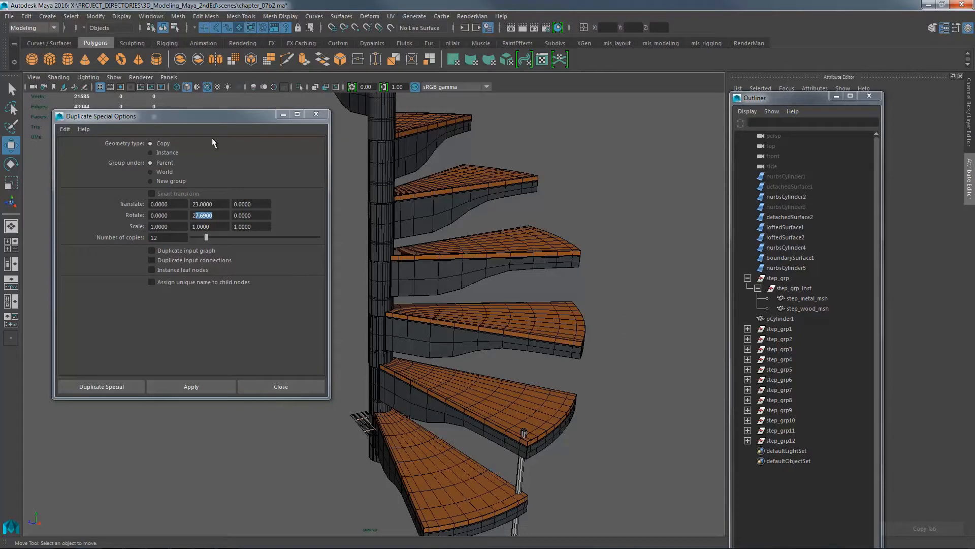
- Delete the duplicated stair steps step_grp1 through step_grp12, keeping the original step_grp
left_click_drag(212, 138, 206, 136)
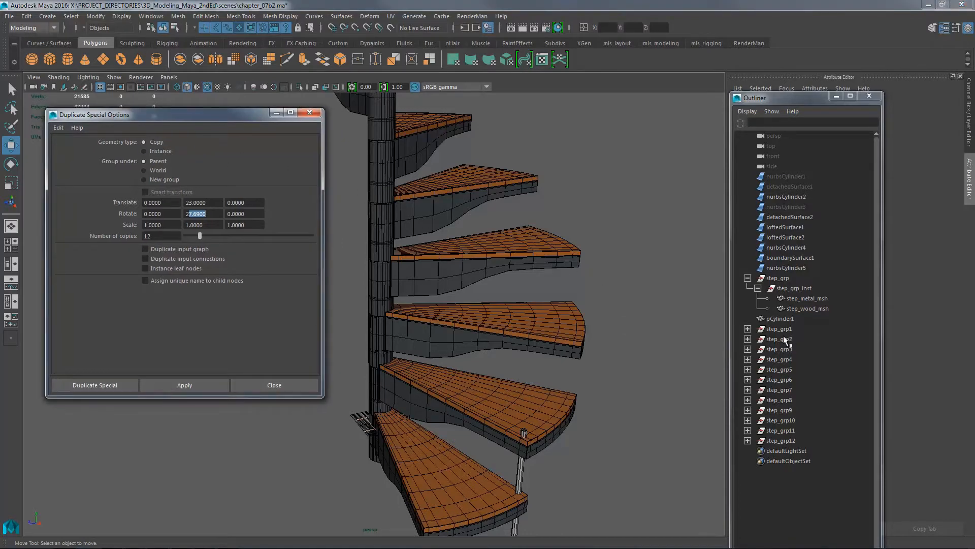
left_click_drag(785, 330, 779, 442)
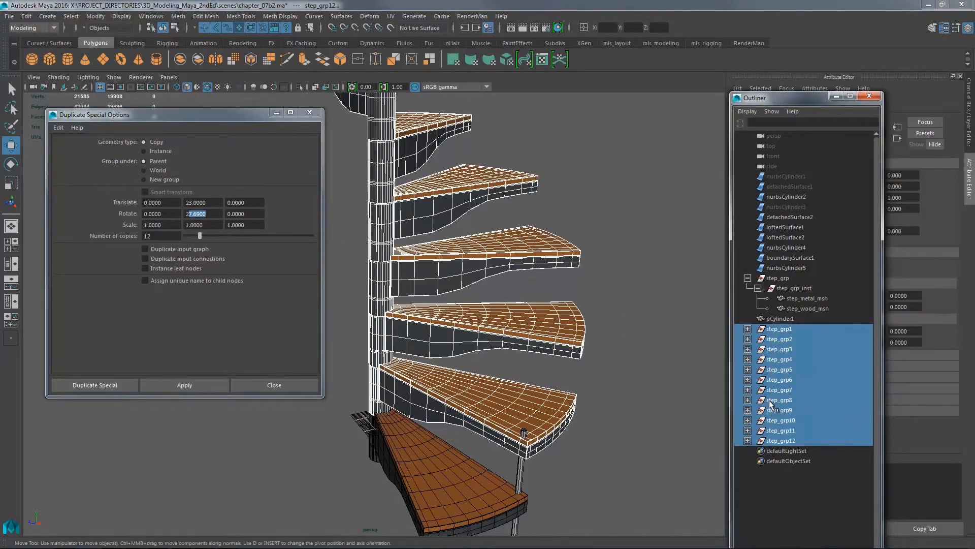
key("Delete")
left_click_drag(516, 355, 648, 294, "alt")
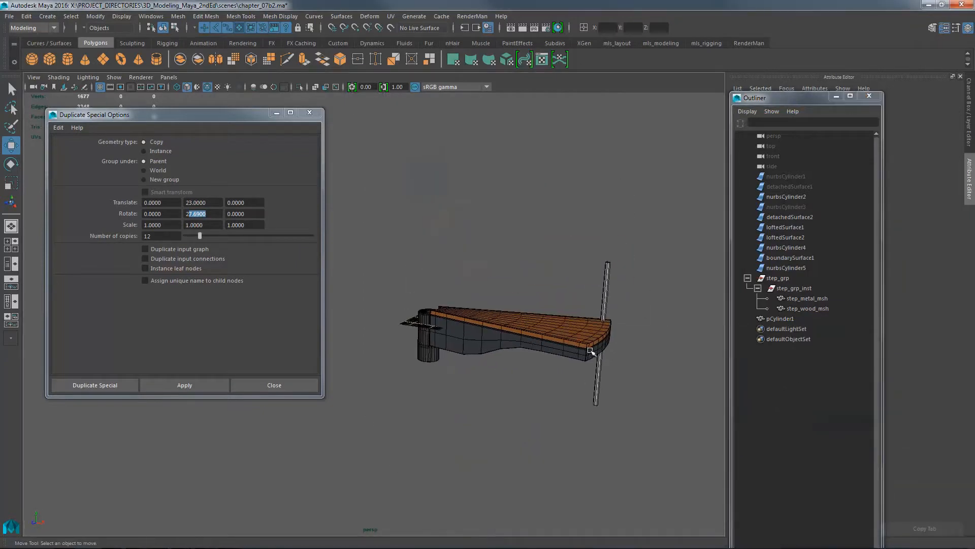
- Select step_grp and set the Duplicate Special geometry type to Instance
left_click(782, 279)
scroll(487, 275, "up", 3)
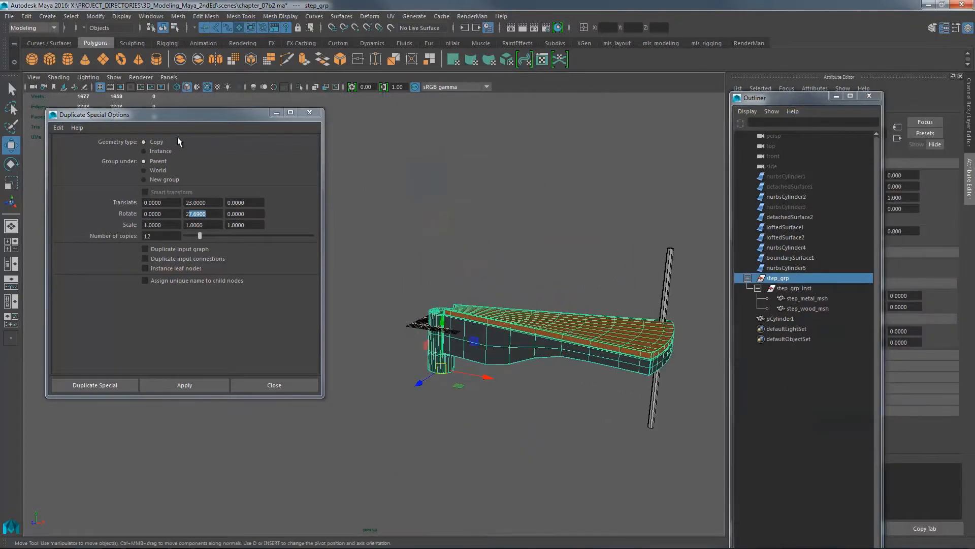
left_click(168, 151)
right_click_drag(575, 273, 599, 274, "alt")
middle_click_drag(548, 251, 500, 269, "alt")
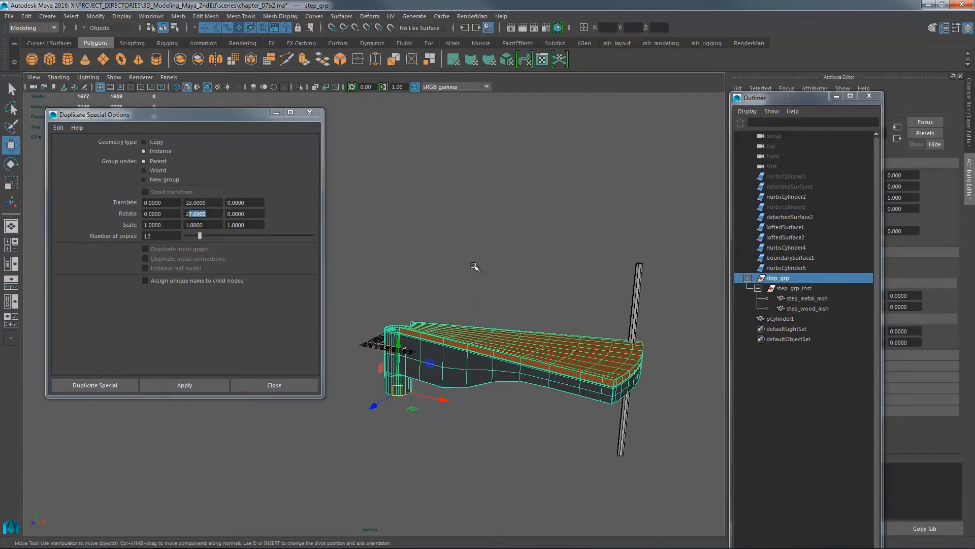
left_click(212, 214)
left_click_drag(601, 290, 580, 239, "alt")
- Check the spiral staircase reference photo in Photoshop and compare it with the post's placement on the Maya step
key("alt+Tab")
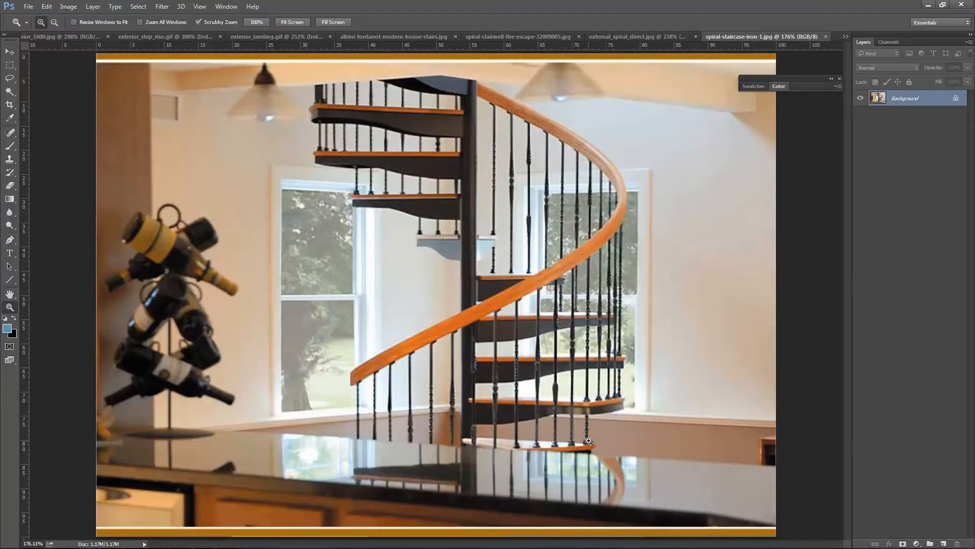
key("alt+Tab")
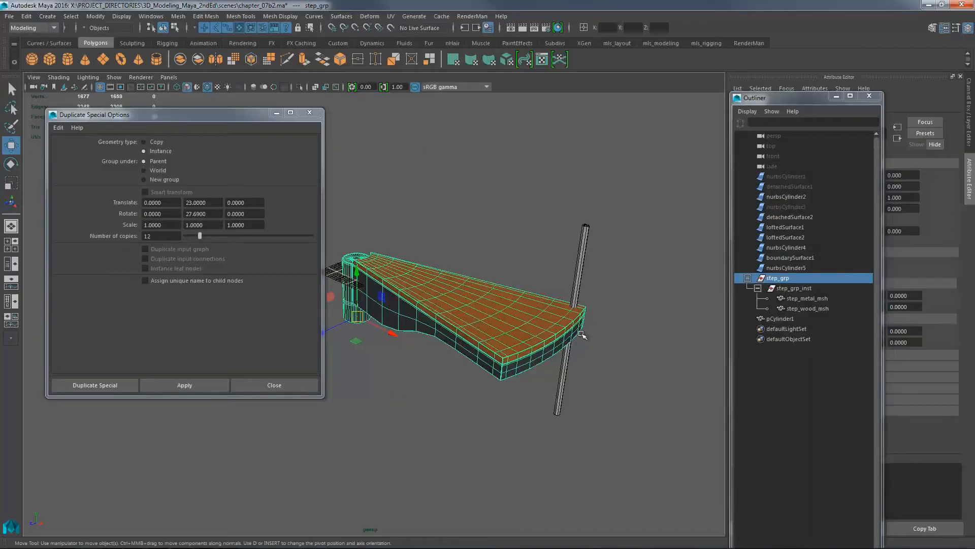
scroll(543, 356, "up", 8)
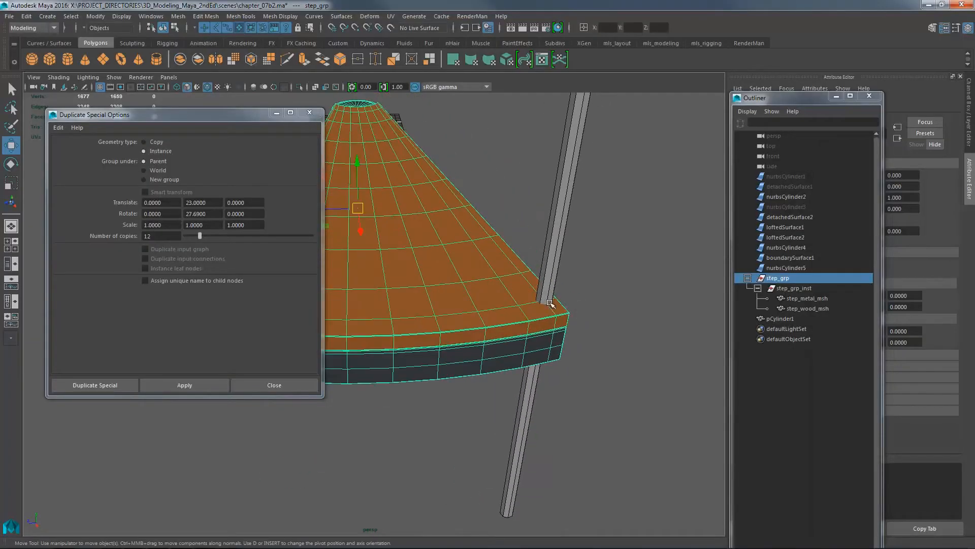
right_click_drag(563, 297, 490, 310, "alt")
middle_click_drag(504, 320, 556, 340, "alt")
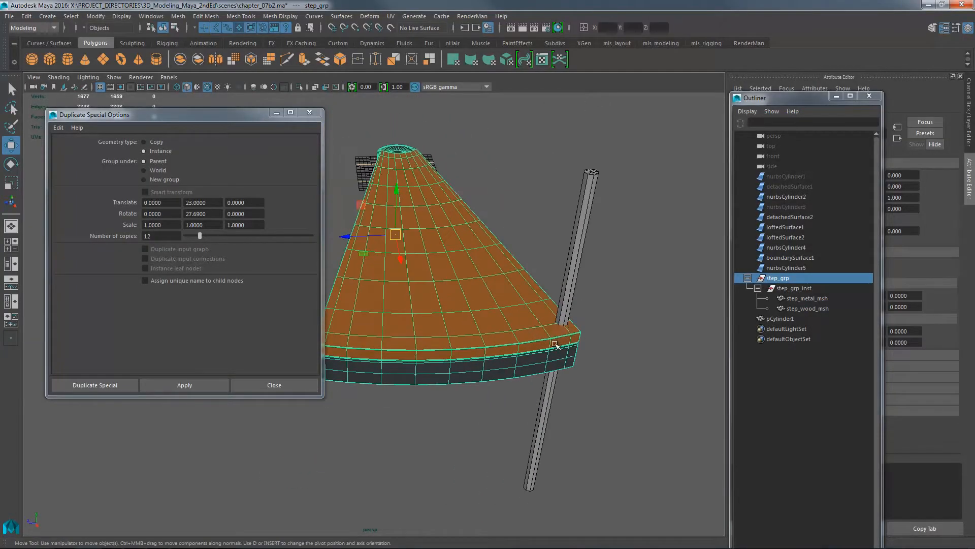
left_click_drag(556, 340, 580, 330, "alt")
left_click_drag(635, 258, 595, 285, "alt")
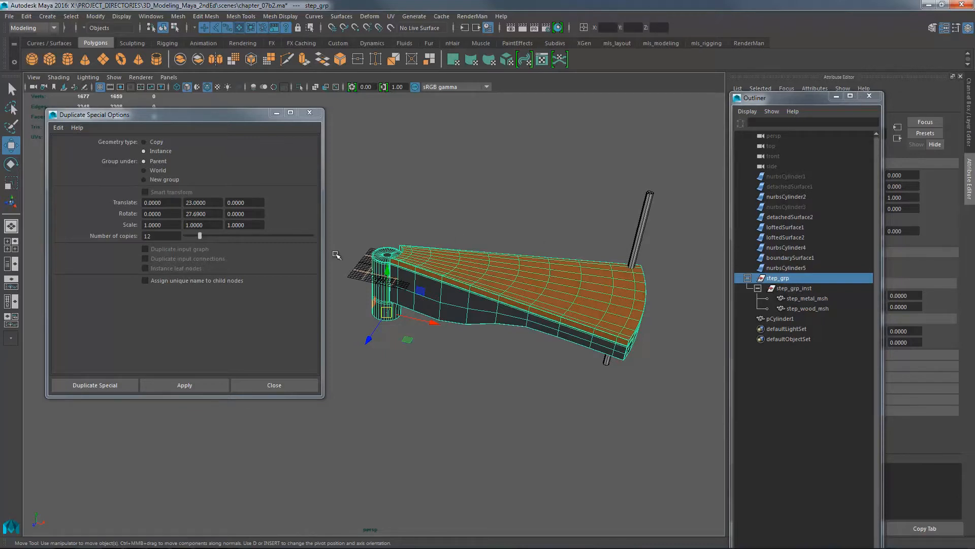
- Review the Duplicate Special offsets and copy count, plus step_grp's translate, rotate, scale and pivot values
left_click_drag(176, 120, 176, 114)
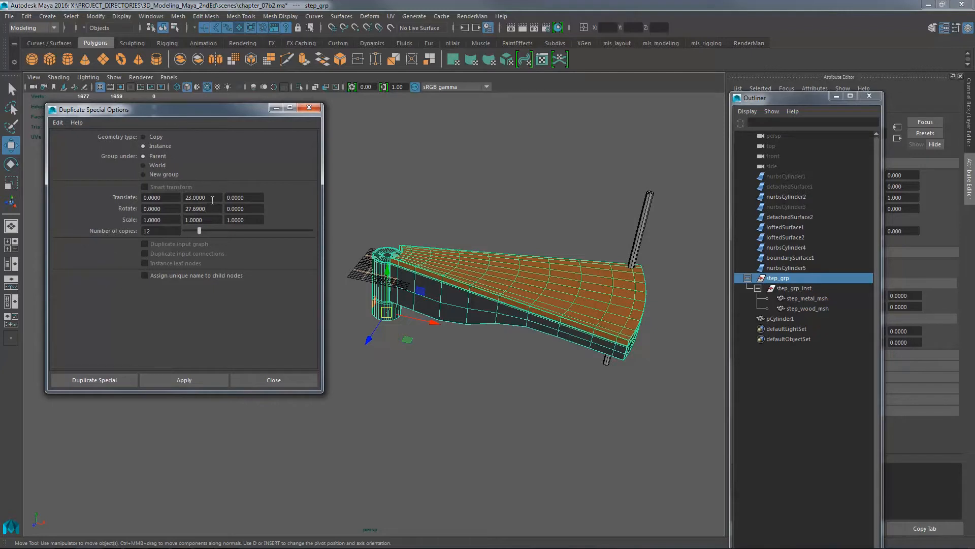
left_click_drag(213, 199, 177, 218)
left_click(165, 232)
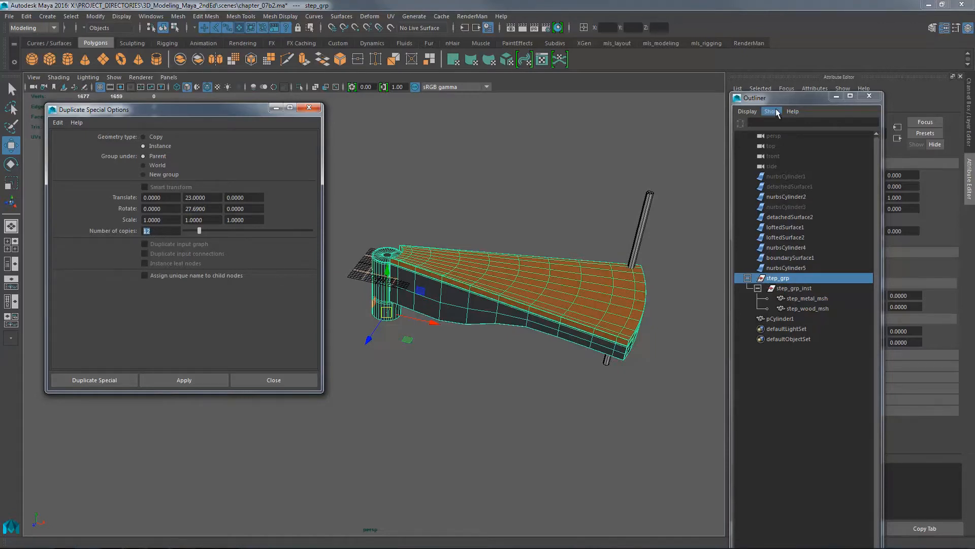
left_click_drag(786, 97, 619, 100)
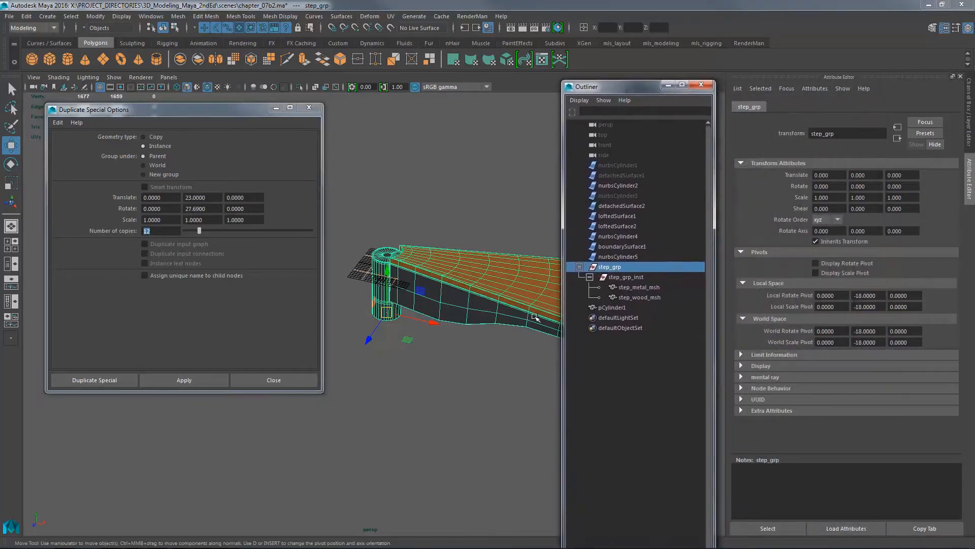
left_click(841, 295)
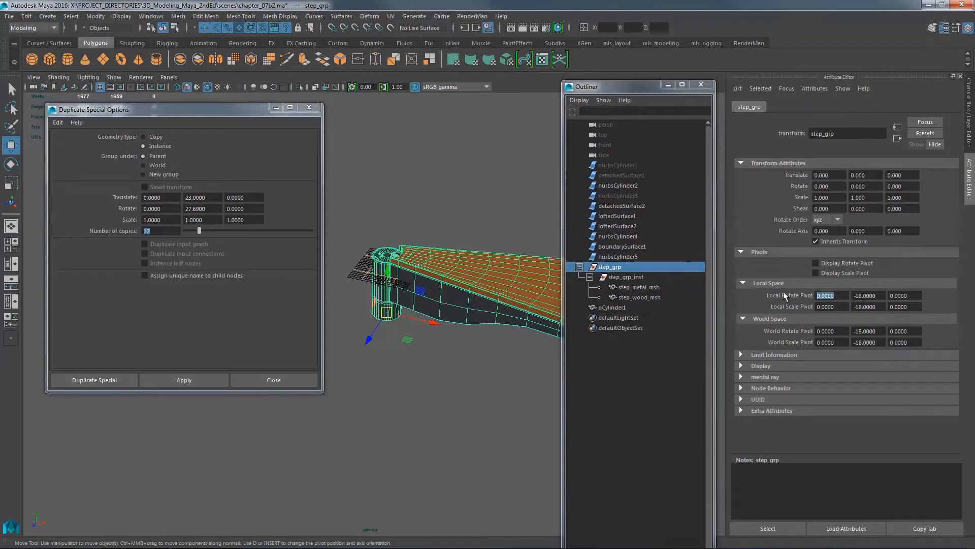
left_click(829, 307)
left_click(829, 175)
key("Tab")
key("Tab")
key("Tab")
key("Tab")
left_click(828, 175)
left_click(825, 187)
left_click(837, 199)
left_click(894, 198)
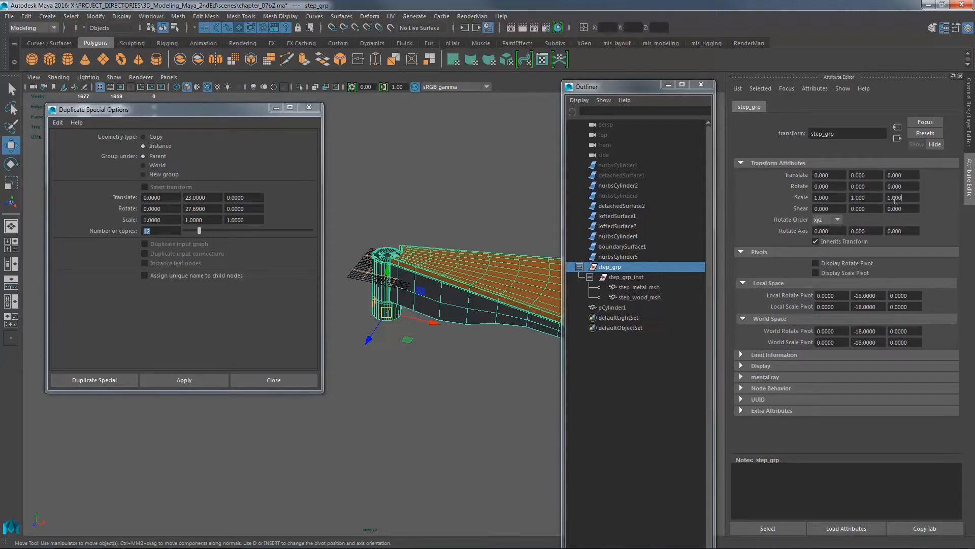
left_click(865, 296)
- Create 12 instances of step_grp, each offset 23 units and rotated 27.69 degrees in Y, and close the duplicate options
left_click(210, 381)
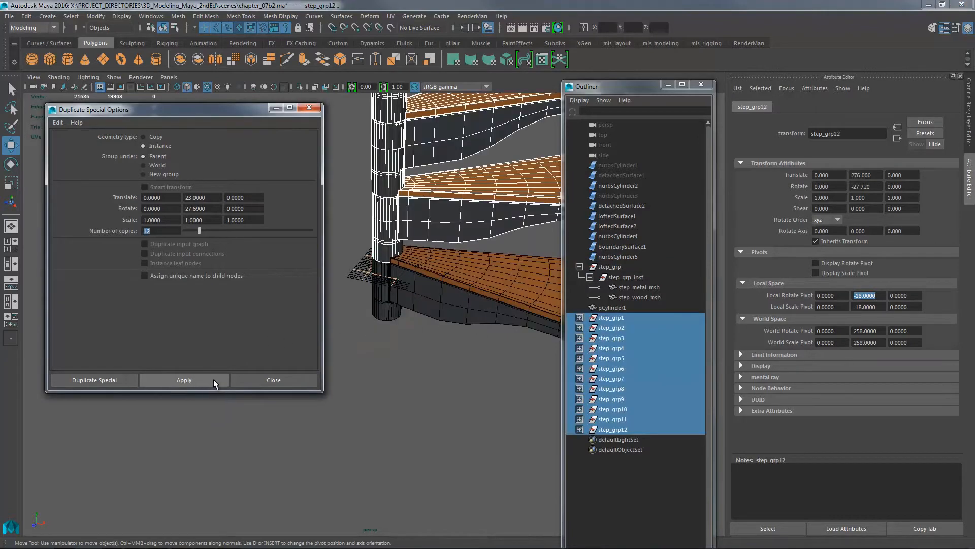
left_click(283, 381)
right_click_drag(434, 345, 312, 296, "alt")
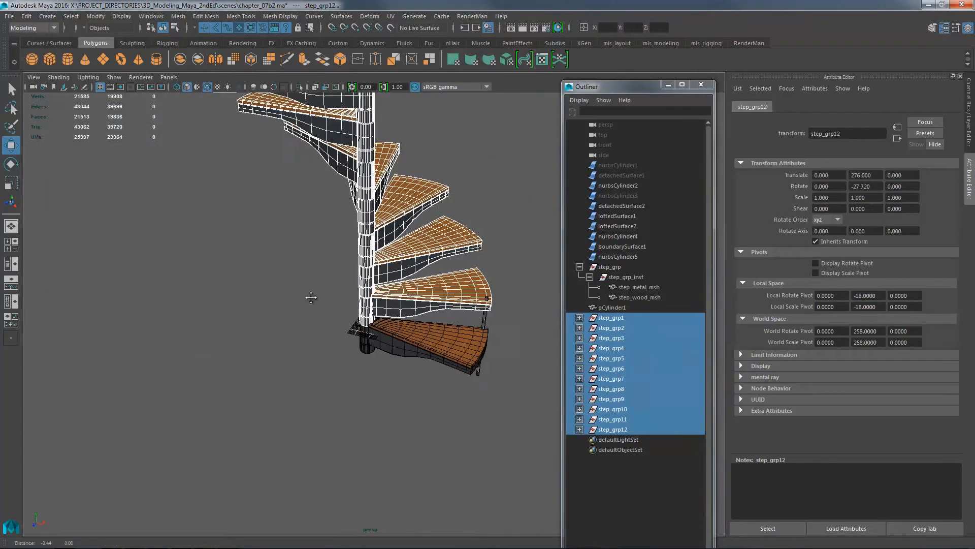
left_click_drag(311, 296, 457, 321, "alt")
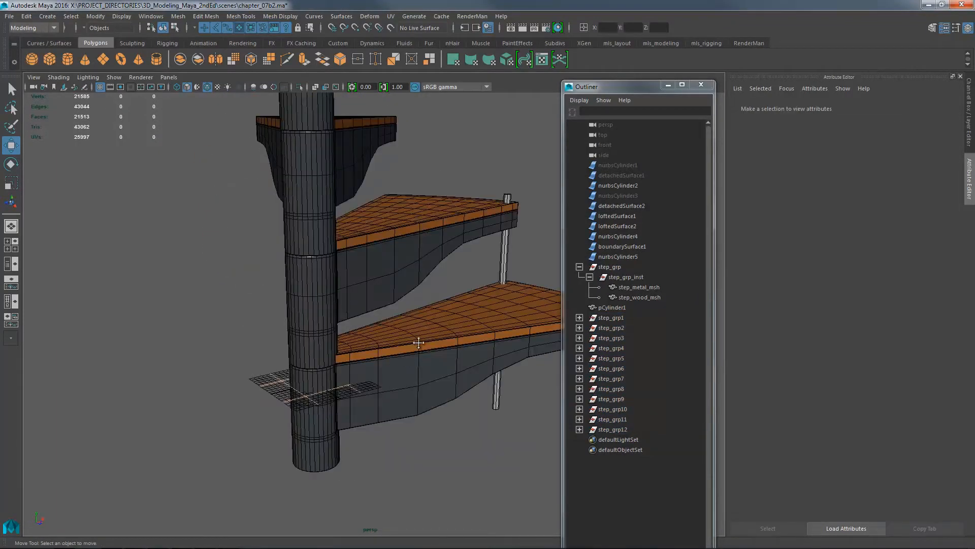
right_click_drag(415, 342, 424, 346, "alt")
left_click_drag(424, 346, 331, 375, "alt")
right_click_drag(326, 245, 257, 276)
left_click_drag(220, 252, 497, 391)
left_click(487, 388)
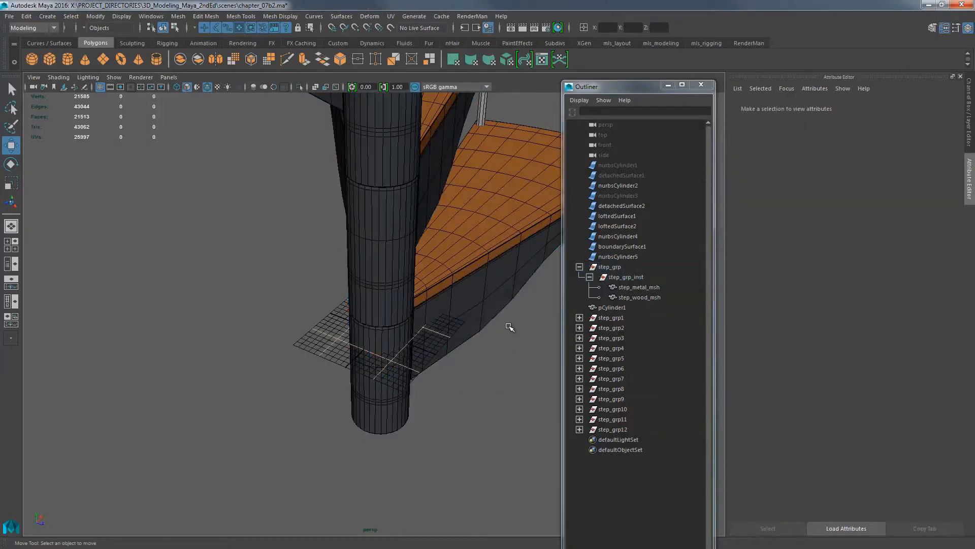
- Rename the pCylinder1 post to bannister_msh and check the railing in the reference photo
left_click_drag(509, 325, 420, 339, "alt")
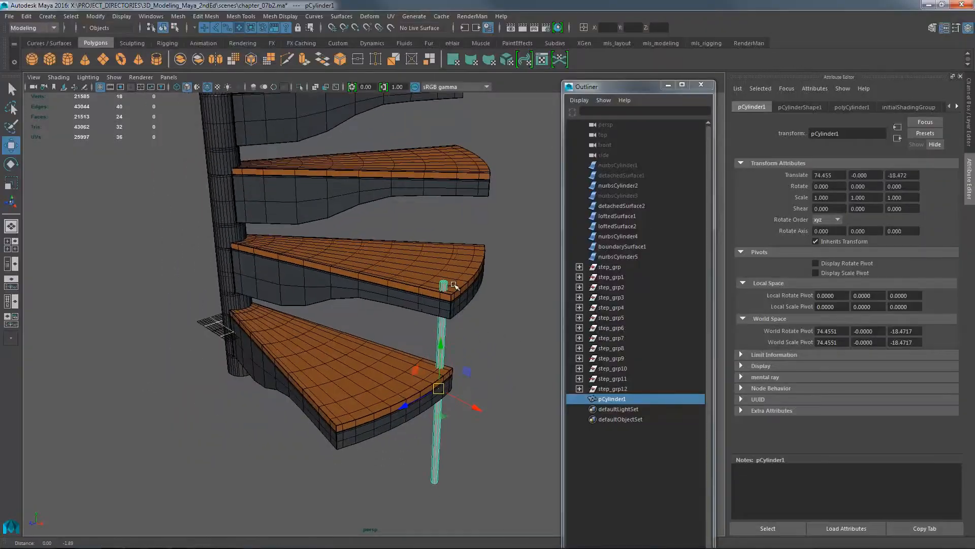
left_click_drag(454, 286, 490, 320, "alt")
double_click(625, 400)
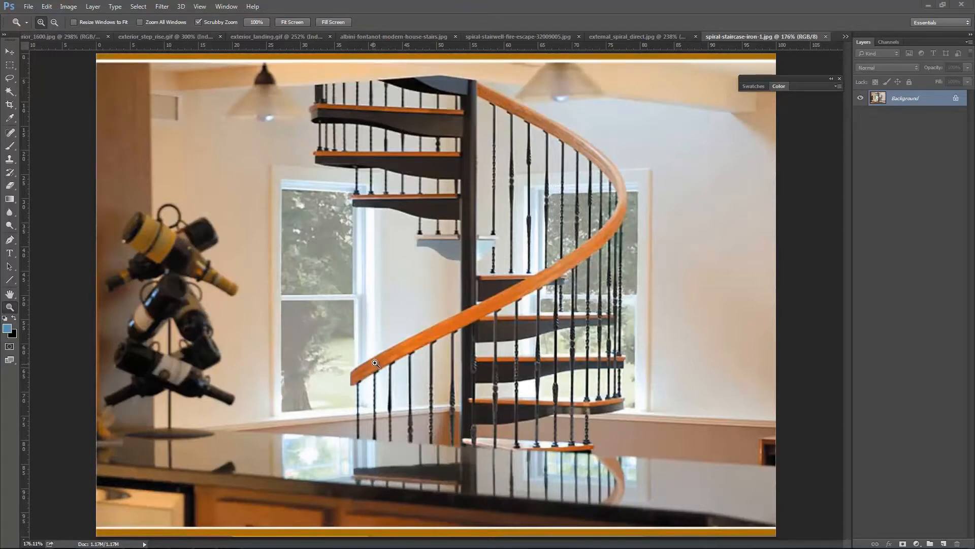
key("alt+Tab")
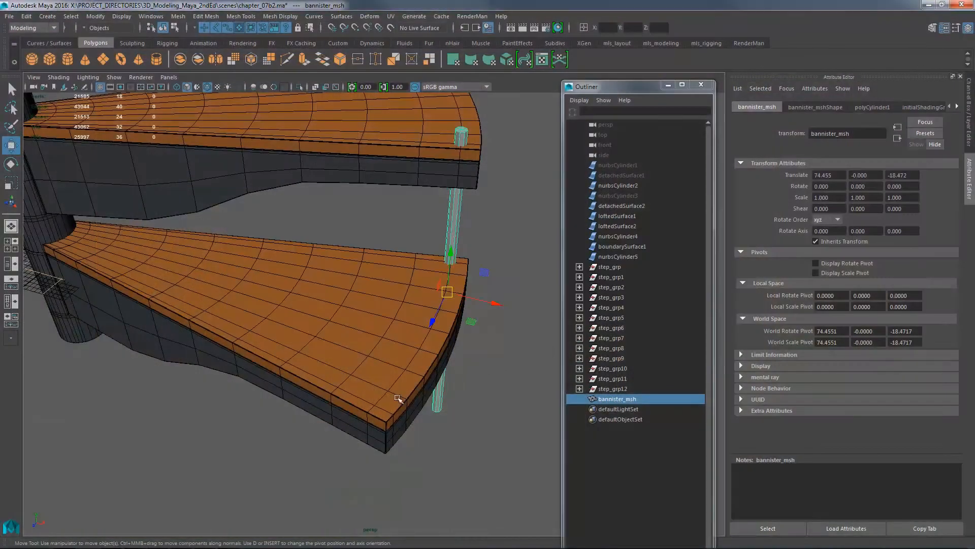
- Move bannister_msh to the front outer corner of the lowest step, at X 74.607, Y 7, Z 18.399
left_click_drag(397, 398, 224, 328, "alt")
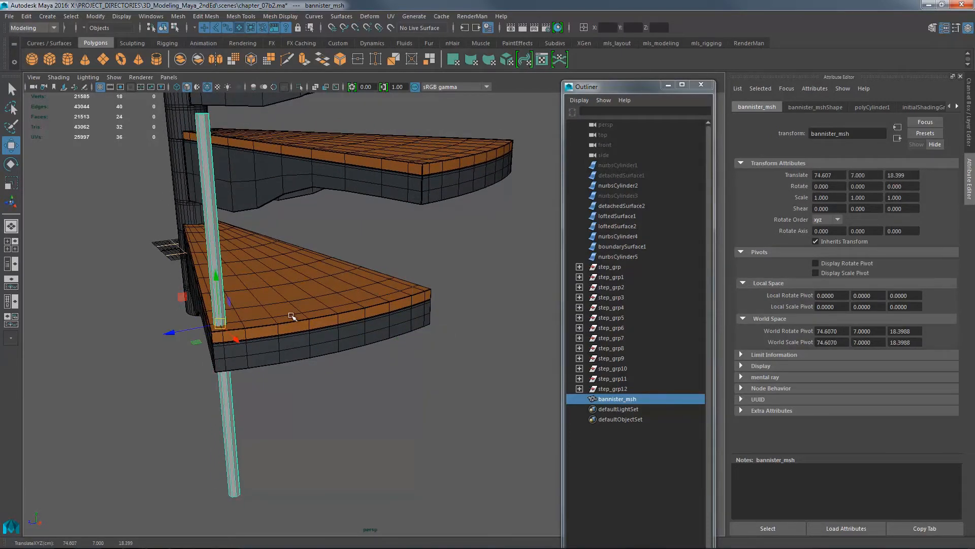
right_click_drag(223, 328, 490, 322, "alt")
middle_click_drag(489, 322, 508, 321, "alt")
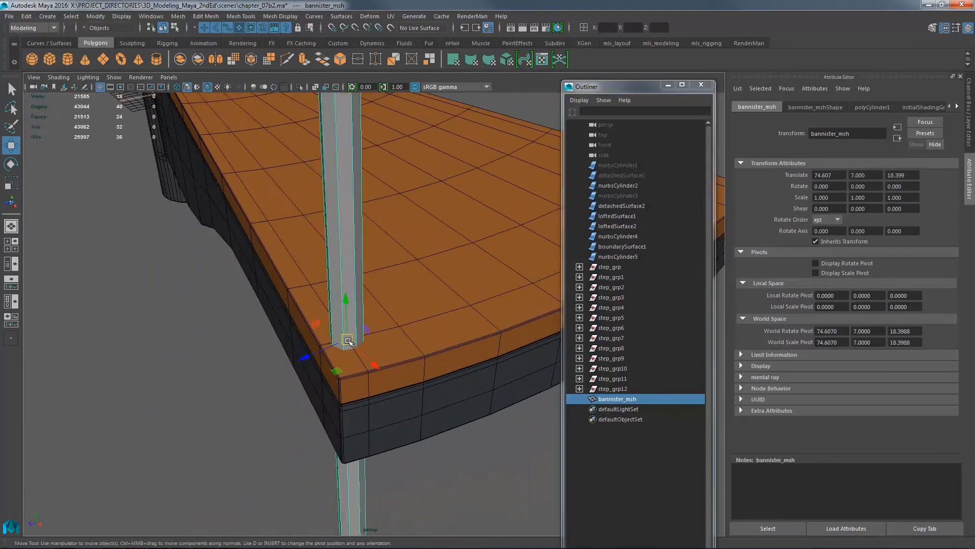
left_click_drag(351, 342, 529, 355, "alt")
middle_click_drag(518, 343, 374, 335, "alt")
left_click_drag(413, 370, 477, 353, "alt")
right_click_drag(479, 354, 430, 311, "alt")
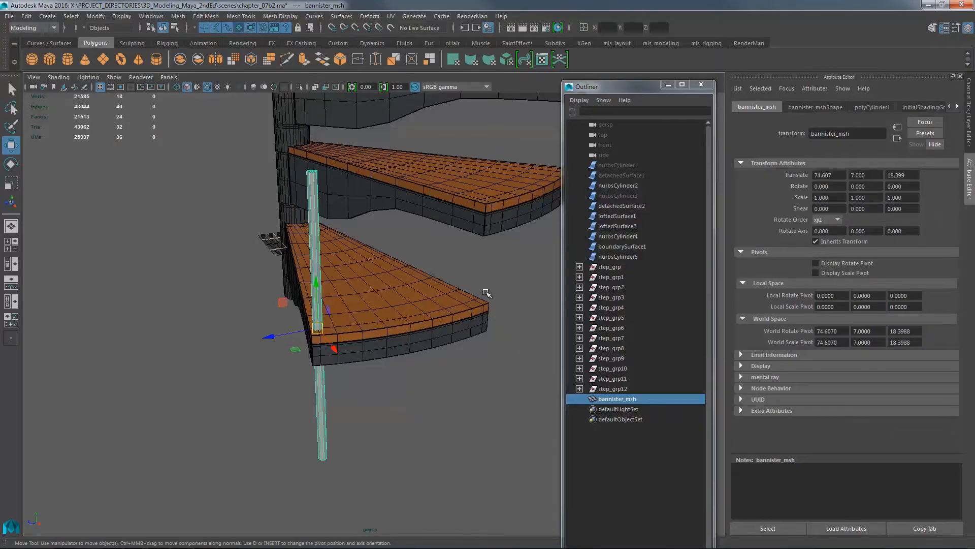
- Increase the height of the bannister post in its polyCylinder1 history settings
left_click_drag(483, 292, 404, 328, "alt")
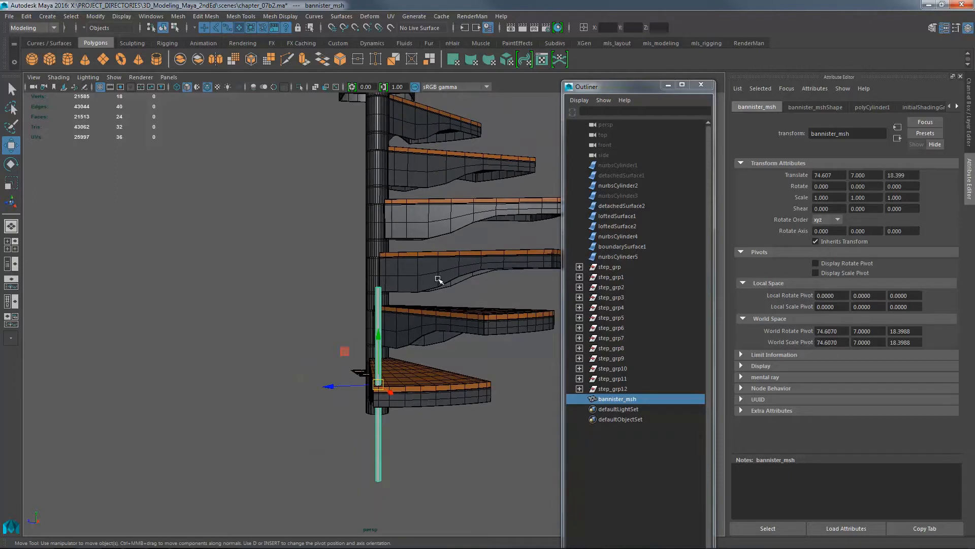
left_click_drag(440, 278, 414, 288, "alt")
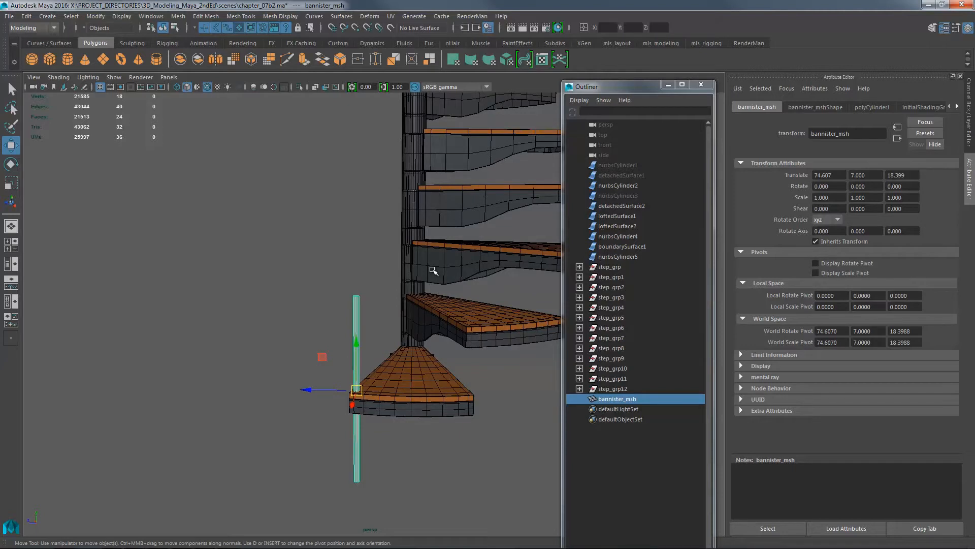
left_click(856, 107)
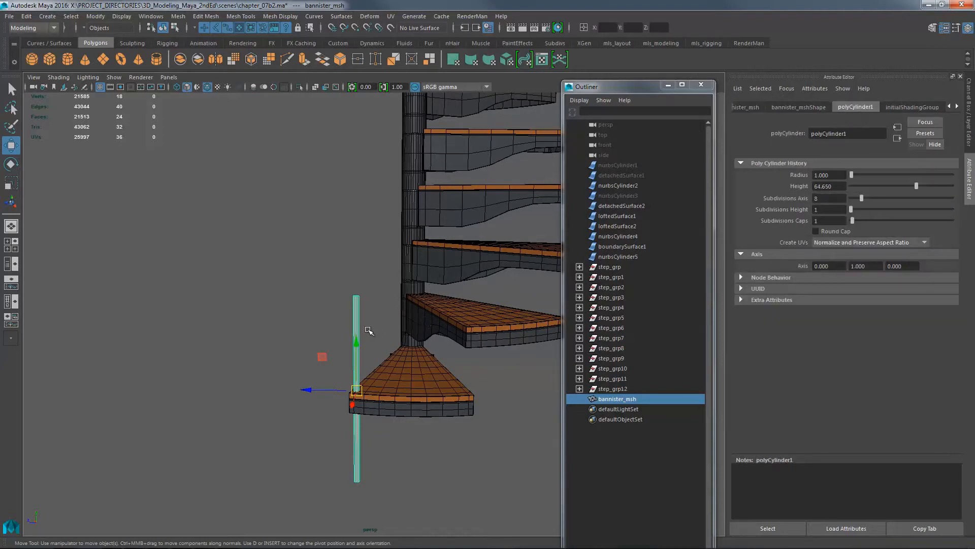
double_click(823, 186)
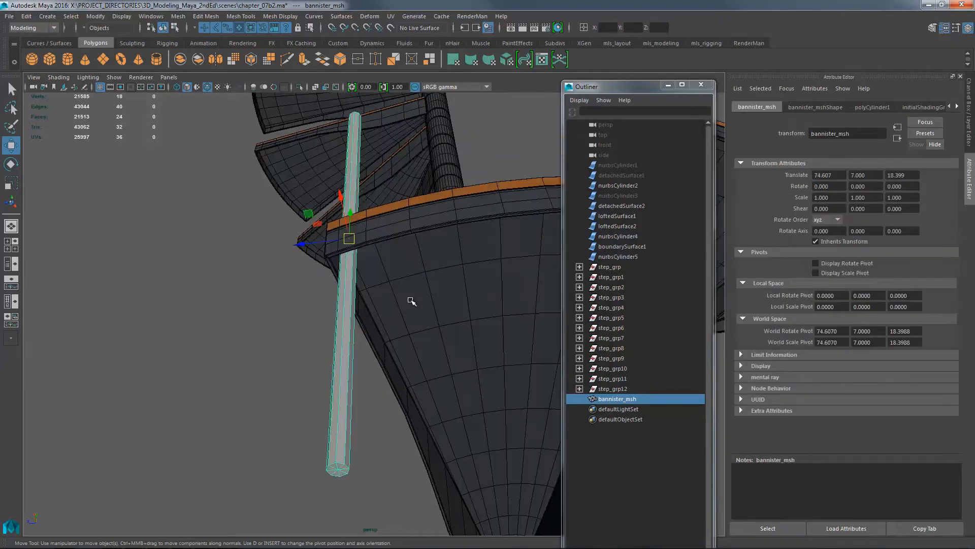
- Move the bannister post's pivot down to the centre of its bottom end
key("Insert")
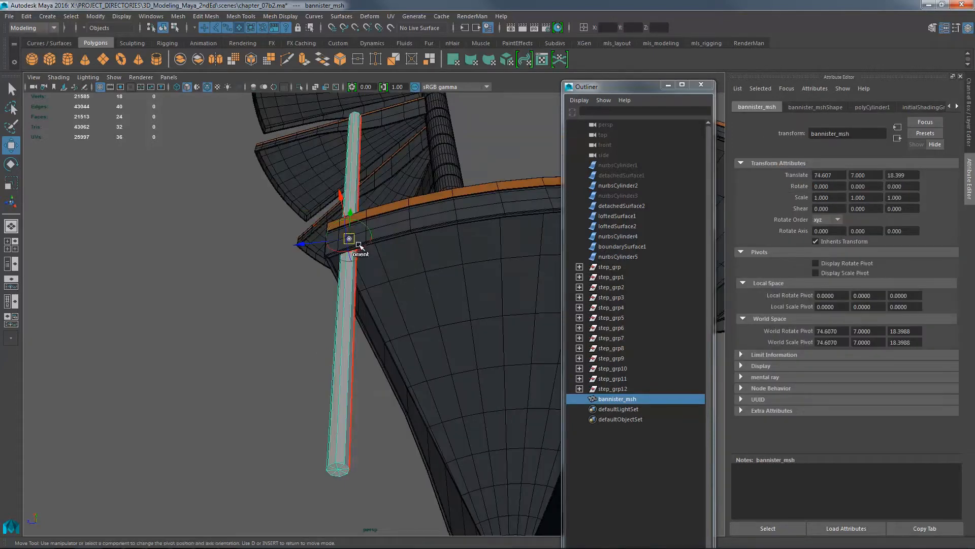
left_click_drag(349, 238, 339, 469)
left_click_drag(482, 394, 432, 370, "alt")
key("Insert")
right_click_drag(431, 370, 429, 312, "alt")
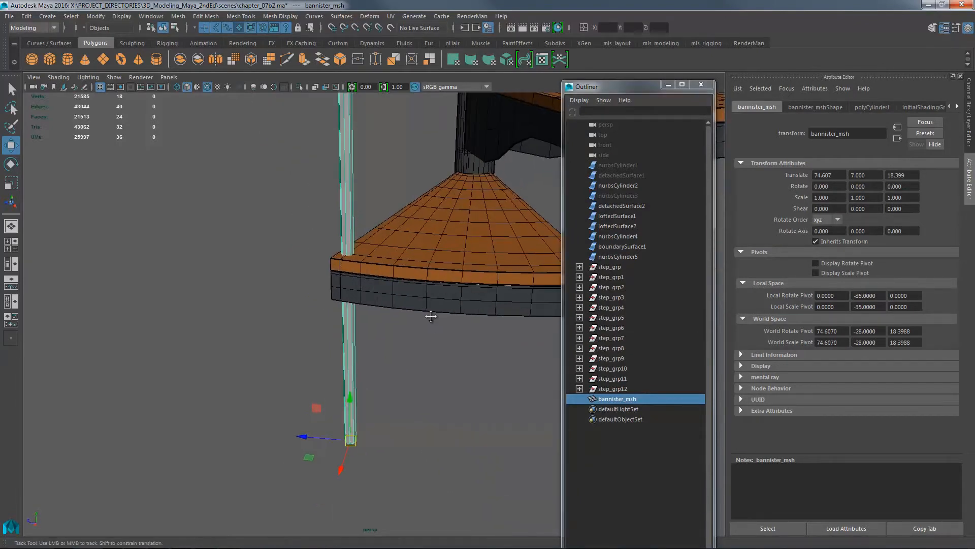
- Snap the bottom end of the bannister post up onto the top surface of the lowest step's corner
middle_click_drag(428, 312, 431, 357, "alt")
key("v")
left_click_drag(351, 498, 347, 319)
right_click_drag(455, 326, 303, 258, "alt")
middle_click_drag(302, 257, 318, 389, "alt")
left_click_drag(431, 344, 359, 403, "alt")
left_click_drag(285, 389, 490, 351, "alt")
- Group the bannister post and rename the group bannister_grp
key("ctrl+g")
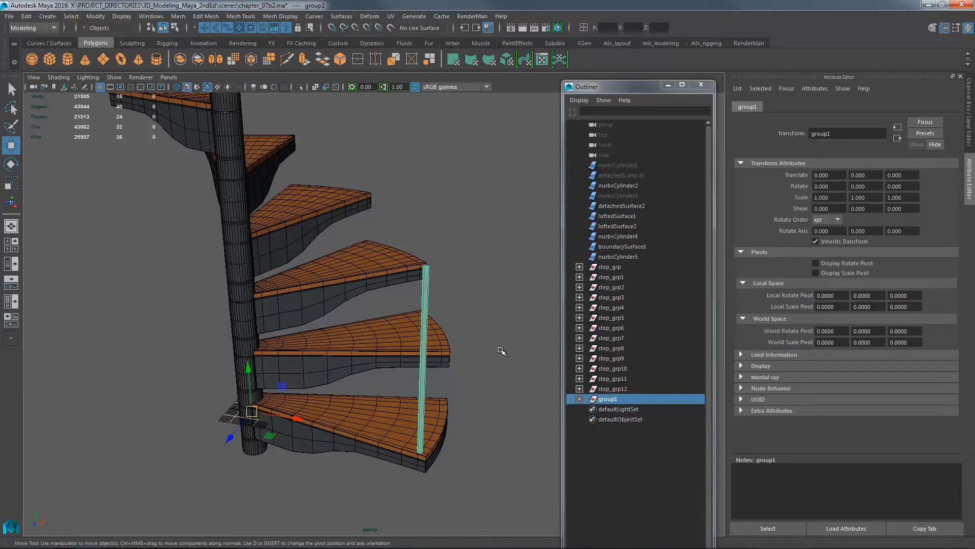
left_click(381, 468)
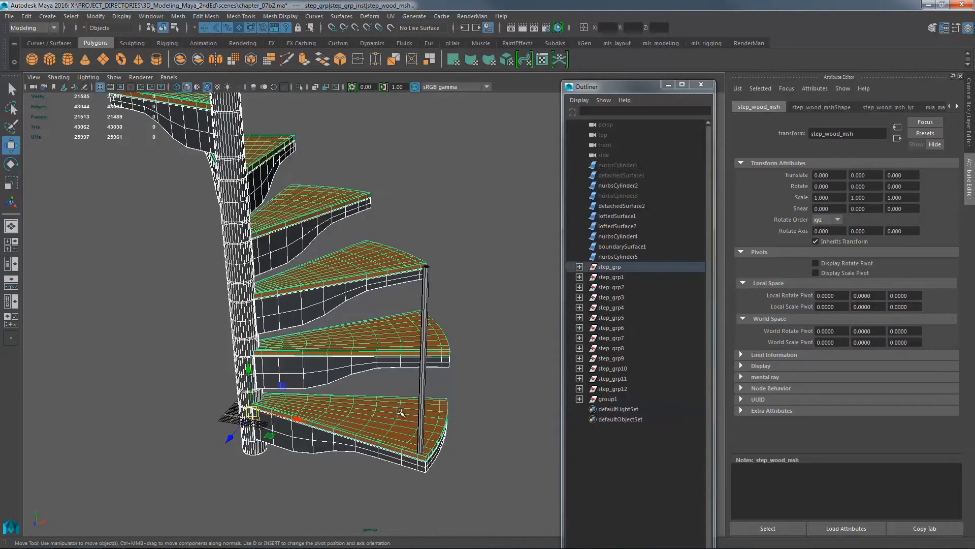
left_click(426, 387)
double_click(612, 399)
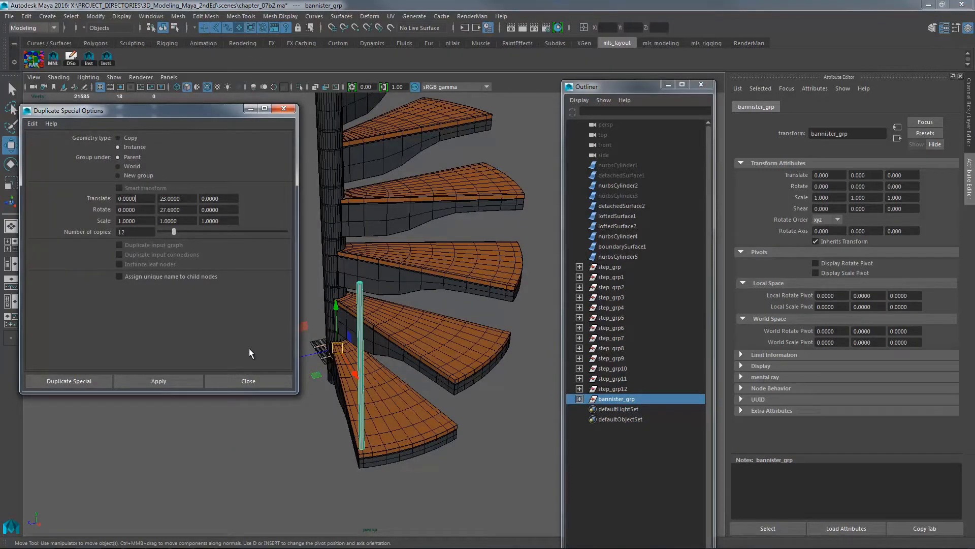
- Create 12 instances of bannister_grp, each offset 23 units and rotated 27.69 degrees in Y, and close the duplicate options
left_click(175, 383)
left_click(236, 381)
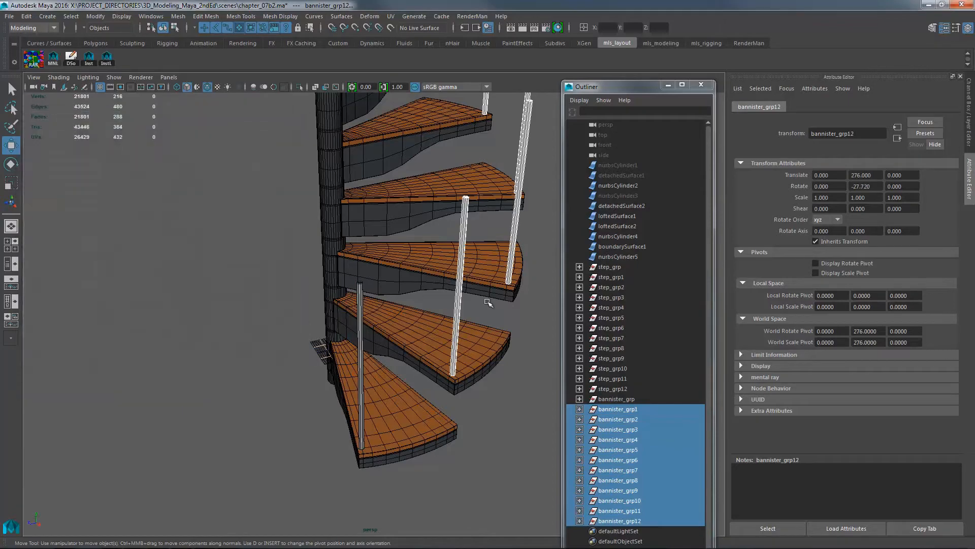
- Examine the instanced bannister posts from the lowest step up to the top of the staircase, and clear the selection
left_click_drag(488, 302, 453, 320, "alt")
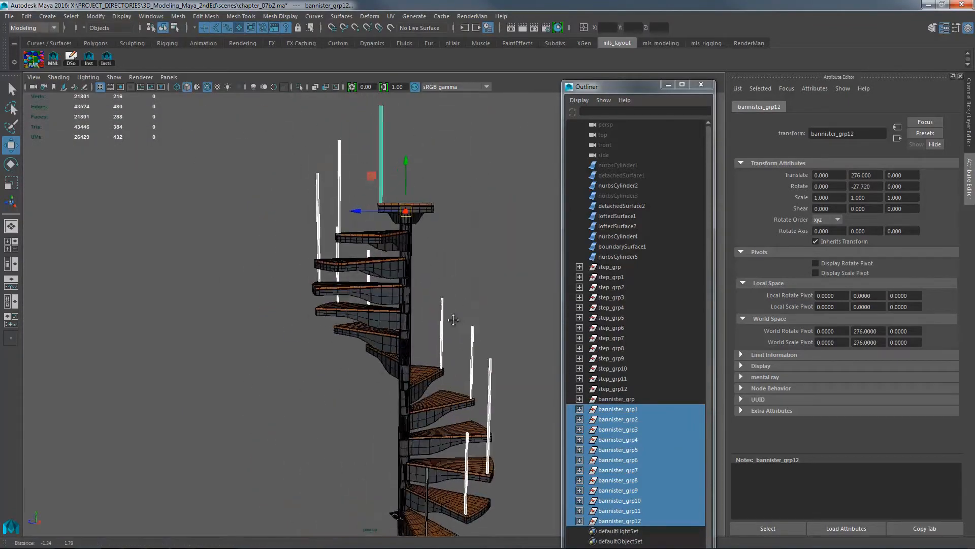
middle_click_drag(453, 320, 407, 223, "alt")
middle_click_drag(448, 376, 400, 250, "alt")
right_click_drag(397, 348, 447, 321, "alt")
left_click_drag(447, 321, 485, 325, "alt")
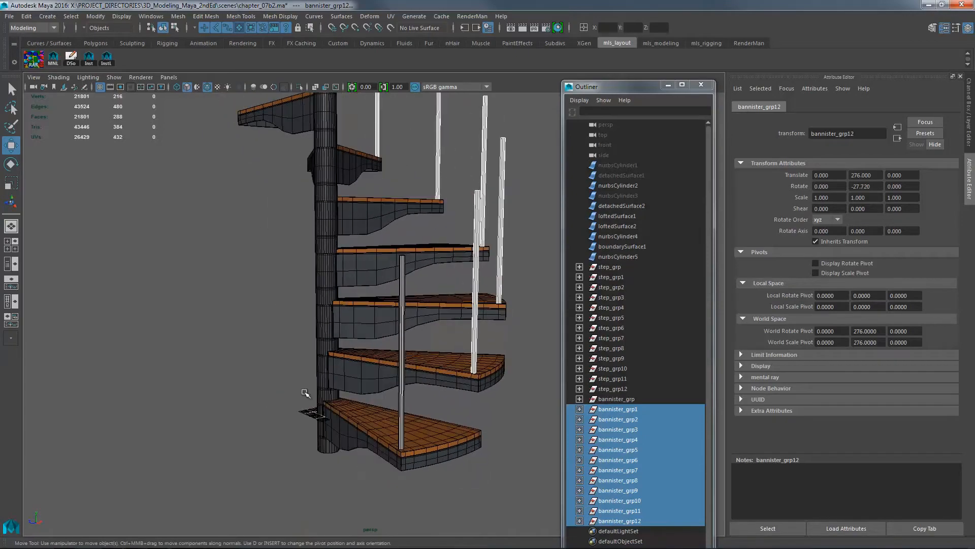
left_click(212, 407)
- Select the centre vertex on the top cap of the original bannister post on the lowest step
right_click_drag(283, 366, 450, 298, "alt")
left_click_drag(450, 298, 432, 333, "alt")
right_click_drag(396, 309, 456, 285, "alt")
middle_click_drag(456, 284, 422, 276, "alt")
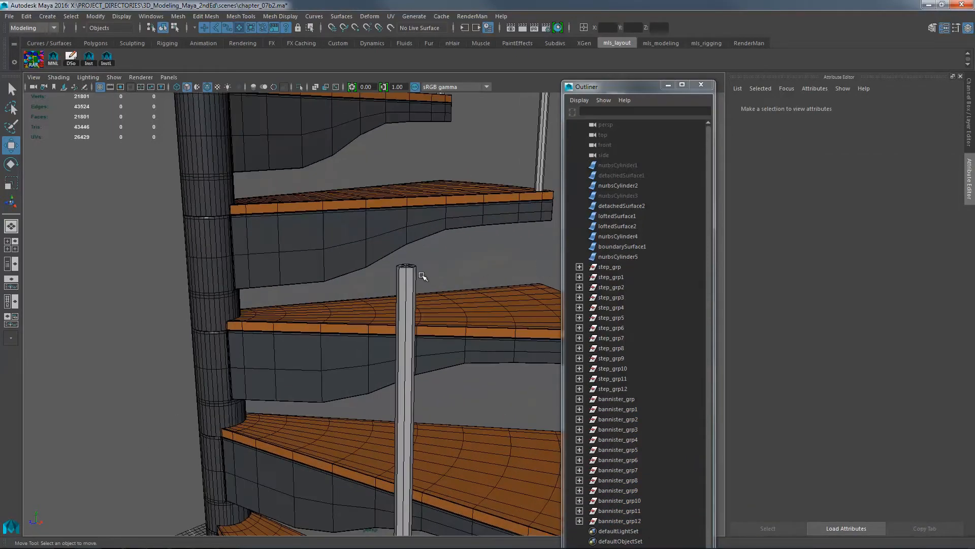
right_click_drag(410, 273, 382, 273)
middle_click_drag(402, 273, 358, 267, "alt")
right_click_drag(376, 274, 462, 262, "alt")
left_click_drag(462, 262, 483, 267, "alt")
right_click_drag(482, 267, 457, 283, "alt")
scroll(423, 313, "up", 2)
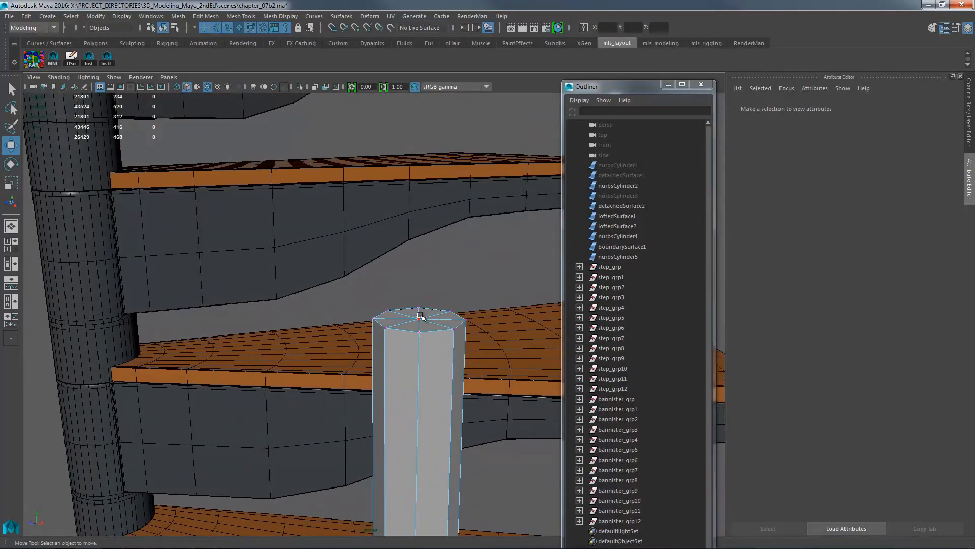
left_click(423, 314)
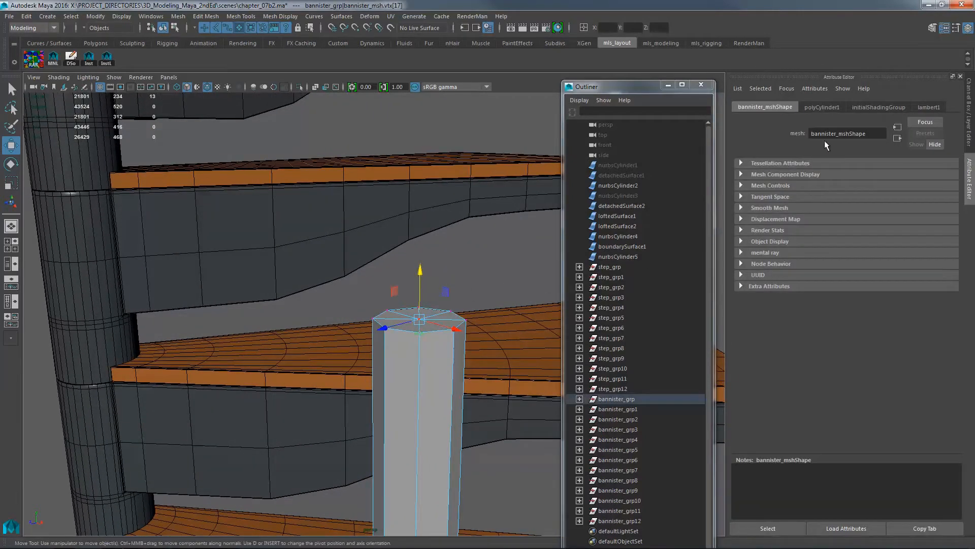
- Set the transform constraint to Off and raise the post's top centre vertex to form a pointed tip, and deselect it
left_click(932, 28)
left_click(934, 255)
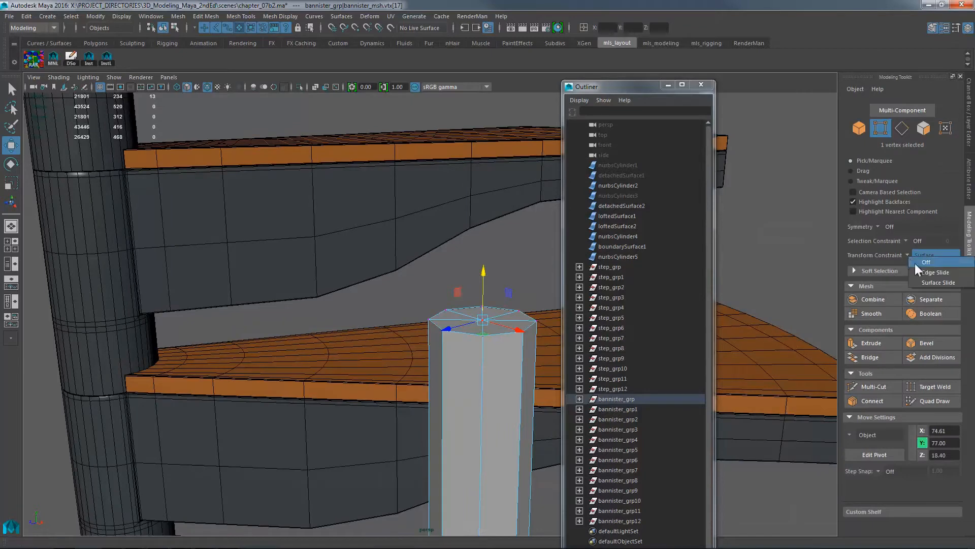
left_click(916, 263)
left_click(932, 28)
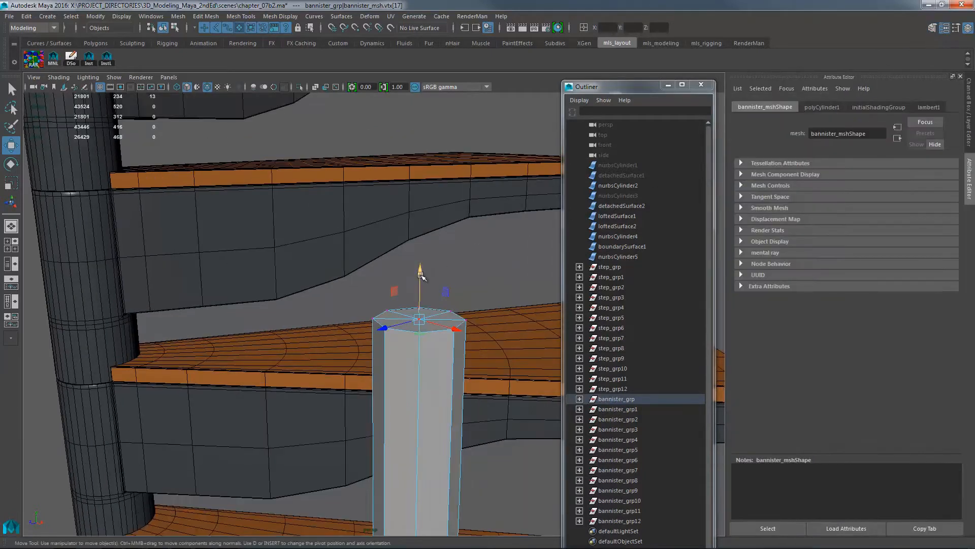
left_click_drag(421, 275, 425, 233)
left_click(490, 277)
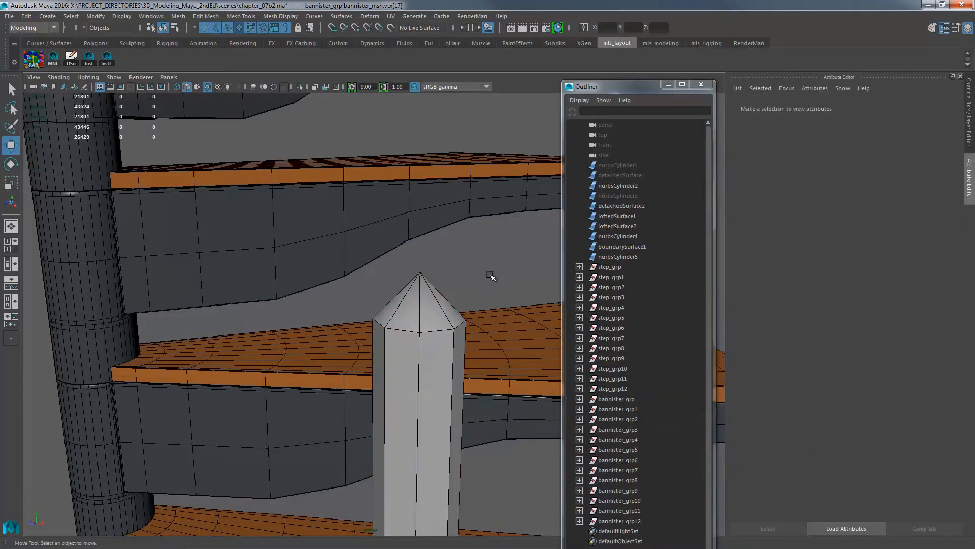
- Activate the EP Curve tool with snapping to points turned on, framing the tips of the lowest bannister posts
right_click_drag(525, 274, 307, 306, "alt")
left_click_drag(306, 306, 255, 279, "alt")
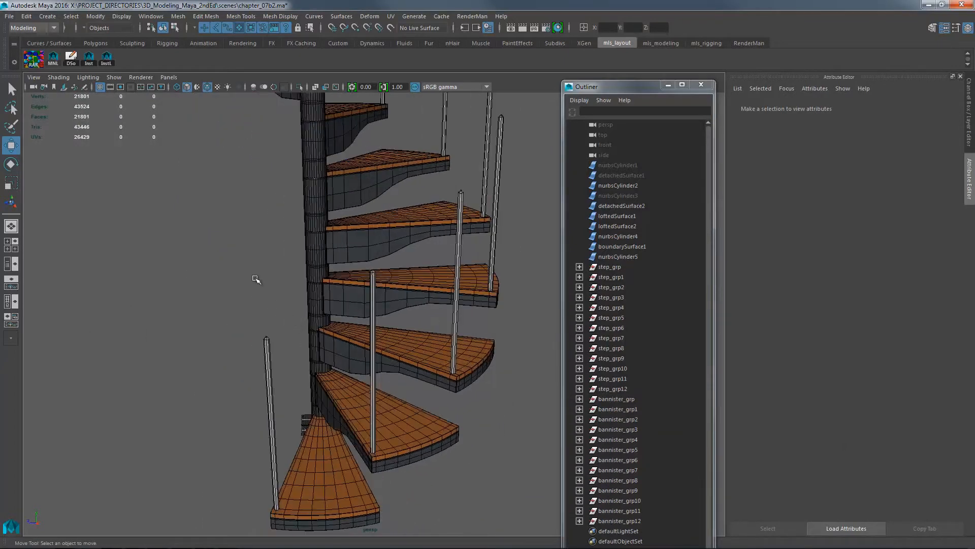
left_click(53, 17)
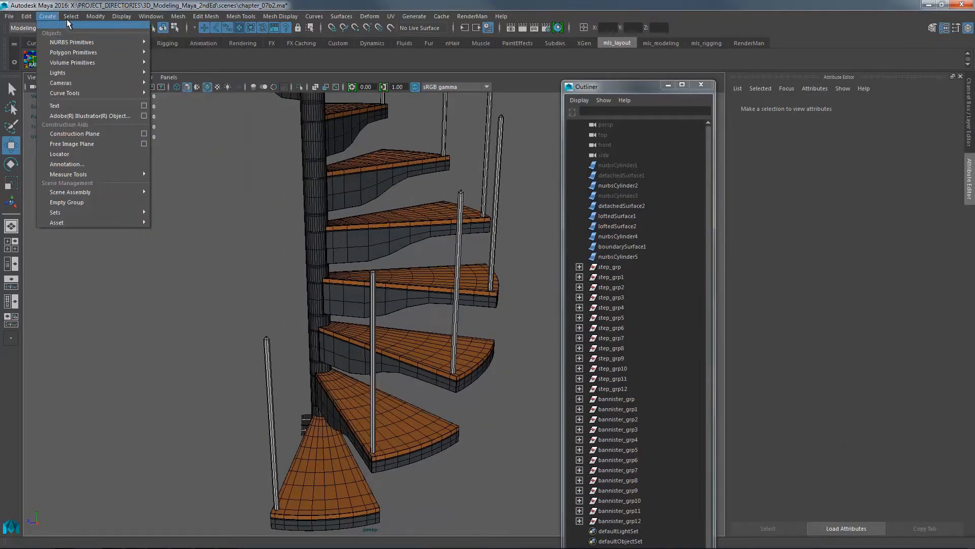
left_click(81, 35)
left_click(69, 43)
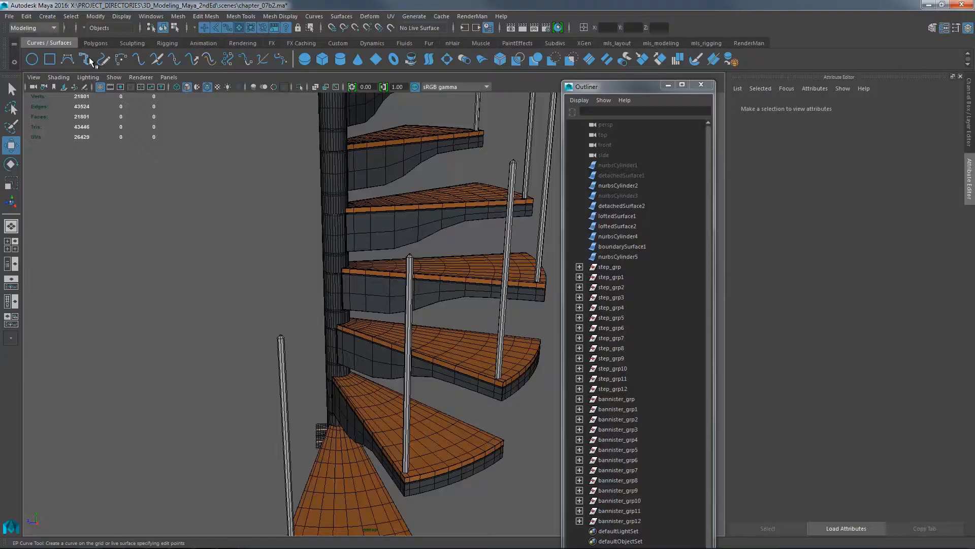
left_click(89, 60)
scroll(311, 322, "up", 4)
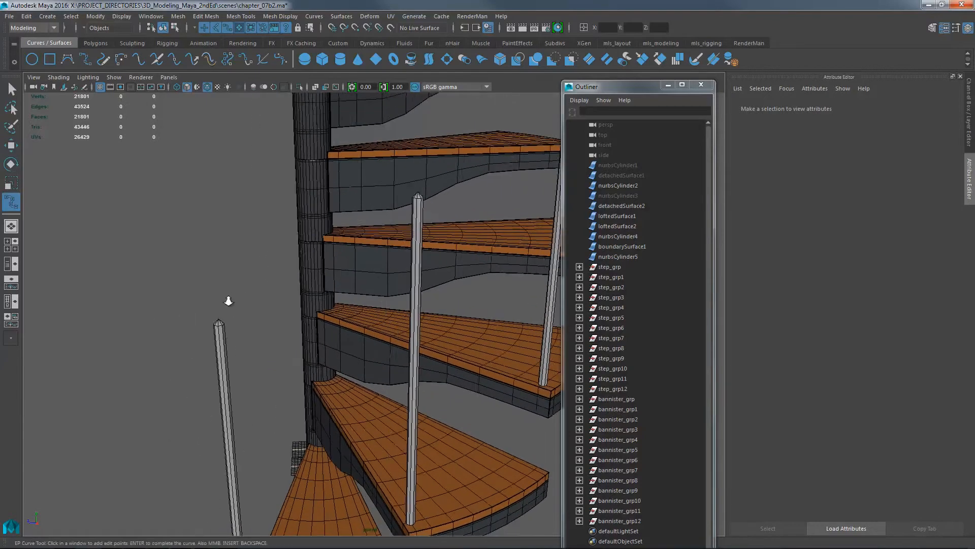
scroll(228, 301, "up", 1)
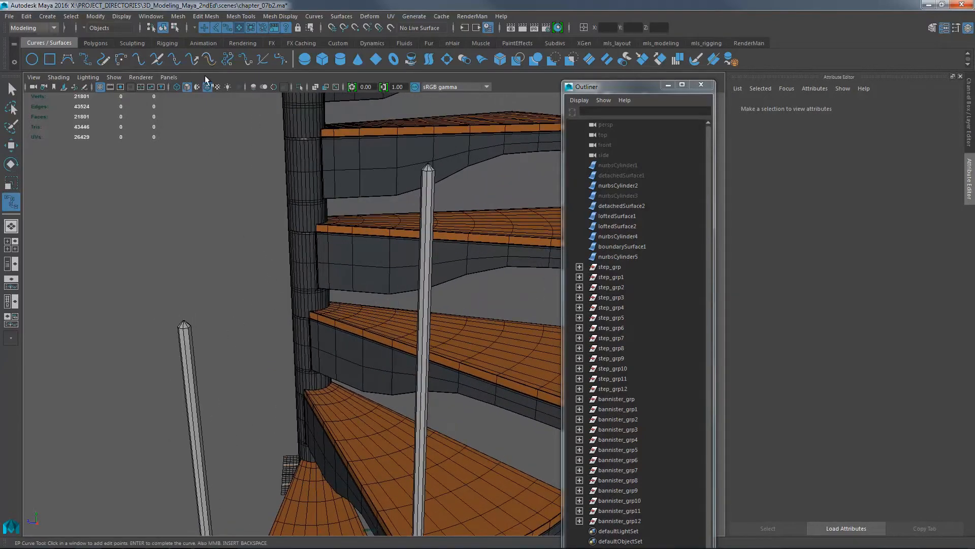
left_click(355, 27)
scroll(260, 232, "down", 2)
middle_click_drag(260, 232, 285, 233, "alt")
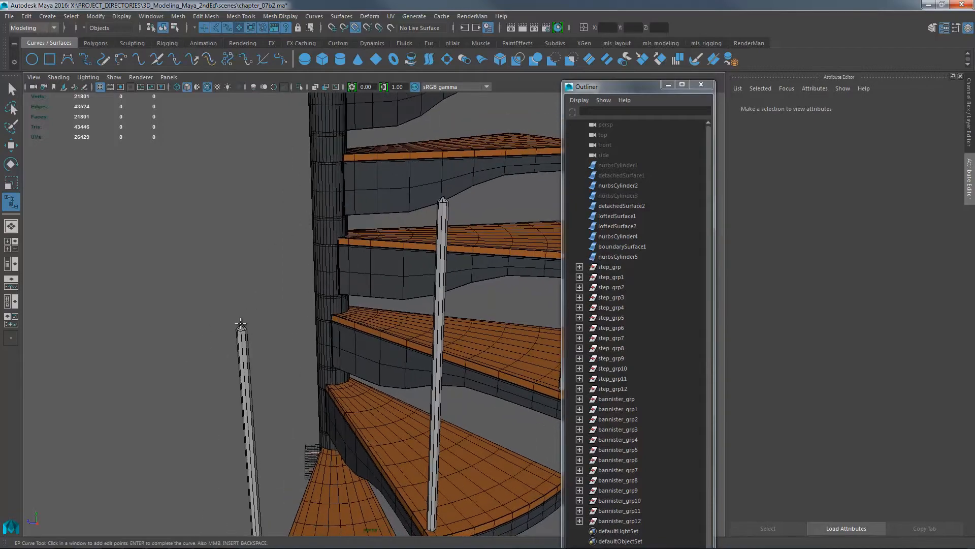
- Draw an EP curve snapped to the tip of each bannister post from the lowest to the highest, and complete it
left_click(241, 323)
left_click_drag(340, 239, 301, 214, "alt")
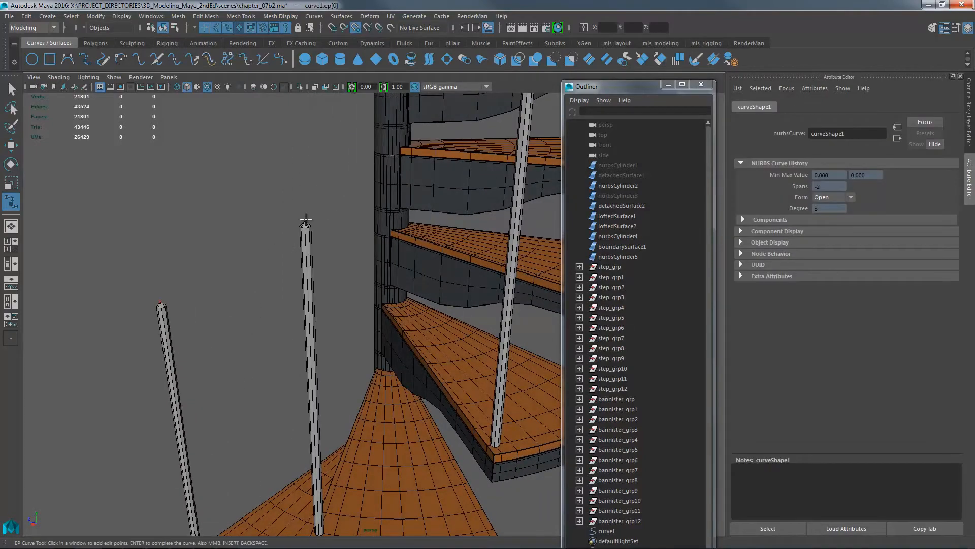
left_click(306, 220)
left_click_drag(358, 203, 358, 177, "alt")
left_click(358, 175)
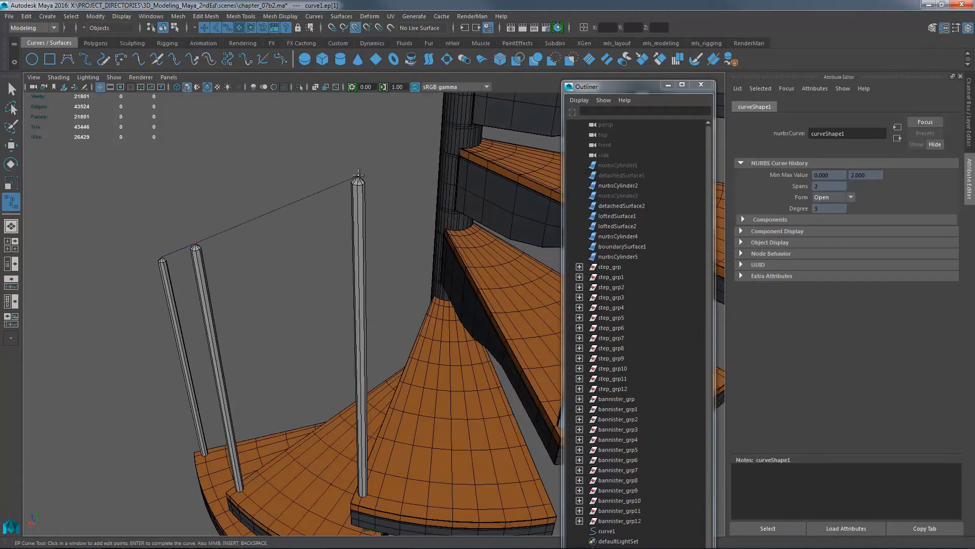
left_click_drag(424, 167, 353, 201, "alt")
left_click(359, 231)
left_click(359, 225)
left_click(343, 160)
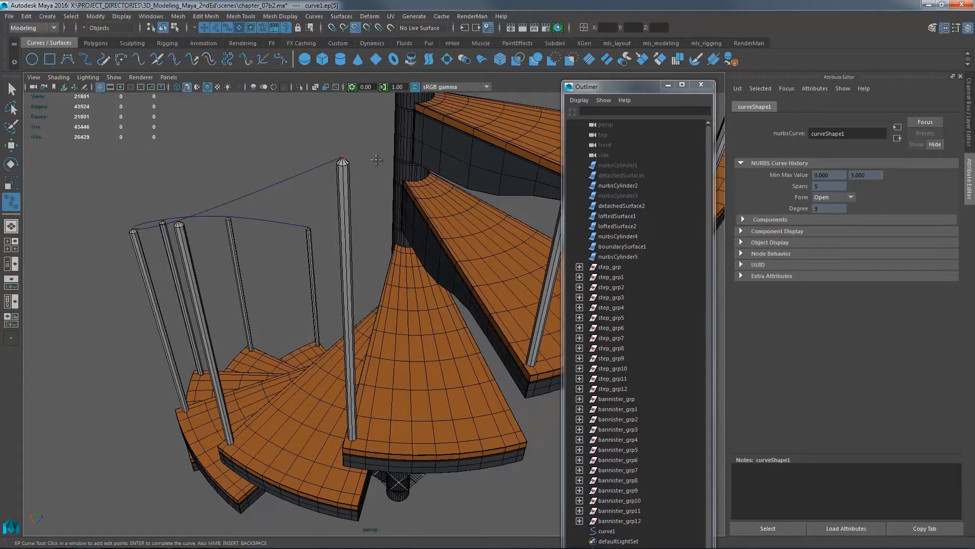
key("Return")
left_click_drag(375, 160, 401, 279, "alt")
key("w")
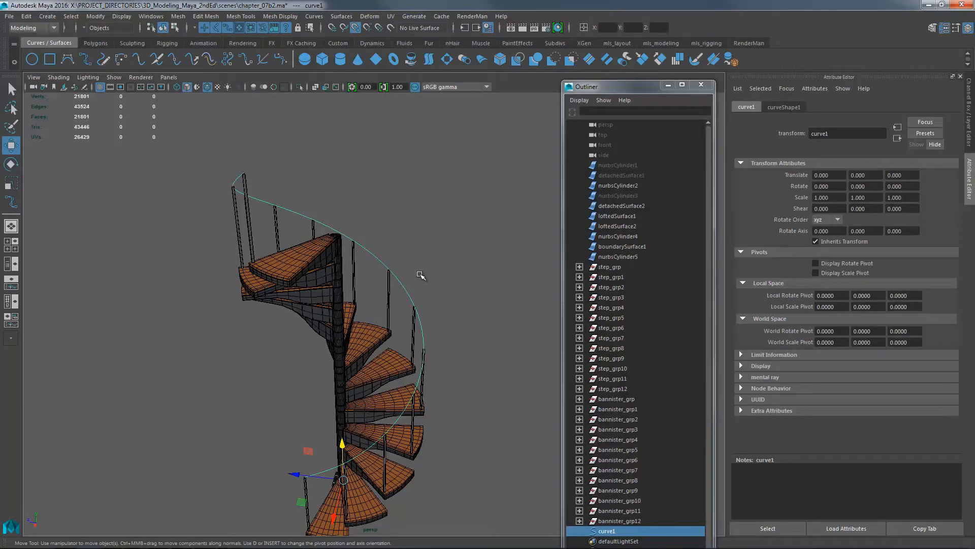
- Switch to Photoshop to examine how the handrail ends in the staircase reference photo, and return to Maya
key("q")
scroll(489, 270, "up", 5)
key("alt+Tab")
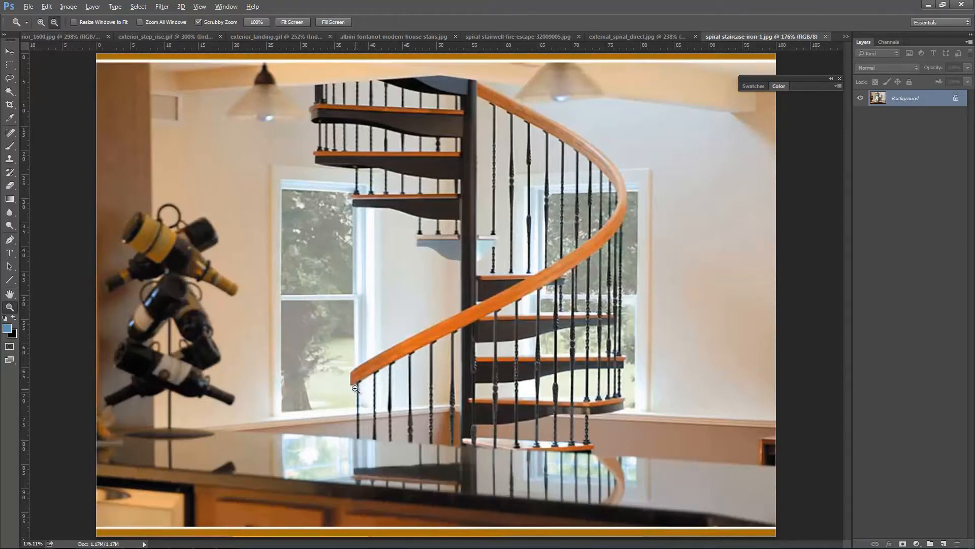
key("alt+Tab")
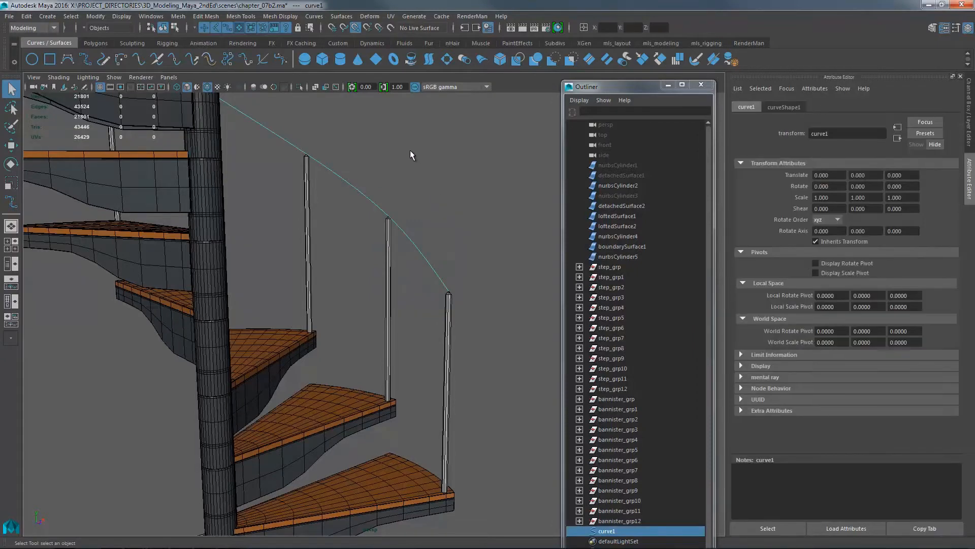
- Extend the handrail curve linearly by a distance of 10 at both ends, joined to the original, and close the options
left_click(312, 16)
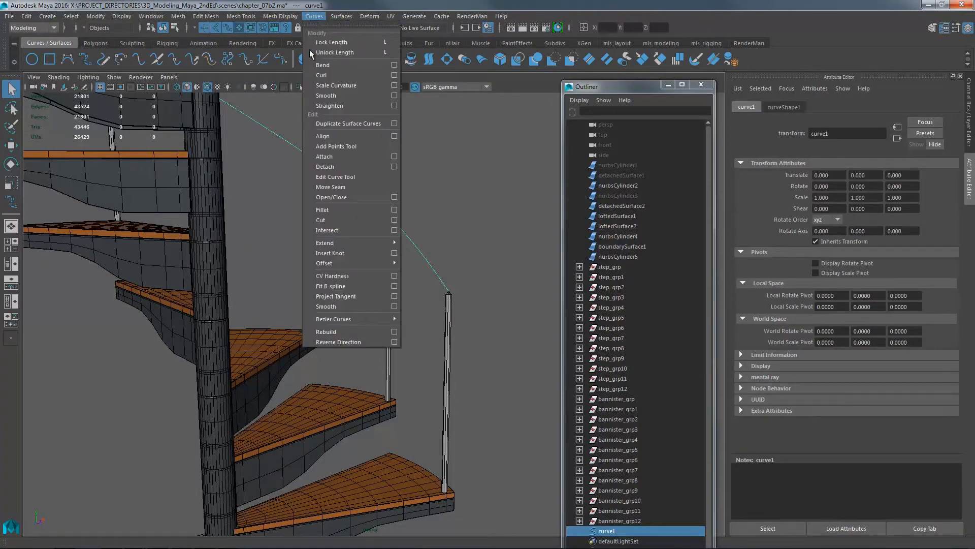
mouse_move(356, 243)
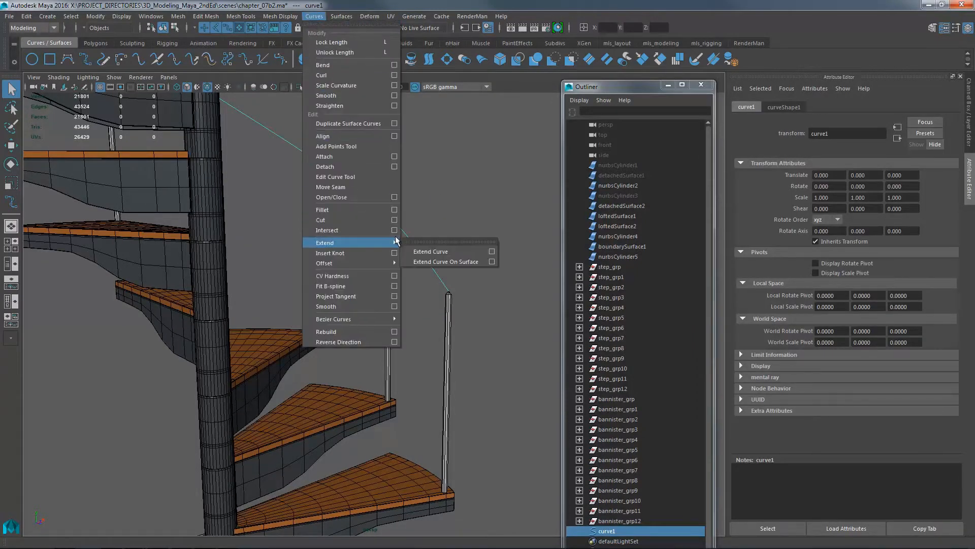
left_click(491, 252)
left_click_drag(227, 117, 699, 146)
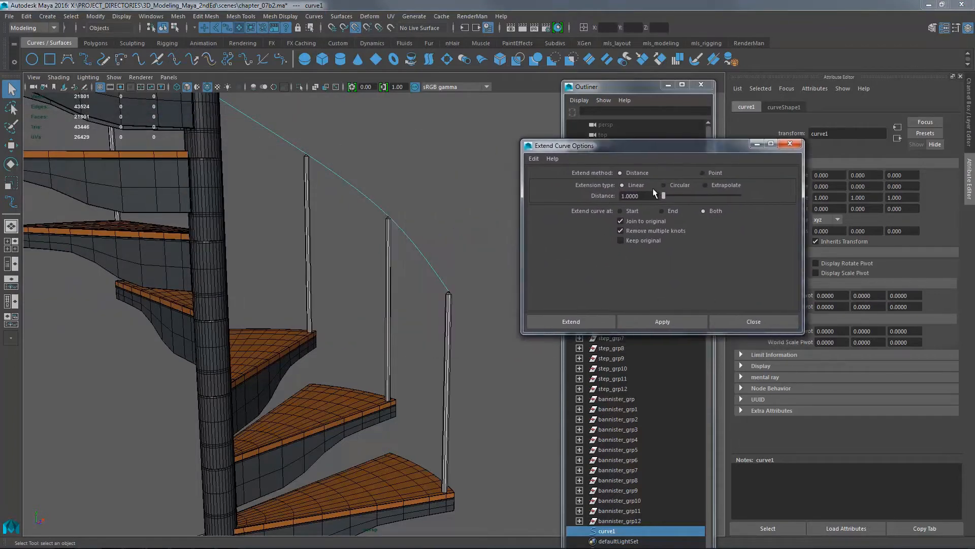
scroll(462, 278, "up", 8)
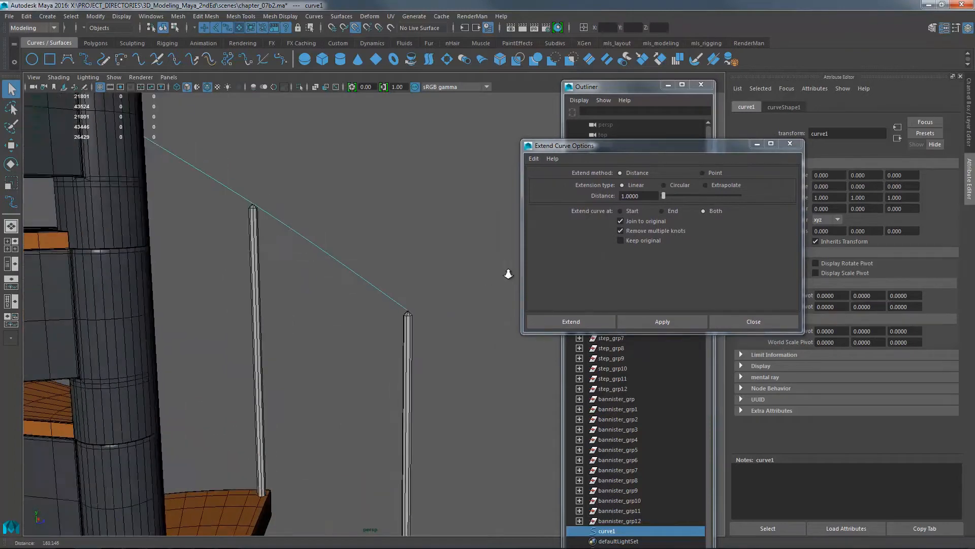
scroll(377, 273, "up", 3)
left_click(660, 320)
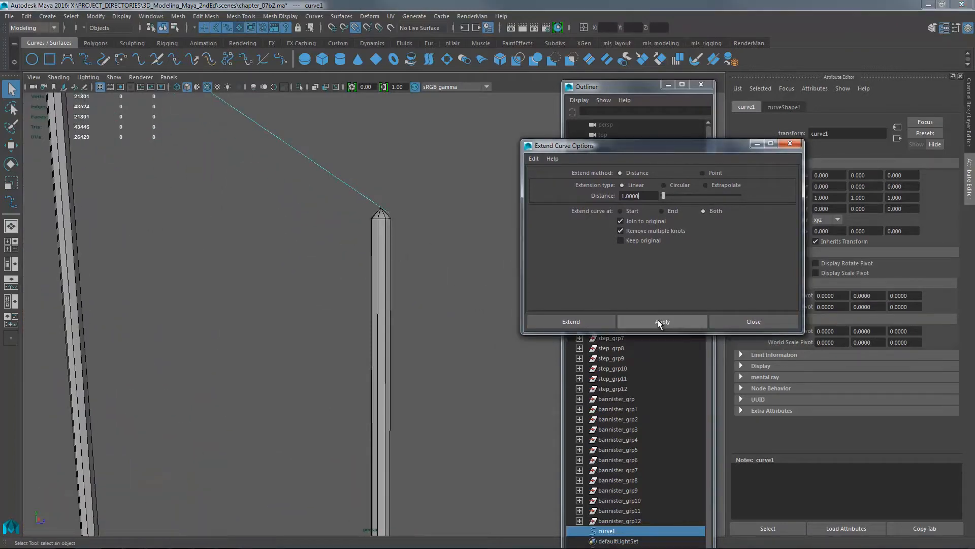
double_click(655, 194)
type("10")
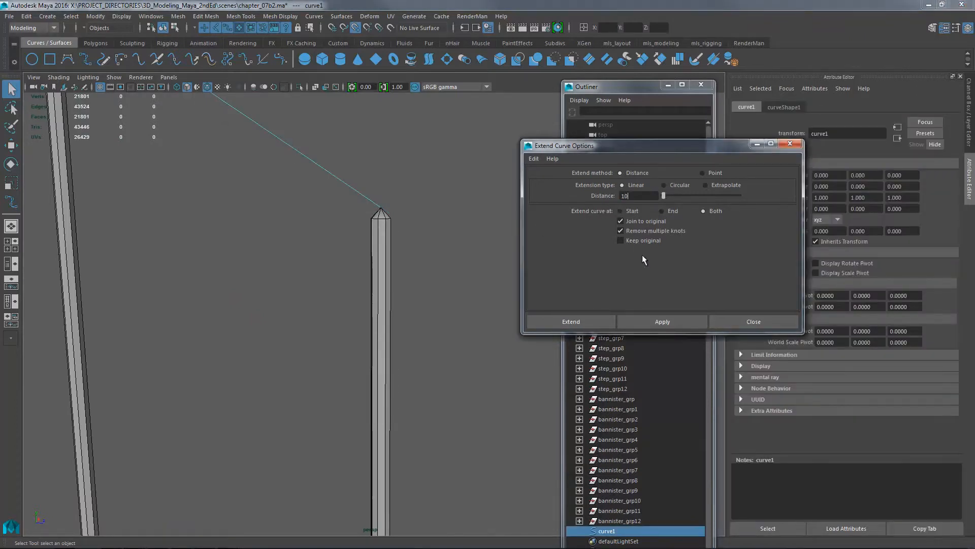
left_click(654, 320)
left_click(720, 317)
- Examine the extended ends of the handrail curve beyond the first and last bannister posts
left_click_drag(507, 283, 303, 258, "alt")
middle_click_drag(303, 258, 361, 310, "alt")
left_click_drag(361, 309, 332, 287, "alt")
middle_click_drag(332, 291, 314, 326, "alt")
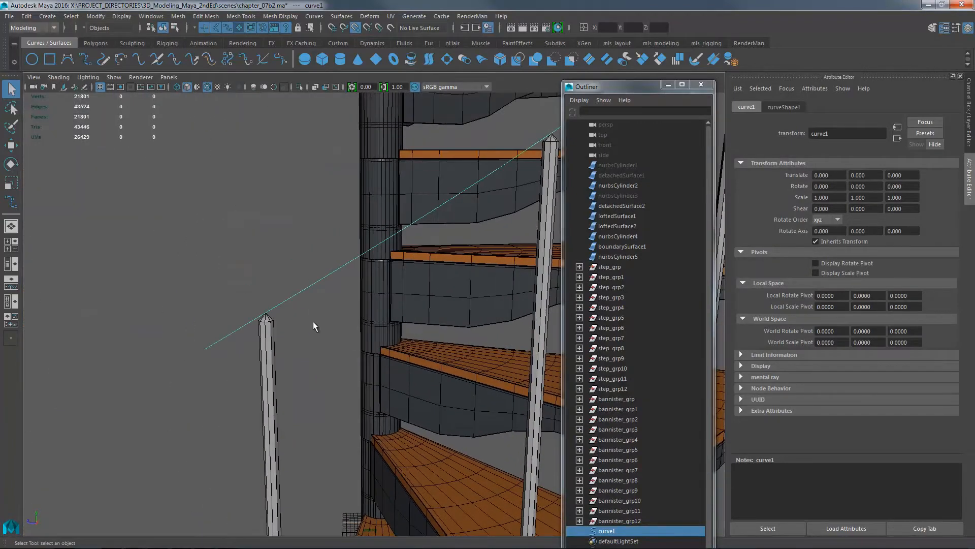
left_click_drag(395, 300, 190, 312, "alt")
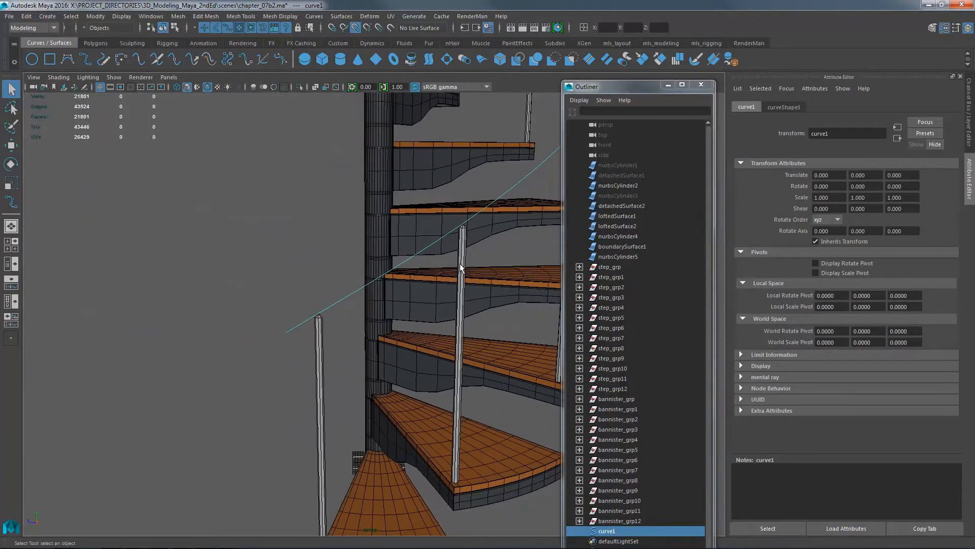
right_click_drag(480, 247, 116, 274, "alt")
middle_click_drag(351, 249, 346, 381, "alt")
right_click_drag(480, 225, 318, 229, "alt")
middle_click_drag(391, 213, 378, 310, "alt")
left_click_drag(379, 311, 398, 331, "alt")
middle_click_drag(398, 331, 413, 257, "alt")
right_click_drag(413, 257, 462, 230, "alt")
left_click_drag(462, 230, 532, 291, "alt")
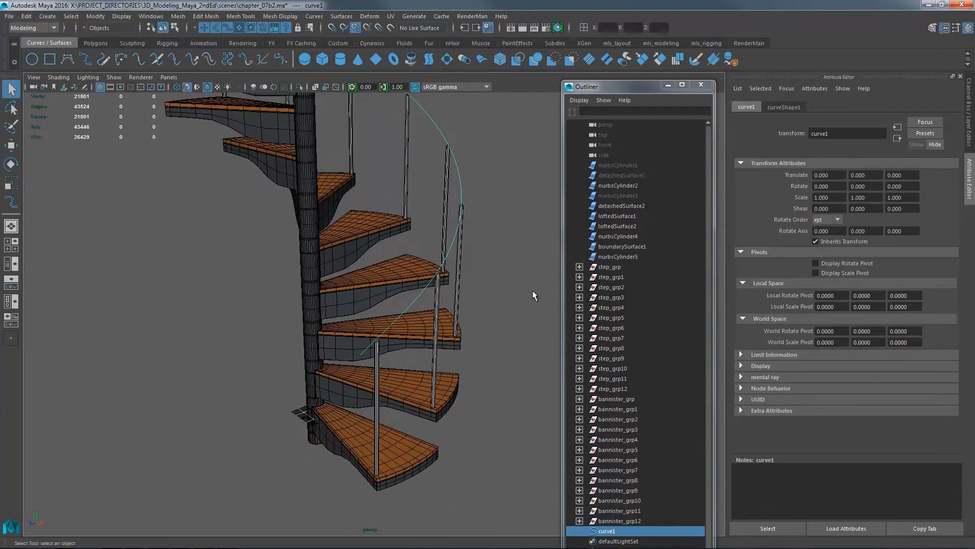
- Switch to Photoshop to study the handrail's shape in the reference photo, and return to the curve in Maya
key("alt+Tab")
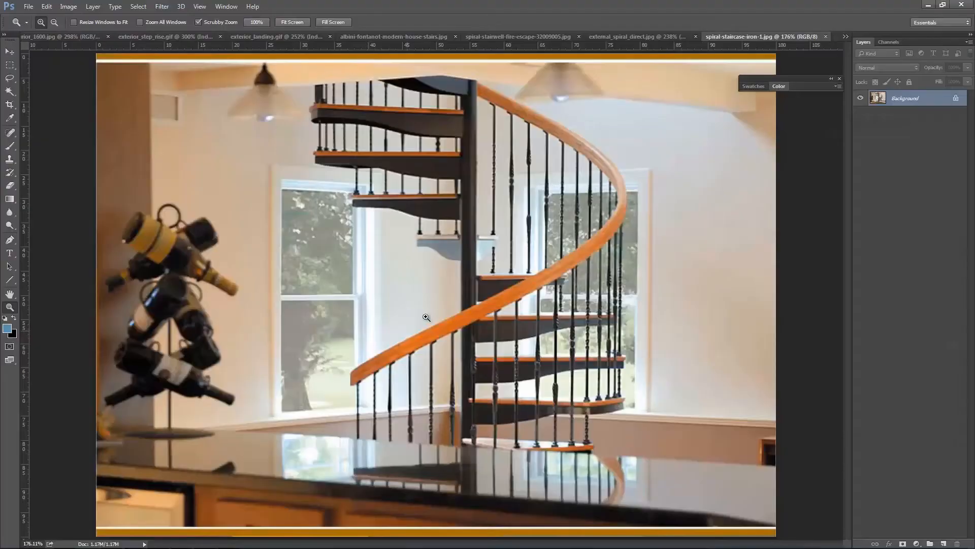
left_click_drag(308, 274, 352, 329)
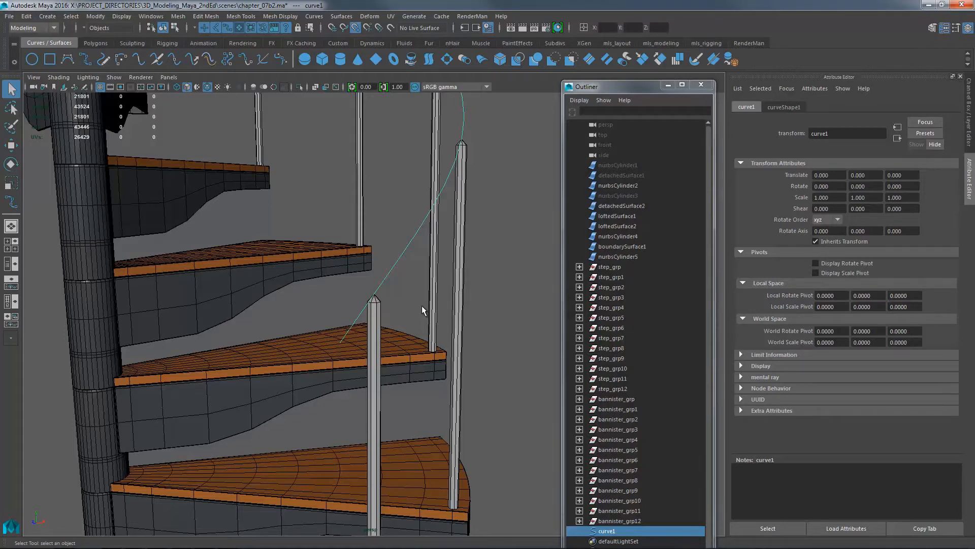
left_click_drag(489, 236, 480, 265, "alt")
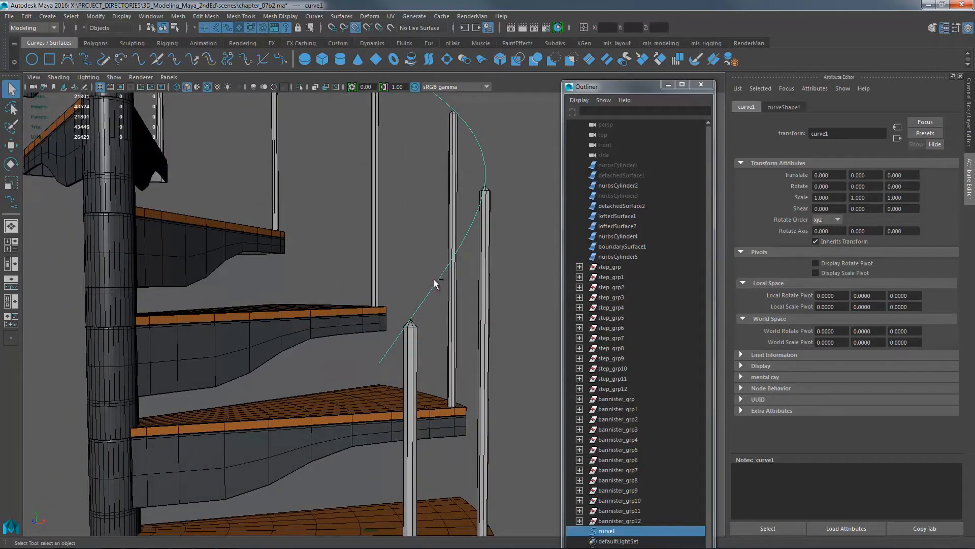
- Duplicate the handrail curve and raise the copy to a Translate Y of 5.41
key("ctrl+d")
left_click_drag(523, 274, 481, 270, "alt")
key("w")
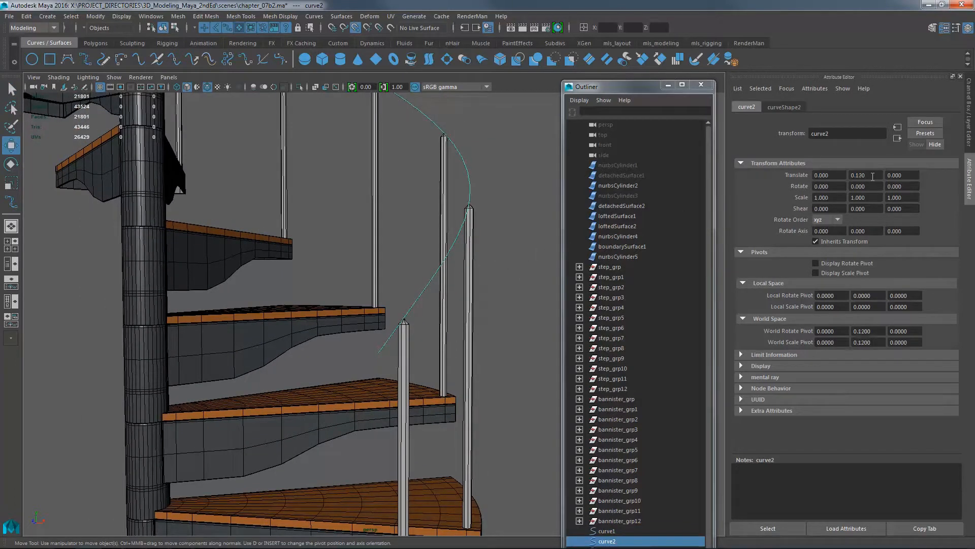
left_click_drag(873, 176, 898, 176, "ctrl")
left_click_drag(875, 175, 882, 175, "ctrl")
left_click_drag(496, 275, 451, 276, "alt")
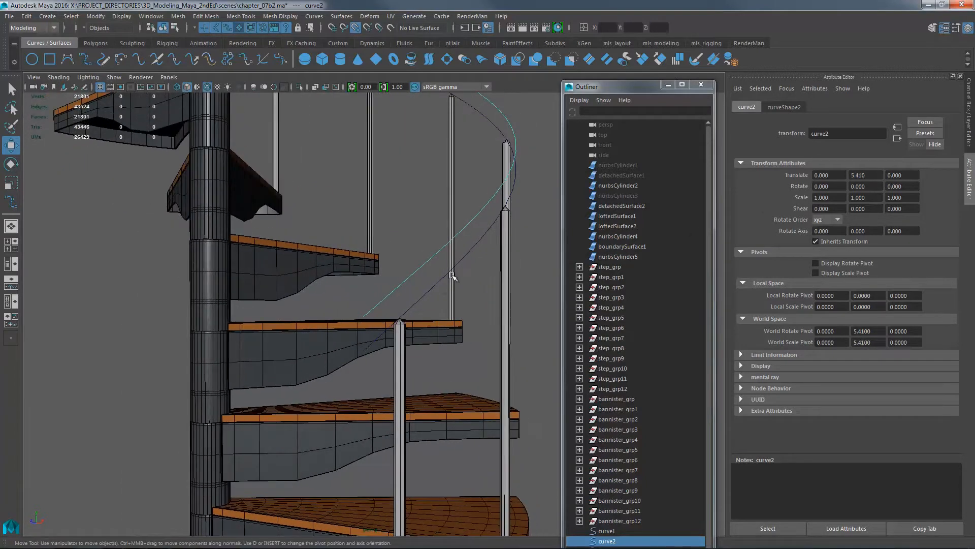
- Loft a surface between the original handrail curve and its raised copy
left_click(432, 279, "shift")
left_click(339, 15)
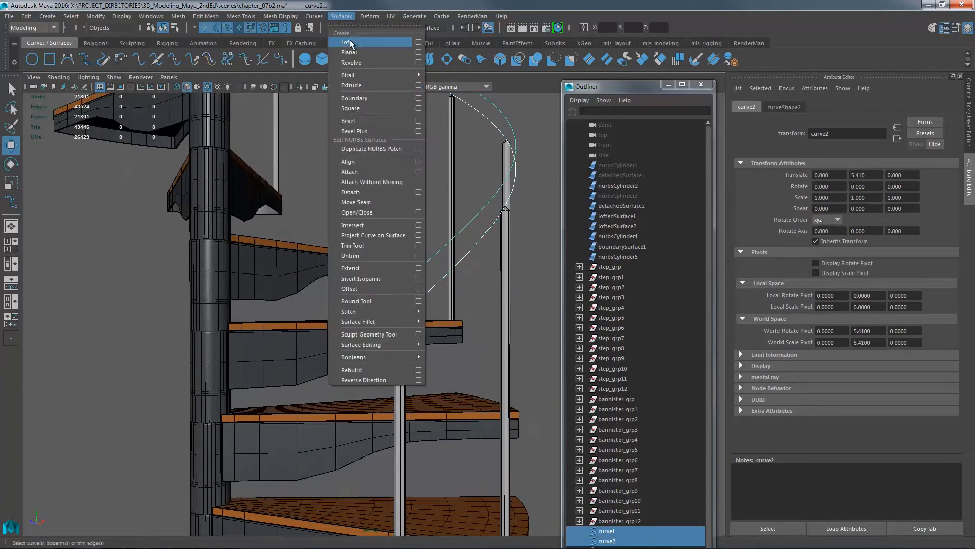
left_click(354, 44)
left_click_drag(477, 276, 450, 285, "alt")
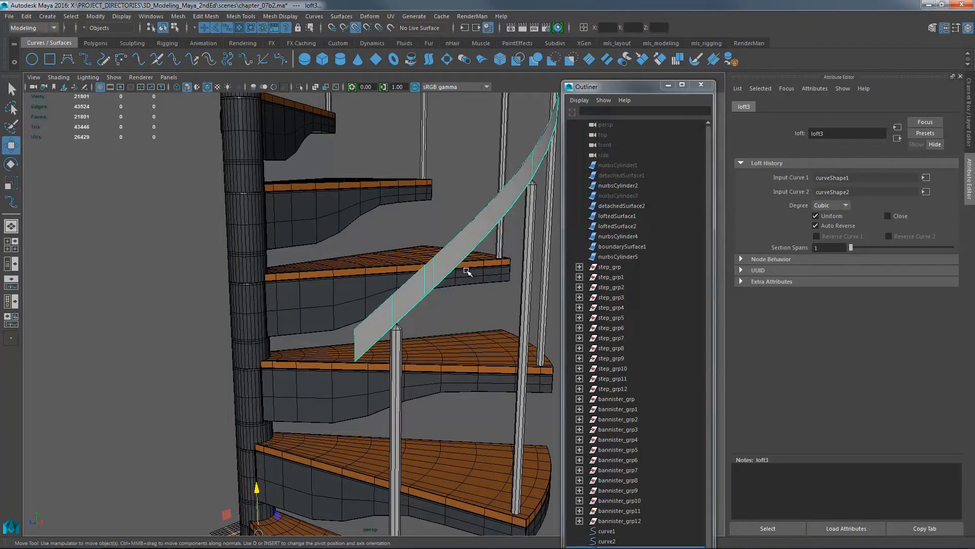
left_click_drag(455, 307, 499, 316, "alt")
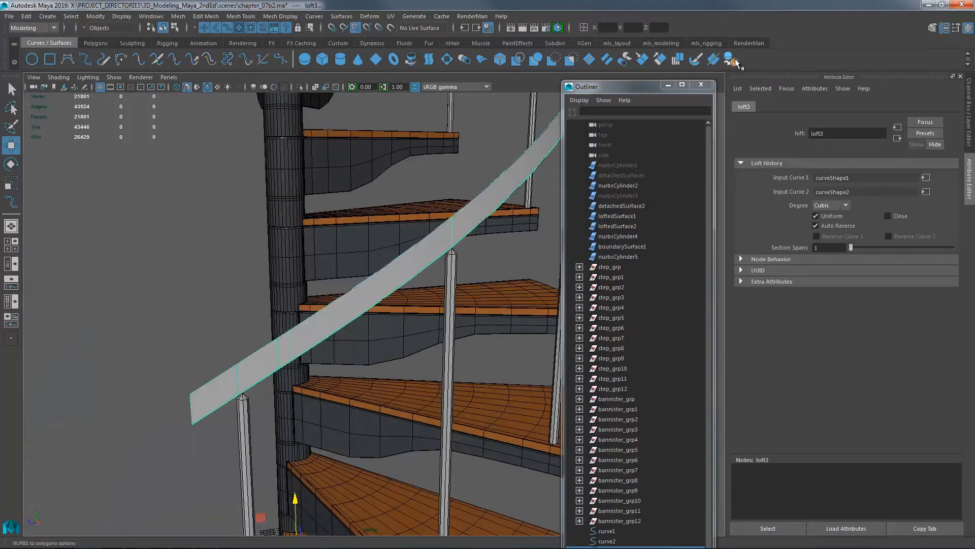
- Convert the lofted surface to quad polygons using General tessellation, per surf # of iso params, Number U 100 and Number V 4
left_click(735, 59)
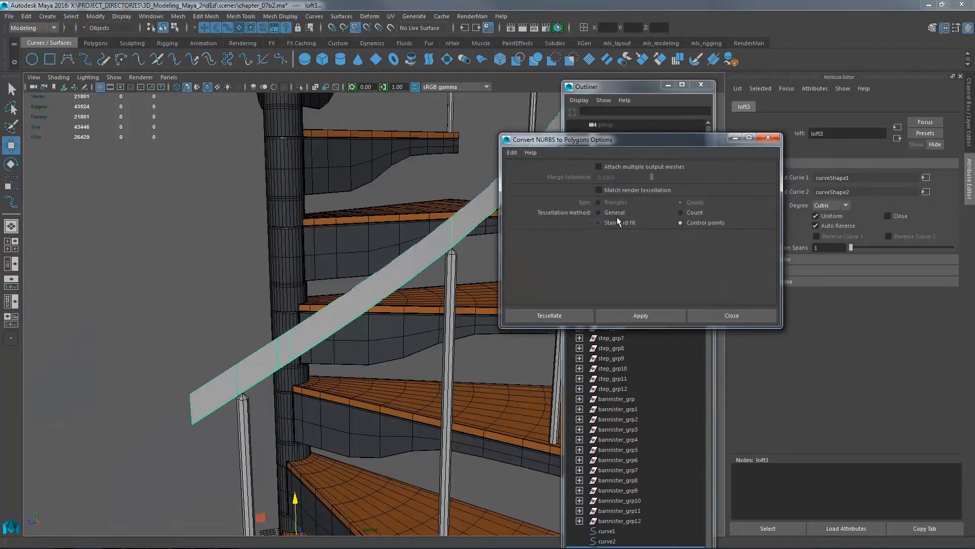
left_click(616, 213)
left_click(631, 246)
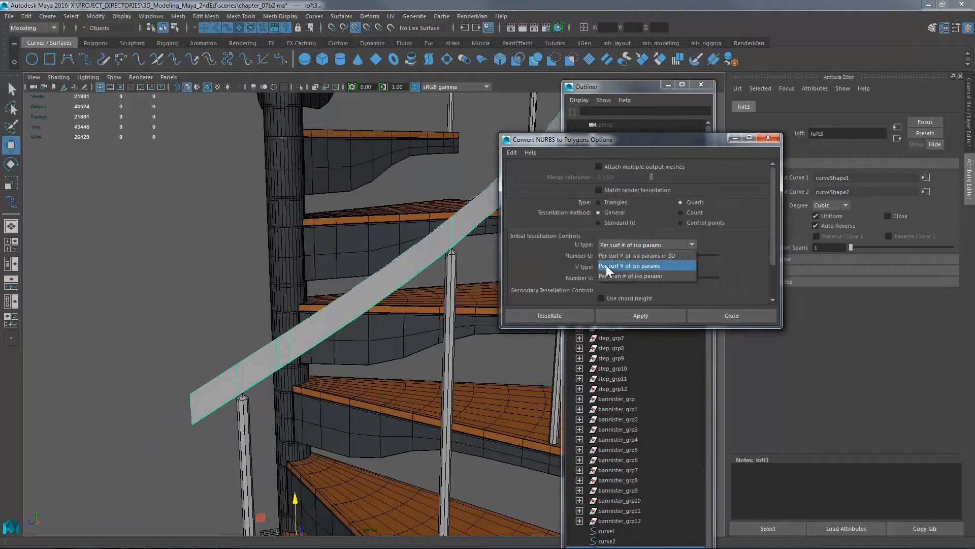
left_click(653, 267)
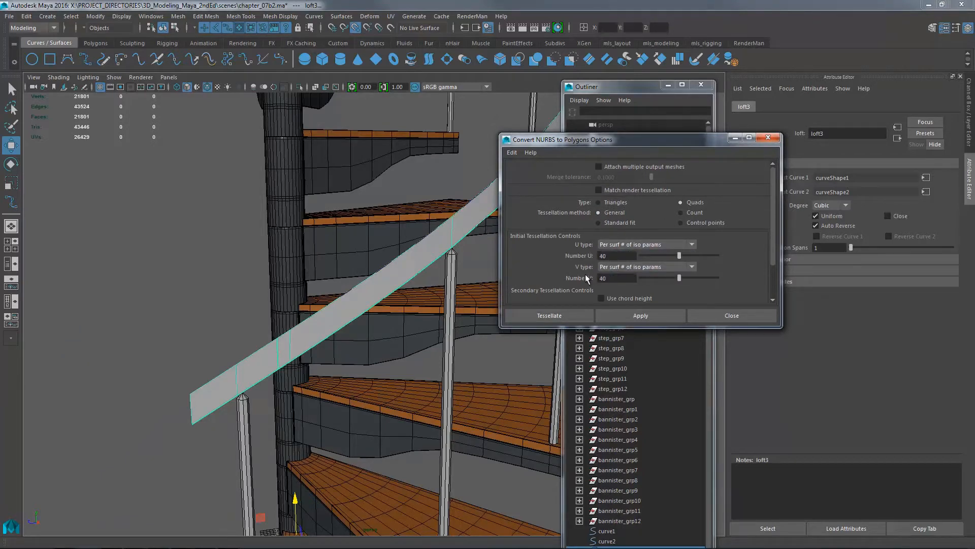
left_click_drag(417, 304, 316, 321, "alt")
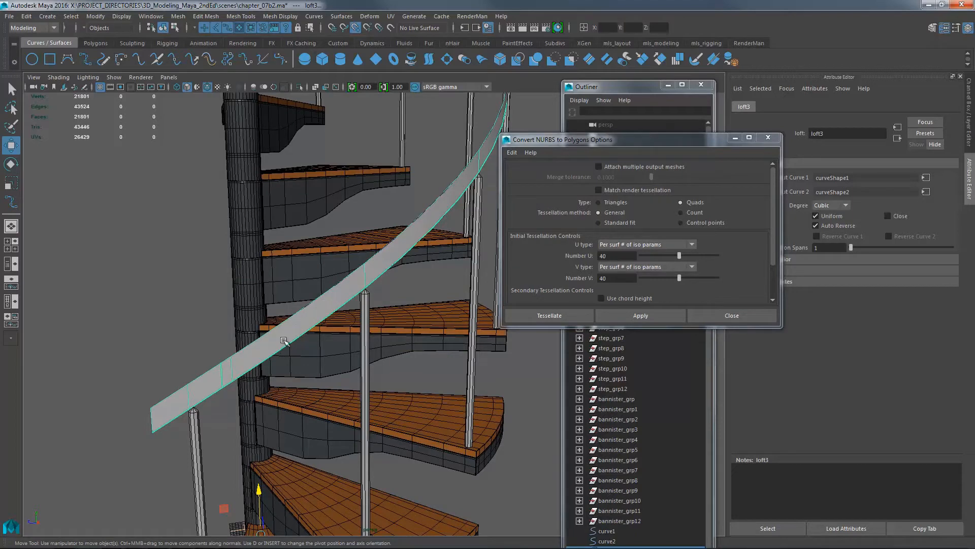
middle_click_drag(270, 343, 287, 329, "alt")
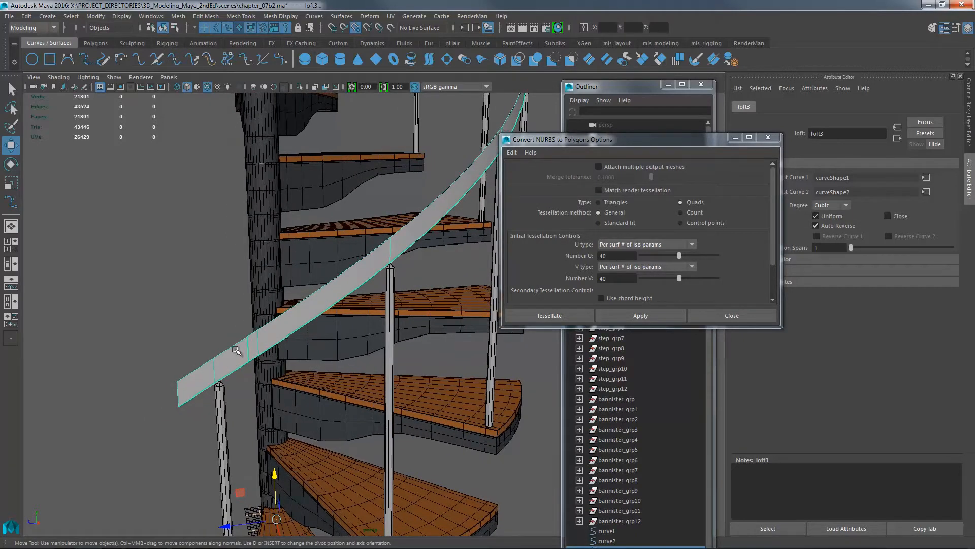
double_click(614, 258)
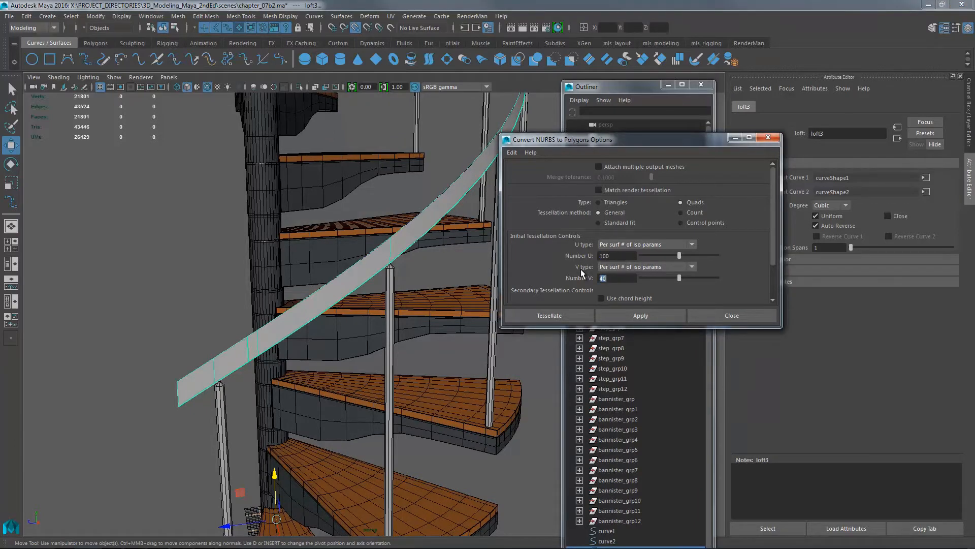
left_click(644, 316)
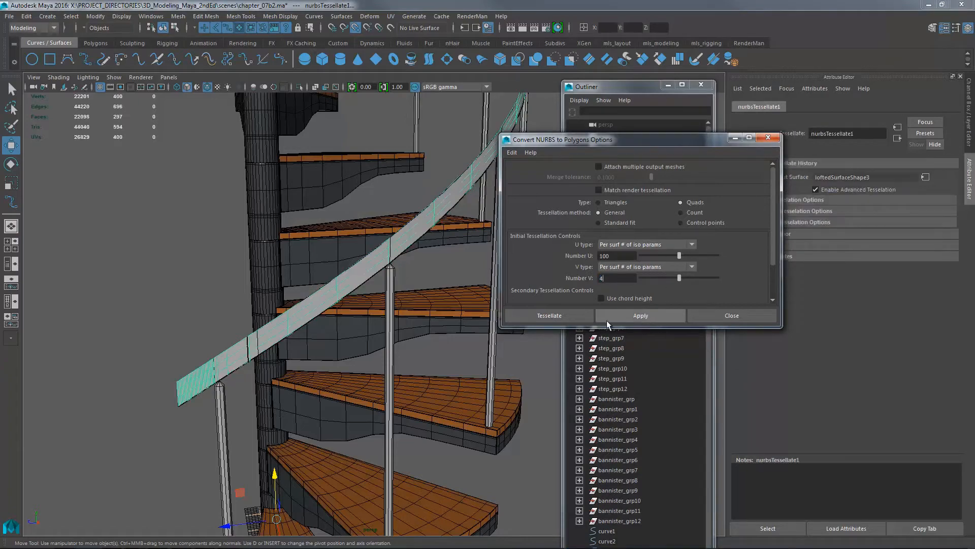
- Examine the polygon spacing of the converted handrail mesh along the spiral and at its ends
left_click_drag(332, 315, 320, 327, "alt")
right_click_drag(320, 326, 390, 322, "alt")
middle_click_drag(390, 323, 385, 355, "alt")
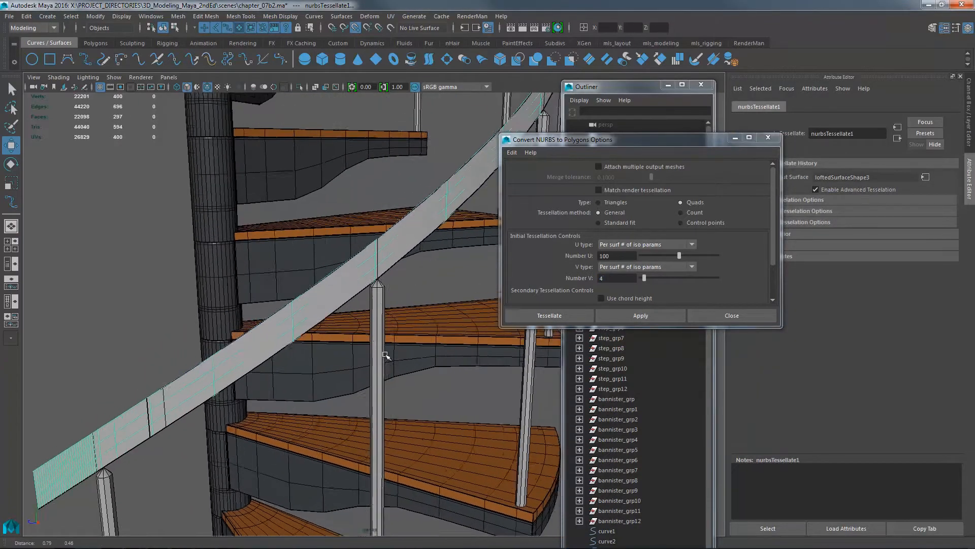
right_click_drag(385, 354, 304, 343, "alt")
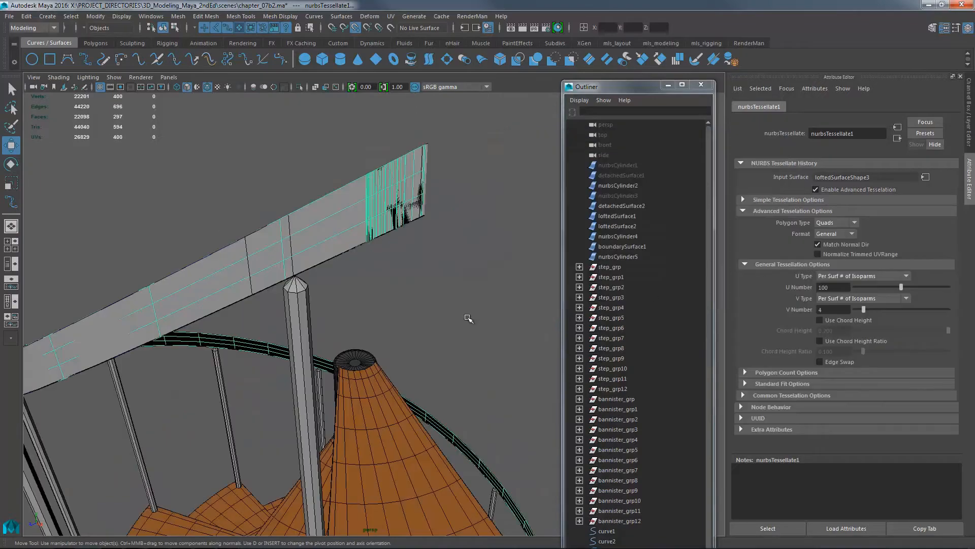
left_click_drag(500, 325, 141, 52, "alt")
left_click_drag(363, 452, 390, 432, "alt")
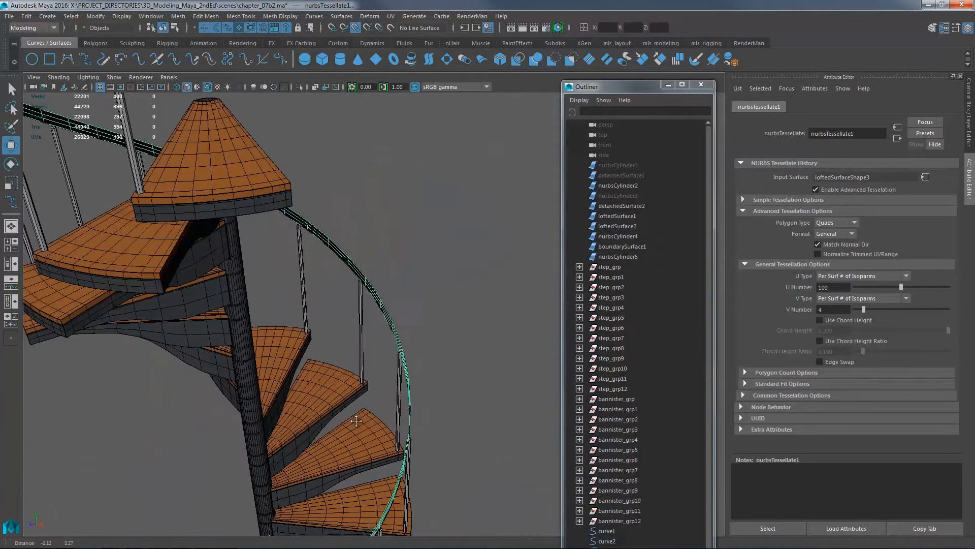
middle_click_drag(390, 432, 399, 282, "alt")
left_click_drag(397, 318, 434, 231, "alt")
middle_click_drag(434, 231, 484, 89, "alt")
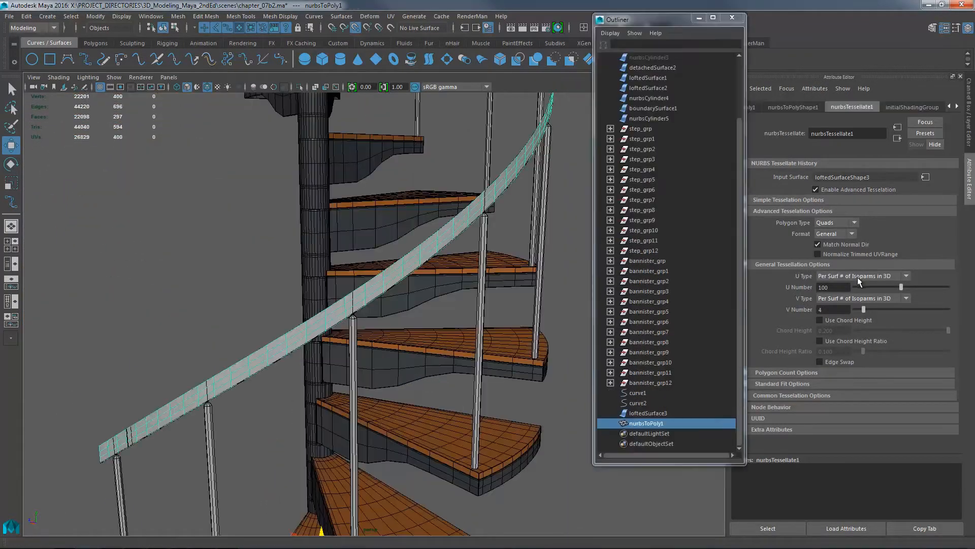
- Set the handrail mesh's tessellation U Type and V Type to Per Surf # of Isoparms in 3D
left_click(862, 276)
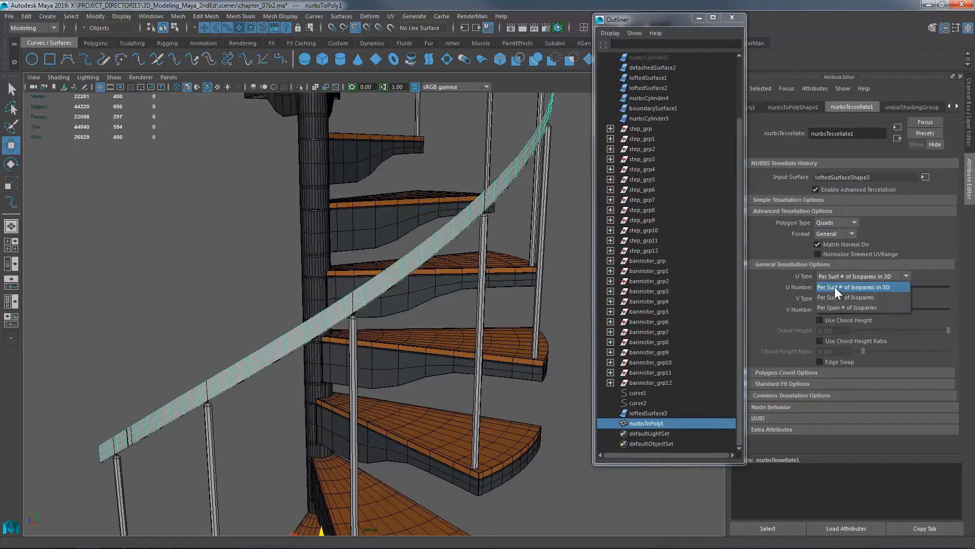
left_click(884, 288)
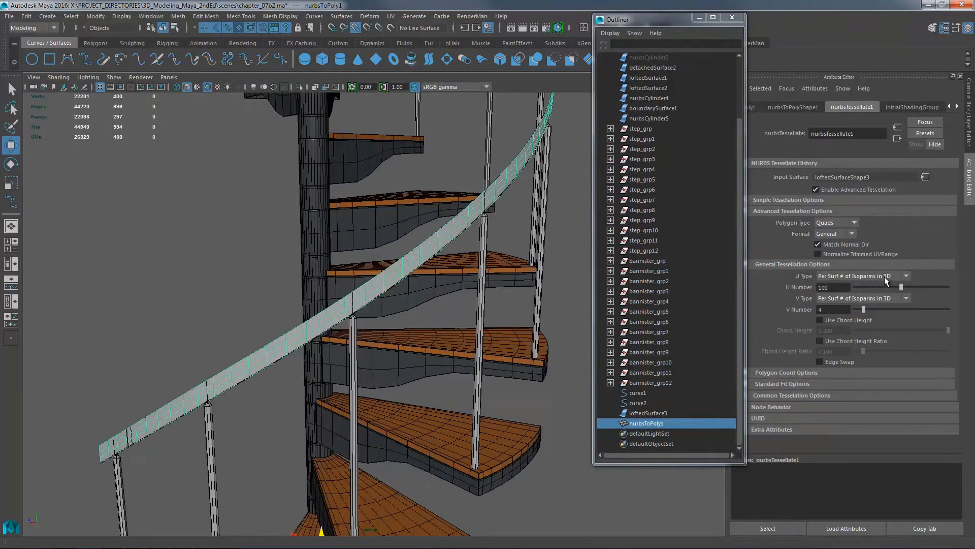
left_click_drag(583, 268, 505, 294, "alt")
right_click_drag(505, 294, 418, 322, "alt")
middle_click_drag(418, 322, 501, 292, "alt")
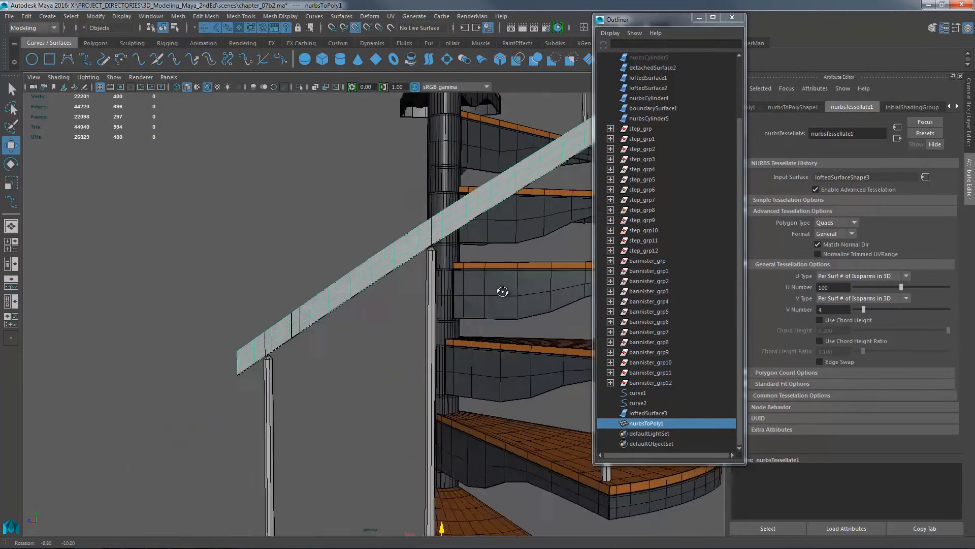
left_click_drag(501, 291, 411, 315, "alt")
middle_click_drag(411, 316, 364, 348, "alt")
right_click_drag(364, 348, 524, 285, "alt")
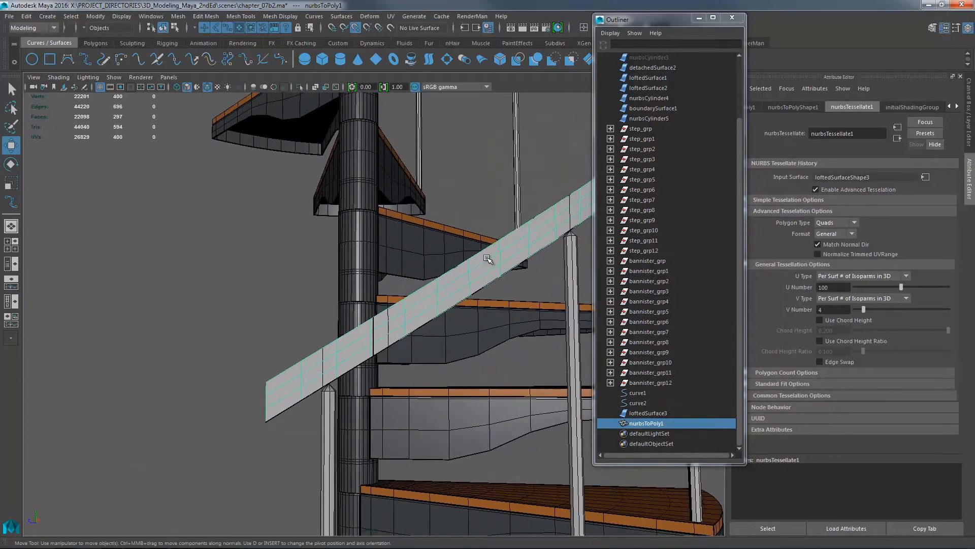
left_click(860, 276)
left_click(818, 286)
- Reduce the handrail mesh's tessellation V Number to 2
mouse_move(549, 312)
left_mouse_down("alt")
mouse_move(392, 180)
mouse_move(474, 290)
mouse_move(361, 281)
mouse_move(475, 217)
mouse_move(420, 265)
mouse_move(545, 300)
left_mouse_up("alt")
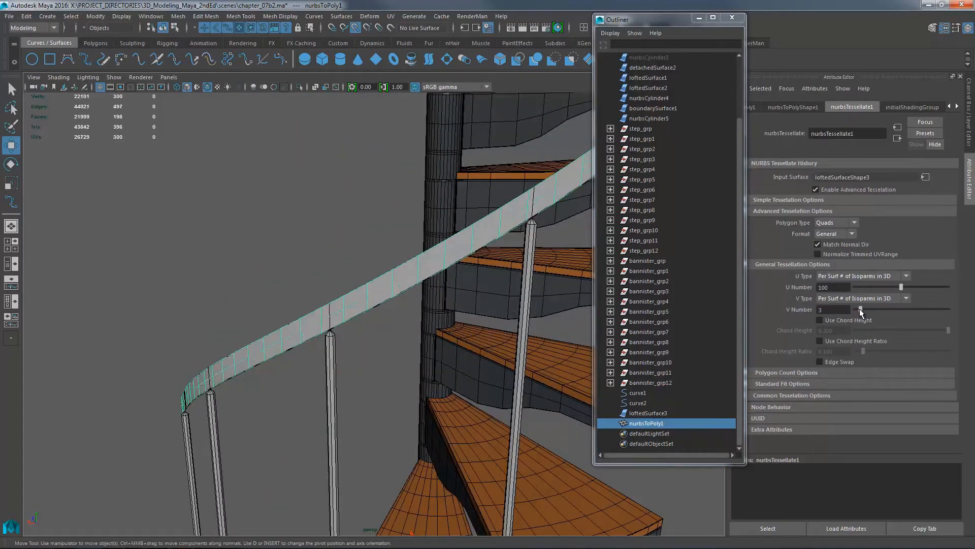
left_click_drag(434, 341, 523, 305, "alt")
middle_click_drag(523, 305, 495, 273, "alt")
left_click_drag(495, 273, 414, 304, "alt")
- Add the lofted NURBS handrail surface to the hidden surfaces_lyr layer
left_click(650, 415)
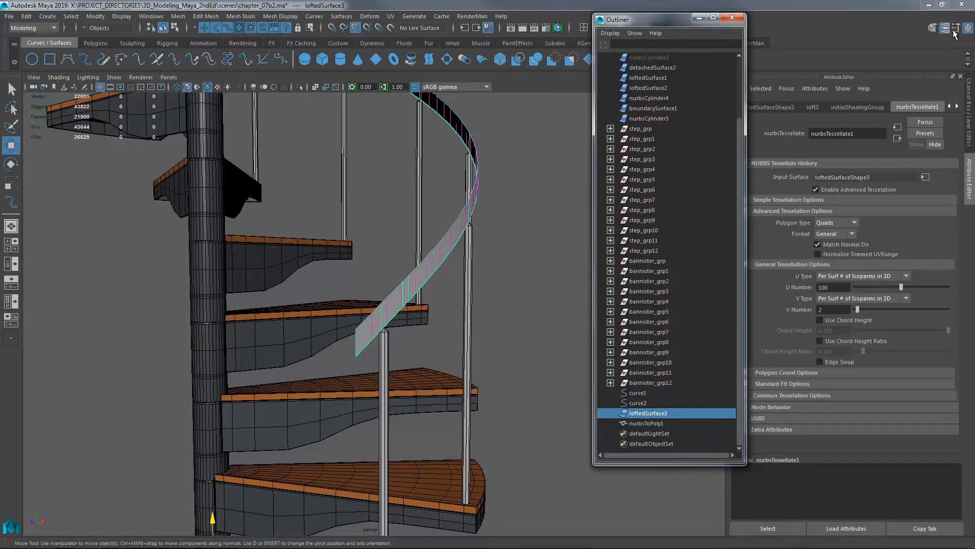
key("ctrl+a")
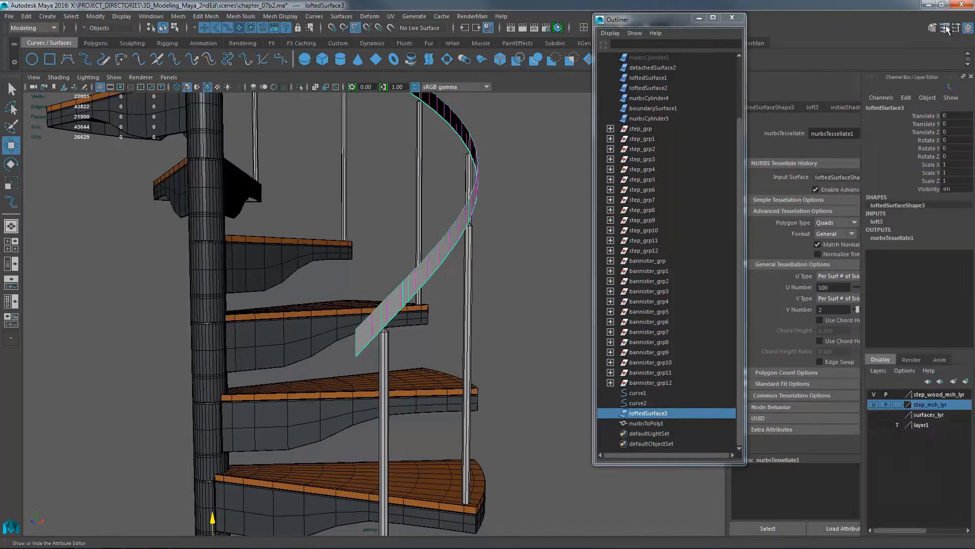
left_click(935, 414)
right_click(932, 413)
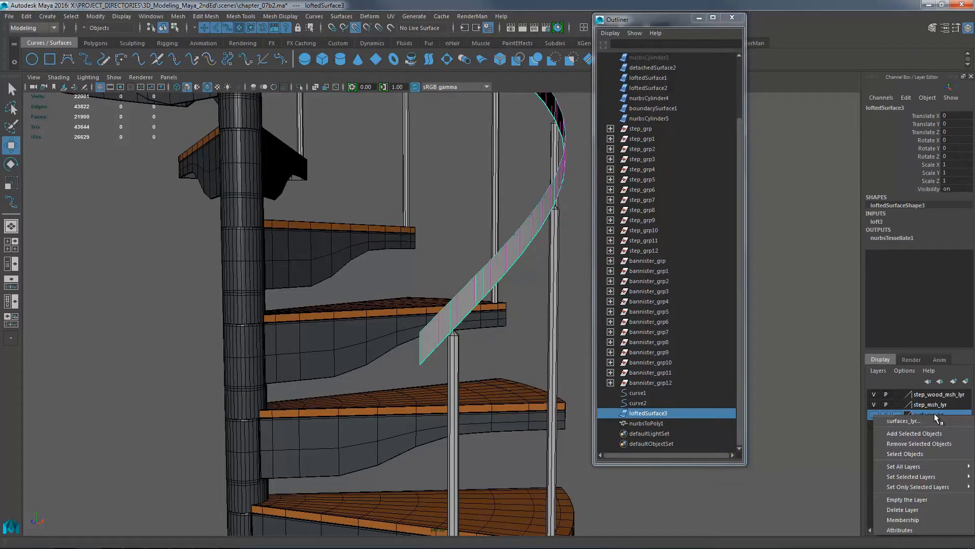
left_click(914, 433)
- Extrude the faces of the polygon handrail strip with a thickness of 1 and close the Outliner
mouse_move(521, 260)
left_mouse_down("alt")
mouse_move(506, 275)
mouse_move(522, 277)
left_mouse_up("alt")
left_click(510, 242)
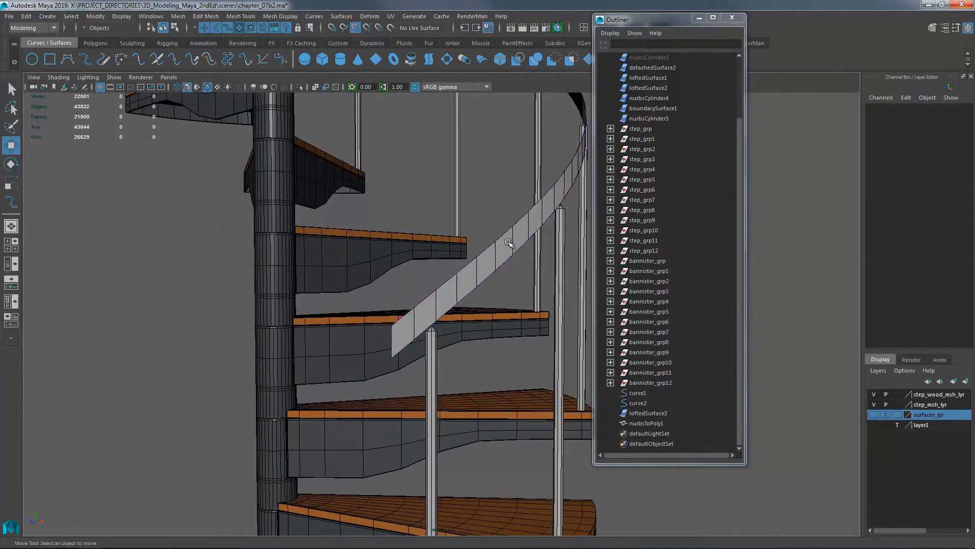
left_click_drag(503, 245, 425, 291, "alt")
left_click(508, 248, "shift")
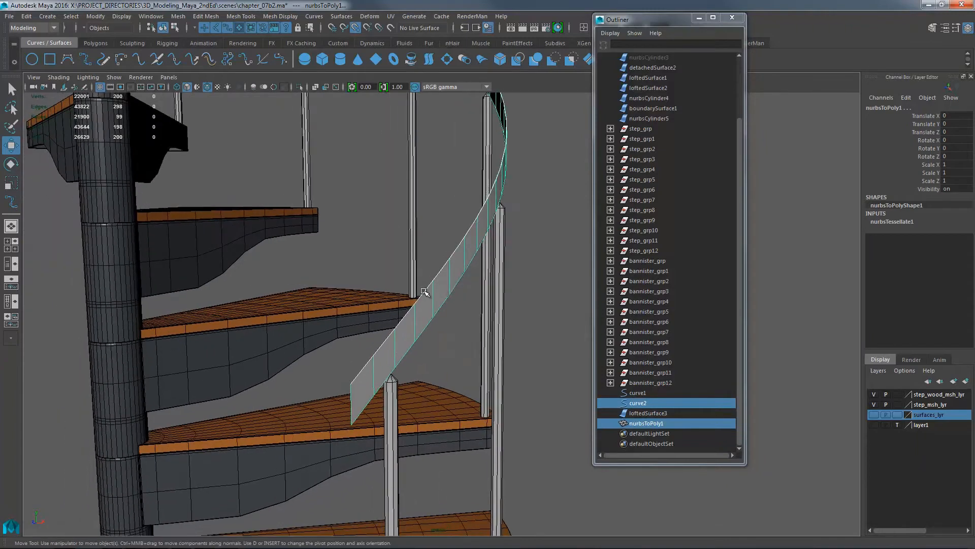
key("ctrl+e")
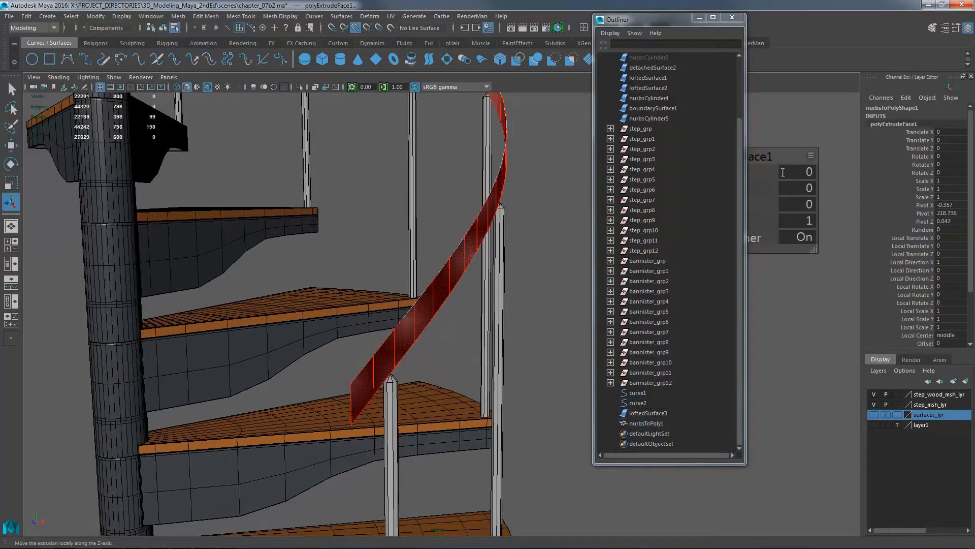
left_click(732, 18)
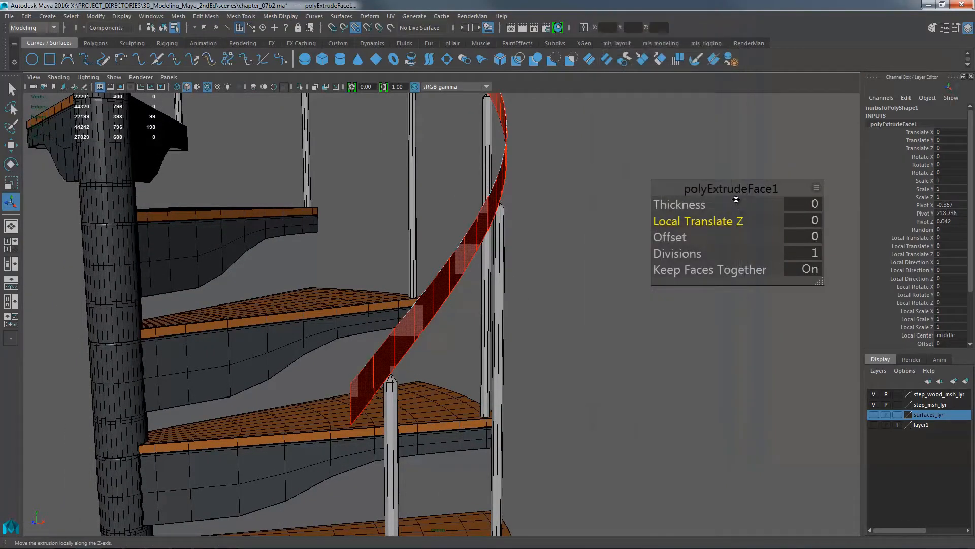
left_click_drag(638, 171, 680, 171)
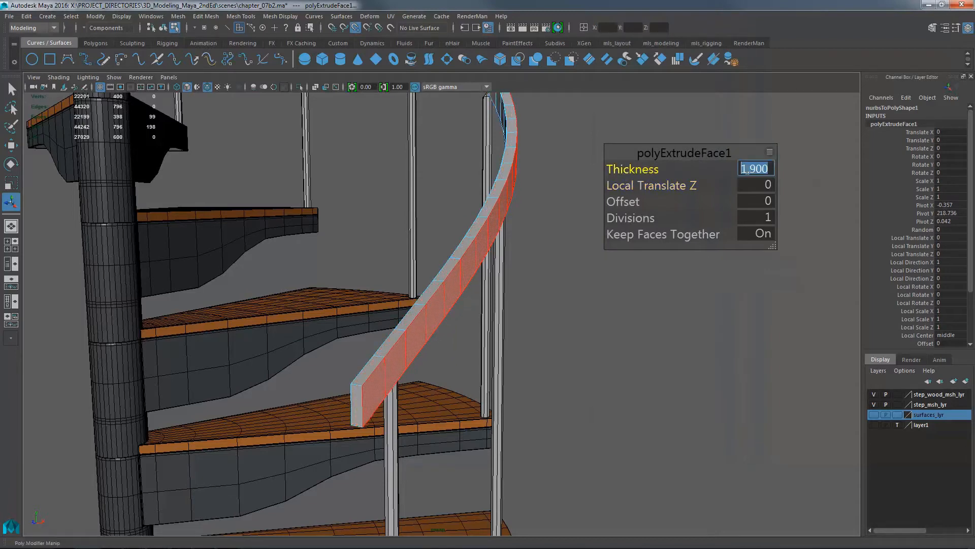
type("1")
key("Return")
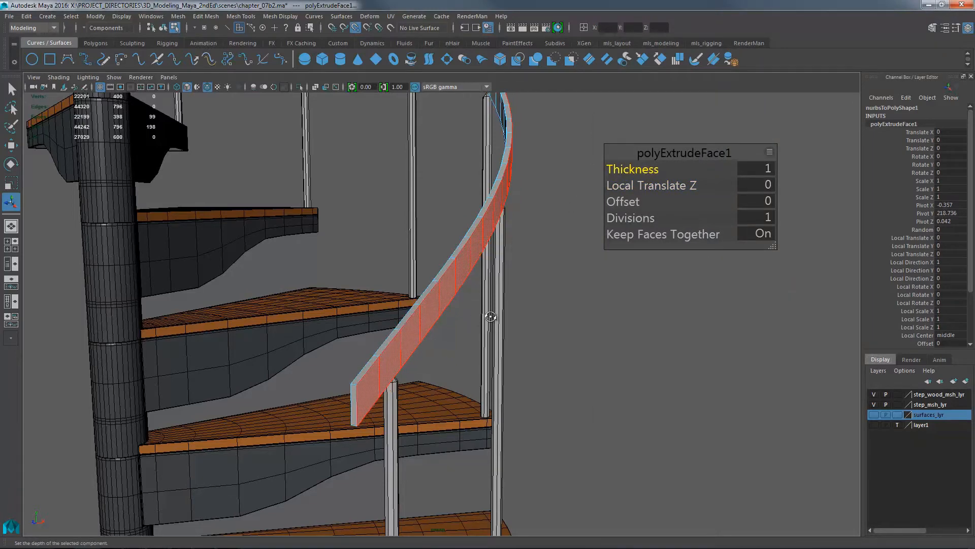
- Check the handrail's proportions against the reference photo and set the extrusion thickness to 2
left_click_drag(491, 317, 554, 305, "alt")
key("alt+Tab")
key("alt+Tab")
key("alt+Tab")
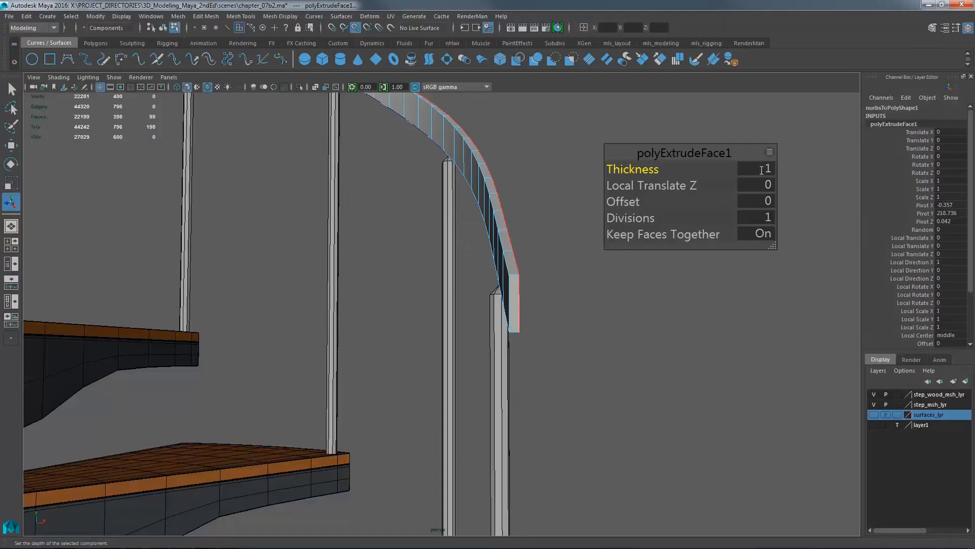
left_click(761, 170)
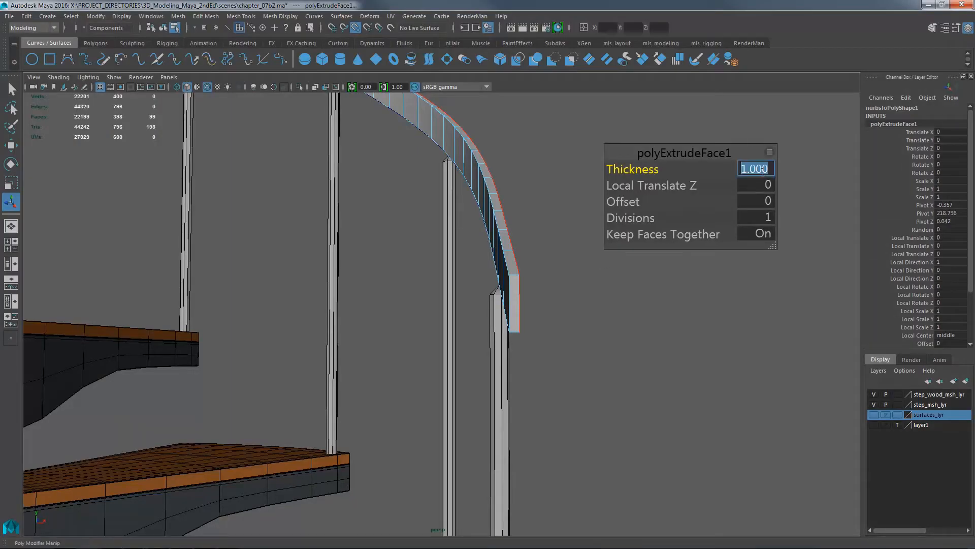
type("2")
key("Return")
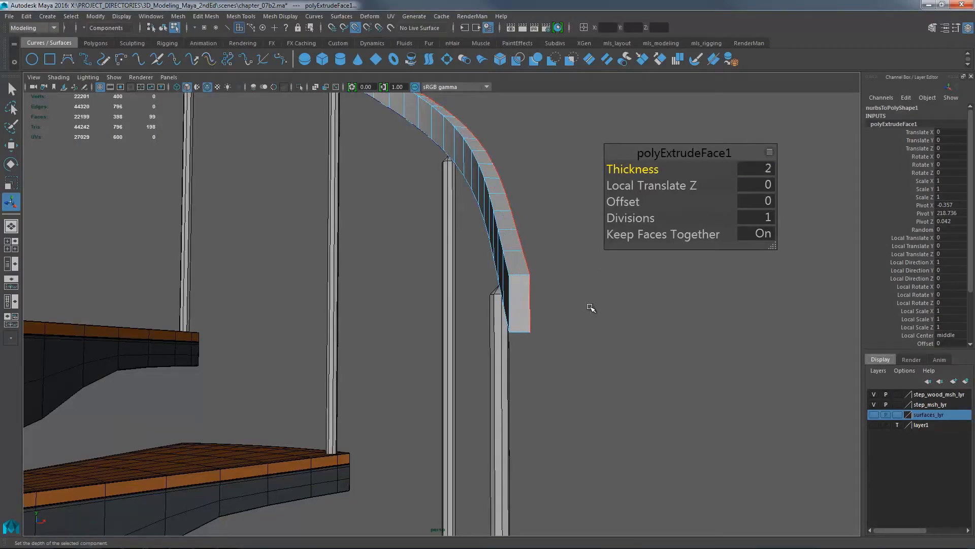
- Select the full lengthwise loop of faces along the inner side of the handrail
left_click_drag(590, 308, 571, 305, "alt")
left_click(528, 286)
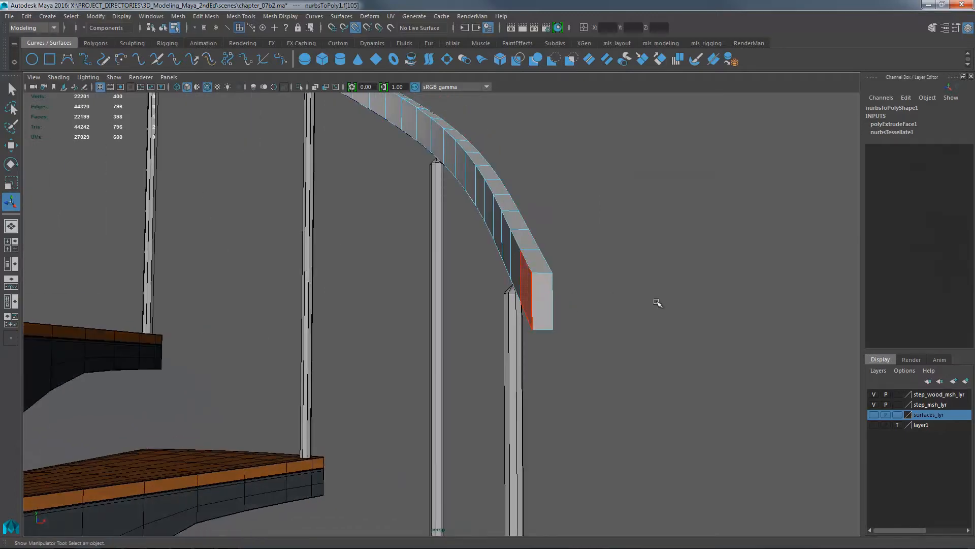
right_click_drag(729, 255, 592, 272, "alt")
left_click_drag(592, 272, 647, 305, "alt")
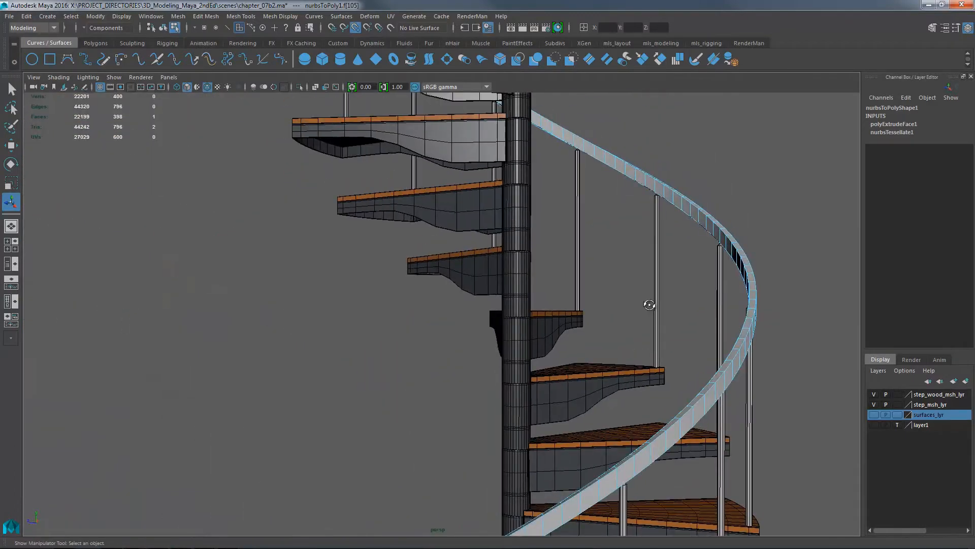
right_click_drag(647, 305, 586, 417, "alt")
left_click_drag(630, 203, 636, 303, "alt")
middle_click_drag(635, 303, 630, 401, "alt")
scroll(483, 243, "up", 5)
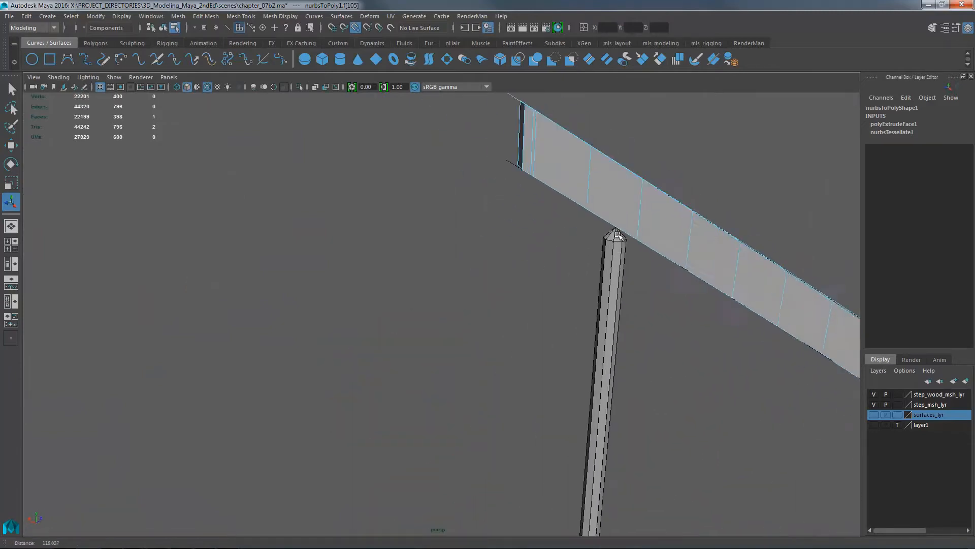
double_click(452, 243)
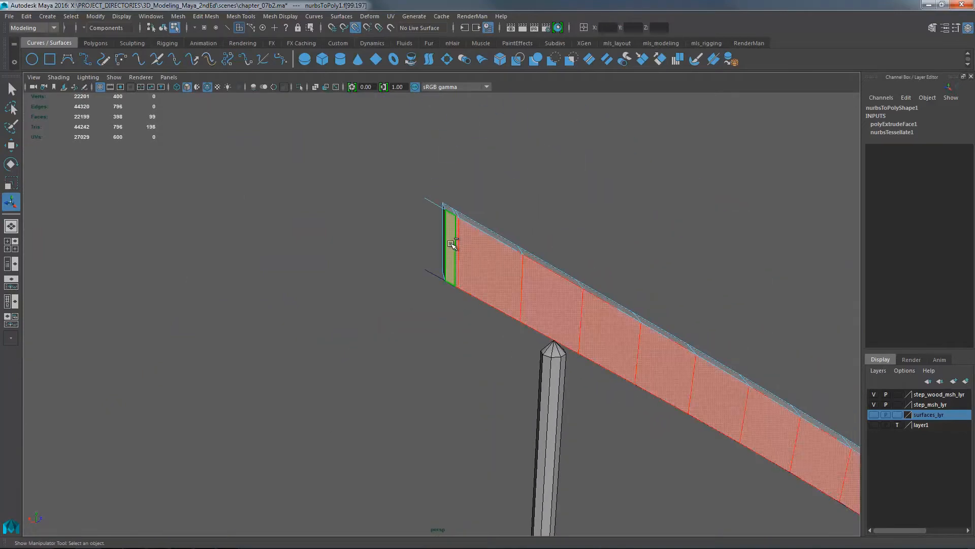
- Extrude the inner handrail faces with a thickness of 2 so the rail also extends inward over the posts
scroll(403, 329, "down", 3)
scroll(420, 325, "down", 4)
mouse_move(426, 351)
left_mouse_down("alt")
mouse_move(433, 377)
mouse_move(611, 364)
left_mouse_up("alt")
middle_click_drag(612, 364, 605, 214, "alt")
middle_click_drag(560, 383, 564, 223, "alt")
mouse_move(645, 315)
right_mouse_down("alt")
mouse_move(749, 345)
mouse_move(777, 341)
right_mouse_up("alt")
middle_click_drag(633, 250, 571, 359, "alt")
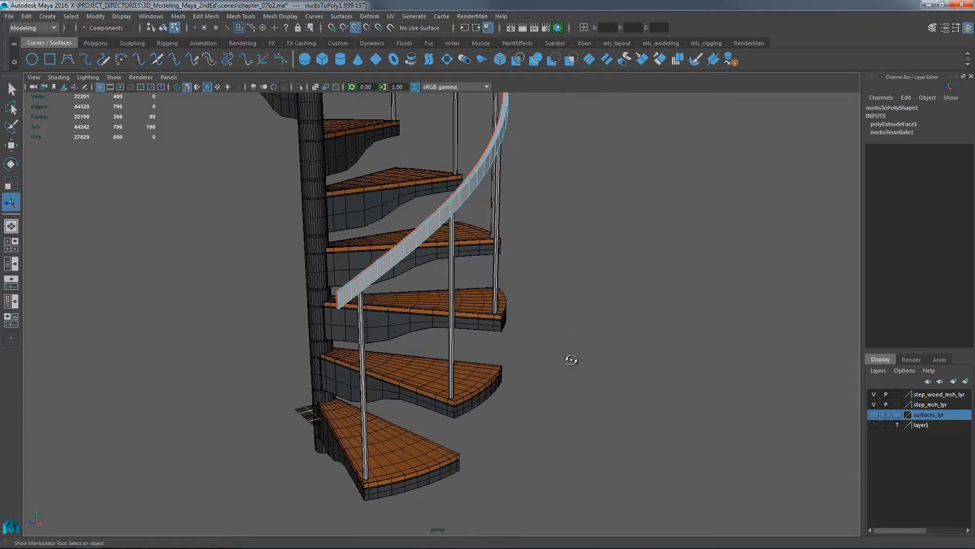
left_click_drag(571, 359, 655, 386, "alt")
middle_click_drag(675, 279, 628, 305, "alt")
right_click_drag(549, 305, 590, 315, "alt")
left_click_drag(590, 315, 640, 279, "alt")
mouse_move(625, 254)
middle_mouse_down("alt")
mouse_move(640, 262)
mouse_move(609, 249)
middle_mouse_up("alt")
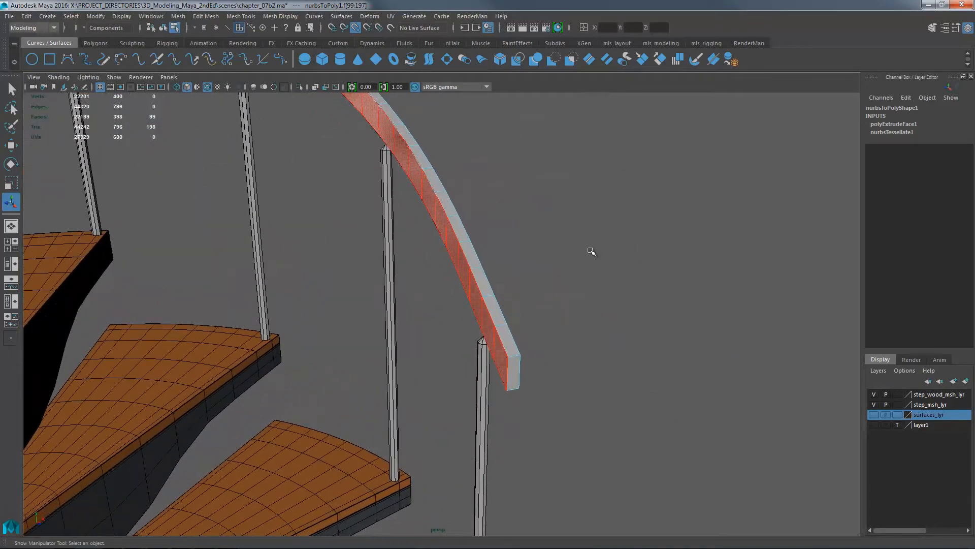
key("ctrl+e")
left_click(744, 169)
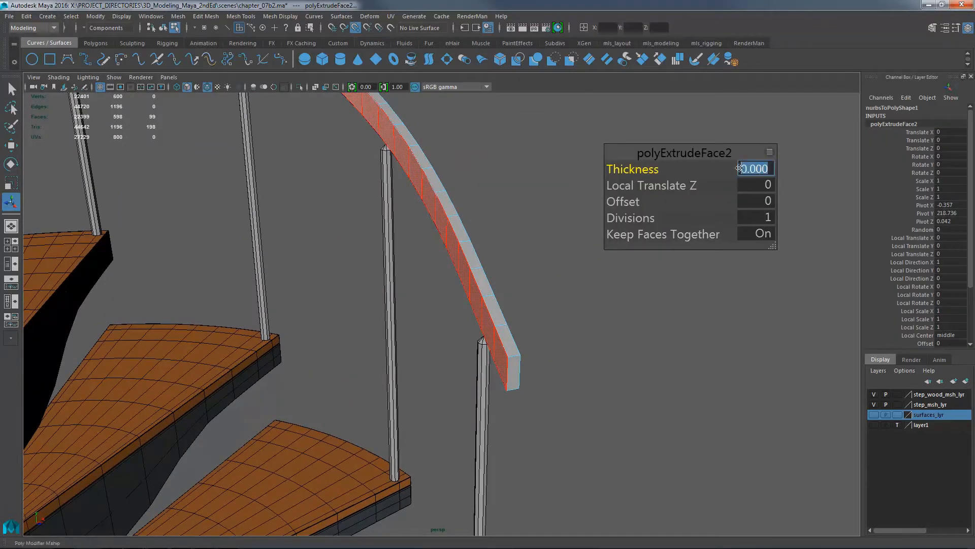
type("2")
key("Return")
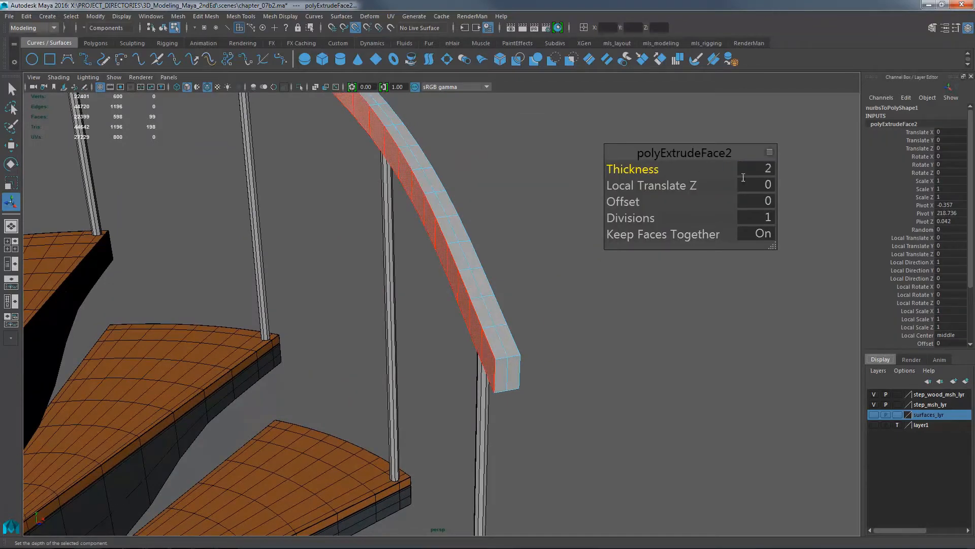
- Leave component selection and examine the thickened handrail along the staircase and at its lower end
left_click_drag(562, 315, 517, 336, "alt")
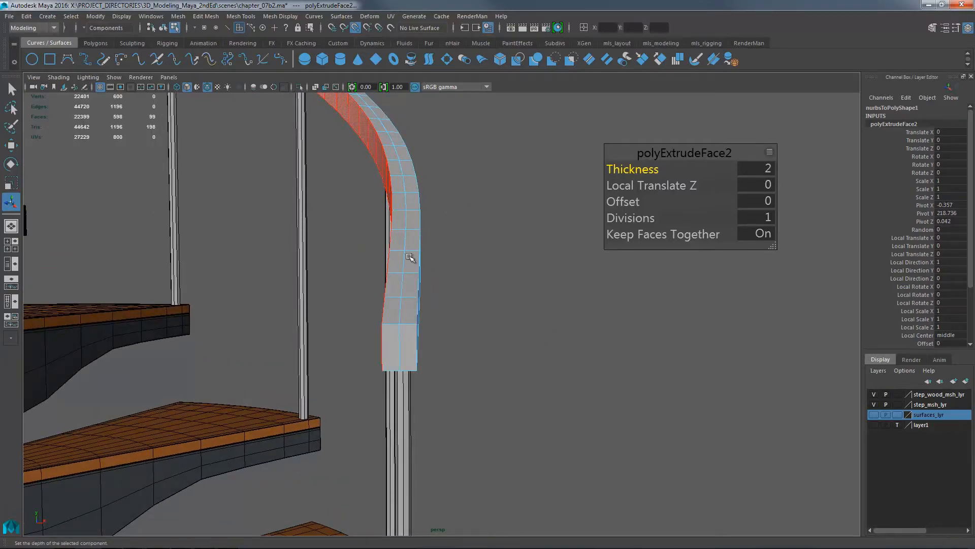
left_click(529, 212)
left_click_drag(529, 212, 501, 320, "alt")
middle_click_drag(582, 220, 586, 326, "alt")
left_click_drag(586, 327, 506, 307, "alt")
middle_click_drag(600, 300, 622, 294, "alt")
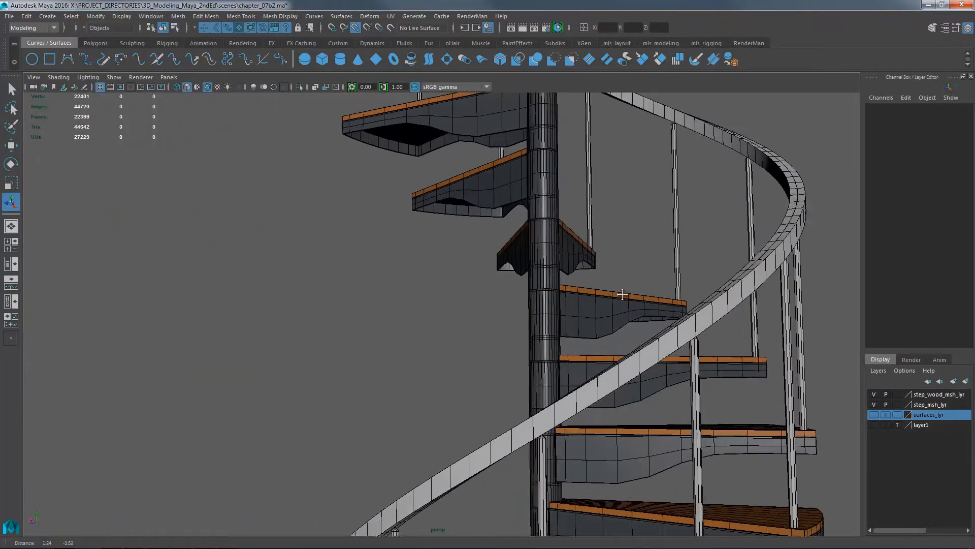
left_click_drag(622, 294, 503, 248, "alt")
middle_click_drag(477, 249, 586, 60, "alt")
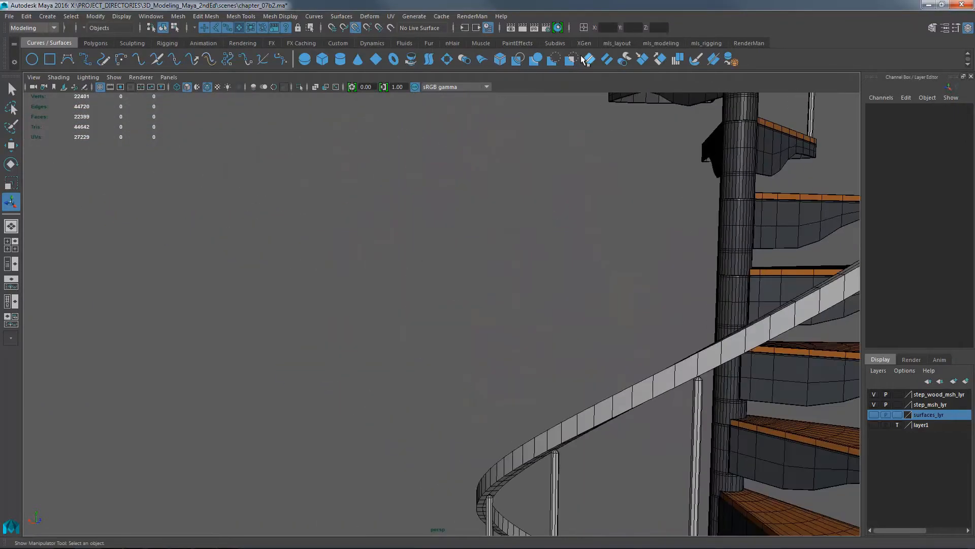
left_click_drag(558, 284, 597, 356, "alt")
middle_click_drag(598, 355, 396, 416, "alt")
left_click_drag(396, 416, 262, 355, "alt")
middle_click_drag(261, 356, 523, 276, "alt")
left_click_drag(523, 277, 599, 275, "alt")
middle_click_drag(599, 274, 524, 291, "alt")
left_click_drag(653, 305, 601, 289, "alt")
right_click_drag(557, 274, 767, 250, "alt")
middle_click_drag(699, 244, 658, 239, "alt")
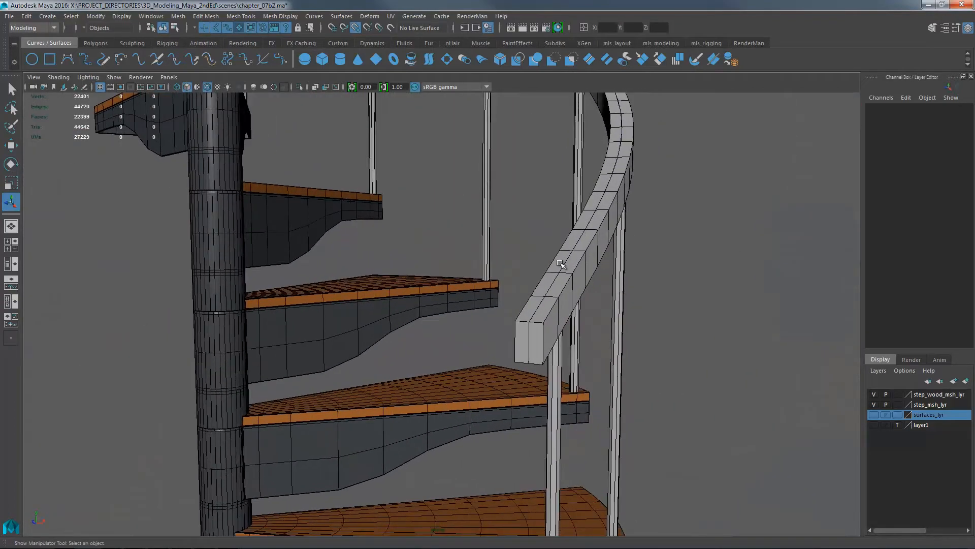
- Preview the handrail in smooth mesh display and examine its shape and end from several sides
left_click(560, 263)
right_click_drag(608, 264, 675, 237, "alt")
middle_click_drag(676, 237, 628, 232, "alt")
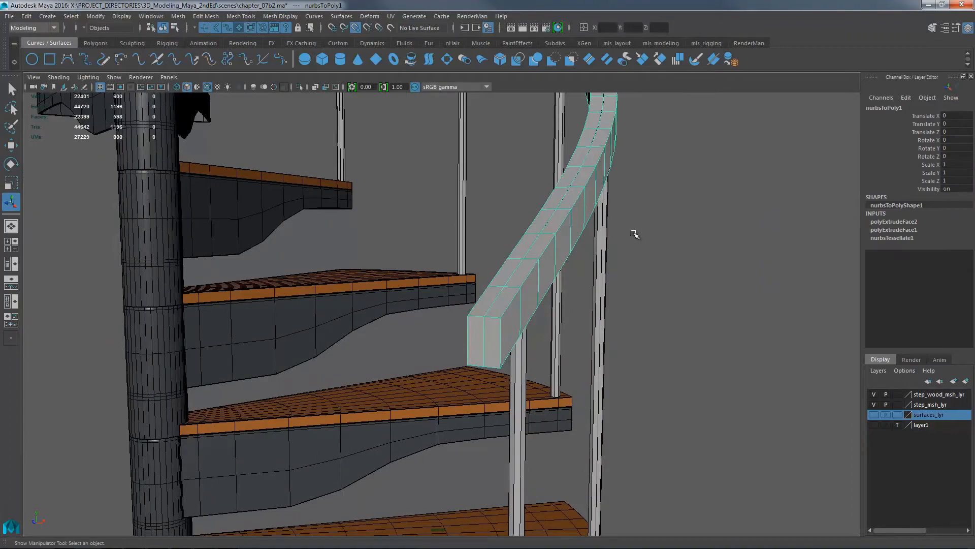
key("3")
left_click_drag(716, 182, 420, 227, "alt")
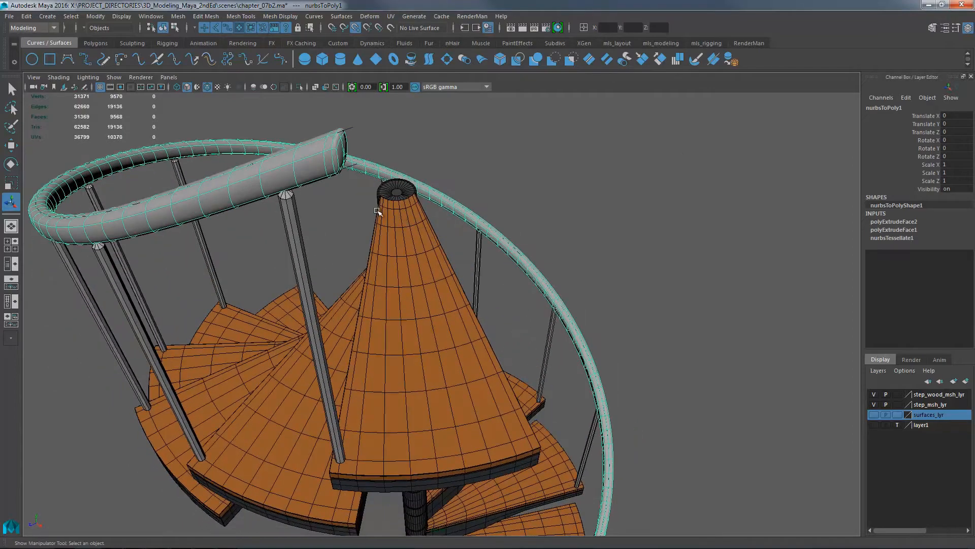
left_click_drag(341, 163, 542, 175, "alt")
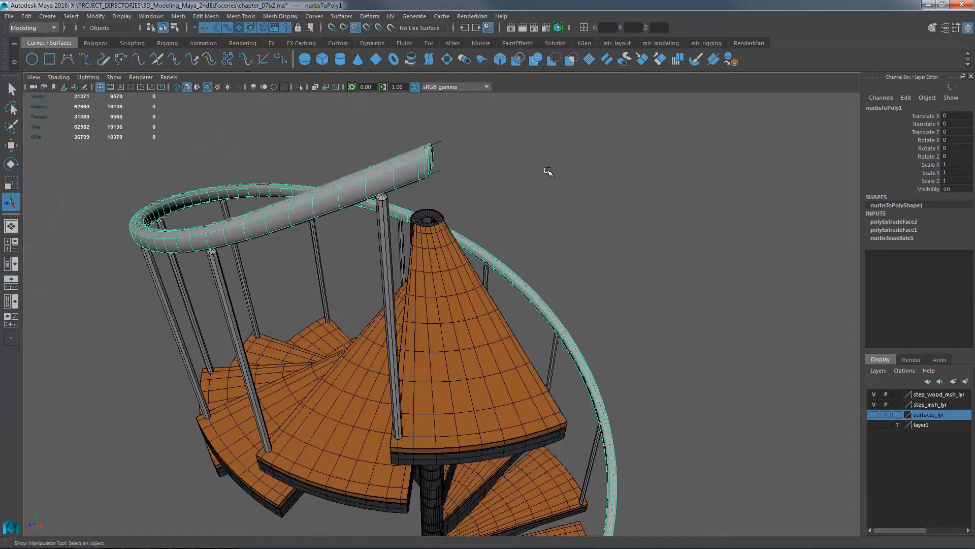
left_click_drag(634, 268, 619, 172, "alt")
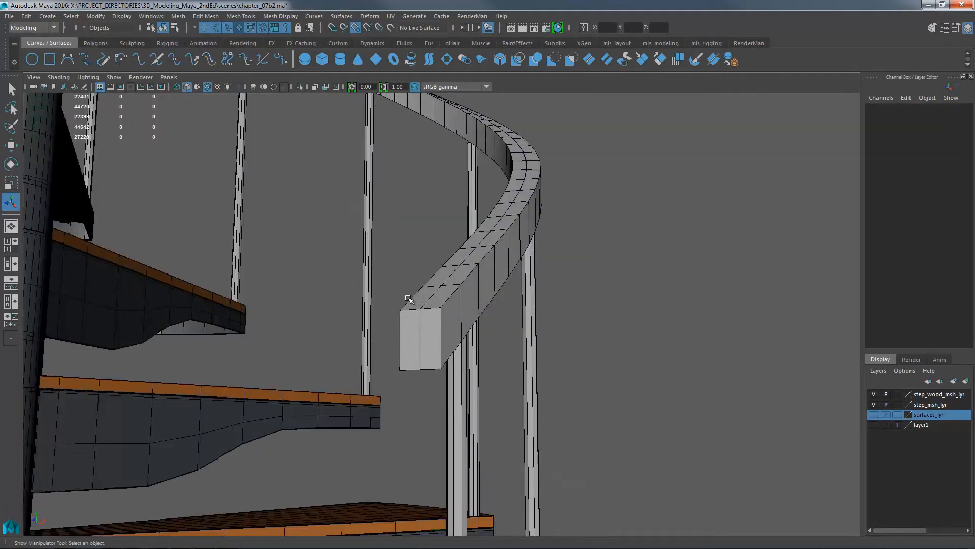
- Select the whole middle edge loop running lengthwise along the top of the handrail
right_click_drag(429, 298, 434, 247, "alt")
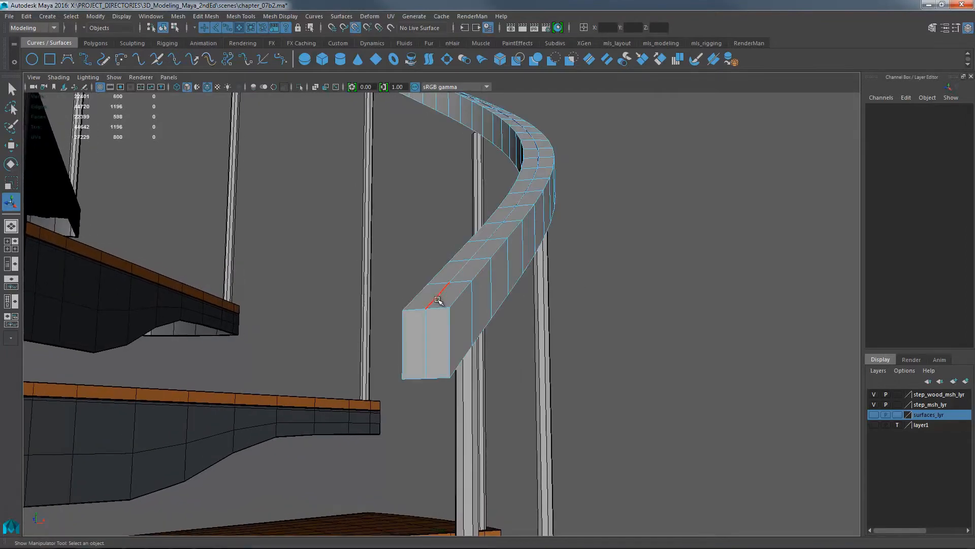
left_click(438, 298)
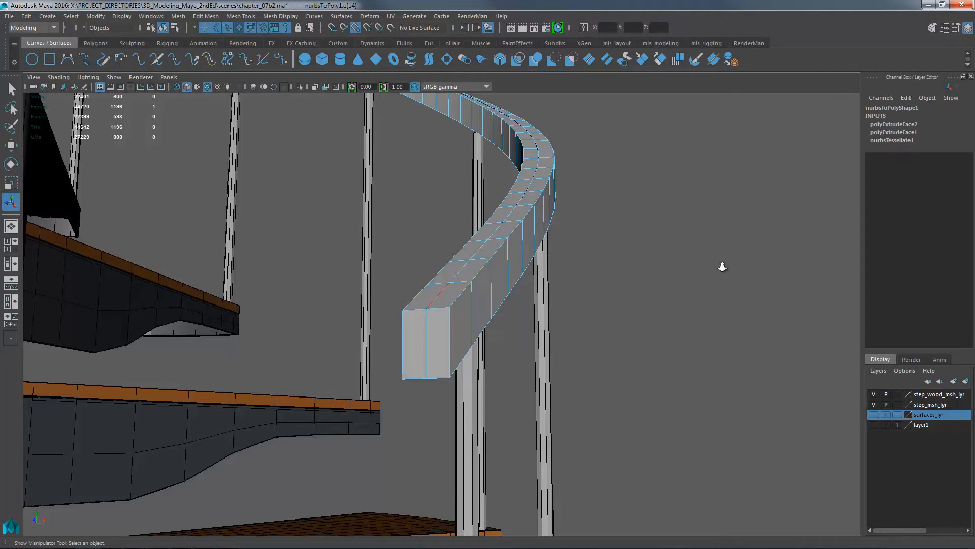
right_click_drag(722, 267, 374, 220, "alt")
middle_click_drag(374, 220, 631, 361, "alt")
right_click_drag(760, 280, 397, 232, "alt")
left_click_drag(398, 231, 514, 259, "alt")
right_click_drag(514, 259, 514, 362, "alt")
left_click_drag(514, 362, 512, 342, "alt")
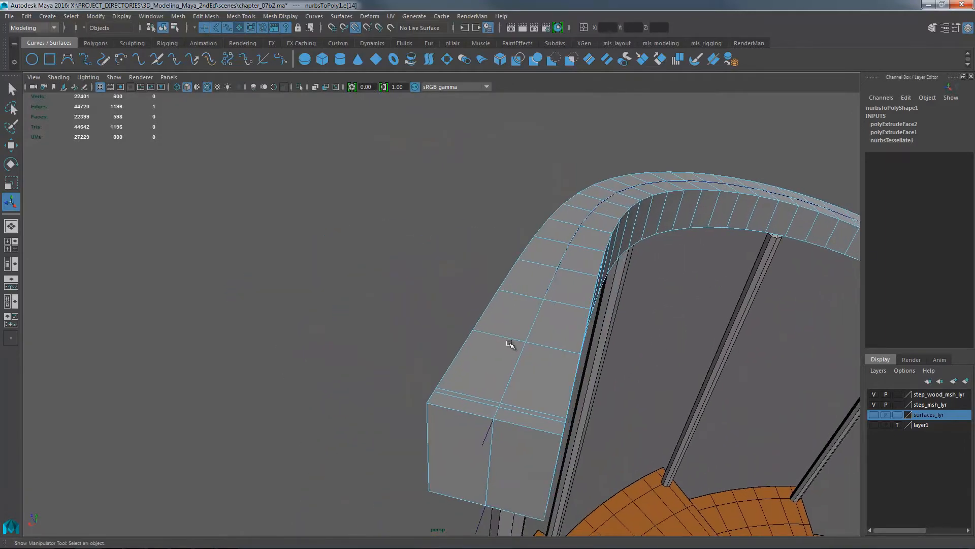
double_click(499, 408)
right_click_drag(618, 365, 616, 331, "alt")
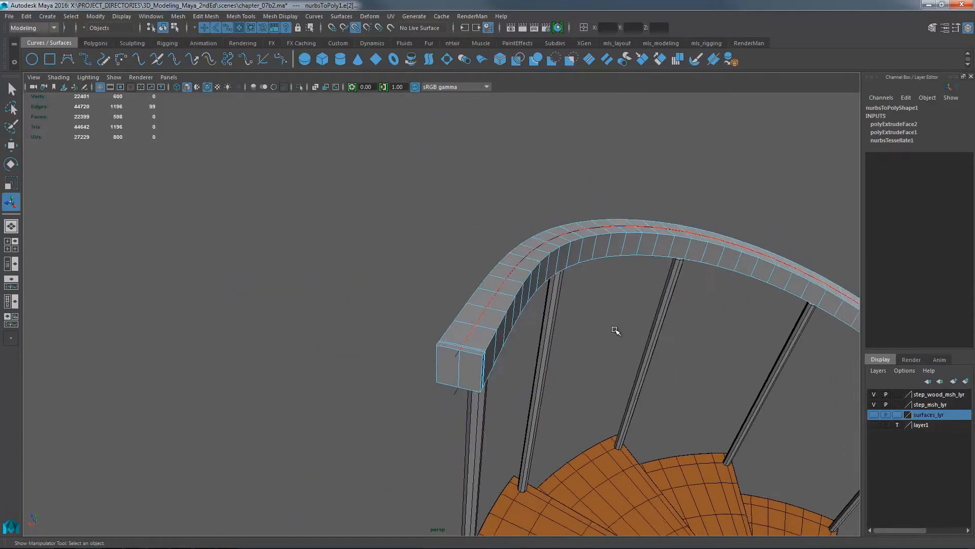
left_click_drag(616, 331, 579, 320, "alt")
key("w")
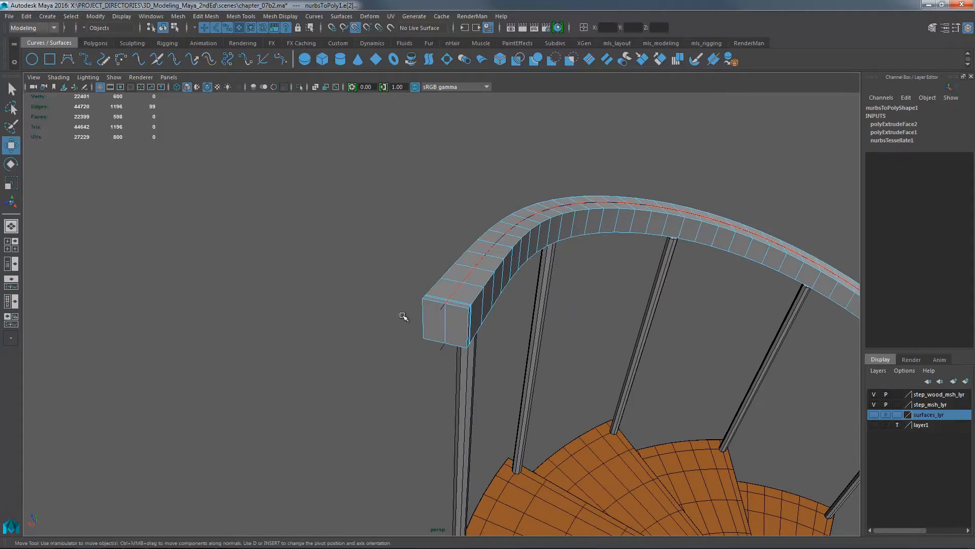
- Switch to the front view and, with snapping turned off, raise the top edge loop vertically to give the handrail a peaked profile
scroll(414, 327, "down", 5)
left_click_drag(424, 338, 493, 204, "alt")
key("space")
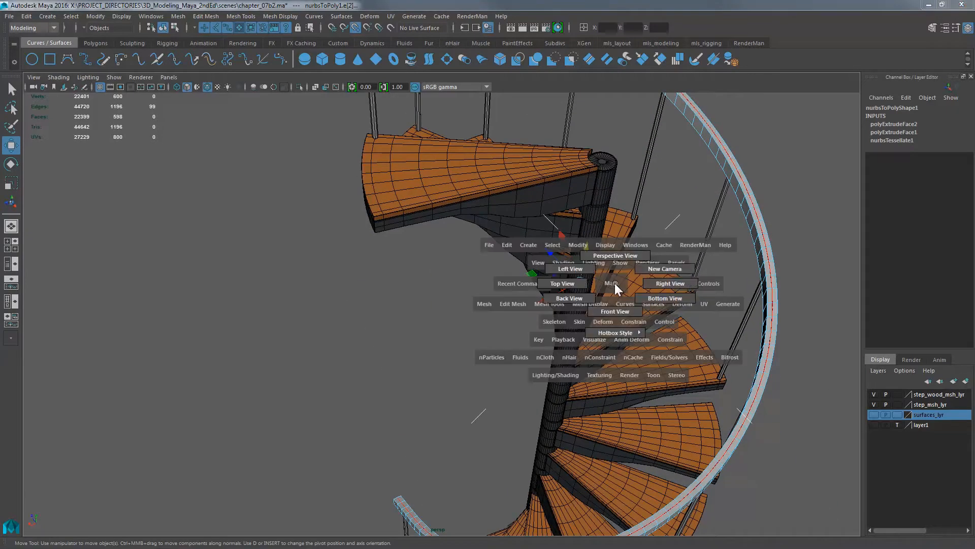
left_click(620, 312)
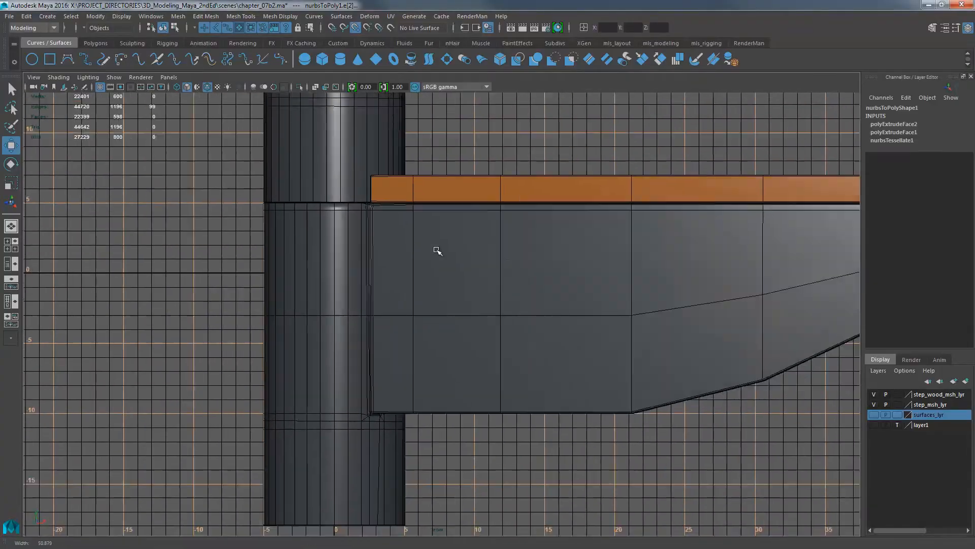
key("f")
right_click_drag(537, 345, 635, 348, "alt")
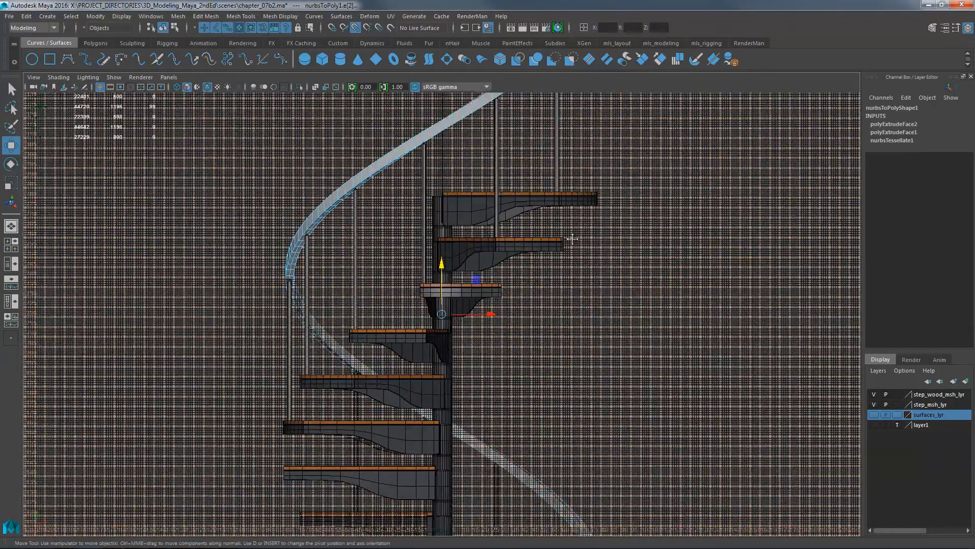
middle_click_drag(570, 239, 554, 313, "alt")
right_click_drag(554, 313, 706, 358, "alt")
left_click_drag(417, 376, 418, 374)
right_click_drag(424, 372, 581, 335, "alt")
left_click(357, 33)
middle_click_drag(582, 335, 594, 340, "alt")
key("ctrl+z")
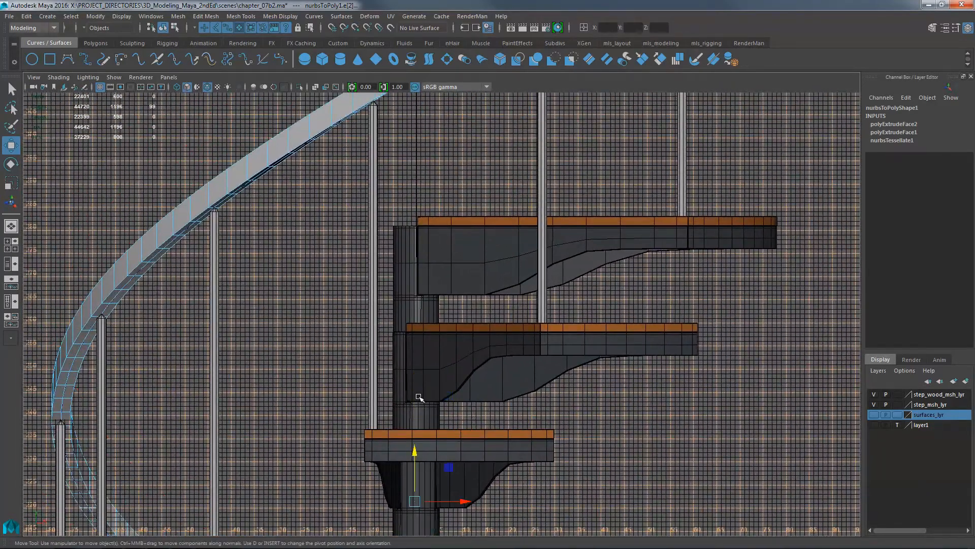
left_click_drag(414, 454, 452, 384)
key("space")
- Examine the handrail's peaked profile in the perspective view, along the rail and at its lower end
middle_click_drag(542, 393, 540, 303, "alt")
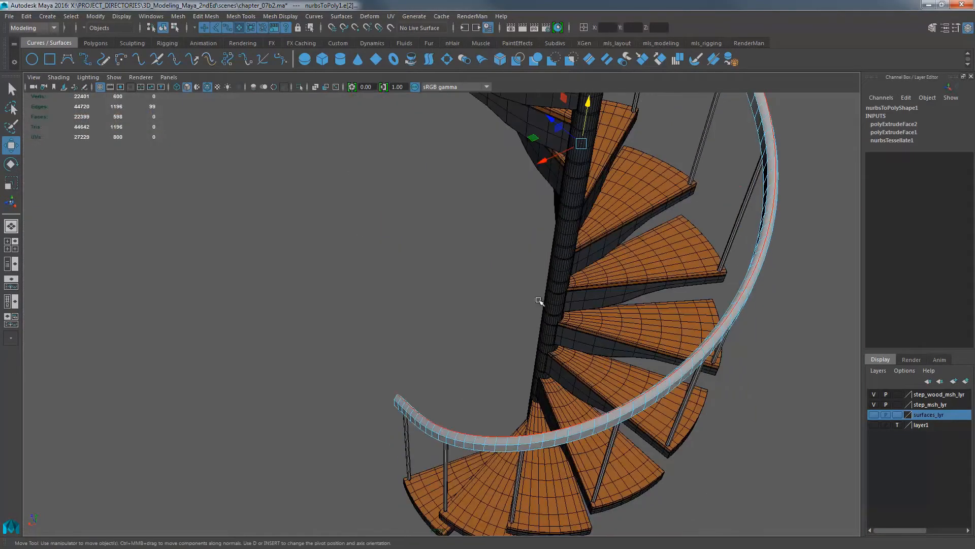
left_click_drag(540, 303, 680, 325, "alt")
middle_click_drag(681, 325, 524, 458, "alt")
left_click_drag(523, 458, 577, 388, "alt")
middle_click_drag(512, 445, 569, 285, "alt")
right_click_drag(661, 320, 794, 336, "alt")
middle_click_drag(686, 336, 610, 346, "alt")
right_click_drag(646, 274, 701, 279, "alt")
left_click_drag(665, 285, 640, 310, "alt")
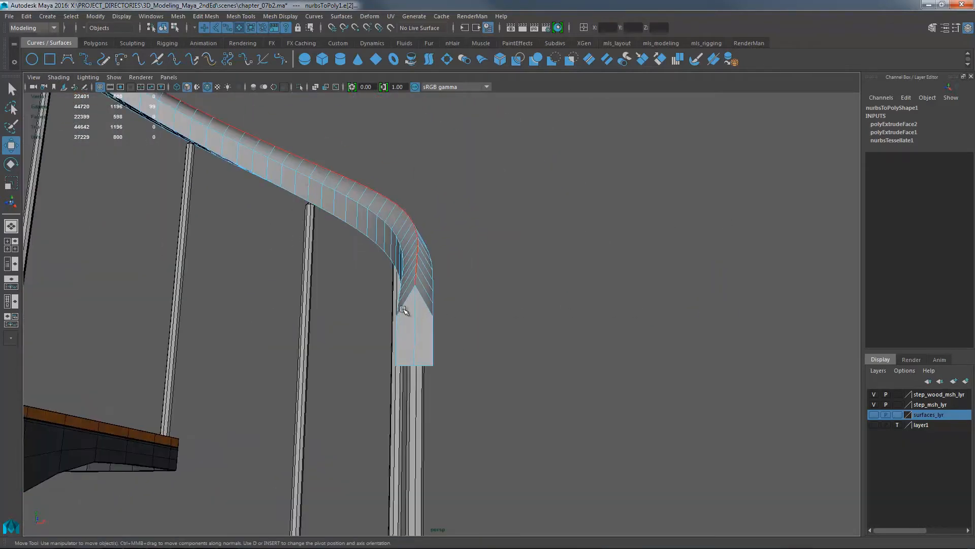
mouse_move(437, 304)
left_mouse_down("alt")
mouse_move(786, 285)
mouse_move(436, 310)
left_mouse_up("alt")
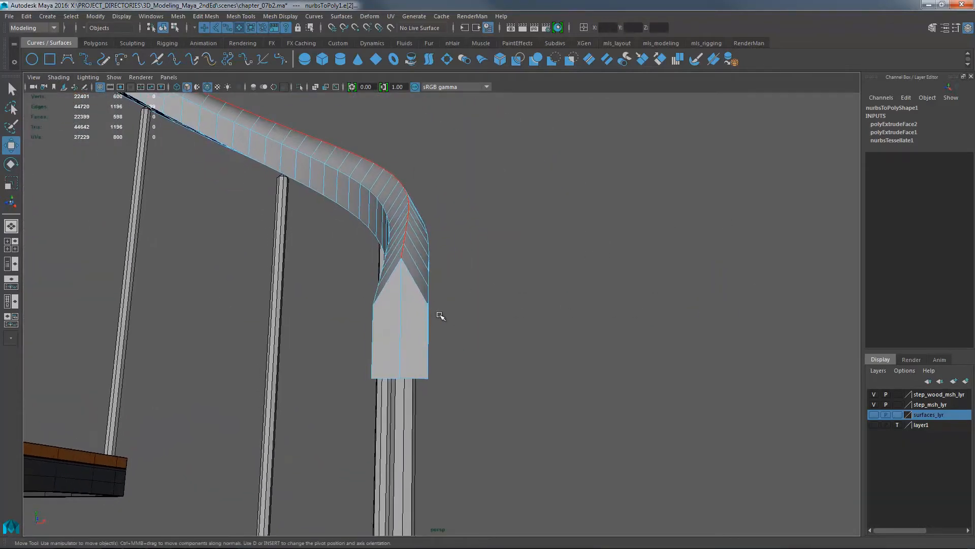
- Try inserting a lengthwise edge loop on each side of the handrail's ridge with Multi-Cut, and undo both loops
key("y")
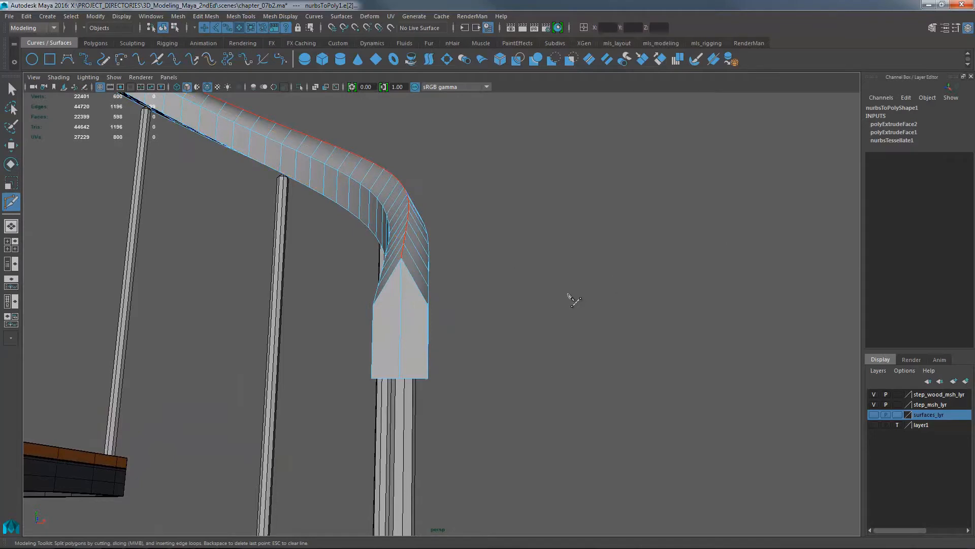
right_click_drag(581, 290, 627, 273, "ctrl+shift")
left_click(413, 283, "ctrl")
left_click_drag(483, 279, 482, 279, "alt")
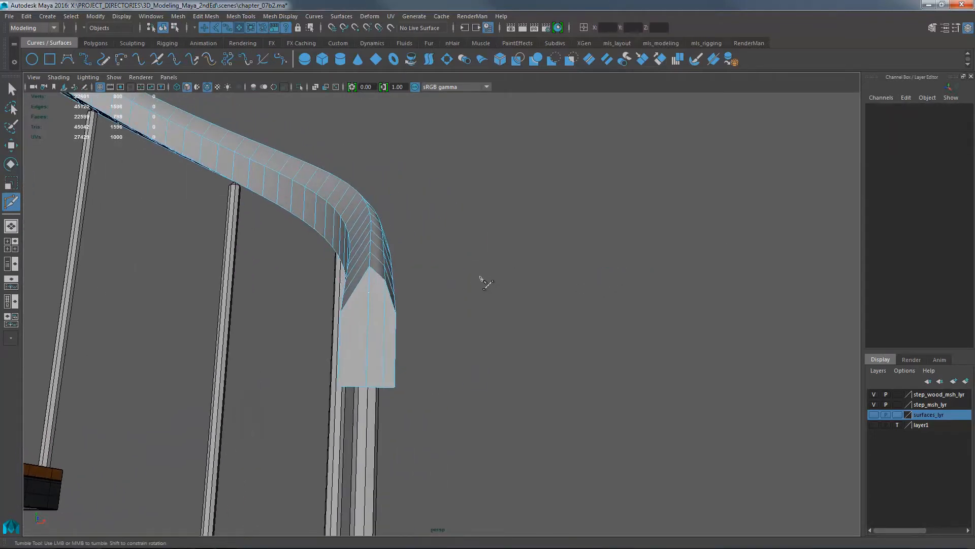
left_click(361, 281, "ctrl")
right_click_drag(501, 274, 557, 320, "alt")
left_click_drag(557, 320, 421, 314, "alt")
middle_click_drag(457, 341, 315, 212, "alt")
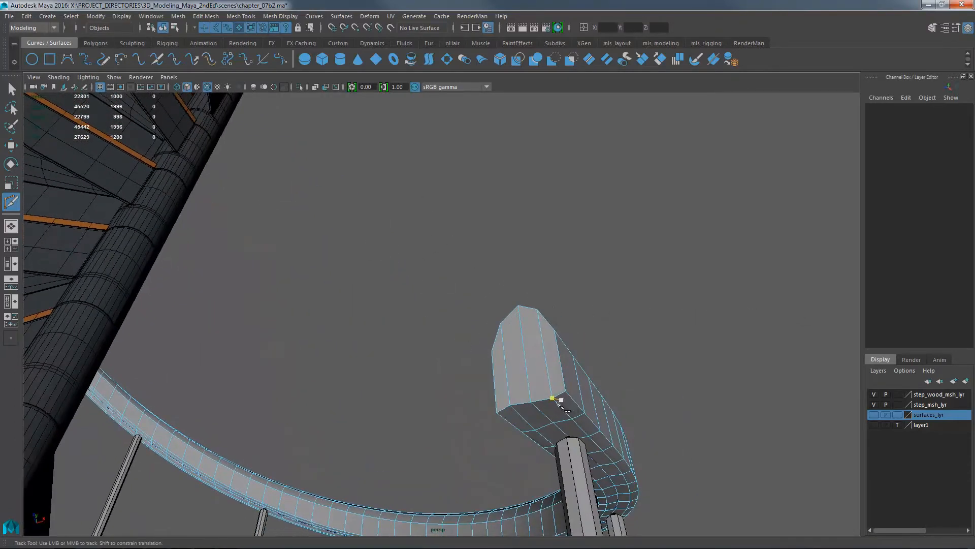
key("ctrl+z")
key("ctrl+z")
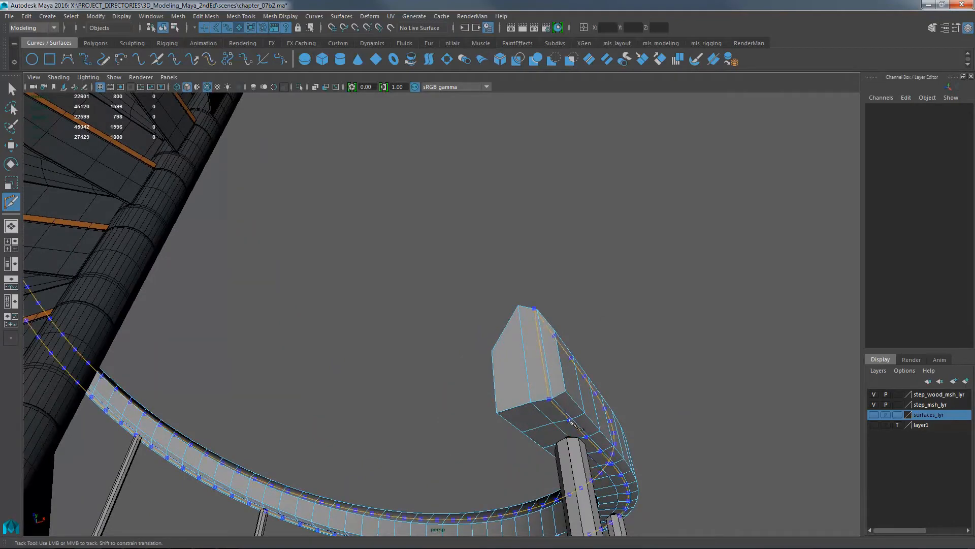
left_click_drag(589, 315, 585, 330, "alt")
key("q")
left_click(666, 117)
- Select the two end-cap faces at the handrail's lower end and delete them
left_click_drag(614, 254, 605, 233, "alt")
middle_click_drag(605, 232, 598, 265, "alt")
right_click_drag(598, 264, 472, 318, "alt")
left_click_drag(472, 319, 493, 331, "alt")
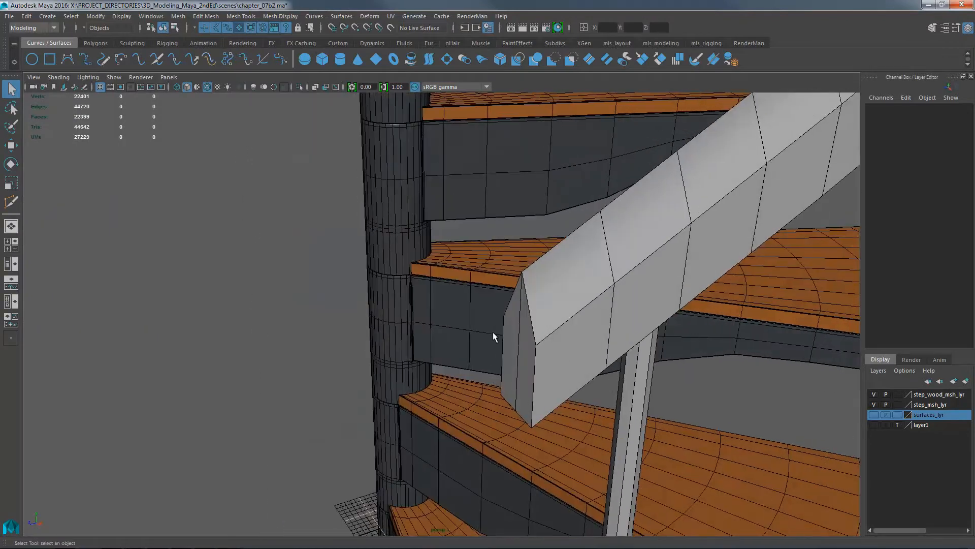
right_click_drag(518, 311, 520, 332)
left_click(515, 331)
left_click_drag(587, 322, 523, 294, "alt")
left_click(522, 294, "shift")
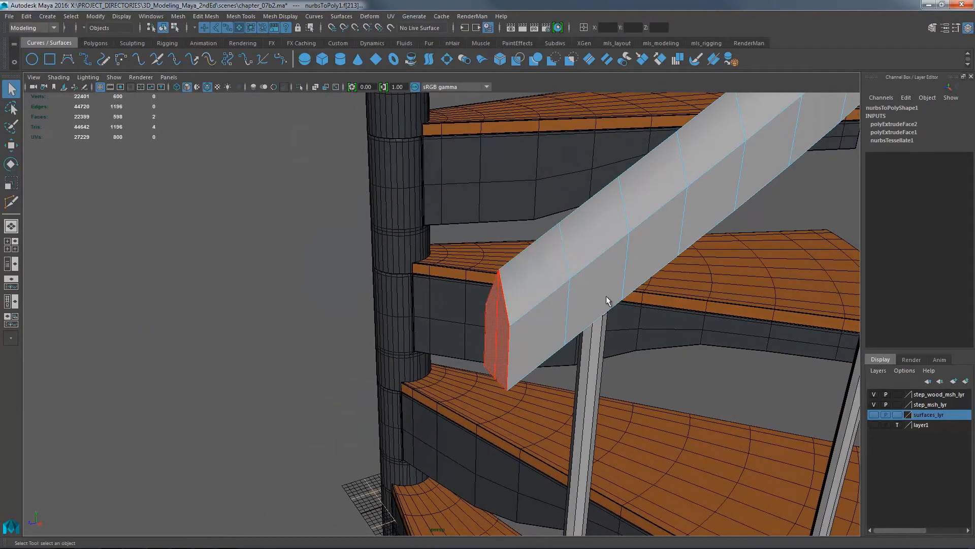
right_click_drag(490, 287, 425, 258, "alt")
middle_click_drag(425, 258, 383, 269, "alt")
left_click(202, 366)
left_click(445, 342)
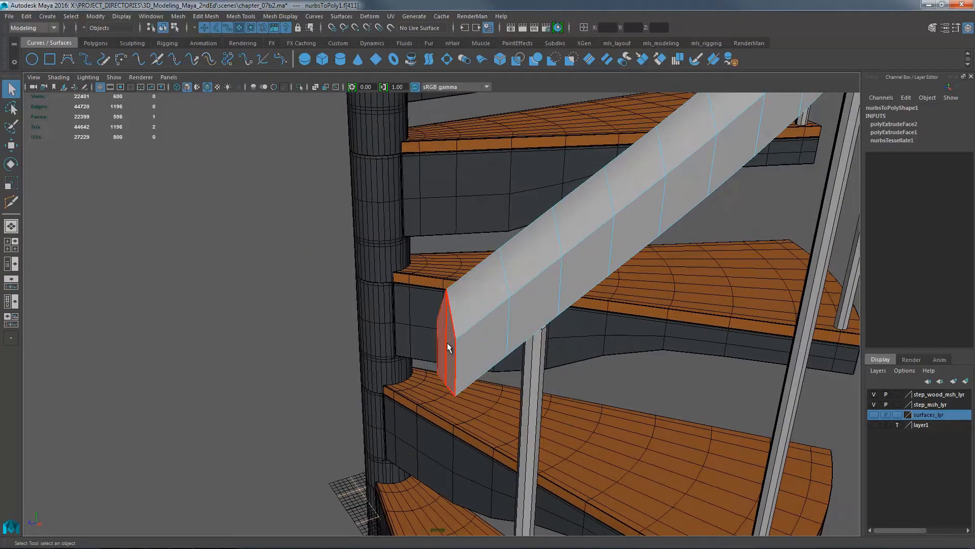
left_click(451, 342, "shift")
key("Delete")
- Delete the two end-cap faces at the handrail's upper end to leave that end open
right_click_drag(675, 289, 315, 186, "alt")
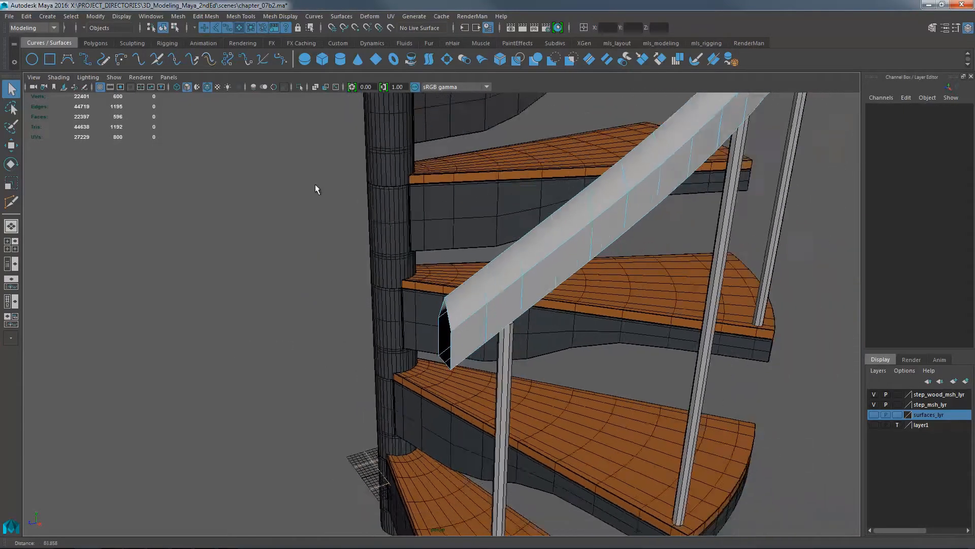
key("f")
left_click_drag(605, 292, 386, 170, "alt")
middle_click_drag(386, 170, 429, 296, "alt")
right_click_drag(429, 297, 584, 338, "alt")
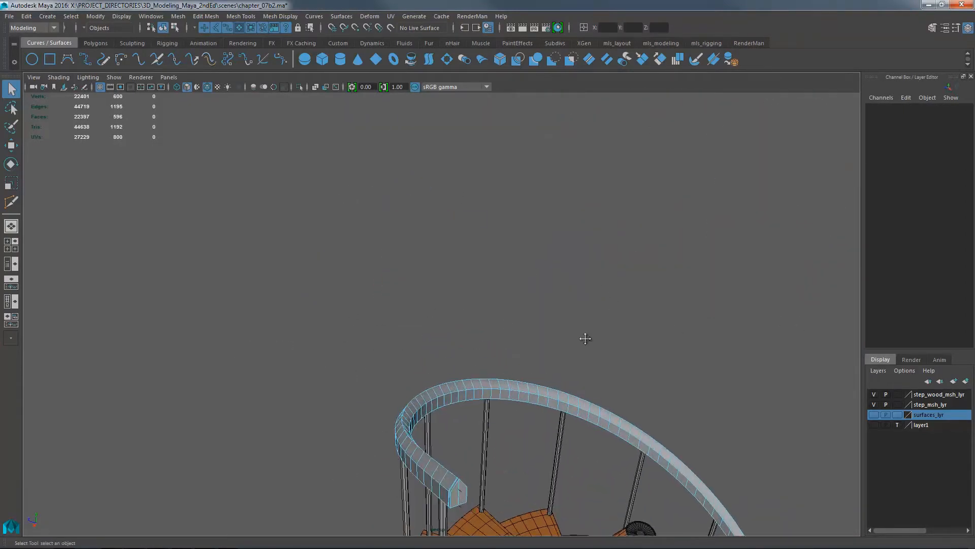
middle_click_drag(583, 338, 584, 168, "alt")
left_click_drag(584, 168, 417, 254, "alt")
middle_click_drag(417, 254, 579, 224, "alt")
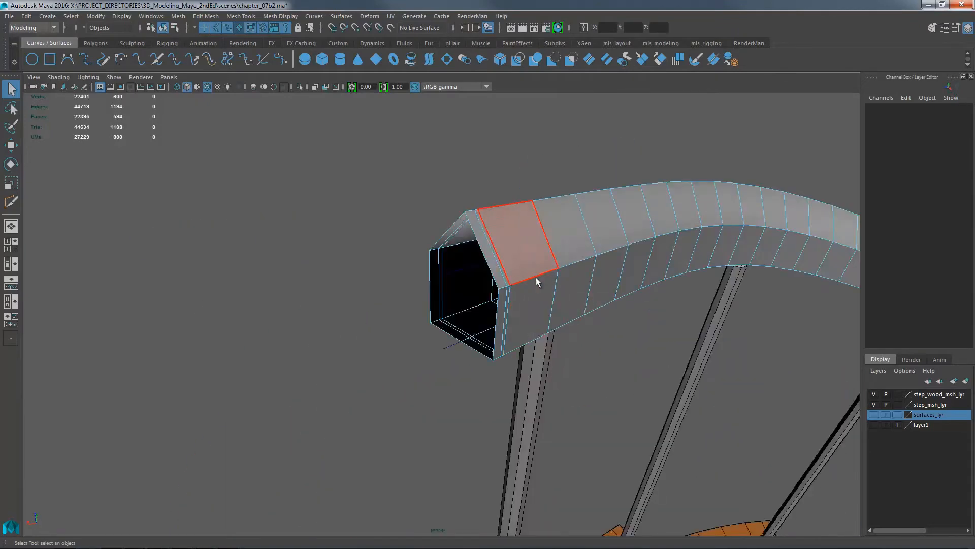
- Delete the two closely spaced edge loops running around the profile just behind the handrail's open upper end
left_click_drag(492, 278, 454, 304, "alt")
right_click_drag(454, 304, 462, 241)
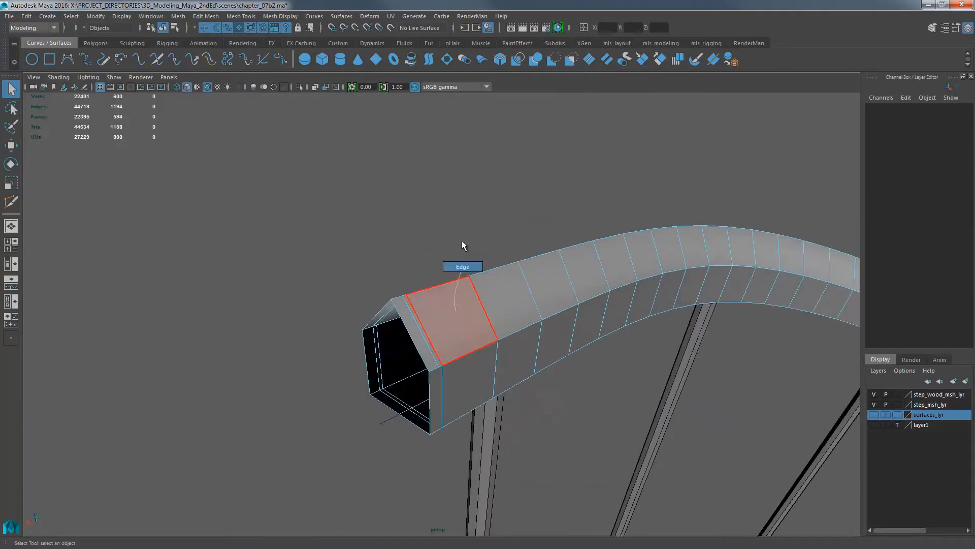
double_click(429, 335)
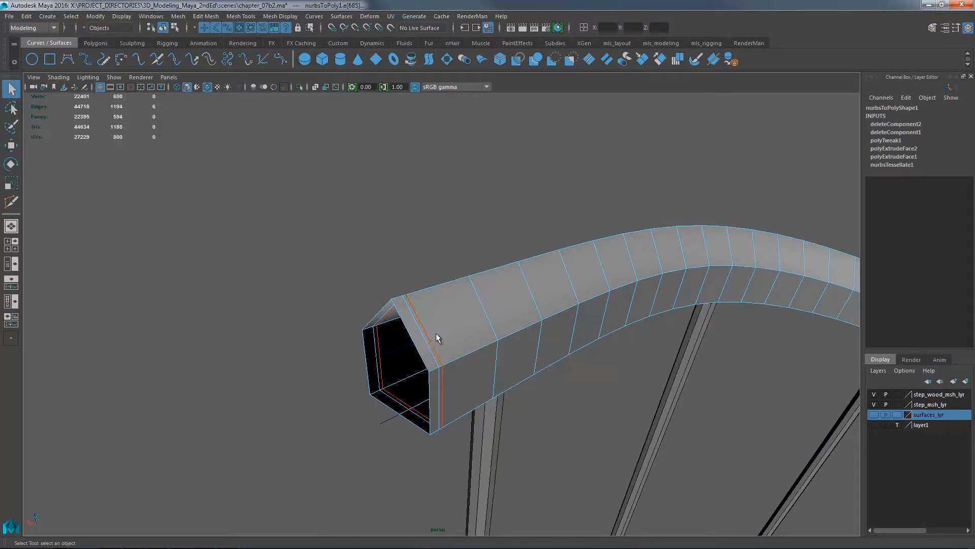
key("ctrl+Delete")
double_click(429, 342)
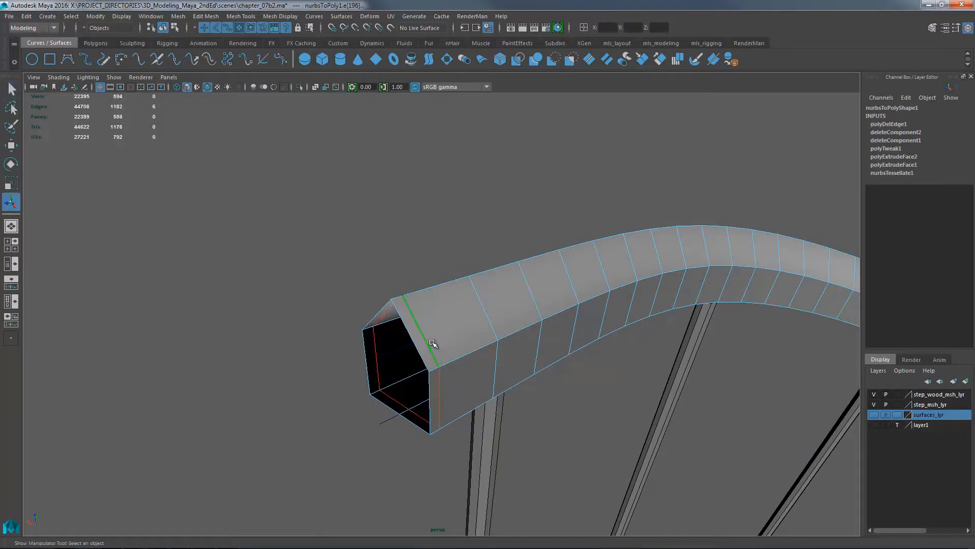
key("ctrl+Delete")
key("q")
left_click(505, 305)
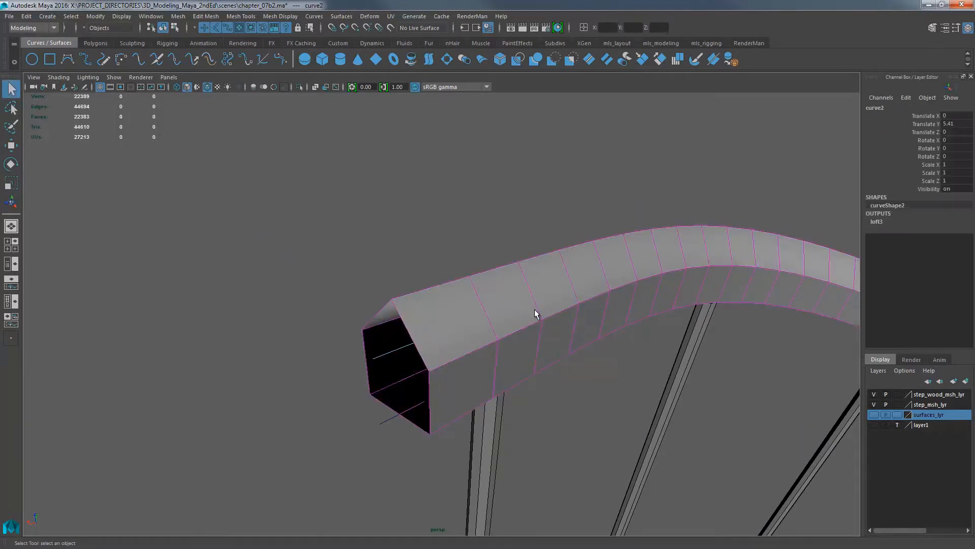
- Insert a lengthwise edge loop along each sloping top side of the handrail with Multi-Cut
scroll(538, 243, "down", 2)
right_click_drag(467, 283, 492, 214)
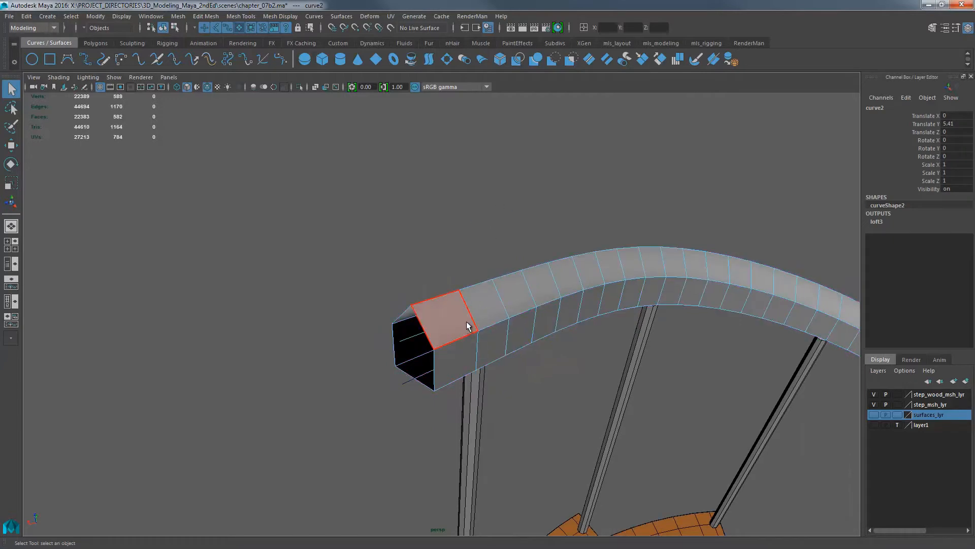
left_click(424, 326, "ctrl")
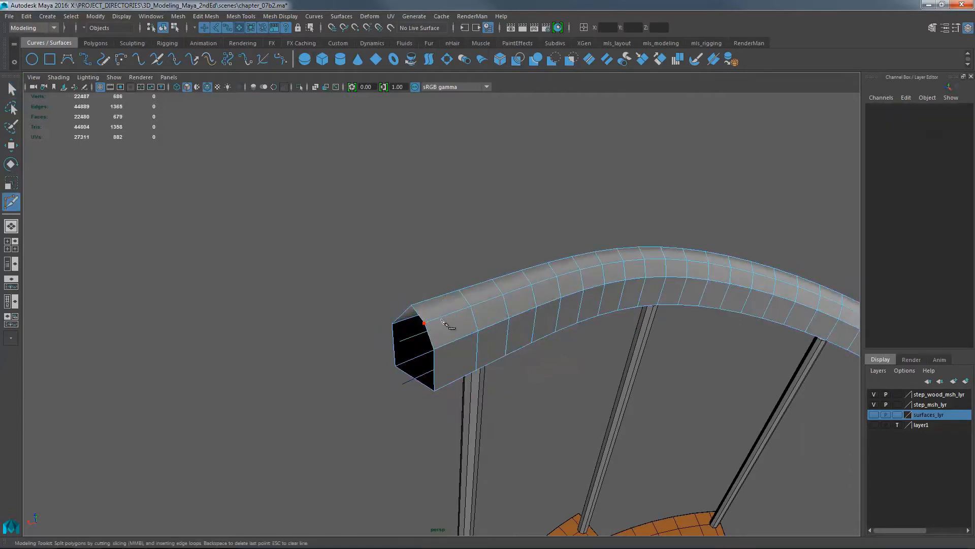
left_click_drag(448, 324, 603, 261, "alt")
right_click_drag(603, 261, 551, 249, "alt")
middle_click_drag(551, 249, 542, 308, "alt")
left_click(617, 246, "ctrl")
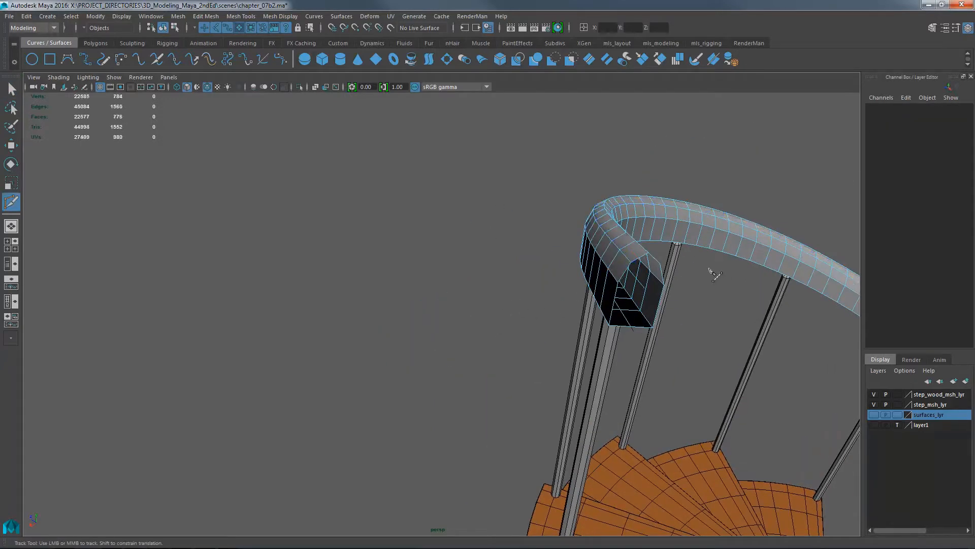
right_click_drag(712, 272, 662, 266, "alt")
key("q")
left_click(610, 270)
- Examine the handrail's shape and proportions along the whole staircase, from the top step down to its lower end
left_click_drag(610, 270, 752, 316, "alt")
middle_click_drag(752, 316, 602, 362, "alt")
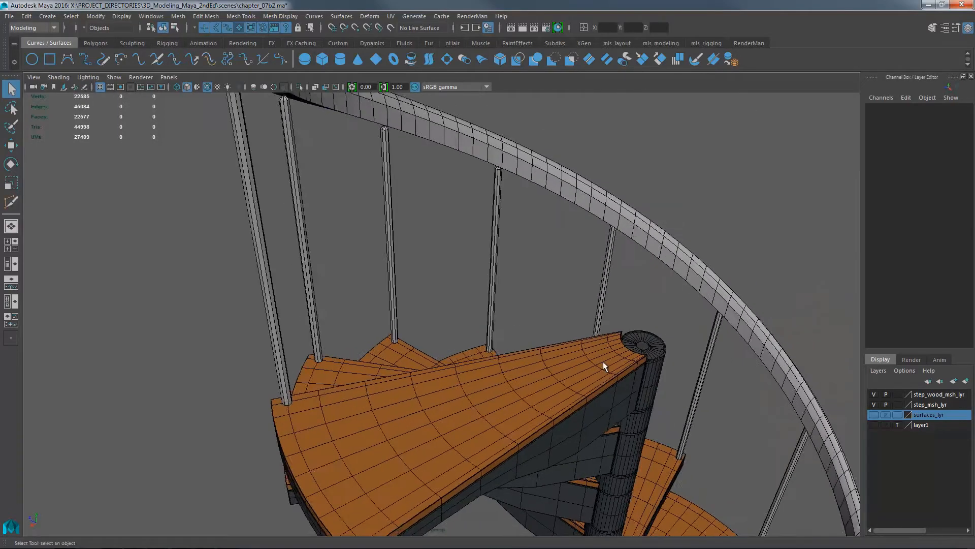
right_click_drag(603, 362, 559, 359, "alt")
middle_click_drag(559, 358, 568, 404, "alt")
left_click_drag(568, 404, 460, 322, "alt")
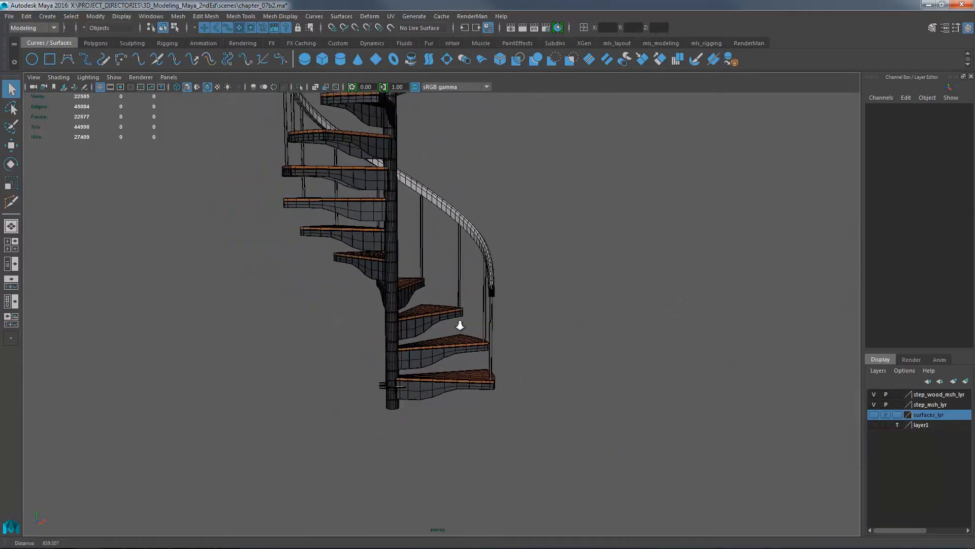
right_click_drag(459, 322, 638, 291, "alt")
middle_click_drag(596, 257, 563, 299, "alt")
right_click_drag(564, 299, 643, 303, "alt")
left_click_drag(642, 302, 572, 275, "alt")
right_click_drag(571, 275, 656, 254, "alt")
middle_click_drag(655, 254, 663, 285, "alt")
- Widen one side of the handrail by setting the Thickness of its polyExtrudeFace1 input to 3
key("ctrl+z")
left_click_drag(503, 275, 548, 336, "alt")
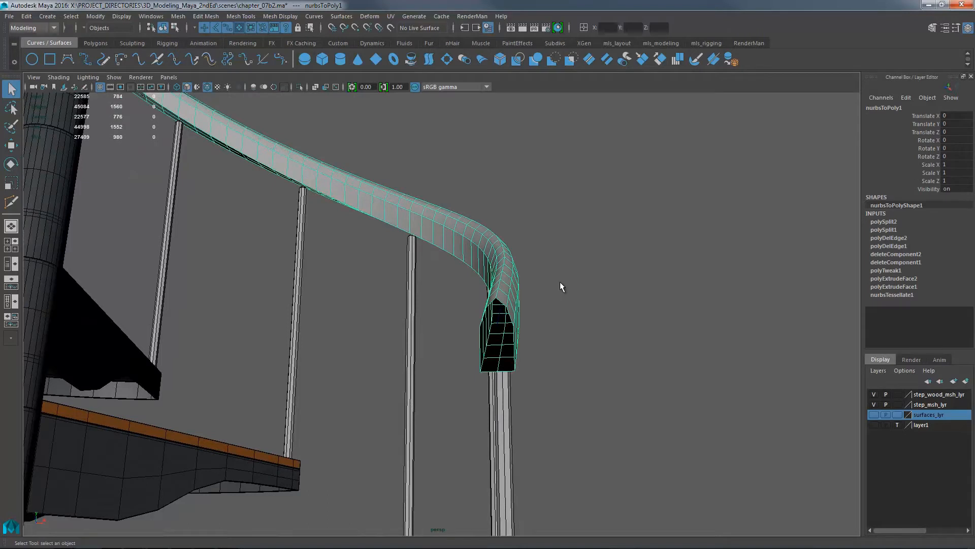
left_click_drag(557, 308, 589, 299, "alt")
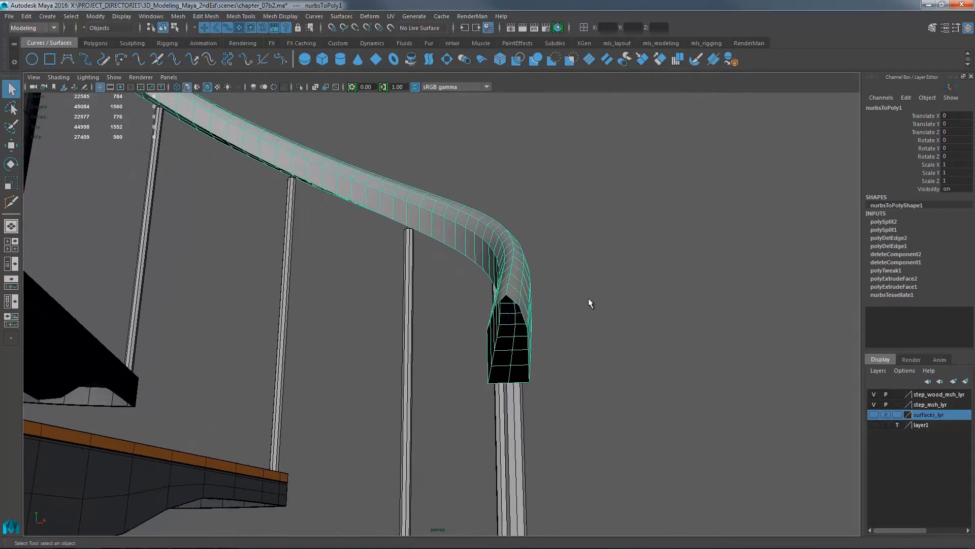
left_click(901, 282)
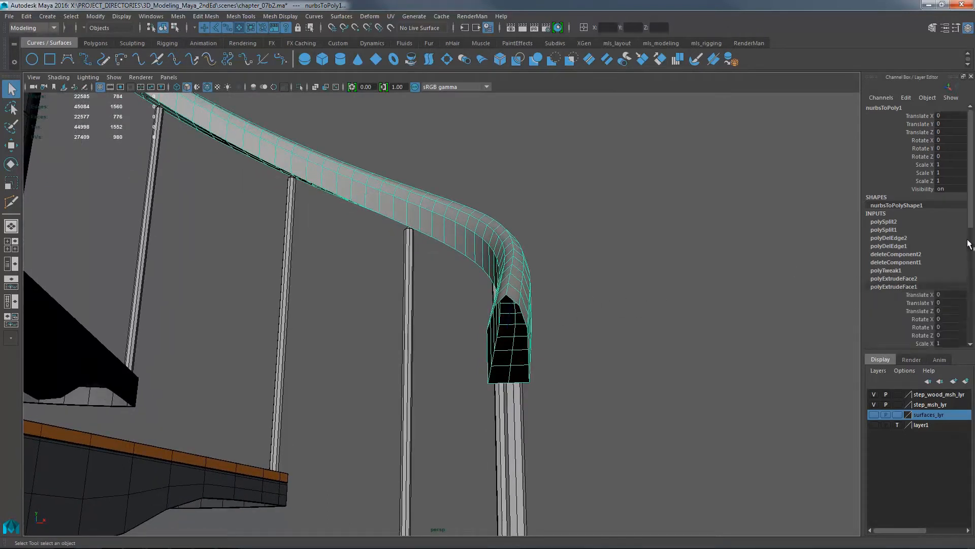
left_click_drag(971, 232, 974, 281)
left_click(662, 317)
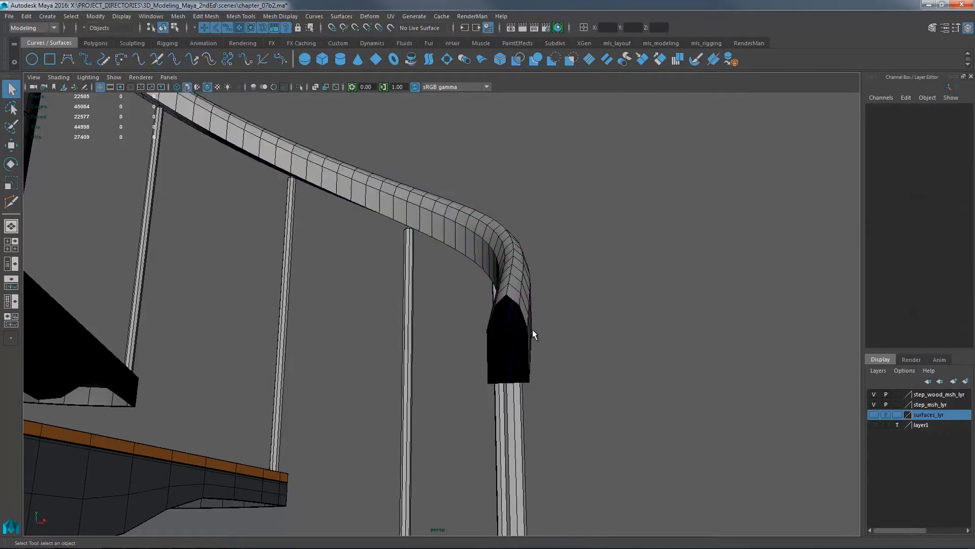
left_click(529, 331)
key("t")
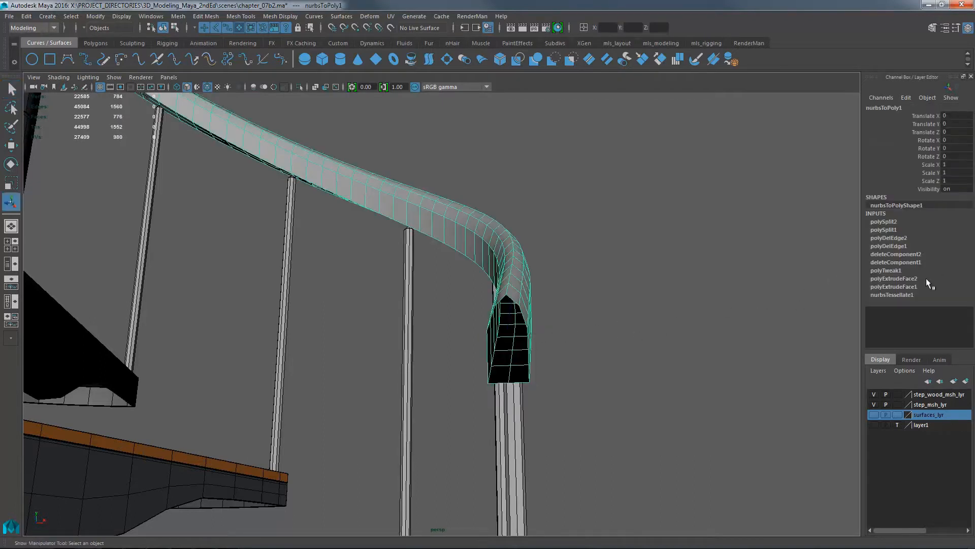
left_click(913, 284)
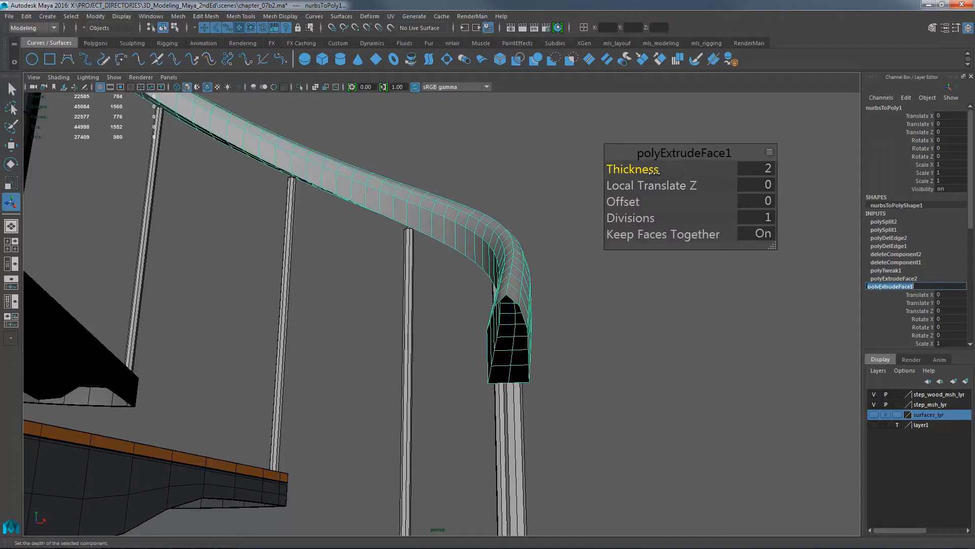
left_click(754, 169)
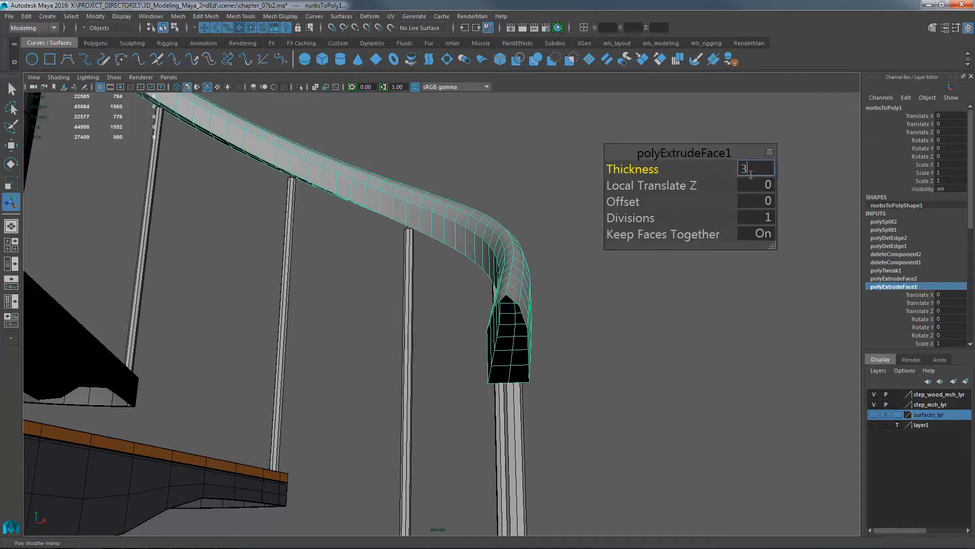
type("3")
key("Return")
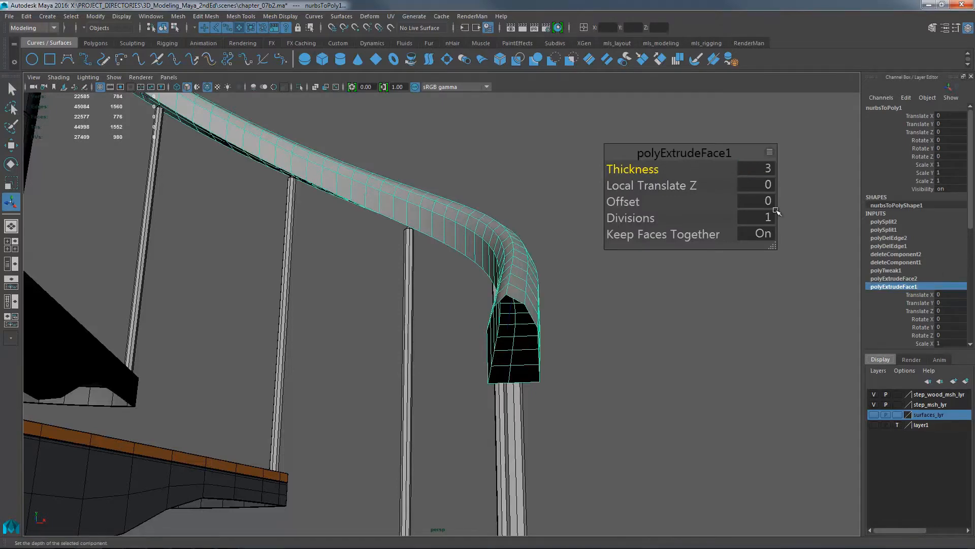
- Set the Thickness of polyExtrudeFace2 to 3 to widen the handrail's other side, and check the rail's proportions
left_click(888, 279)
left_click(768, 170)
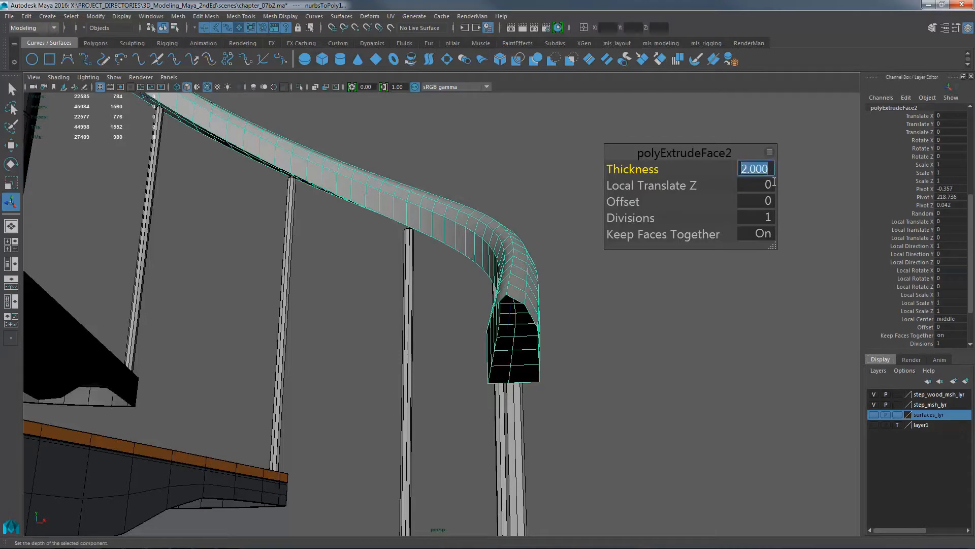
type("3")
key("Return")
left_click(517, 329)
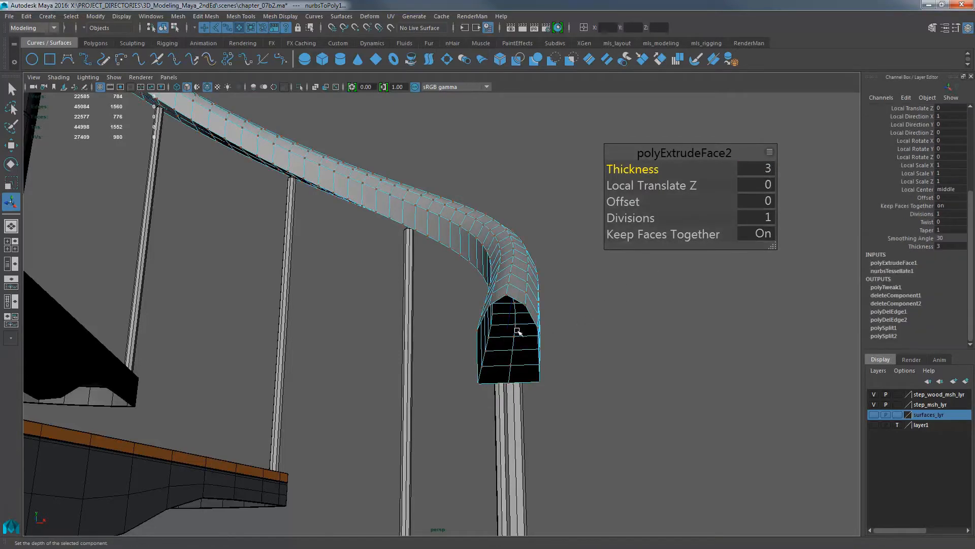
left_click(634, 297)
left_click_drag(669, 315, 696, 315, "alt")
right_click_drag(696, 315, 399, 278, "alt")
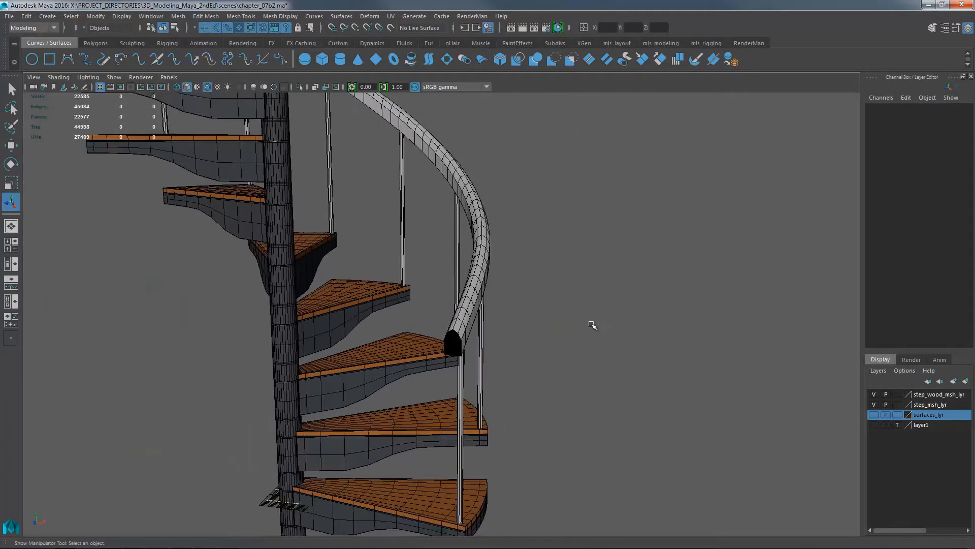
mouse_move(593, 326)
left_mouse_down("alt")
mouse_move(481, 316)
mouse_move(582, 311)
left_mouse_up("alt")
right_click_drag(581, 312, 710, 334, "alt")
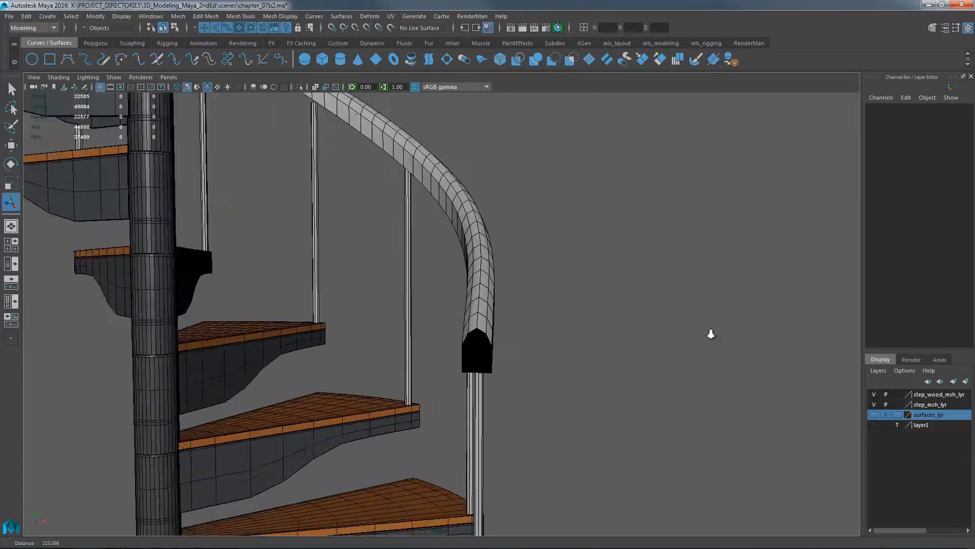
left_click_drag(710, 334, 661, 358, "alt")
left_click(652, 354)
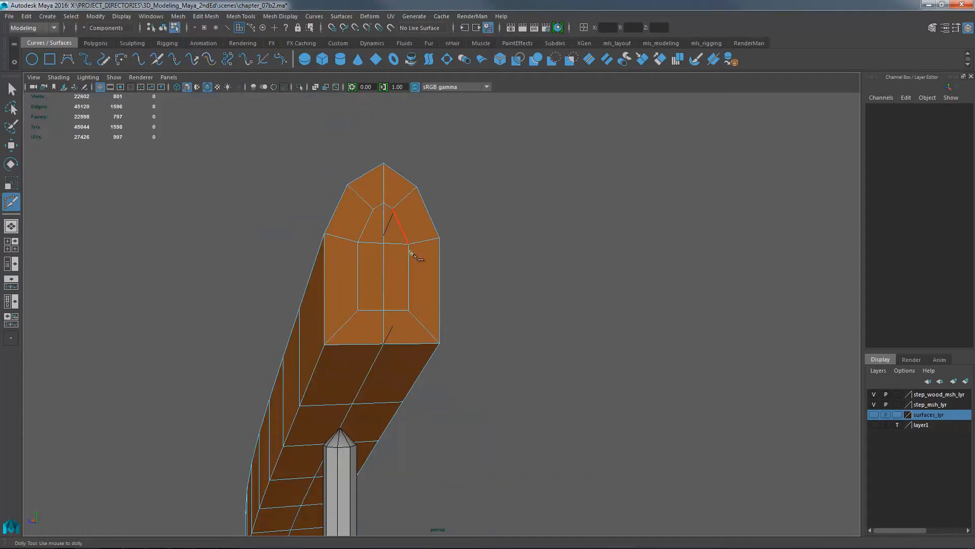
- Cut vertical and horizontal edges across the inset face of the handrail's lower end cap with Multi-Cut, then return to object selection
right_click_drag(728, 396, 594, 381, "alt")
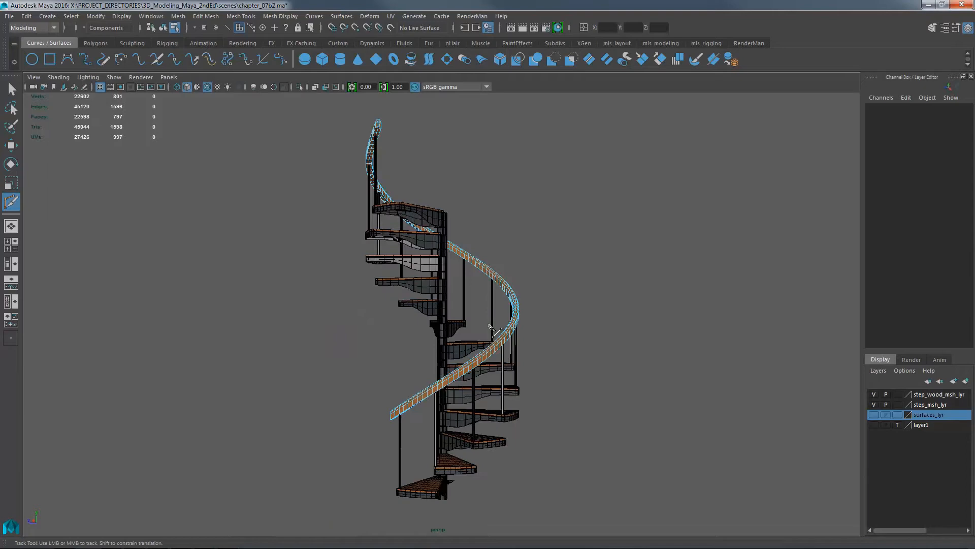
left_click_drag(490, 327, 611, 407, "alt")
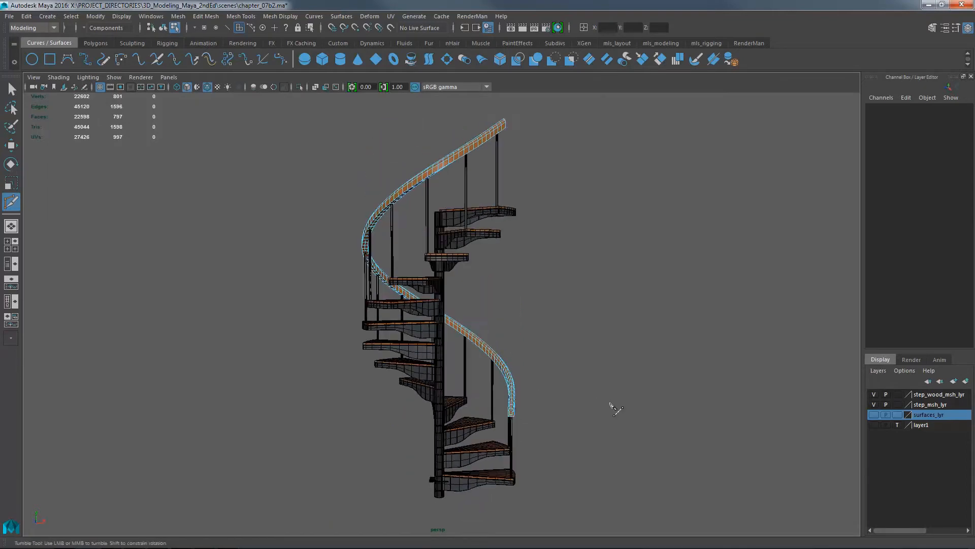
right_click_drag(612, 407, 701, 455, "alt")
middle_click_drag(701, 456, 518, 331, "alt")
right_click_drag(518, 330, 569, 331, "alt")
middle_click_drag(568, 331, 508, 229, "alt")
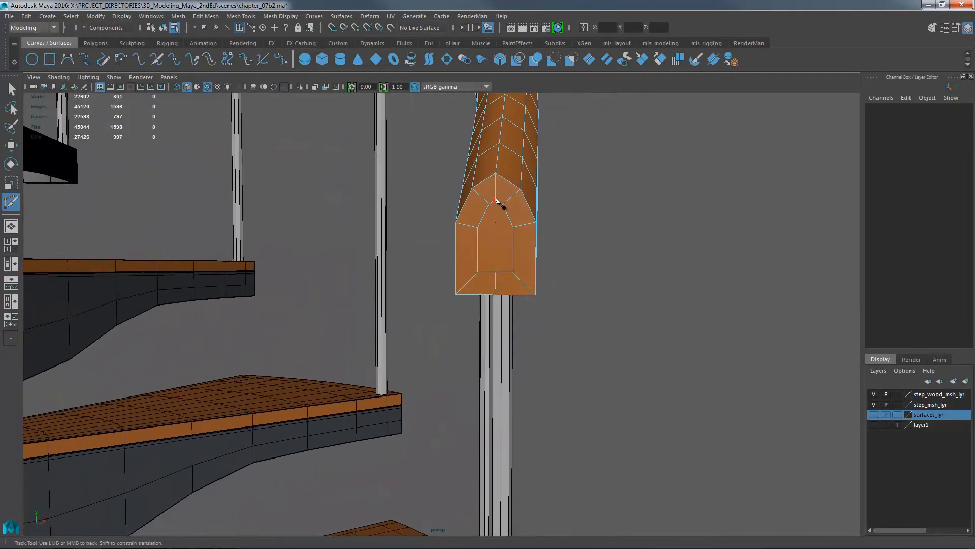
left_click(495, 200)
right_click_drag(605, 241, 523, 252, "alt")
key("q")
key("F8")
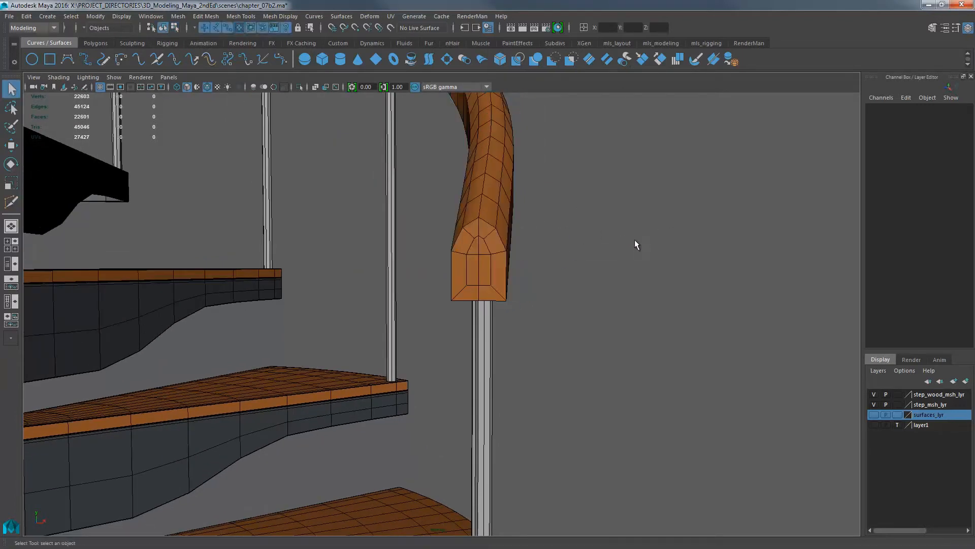
- Select the edges outlining the handrail's end caps and its long bottom corners, and check the selection in wireframe
left_click_drag(626, 246, 725, 282, "alt")
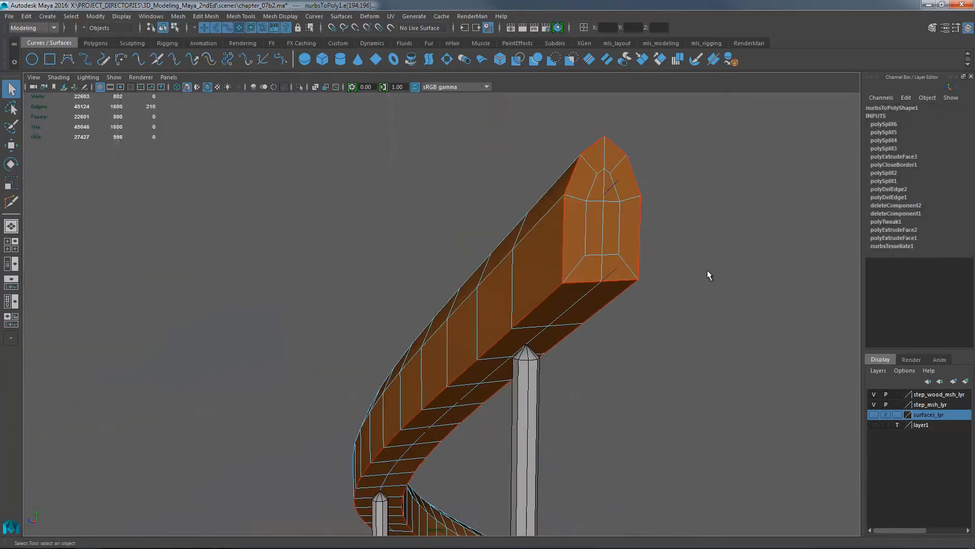
key("4")
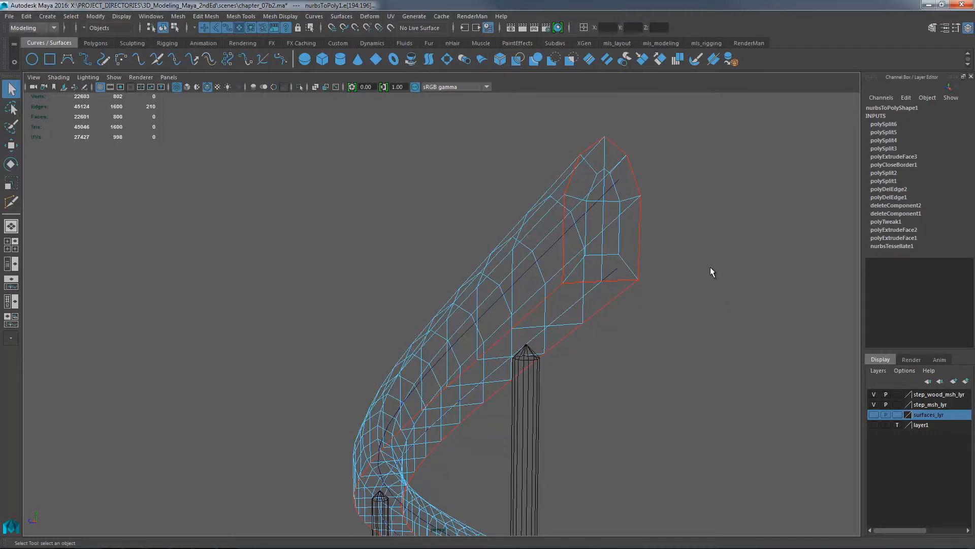
key("5")
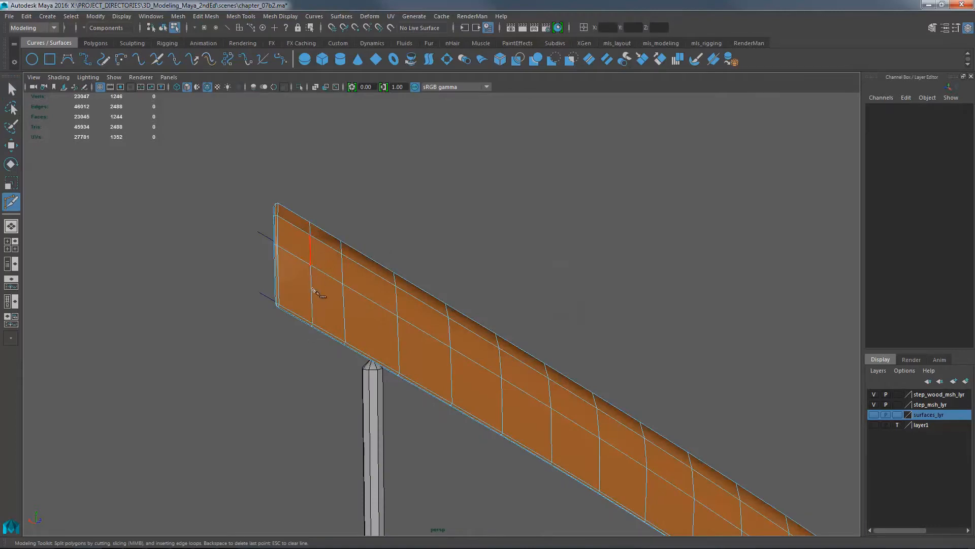
- Insert a centered edge loop around the first segment at the handrail's lower end with Multi-Cut, then leave the tool
left_click_drag(322, 295, 438, 307, "alt")
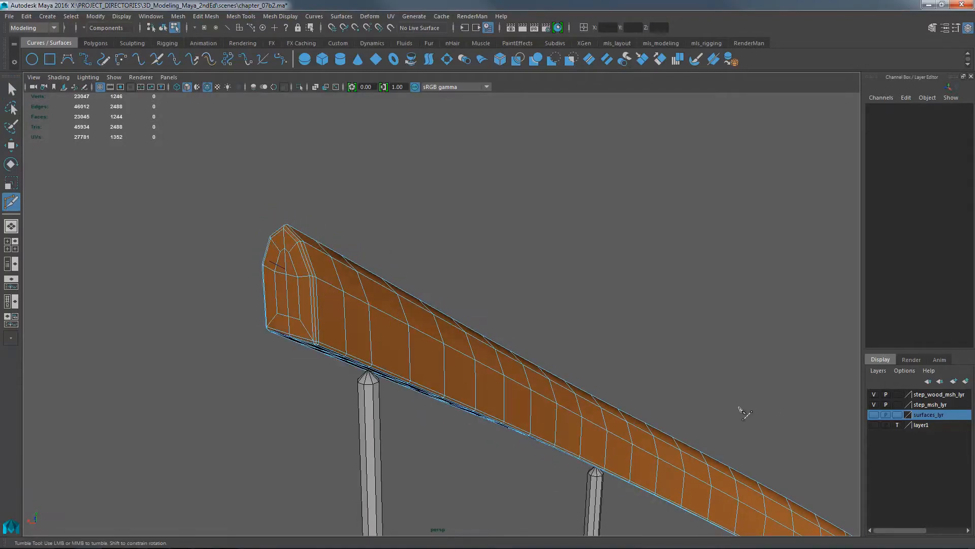
right_click_drag(793, 437, 501, 331, "alt")
left_click_drag(501, 331, 559, 358, "alt")
middle_click_drag(492, 383, 584, 318, "alt")
right_click_drag(583, 318, 614, 355, "alt")
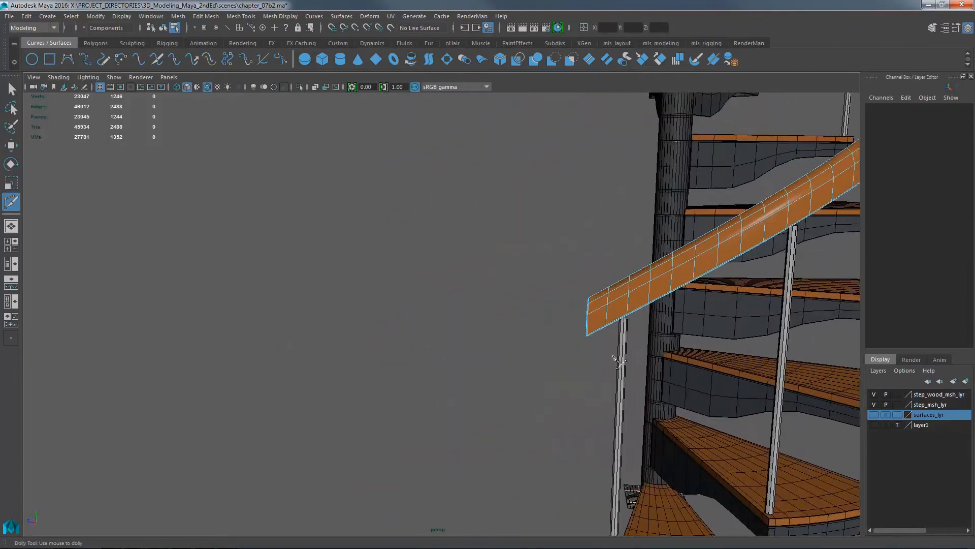
left_click_drag(614, 355, 675, 304, "alt")
middle_click_drag(675, 304, 688, 273, "alt")
right_click_drag(570, 284, 673, 290, "alt")
middle_click_drag(673, 290, 769, 257, "alt")
left_click_drag(768, 257, 447, 266, "alt")
middle_click_drag(447, 266, 654, 264, "alt")
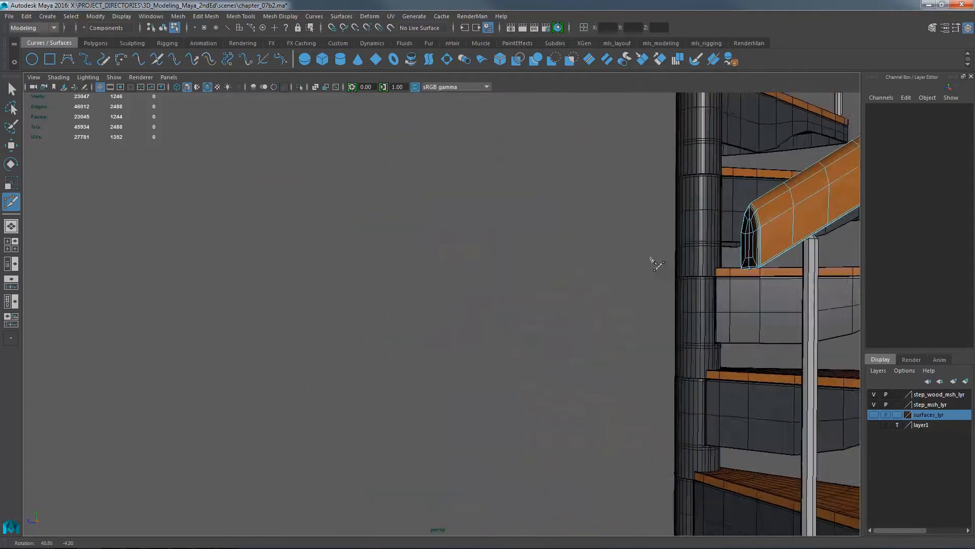
left_click_drag(653, 264, 518, 244, "alt")
middle_click_drag(518, 244, 340, 264, "alt")
right_click_drag(341, 264, 914, 268, "alt")
middle_click_drag(914, 268, 866, 269, "alt")
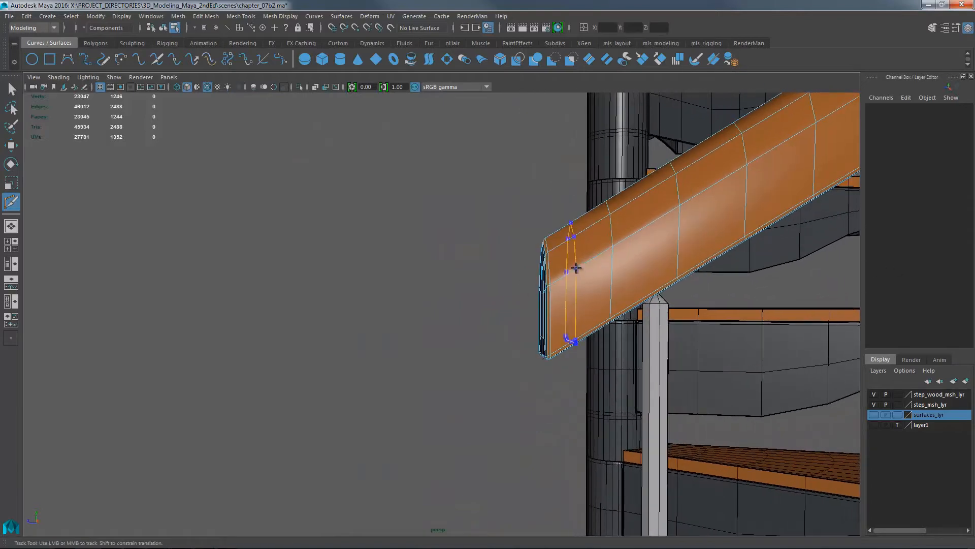
middle_click(579, 265, "ctrl")
left_click_drag(612, 275, 678, 274, "alt")
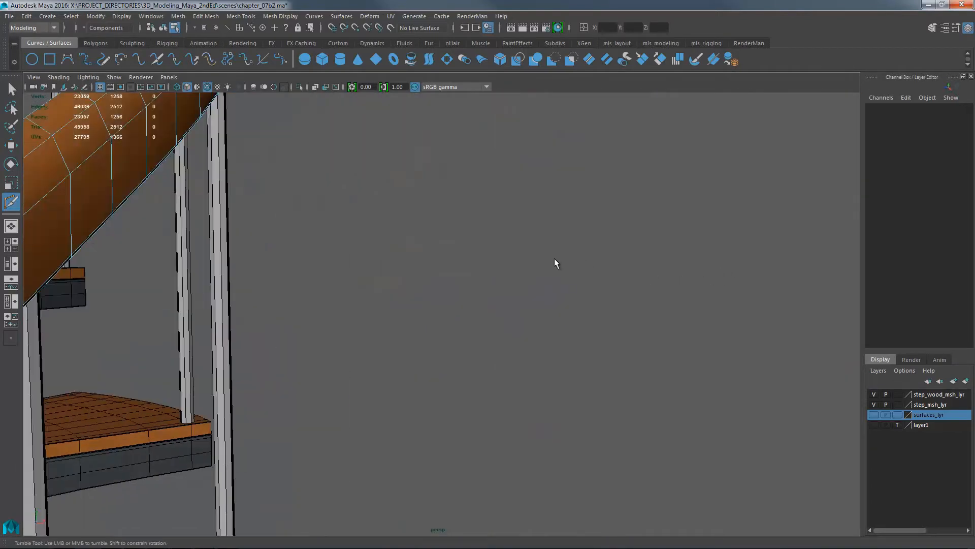
key("q")
- Switch the handrail back to object selection and soften all its edges with Soften Edge
right_click_drag(381, 196, 341, 189, "alt")
left_click_drag(341, 194, 491, 270, "alt")
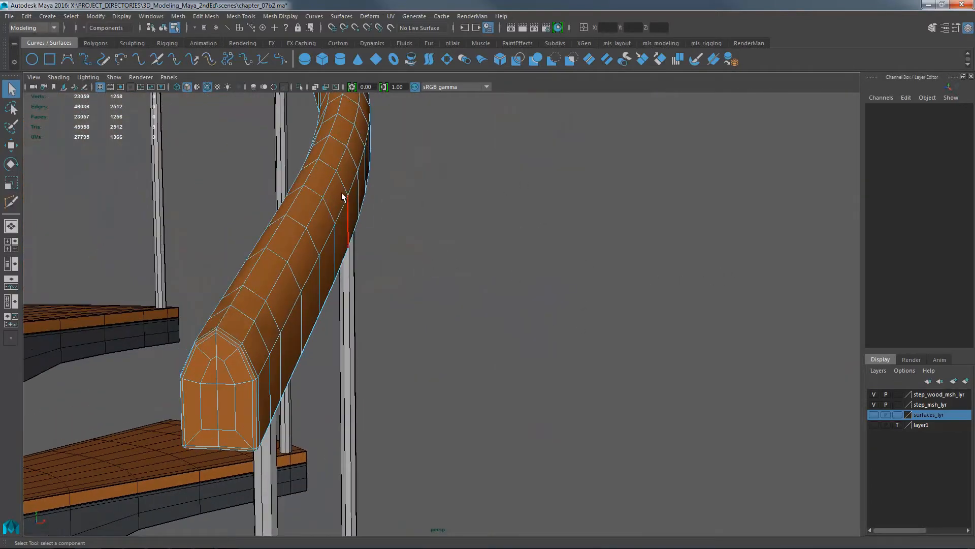
key("F8")
left_click(290, 16)
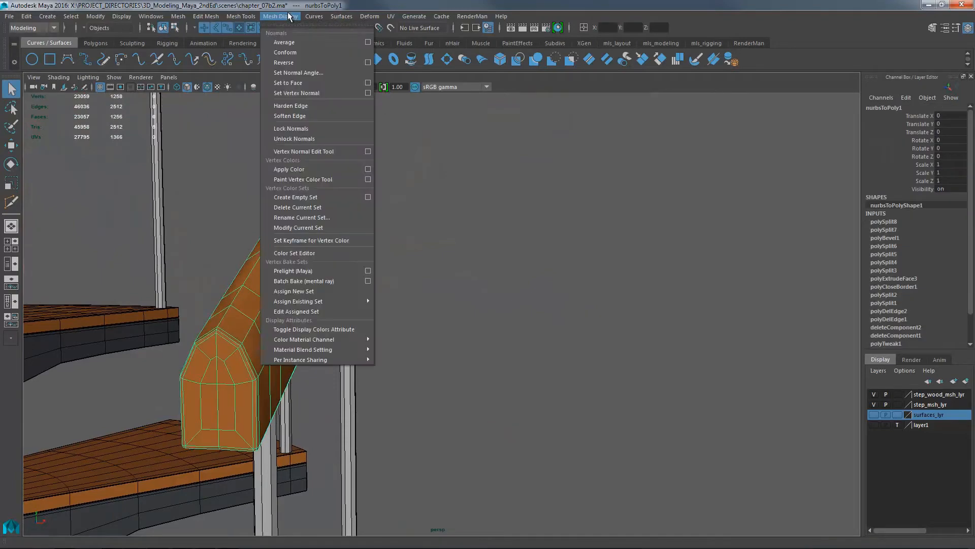
left_click(295, 116)
left_click(486, 280)
- Preview the handrail and bannister posts in smooth mesh display, and compare the handrail's smoothed and unsmoothed shape
left_click_drag(485, 279, 427, 284, "alt")
left_click_drag(426, 284, 365, 259)
key("3")
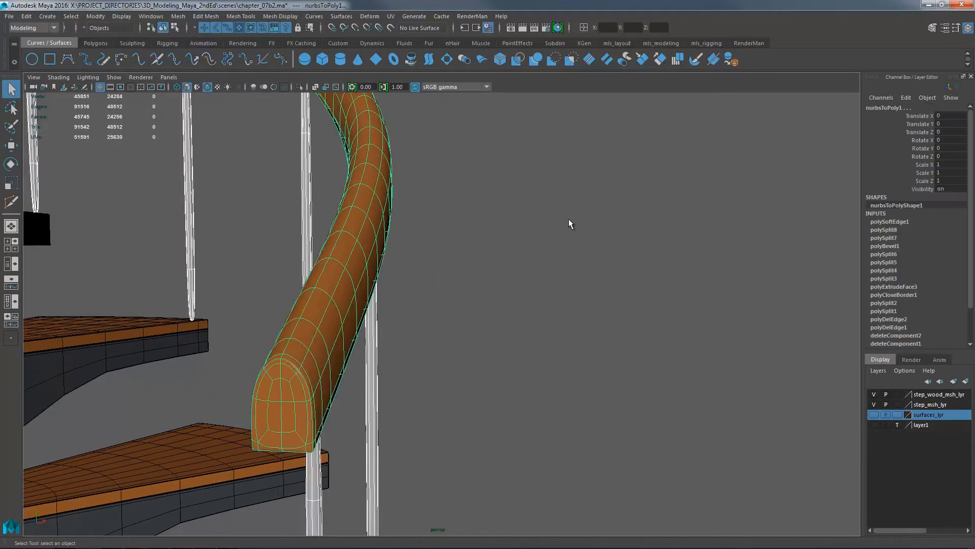
left_click(569, 224)
left_click_drag(581, 212, 569, 245, "alt")
left_click(412, 222)
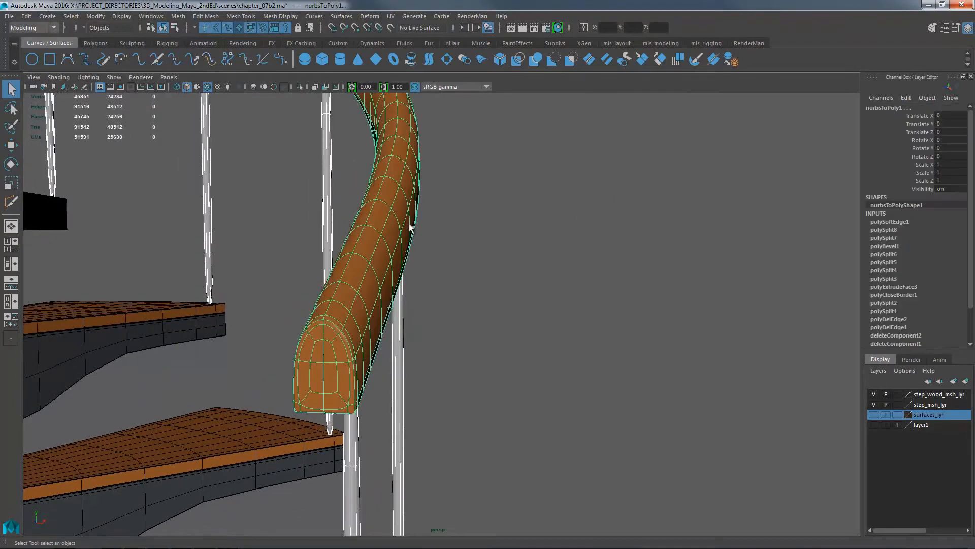
left_click(483, 218)
left_click(416, 222)
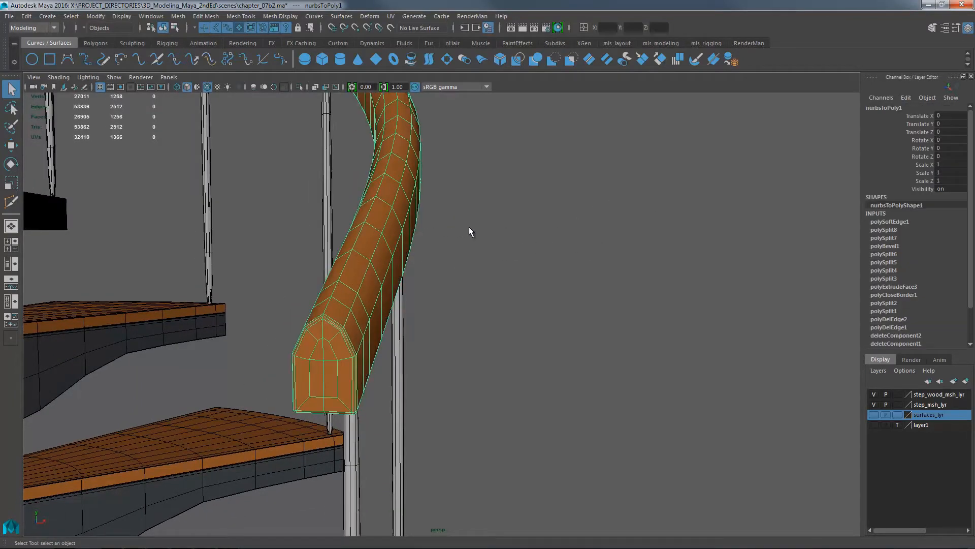
left_click(513, 226)
left_click_drag(532, 227, 284, 104, "alt")
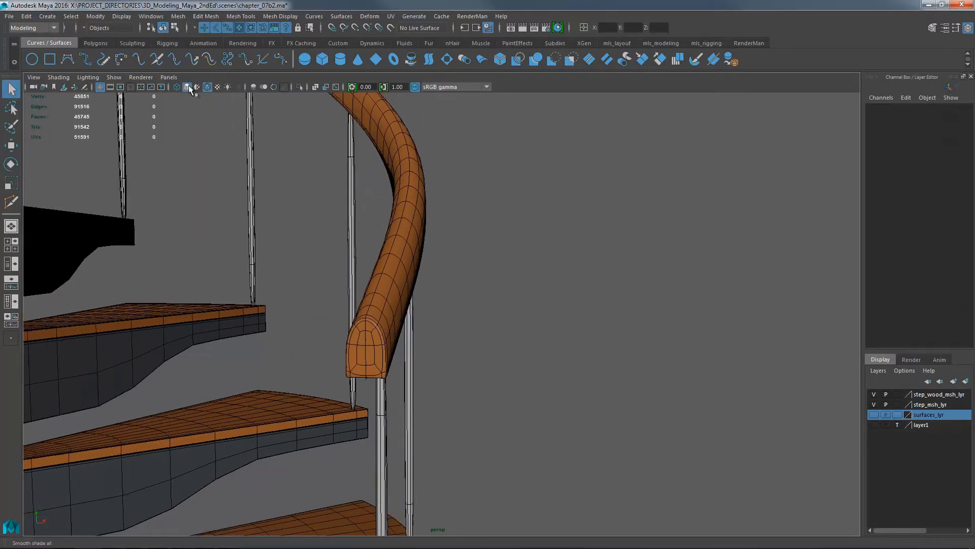
- Turn off wireframe on shaded and examine the smoothed handrail and staircase from several sides
left_click(207, 87)
left_click_drag(641, 266, 341, 269, "alt")
mouse_move(641, 313)
left_mouse_down("alt")
mouse_move(584, 291)
mouse_move(520, 315)
mouse_move(466, 389)
left_mouse_up("alt")
middle_click_drag(466, 389, 254, 500, "alt")
right_click_drag(617, 203, 458, 239, "alt")
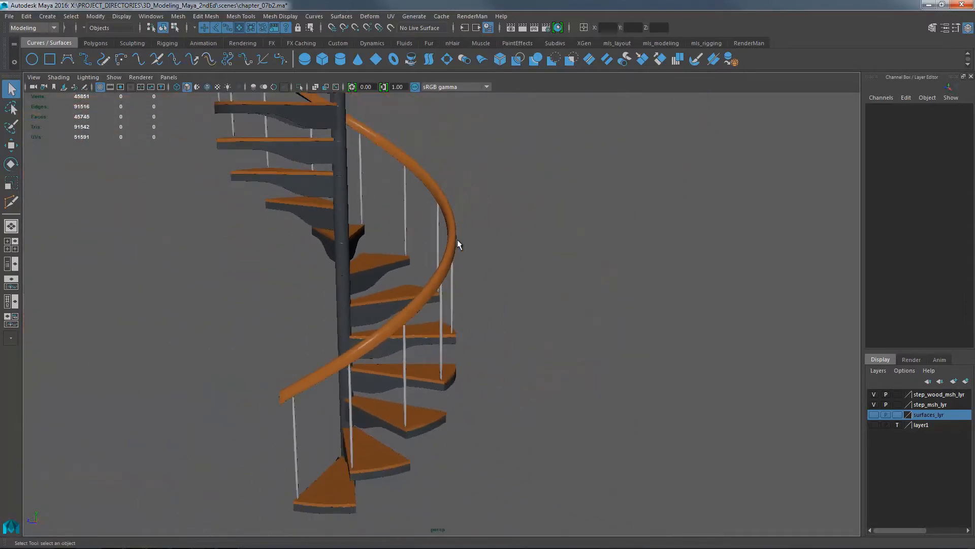
left_click_drag(457, 240, 284, 251, "alt")
middle_click_drag(284, 251, 401, 296, "alt")
left_click_drag(401, 296, 465, 303, "alt")
right_click_drag(467, 307, 667, 333, "alt")
left_click_drag(667, 330, 479, 307, "alt")
middle_click_drag(479, 307, 390, 347, "alt")
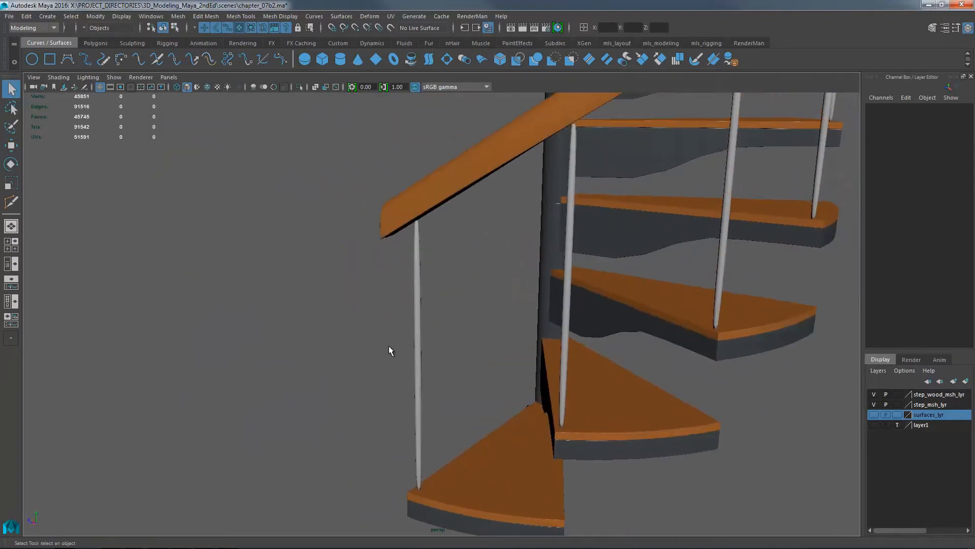
- Select the bannister posts and examine how they sit beneath the handrail and on the lowest steps
left_click(416, 350)
left_click(394, 351)
left_click_drag(420, 307, 364, 284, "alt")
left_click_drag(389, 374, 474, 512, "alt")
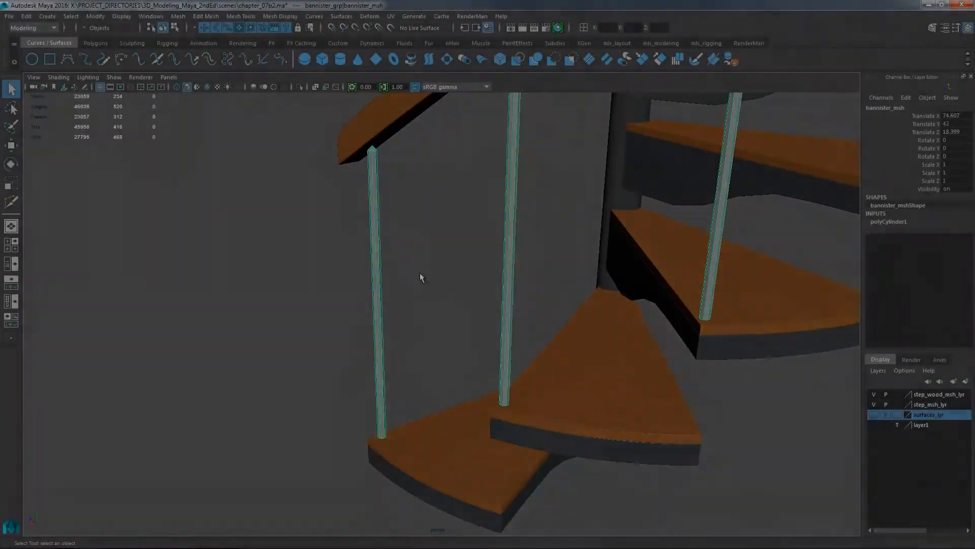
left_click_drag(419, 277, 465, 299, "alt")
middle_click_drag(465, 299, 407, 253, "alt")
left_click_drag(424, 286, 369, 324, "alt")
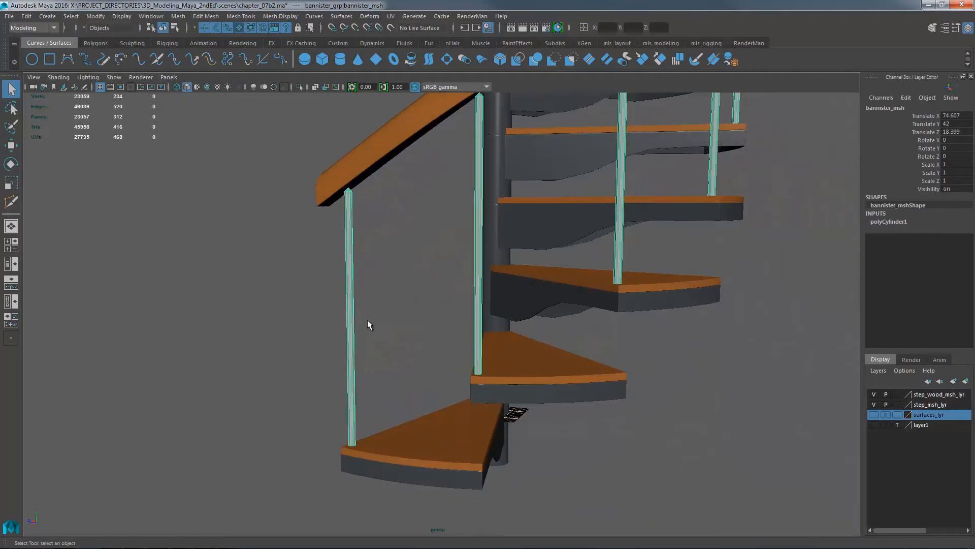
left_click_drag(413, 388, 414, 342, "alt")
left_click_drag(546, 197, 560, 282, "alt")
- Select the handrail in the top view and compare its outer side near the lower end with the steps' outer rim
key("space")
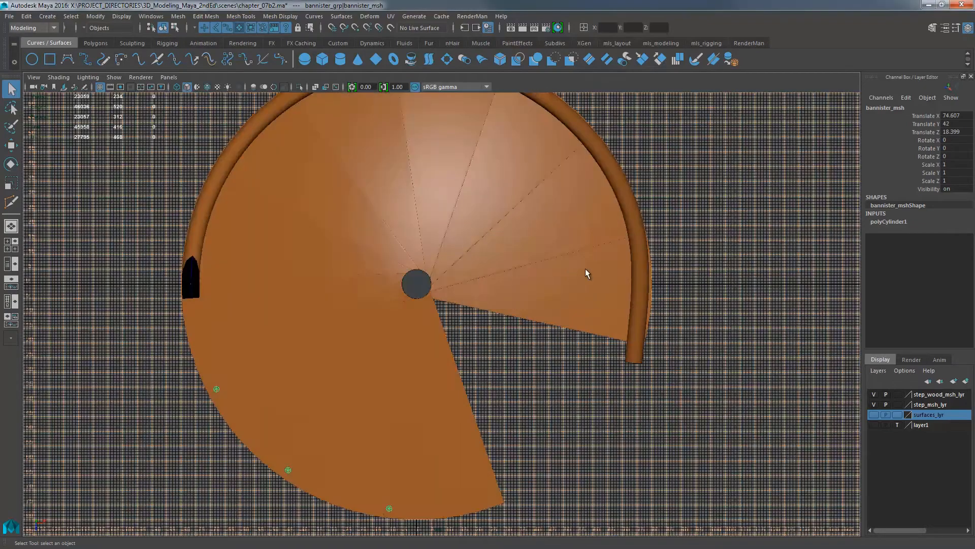
middle_click_drag(543, 288, 418, 319, "alt")
right_click_drag(681, 325, 785, 336, "alt")
middle_click_drag(689, 305, 614, 269, "alt")
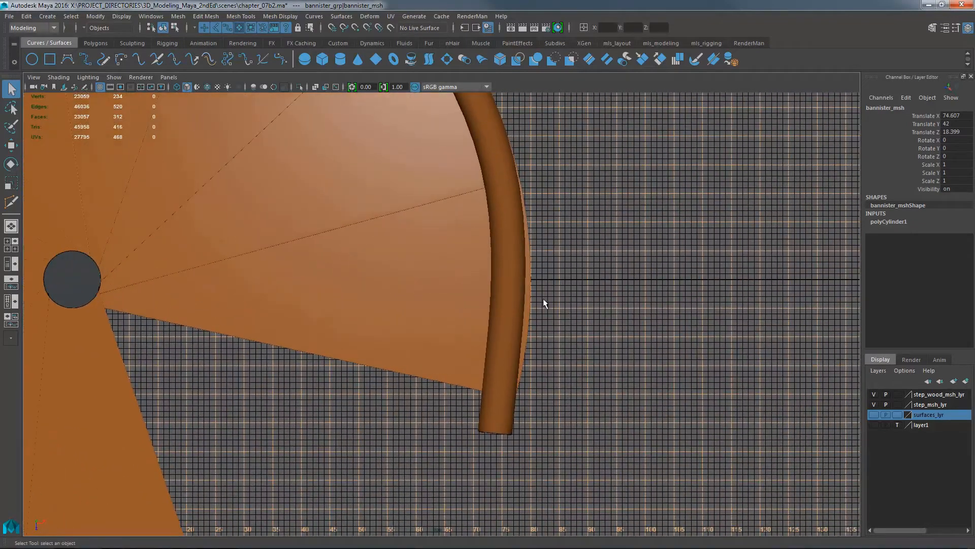
left_click(509, 308)
middle_click_drag(541, 255, 537, 233, "alt")
right_click_drag(605, 260, 655, 261, "alt")
middle_click_drag(592, 224, 482, 361, "alt")
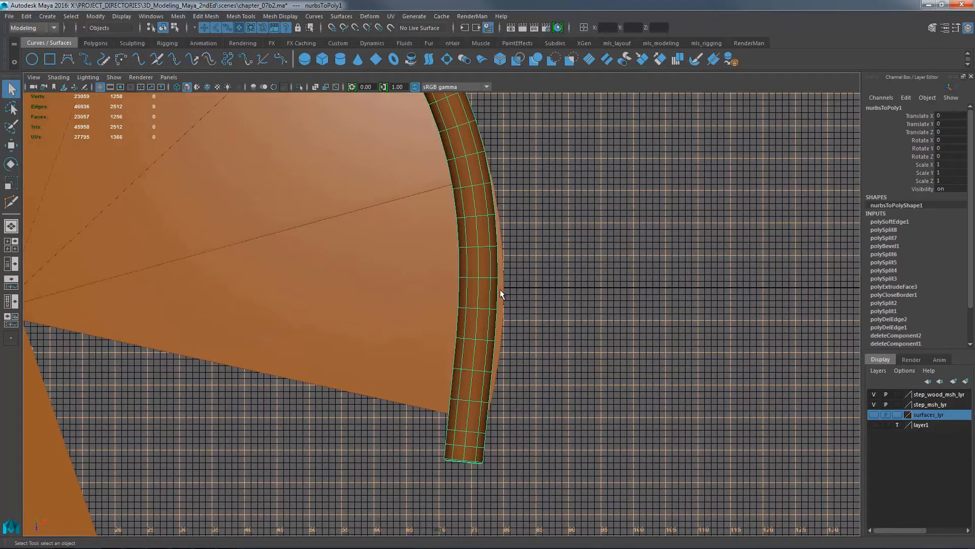
right_click_drag(557, 294, 605, 282, "alt")
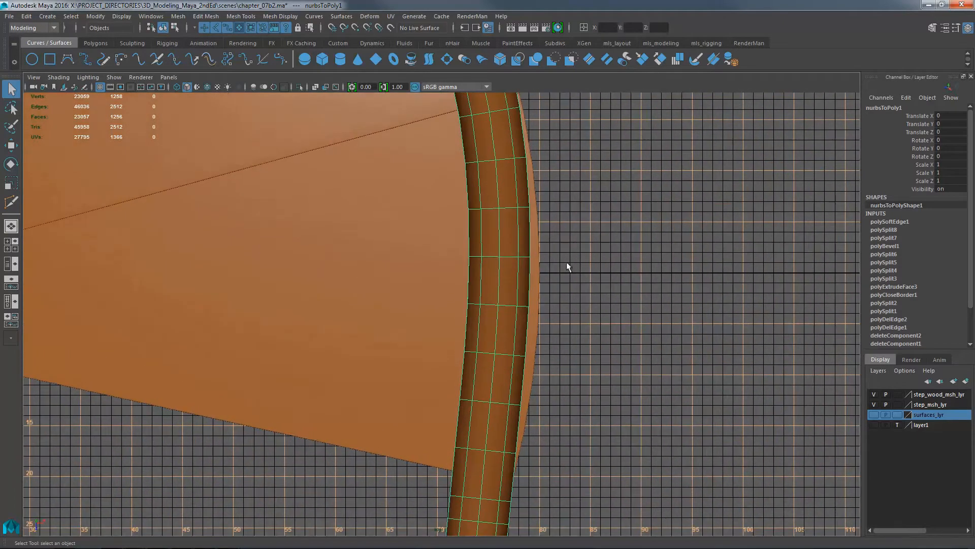
middle_click_drag(566, 261, 560, 259, "alt")
right_click_drag(515, 211, 510, 354, "alt")
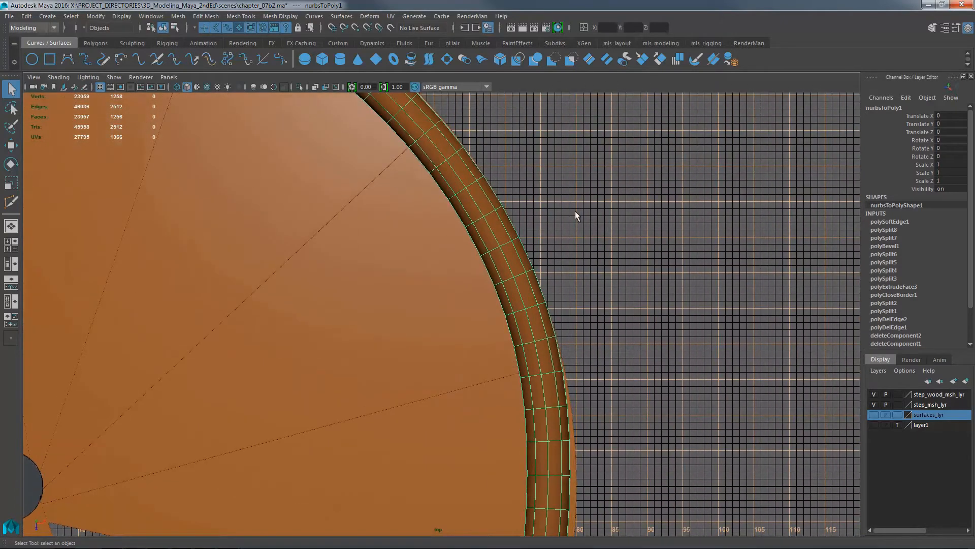
- Follow the handrail around to its upper end in the top view, checking its alignment with the steps' outer rim
right_click_drag(538, 171, 429, 141, "alt")
middle_click_drag(358, 94, 553, 288, "alt")
middle_click_drag(531, 201, 883, 150, "alt")
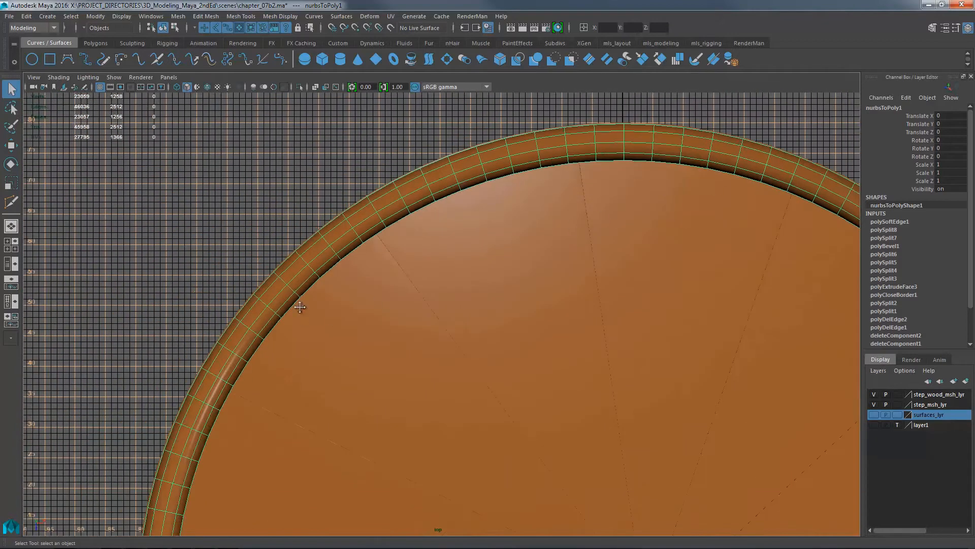
middle_click_drag(299, 307, 485, 73, "alt")
middle_click_drag(351, 344, 368, 159, "alt")
mouse_move(393, 322)
middle_mouse_down("alt")
mouse_move(383, 227)
mouse_move(391, 318)
middle_mouse_up("alt")
middle_click_drag(360, 161, 347, 262, "alt")
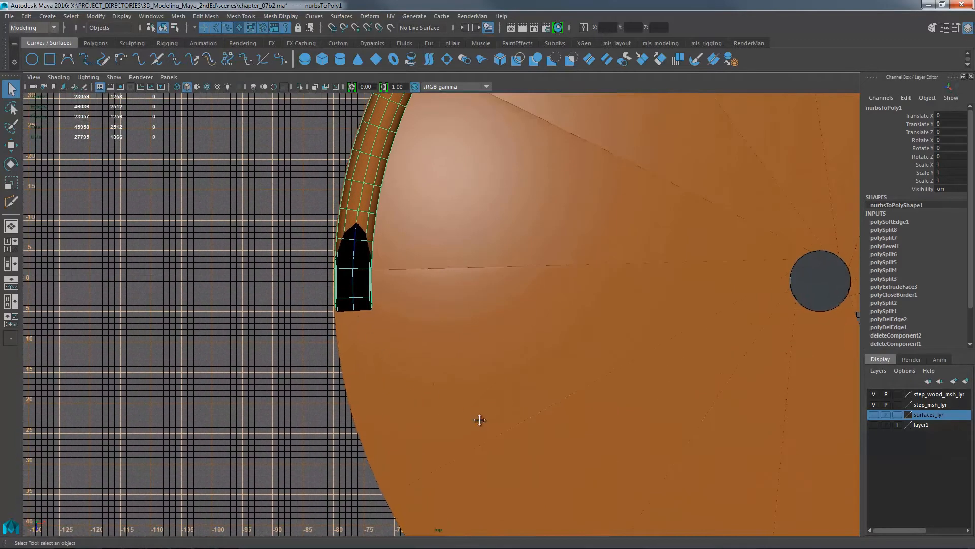
middle_click_drag(480, 420, 484, 293, "alt")
middle_click_drag(635, 350, 584, 196, "alt")
- Return to the perspective view, select the top step's wood and base together with the handrail, and isolate them
key("space")
left_click_drag(518, 287, 428, 346)
left_click(532, 156)
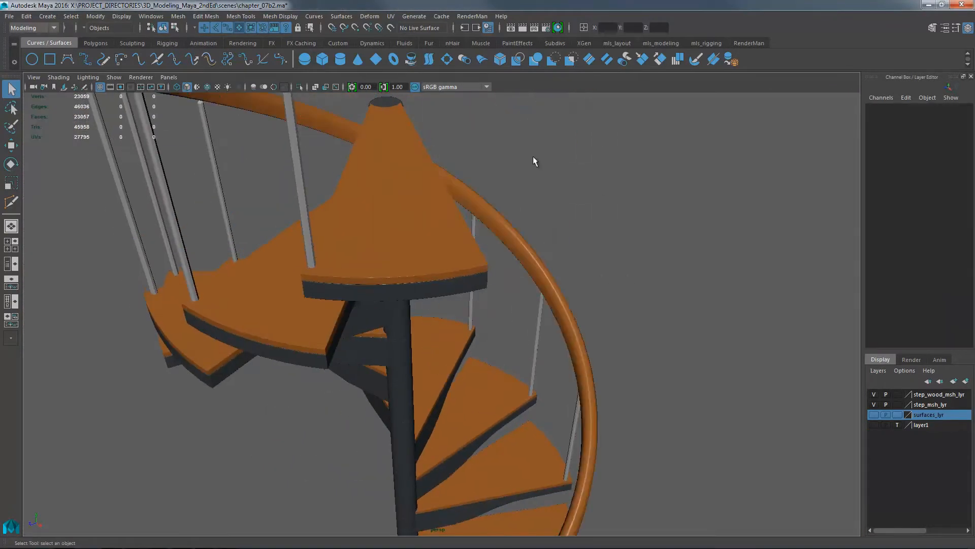
left_click_drag(532, 156, 540, 196, "alt")
middle_click_drag(540, 196, 450, 229, "alt")
right_click_drag(450, 230, 310, 153, "alt")
middle_click_drag(310, 152, 318, 179, "alt")
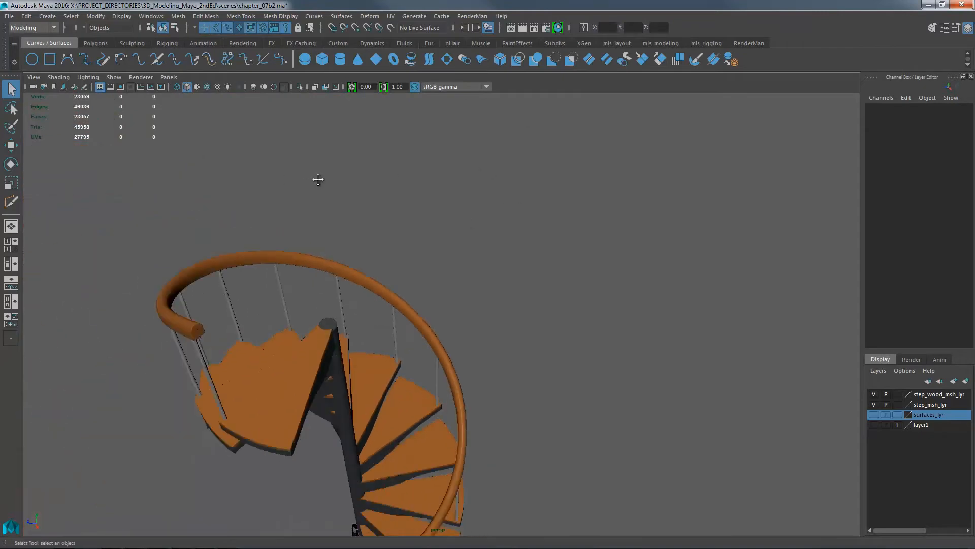
left_click_drag(318, 180, 589, 213, "alt")
left_click(611, 244)
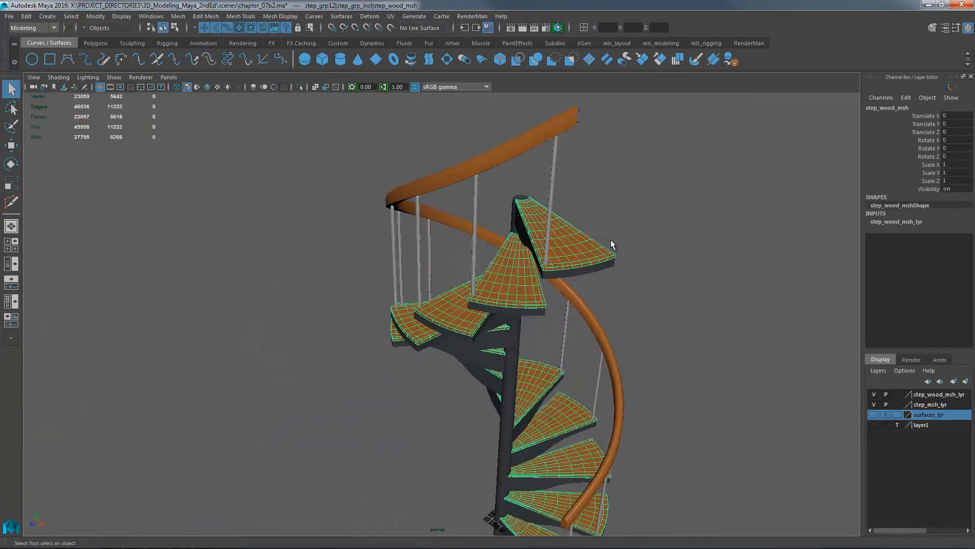
left_click_drag(603, 264, 604, 266)
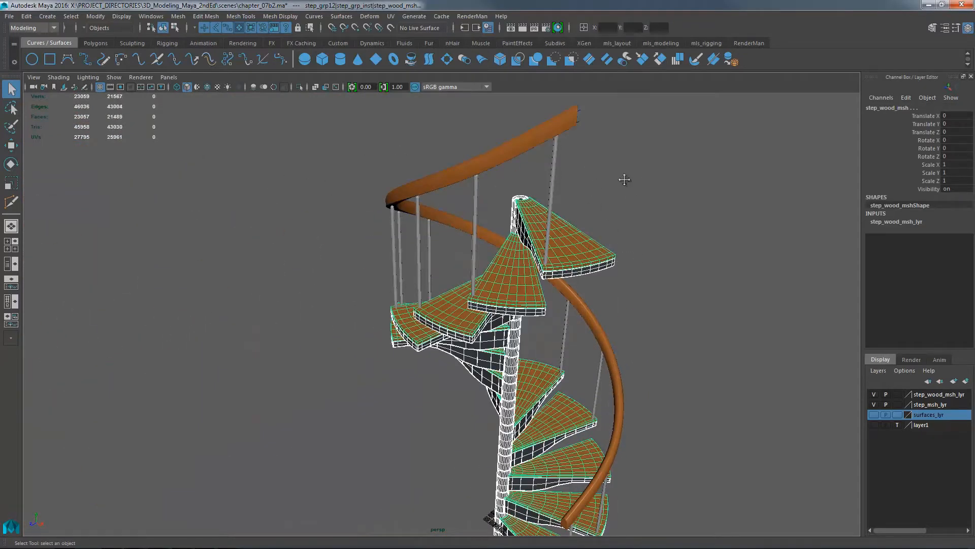
middle_click_drag(624, 180, 565, 175, "alt")
left_click(517, 157, "shift")
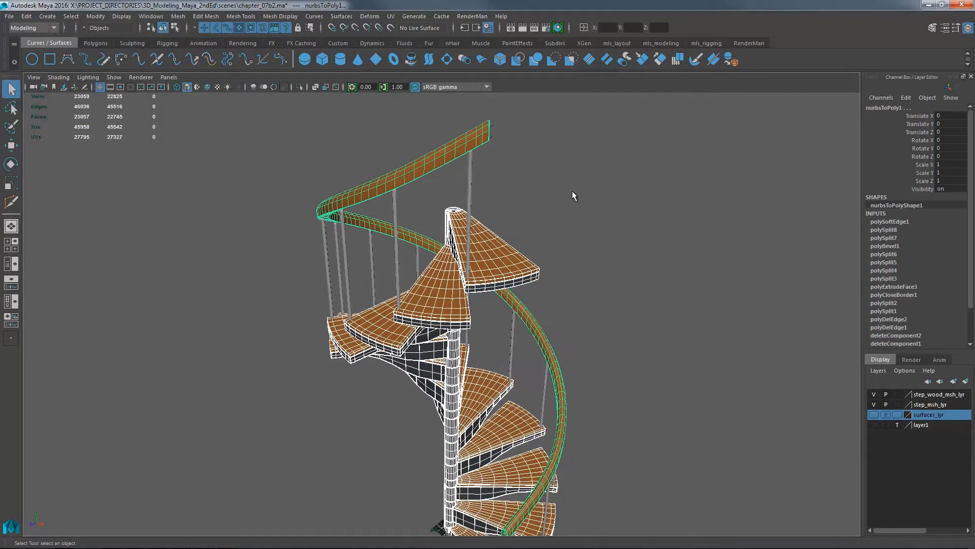
key("ctrl+1")
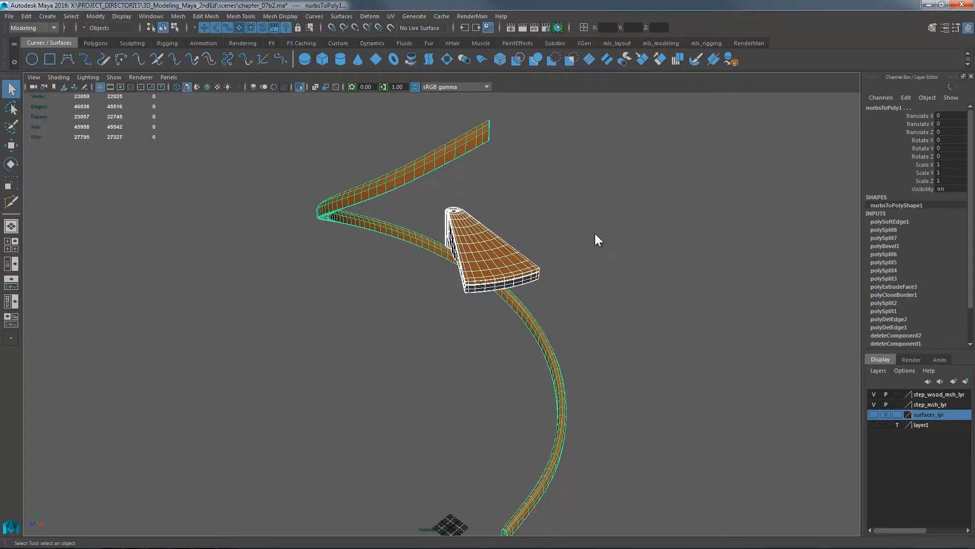
- Frame the isolated top step and handrail in the top view and compare their outer edges
key("space")
left_click_drag(596, 233, 559, 233)
key("f")
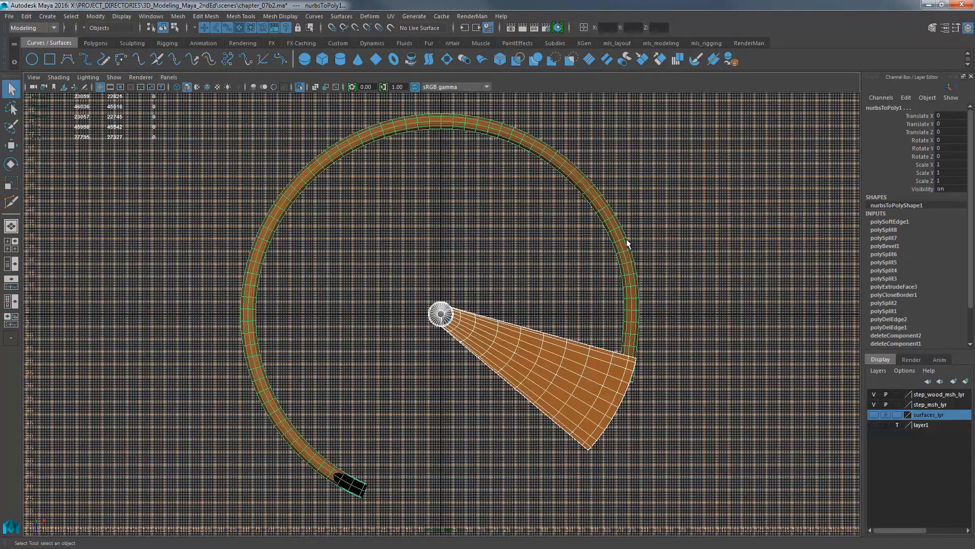
middle_click_drag(520, 294, 466, 215, "alt")
right_click_drag(489, 254, 634, 277, "alt")
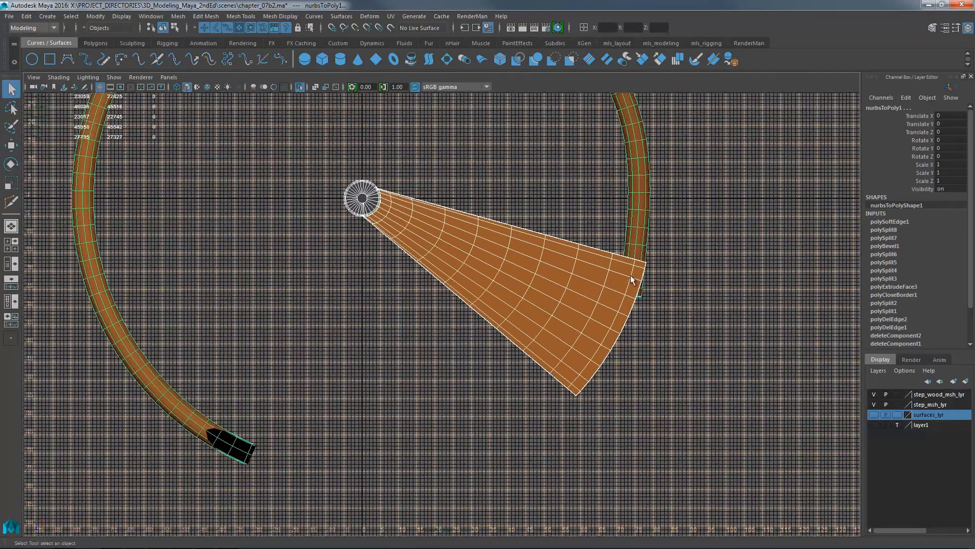
middle_click_drag(633, 276, 654, 244, "alt")
middle_click_drag(713, 256, 562, 260, "alt")
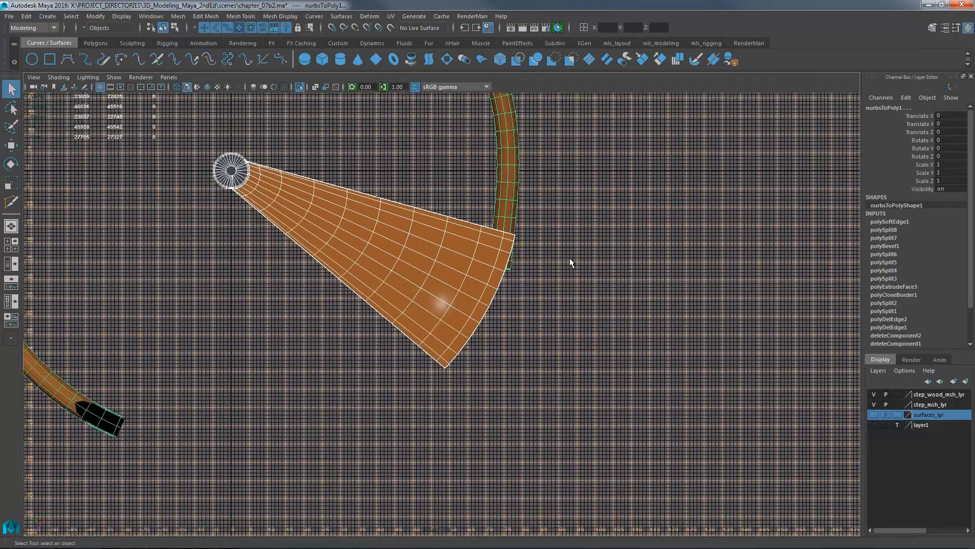
- Return to the perspective view, clear the selection and end the isolation to show the whole staircase
key("space")
left_click_drag(551, 263, 552, 236)
left_click_drag(608, 263, 593, 200, "alt")
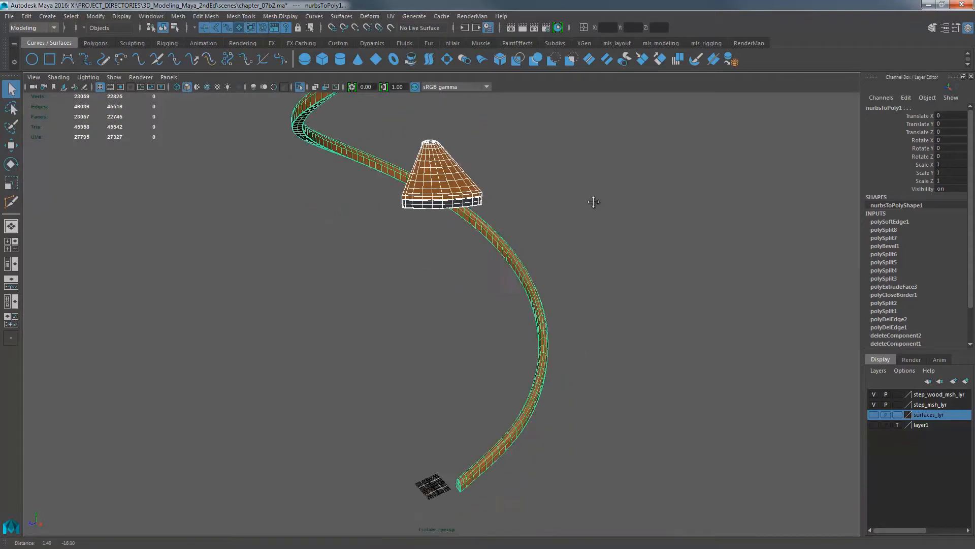
middle_click_drag(592, 200, 630, 76, "alt")
left_click(676, 218)
key("ctrl+1")
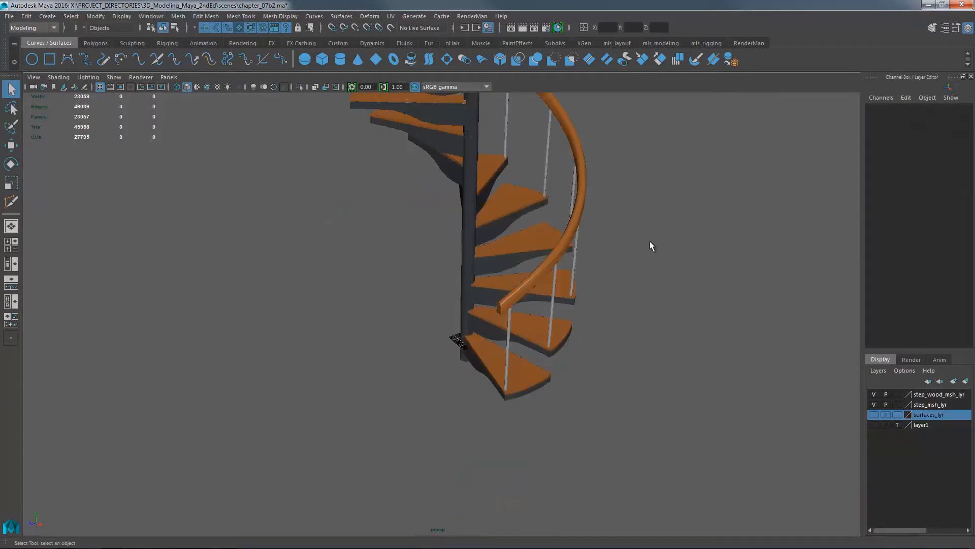
- Isolate the bottom step with the handrail and compare their outer edges in the top view
middle_click_drag(471, 361, 446, 303, "alt")
right_click_drag(446, 302, 587, 319, "alt")
left_click_drag(586, 319, 510, 318, "alt")
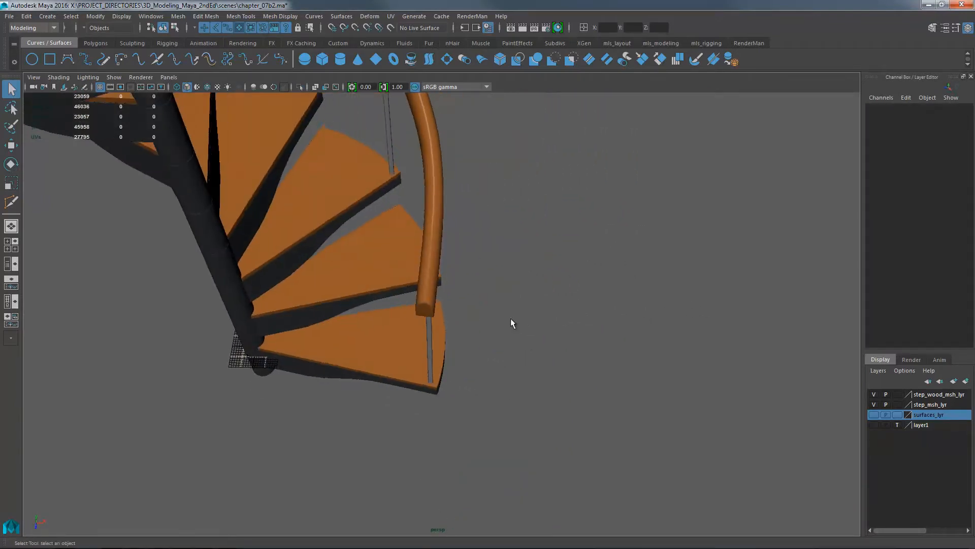
middle_click_drag(511, 318, 556, 316, "alt")
right_click_drag(556, 316, 666, 307, "alt")
middle_click_drag(666, 307, 588, 283, "alt")
left_click_drag(589, 284, 460, 362, "alt")
left_click_drag(503, 318, 480, 333, "alt")
key("space")
left_click_drag(560, 301, 534, 304)
middle_click_drag(547, 138, 513, 318, "alt")
right_click_drag(554, 366, 610, 357, "alt")
middle_click_drag(608, 357, 557, 309, "alt")
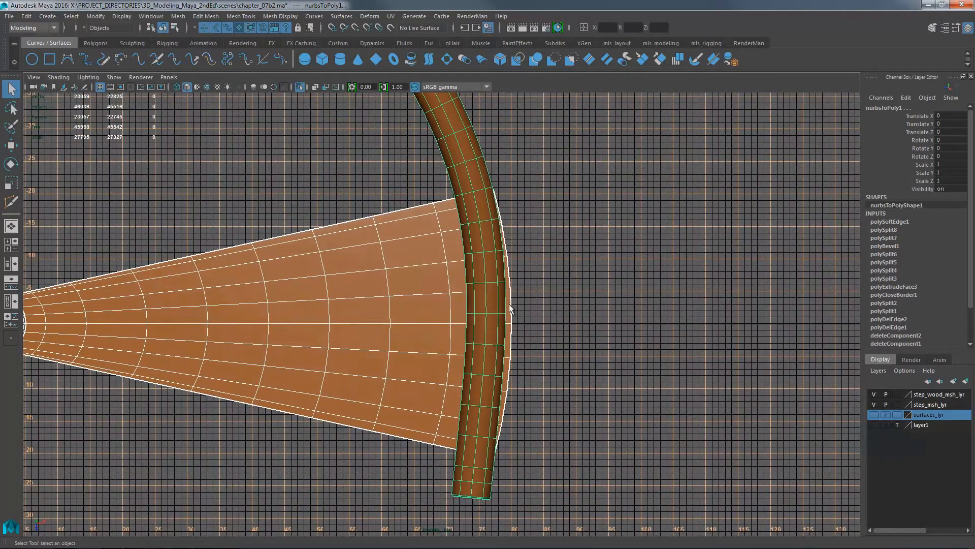
- Select only the handrail, examine its vertices against the bottom step's outer edge, and return to the perspective view of the staircase
left_click(500, 338)
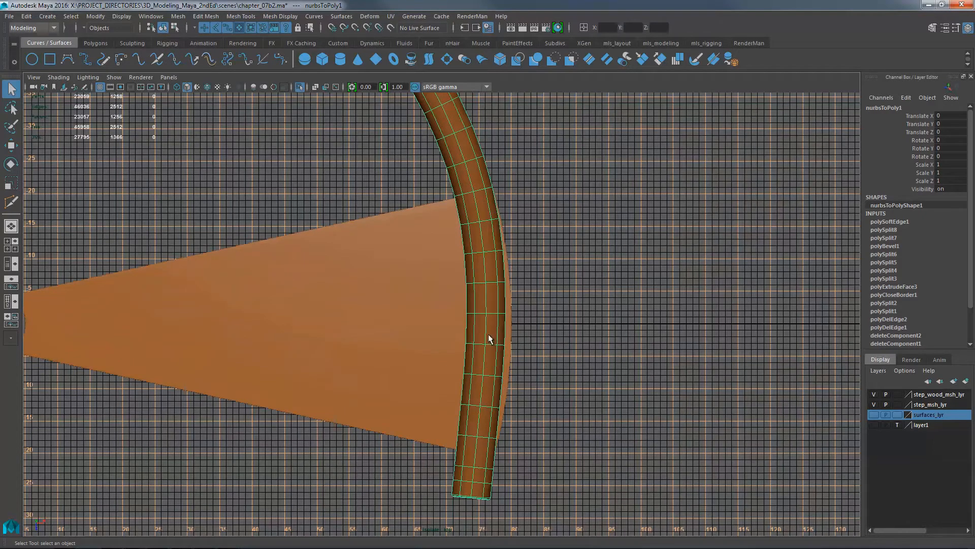
right_click_drag(489, 254, 438, 246)
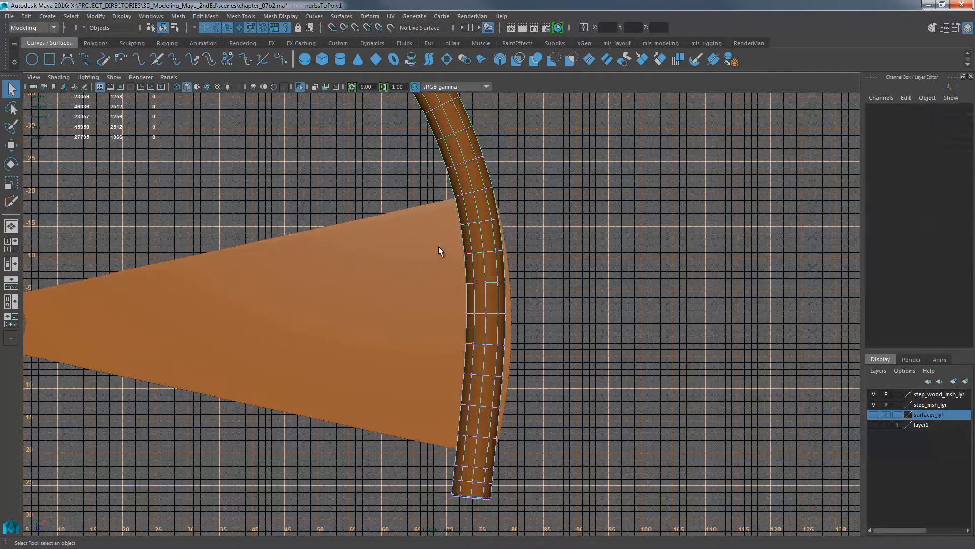
left_click(481, 314)
key("w")
middle_click_drag(540, 328, 405, 274, "alt")
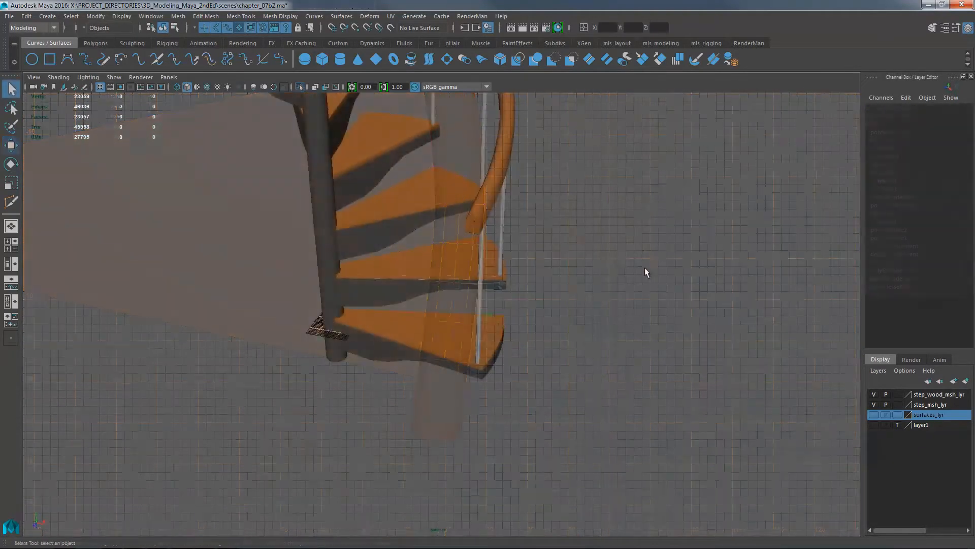
left_click_drag(646, 273, 428, 293, "alt")
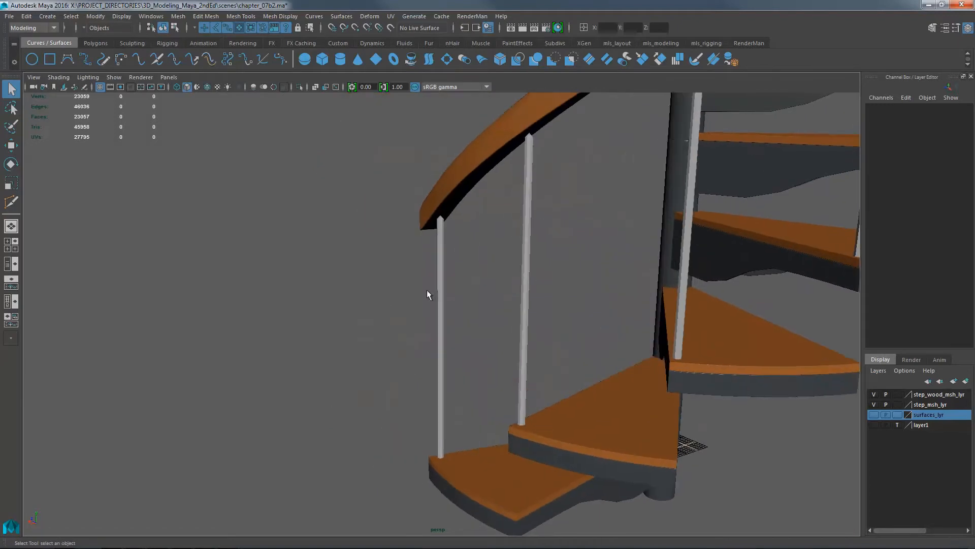
- Select the bottom step's bannister post and inspect its top under the handrail and its base on the step
left_click(440, 293)
right_click_drag(388, 268, 482, 252, "alt")
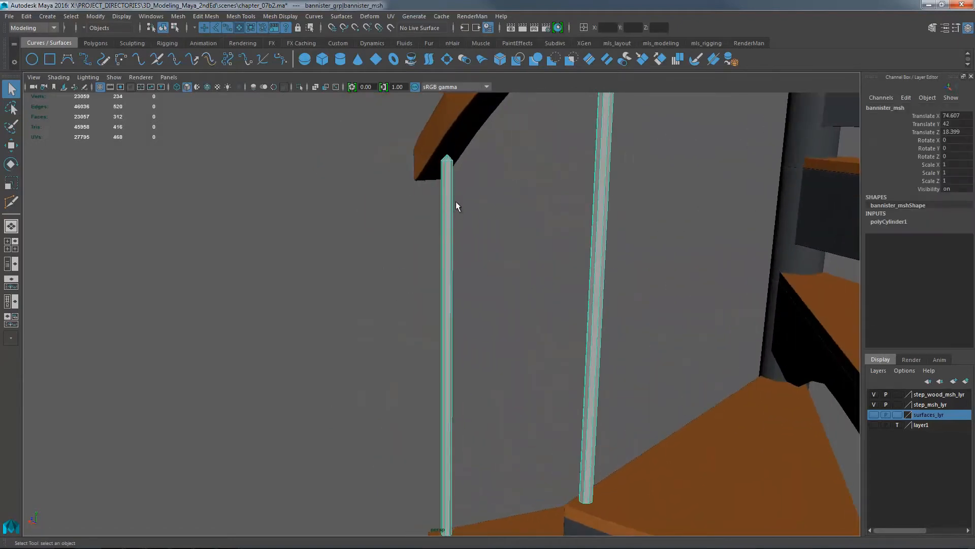
left_click(435, 185)
left_click_drag(447, 163, 505, 315, "alt")
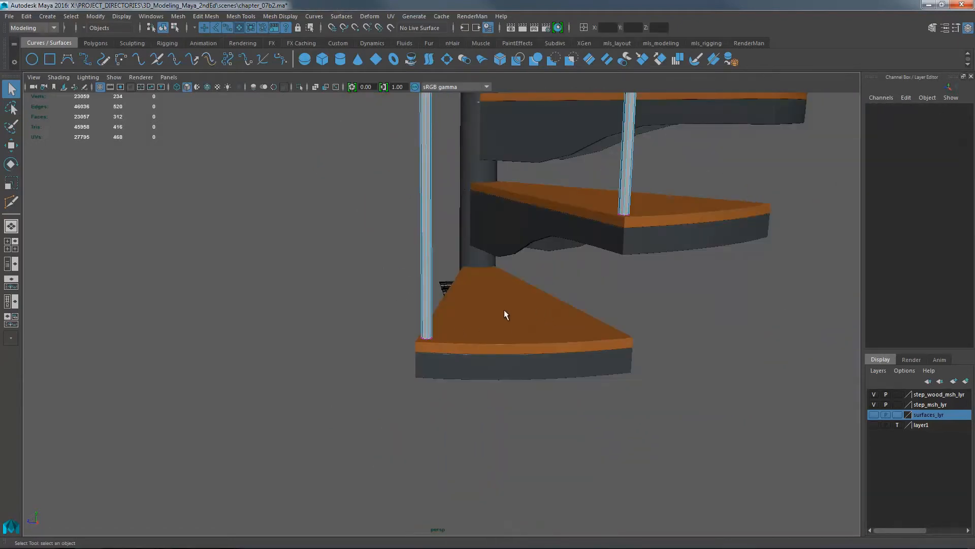
right_click_drag(504, 315, 600, 355, "alt")
right_click_drag(421, 245, 357, 247)
right_click_drag(421, 323, 504, 376, "alt")
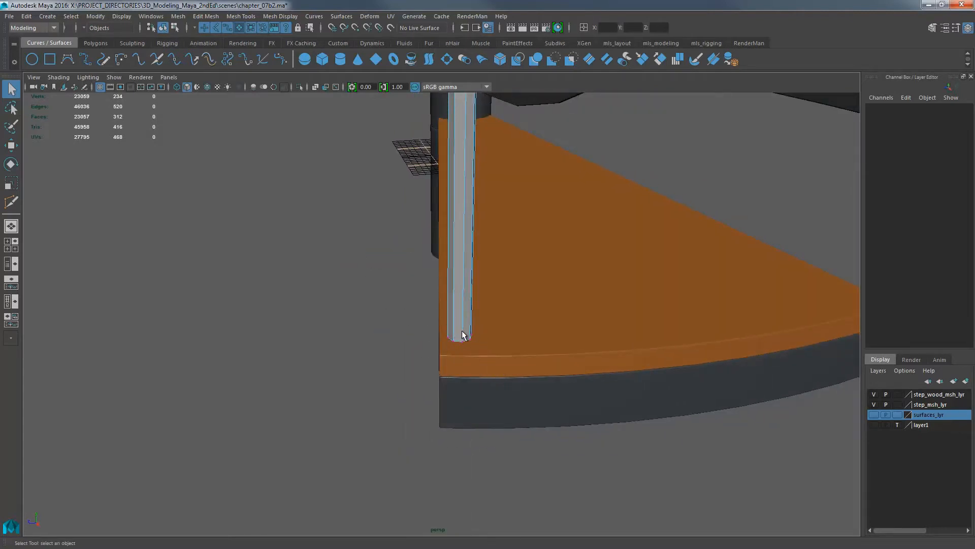
left_click(471, 292)
left_click_drag(471, 291, 461, 333, "alt")
- Switch to Photoshop to examine the bannisters in spiral-staircase-iron-1.jpg, and return to the bannister post in Maya
key("alt+Tab")
key("alt+Tab")
key("alt+Tab")
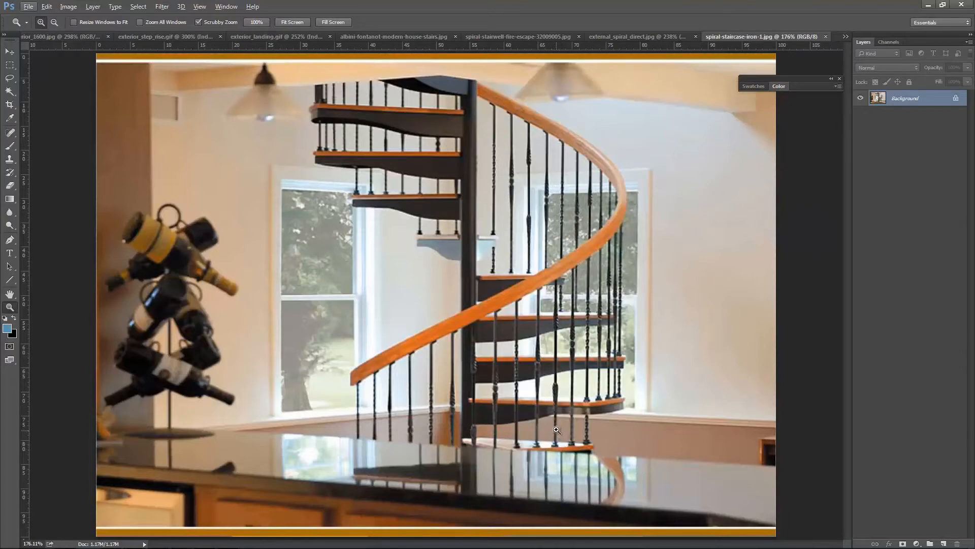
key("alt+Tab")
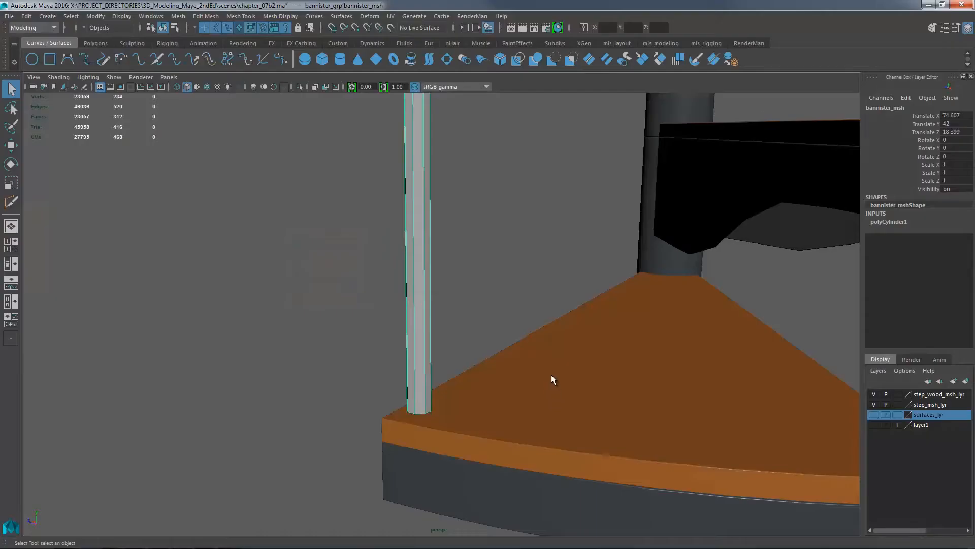
left_click_drag(551, 374, 503, 300, "alt")
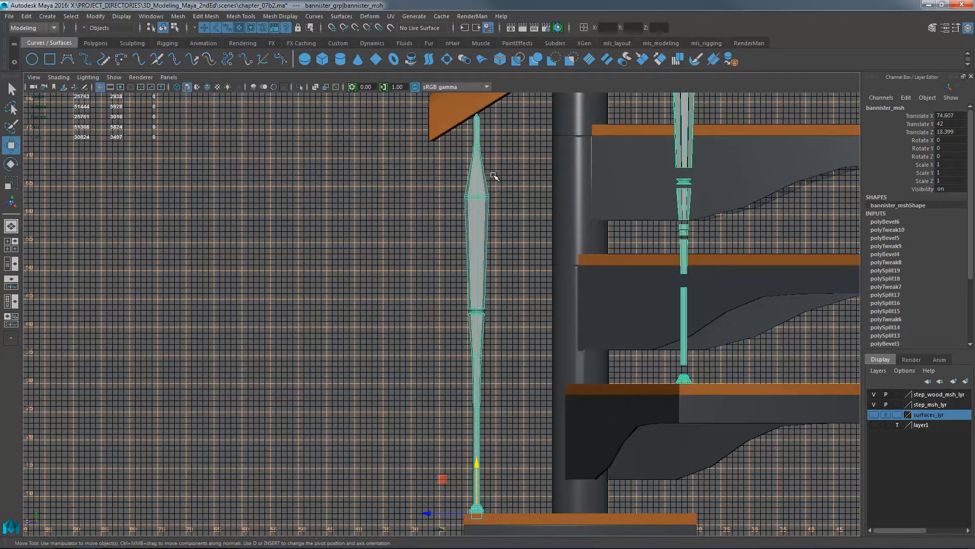
- Select the vertices around the widest band of the bottom bannister post and scale them inwards horizontally to slim the post
middle_click_drag(533, 231, 564, 215, "alt")
middle_click_drag(532, 275, 526, 298, "alt")
scroll(526, 298, "up", 5)
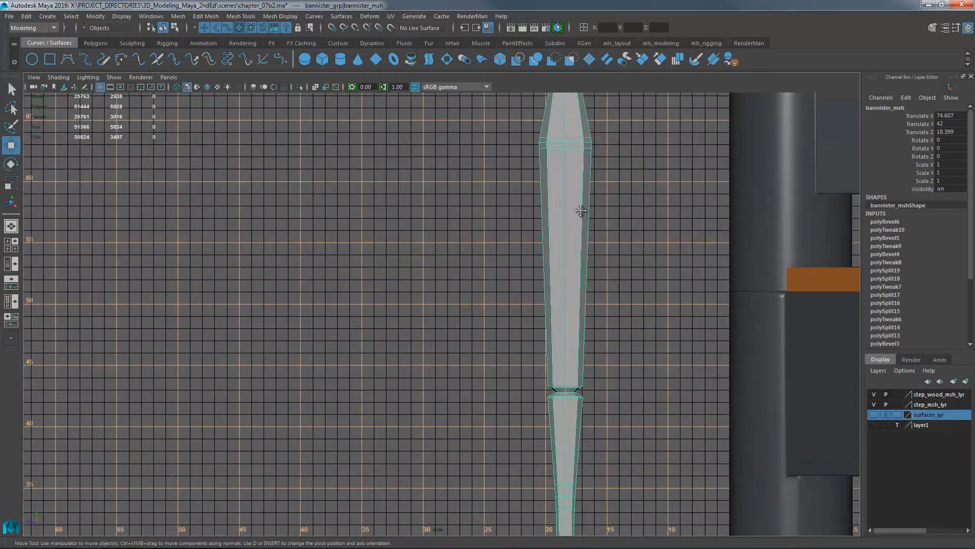
middle_click_drag(581, 210, 519, 273, "alt")
right_click_drag(490, 263, 442, 260)
left_click_drag(392, 215, 526, 252)
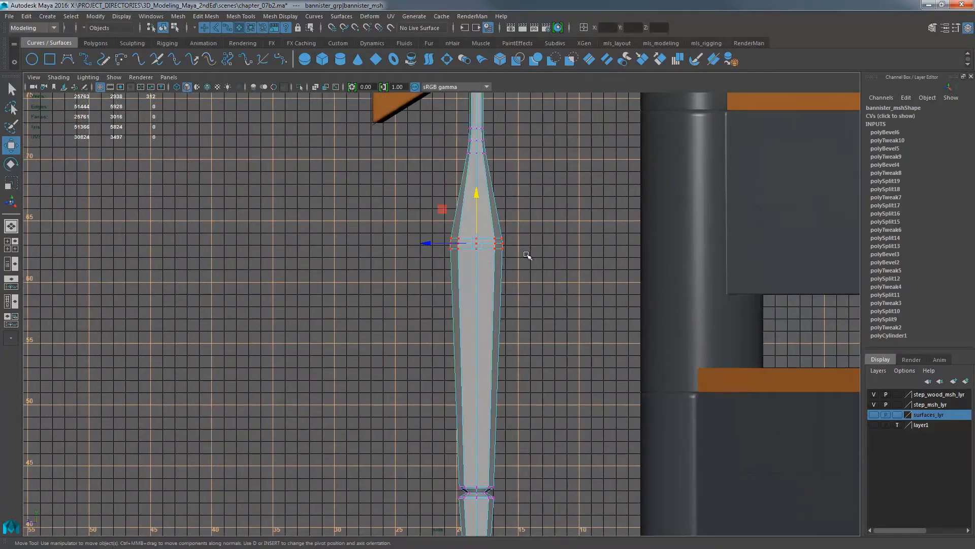
key("r")
mouse_move(476, 198)
left_mouse_down("ctrl")
mouse_move(476, 189)
mouse_move(473, 209)
left_mouse_up("ctrl")
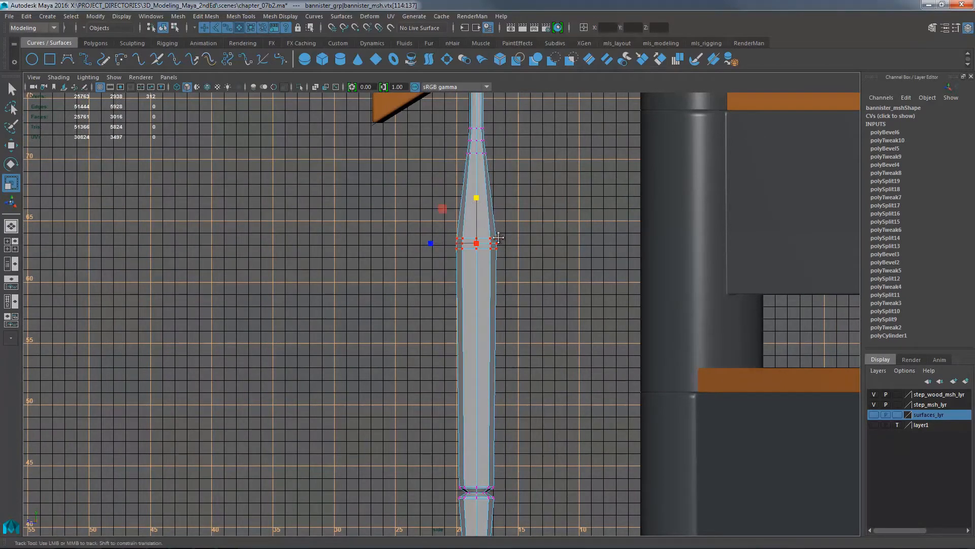
- Select the pointed cap faces at the bannister post's top and raise them until the cap sits inside the handrail
middle_click_drag(499, 243, 501, 250, "alt")
scroll(499, 179, "up", 3)
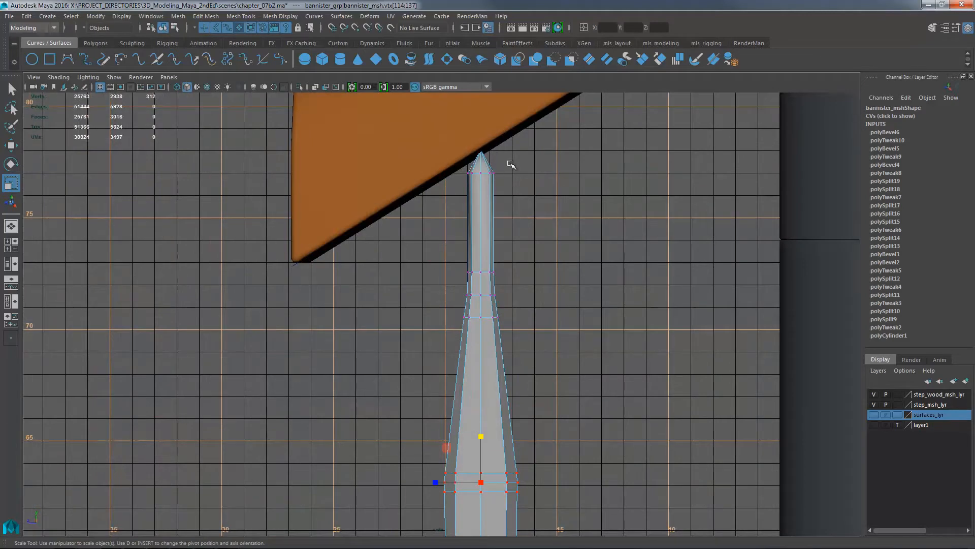
middle_click_drag(510, 164, 475, 241, "alt")
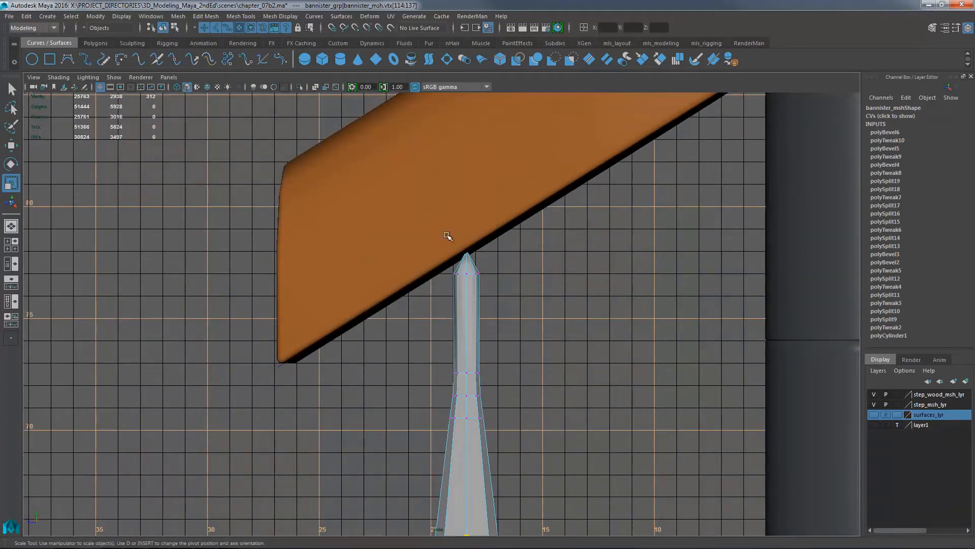
scroll(618, 259, "up", 2)
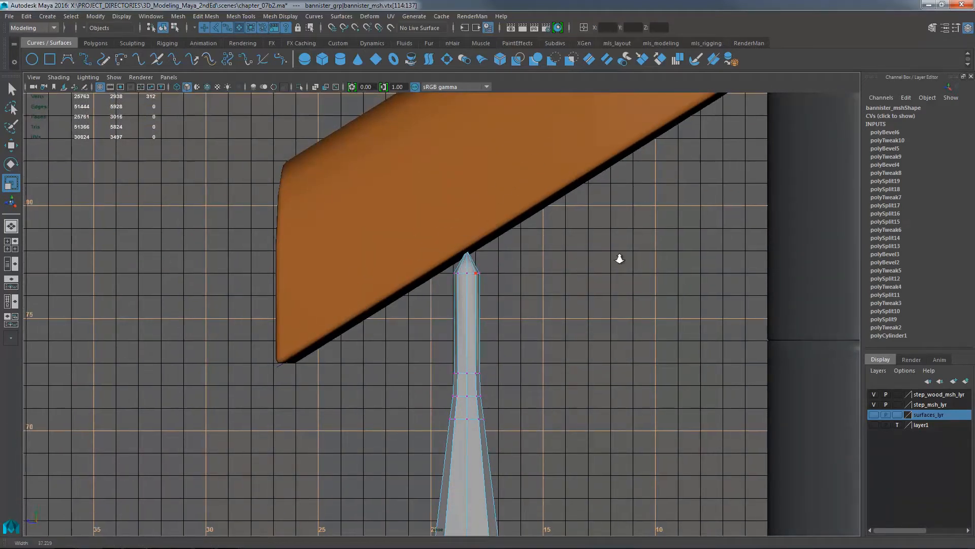
middle_click_drag(532, 247, 513, 263, "alt")
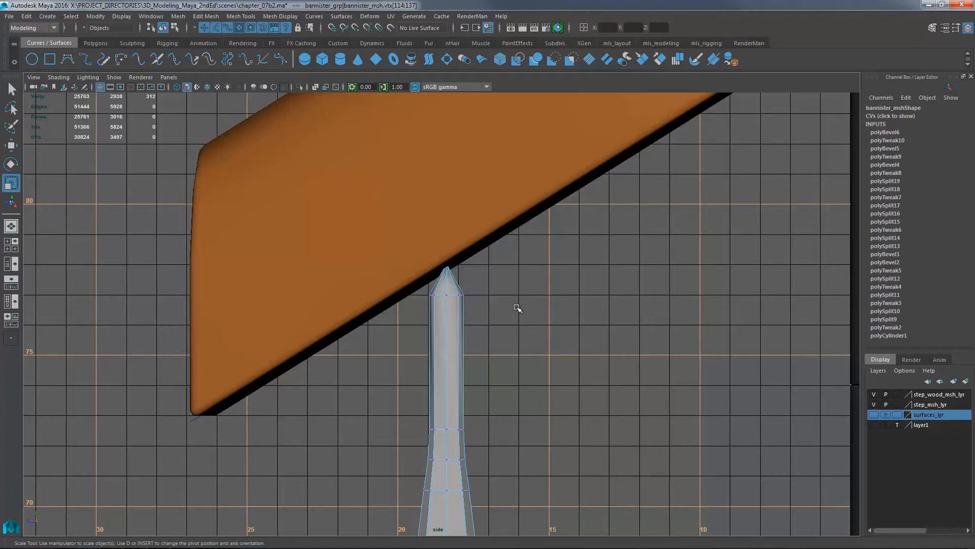
left_click_drag(517, 306, 410, 279)
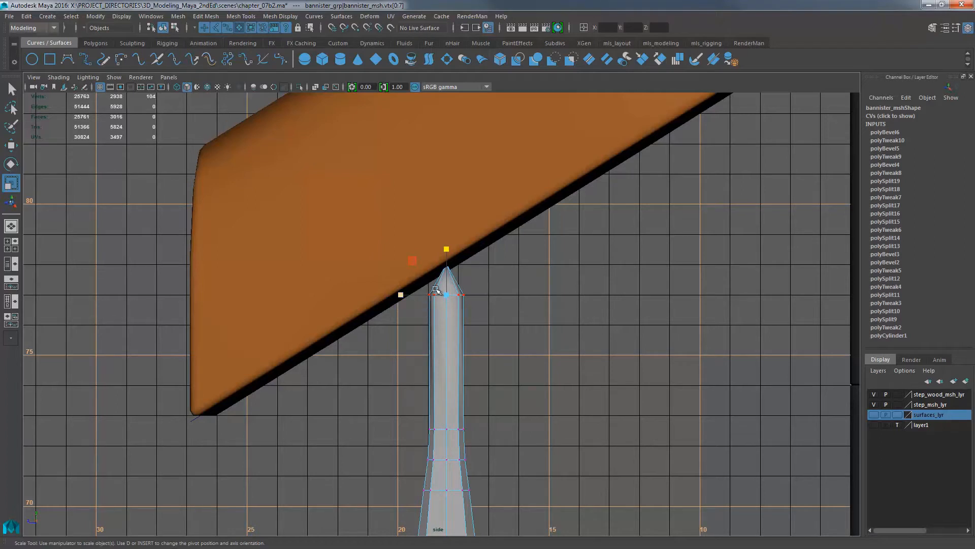
left_click(511, 290)
left_click_drag(494, 281, 402, 254)
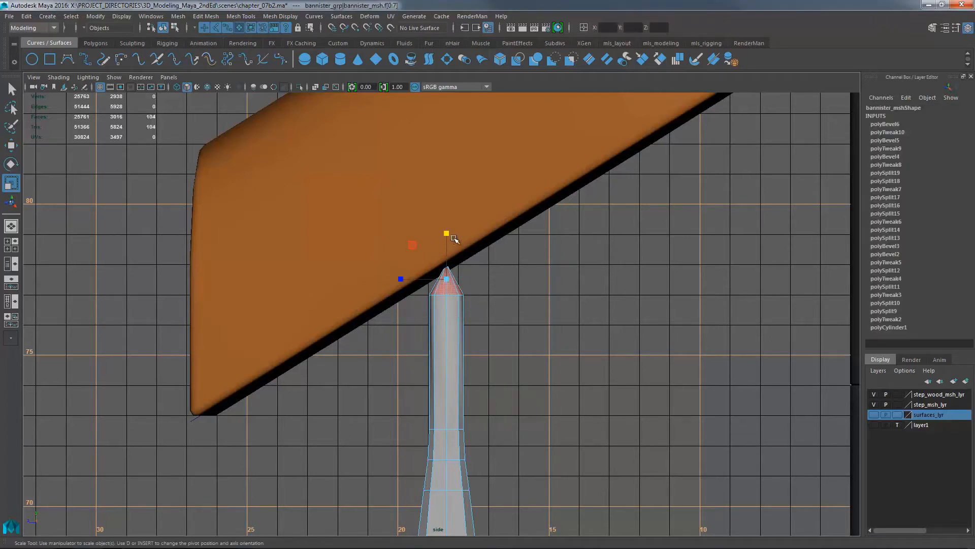
key("w")
left_click_drag(450, 233, 452, 137)
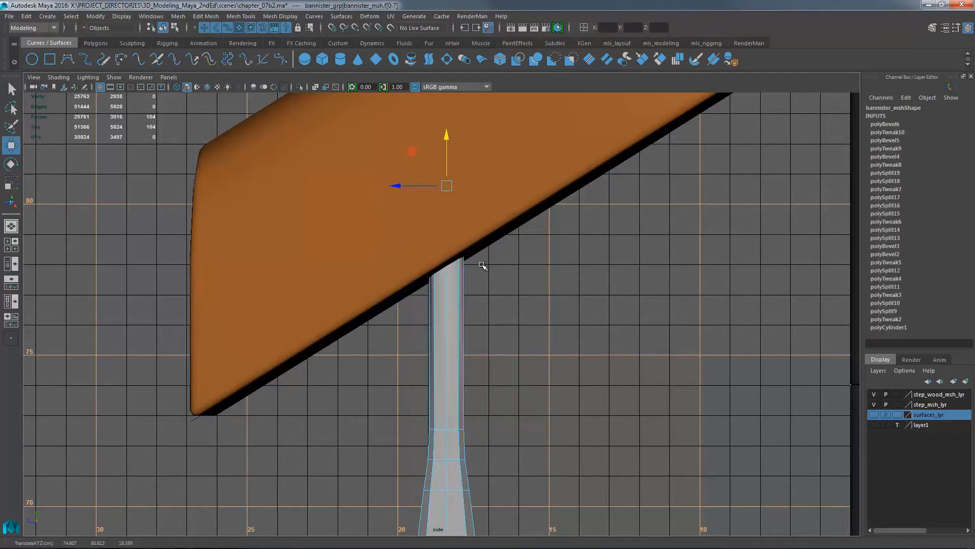
key("F8")
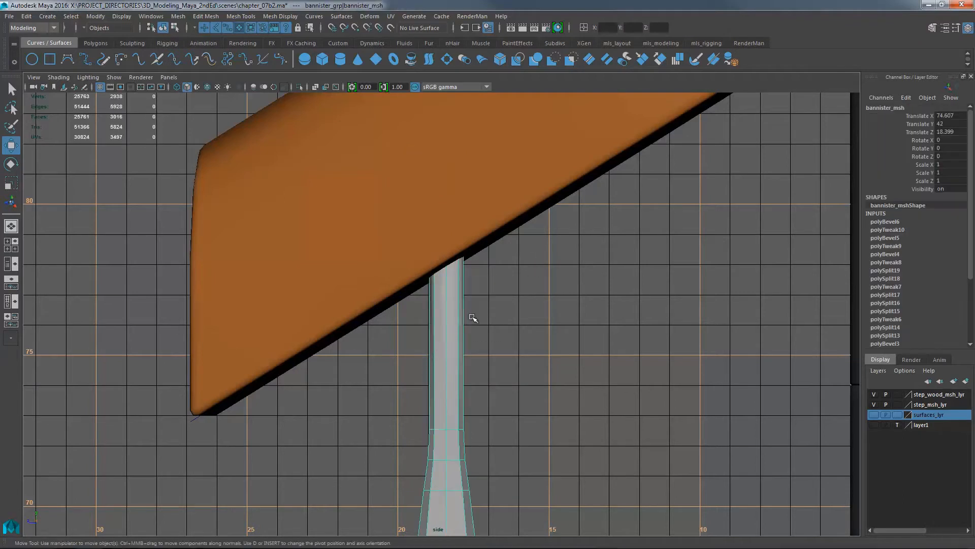
- Try to slice the bannister post with Multi-Cut along the handrail's sloped underside in wireframe display
key("4")
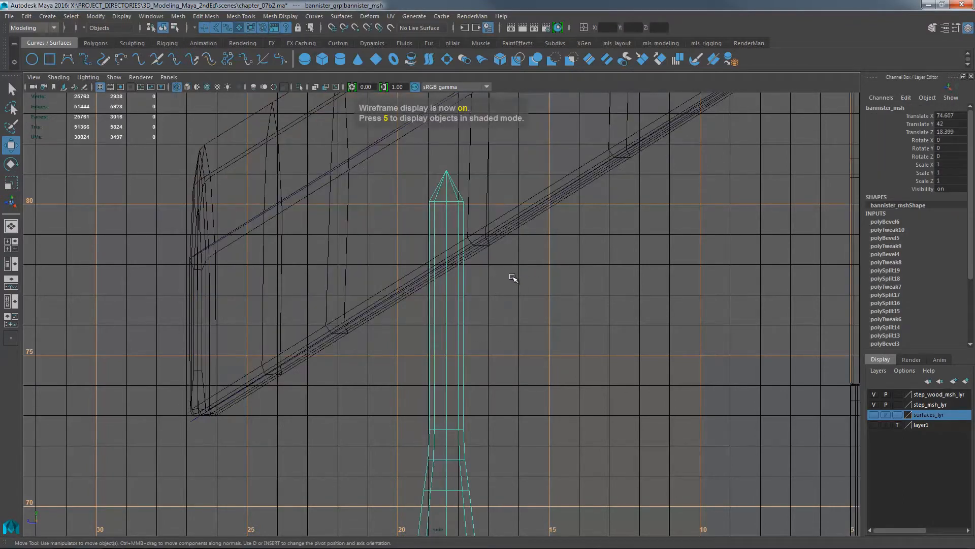
right_click_drag(512, 277, 522, 209, "shift")
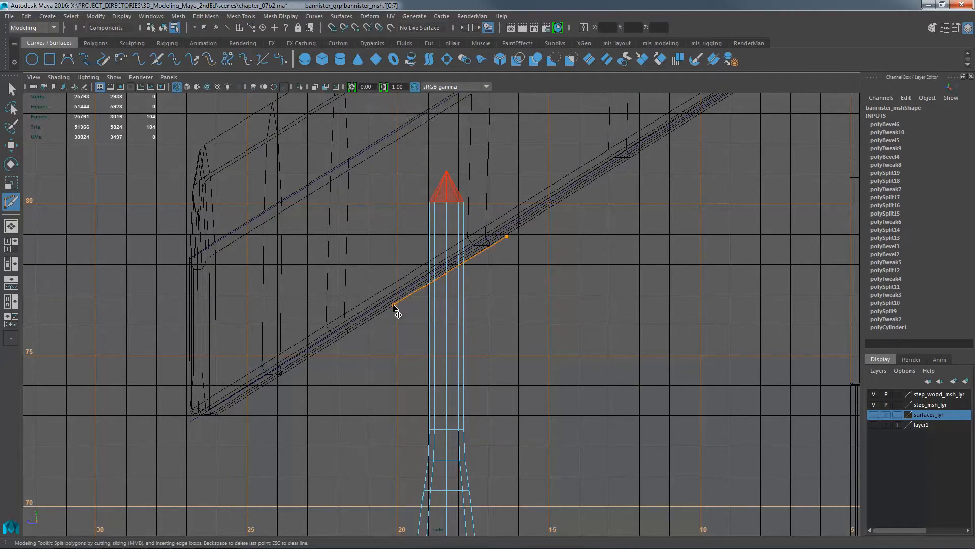
key("Return")
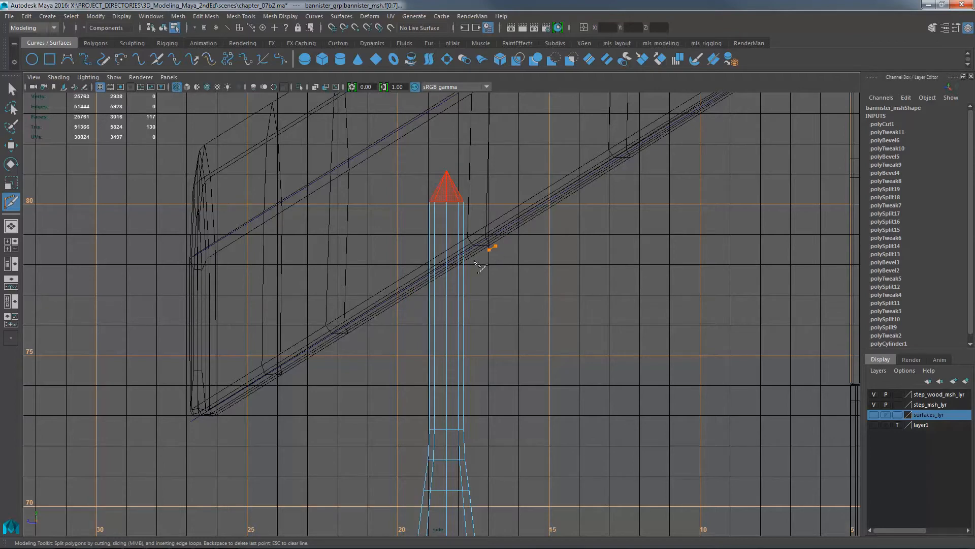
middle_click_drag(403, 306, 512, 233)
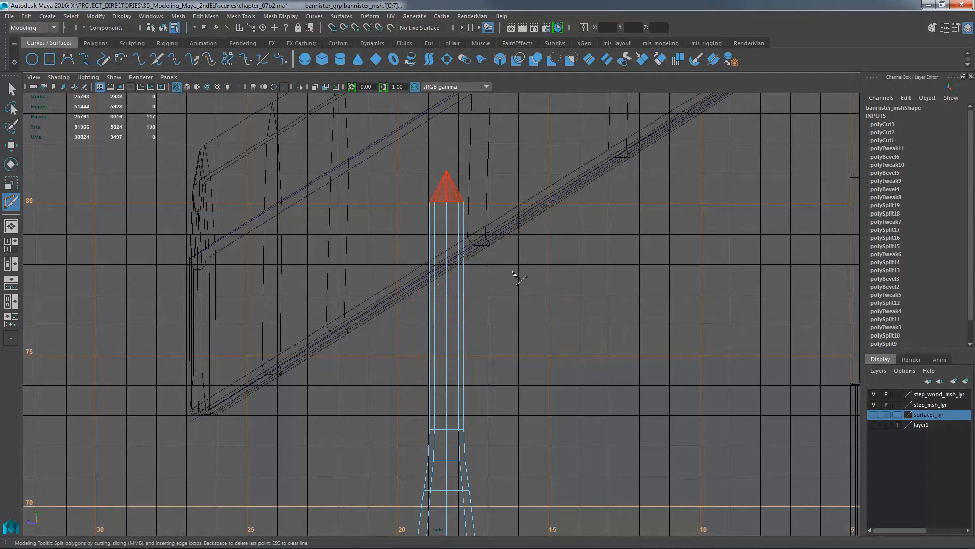
- Save the scene and delete the construction history of the bannister posts
right_click_drag(462, 283, 487, 269, "alt")
key("alt+d")
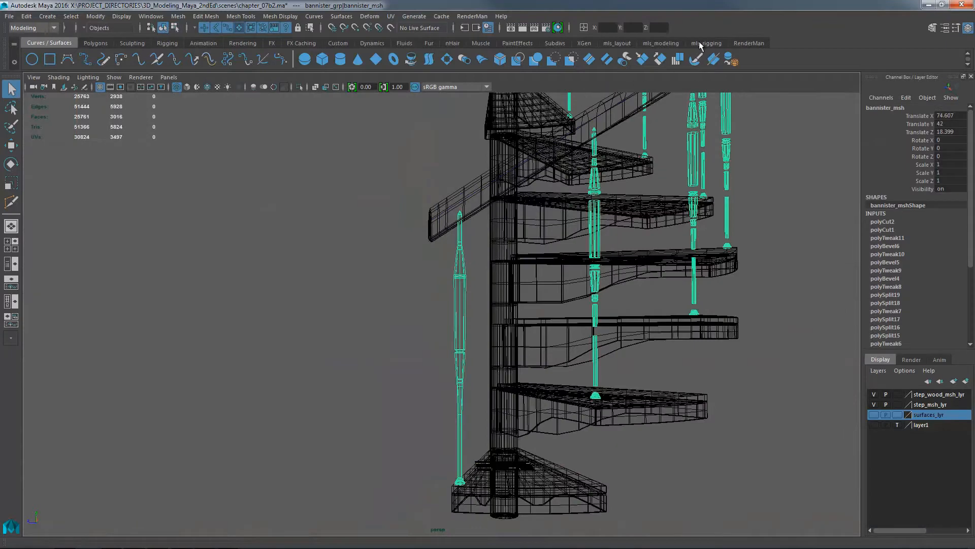
left_click(661, 43)
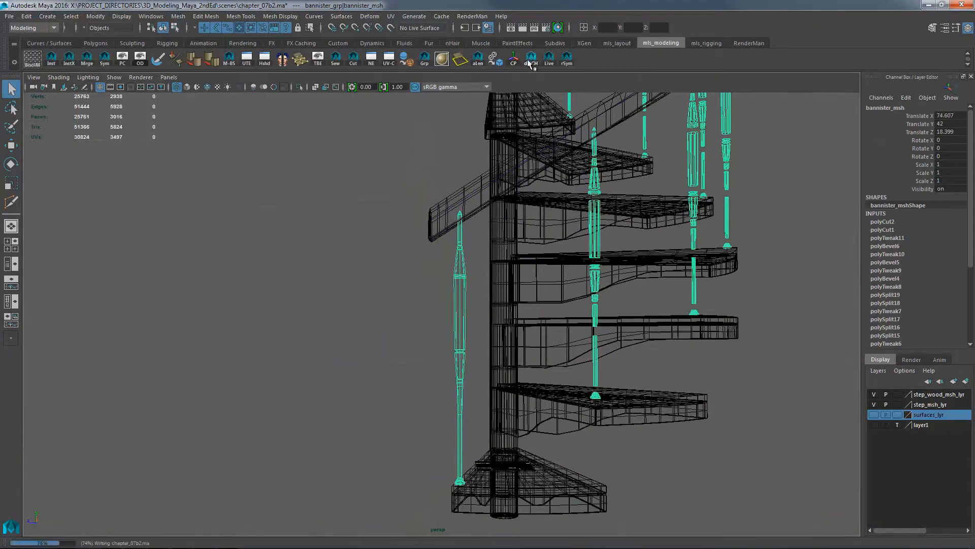
left_click(531, 58)
- Slice the bottom bannister post with Multi-Cut along the handrail's sloped underside in the shaded perspective view
left_click_drag(607, 333, 449, 370, "alt")
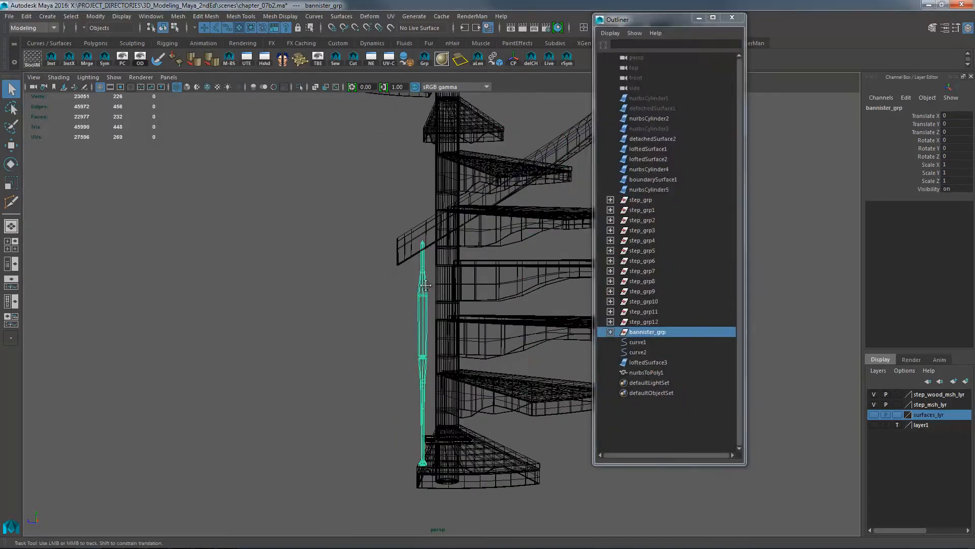
left_click_drag(386, 346, 316, 385, "alt")
key("space")
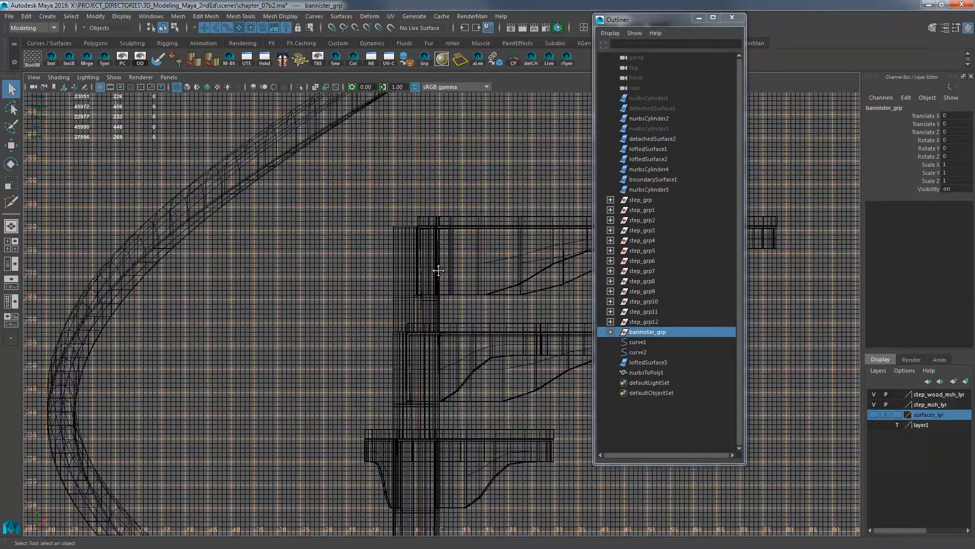
key("space")
left_click_drag(490, 333, 513, 328)
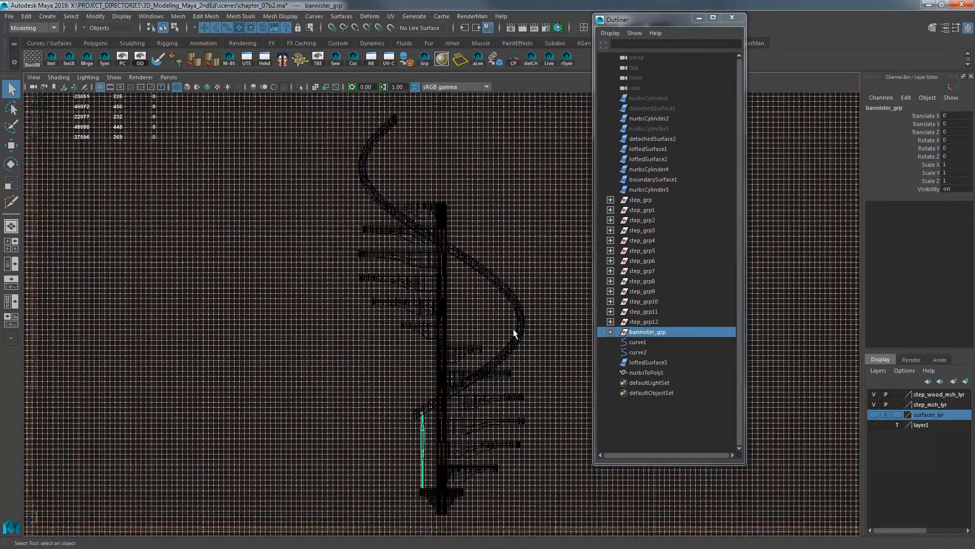
key("5")
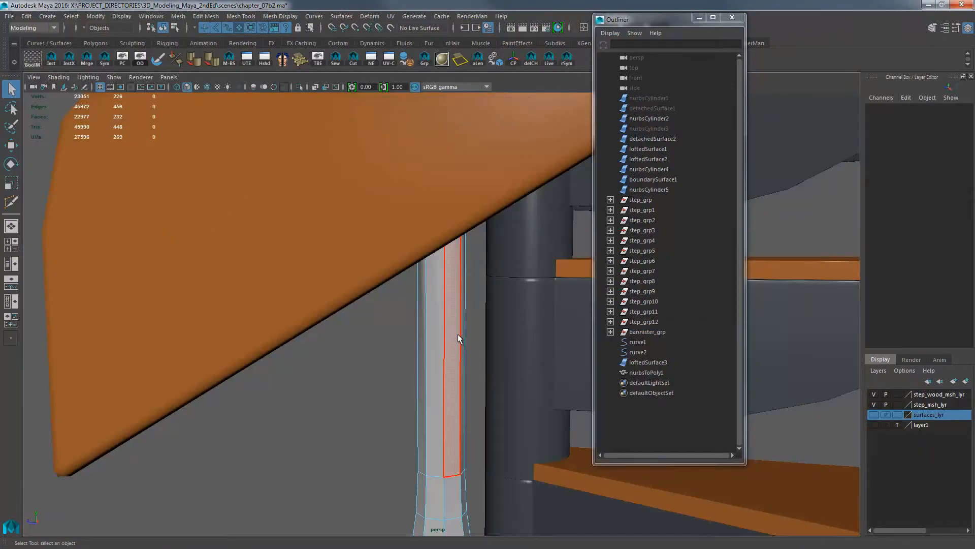
left_click_drag(492, 304, 504, 306, "alt")
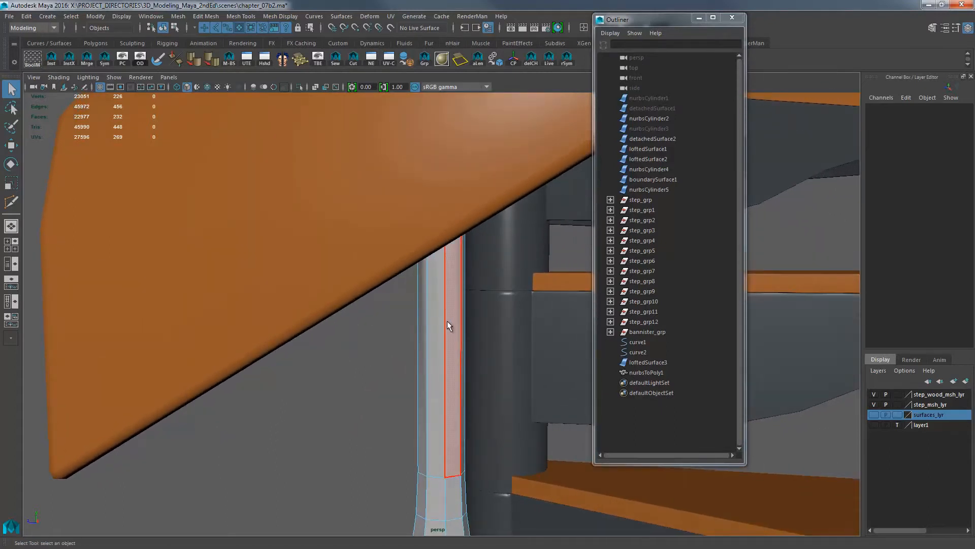
key("y")
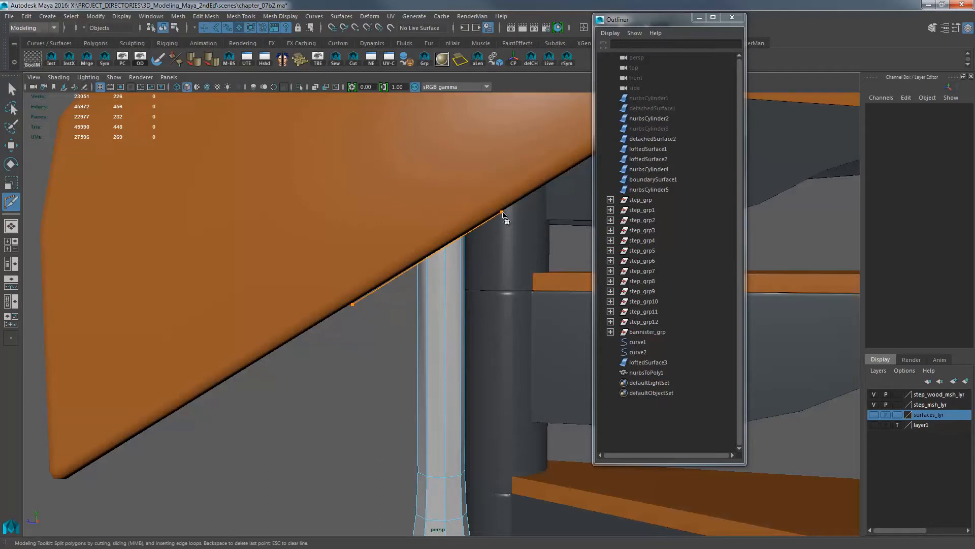
key("Return")
- Delete the bannister post's faces above the slanted slice, including the pointed cap, in the wireframe side view
left_click_drag(492, 268, 523, 289, "alt")
key("space")
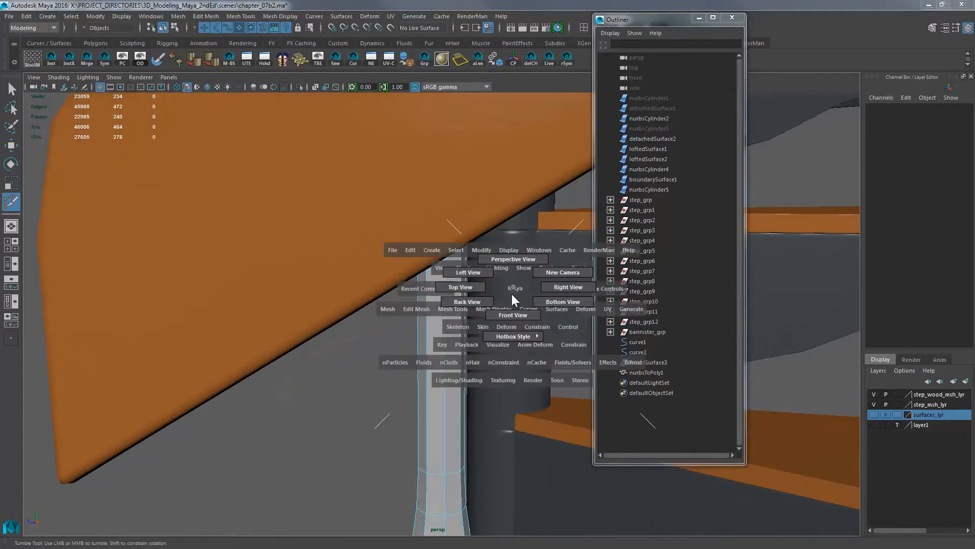
left_click(558, 287)
scroll(430, 304, "up", 5)
key("4")
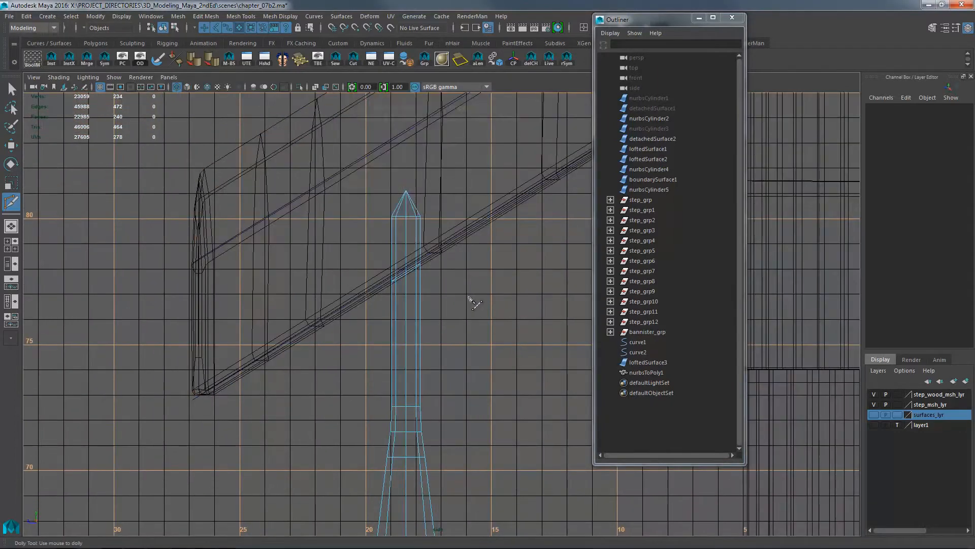
key("q")
key("F11")
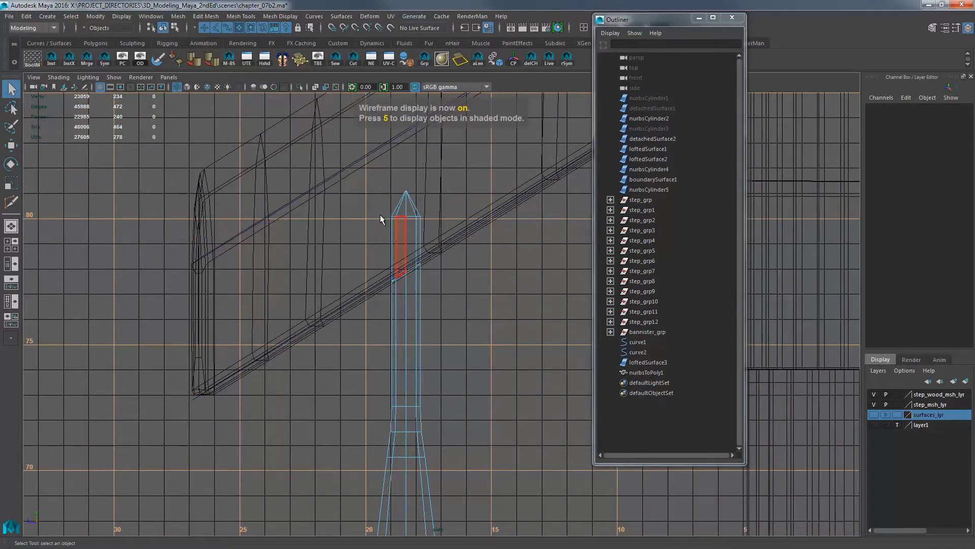
left_click_drag(368, 187, 433, 231)
key("Delete")
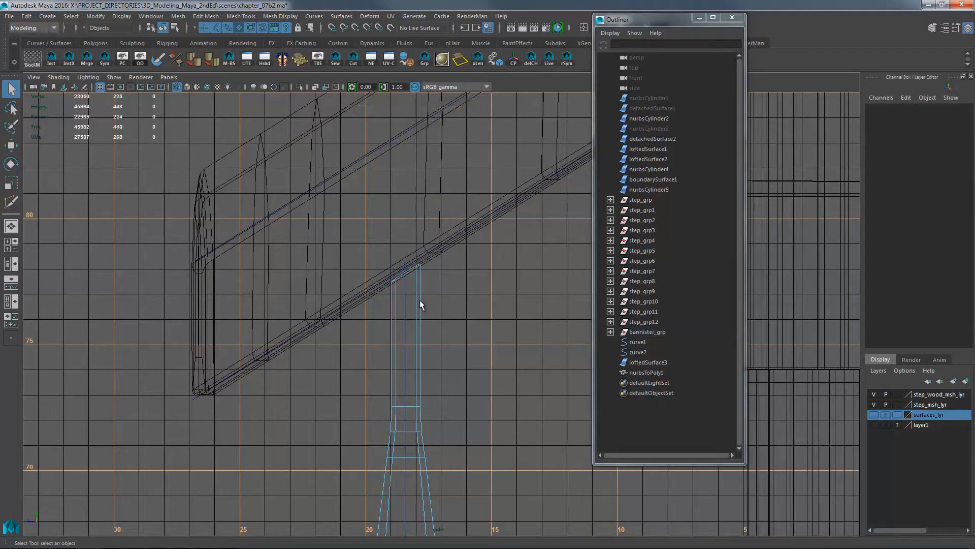
- Select the slanted vertices at the trimmed post's top and raise them slightly into the handrail's underside, restoring shaded display
right_click_drag(416, 294, 359, 245)
left_click_drag(359, 245, 441, 298)
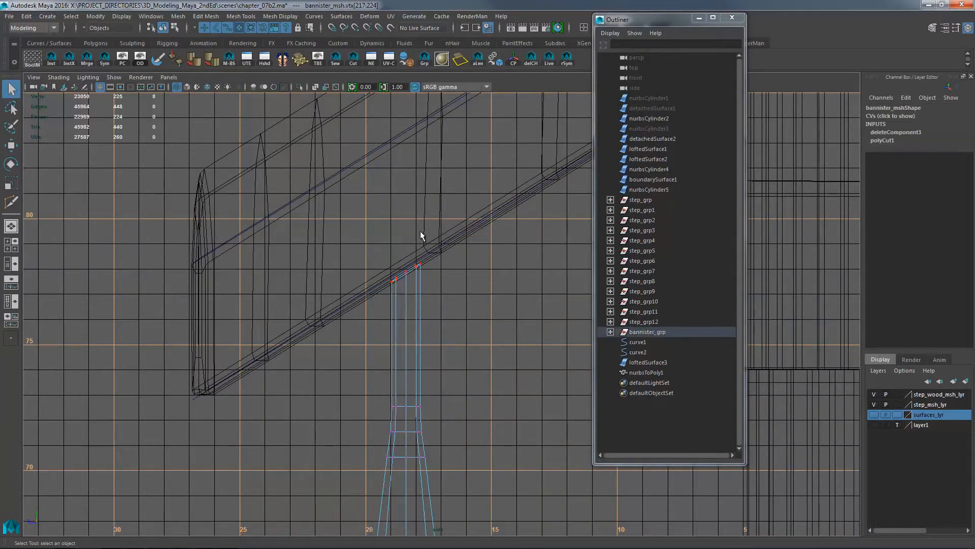
right_click_drag(442, 236, 655, 272, "alt")
middle_click_drag(358, 220, 398, 246, "alt")
key("w")
right_click_drag(398, 250, 431, 251, "alt")
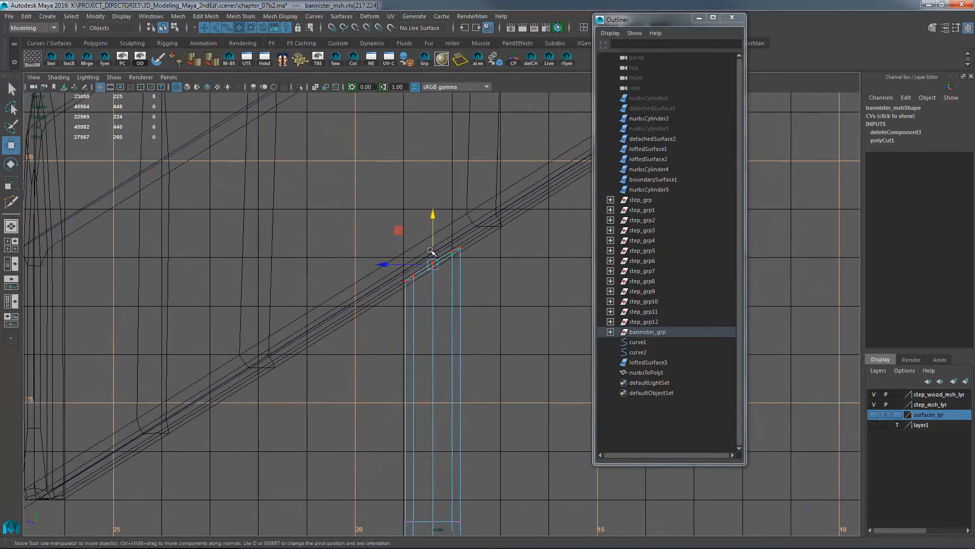
left_click_drag(432, 216, 433, 212)
key("5")
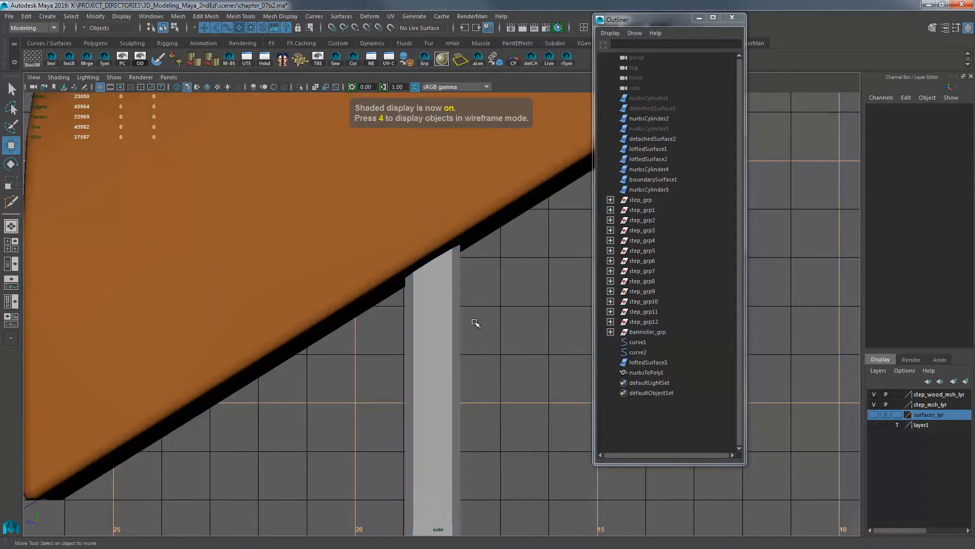
- Select the bannister post as an object and fill the open hole at its trimmed top
key("F8")
left_click(203, 14)
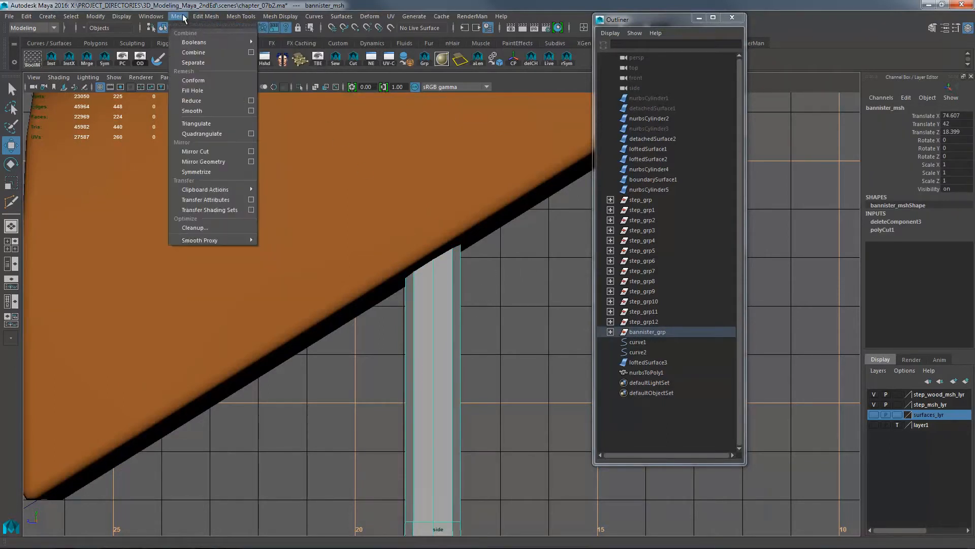
left_click(198, 99)
left_click(457, 320)
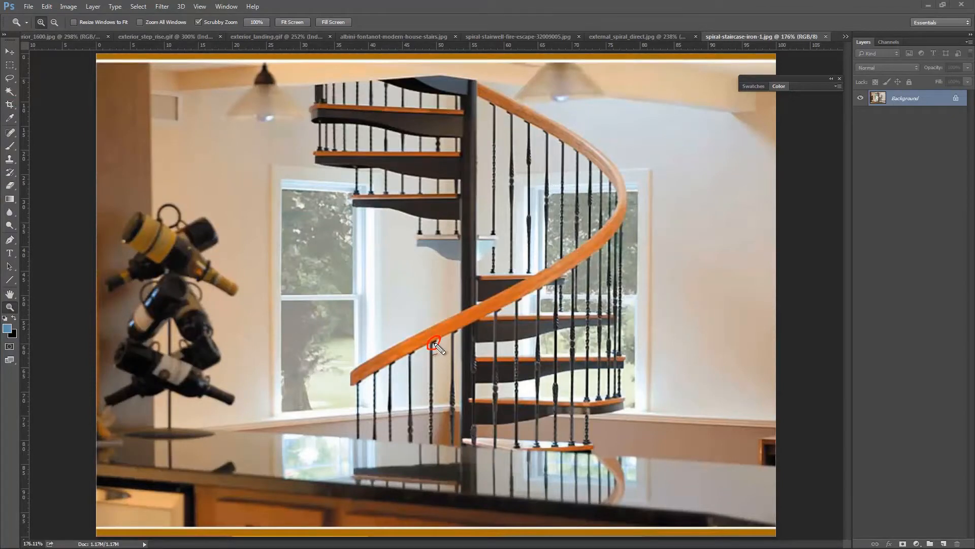
- Examine how the bannister posts are shaped and meet the handrail in Photoshop's staircase reference photo, and return to Maya
left_click_drag(450, 336, 468, 326)
left_click_drag(459, 328, 466, 333)
left_click_drag(405, 358, 360, 376)
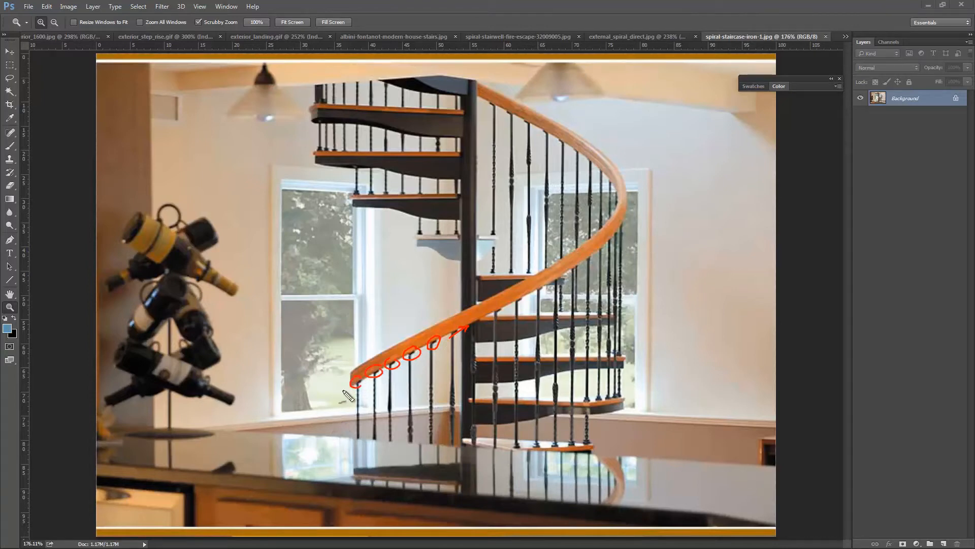
key("Escape")
key("alt+Tab")
key("alt+Tab")
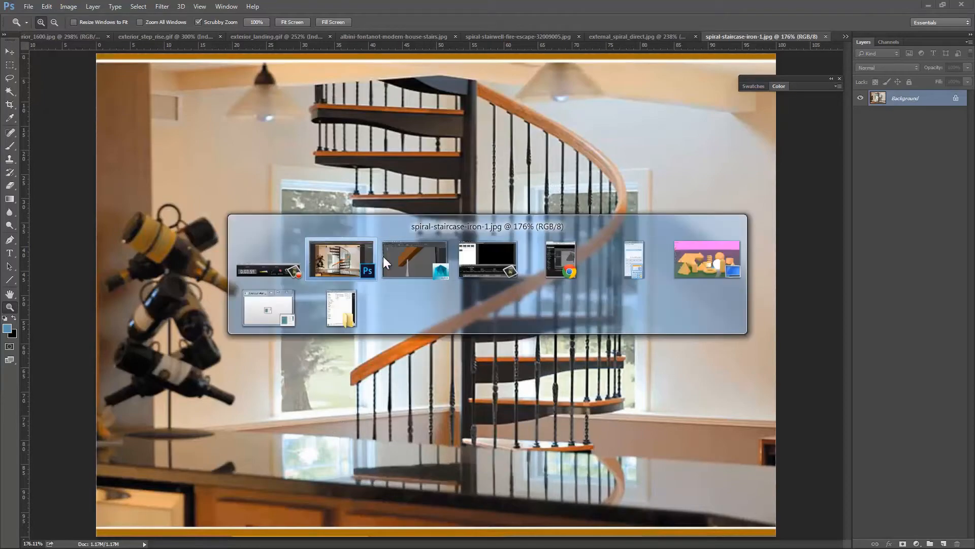
left_click_drag(605, 321, 550, 344, "alt")
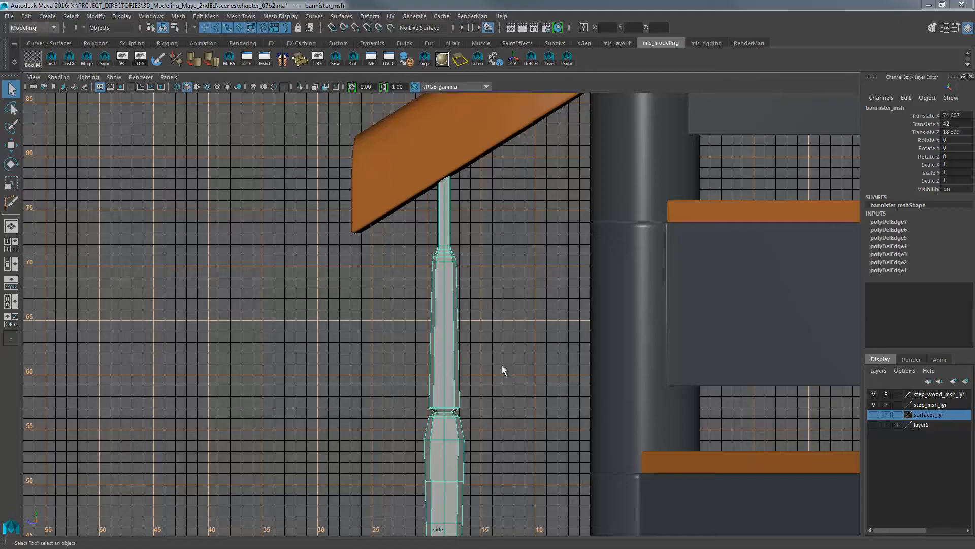
key("alt+Tab")
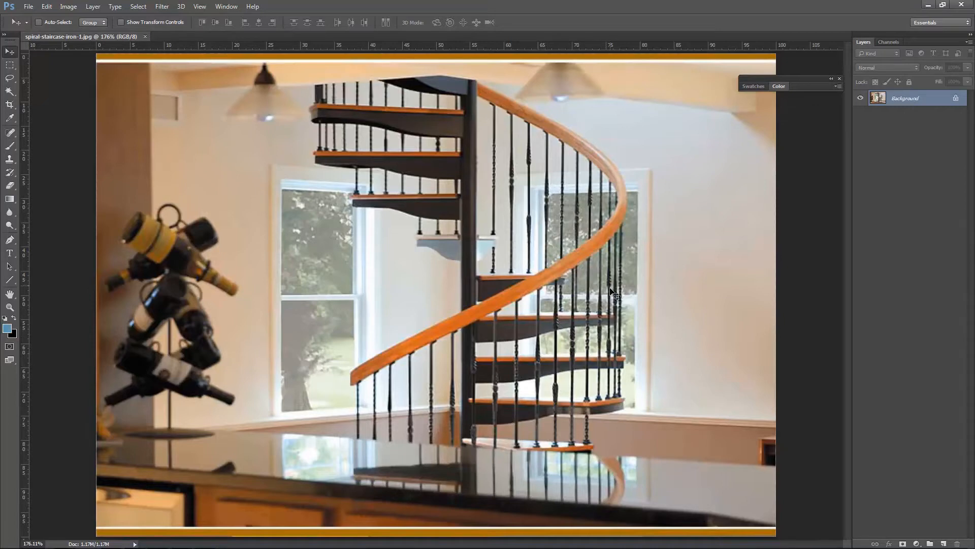
key("alt+Tab")
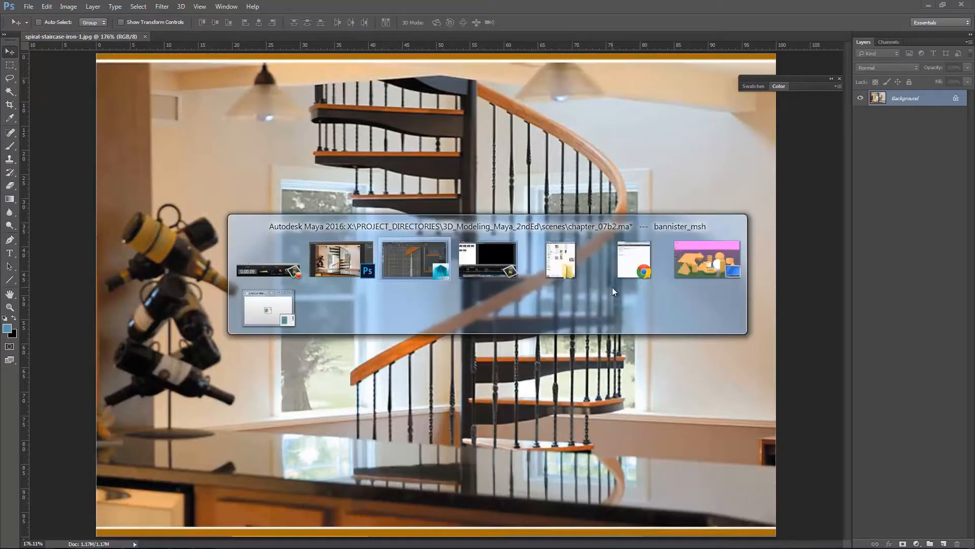
left_click(424, 259)
- Delete the horizontal edge loop just below the shoulder of the bannister post's long tapered upper section
middle_click_drag(471, 311, 489, 272, "alt")
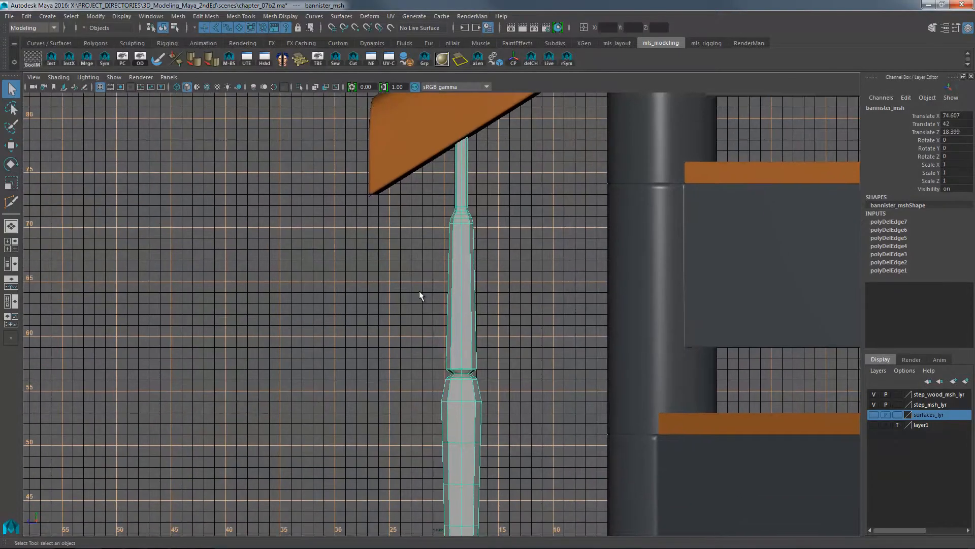
right_click_drag(419, 291, 665, 334, "alt")
key("alt")
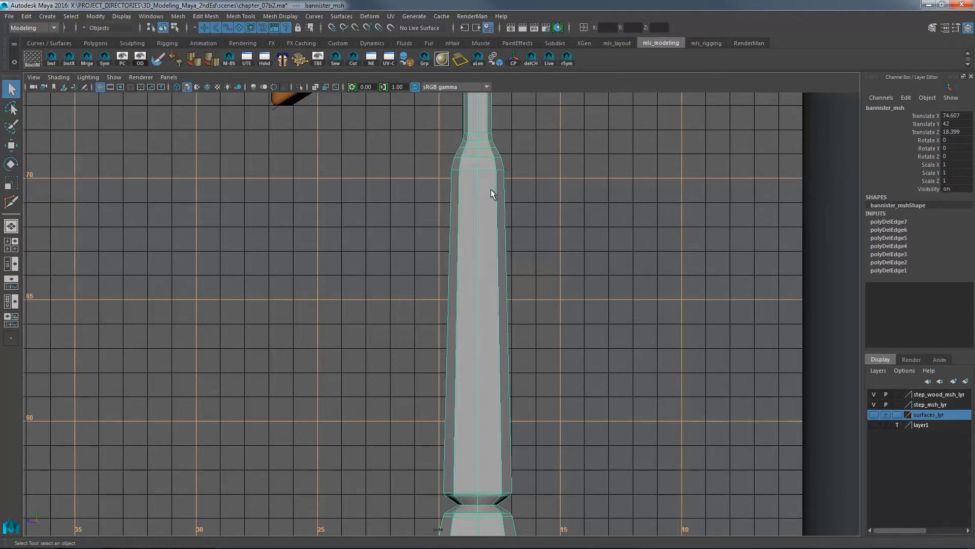
right_click_drag(486, 200, 491, 173)
key("y")
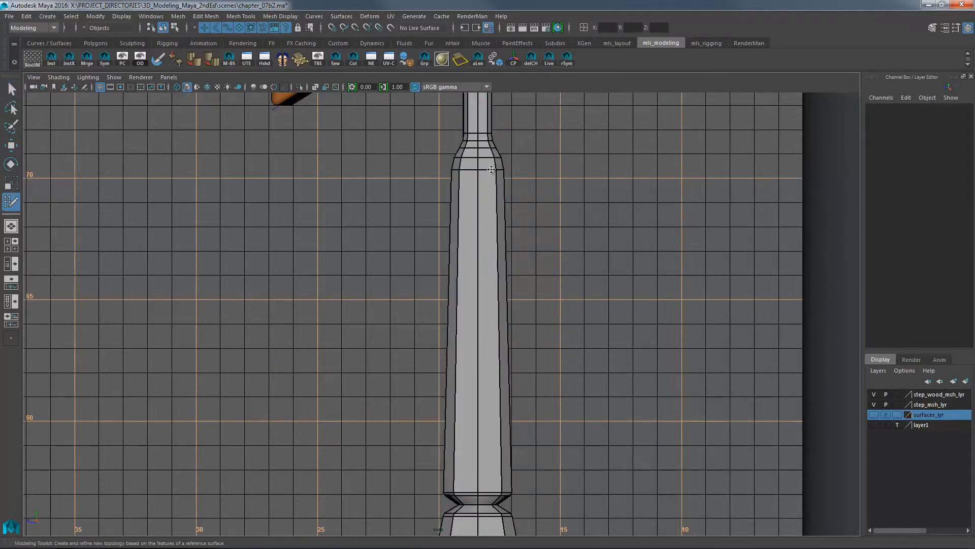
key("F8")
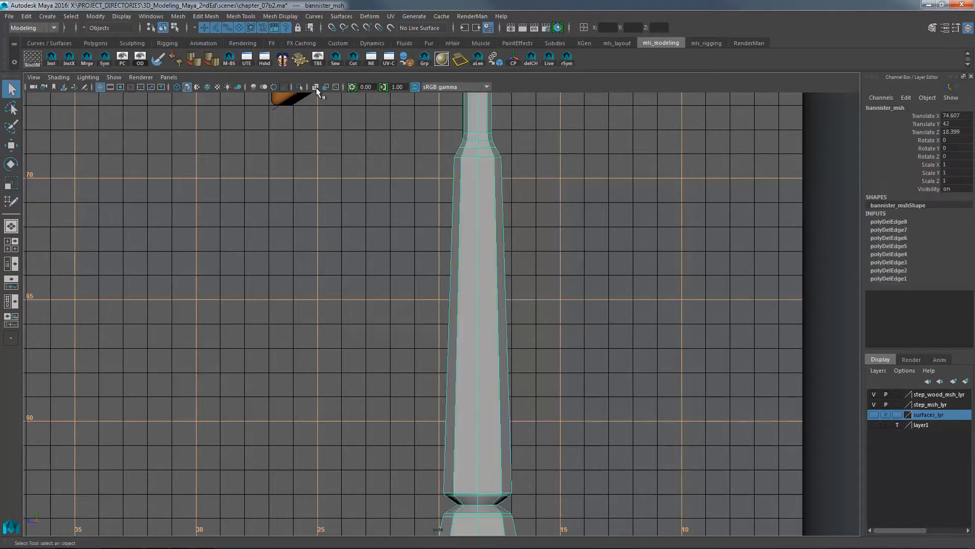
- Insert 10 evenly spaced edge loops along the post's tapered upper section with the Insert Edge Loop tool
left_click(252, 16)
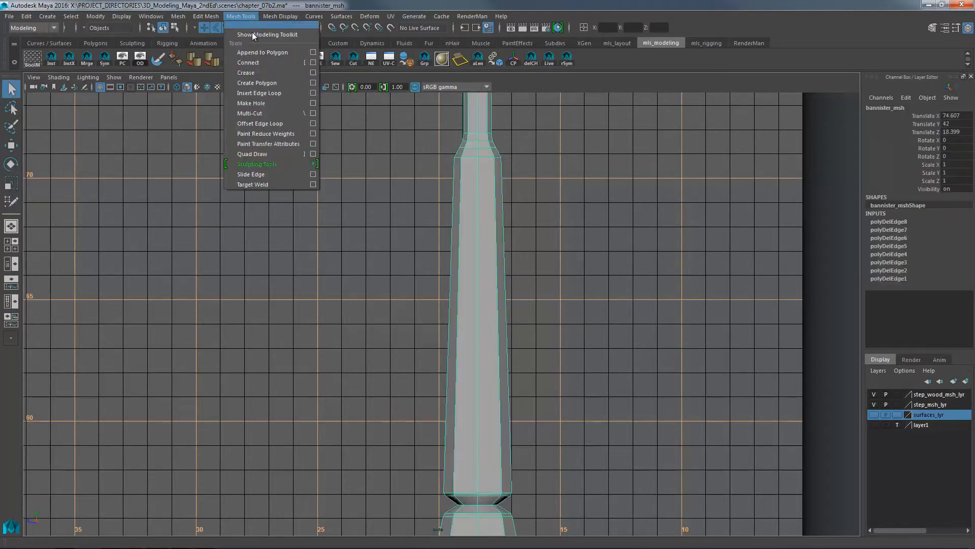
left_click(313, 93)
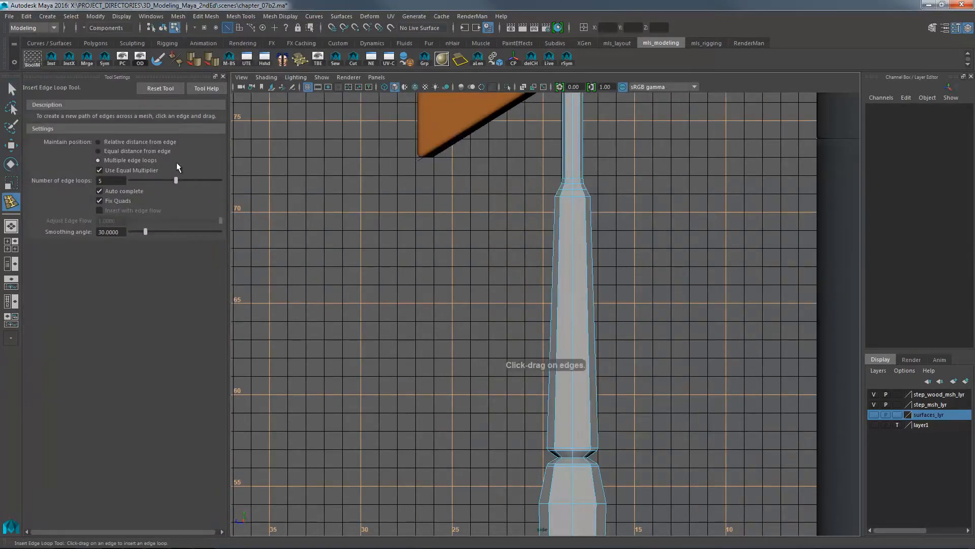
left_click(577, 318)
left_click_drag(576, 319, 577, 319)
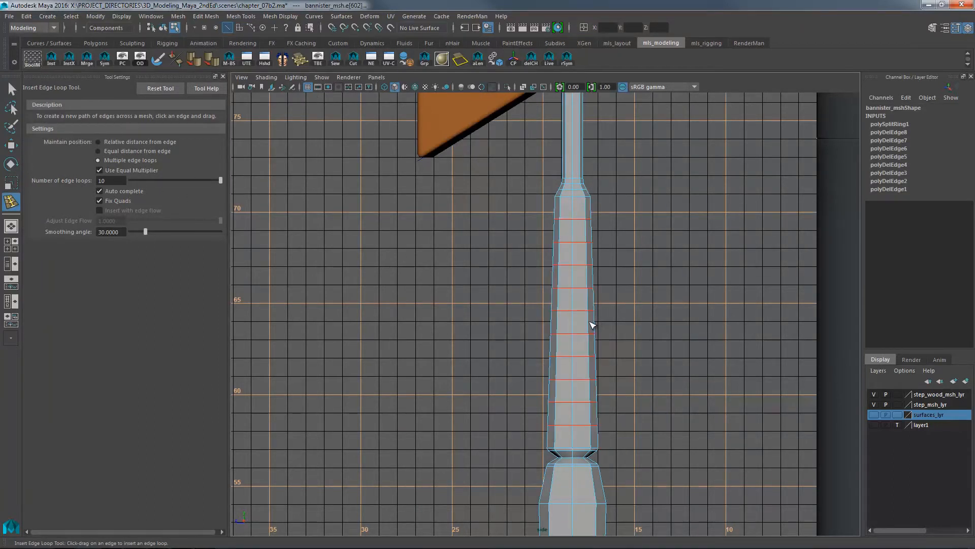
- Add a centred edge loop between each pair of neighbouring loops on the tapered section with Multi-Cut
key("ctrl+shift+x")
middle_click(574, 214, "ctrl")
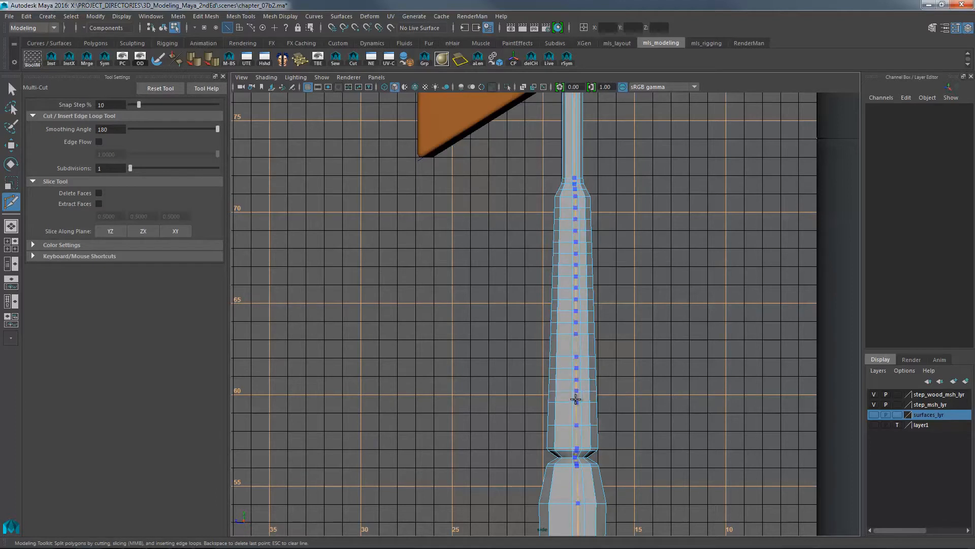
middle_click(577, 409, "ctrl")
middle_click(577, 432, "ctrl")
key("q")
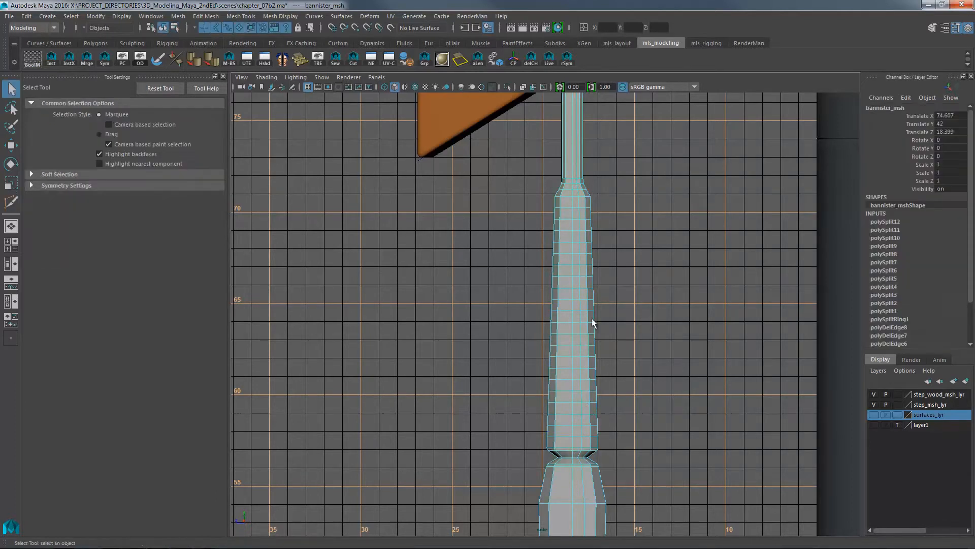
- Select all faces of the subdivided tapered section and apply a nonlinear Twist deformer to them
right_click_drag(584, 321, 577, 361)
left_click_drag(539, 196, 622, 445)
middle_click_drag(643, 242, 622, 251, "alt")
right_click_drag(623, 251, 681, 284, "alt")
middle_click_drag(582, 374, 598, 319, "alt")
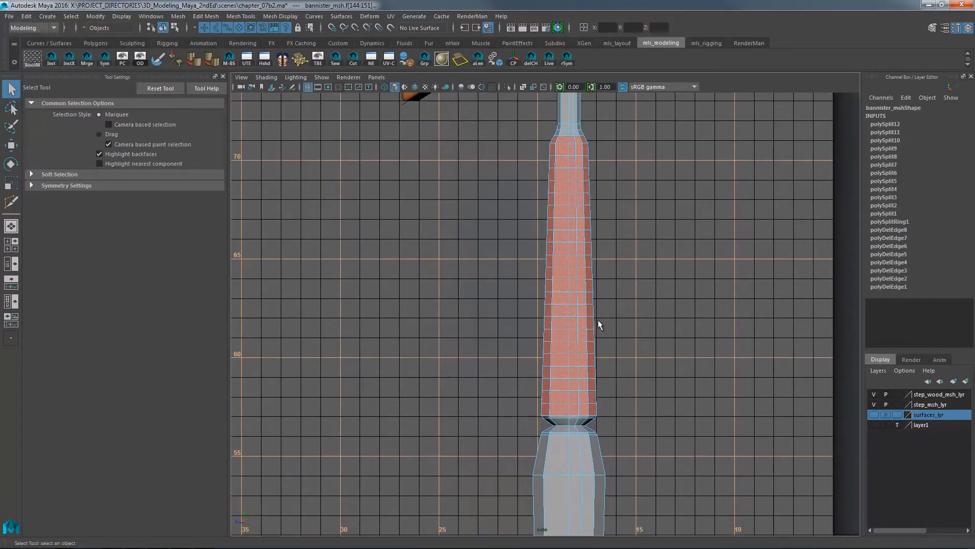
middle_click_drag(522, 327, 515, 344, "alt")
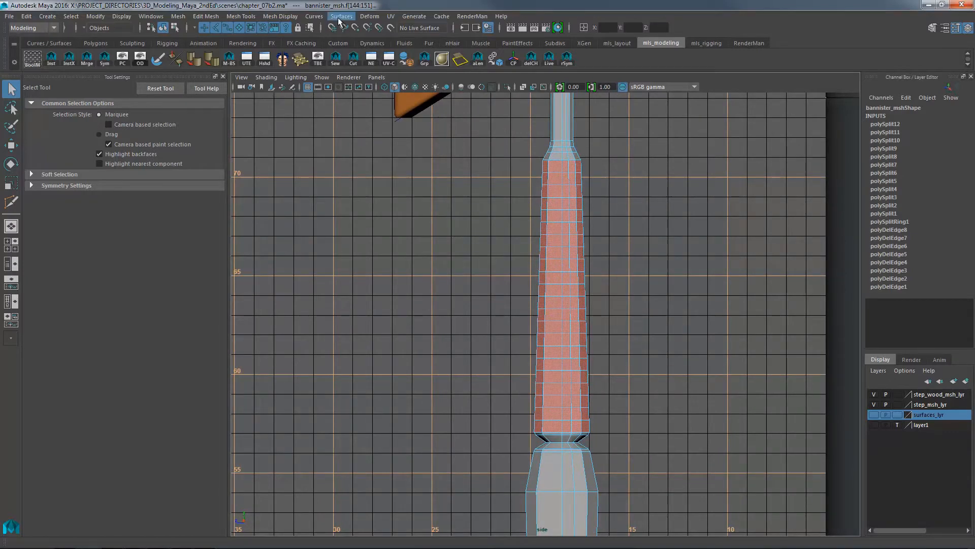
left_click(370, 16)
mouse_move(454, 145)
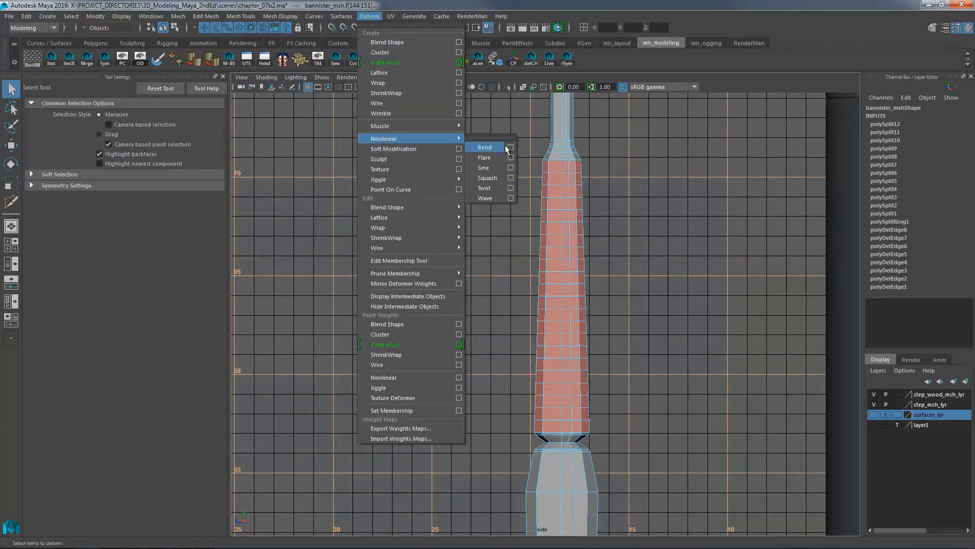
left_click(496, 188)
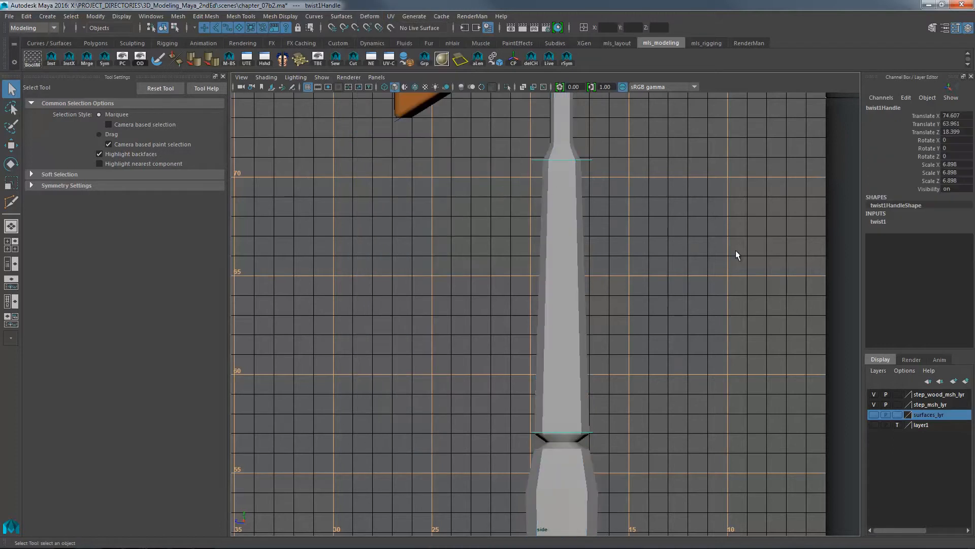
- Set the Twist deformer's End Angle to 360
middle_click_drag(735, 250, 696, 232, "alt")
left_click(878, 221)
middle_click_drag(792, 263, 779, 262, "alt")
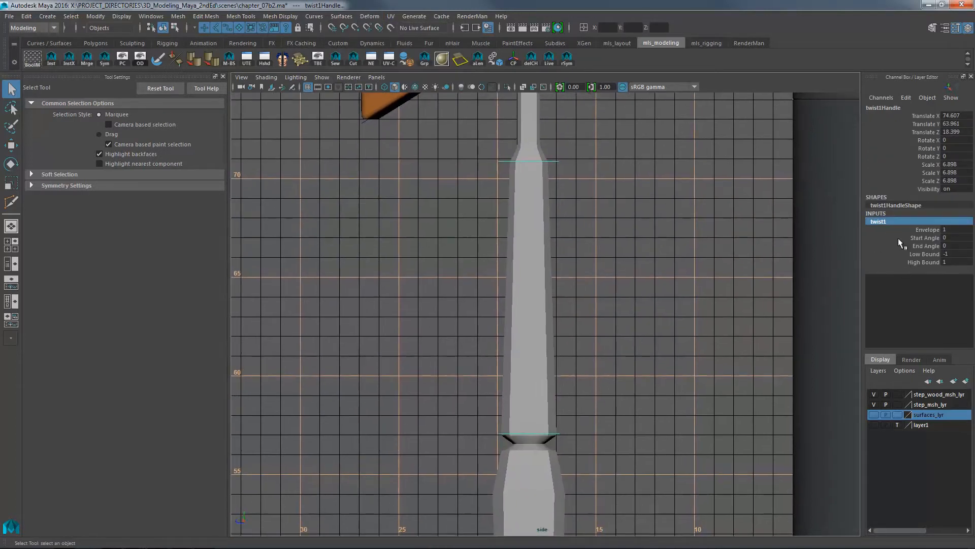
left_click(926, 245)
left_click(953, 244)
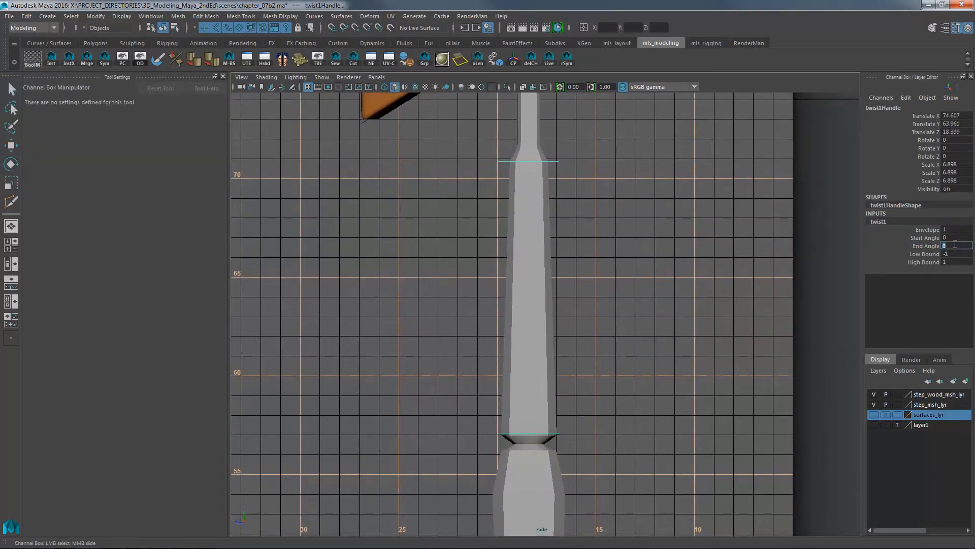
type("360")
key("Return")
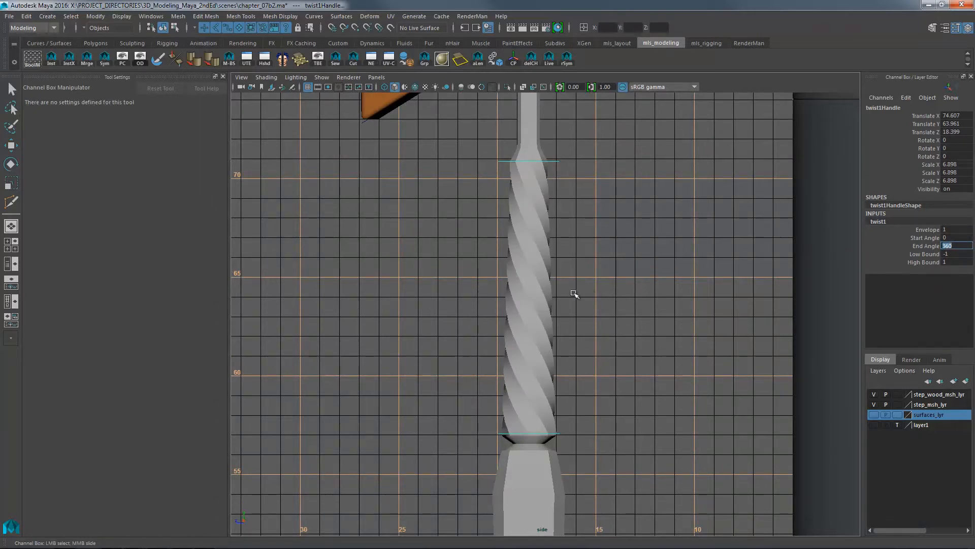
- Select the twisted bannister post's mesh and switch it to edge selection
right_click_drag(551, 298, 570, 283)
left_click(543, 300)
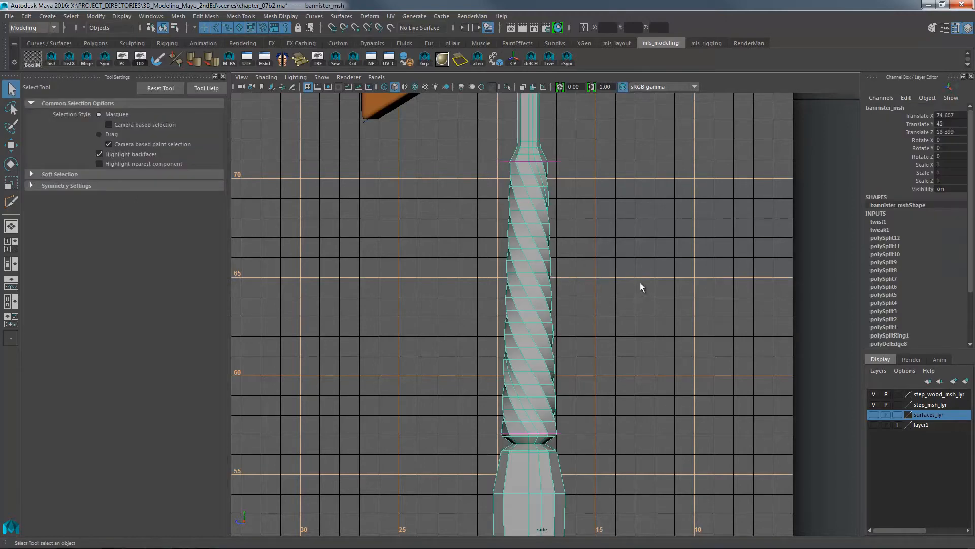
scroll(640, 282, "down", 1)
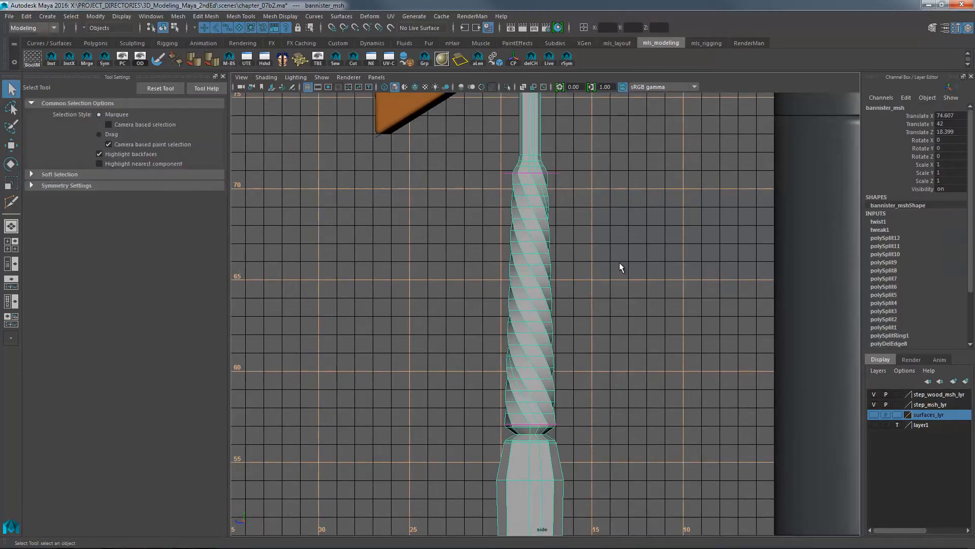
left_click(568, 235)
key("f")
scroll(609, 247, "up", 2)
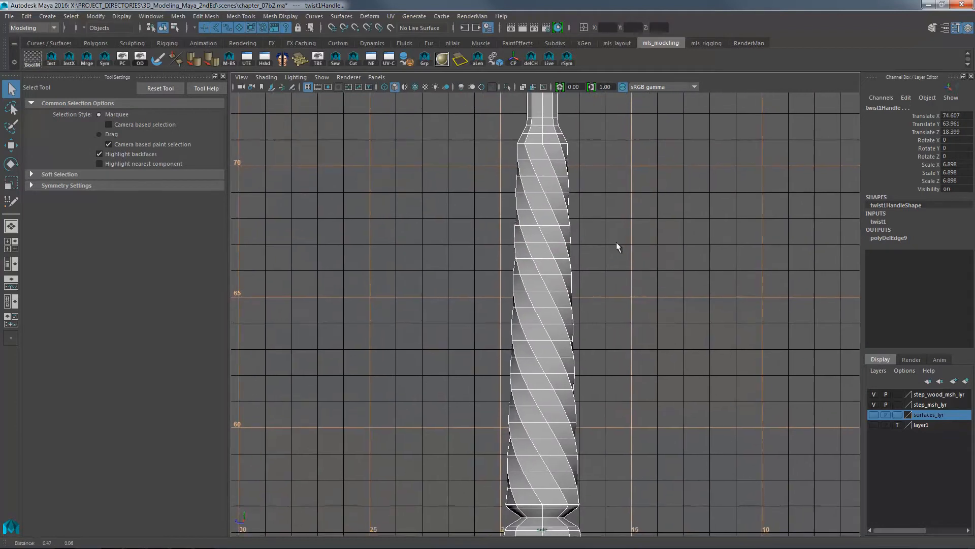
right_click_drag(529, 185, 533, 159)
left_click(529, 157)
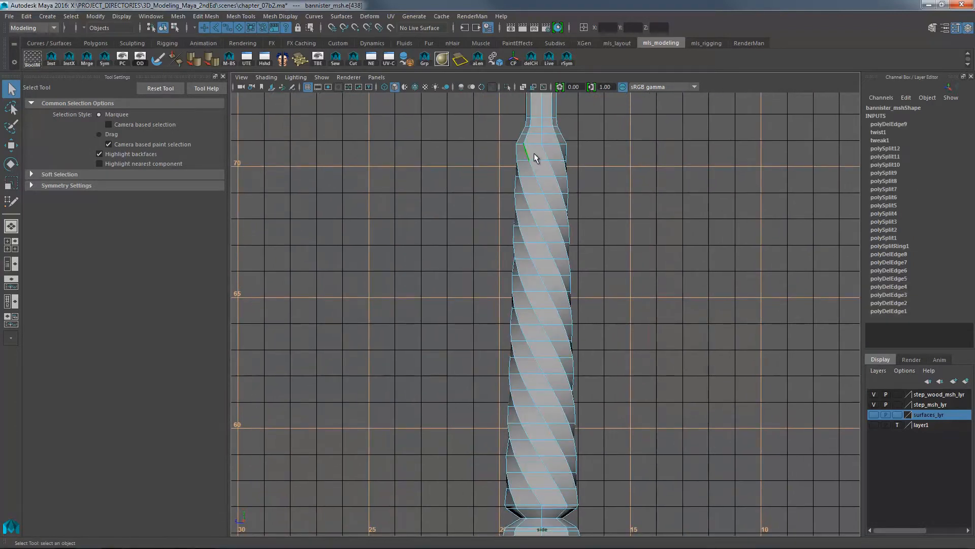
- Select one spiral edge line on the post, limited to the twisted section between its upper and lower ends
double_click(539, 186)
middle_click_drag(552, 203, 569, 228, "alt")
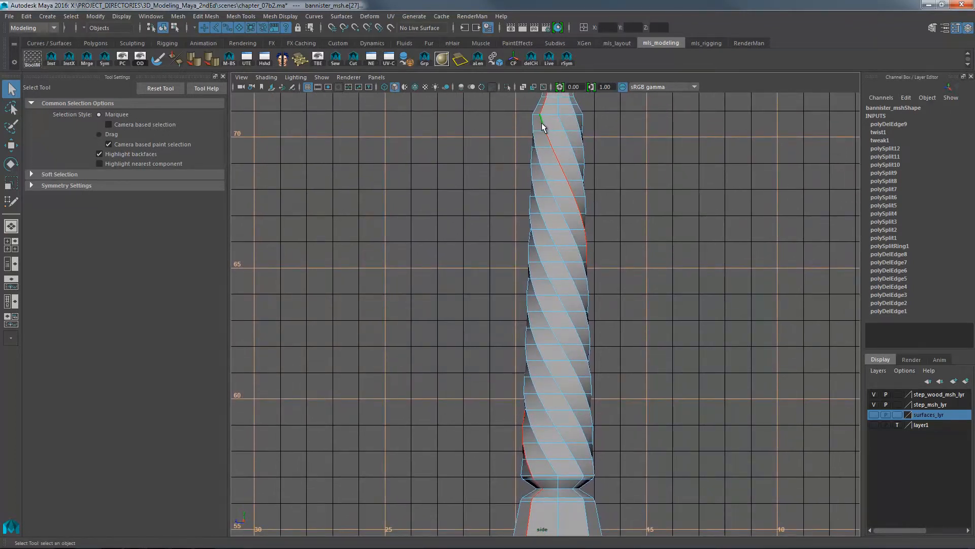
left_click(492, 459)
left_click(529, 469)
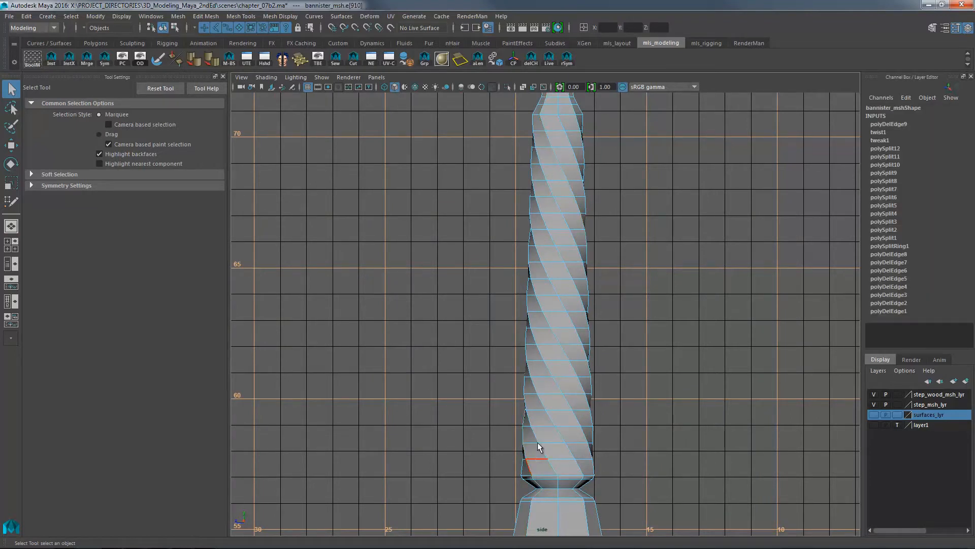
double_click(568, 131)
double_click(530, 470)
left_click(531, 465)
double_click(533, 460)
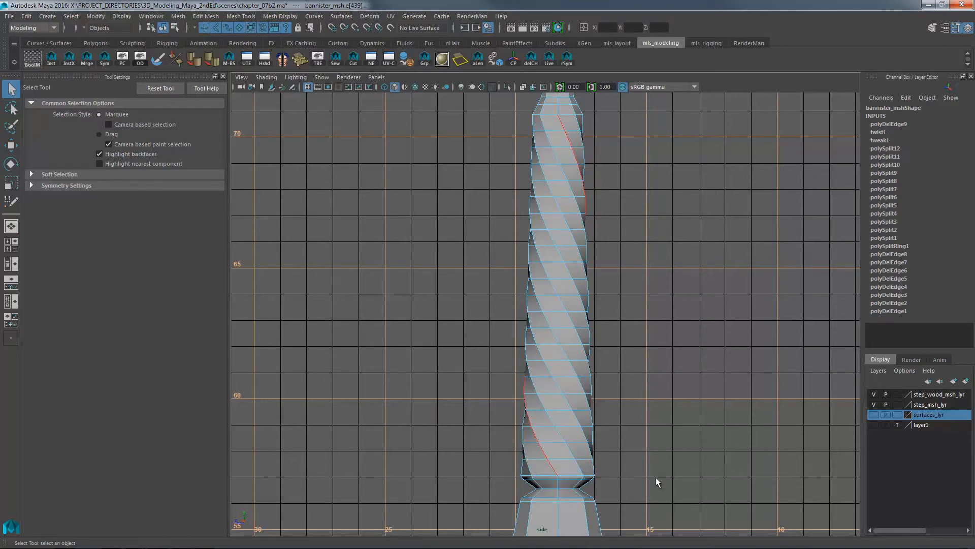
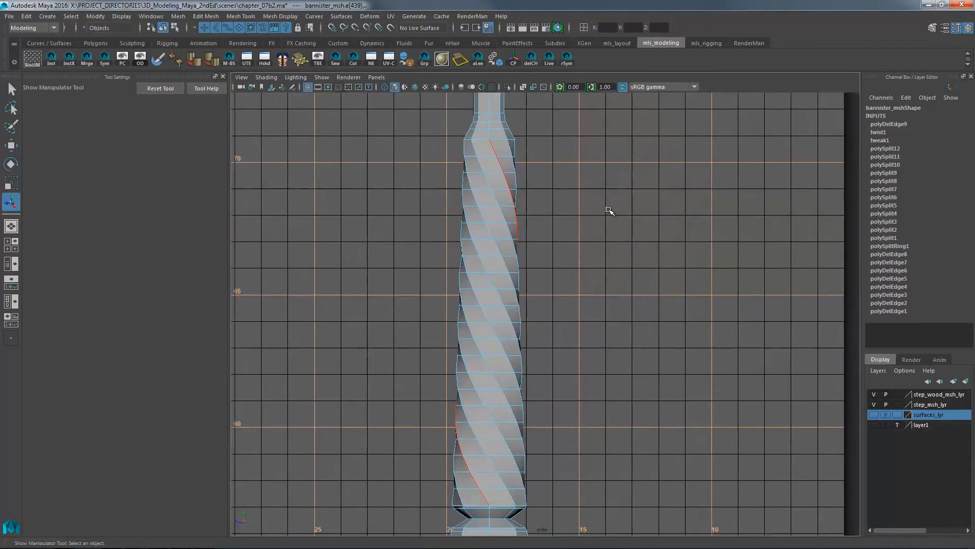
middle_click_drag(609, 210, 609, 199, "alt")
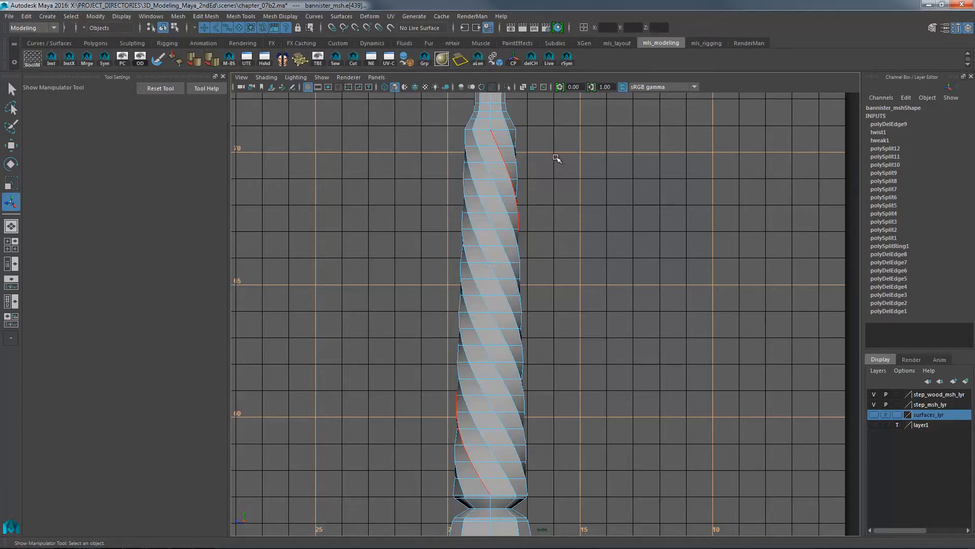
- Apply a Transform to the selected spiral edges and set Local Translate Z to -0.44, carving a groove into the twist
left_click(240, 17)
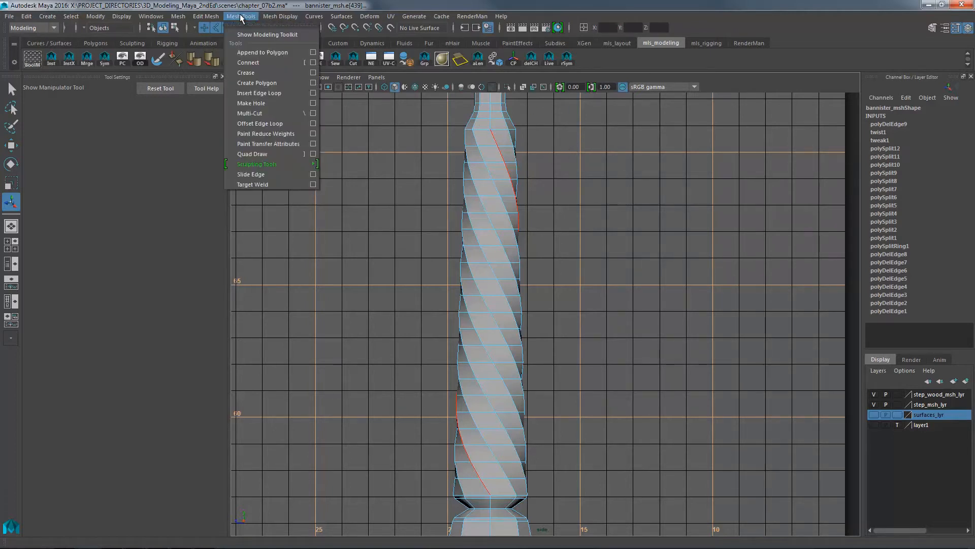
mouse_move(271, 18)
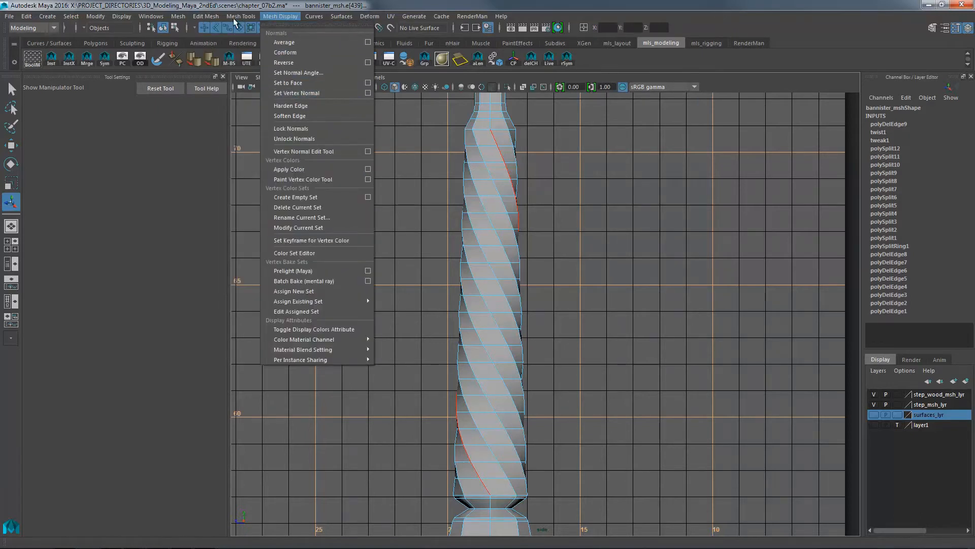
left_click(224, 134)
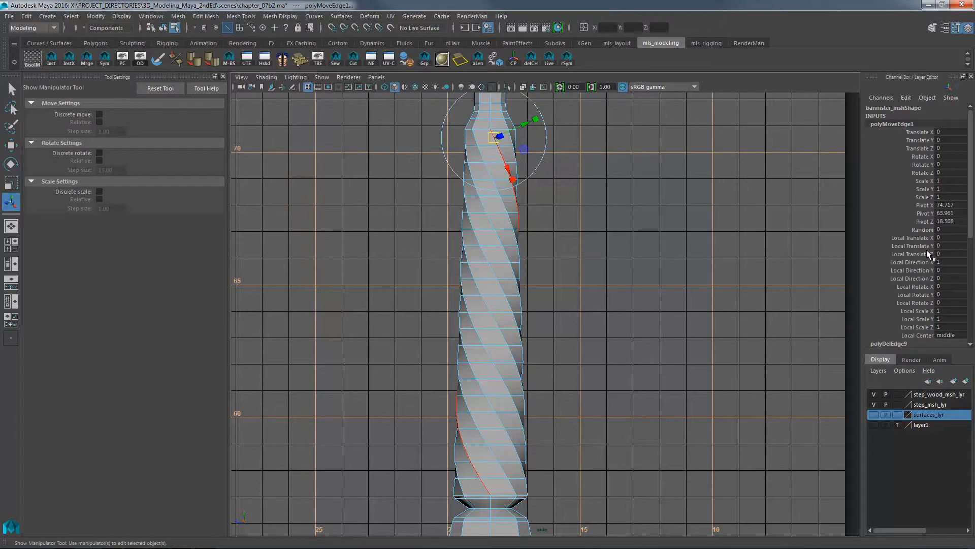
left_click(914, 254)
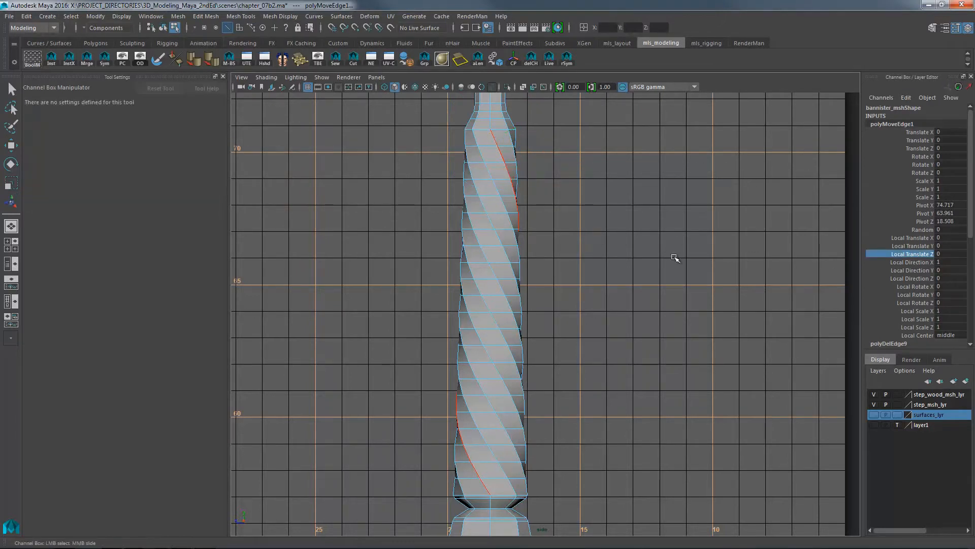
middle_click_drag(672, 259, 622, 248)
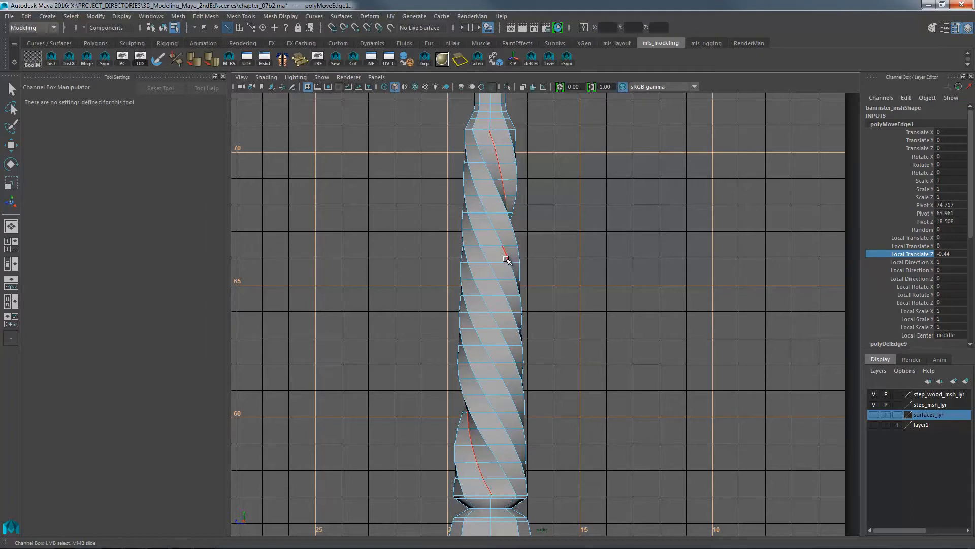
- Select another spiral edge line along the twisted section, push it inward in local Z with Transform, and clear the selection
key("t")
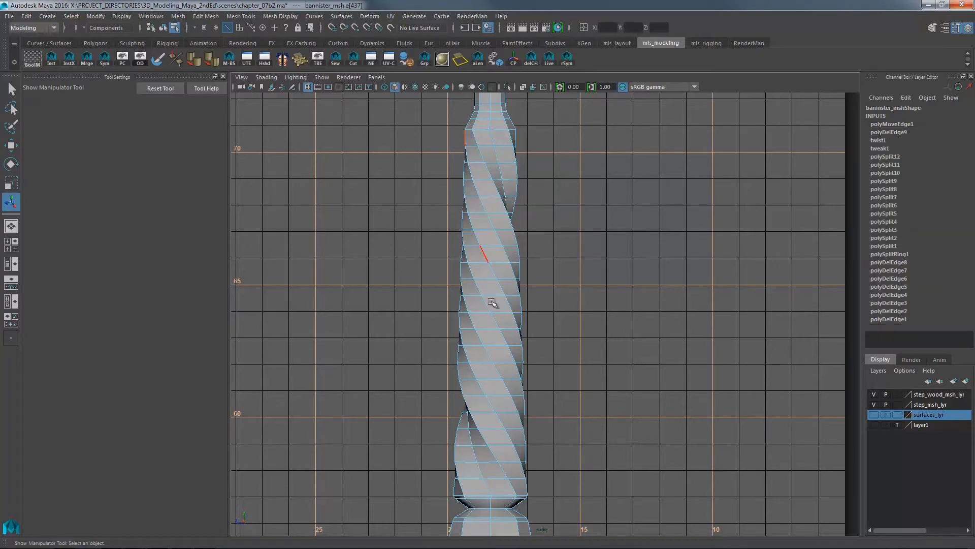
left_click(528, 483)
double_click(528, 480)
key("space")
left_click_drag(280, 199, 282, 220)
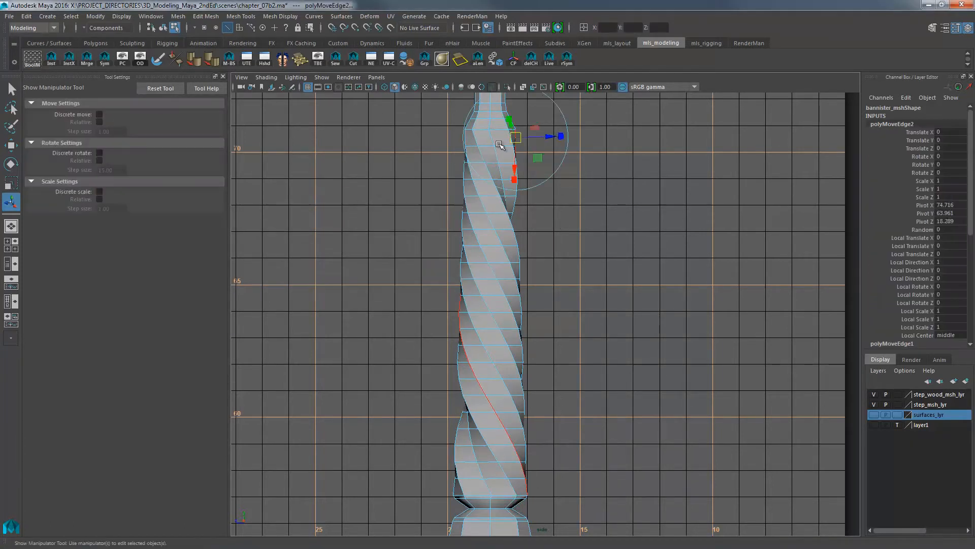
left_click_drag(549, 136, 541, 138)
key("q")
left_click(568, 188)
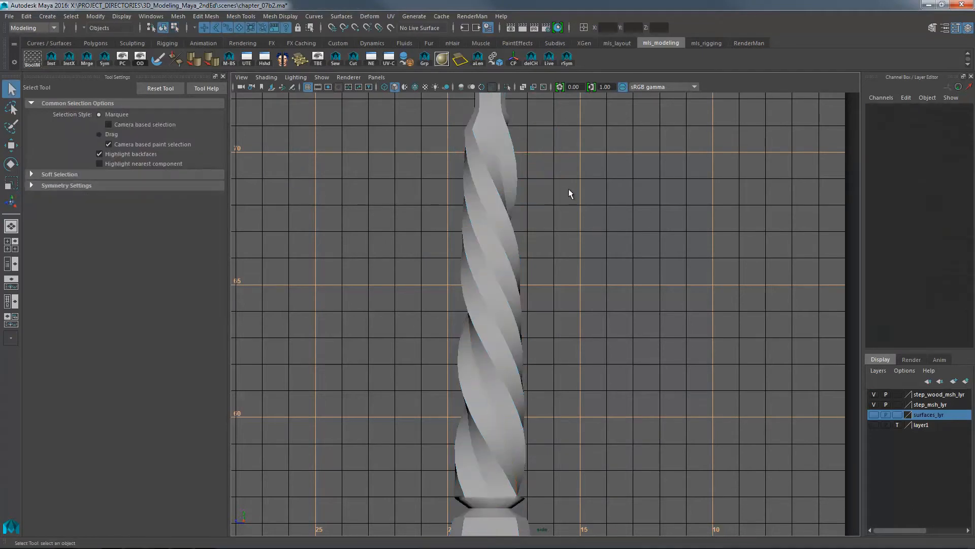
- Examine the grooved post and the joint between its top and the underside of the handrail from several angles
scroll(464, 224, "down", 3)
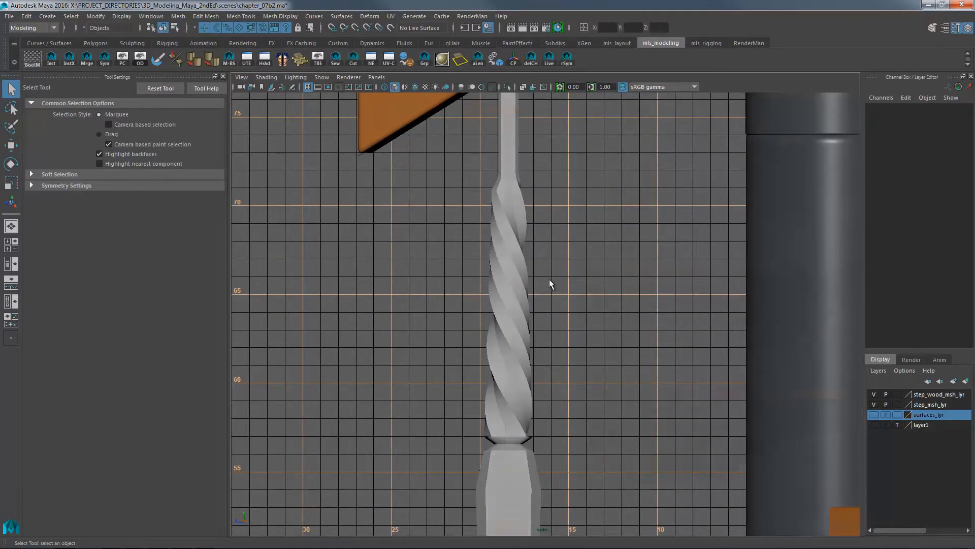
scroll(549, 279, "down", 5)
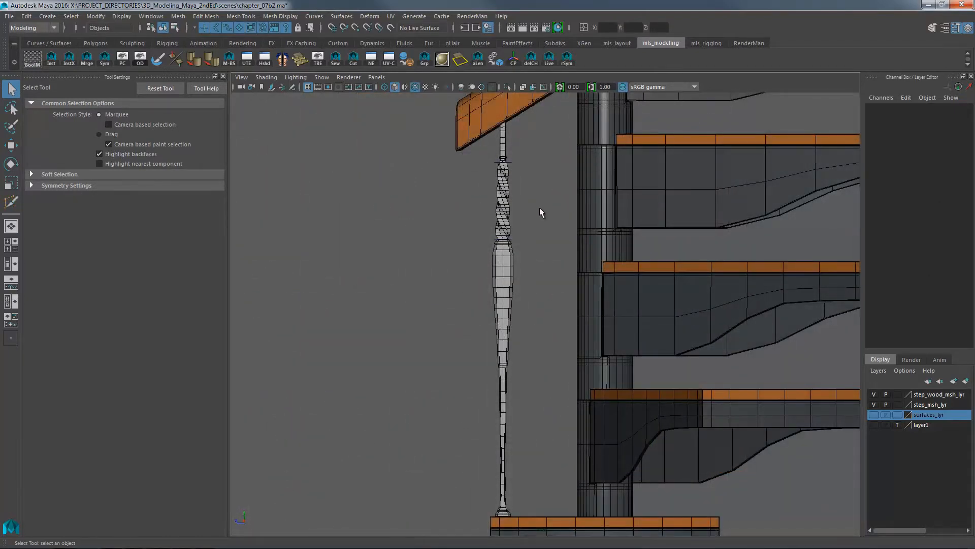
middle_click_drag(541, 167, 555, 214, "alt")
right_click_drag(555, 214, 665, 224, "alt")
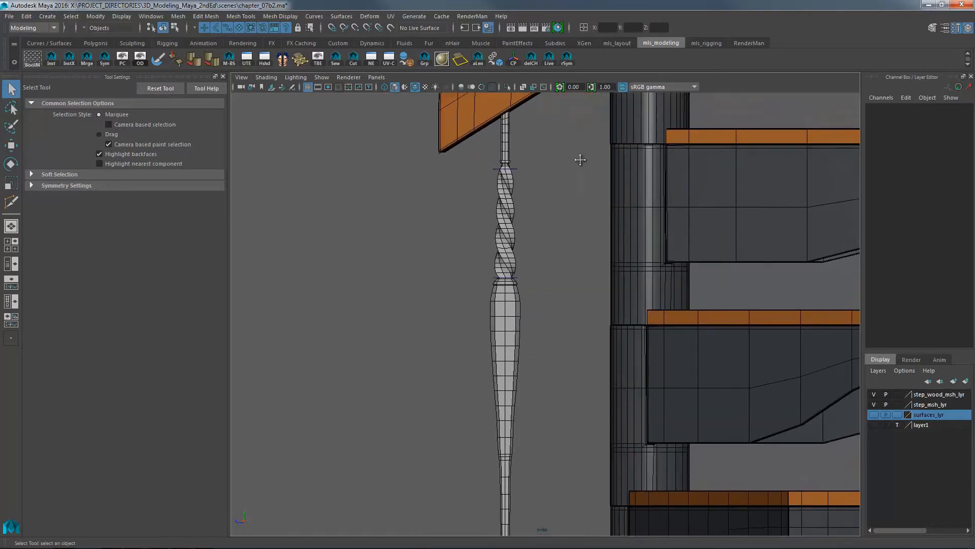
middle_click_drag(579, 158, 595, 238, "alt")
middle_click_drag(576, 189, 567, 247, "alt")
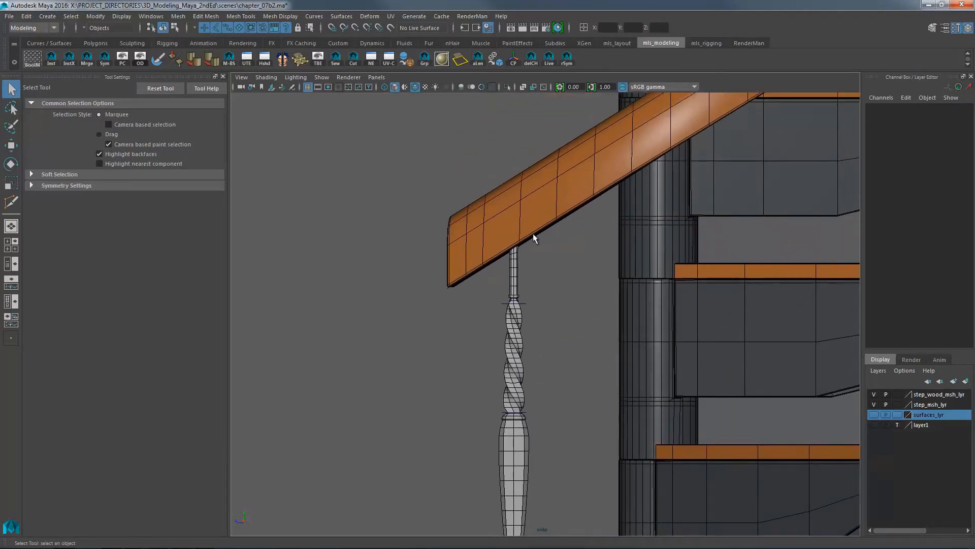
right_click_drag(567, 231, 674, 213, "alt")
middle_click_drag(539, 235, 553, 246, "alt")
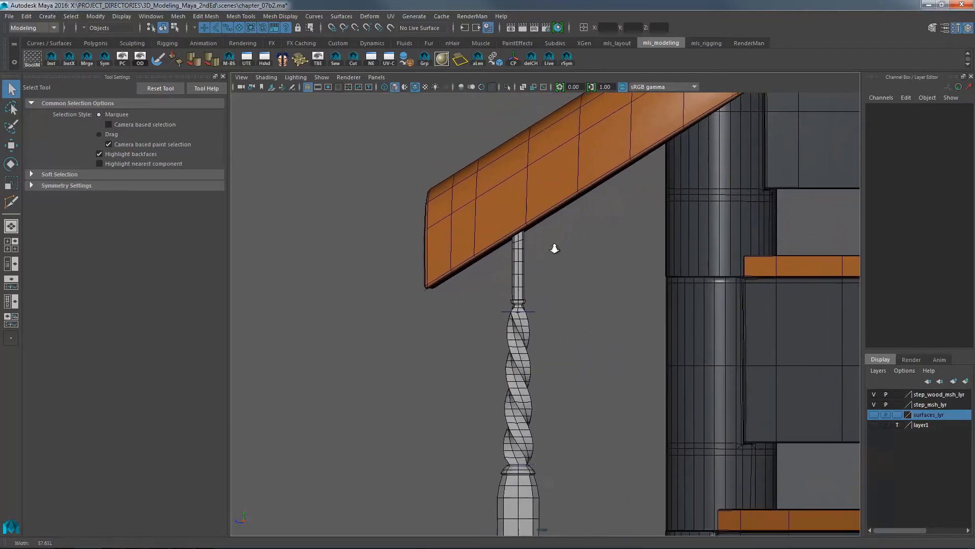
right_click_drag(553, 246, 599, 224, "alt")
key("space")
key("space")
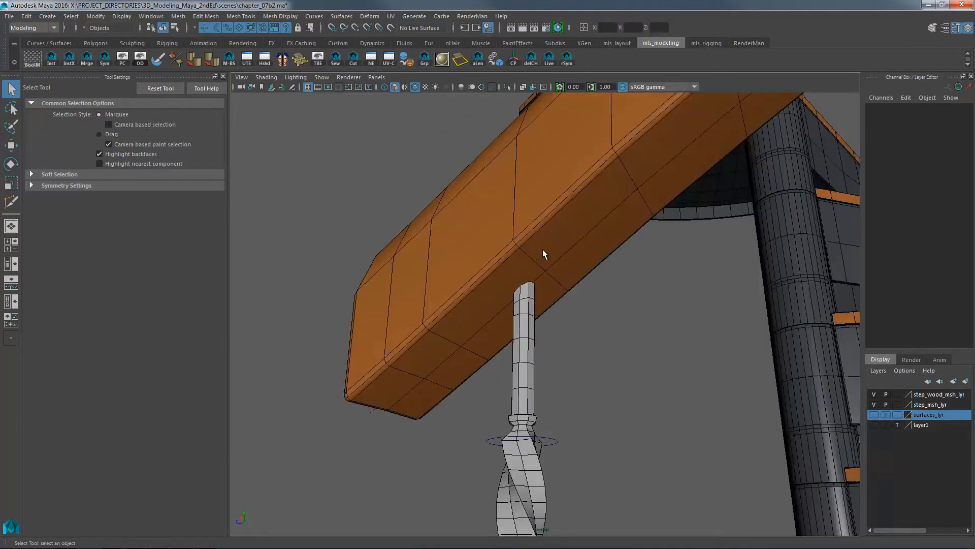
left_click_drag(542, 249, 581, 217, "alt")
left_click_drag(520, 253, 528, 282, "alt")
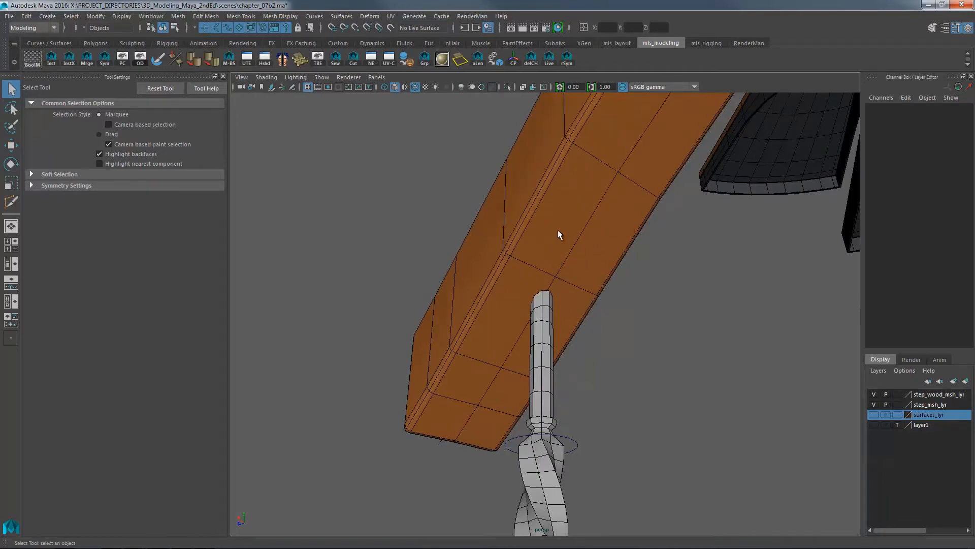
left_click_drag(576, 277, 546, 279, "alt")
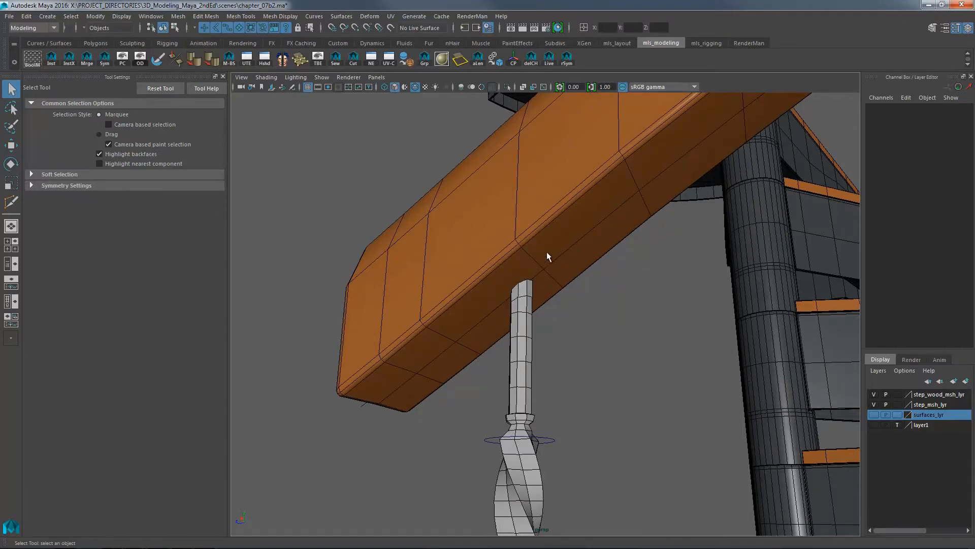
left_click_drag(548, 257, 567, 260, "alt")
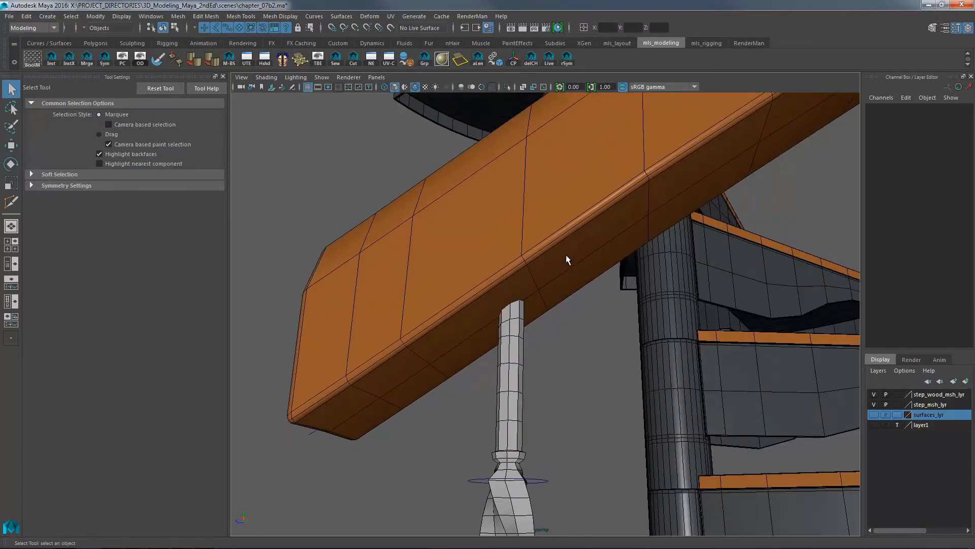
- Insert an edge loop across the handrail near the post with Multi-Cut, and check the staircase reference photo in Photoshop
left_click(557, 265)
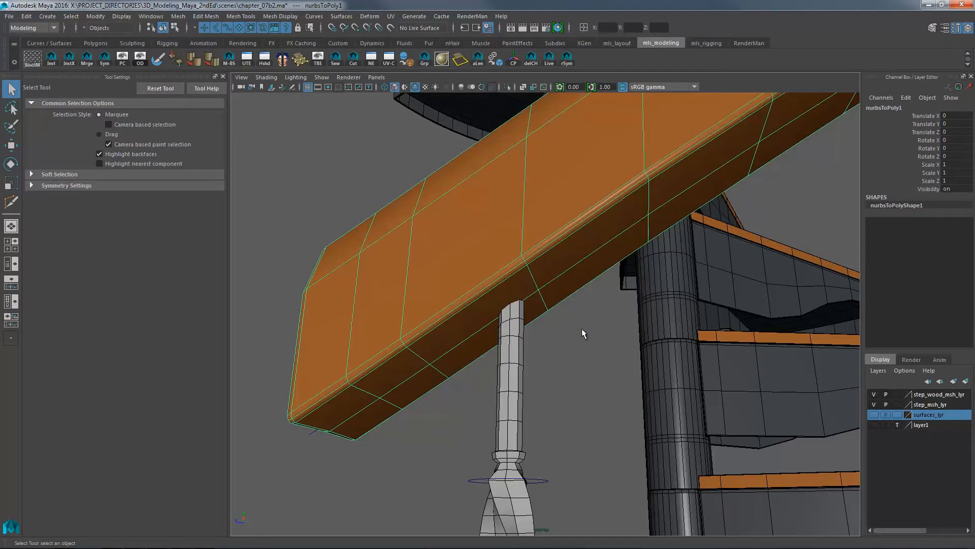
key("g")
right_click_drag(589, 339, 631, 328, "ctrl+shift")
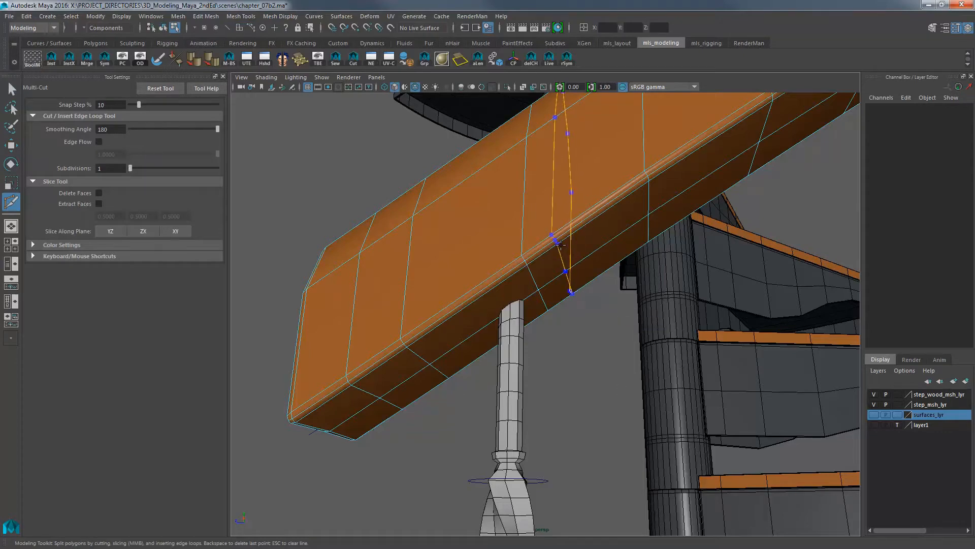
left_click(578, 233, "ctrl")
left_click_drag(589, 223, 575, 332, "alt")
key("alt+Tab")
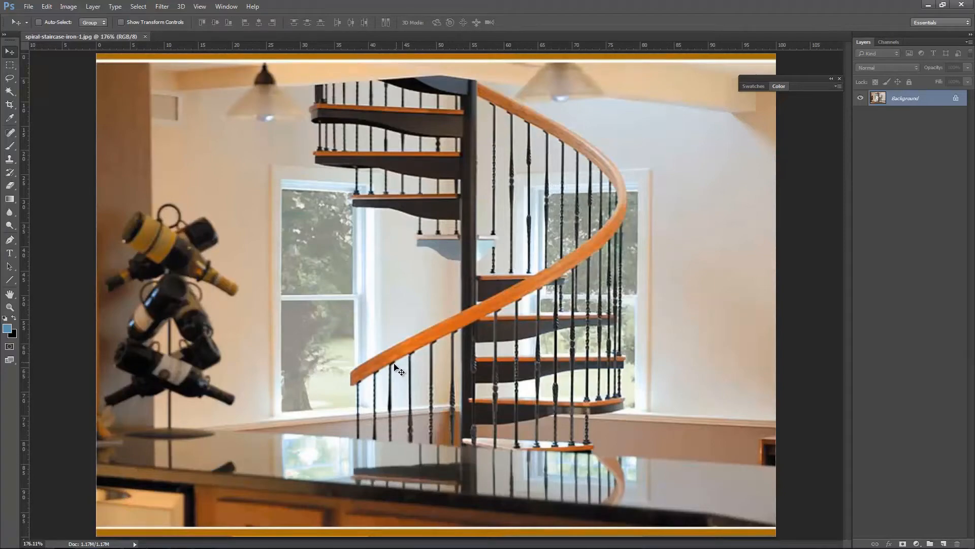
key("alt+Tab")
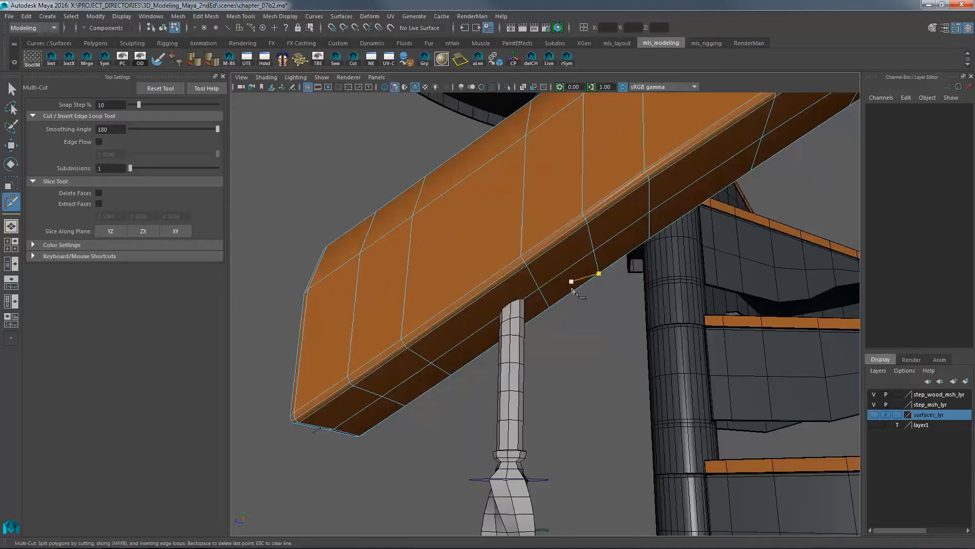
- Add four more edge loops across the handrail around the post's top with Multi-Cut
mouse_move(573, 287)
left_mouse_down("alt")
mouse_move(585, 285)
mouse_move(575, 279)
mouse_move(559, 292)
left_mouse_up("alt")
left_click(569, 268, "ctrl")
left_click(478, 318, "ctrl")
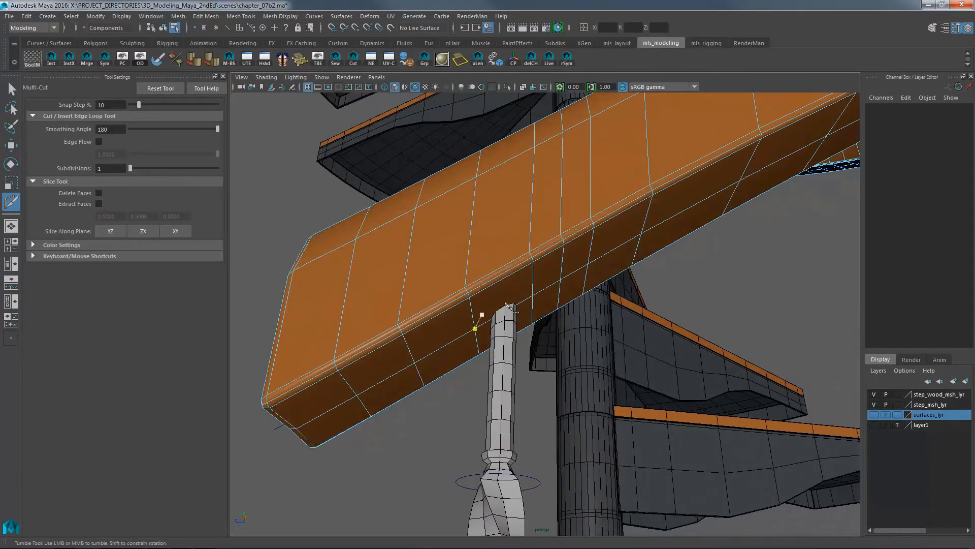
left_click_drag(479, 320, 501, 333, "alt")
left_click(504, 279, "ctrl")
left_click(486, 320, "ctrl")
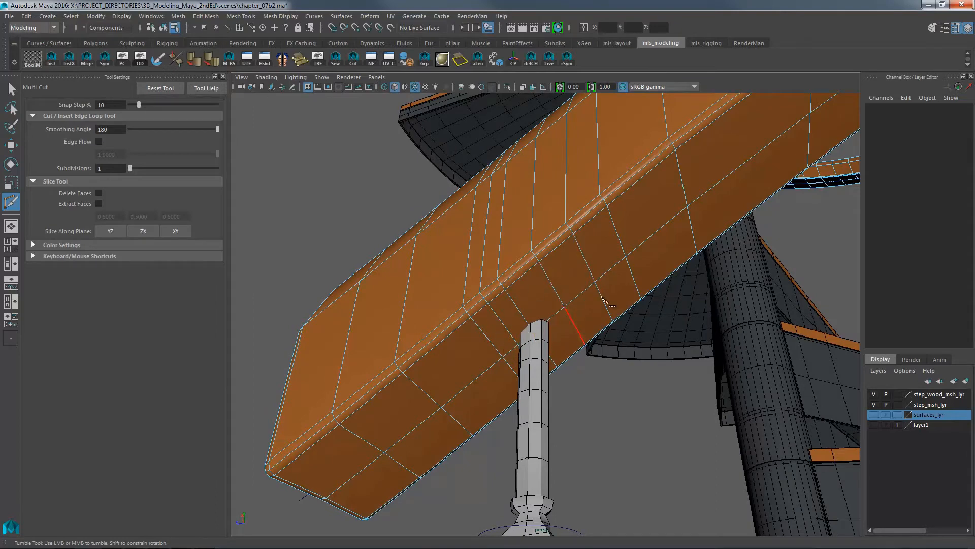
- Select the handrail's underside faces around the top of the post and duplicate them as a separate patch
mouse_move(518, 311)
left_mouse_down("alt")
mouse_move(569, 311)
mouse_move(519, 328)
left_mouse_up("alt")
key("q")
left_click(519, 328)
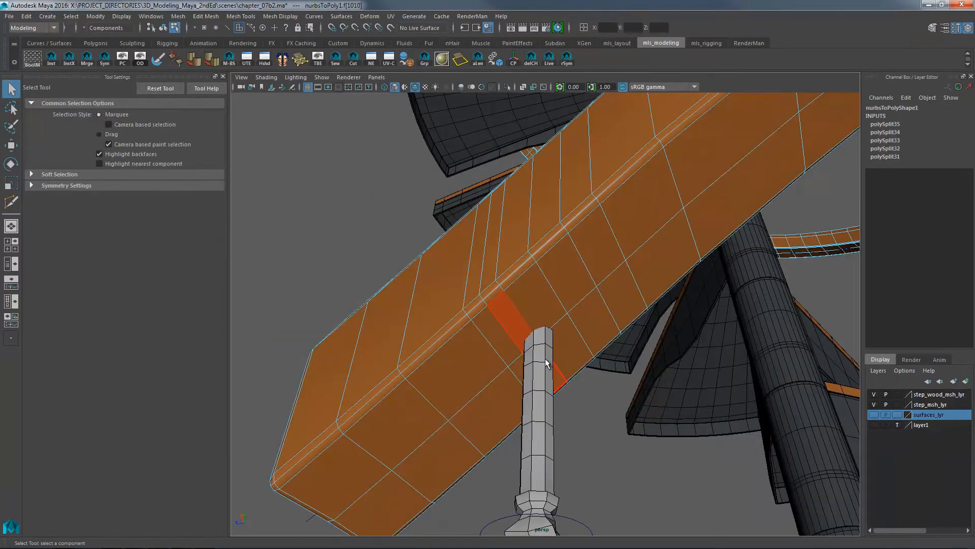
key("Tab")
mouse_move(545, 358)
left_mouse_down("shift")
mouse_move(622, 295)
mouse_move(591, 261)
mouse_move(553, 320)
mouse_move(612, 326)
mouse_move(584, 327)
mouse_move(610, 326)
mouse_move(592, 320)
mouse_move(633, 341)
left_mouse_up("shift")
key("space")
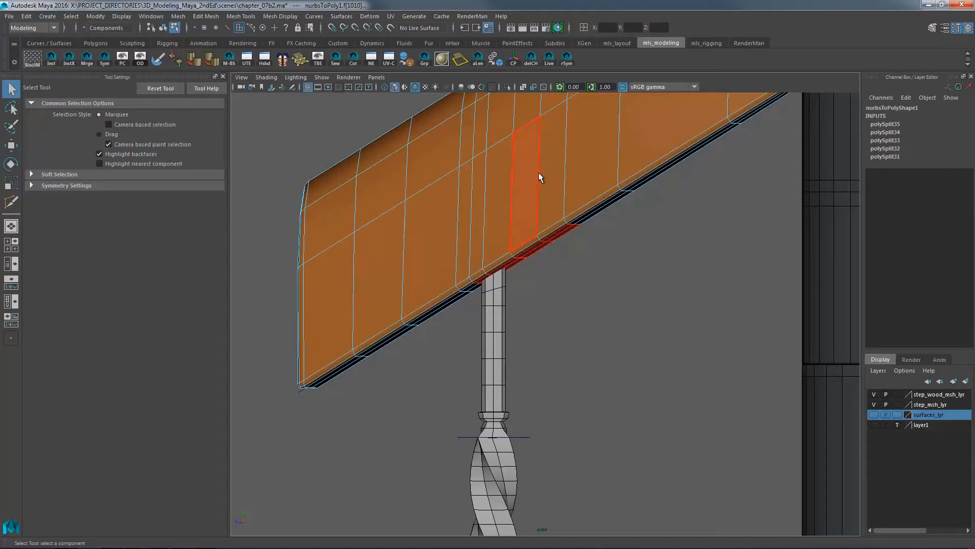
left_click(241, 17)
mouse_move(206, 16)
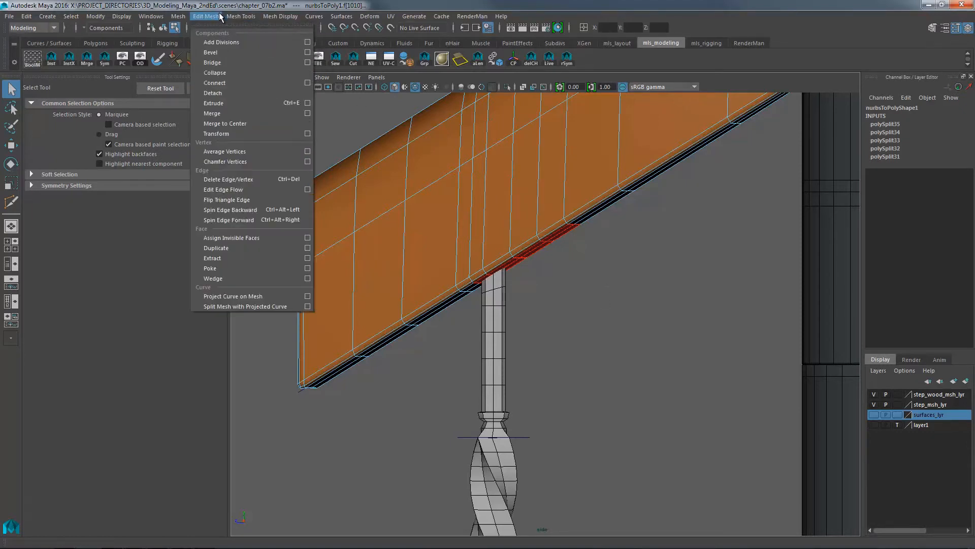
left_click(218, 249)
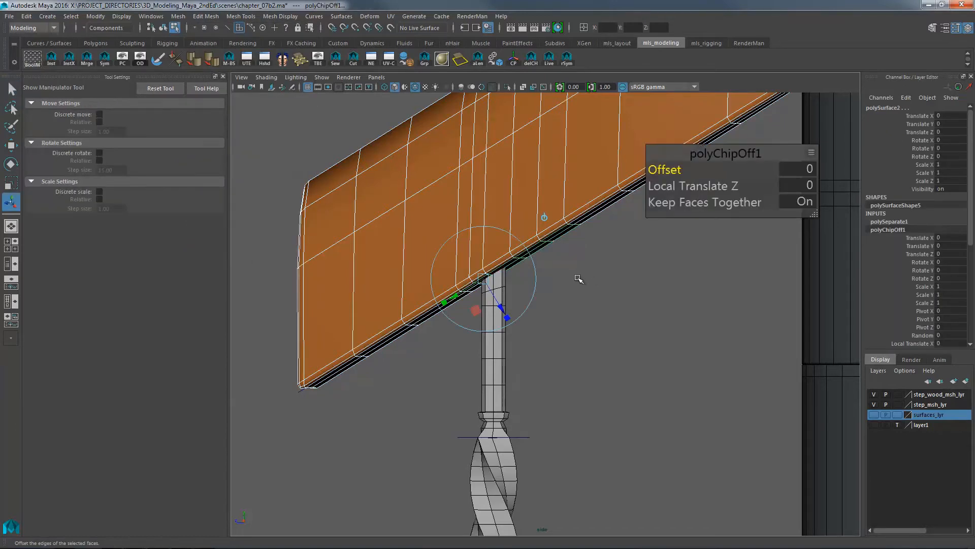
- Unparent the duplicated face patch polySurface2 from the nurbsToPoly1 group and delete its construction history
key("shift+o")
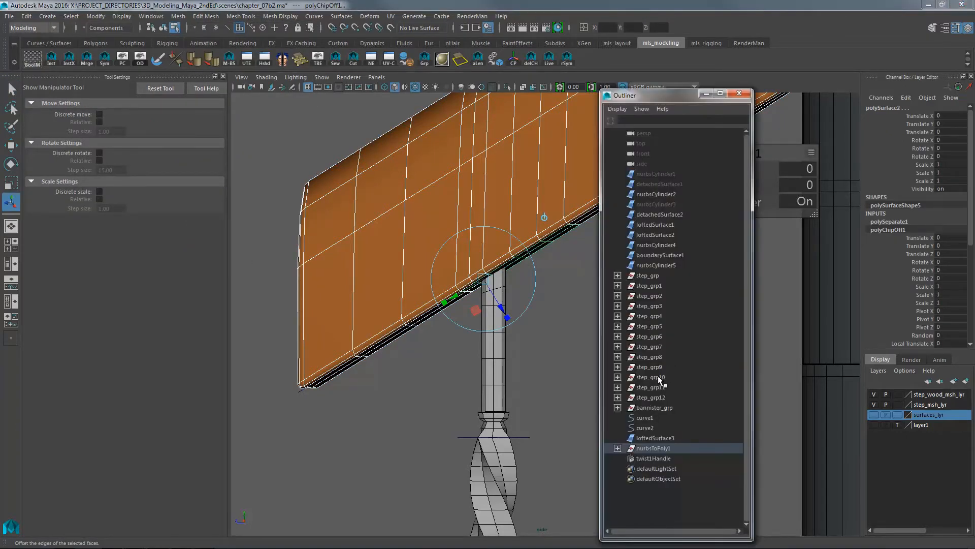
key("f")
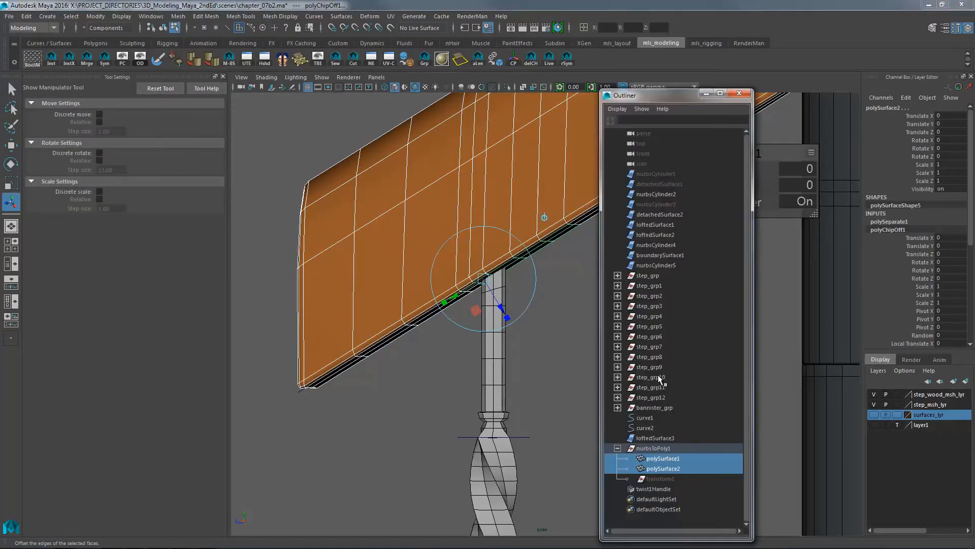
left_click(661, 469)
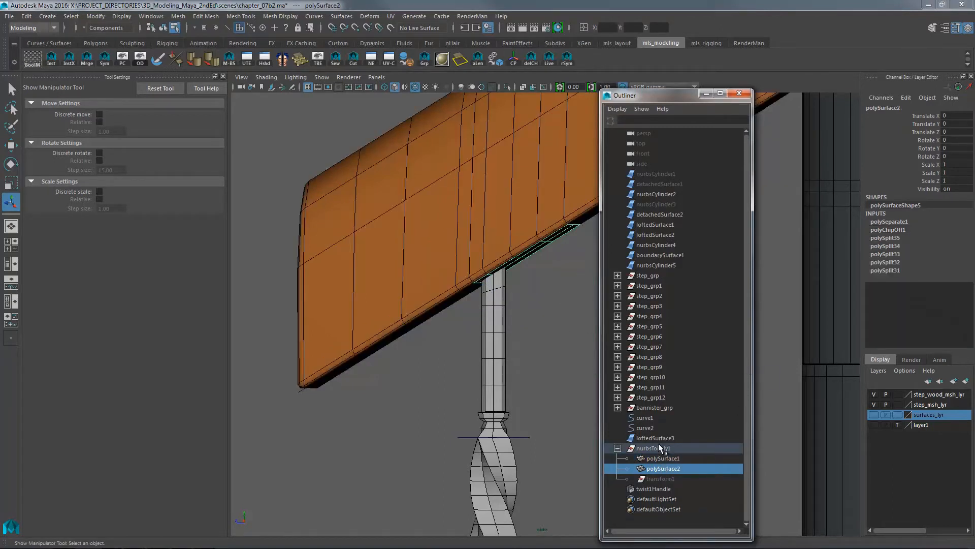
key("shift+p")
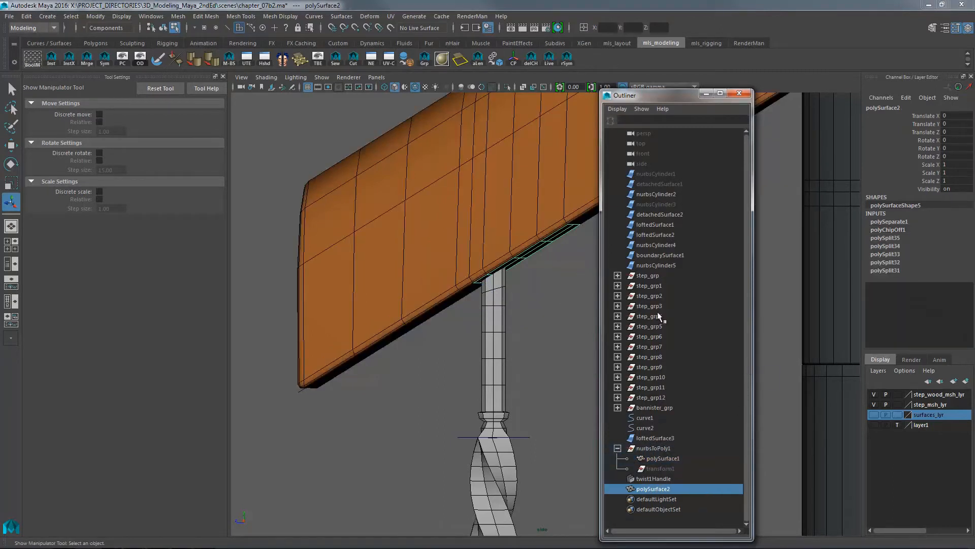
left_click(534, 62)
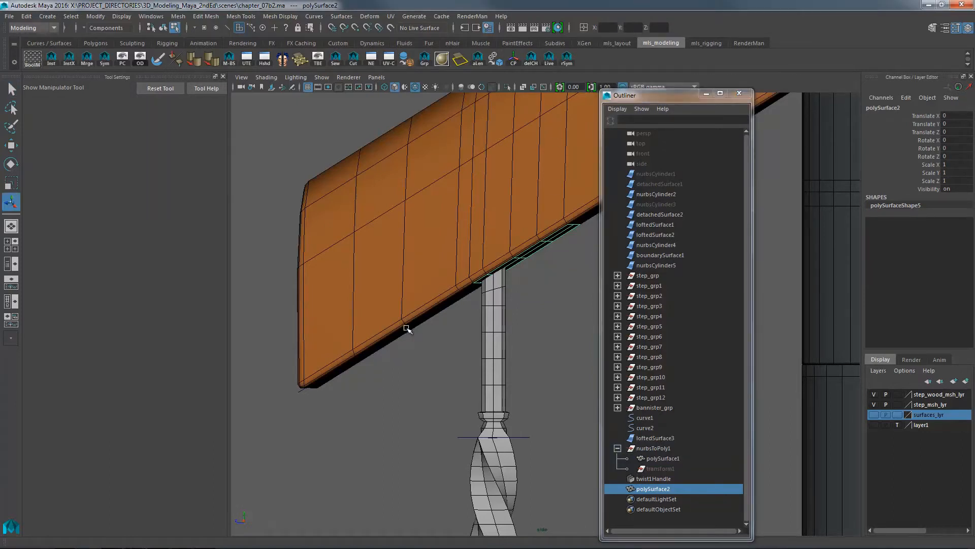
left_click(739, 93)
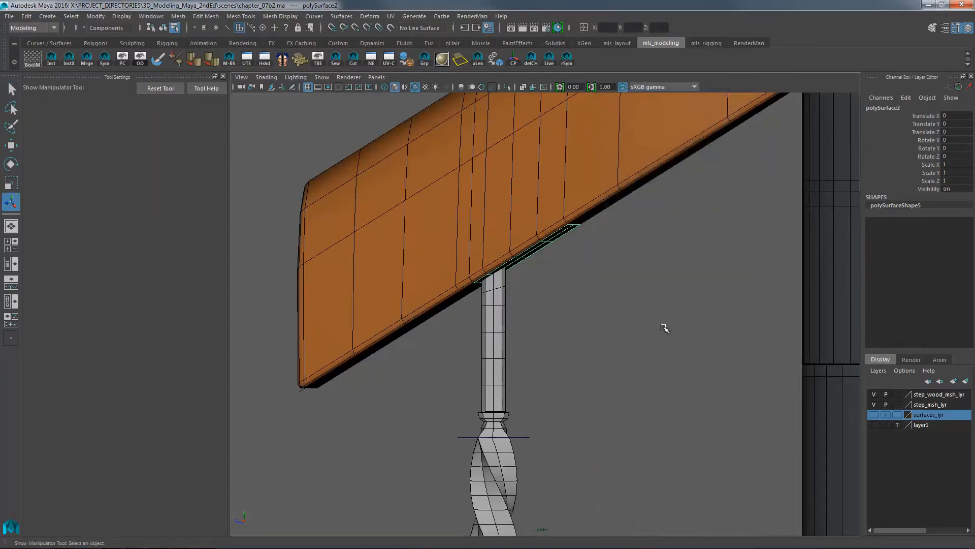
- Remove the extra edge loops from the handrail with Quad Draw, and put the handrail on a reference display layer named handrail_lyr
key("F11")
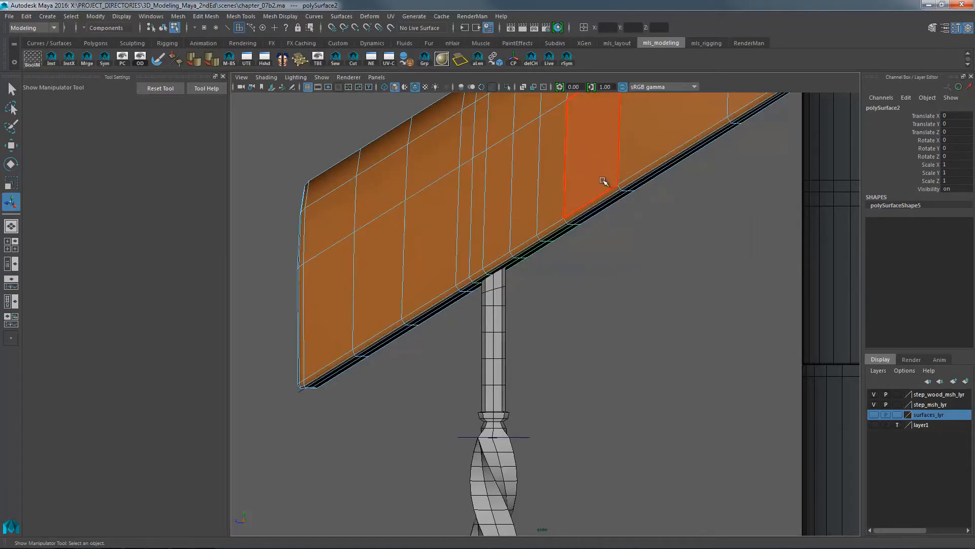
key("y")
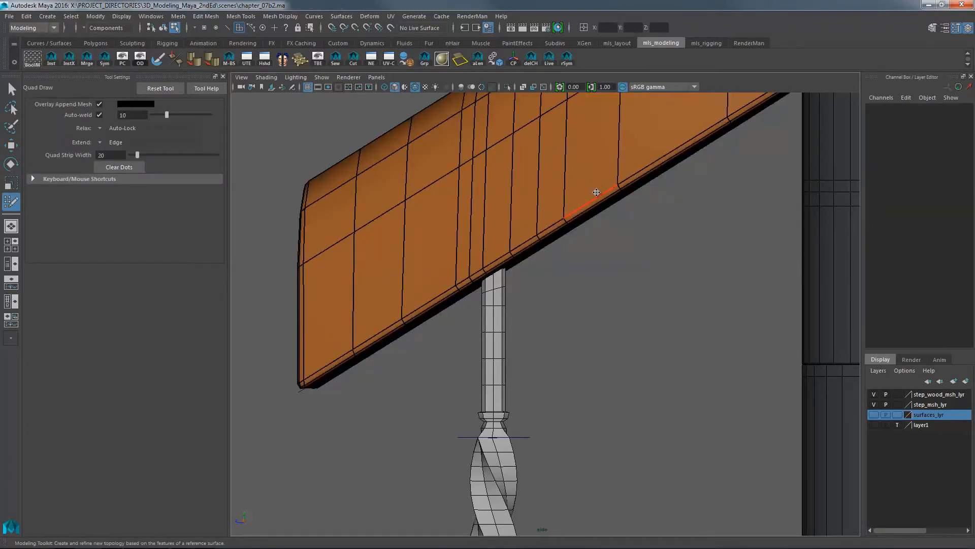
left_click_drag(596, 192, 605, 164, "alt")
middle_click_drag(584, 174, 584, 211, "alt")
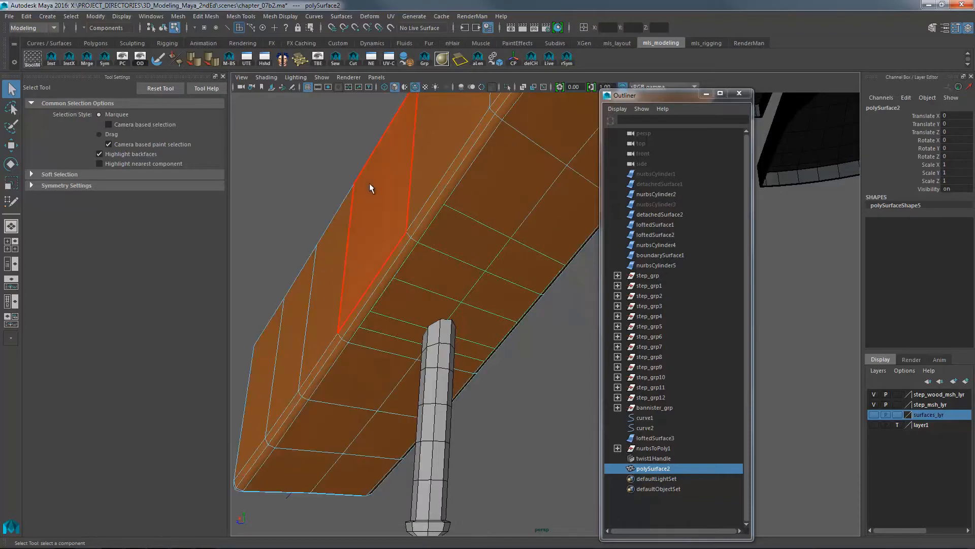
left_click(965, 380)
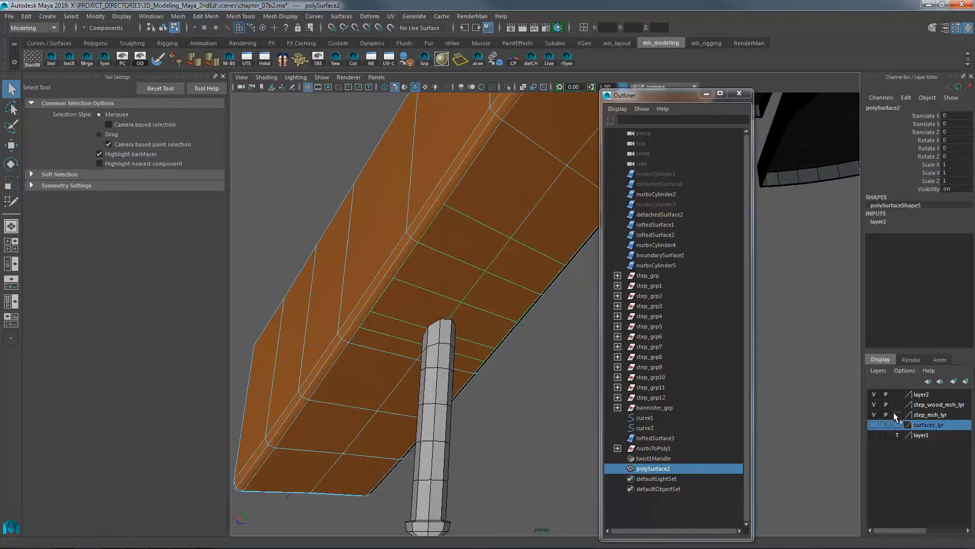
double_click(924, 394)
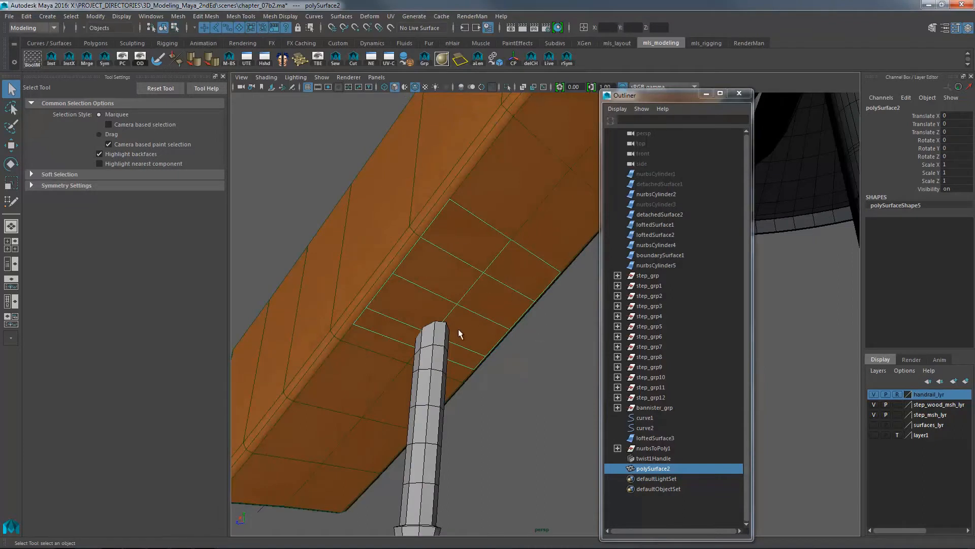
- Extrude the duplicated patch downward from the handrail's underside into a thin mounting plate
key("ctrl+e")
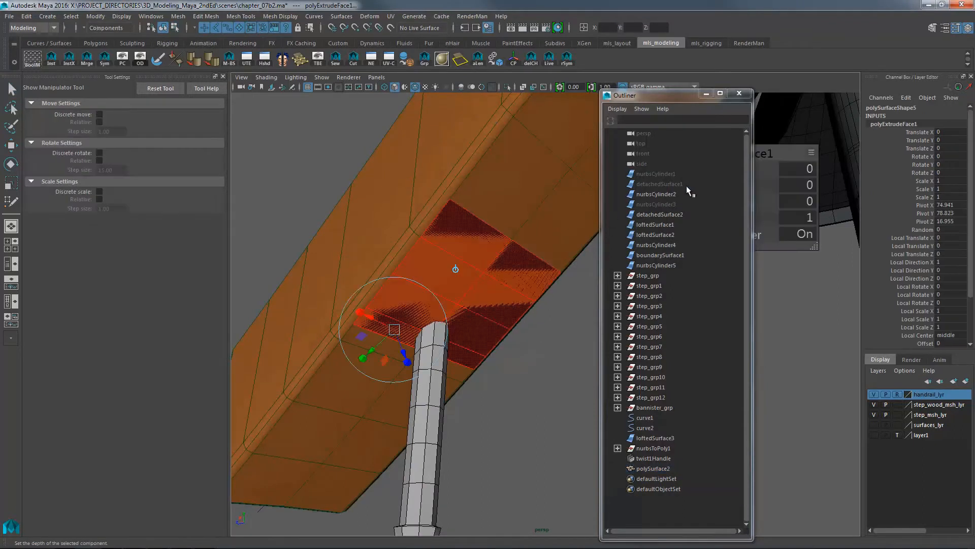
left_click(740, 93)
mouse_move(701, 175)
left_mouse_down()
mouse_move(713, 175)
mouse_move(703, 180)
left_mouse_up()
left_click_drag(749, 159, 742, 172)
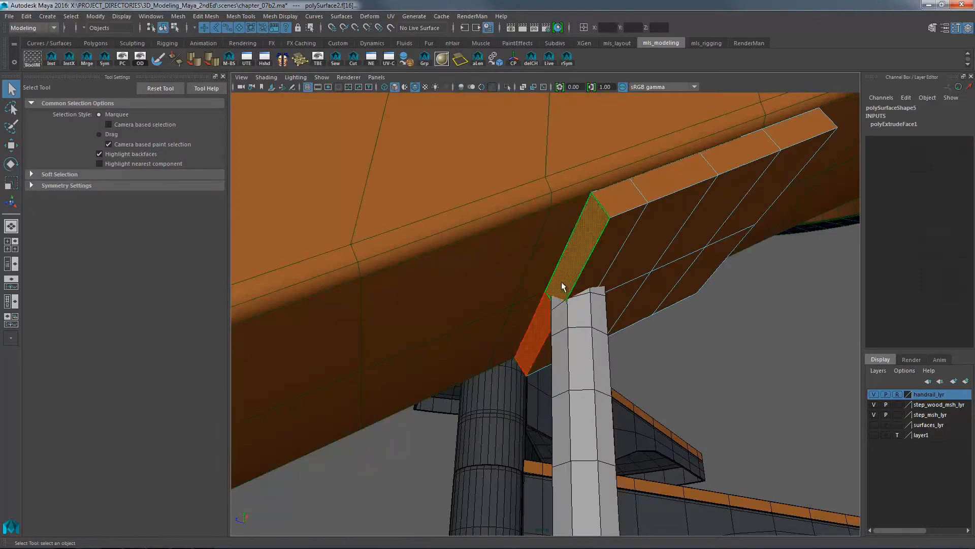
- Select the end faces of the plate nearest the post and move them slightly along the handrail
left_click(549, 307, "shift")
left_click(596, 306, "shift")
key("w")
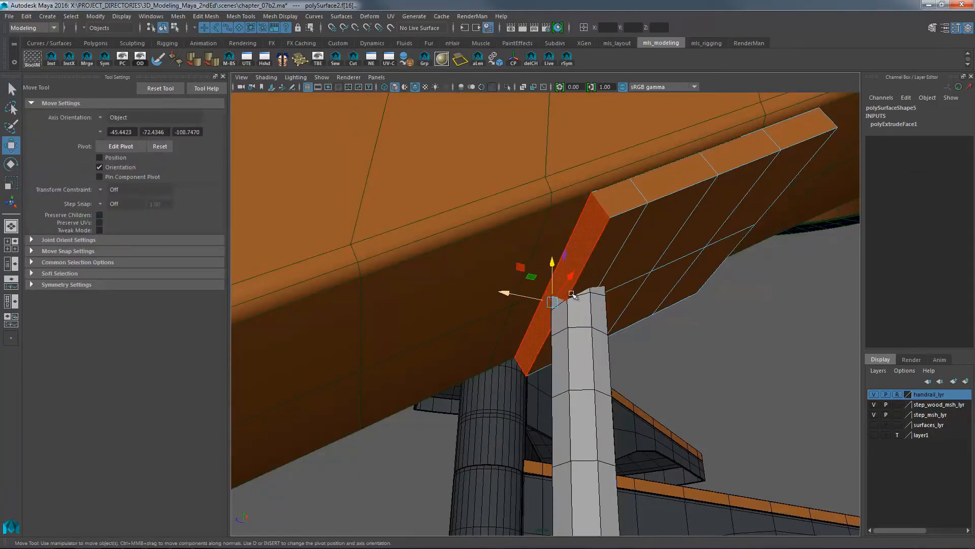
left_click_drag(579, 330, 623, 254, "alt")
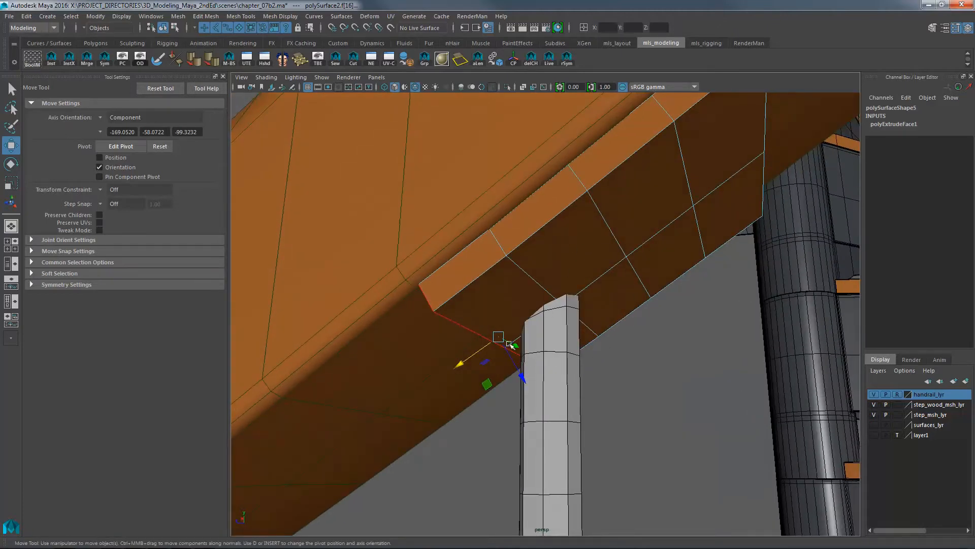
left_click_drag(511, 345, 554, 401, "alt")
left_click_drag(519, 279, 554, 308, "alt")
left_click_drag(467, 363, 479, 359)
left_click_drag(601, 291, 499, 259, "alt")
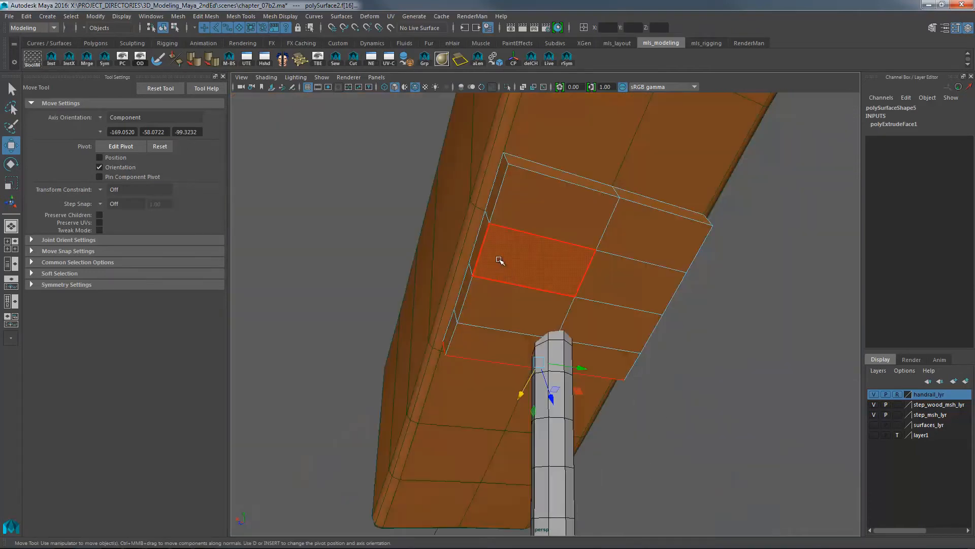
- Try to narrow the plate by scaling its side vertices inward, and undo the attempt
left_click(495, 207)
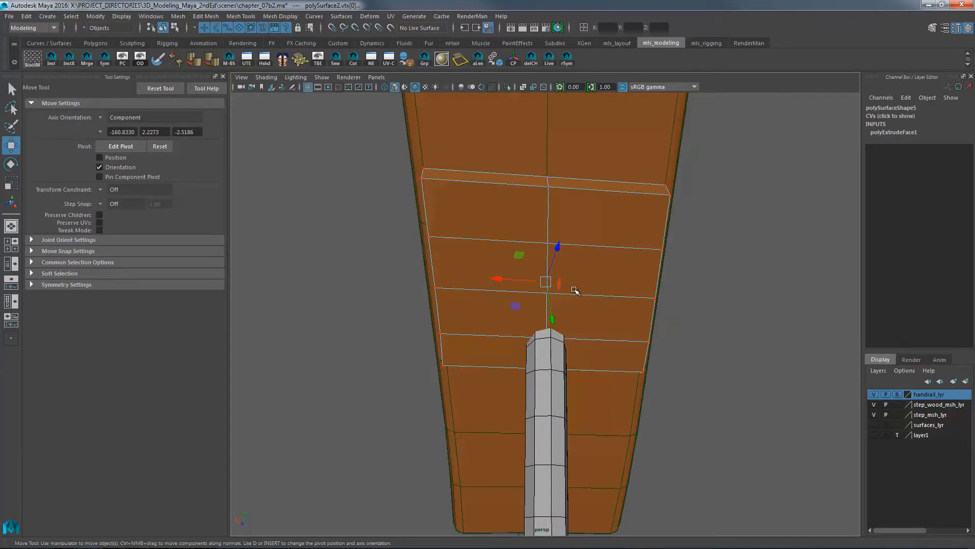
key("r")
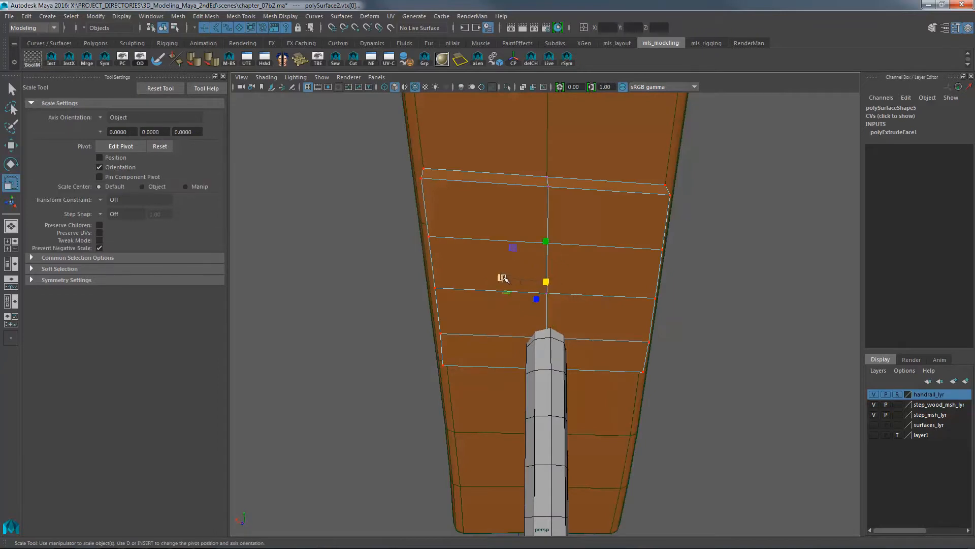
left_click_drag(502, 279, 510, 279)
key("ctrl+z")
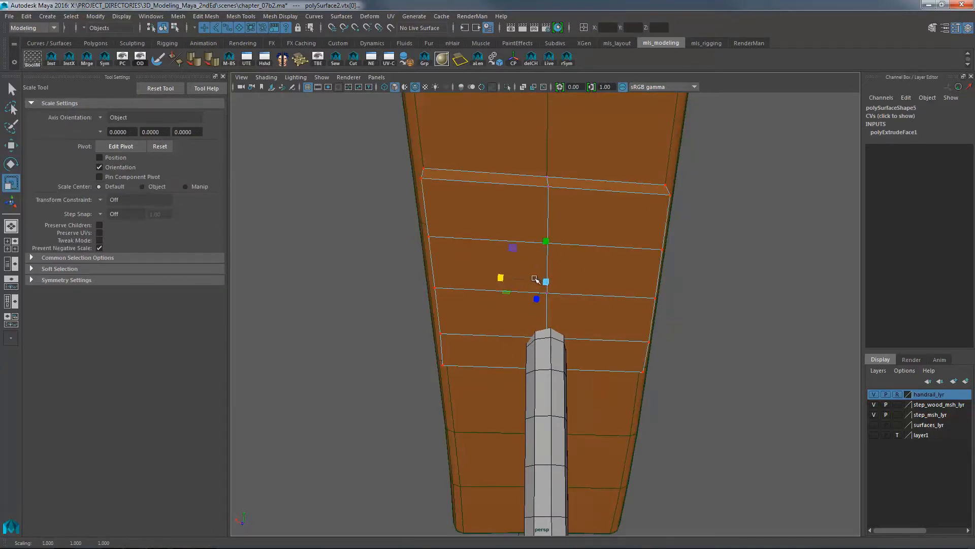
left_click_drag(564, 263, 695, 284, "alt")
left_click_drag(500, 316, 529, 298, "alt")
left_click(510, 318)
key("ctrl+z")
key("ctrl+z")
- Narrow the plate by moving the vertices of both long sides inward from the handrail's edges
key("w")
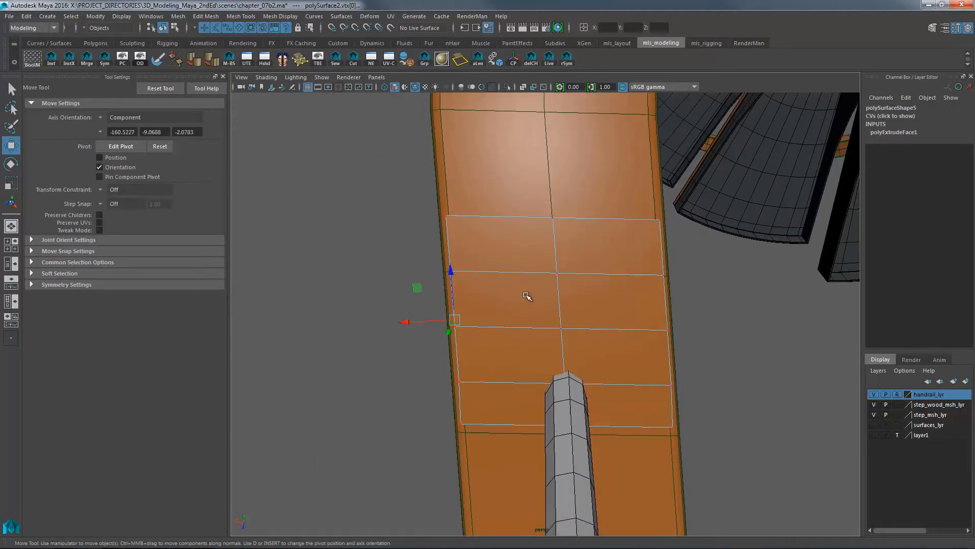
left_click_drag(406, 323, 433, 321)
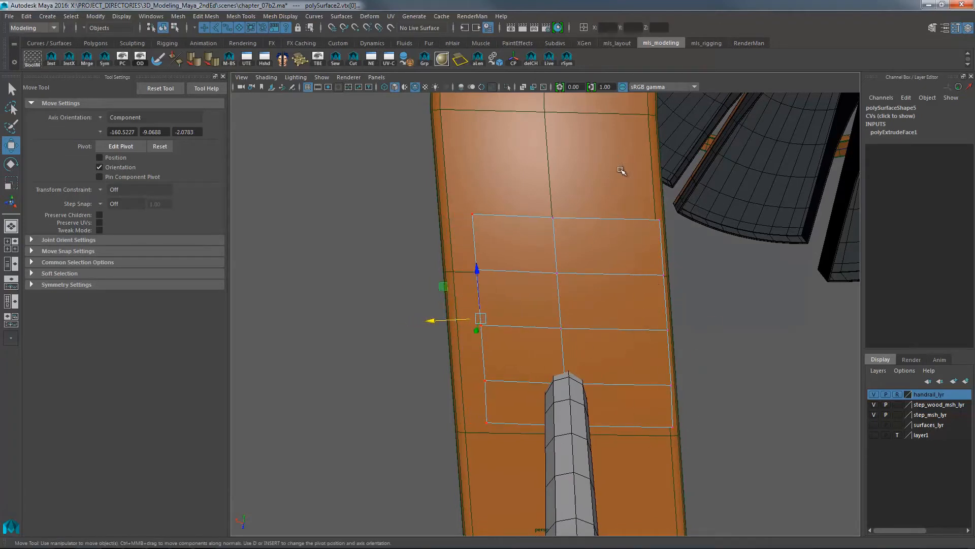
left_click_drag(623, 168, 694, 445)
left_click_drag(718, 322, 681, 322)
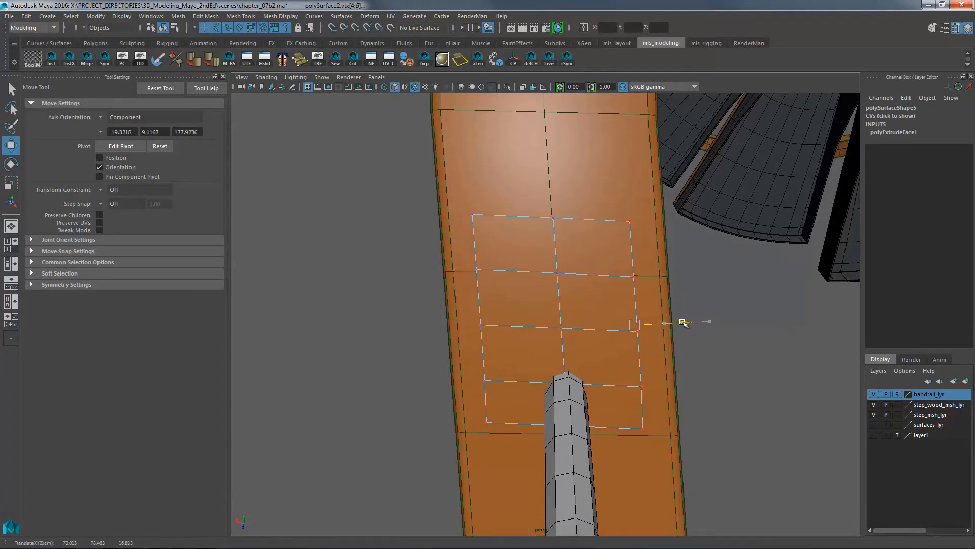
- Shift the plate's inner-side and centre vertices slightly along the handrail to straighten its cross edges, and clear the selection
left_click_drag(635, 370, 635, 362)
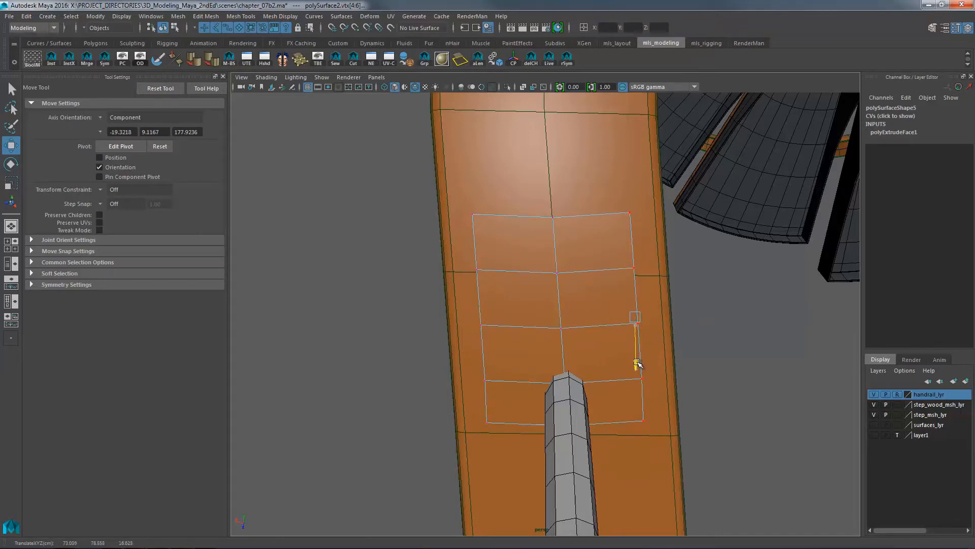
left_click_drag(542, 230, 561, 281)
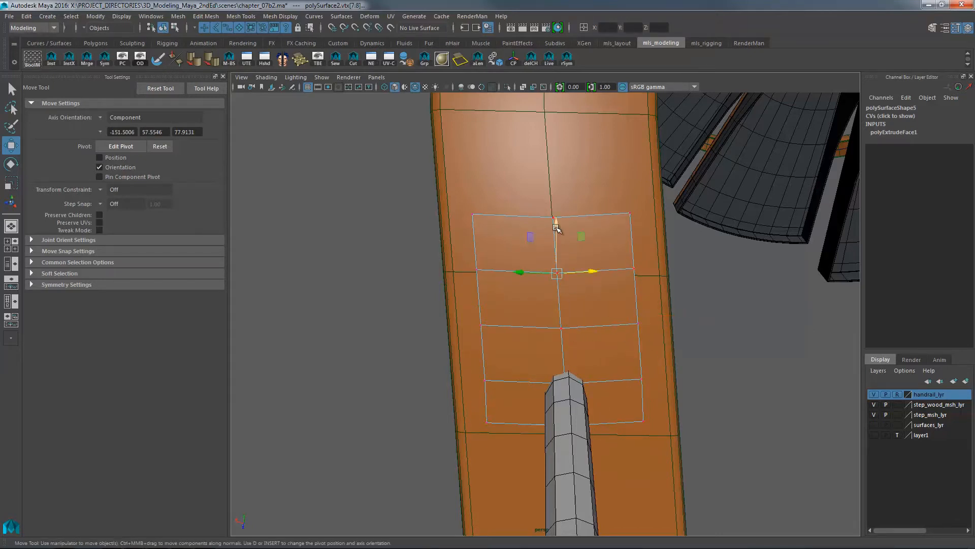
left_click_drag(559, 224, 559, 221)
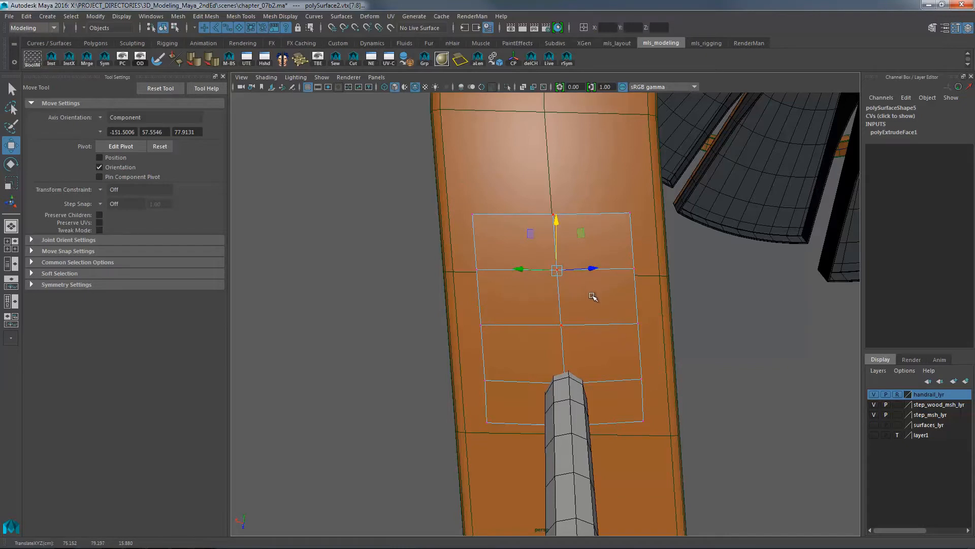
left_click(591, 300)
- Delete the plate's three inner cross edge loops and centre edge loop with Quad Draw, and move its upper end along the handrail
key("y")
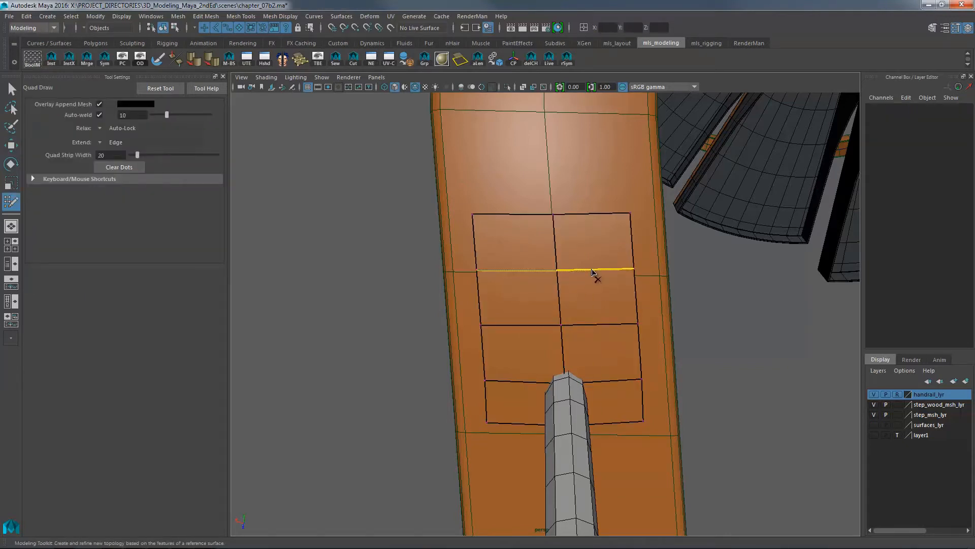
left_click(592, 272, "ctrl+shift")
left_click(587, 325, "ctrl+shift")
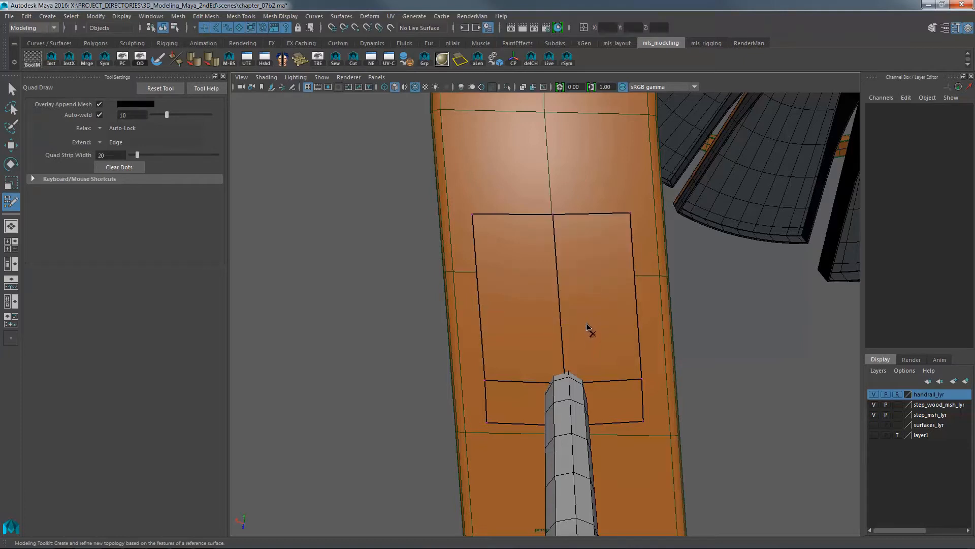
left_click(609, 382, "ctrl+shift")
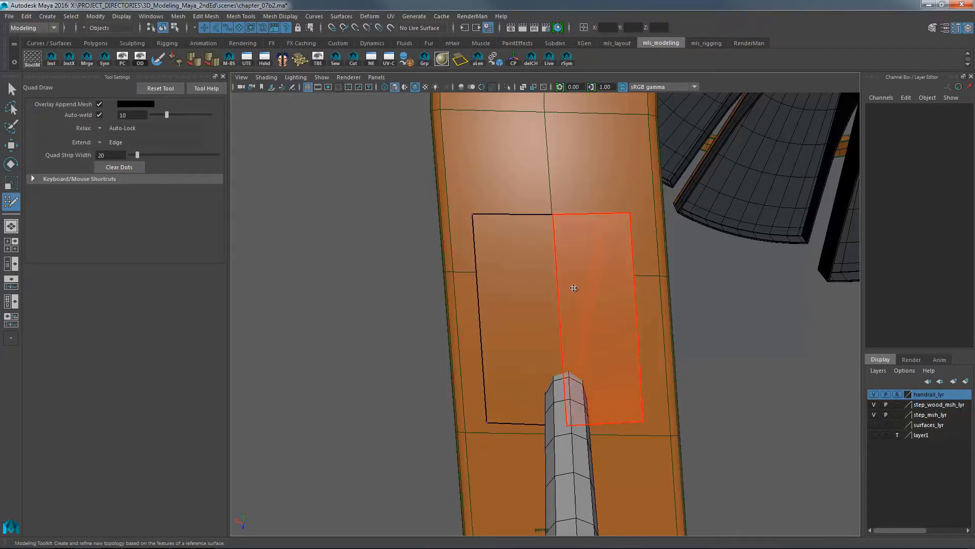
left_click(560, 317, "ctrl")
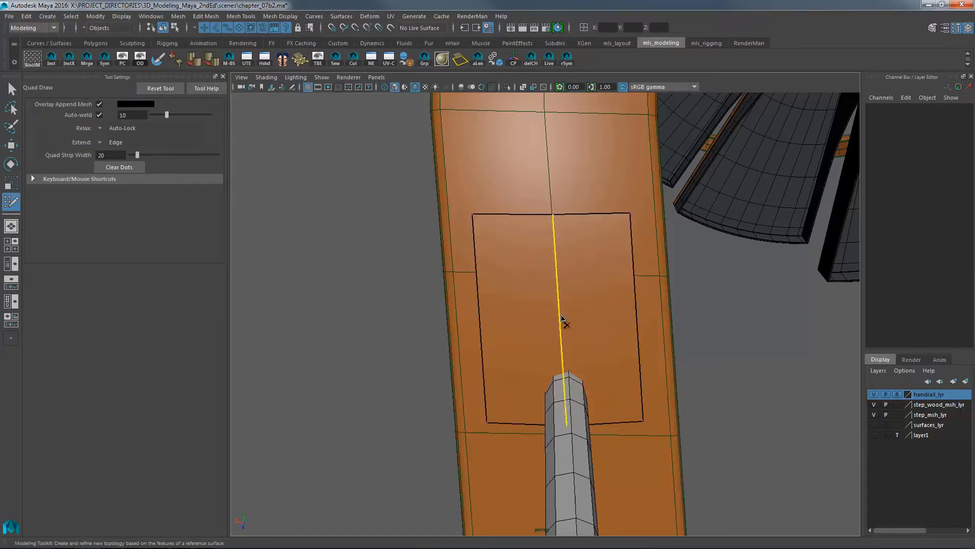
left_click(561, 318, "ctrl+shift")
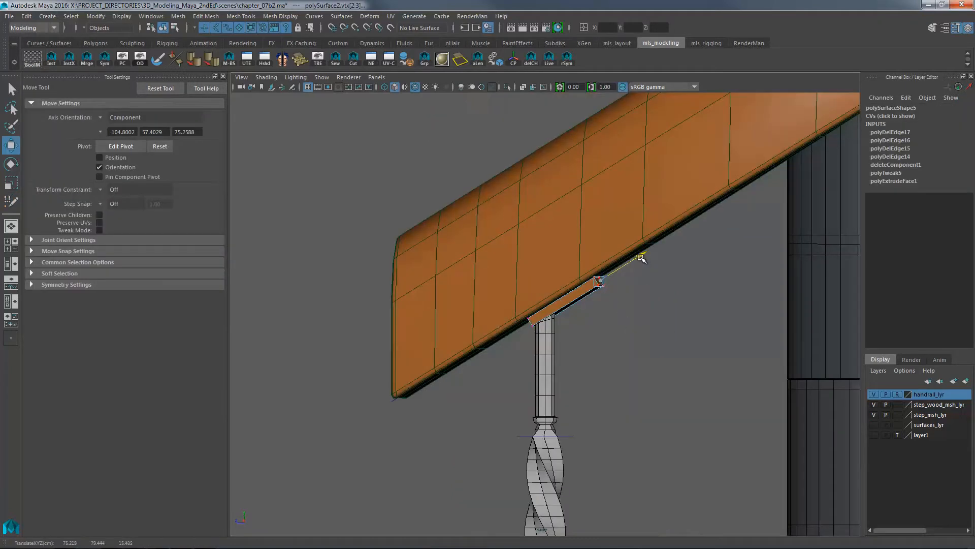
scroll(630, 276, "up", 5)
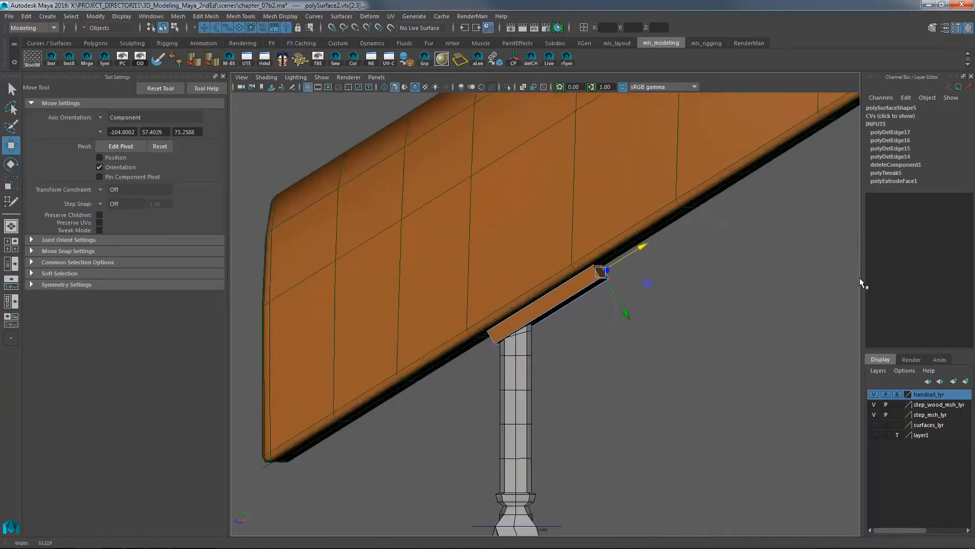
- Nudge the plate's upper-end vertices perpendicular to the handrail, fine-tune the position of its end face, and clear the selection
scroll(661, 277, "up", 4)
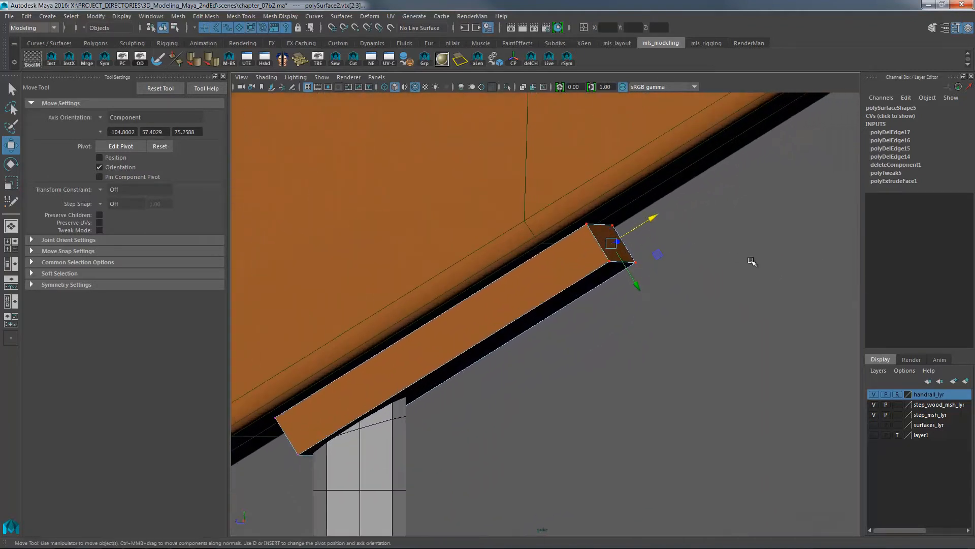
middle_click_drag(638, 285, 639, 281)
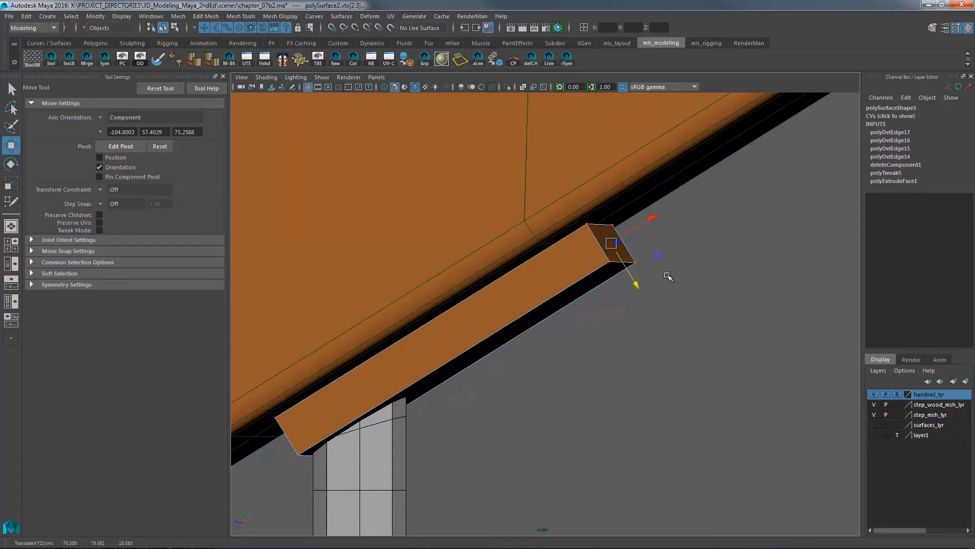
left_click_drag(670, 277, 612, 218)
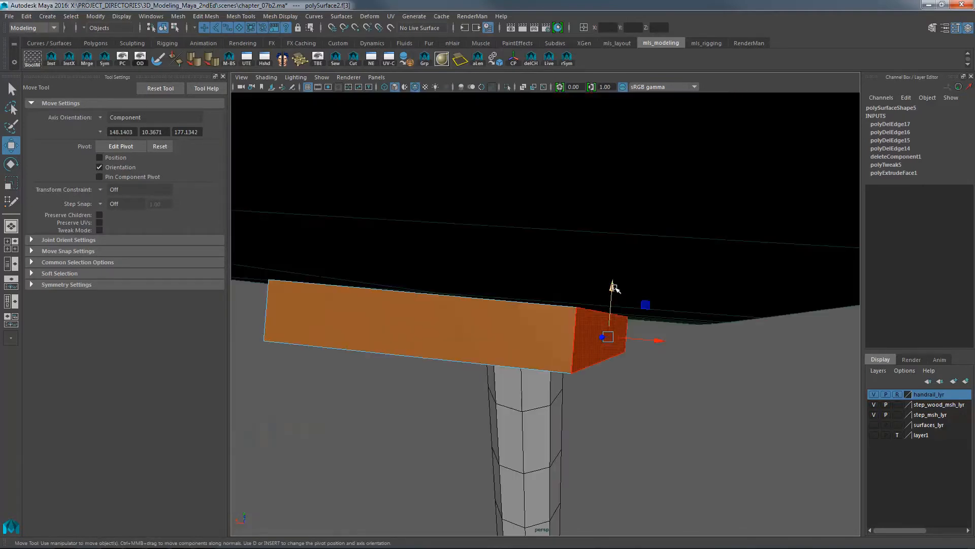
left_click_drag(613, 288, 516, 291)
left_click(594, 292)
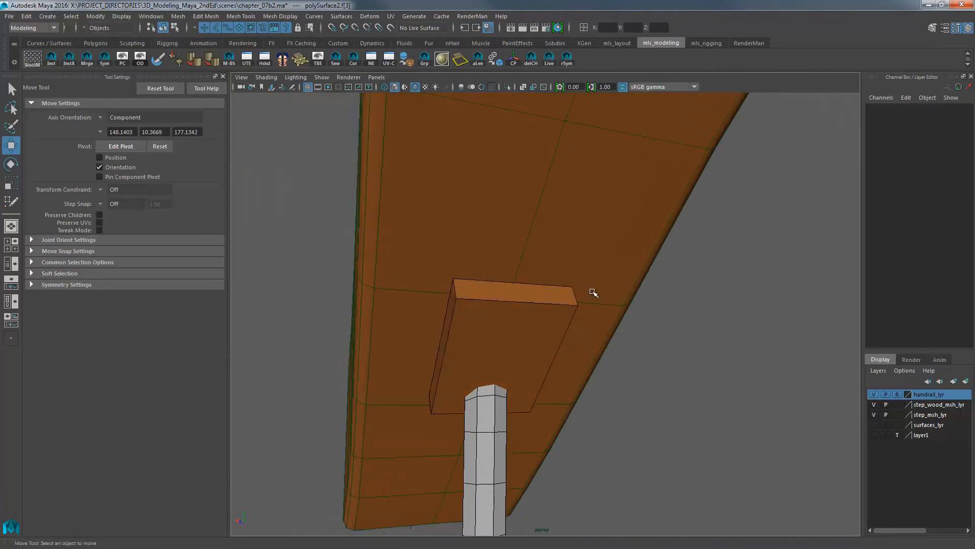
- Activate Quad Draw on the mounting plate and show it in wireframe from the side, together with the bannister post's top
left_click_drag(594, 292, 500, 235, "alt")
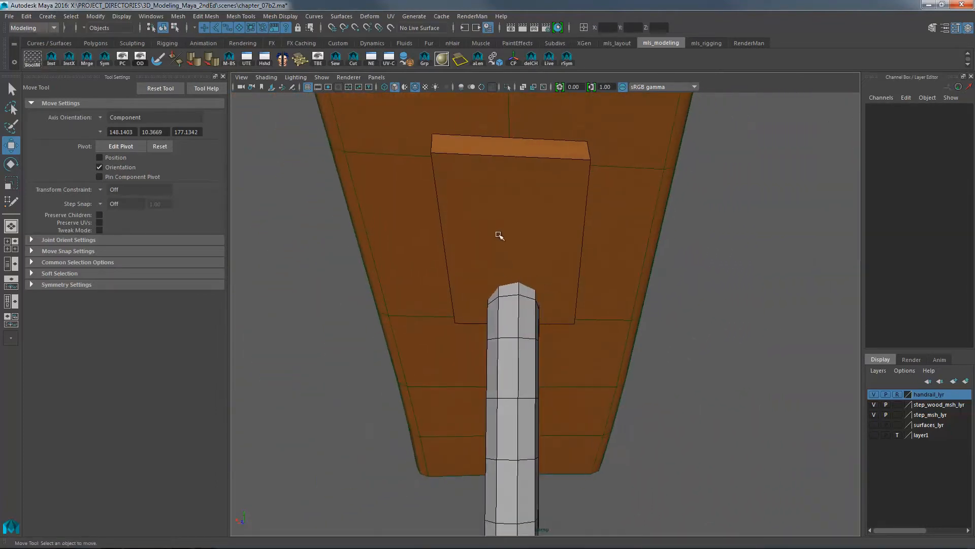
left_click_drag(530, 328, 632, 273, "alt")
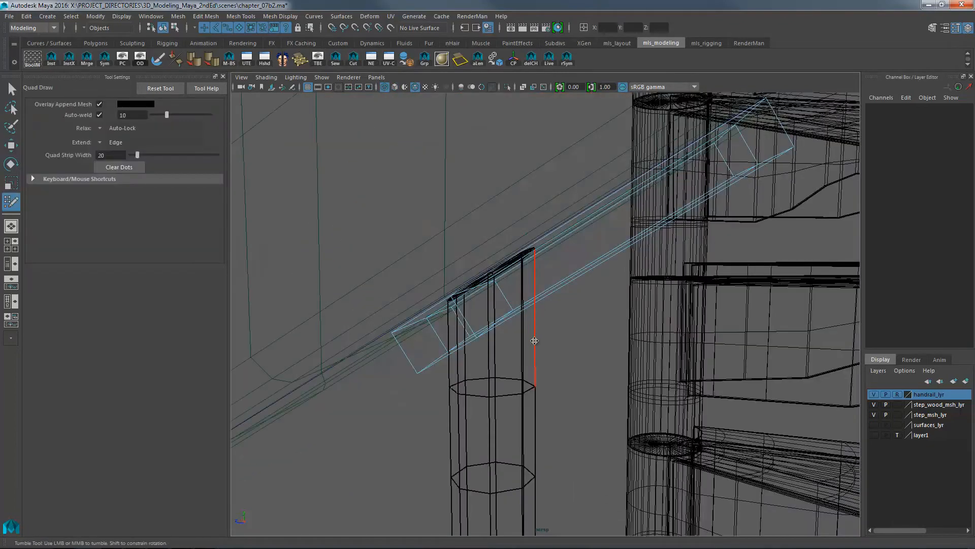
- Select the vertices around the slanted top end of the bannister post and activate the Move tool
mouse_move(534, 338)
left_mouse_down("alt")
mouse_move(542, 331)
mouse_move(519, 314)
left_mouse_up("alt")
key("q")
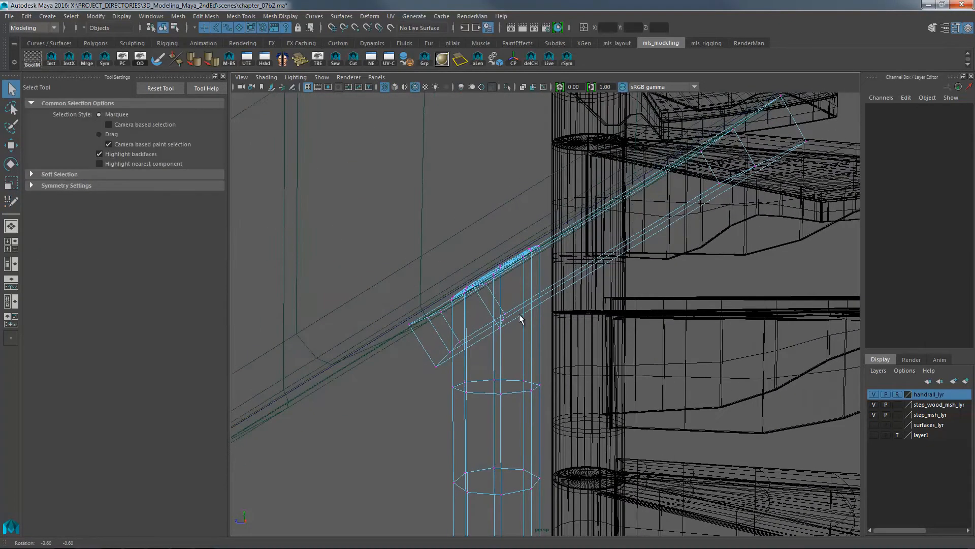
left_click(541, 339)
left_click_drag(548, 239, 508, 257, "alt")
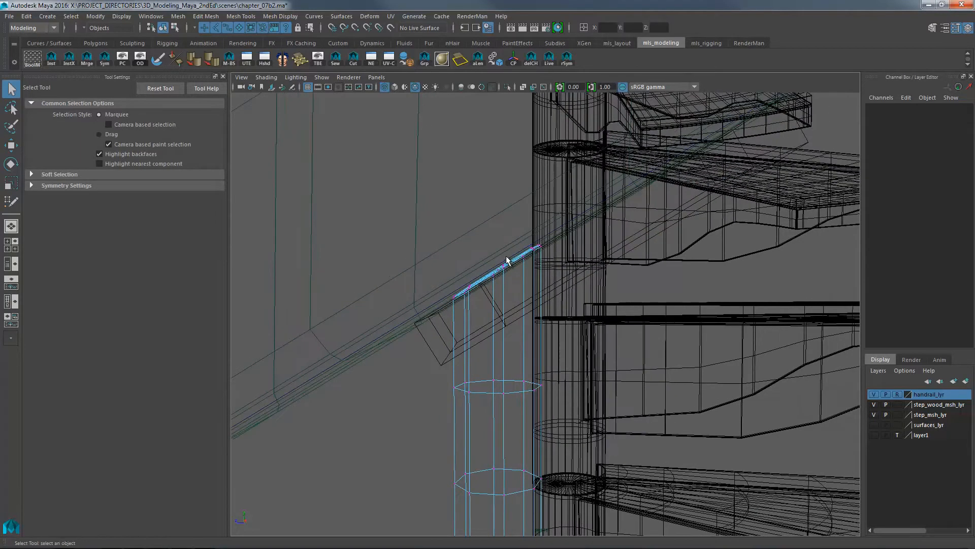
left_click_drag(436, 236, 550, 327)
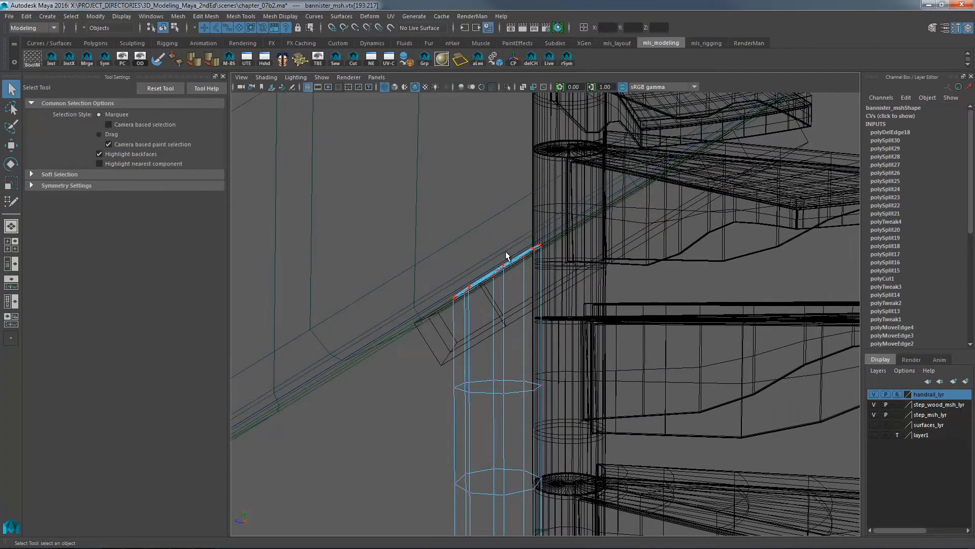
key("w")
left_click_drag(503, 233, 465, 227, "alt")
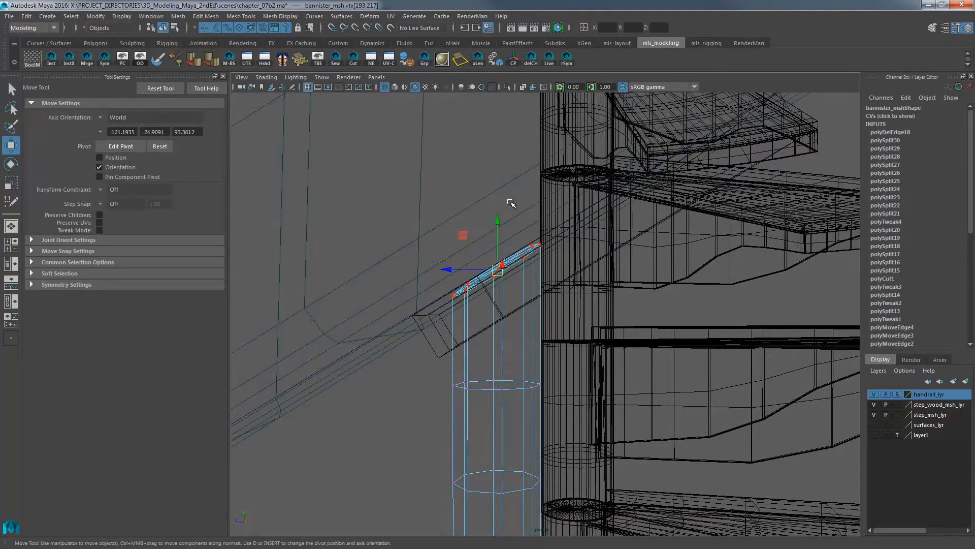
mouse_move(522, 224)
left_mouse_down("alt")
mouse_move(497, 231)
mouse_move(498, 250)
mouse_move(529, 244)
left_mouse_up("alt")
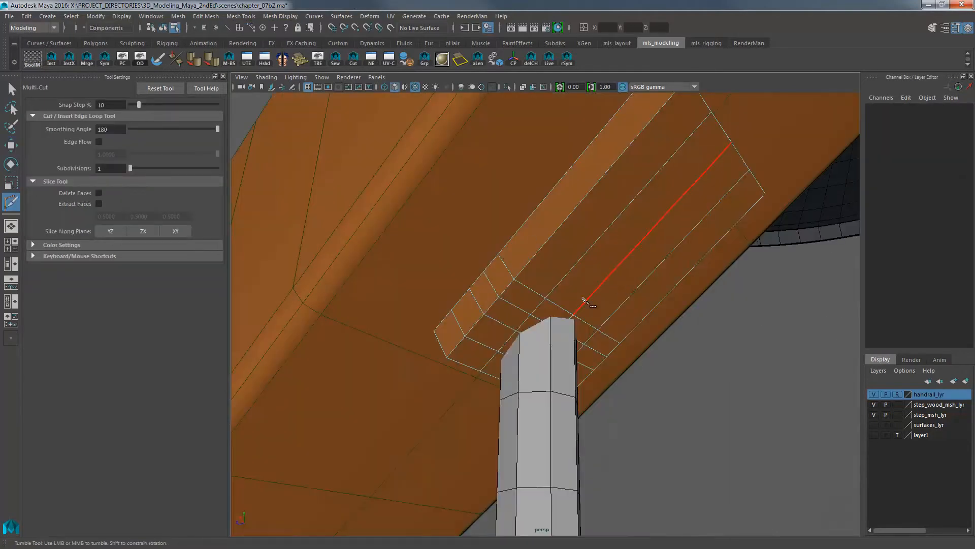
left_click_drag(558, 352, 558, 336, "alt")
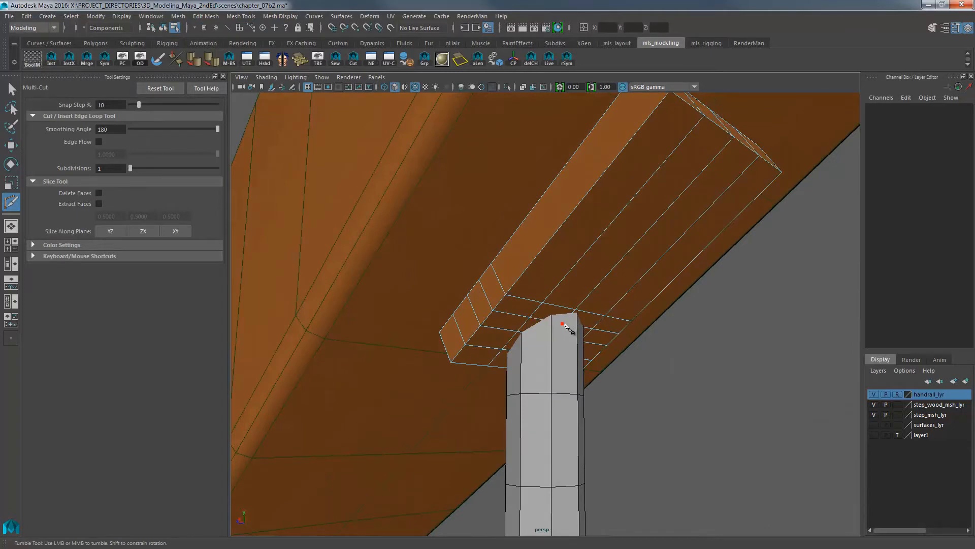
left_click_drag(563, 321, 565, 311, "alt")
left_click(579, 308)
right_click_drag(566, 306, 577, 305, "alt")
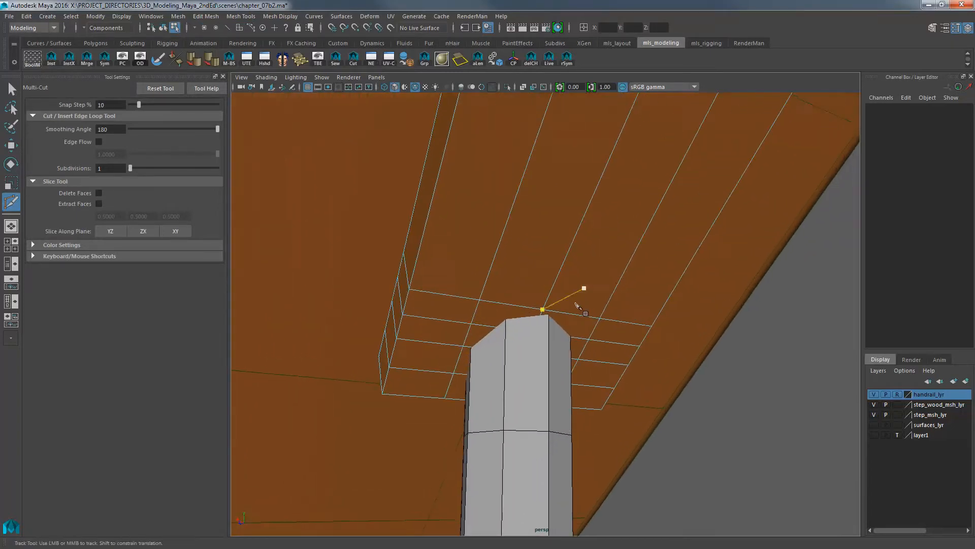
left_click_drag(577, 305, 542, 309, "alt")
key("q")
key("F8")
left_click_drag(538, 255, 520, 319, "alt")
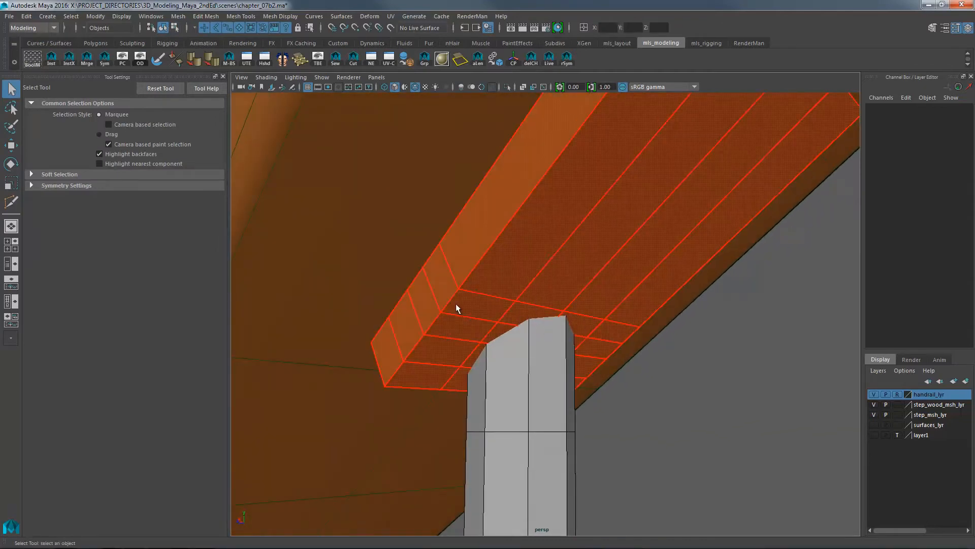
key("F8")
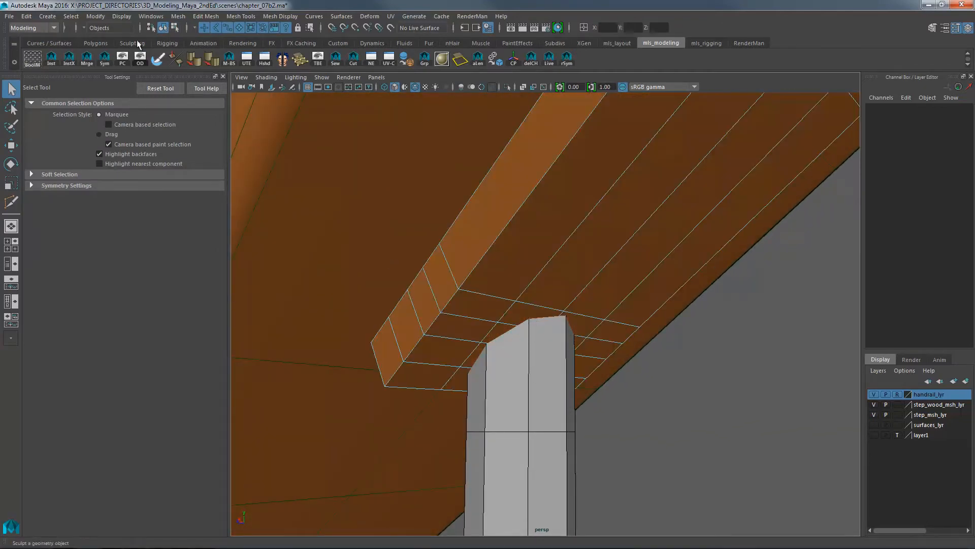
- Restrict selection to polygon faces and select the plate's underside faces around the top of the post
left_click(86, 28)
left_click(108, 53)
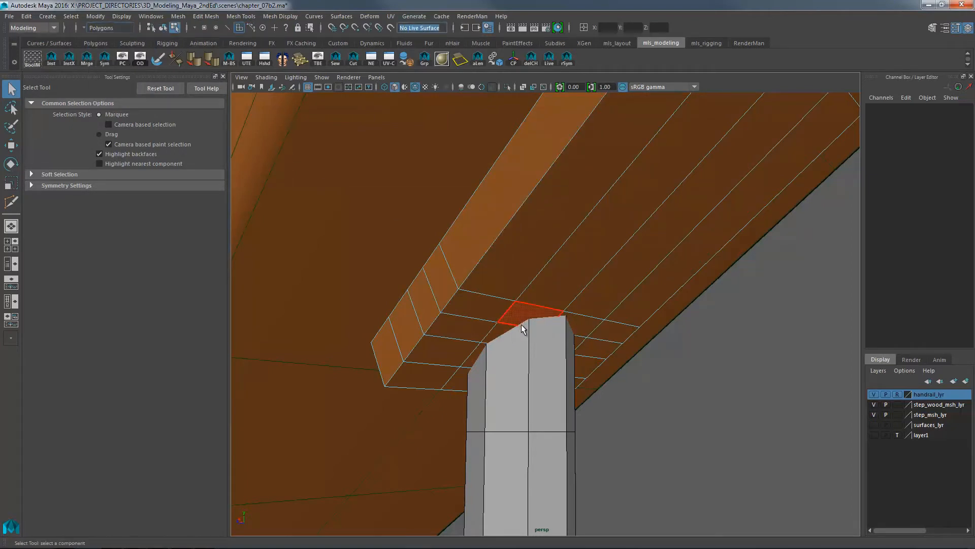
left_click(521, 318)
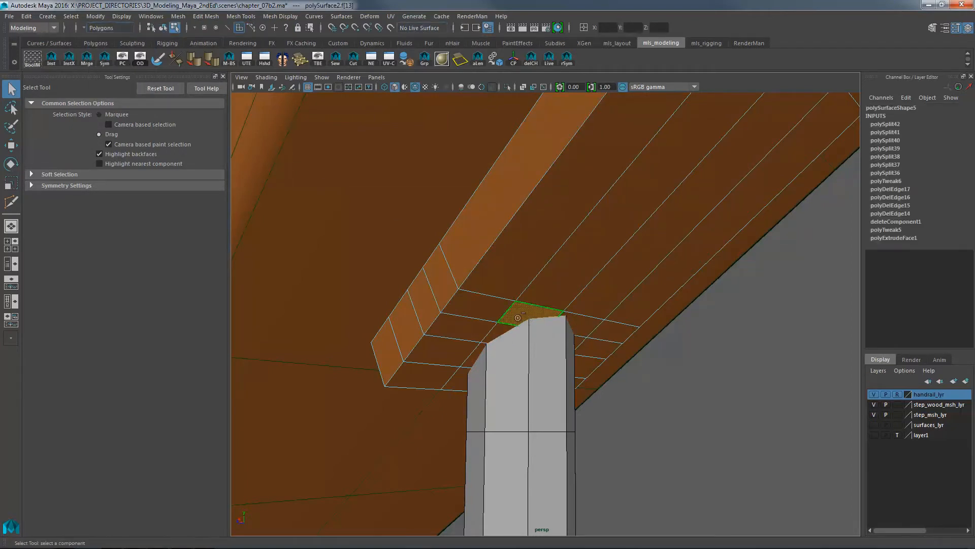
key("ctrl+z")
mouse_move(493, 334)
left_mouse_down()
mouse_move(583, 325)
mouse_move(564, 344)
mouse_move(560, 334)
mouse_move(572, 337)
mouse_move(501, 331)
mouse_move(570, 318)
mouse_move(663, 347)
mouse_move(625, 315)
mouse_move(640, 316)
mouse_move(563, 331)
mouse_move(662, 303)
mouse_move(572, 350)
mouse_move(614, 343)
mouse_move(580, 279)
left_mouse_up()
left_click_drag(584, 363, 586, 296, "alt")
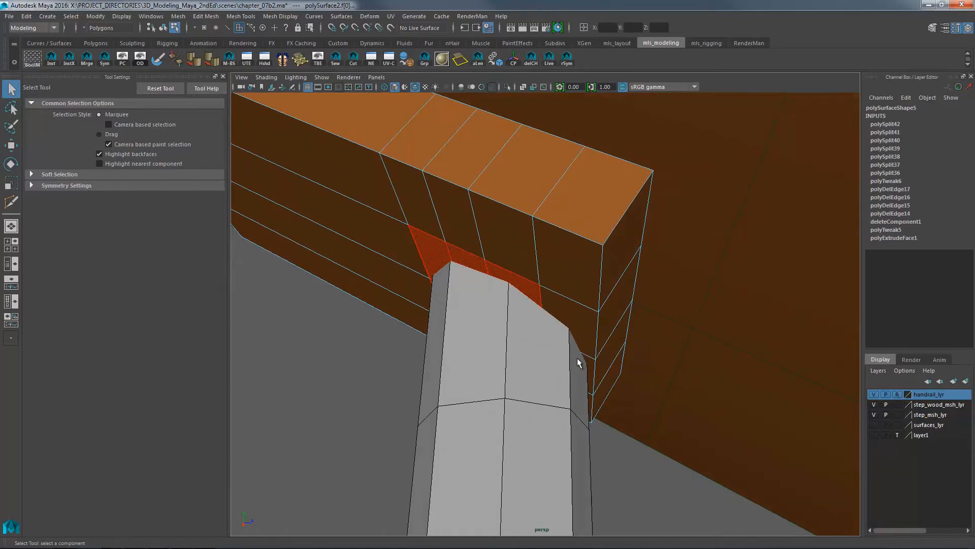
- Insert an edge loop close to the plate's lower end with the Multi-Cut tool
key("y")
left_click(588, 307, "ctrl")
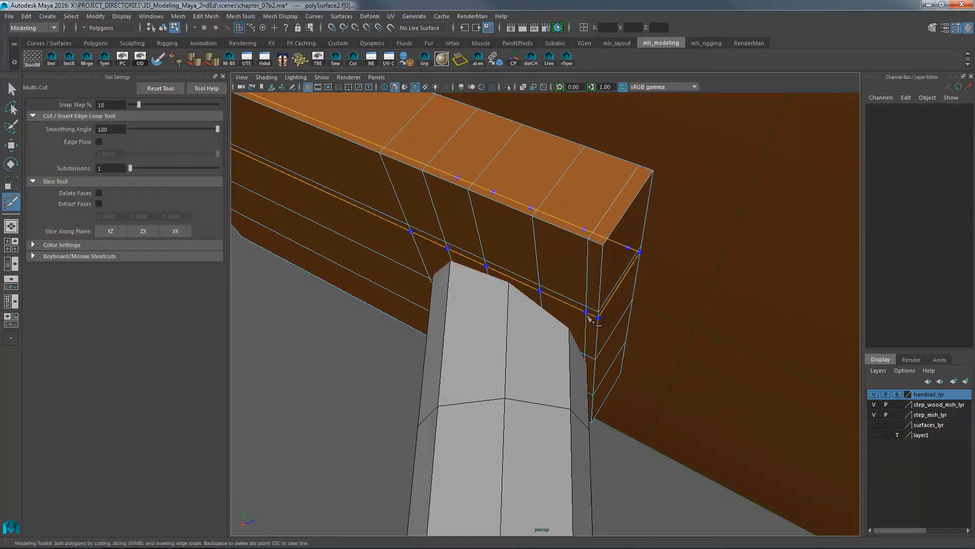
left_click_drag(553, 340, 578, 320, "alt")
key("ctrl+z")
left_click(594, 368, "ctrl")
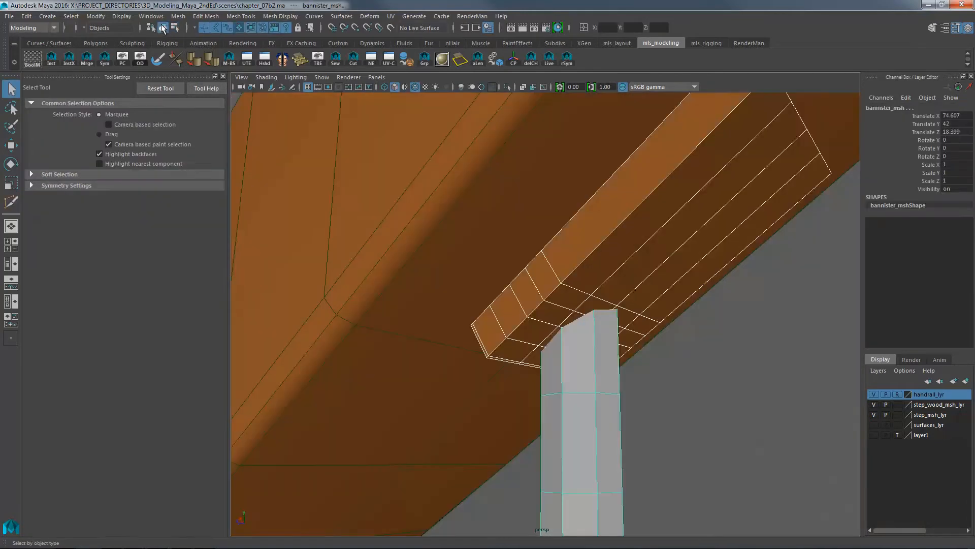
- Join the mounting plate and the bannister post with a Boolean Union and select the combined mesh
left_click(179, 16)
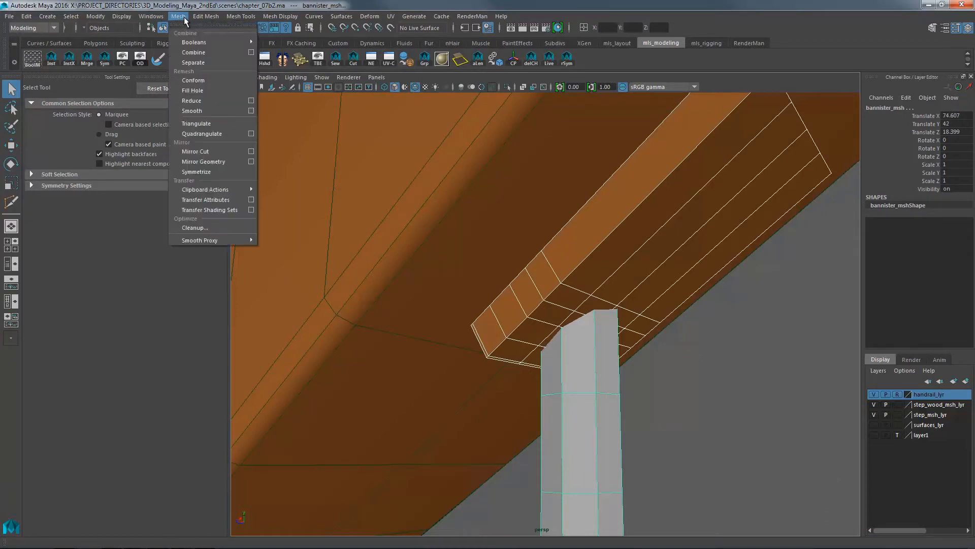
mouse_move(241, 42)
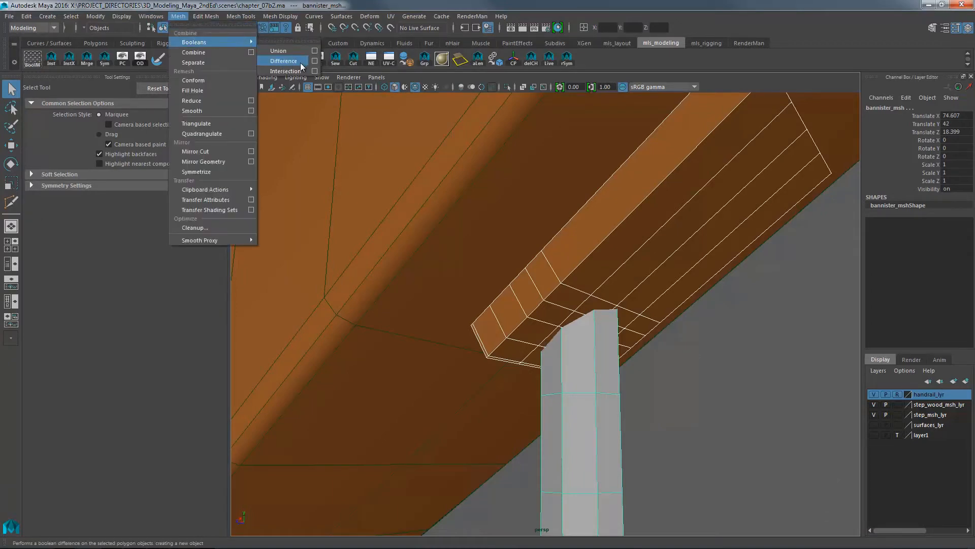
left_click(285, 51)
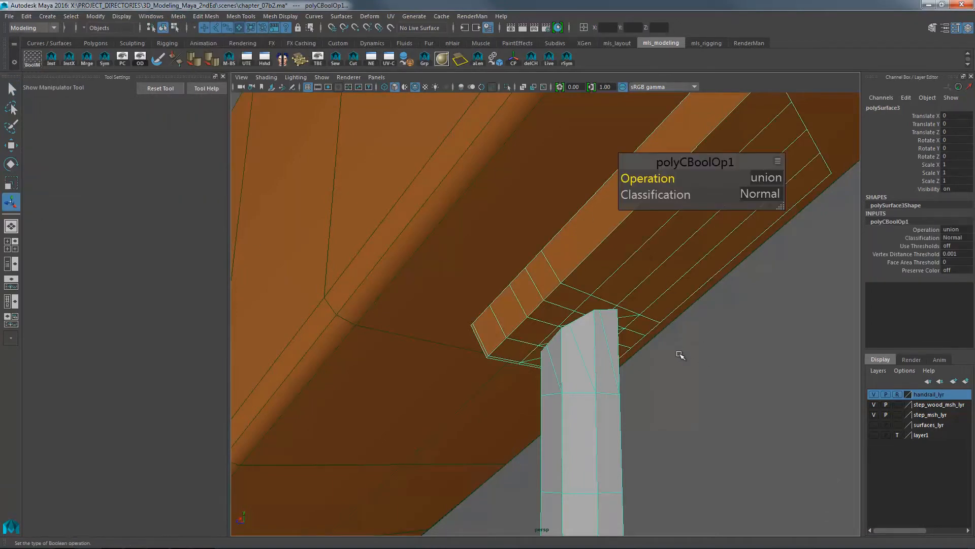
left_click_drag(681, 355, 605, 369, "alt")
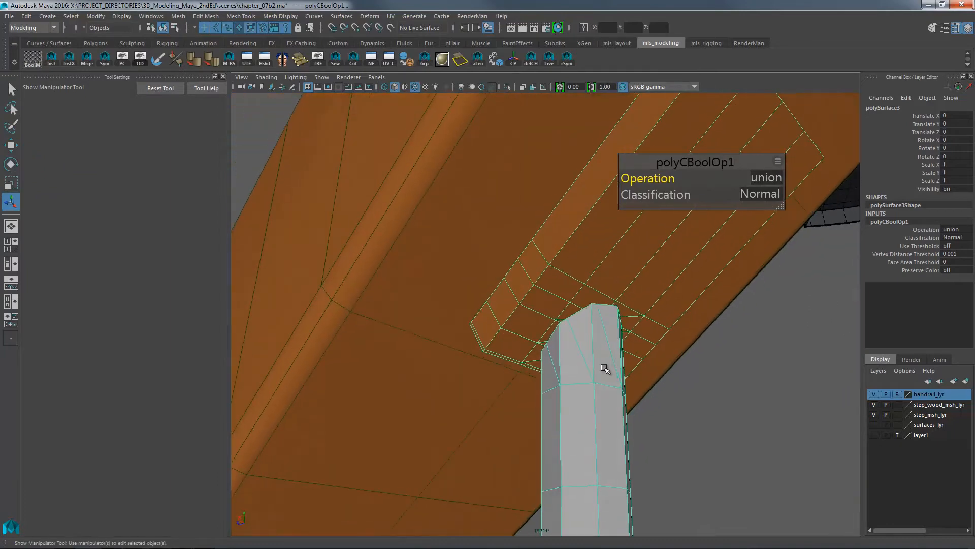
key("w")
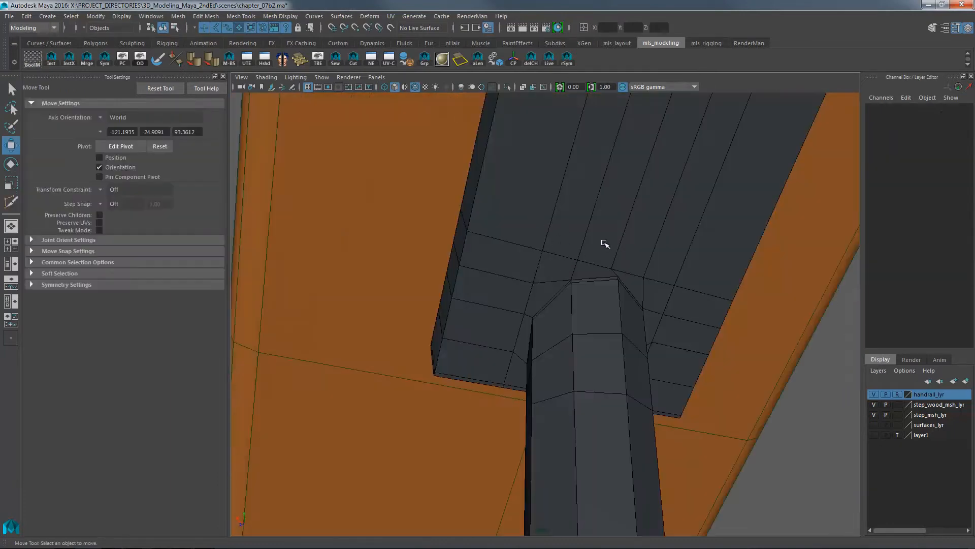
mouse_move(605, 244)
left_mouse_down("alt")
mouse_move(579, 263)
mouse_move(645, 237)
mouse_move(588, 285)
mouse_move(625, 292)
mouse_move(577, 270)
mouse_move(664, 275)
mouse_move(579, 252)
mouse_move(680, 276)
mouse_move(562, 290)
mouse_move(581, 282)
mouse_move(536, 272)
left_mouse_up("alt")
left_click(599, 282)
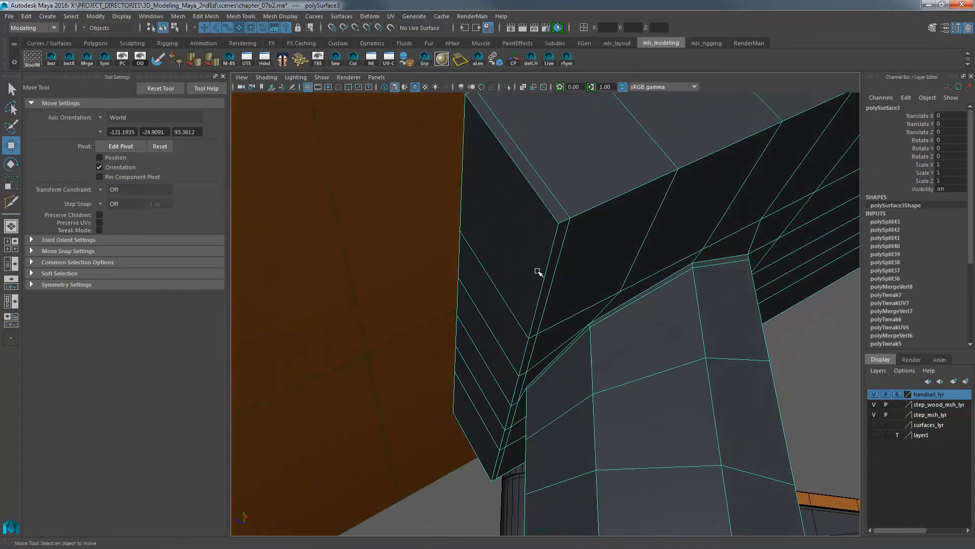
- Remove the extra edge loop at the plate's lower end with Quad Draw and bevel the plate's outer edges
key("ctrl+shift+q")
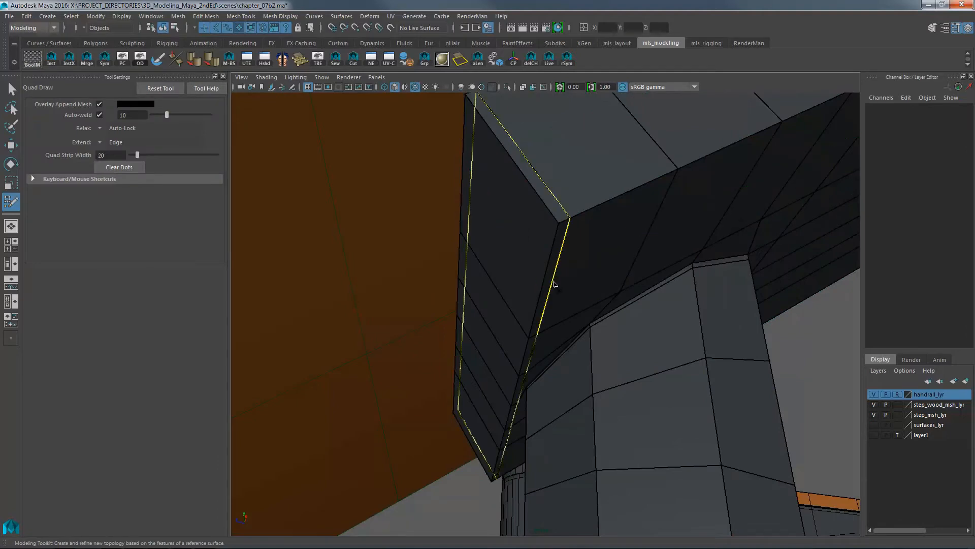
mouse_move(555, 276)
left_mouse_down("alt")
mouse_move(638, 264)
mouse_move(584, 264)
mouse_move(628, 248)
left_mouse_up("alt")
key("q")
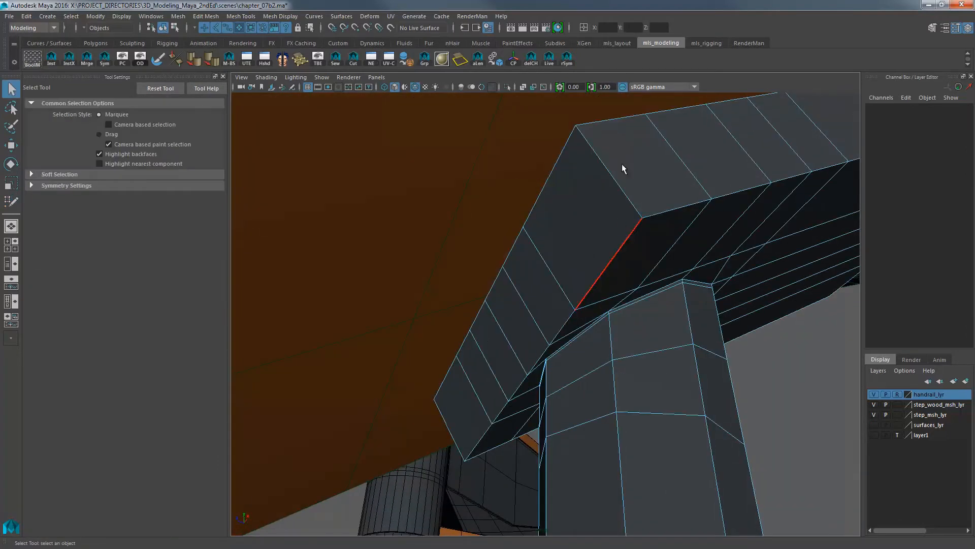
left_click(640, 217)
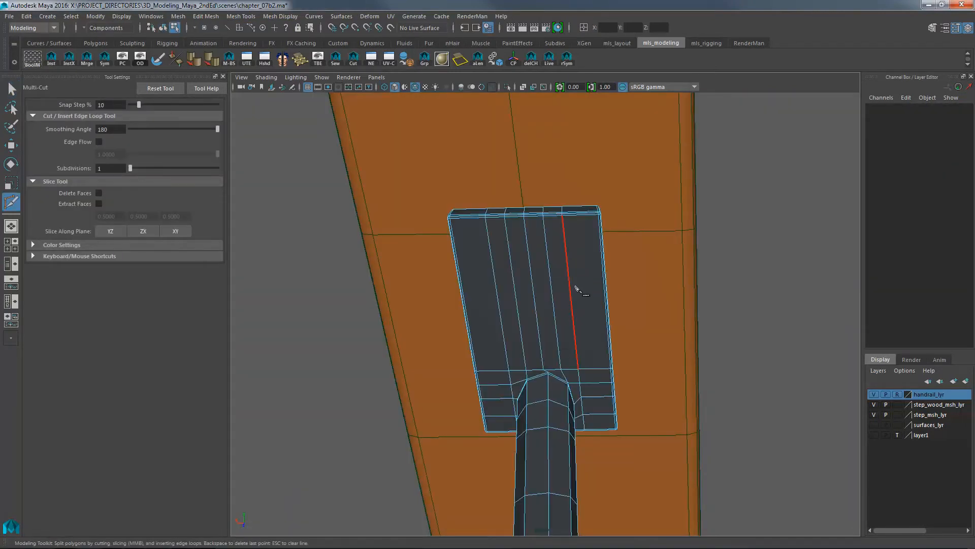
- Insert a series of evenly spaced edge loops across the length of the plate with Multi-Cut and return to object mode
left_click_drag(559, 257, 567, 258, "ctrl")
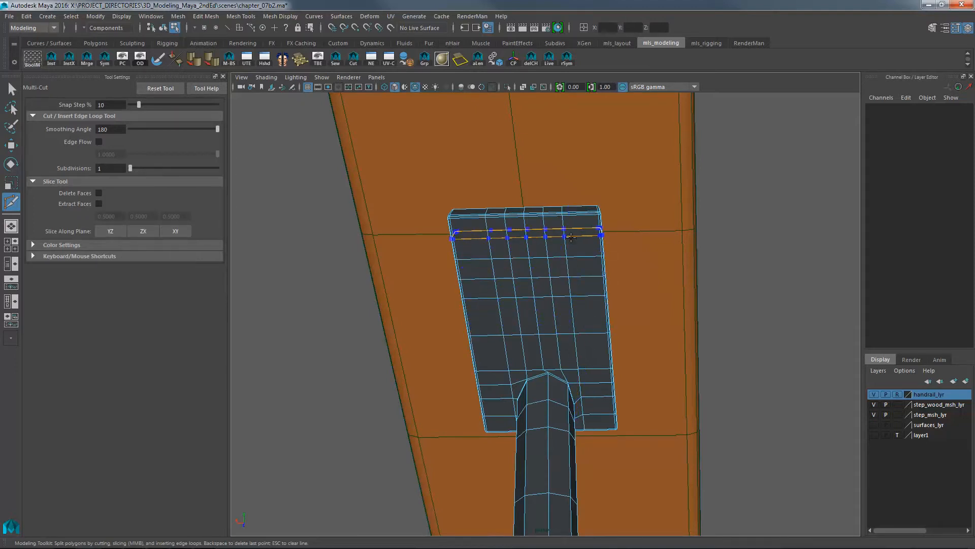
left_click_drag(566, 286, 491, 291, "alt")
key("q")
key("F8")
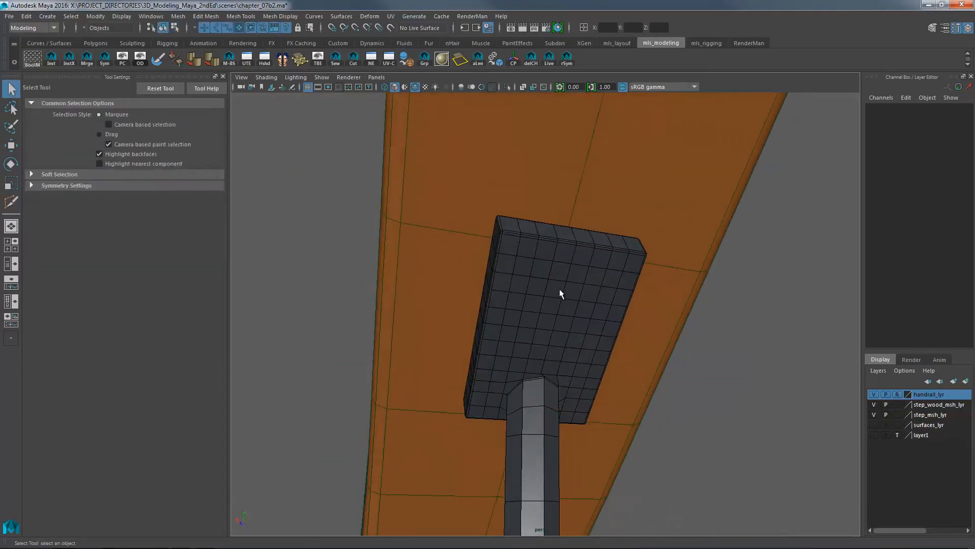
- Insert a centered edge loop around the plate's side faces with Multi-Cut and return to object mode
left_click_drag(561, 289, 609, 303, "alt")
right_click_drag(609, 303, 691, 286, "alt")
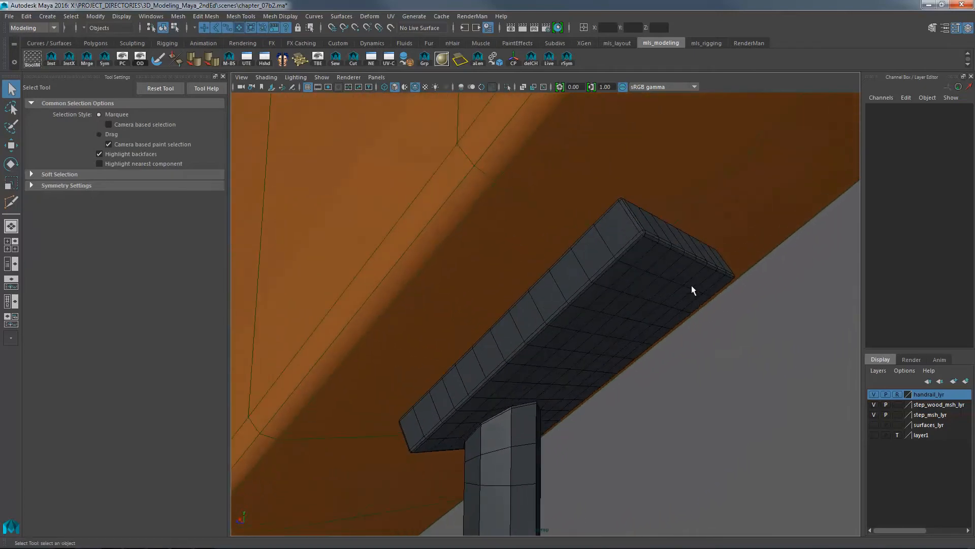
key("y")
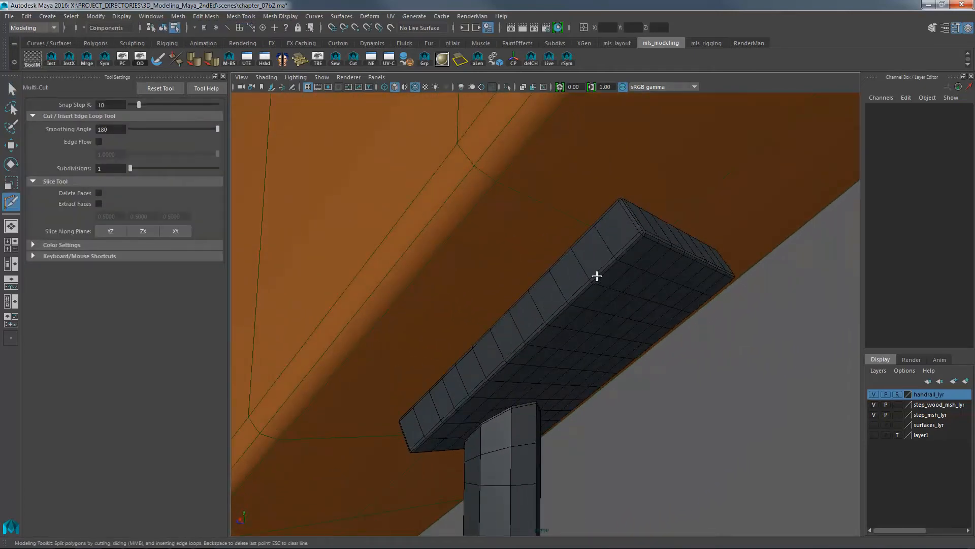
key("q")
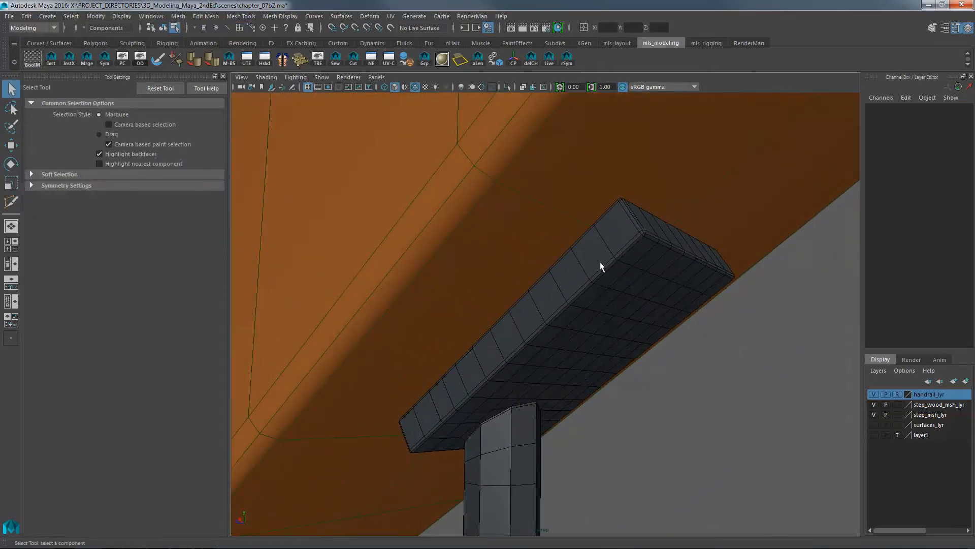
key("F11")
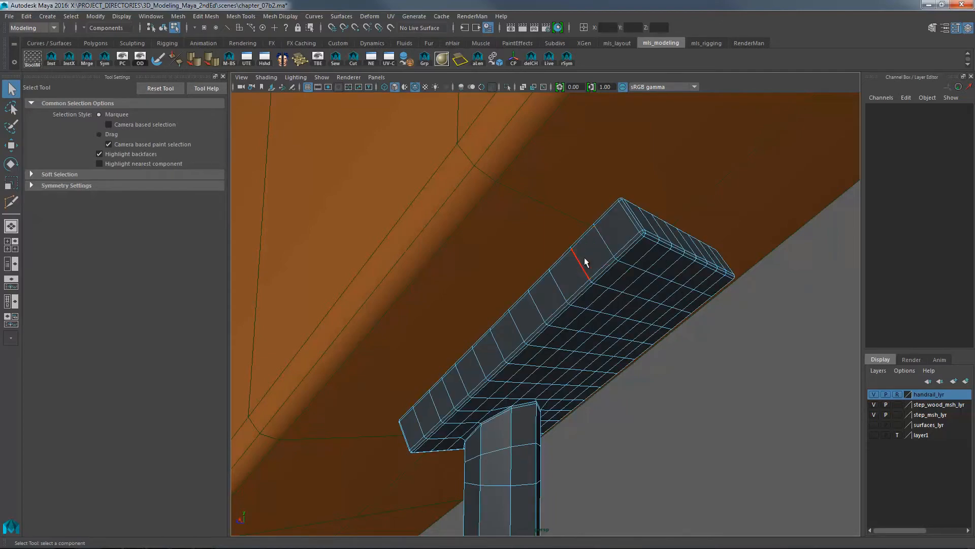
key("y")
middle_click(585, 264, "ctrl")
left_click_drag(588, 263, 667, 310, "alt")
key("q")
key("F8")
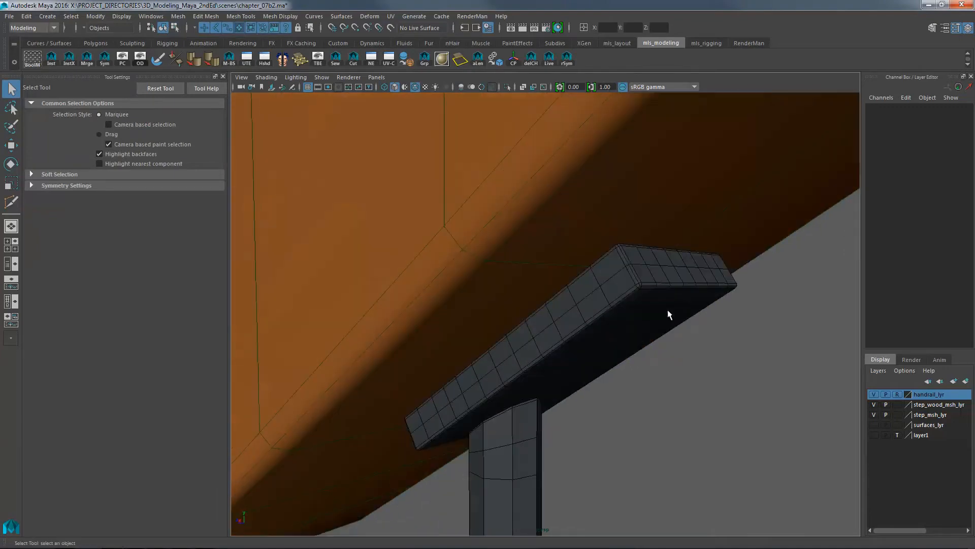
- Select the combined bannister mesh and show the scene shaded without the wireframe overlay
right_click_drag(667, 310, 593, 312, "alt")
left_click_drag(614, 405, 746, 259, "alt")
right_click_drag(747, 259, 621, 245, "alt")
left_click_drag(621, 246, 575, 291, "alt")
middle_click_drag(575, 291, 551, 303, "alt")
left_click_drag(551, 304, 502, 323, "alt")
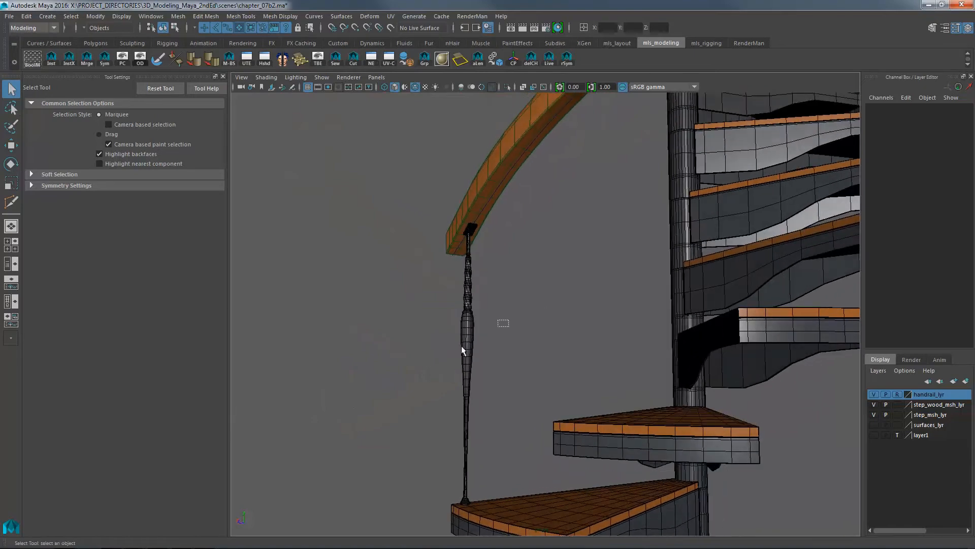
left_click(462, 346)
left_click(409, 357)
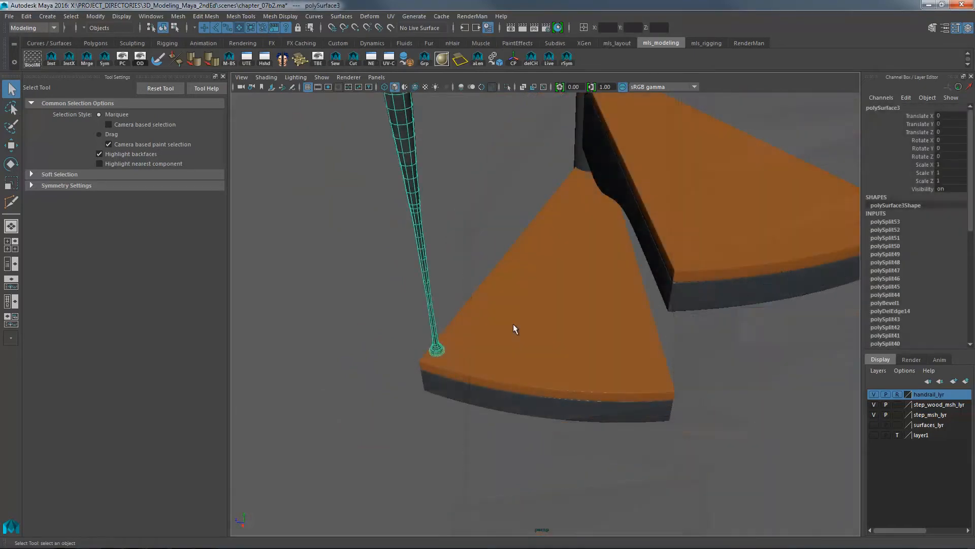
- Examine the bannister from several angles, checking its base against the lowest step and its plate against the handrail
left_click_drag(514, 329, 490, 262, "alt")
left_click(408, 300)
left_click(436, 305)
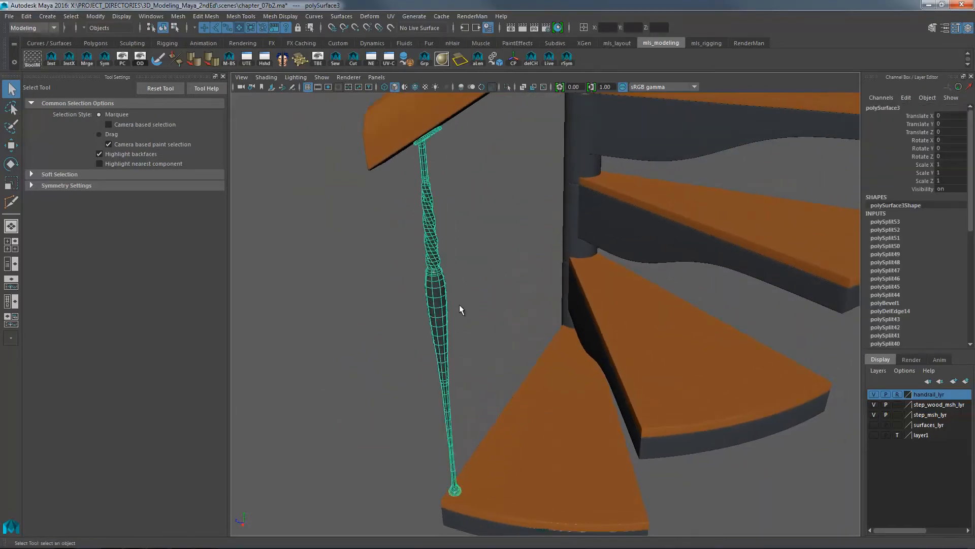
middle_click_drag(460, 453, 486, 342, "alt")
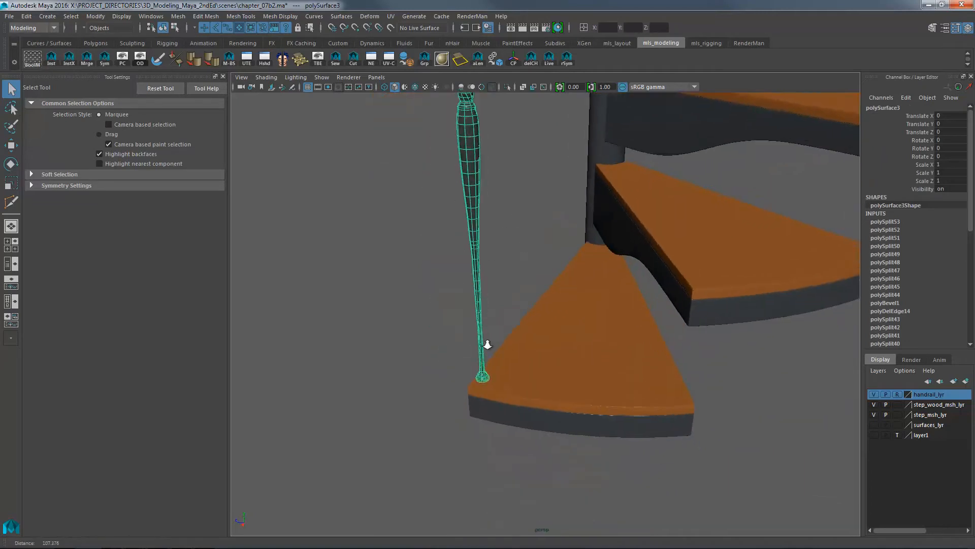
right_click_drag(486, 343, 585, 325, "alt")
left_click_drag(584, 325, 590, 275, "alt")
key("w")
middle_click_drag(544, 331, 630, 360, "alt")
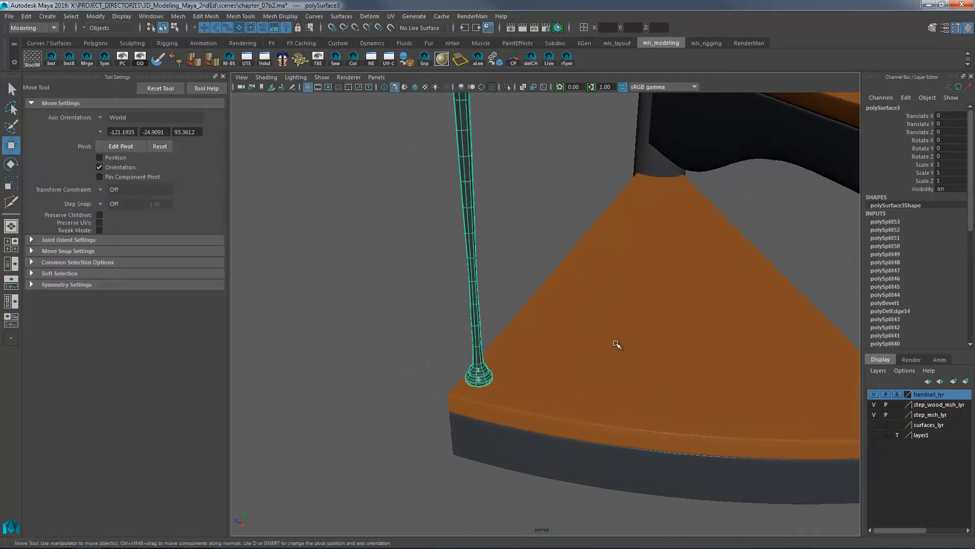
right_click_drag(744, 252, 424, 280, "alt")
middle_click_drag(424, 279, 416, 356, "alt")
left_click_drag(416, 355, 472, 346, "alt")
left_click_drag(544, 341, 442, 351, "alt")
right_click_drag(442, 352, 522, 336, "alt")
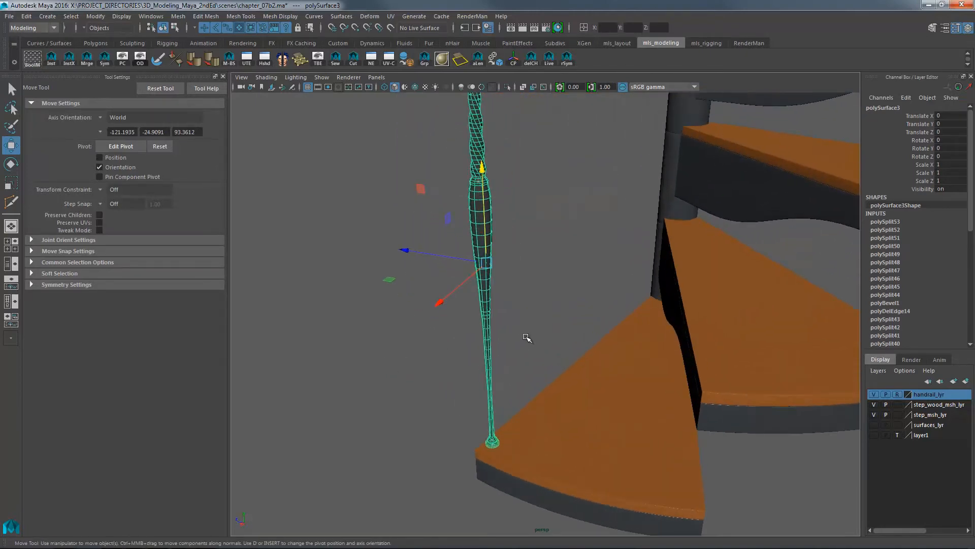
key("minus")
middle_click_drag(521, 323, 520, 269, "alt")
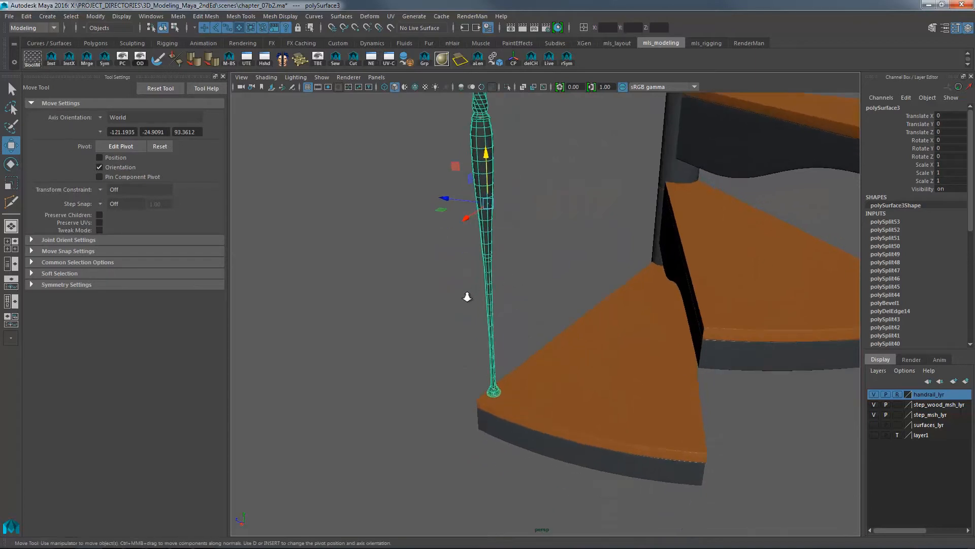
right_click_drag(465, 296, 547, 270, "alt")
left_click_drag(512, 391, 539, 372, "alt")
middle_click_drag(511, 323, 523, 272, "alt")
left_click_drag(522, 234, 523, 245, "alt")
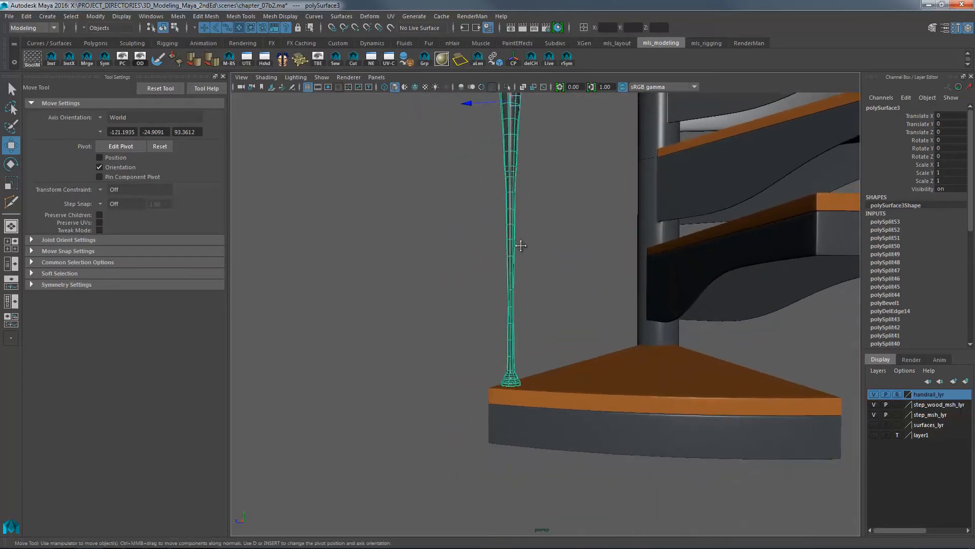
- Hide the step_wood_msh_lyr and step_msh_lyr layers and snap the bannister's pivot to the center vertex of its base
middle_click_drag(524, 245, 526, 282, "alt")
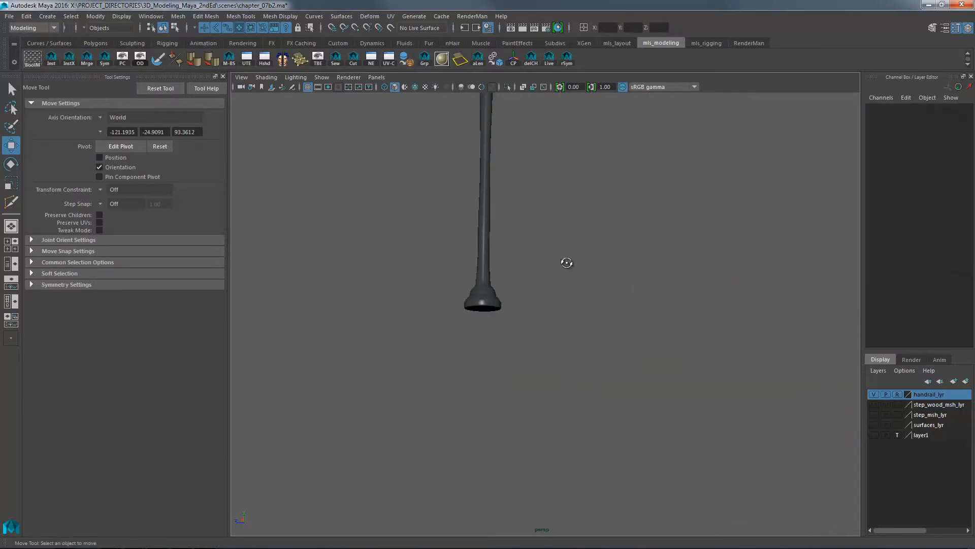
left_click_drag(567, 263, 530, 263, "alt")
left_click(493, 235)
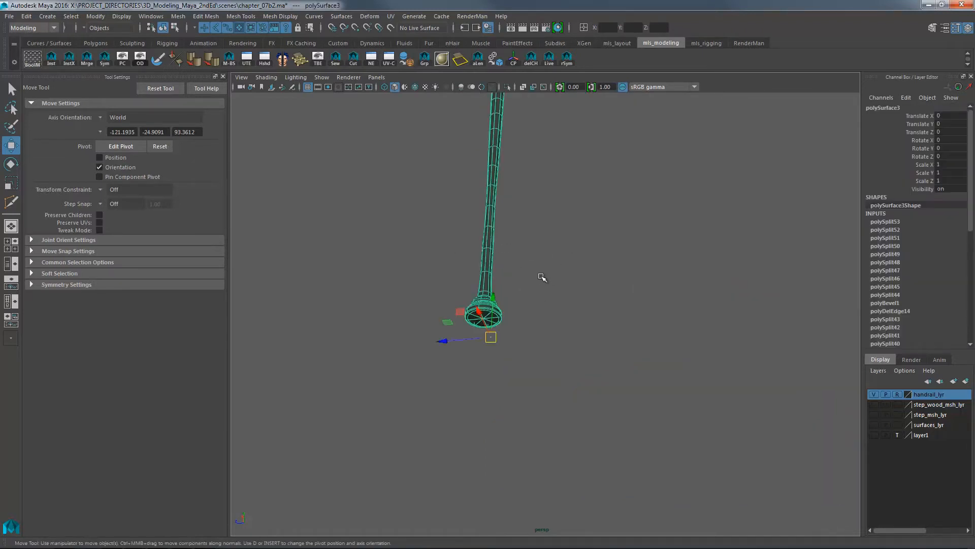
scroll(543, 278, "up", 6)
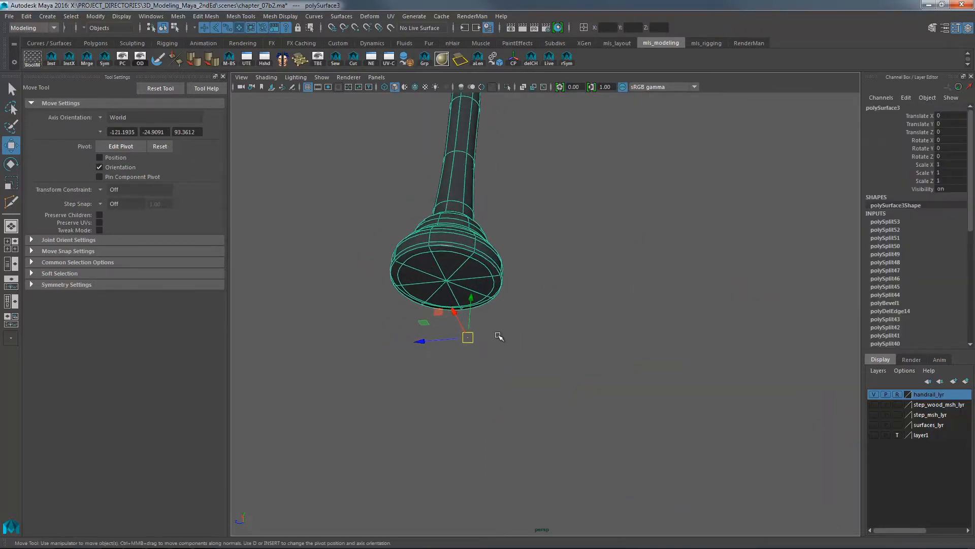
key("d")
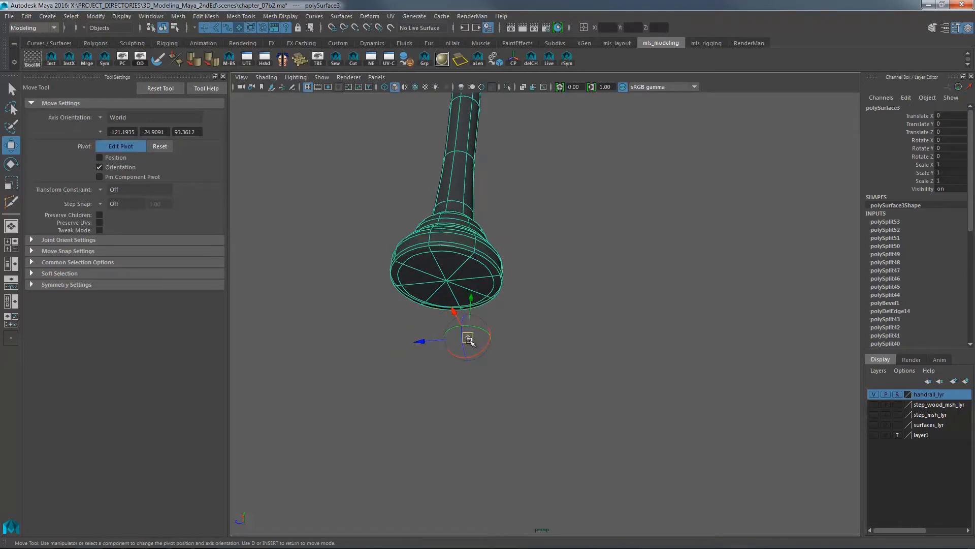
key("v")
left_click_drag(468, 339, 445, 282)
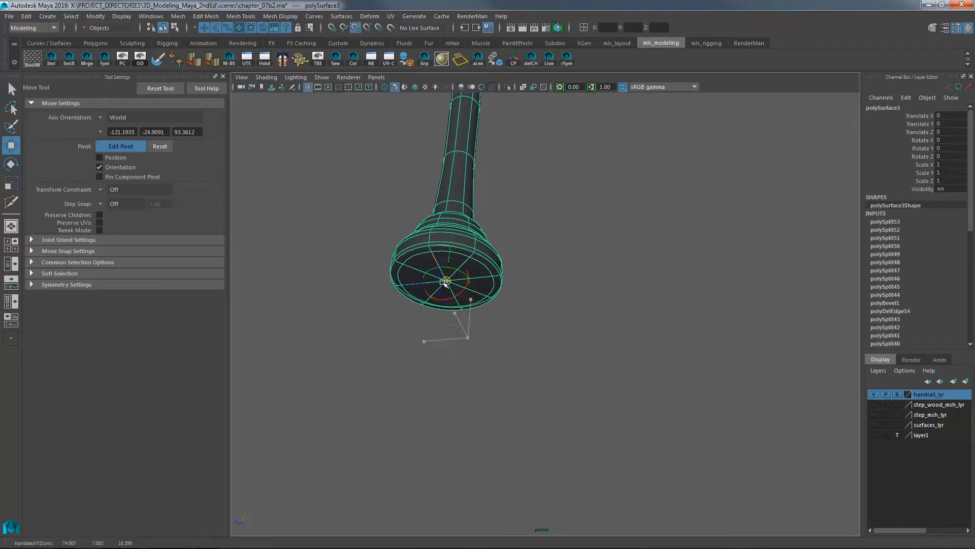
key("d")
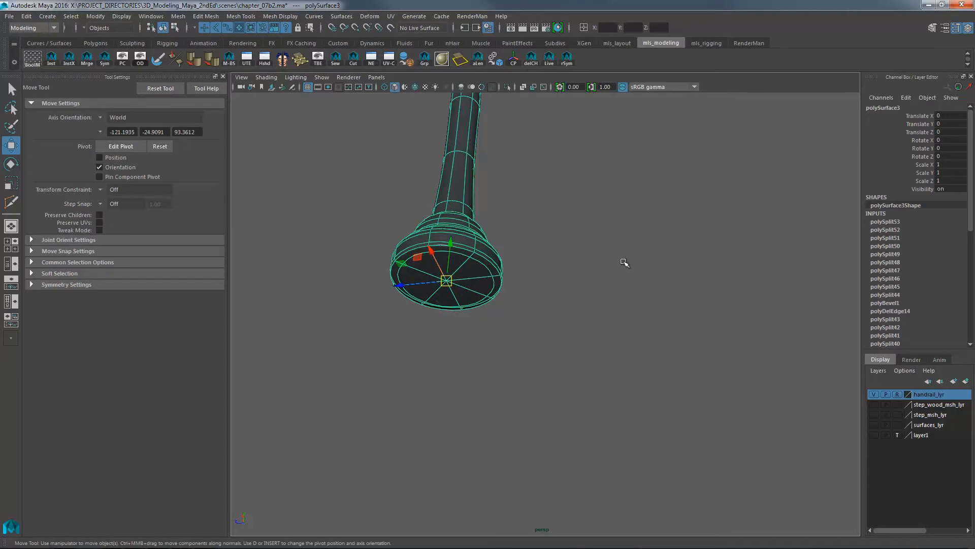
- Show the step layers again and turn on the wireframe overlay for the shaded scene
left_click(575, 239)
left_click_drag(523, 171, 435, 158)
left_click_drag(661, 248, 679, 291, "alt")
right_click_drag(655, 218, 472, 197, "alt")
middle_click_drag(572, 211, 586, 300, "alt")
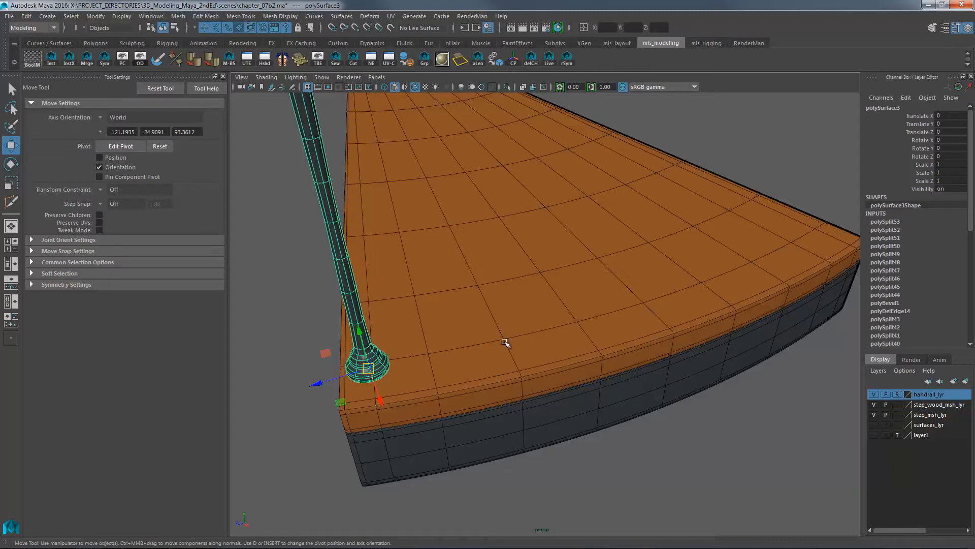
- Duplicate the bannister and snap the copy's base two vertices along the lowest step's outer row, using the step's vertices as a guide
key("F9")
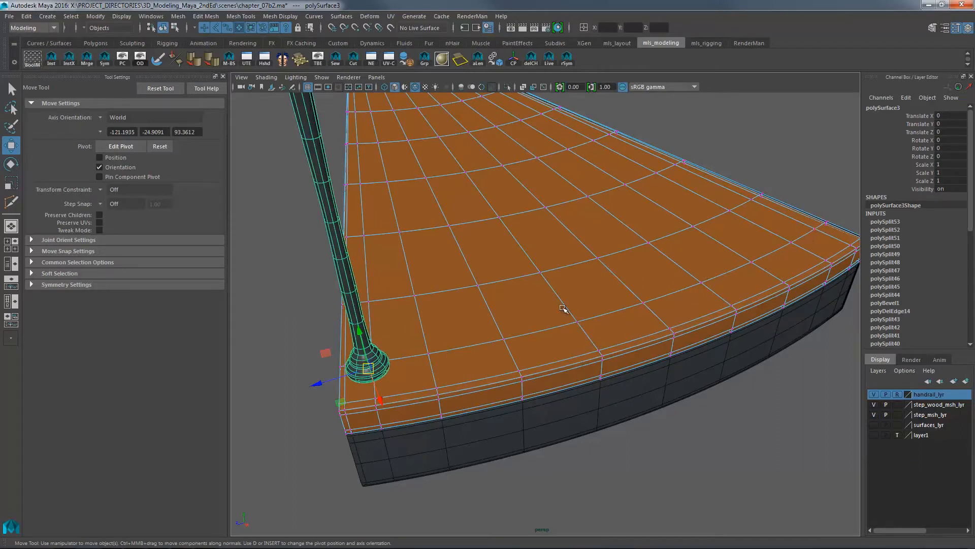
scroll(707, 267, "down", 8)
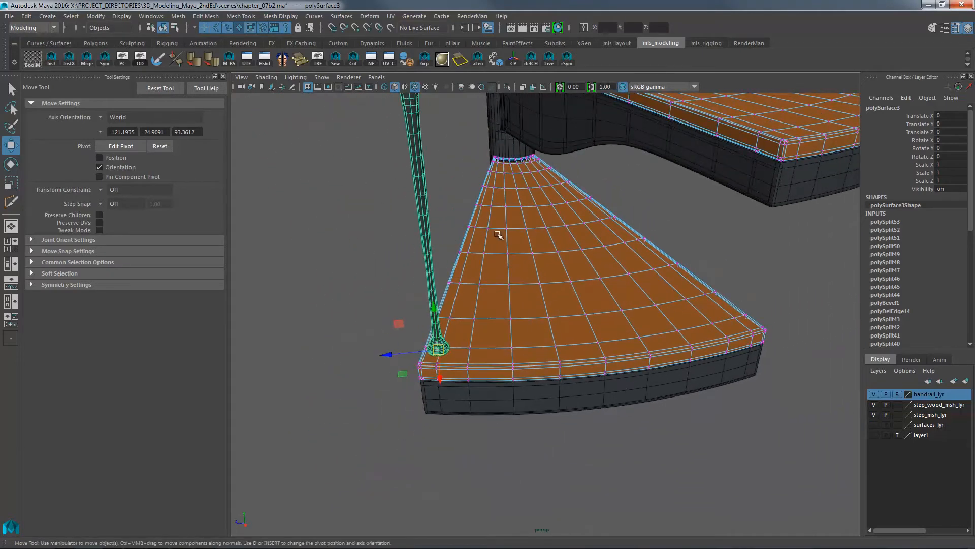
scroll(498, 236, "up", 6)
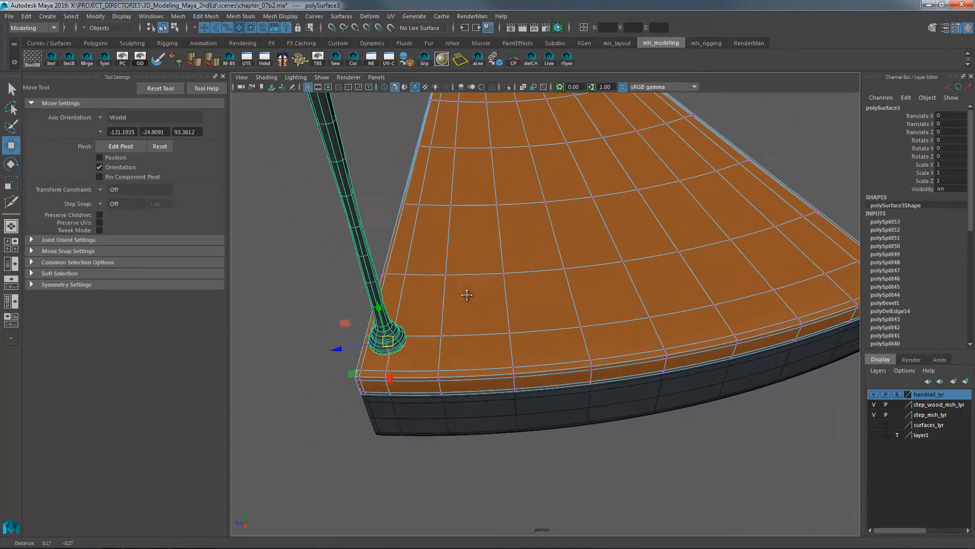
middle_click_drag(467, 295, 440, 297, "alt")
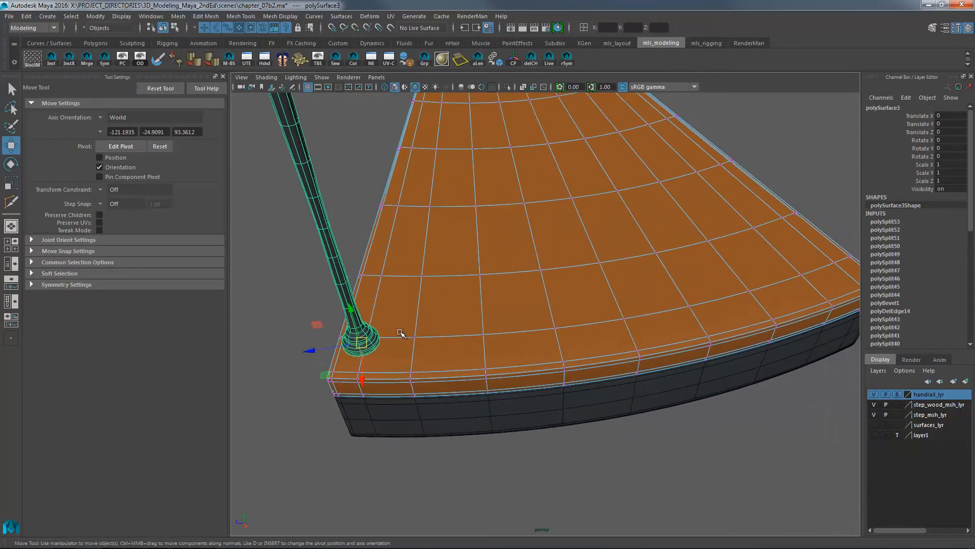
left_click(407, 330)
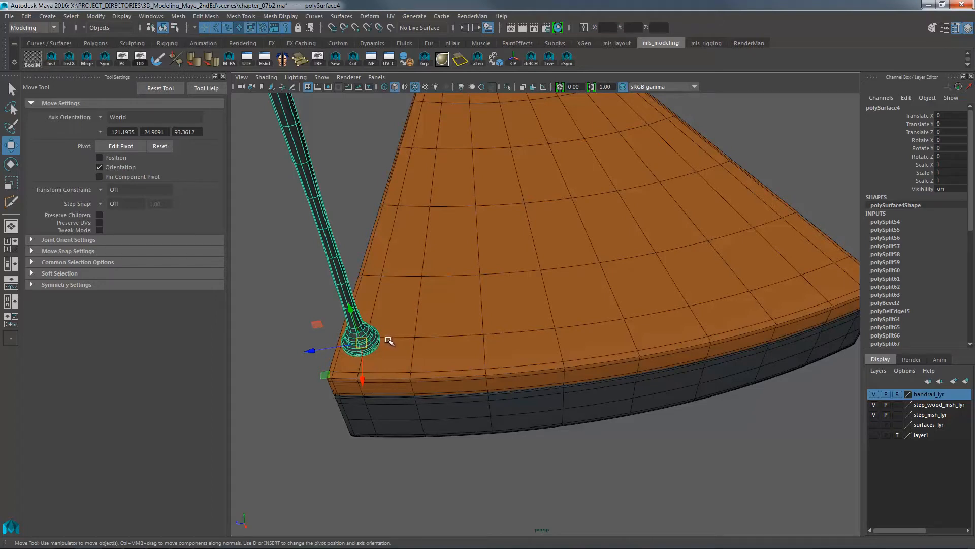
key("v")
left_click_drag(358, 342, 479, 334)
left_click_drag(583, 320, 525, 301, "alt")
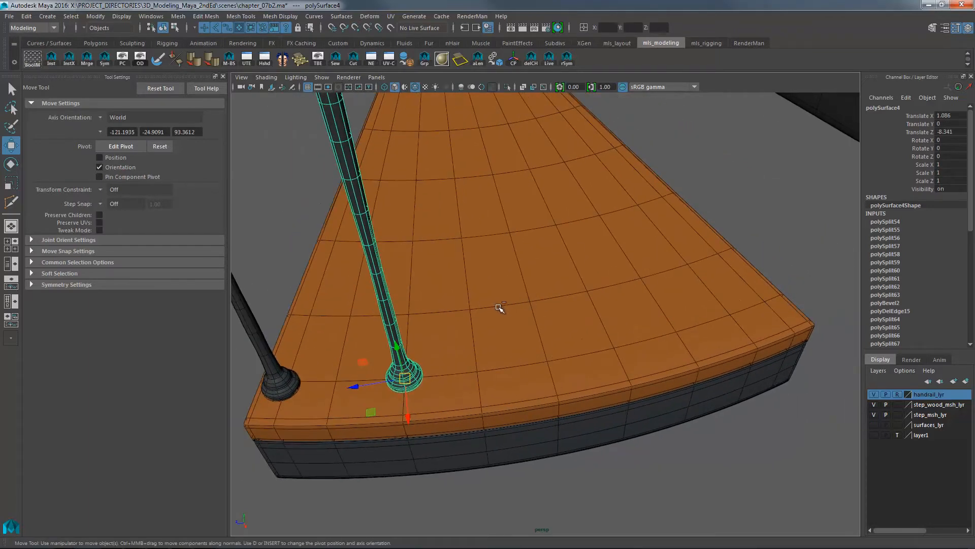
- Create three more bannister copies, snapping each to every second vertex along the step's outer row
key("v")
left_click_drag(408, 377, 547, 363, "shift")
middle_click_drag(629, 328, 629, 325, "alt")
left_click_drag(629, 324, 529, 324, "alt")
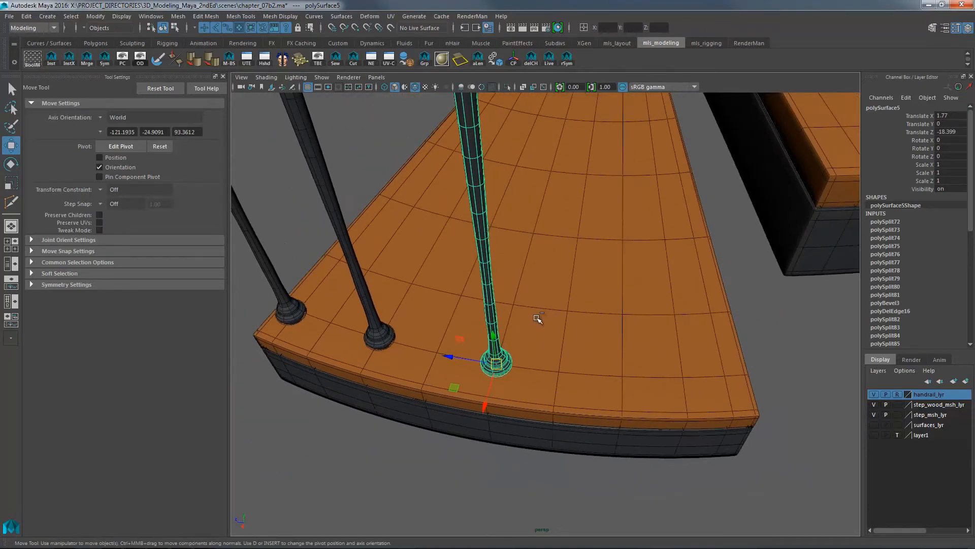
left_click_drag(497, 364, 559, 322, "shift")
left_click_drag(514, 358, 616, 358, "shift")
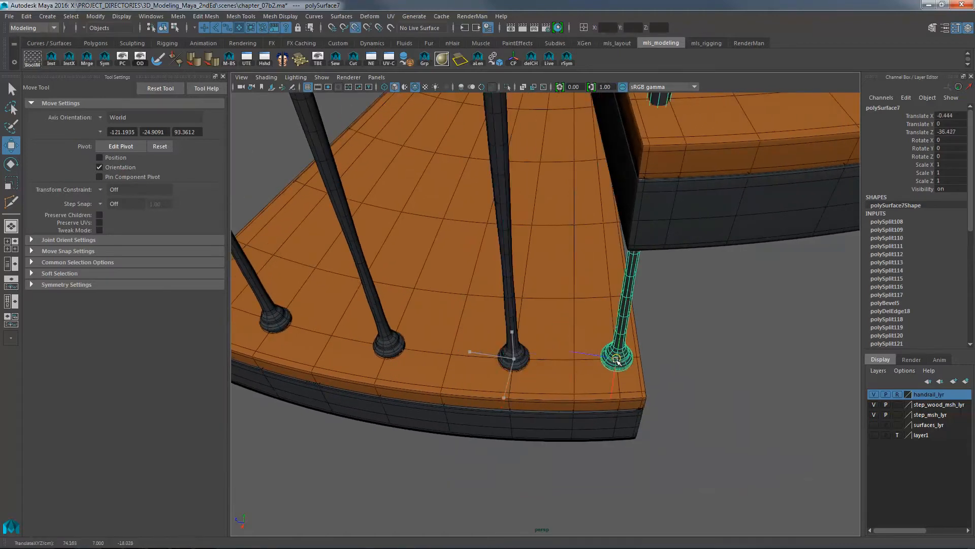
- Examine where the last bannister passes through the step above and how far the copies' plates sit from the handrail
left_click_drag(706, 319, 646, 311, "alt")
right_click_drag(646, 311, 594, 338, "alt")
left_click_drag(594, 351, 524, 326, "alt")
right_click_drag(525, 326, 587, 315, "alt")
left_click_drag(539, 356, 563, 312, "alt")
middle_click_drag(563, 312, 544, 298, "alt")
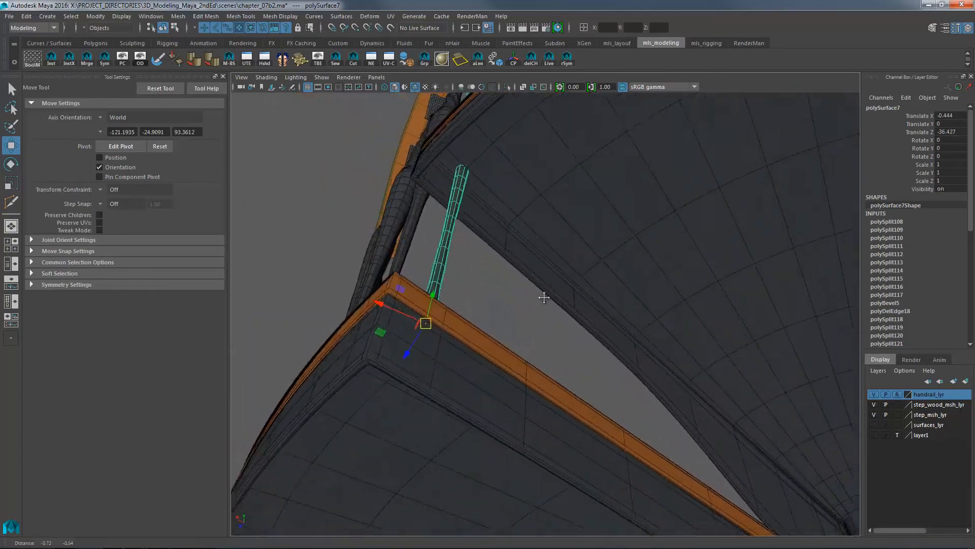
left_click_drag(544, 297, 494, 309, "alt")
left_click_drag(475, 240, 513, 244, "alt")
right_click_drag(513, 244, 638, 227, "alt")
middle_click_drag(502, 229, 524, 280, "alt")
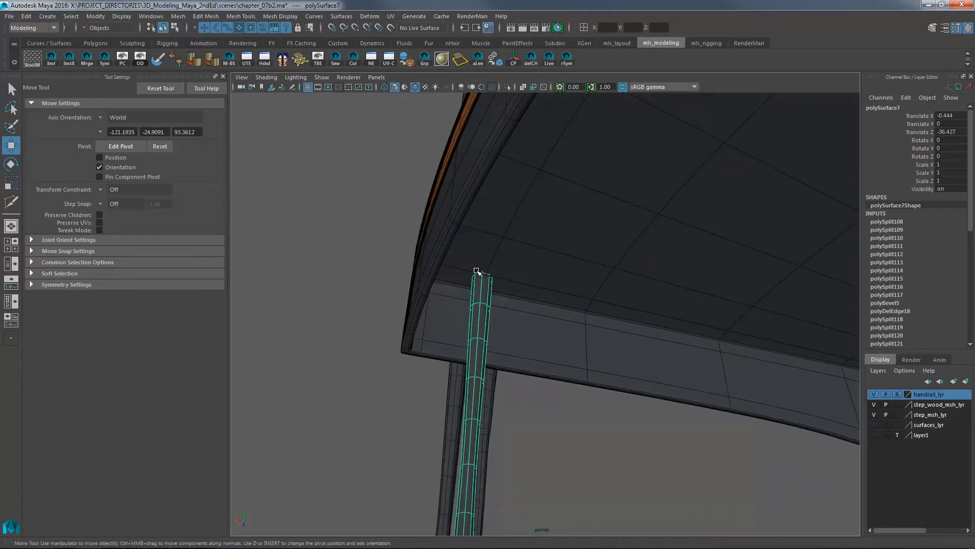
left_click_drag(476, 271, 536, 203, "alt")
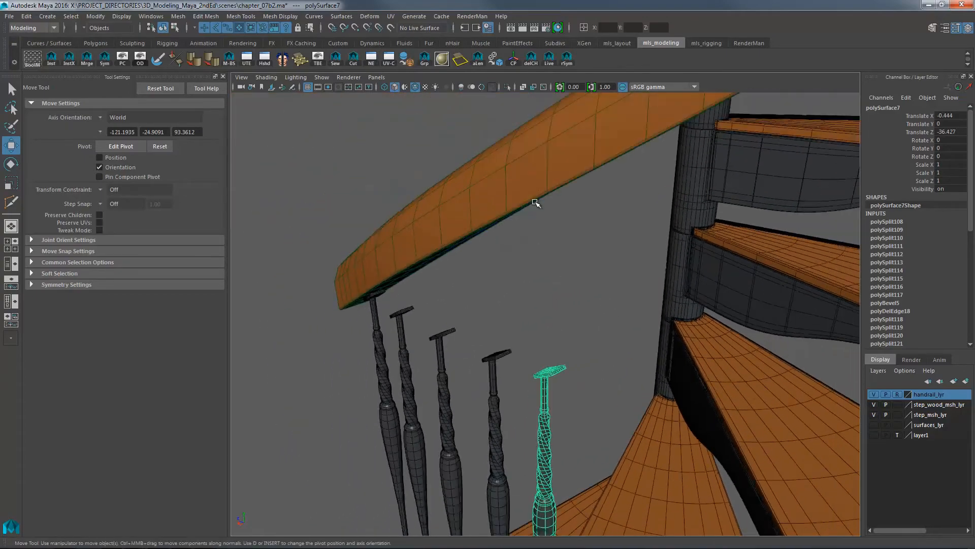
left_click_drag(558, 311, 523, 266, "alt")
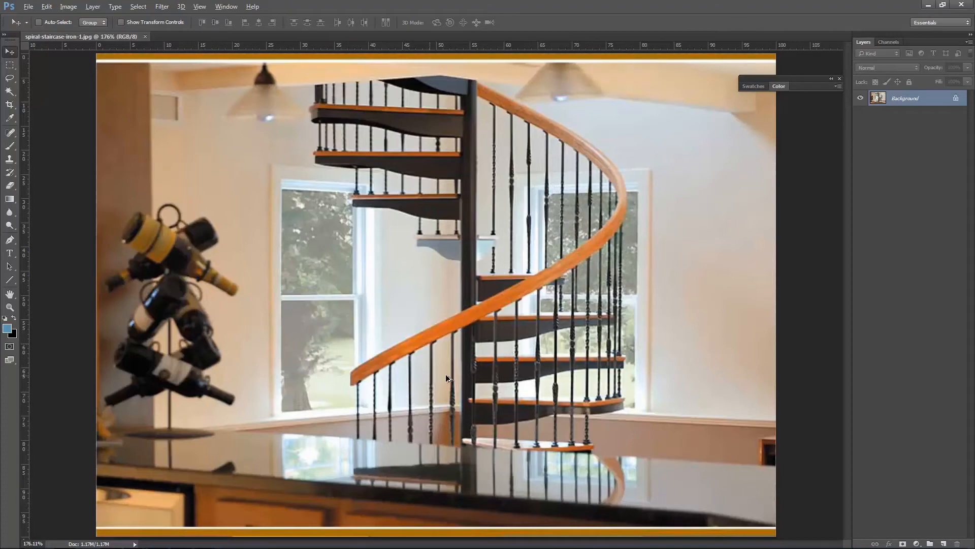
- Return to Maya, try raising the second bannister's top plate faces toward the handrail, and undo the move
key("alt+Tab")
left_click_drag(519, 298, 468, 292, "alt")
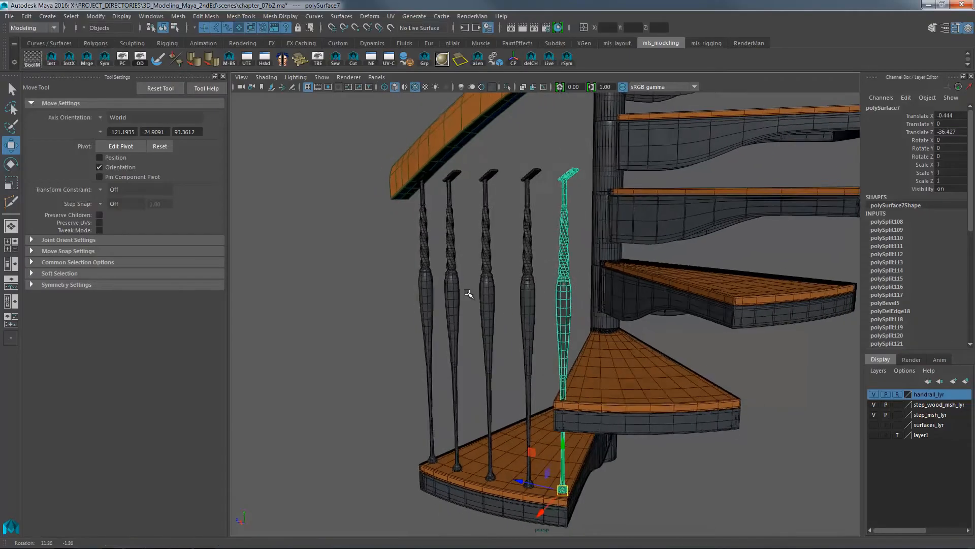
right_click_drag(468, 292, 508, 264, "alt")
middle_click_drag(470, 137, 496, 252, "alt")
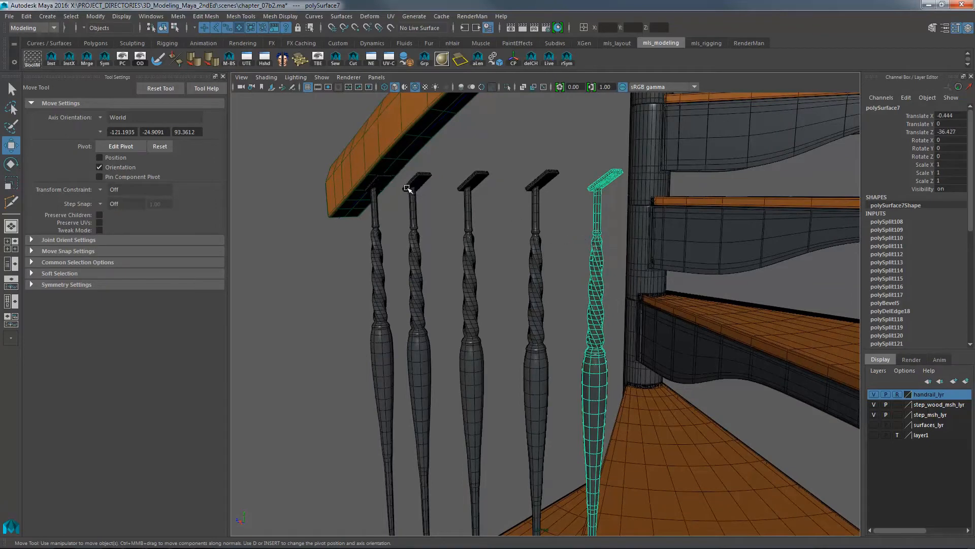
right_click_drag(413, 189, 413, 206)
left_click_drag(394, 158, 438, 203)
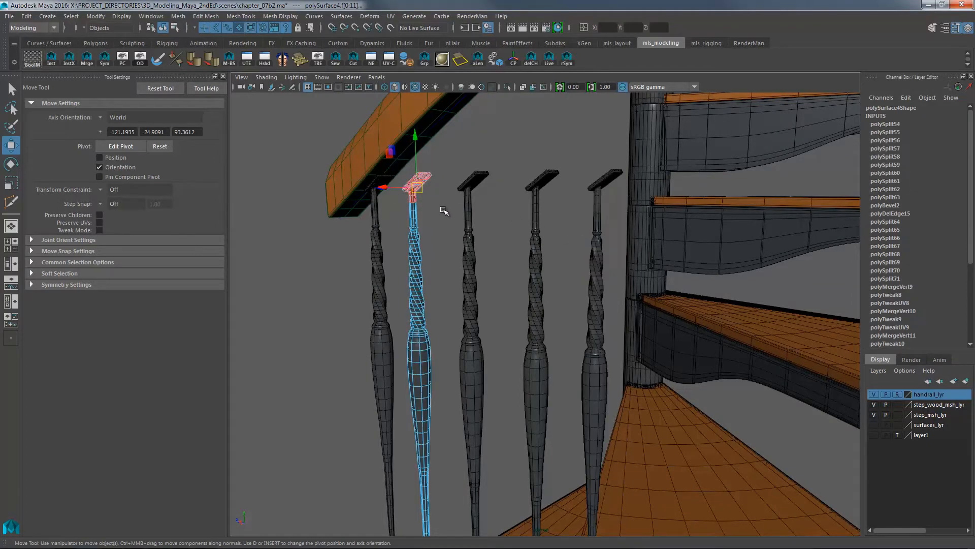
left_click_drag(415, 149, 414, 121)
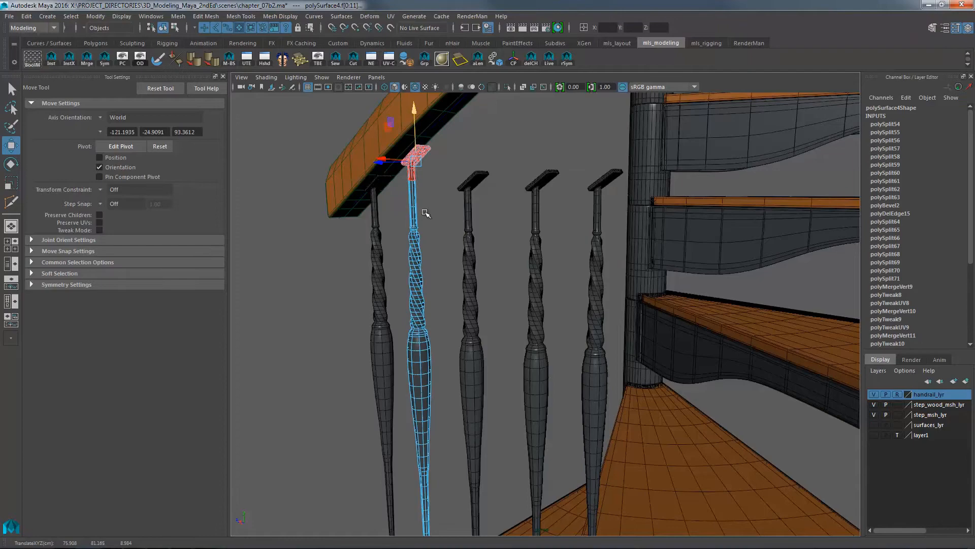
key("ctrl+z")
left_click(446, 223)
- Switch to Photoshop to study the bannisters along the handrail in the spiral-staircase-iron-1.jpg reference, and return to Maya
key("alt+Tab")
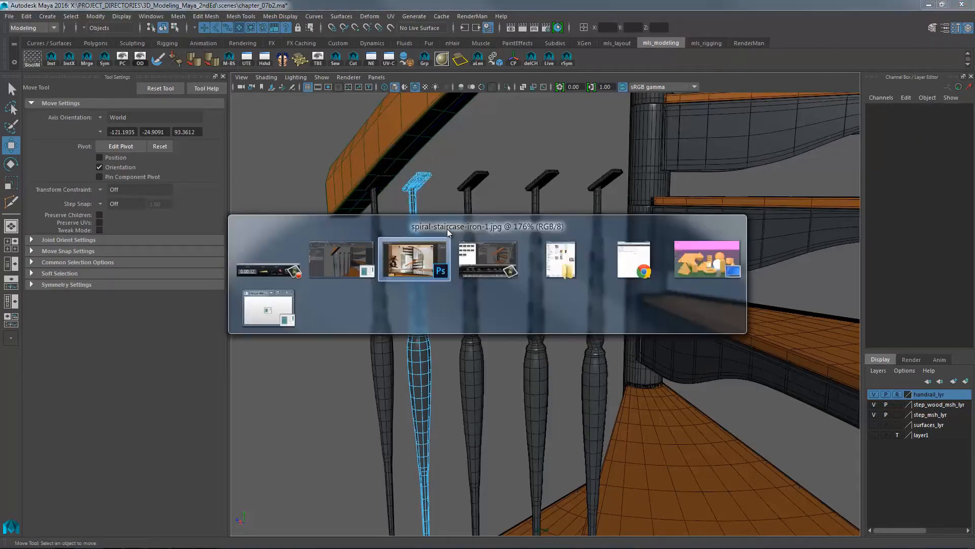
left_click(418, 265)
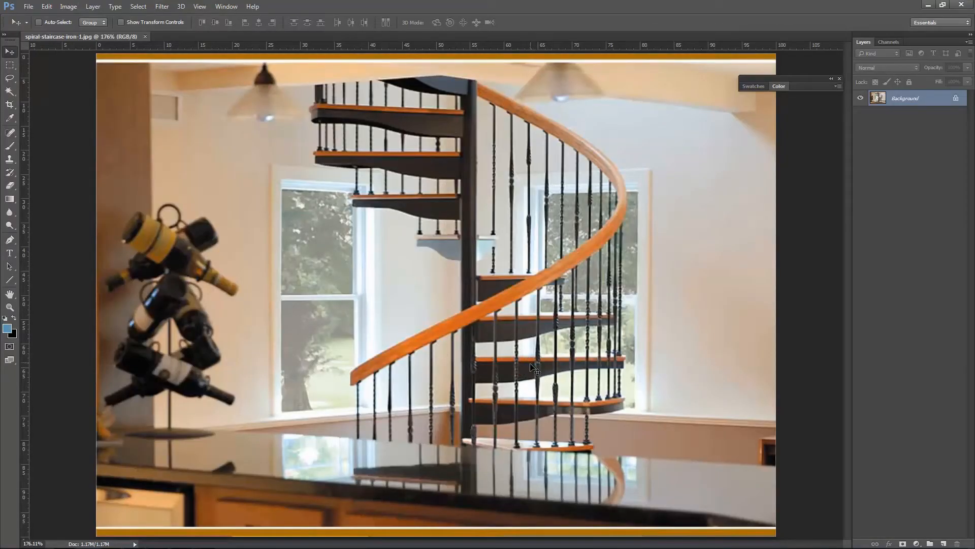
key("alt")
key("alt")
key("alt+Tab")
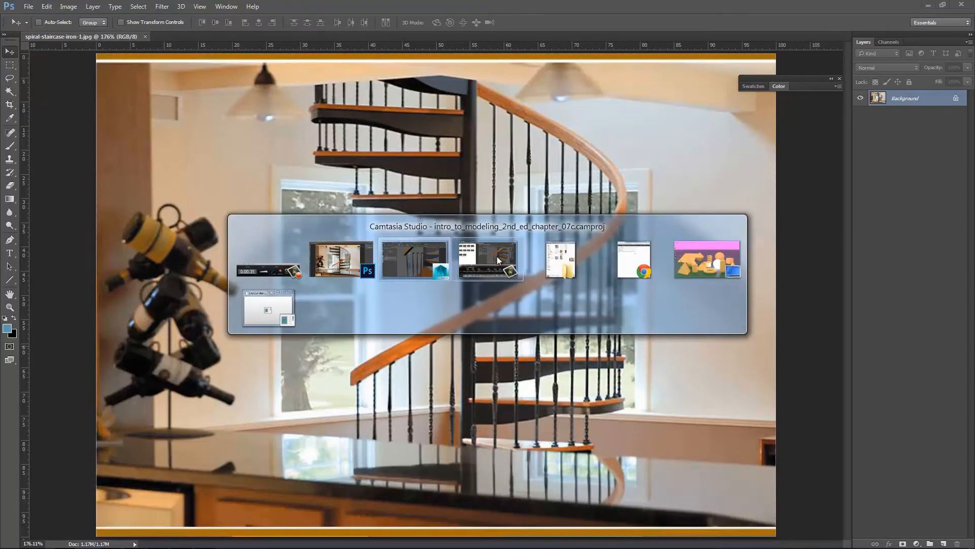
key("alt+Tab")
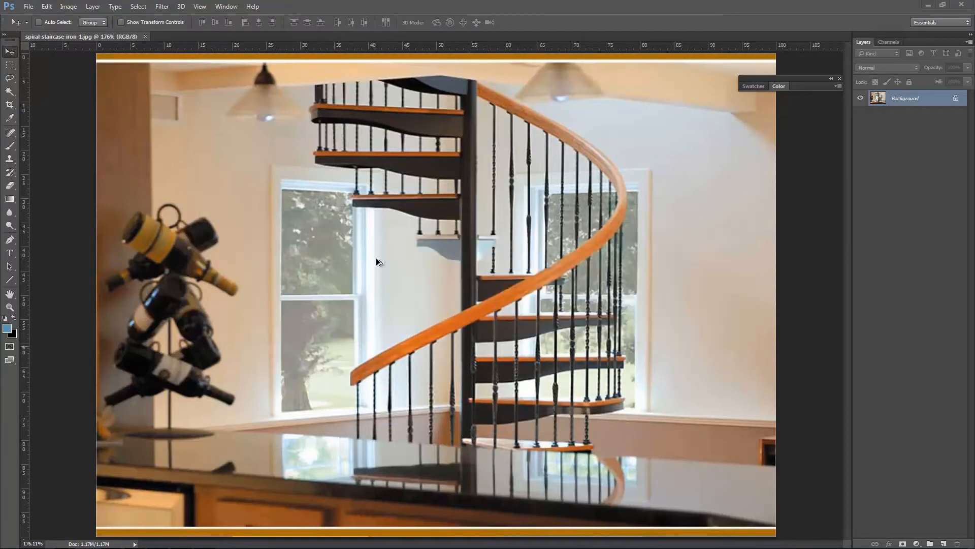
key("alt+Tab")
key("alt+Tab")
left_click_drag(559, 304, 507, 261, "alt")
right_click_drag(550, 233, 527, 275, "alt")
middle_click_drag(527, 275, 531, 277, "alt")
mouse_move(530, 277)
left_mouse_down("alt")
mouse_move(511, 236)
mouse_move(528, 263)
left_mouse_up("alt")
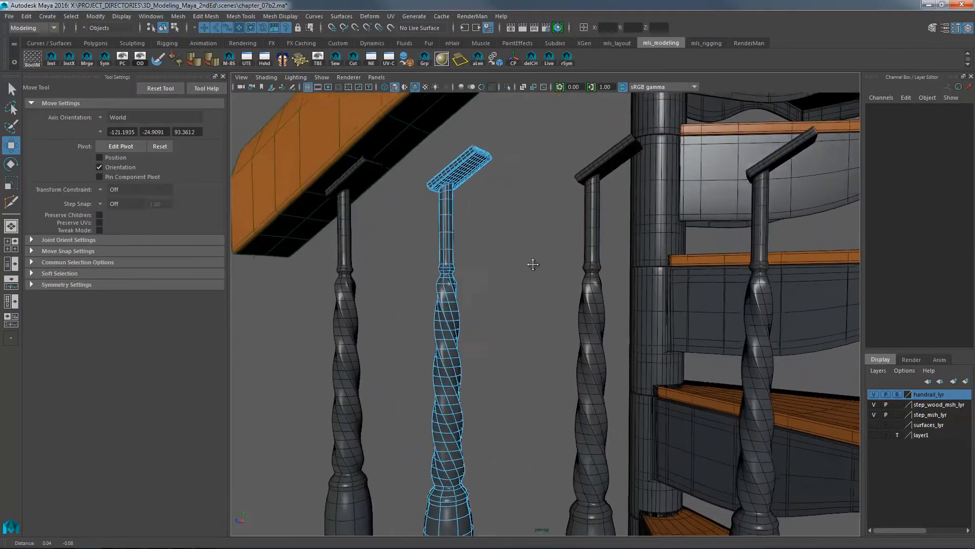
right_click_drag(529, 263, 490, 307, "alt")
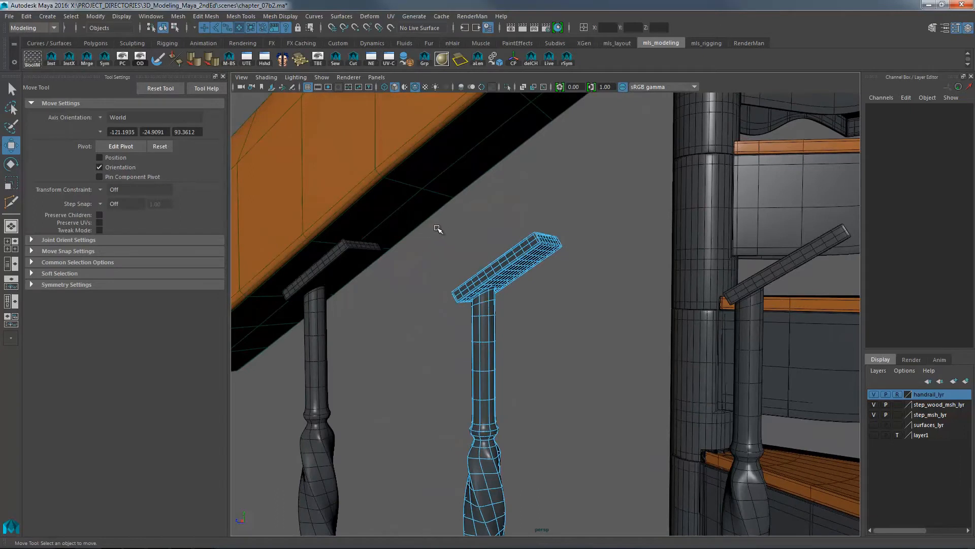
left_click_drag(438, 230, 584, 340)
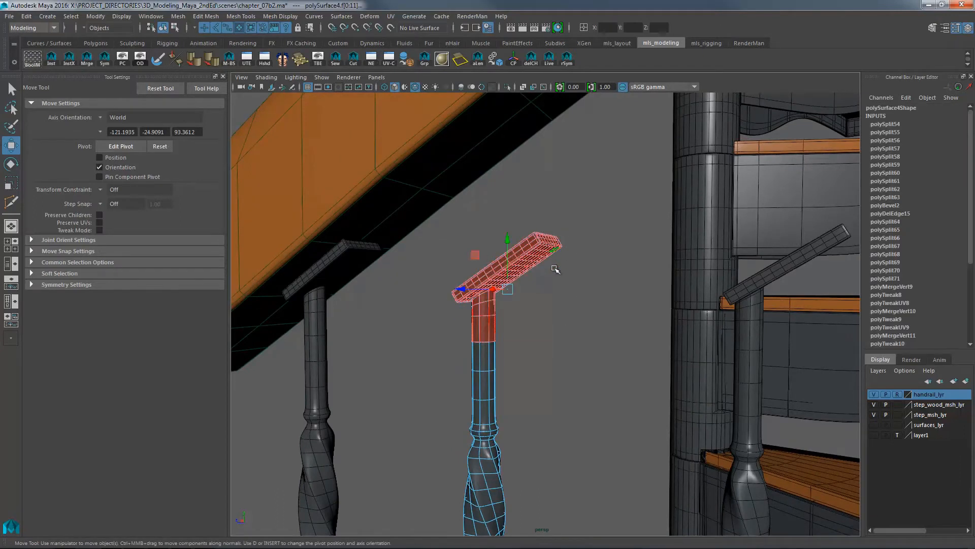
- Turn off the smooth mesh preview on the bannister copies so that they show their unsmoothed geometry
left_click(550, 349)
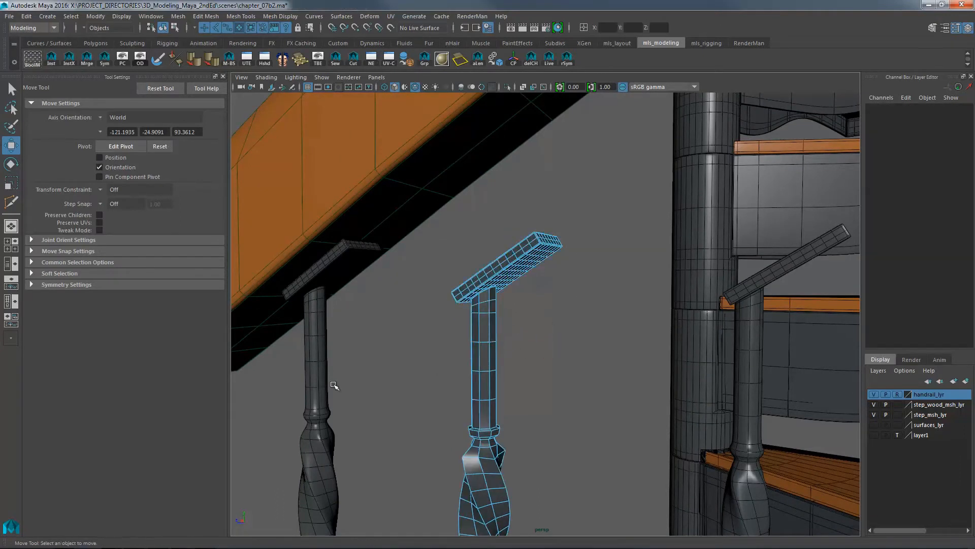
left_click(331, 387)
left_click(740, 354)
left_click(703, 338)
left_click_drag(703, 337, 531, 272, "alt")
left_click(447, 356)
left_click(709, 366)
left_click(496, 337)
- Raise the second bannister's mounting plate vertices vertically until the plate meets the underside of the handrail
left_click(523, 277)
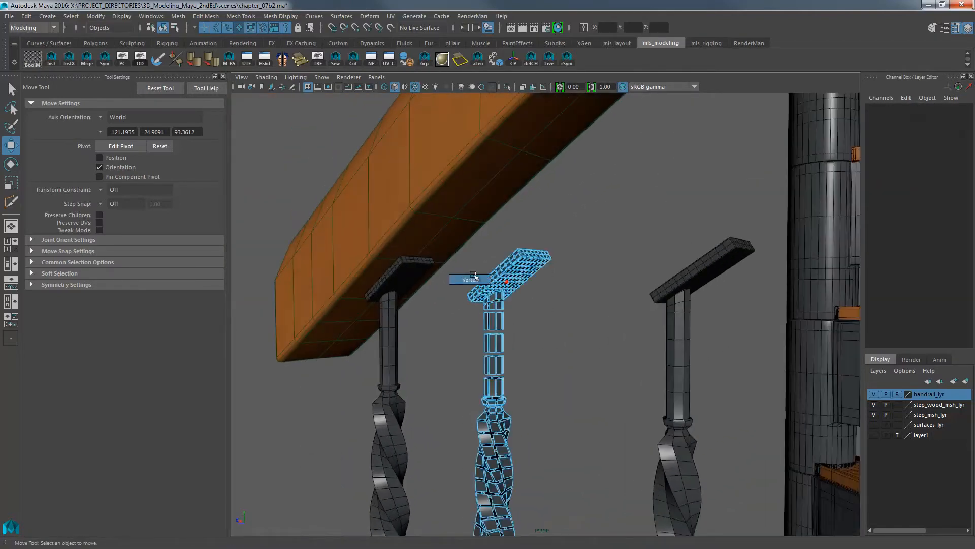
left_click_drag(464, 283, 579, 328, "alt")
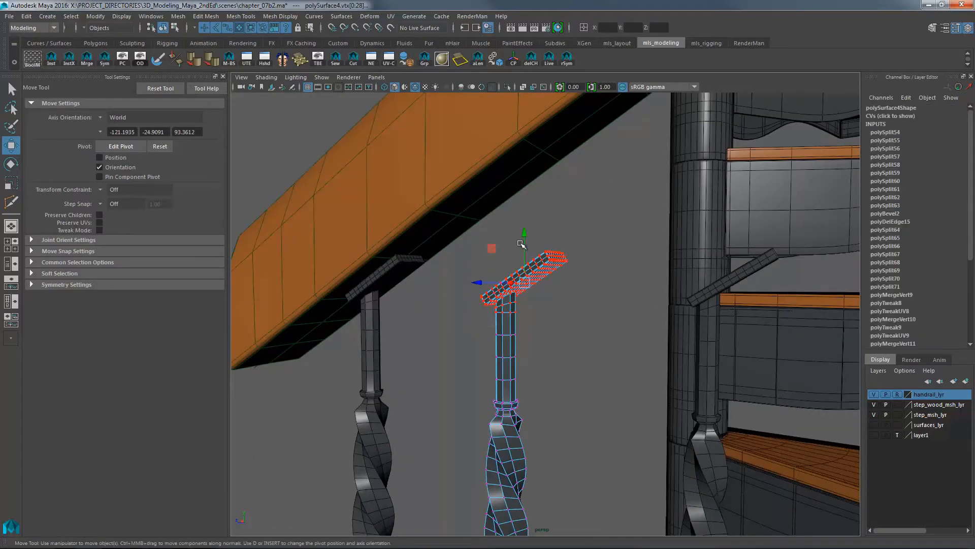
left_click_drag(524, 239, 514, 127)
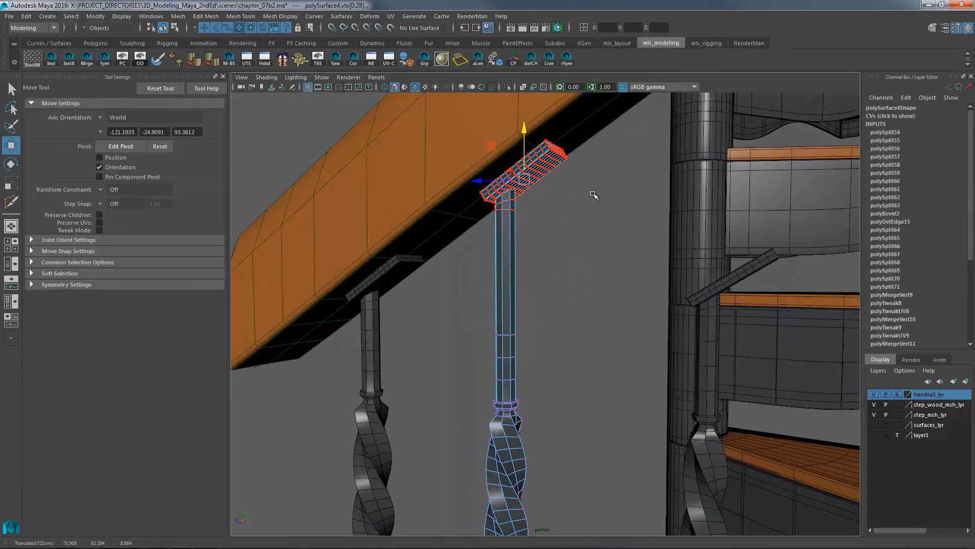
- Examine from below how the raised mounting plate of the second bannister sits against the handrail's underside
key("f")
left_click_drag(600, 220, 540, 225, "alt")
middle_click_drag(542, 229, 552, 212, "alt")
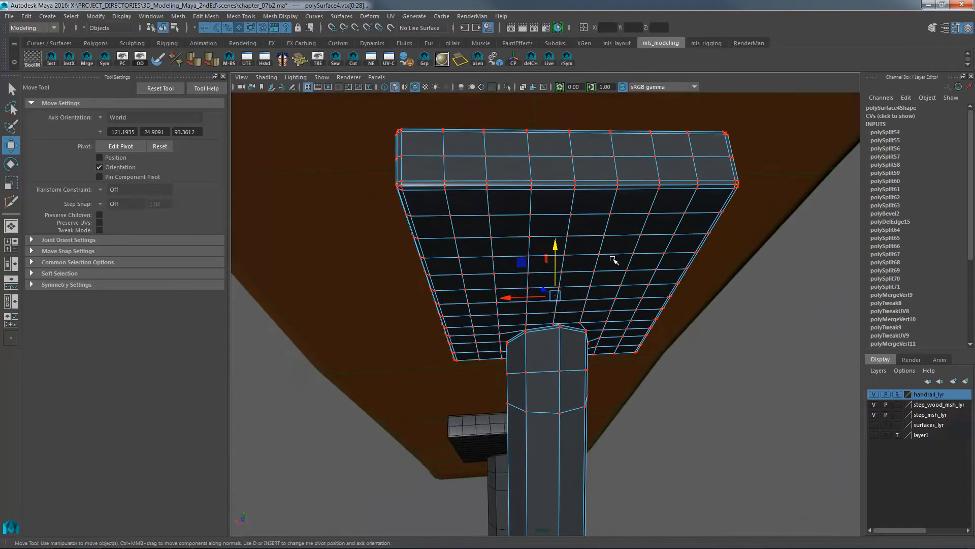
right_click_drag(625, 263, 461, 258, "alt")
middle_click_drag(476, 268, 491, 235, "alt")
left_click_drag(529, 257, 554, 262, "alt")
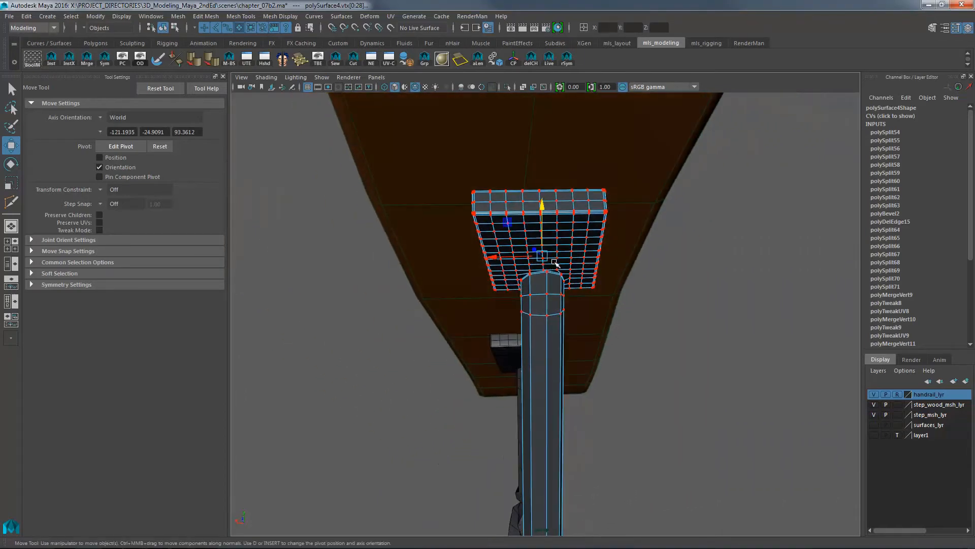
middle_click_drag(581, 265, 592, 219, "alt")
left_click_drag(573, 280, 636, 263, "alt")
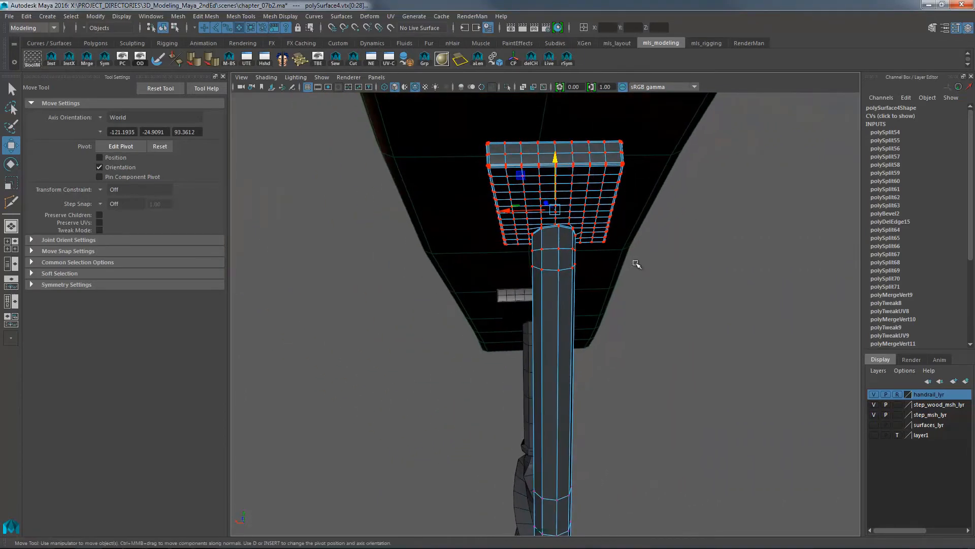
right_click_drag(635, 264, 524, 222, "alt")
mouse_move(572, 298)
left_mouse_down("alt")
mouse_move(627, 305)
mouse_move(590, 290)
left_mouse_up("alt")
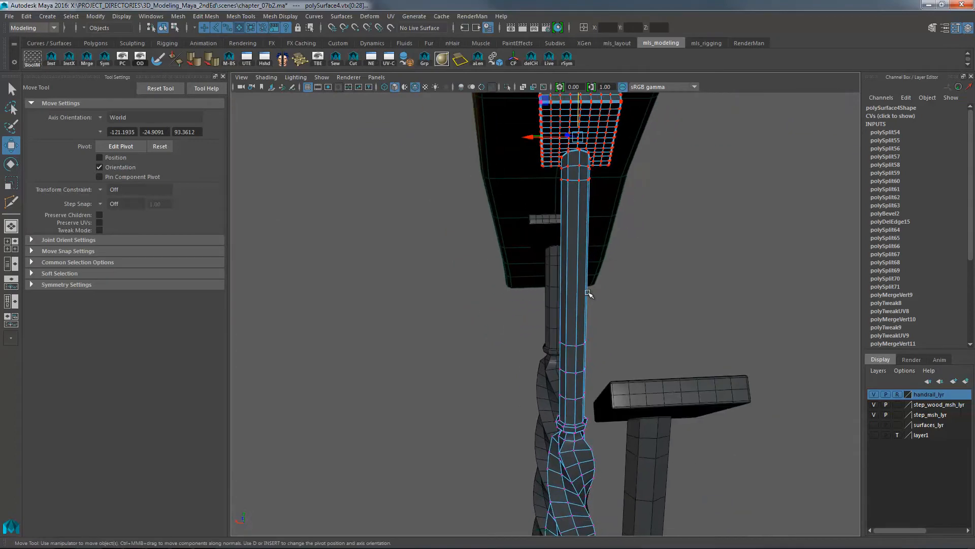
- Select the whole second bannister as an object and try rotating it about its vertical axis by about -2.1 degrees
key("q")
left_click(609, 323)
left_click_drag(609, 323, 662, 334, "alt")
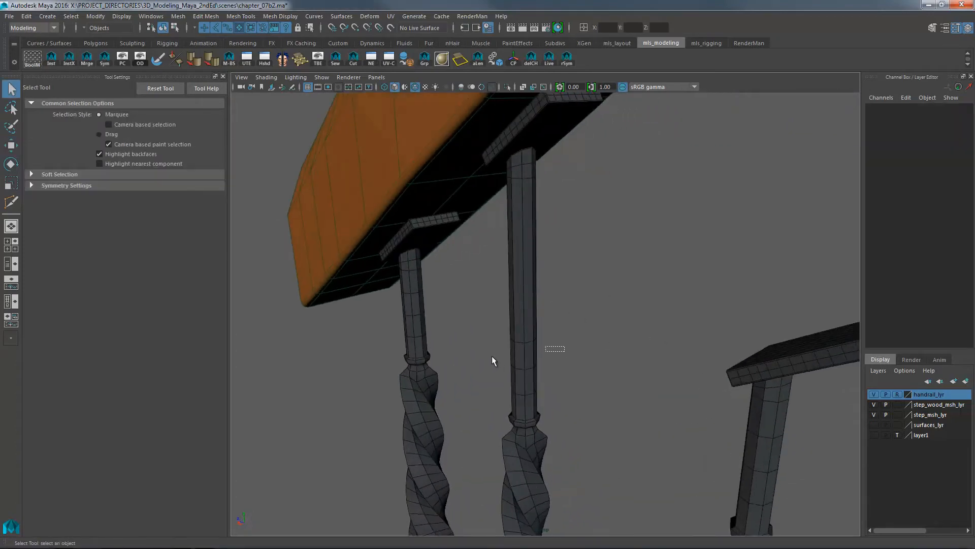
left_click_drag(492, 360, 496, 358)
left_click_drag(495, 358, 489, 332, "alt")
key("w")
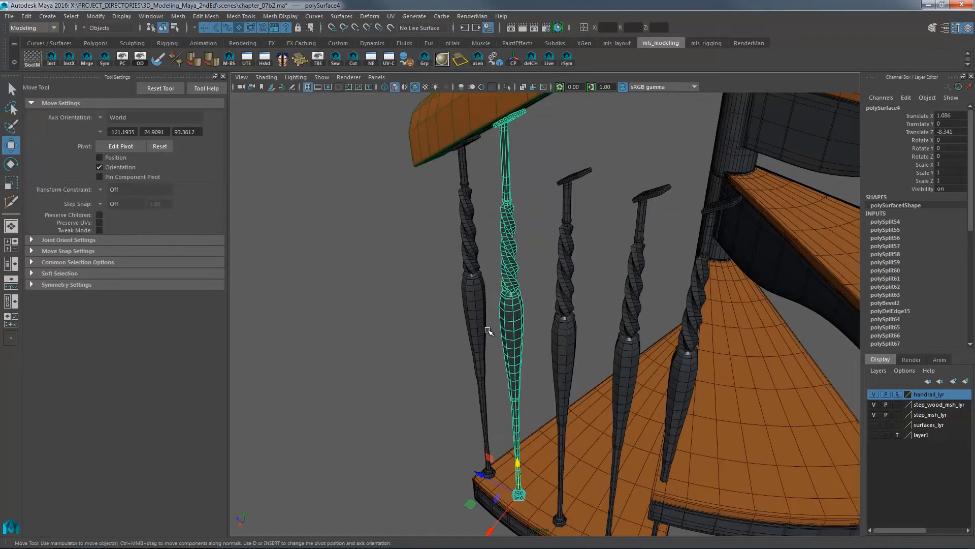
key("e")
mouse_move(546, 528)
left_mouse_down()
mouse_move(533, 529)
mouse_move(544, 529)
left_mouse_up()
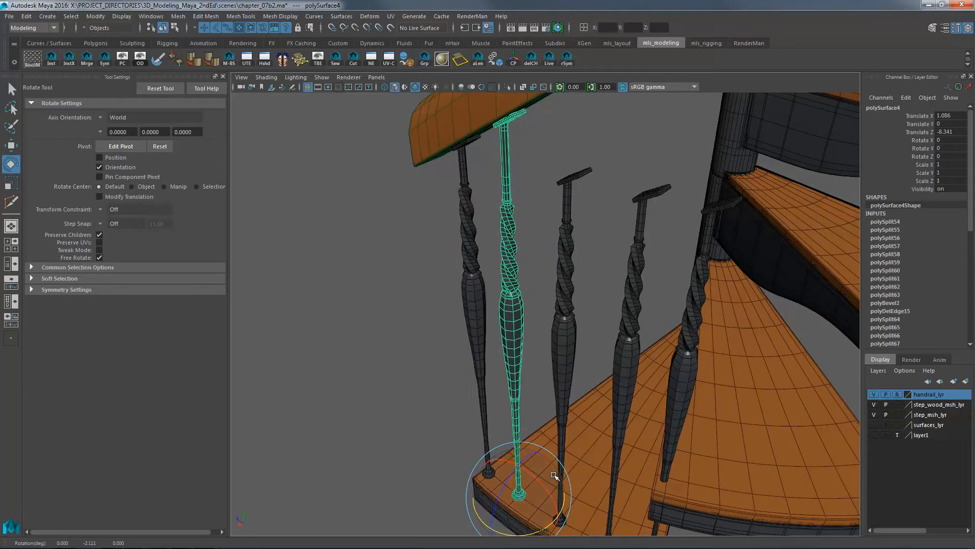
- Reset the third bannister's Y rotation to 0 and fine-tune it to about 4.43 degrees, aligning its plate with the handrail
middle_click_drag(555, 171, 574, 311, "alt")
left_click_drag(574, 311, 570, 248, "alt")
left_click(571, 249)
right_click_drag(570, 249, 679, 222, "alt")
left_click_drag(679, 222, 655, 254, "alt")
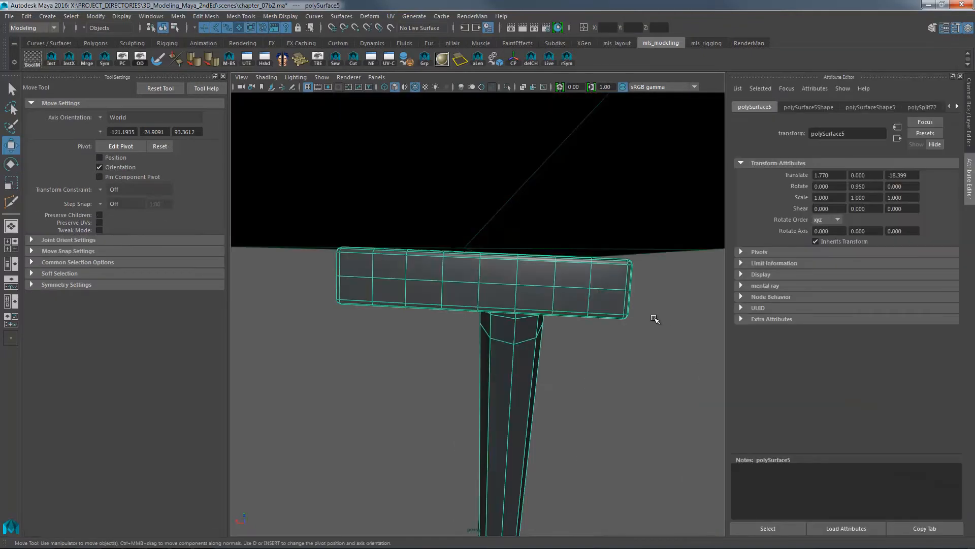
left_click_drag(655, 317, 646, 298, "alt")
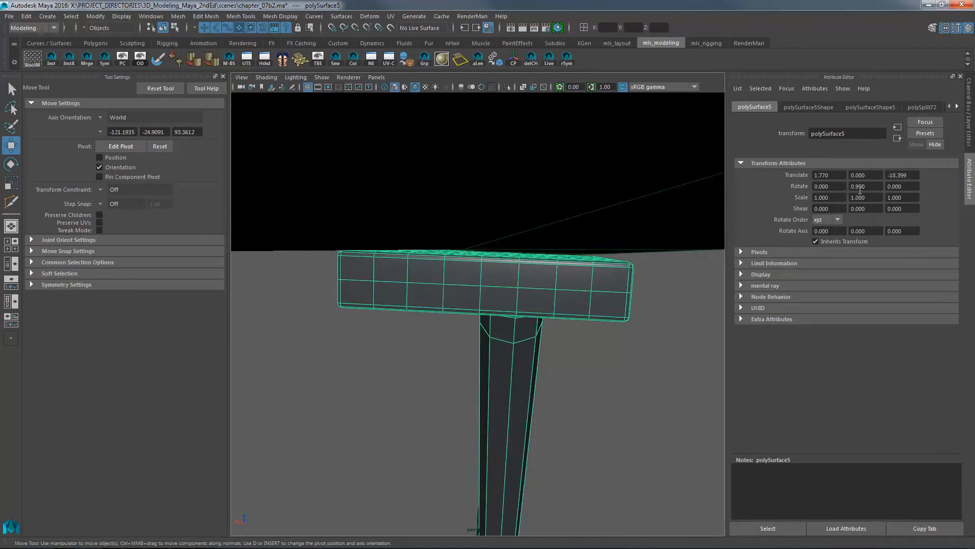
type("0")
key("Return")
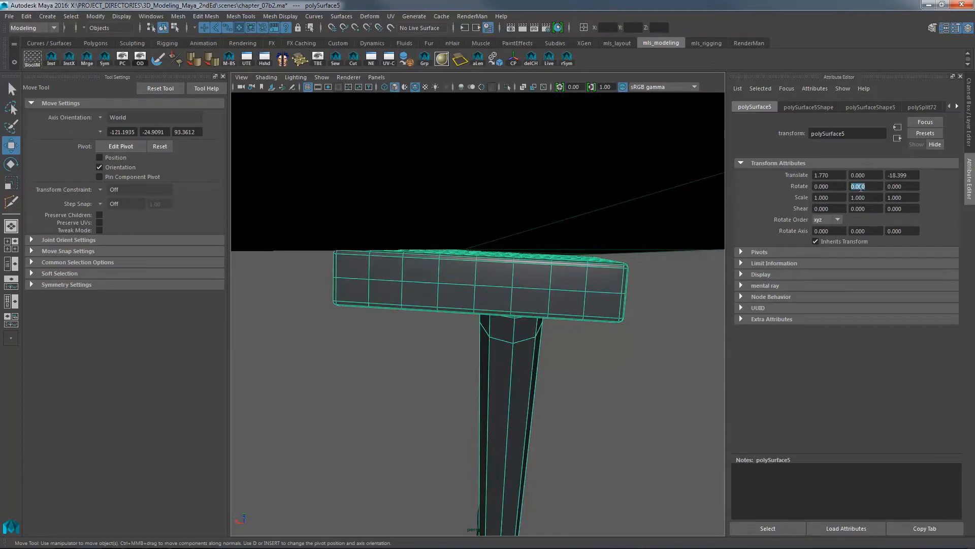
left_click_drag(858, 187, 866, 186, "ctrl")
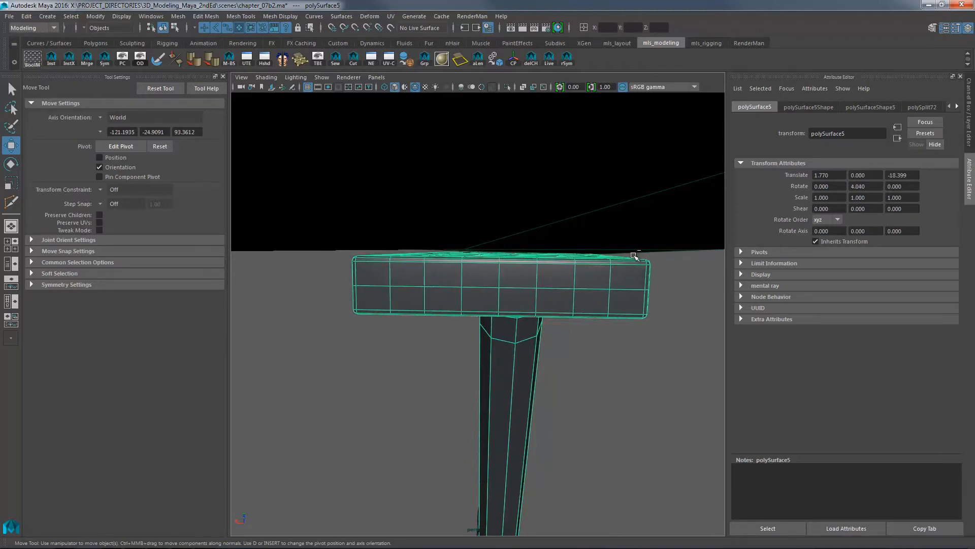
mouse_move(612, 243)
left_mouse_down("alt")
mouse_move(727, 213)
mouse_move(610, 242)
left_mouse_up("alt")
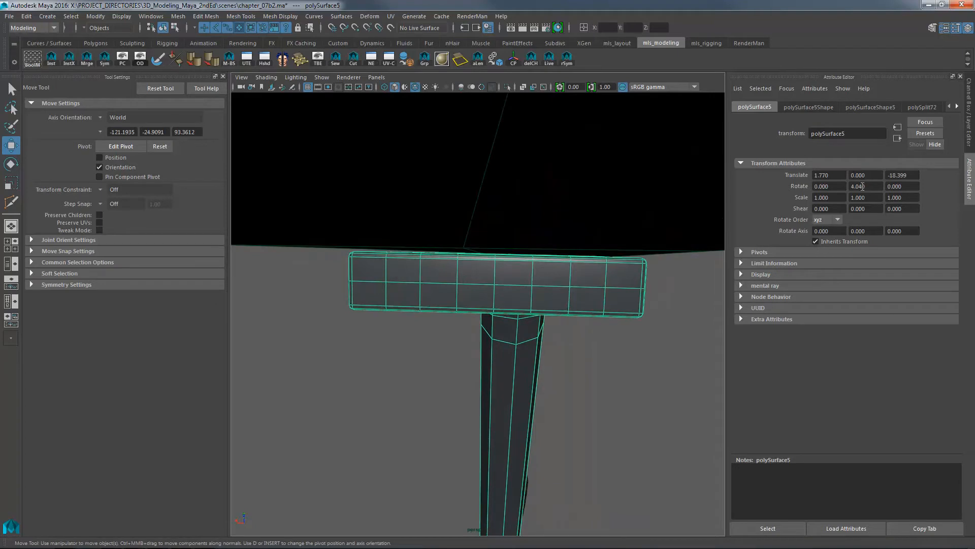
left_click_drag(862, 187, 883, 185, "ctrl")
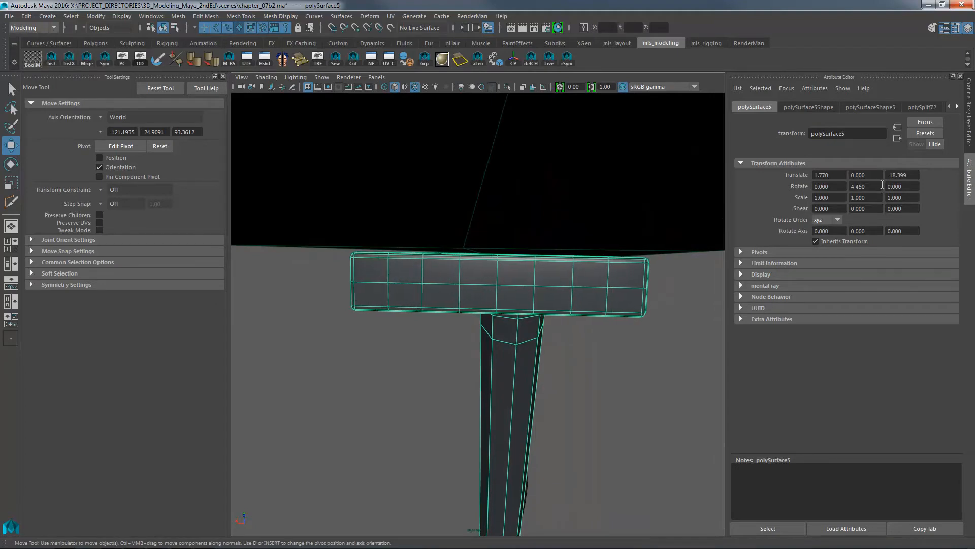
left_click_drag(629, 251, 666, 272, "alt")
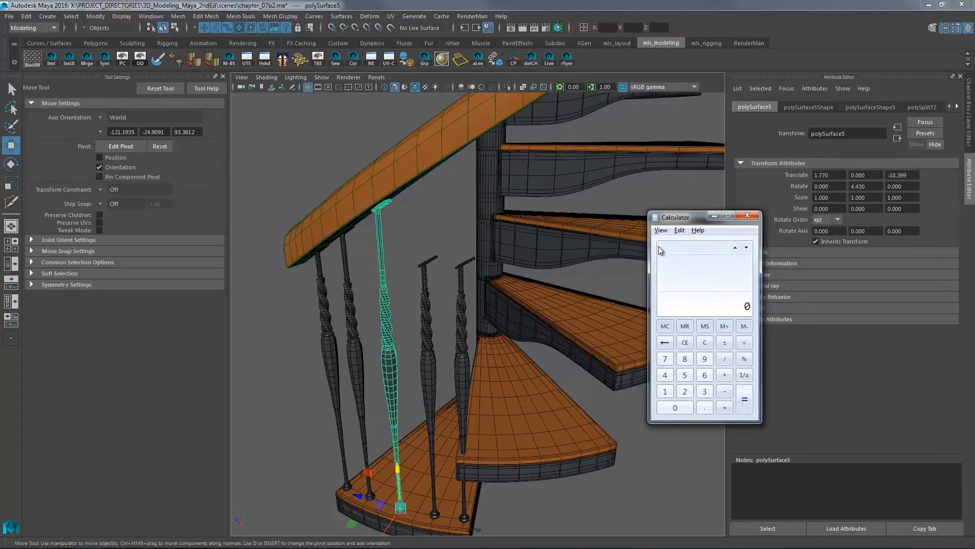
- Switch to Calculator and compute 4*13 and 360/52 for the rotation angle between neighbouring bannisters
left_click_drag(655, 240, 647, 244)
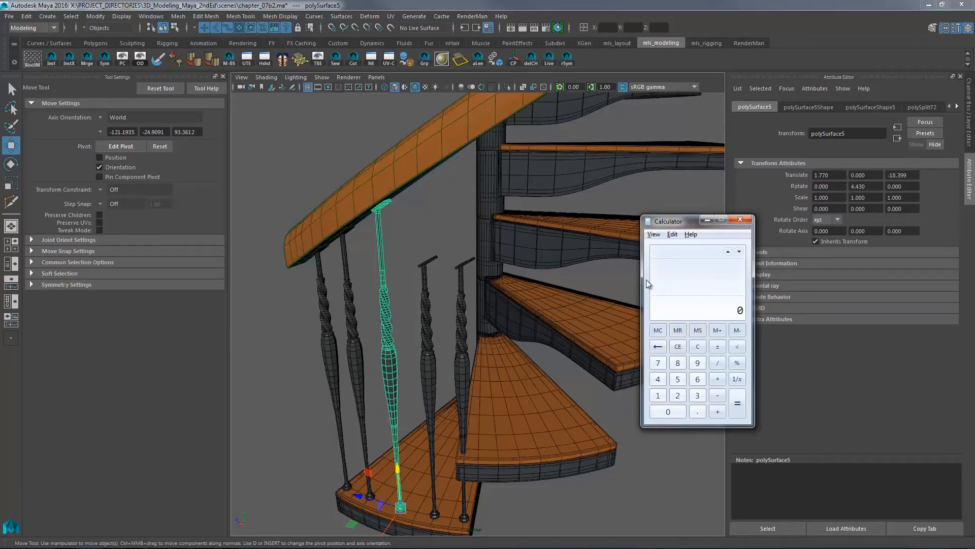
left_click_drag(691, 222, 697, 221)
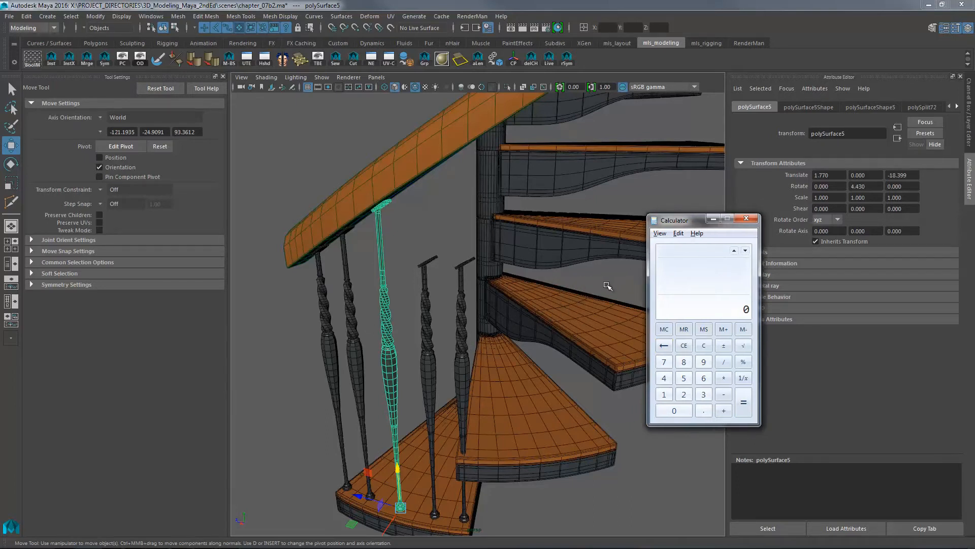
type("4*13")
key("Return")
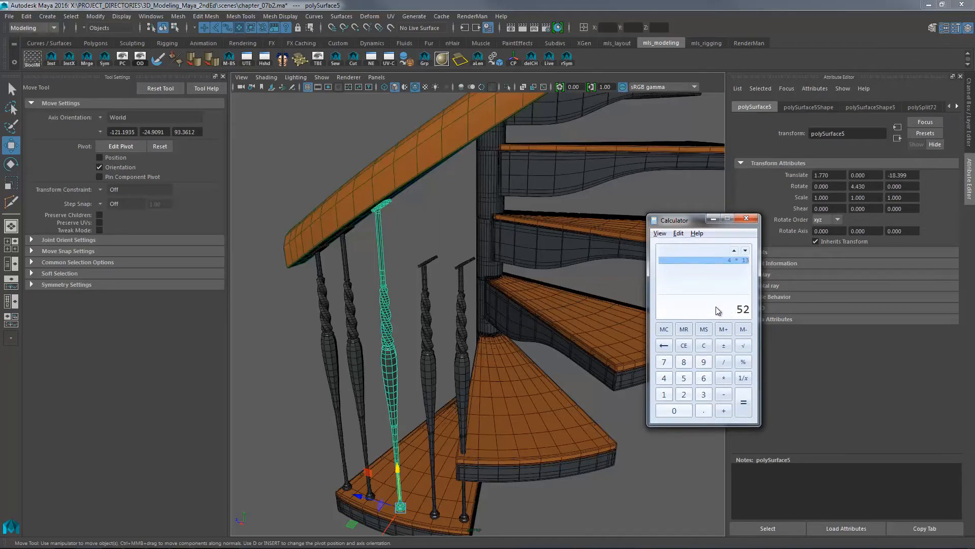
type("360/52")
key("Return")
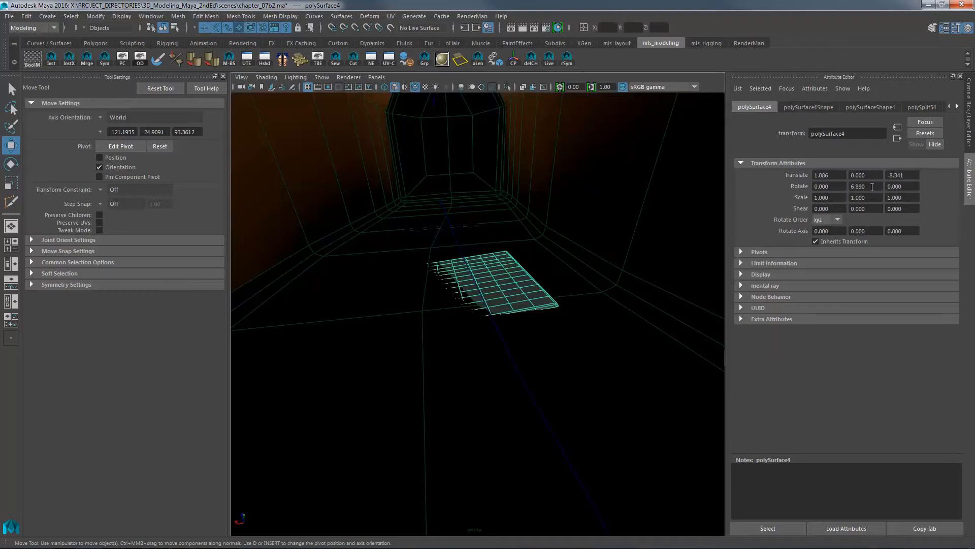
- Return to Maya, set the second bannister's Y rotation to about 0.79 degrees, and compare its plate with the first bannister's
left_click_drag(872, 187, 831, 185, "ctrl")
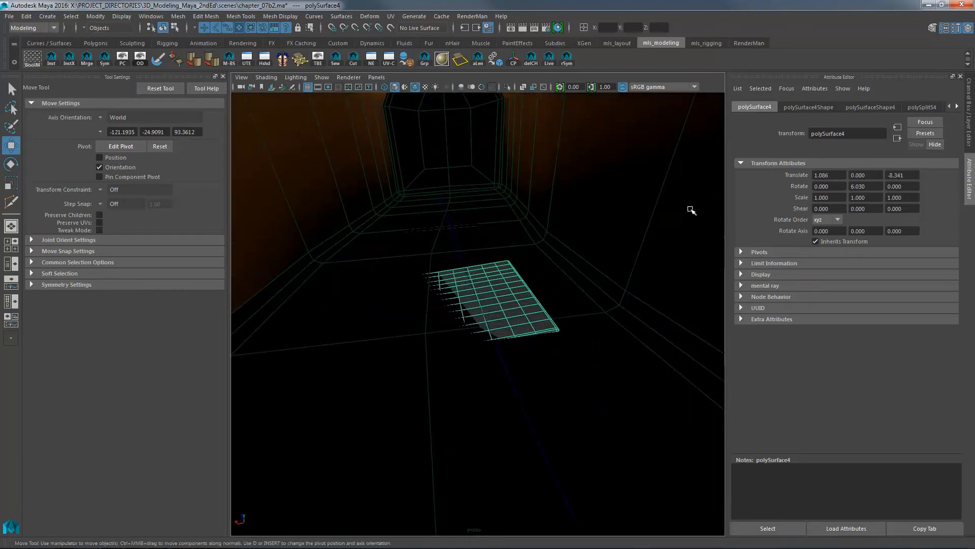
left_click_drag(871, 184, 602, 200, "ctrl")
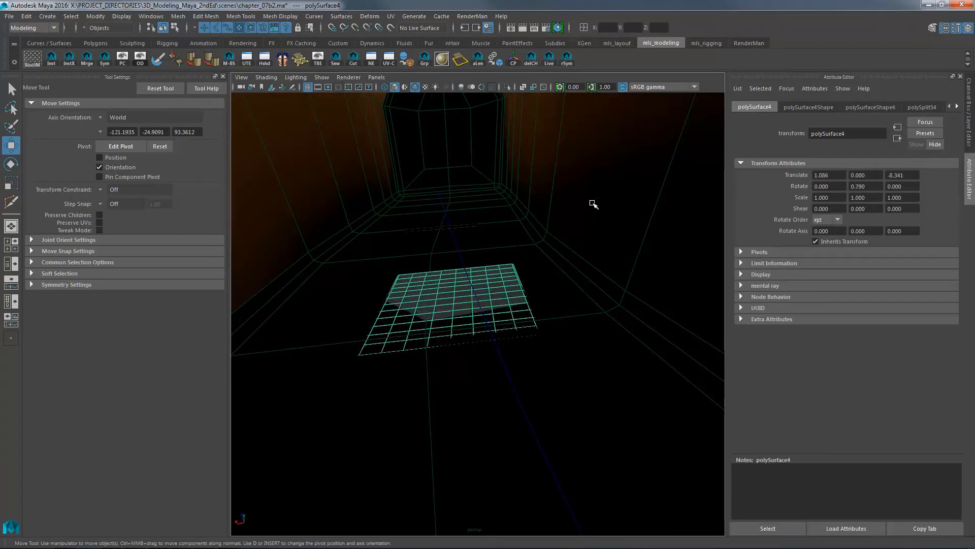
left_click_drag(593, 204, 511, 219, "alt")
left_click_drag(387, 380, 339, 413)
left_click_drag(495, 205, 483, 237, "alt")
right_click_drag(483, 237, 468, 224, "alt")
right_click_drag(516, 192, 579, 132, "alt")
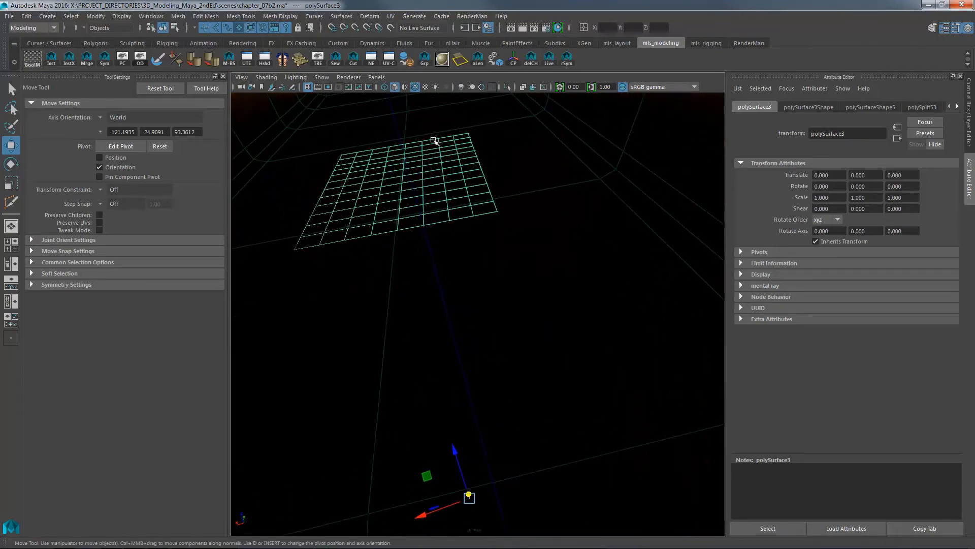
left_click_drag(463, 177, 487, 193, "alt")
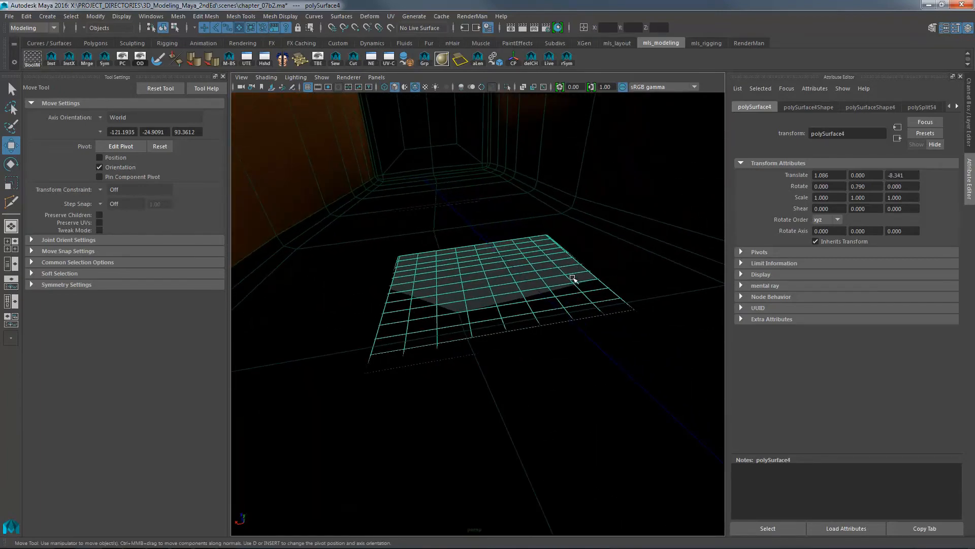
left_click_drag(573, 278, 577, 257, "alt")
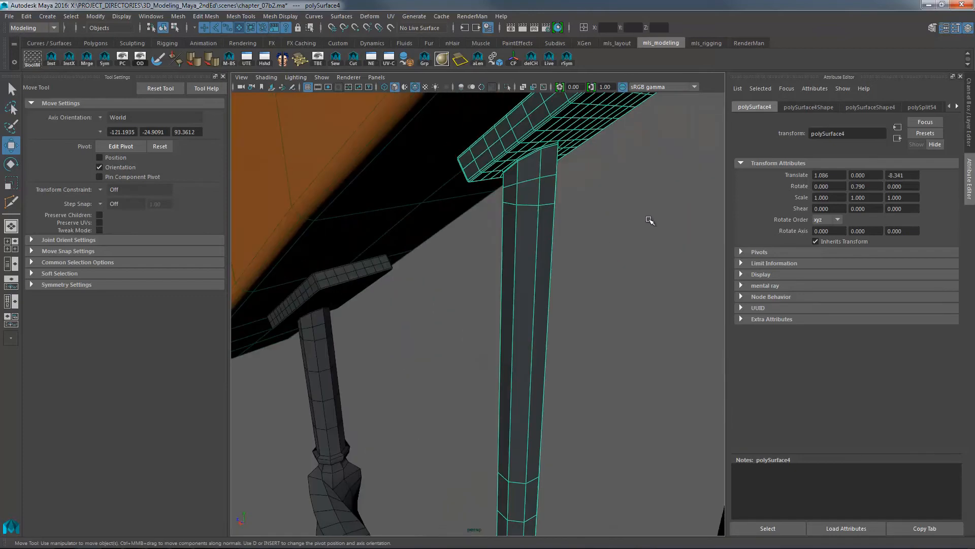
- Select only the second bannister's mounting plate vertices and rotate them to line up with the handrail's underside
left_click_drag(583, 186, 457, 259, "alt")
key("F9")
right_click_drag(458, 259, 437, 249, "alt")
left_click_drag(329, 223, 529, 337)
left_click_drag(489, 277, 532, 227, "alt")
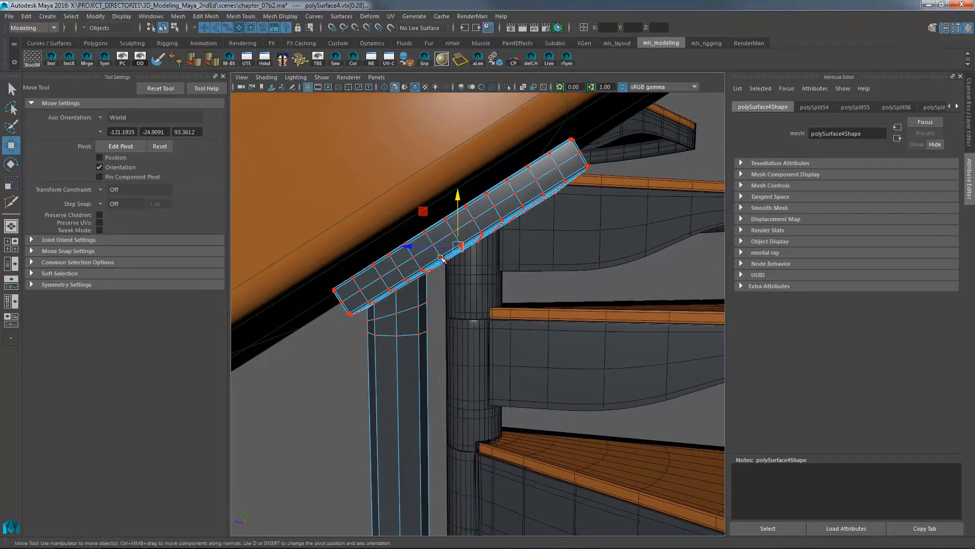
left_click_drag(441, 257, 343, 244, "alt")
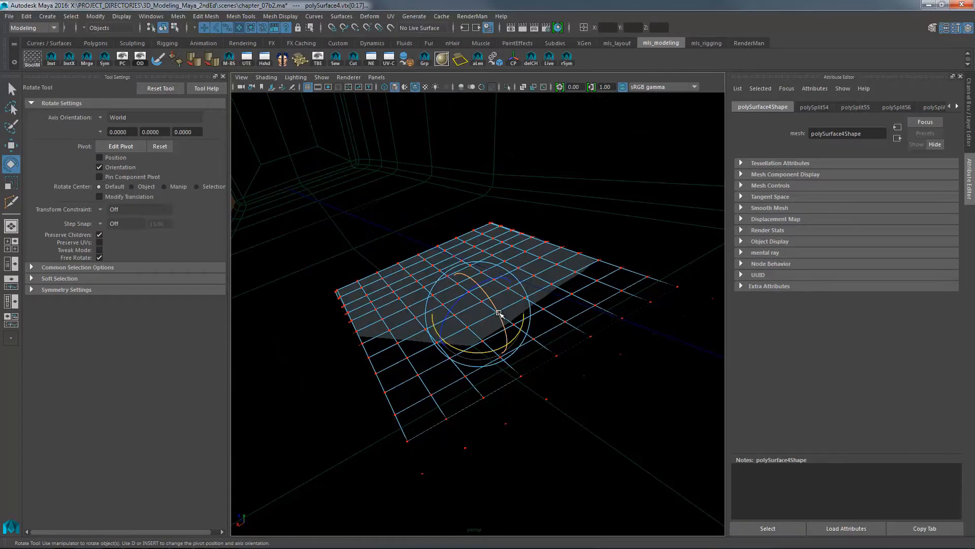
left_click_drag(499, 313, 584, 278)
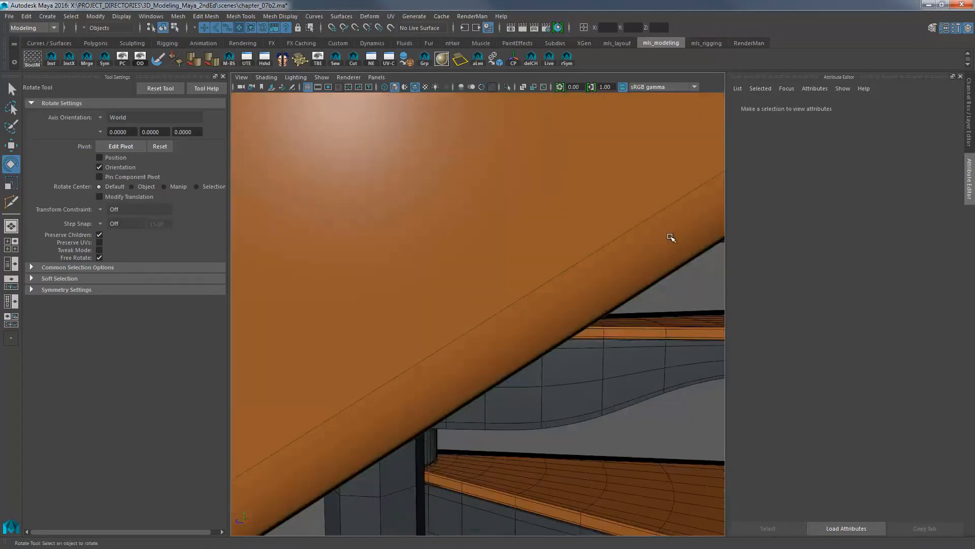
- Examine the bannisters along the handrail and the place where the last one passes through the step above
right_click_drag(670, 237, 566, 309, "alt")
left_click_drag(566, 310, 525, 340, "alt")
right_click_drag(561, 314, 459, 263, "alt")
left_click_drag(459, 264, 510, 287, "alt")
middle_click_drag(510, 288, 604, 312, "alt")
left_click_drag(604, 311, 488, 338, "alt")
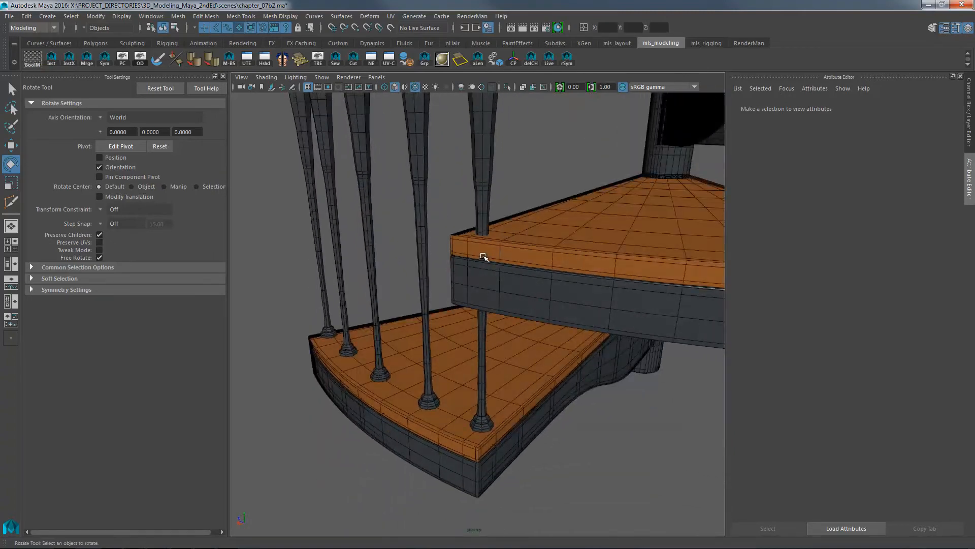
left_click_drag(492, 217, 509, 293, "alt")
left_click_drag(608, 226, 445, 310, "alt")
right_click_drag(421, 260, 784, 249, "alt")
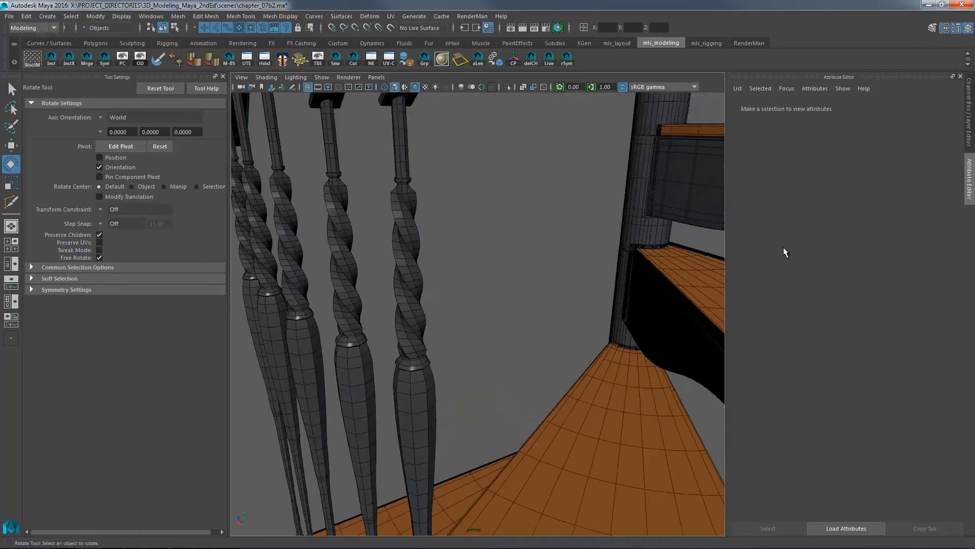
- Insert an edge loop around the last bannister where it meets the top surface of the step above
middle_click_drag(555, 205, 618, 307, "alt")
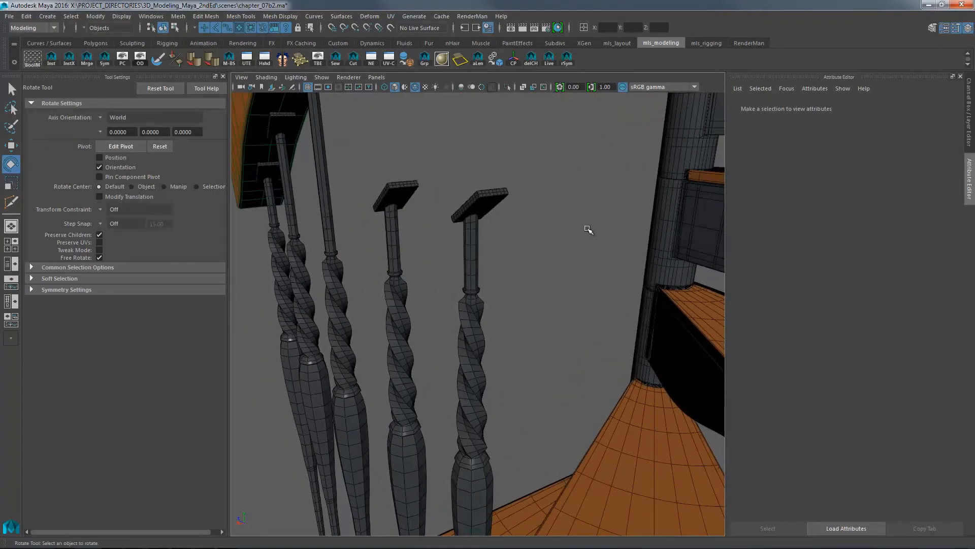
left_click_drag(588, 229, 462, 305, "alt")
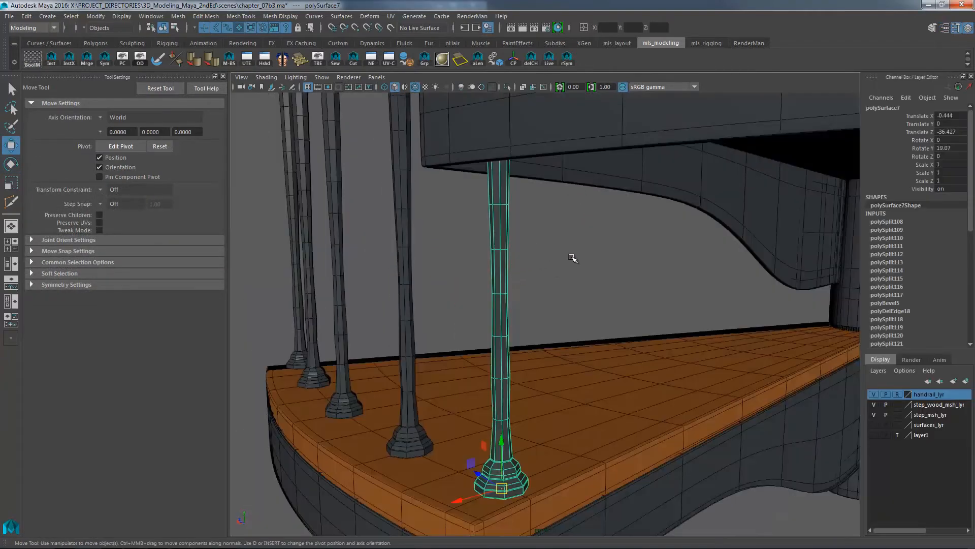
left_click_drag(573, 259, 558, 275, "alt")
right_click_drag(558, 275, 550, 288, "alt")
left_click_drag(550, 288, 513, 235, "alt")
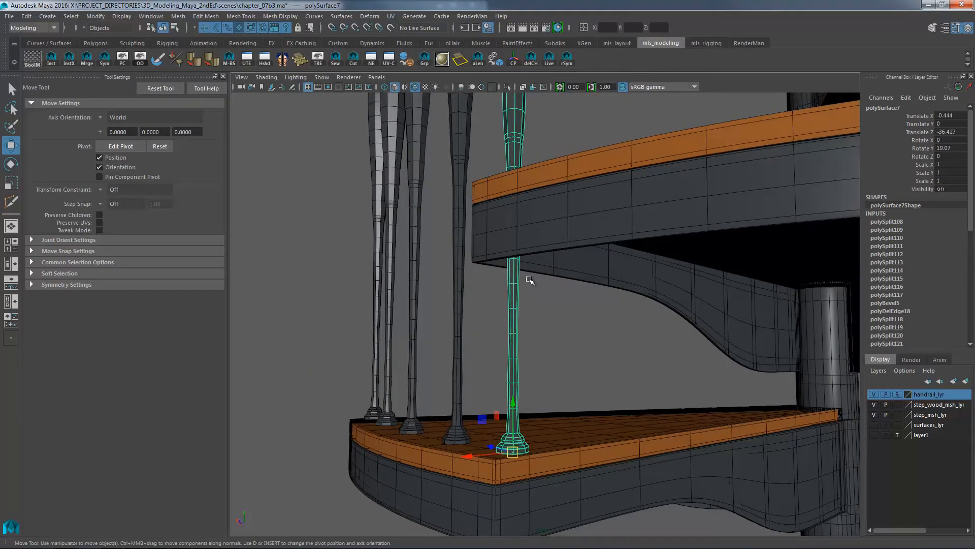
left_click_drag(550, 225, 550, 257, "alt")
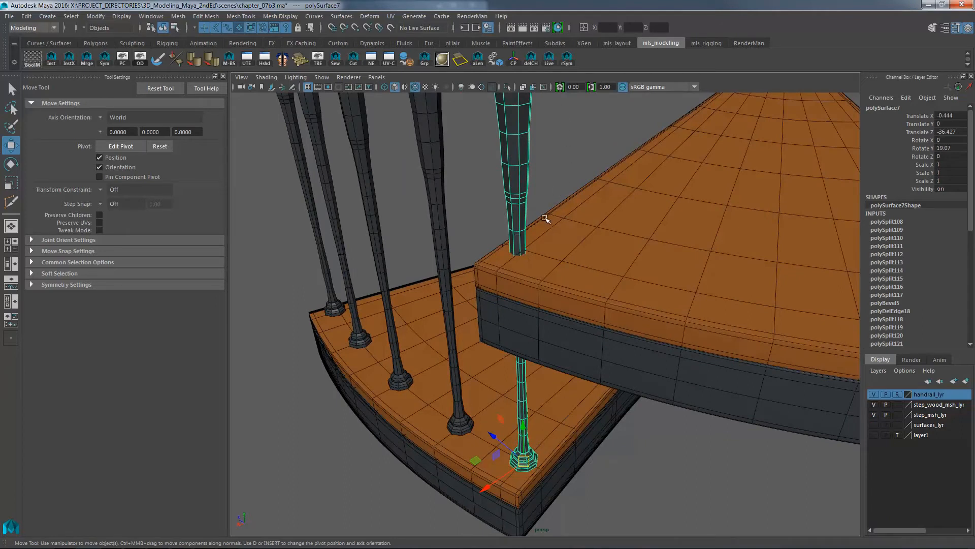
left_click_drag(545, 218, 561, 203, "alt")
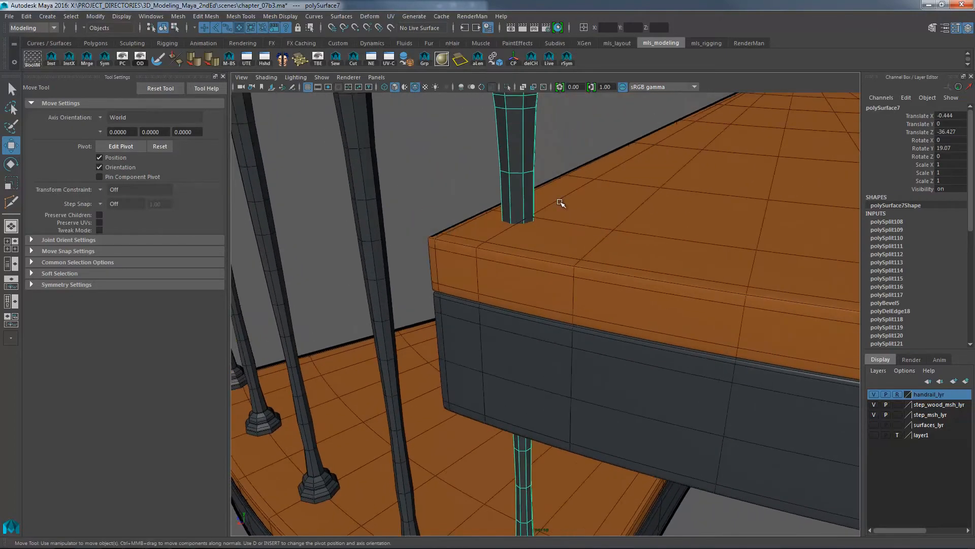
right_click_drag(538, 203, 507, 211, "shift")
scroll(592, 193, "up", 6)
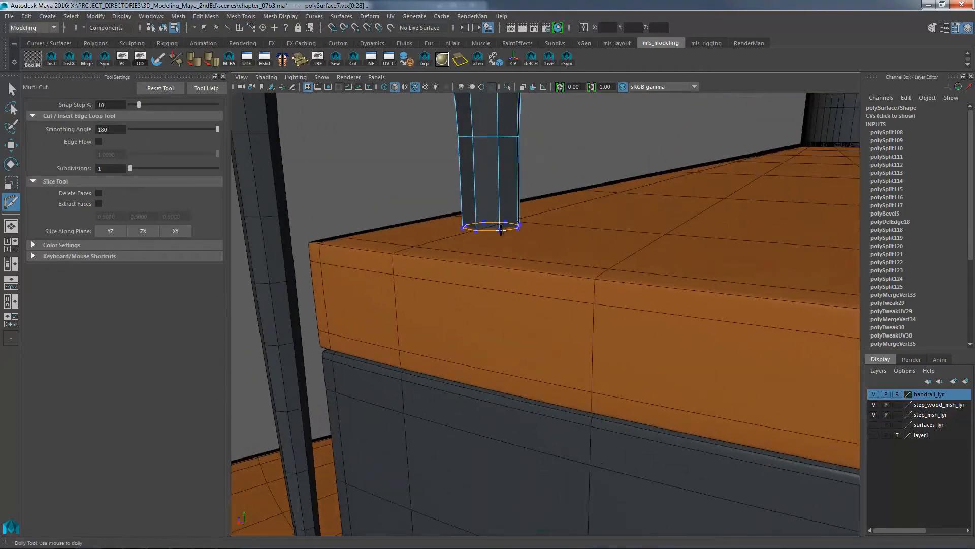
left_click(501, 227, "ctrl")
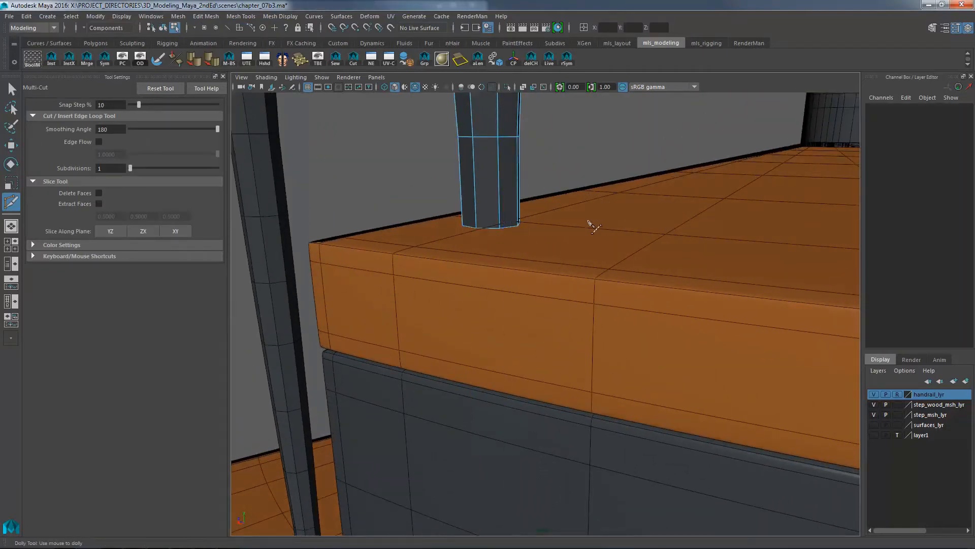
- Switch the view to wireframe and set step_msh_lyr and step_wood_msh_lyr to reference so the steps cannot be selected
left_click_drag(588, 225, 477, 208, "alt")
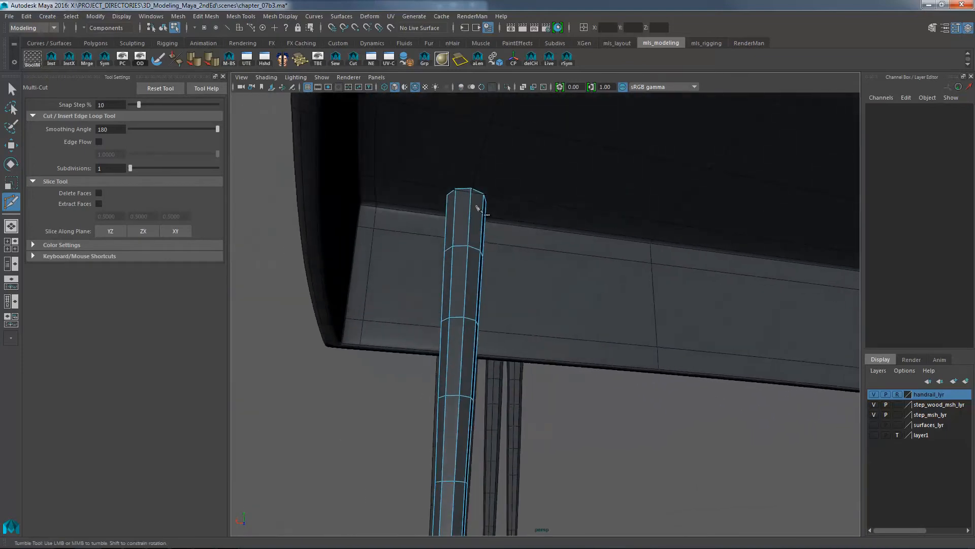
left_click(470, 191)
left_click(467, 245)
key("q")
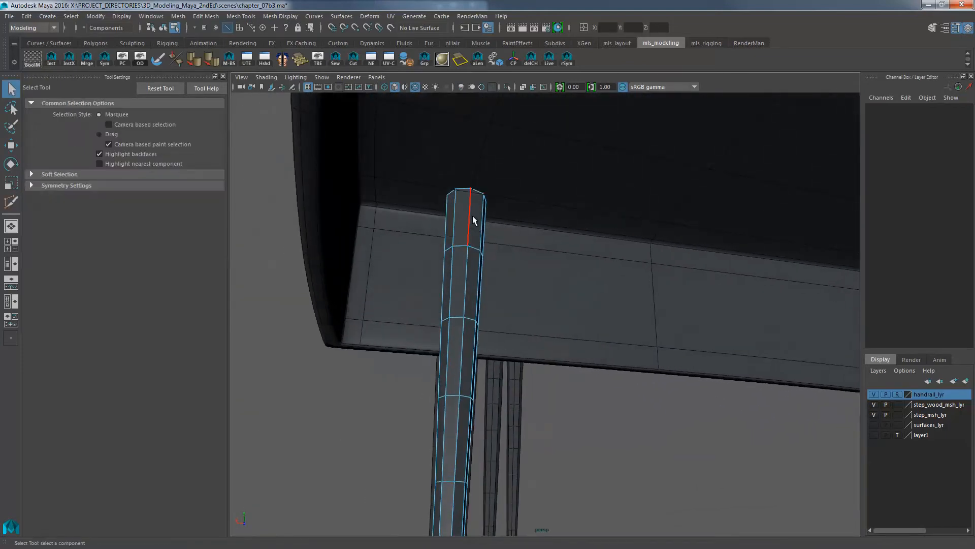
mouse_move(468, 214)
left_mouse_down("alt")
mouse_move(483, 211)
mouse_move(491, 193)
mouse_move(514, 234)
mouse_move(479, 214)
left_mouse_up("alt")
key("4")
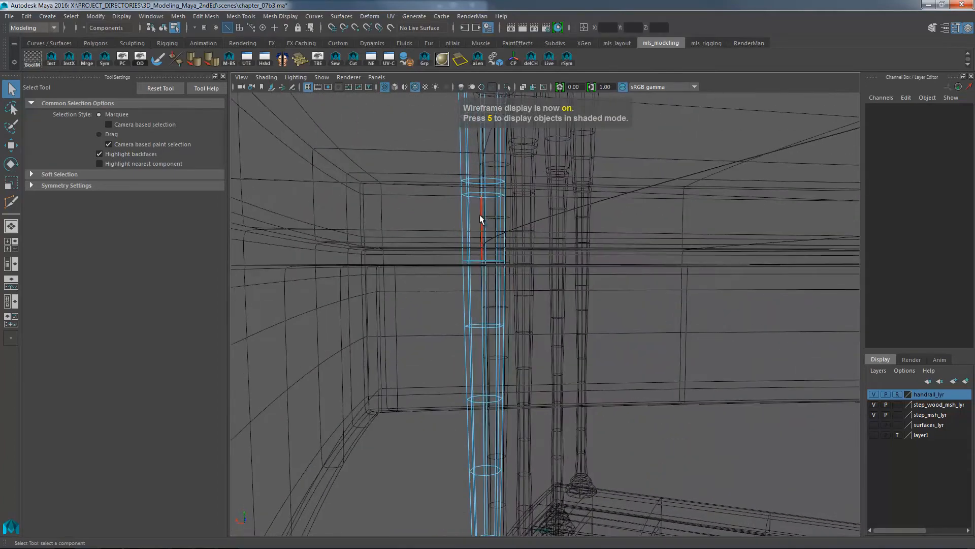
key("F8")
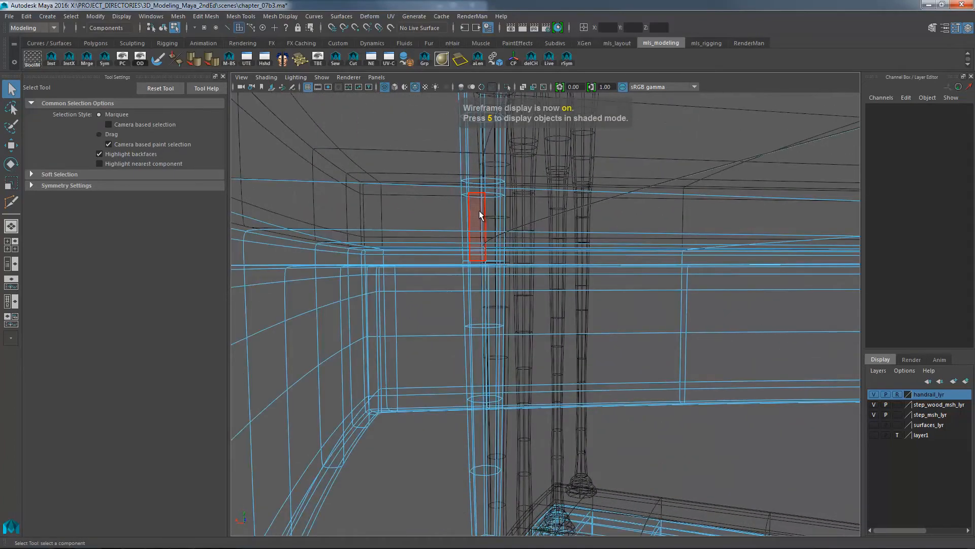
left_click(431, 229)
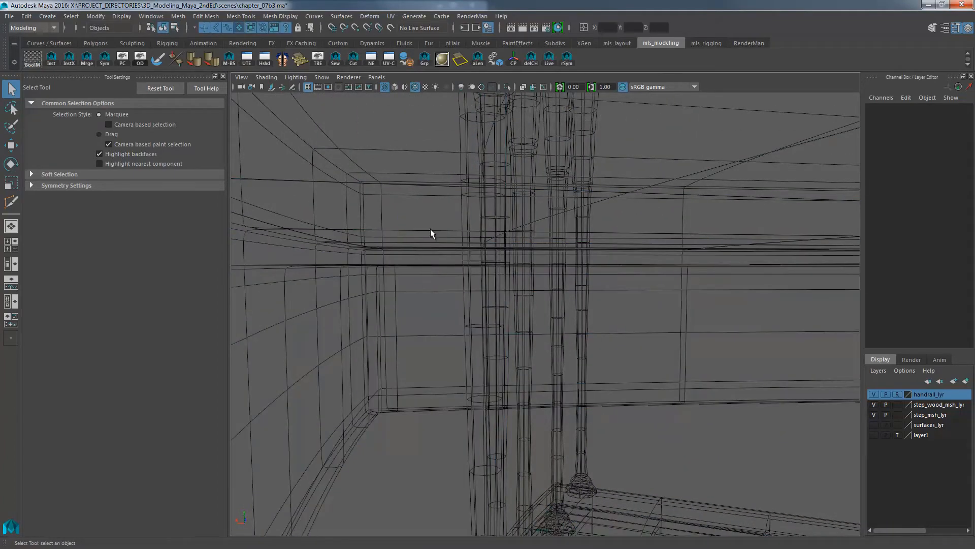
left_click(898, 405)
left_click(898, 404)
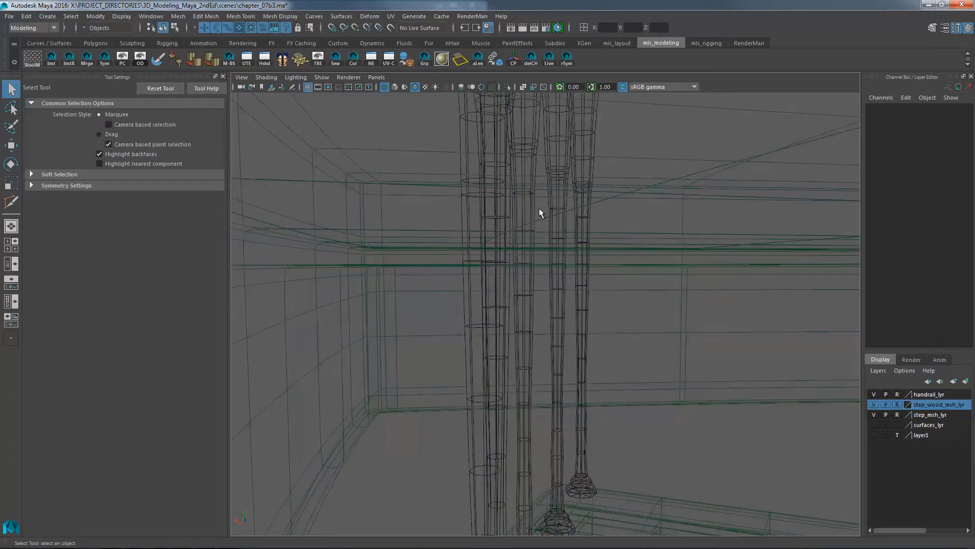
- Select the band of the last bannister's faces that passes through the step above and delete it
left_click_drag(539, 212, 427, 231, "alt")
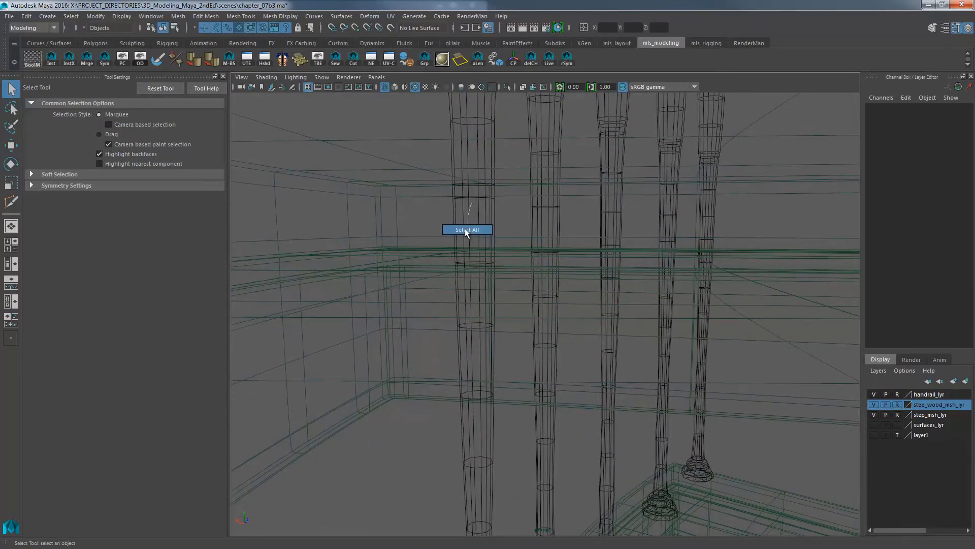
left_click(464, 229)
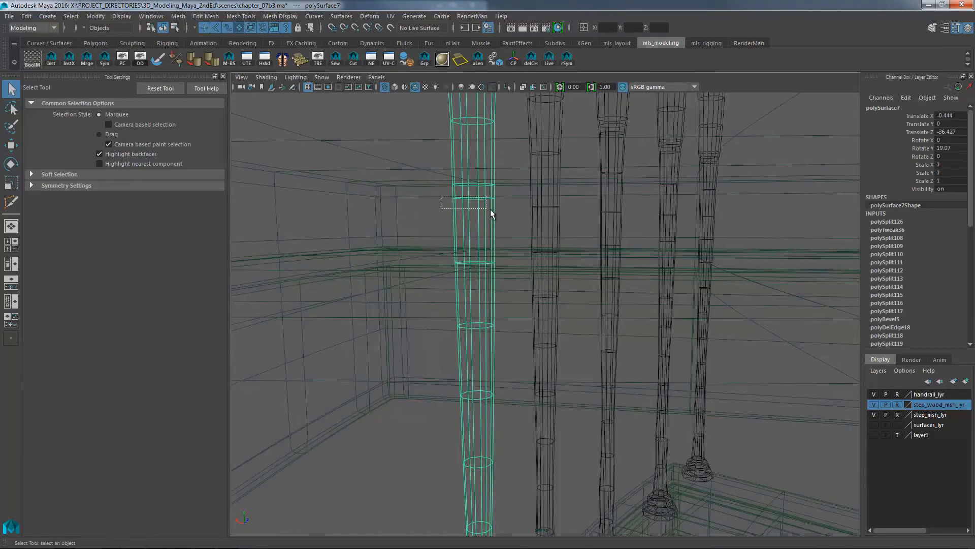
left_click_drag(490, 209, 490, 209)
right_click_drag(471, 230, 470, 250)
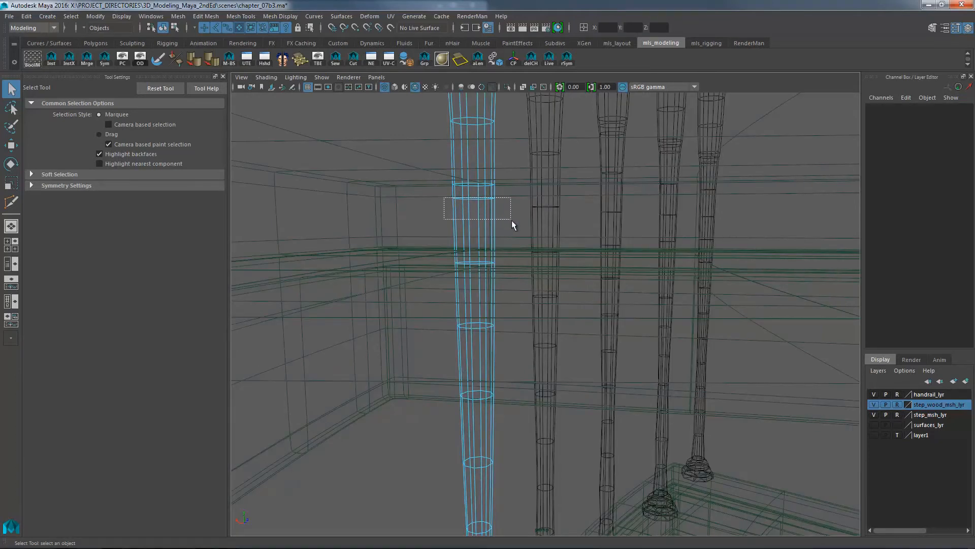
left_click_drag(511, 221, 549, 166)
key("Delete")
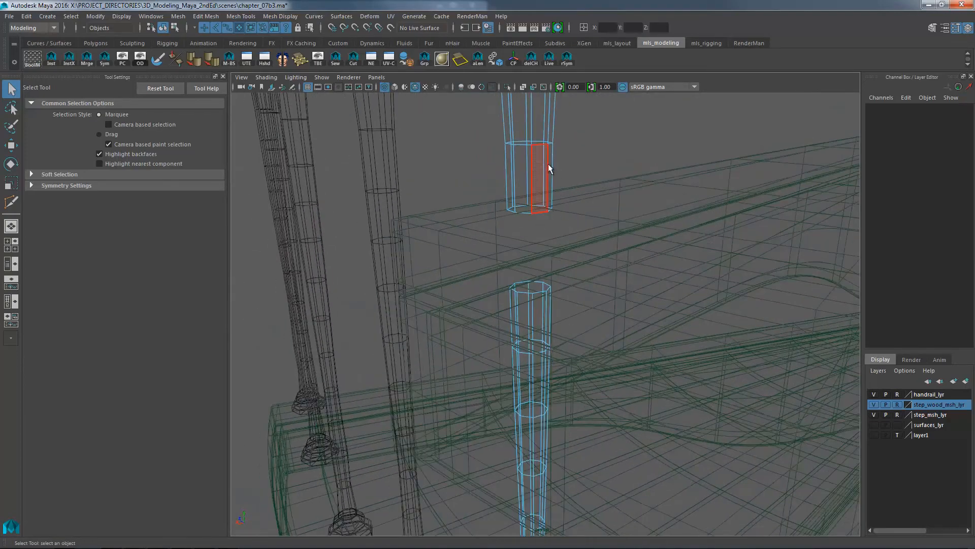
right_click_drag(554, 163, 563, 155)
middle_click_drag(563, 155, 538, 196, "alt")
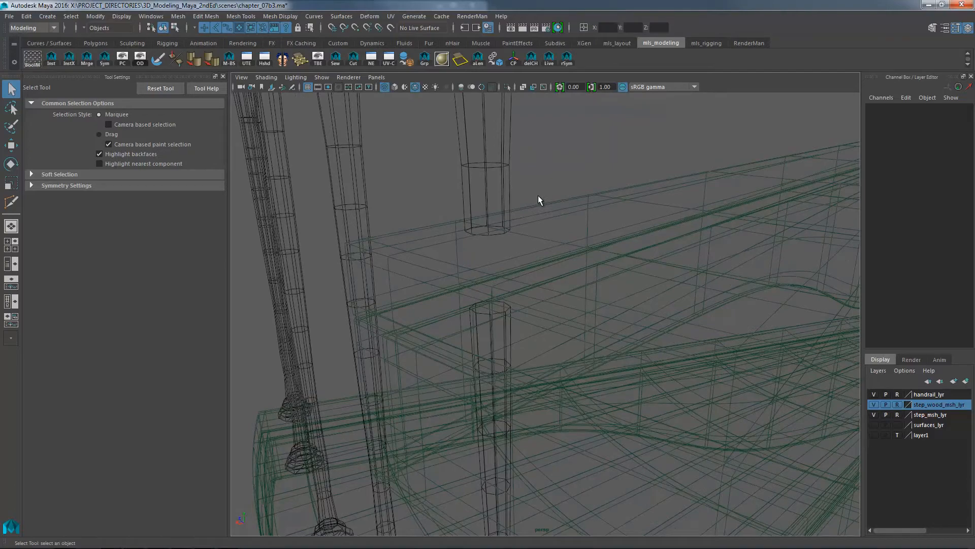
- Hide both step layers and close the two open ends of the split bannister with poked, bevelled caps
left_click_drag(539, 199, 446, 426, "alt")
left_click_drag(495, 405, 470, 364, "alt")
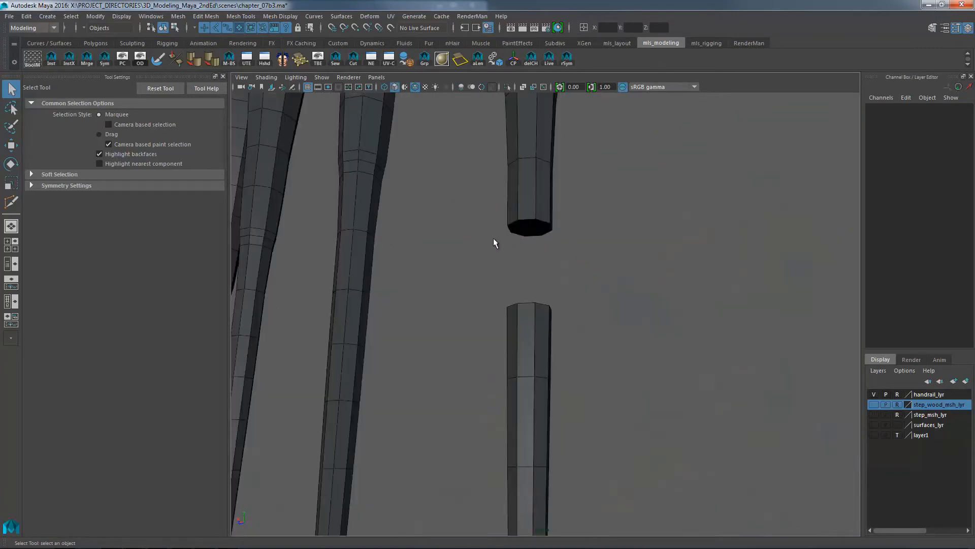
left_click_drag(494, 243, 563, 351, "alt")
left_click(513, 218)
left_click(562, 348, "shift")
left_click_drag(593, 292, 361, 135, "alt")
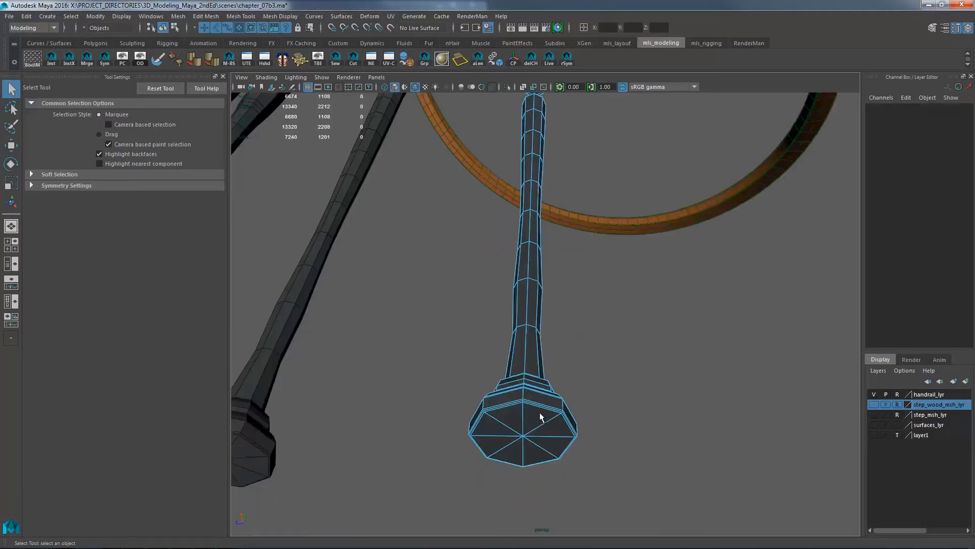
- Delete every other radial edge on the underside of the split bannister's base
left_click_drag(540, 412, 576, 343, "alt")
left_click(576, 344)
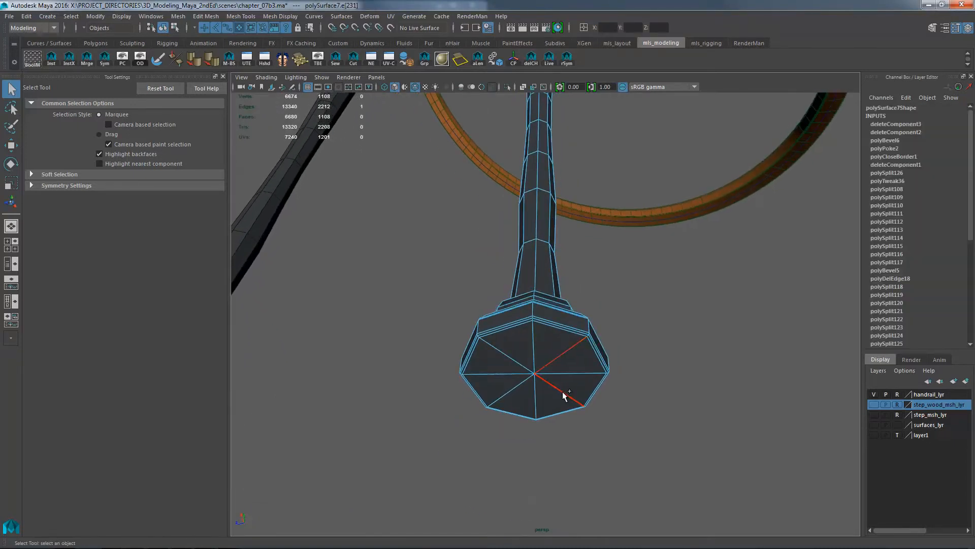
left_click(505, 356, "shift")
left_click(514, 392, "shift")
scroll(642, 376, "down", 8)
left_click_drag(427, 338, 592, 387, "alt")
key("Delete")
- Raise the vertices at the lower end of the bannister's upper section to just above the step's top surface
middle_click_drag(567, 214, 572, 251, "alt")
left_click_drag(572, 251, 566, 316, "alt")
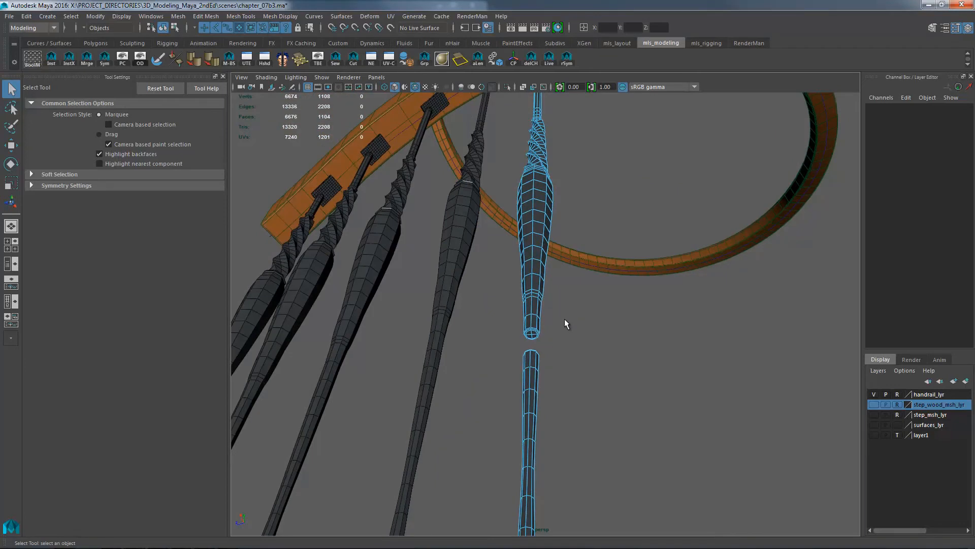
right_click_drag(565, 319, 692, 300, "alt")
middle_click_drag(583, 290, 594, 294, "alt")
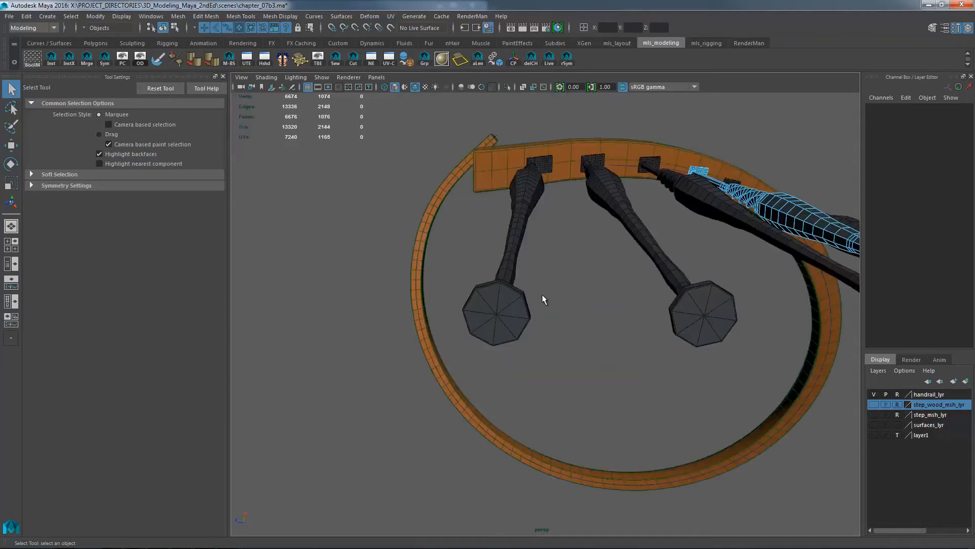
left_click_drag(629, 312, 612, 305, "alt")
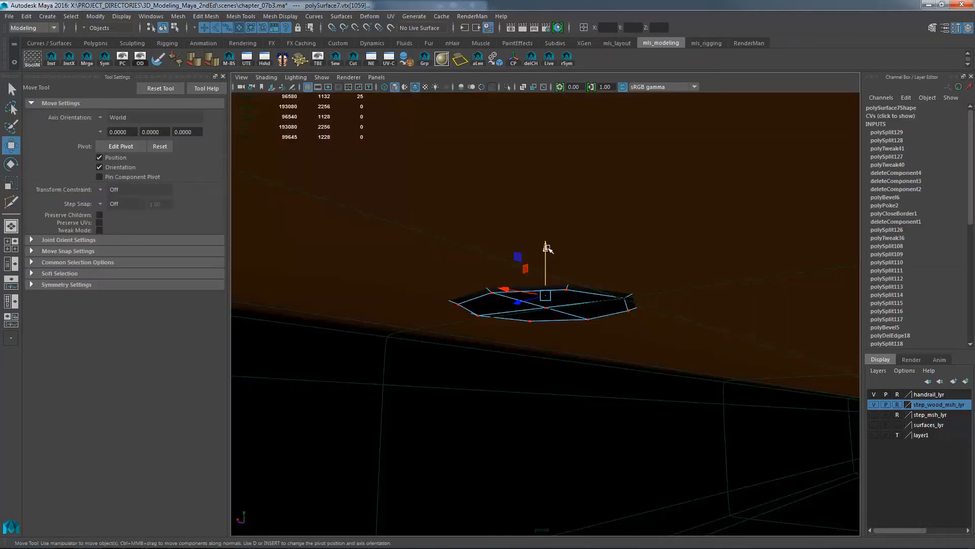
left_click_drag(545, 247, 607, 247)
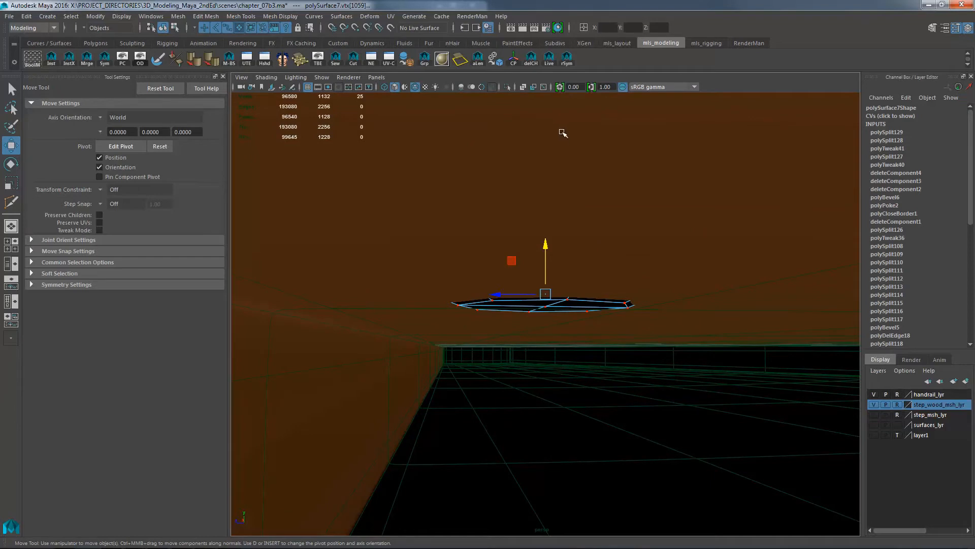
left_click_drag(546, 245, 547, 245)
mouse_move(617, 250)
left_mouse_down("alt")
mouse_move(622, 229)
mouse_move(603, 257)
mouse_move(610, 263)
left_mouse_up("alt")
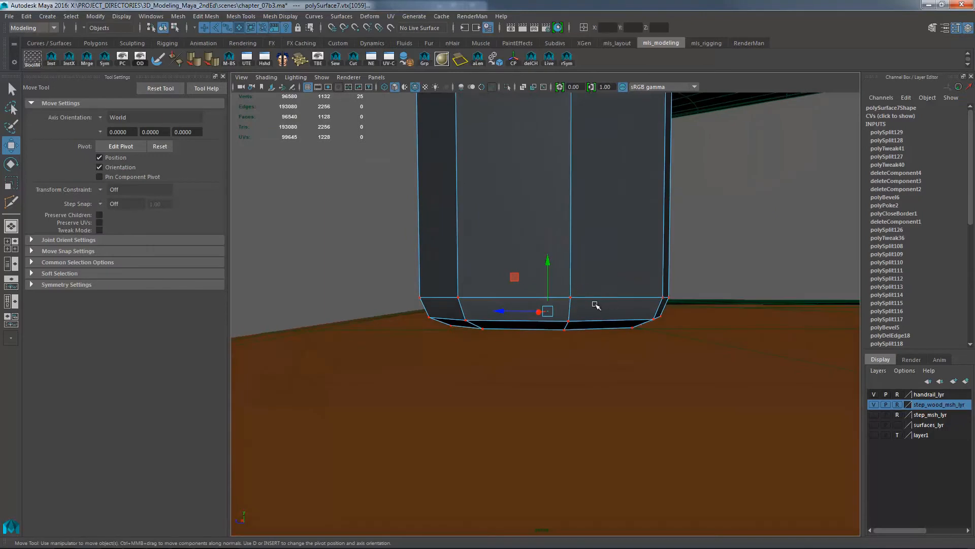
left_click(483, 279)
left_click_drag(353, 302, 391, 304, "alt")
- In the side view, lower the upper section's bottom vertices onto the wooden step
key("space")
left_click_drag(505, 266, 566, 271)
left_click_drag(472, 272, 498, 306)
left_click_drag(516, 219, 562, 221)
right_click_drag(655, 207, 300, 306, "alt")
middle_click_drag(576, 318, 344, 244, "alt")
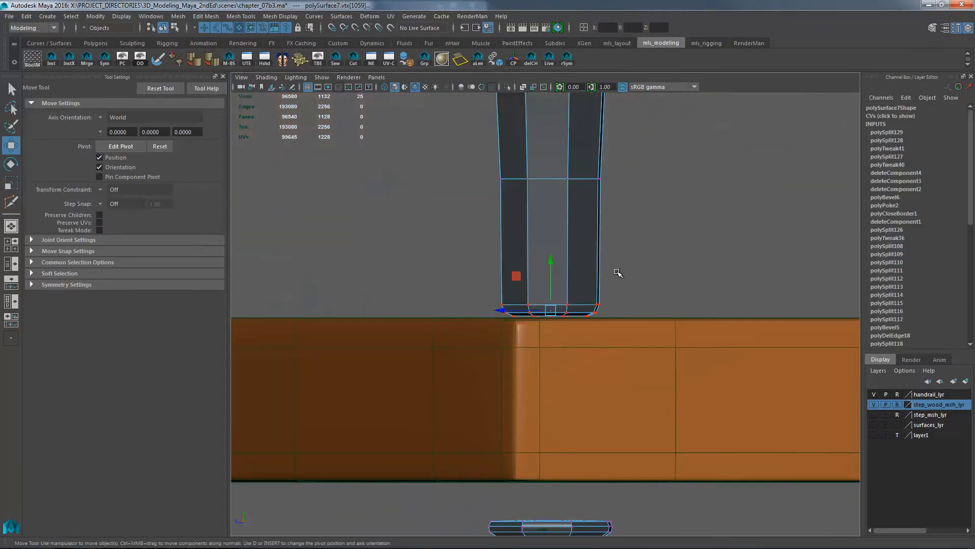
scroll(483, 324, "up", 8)
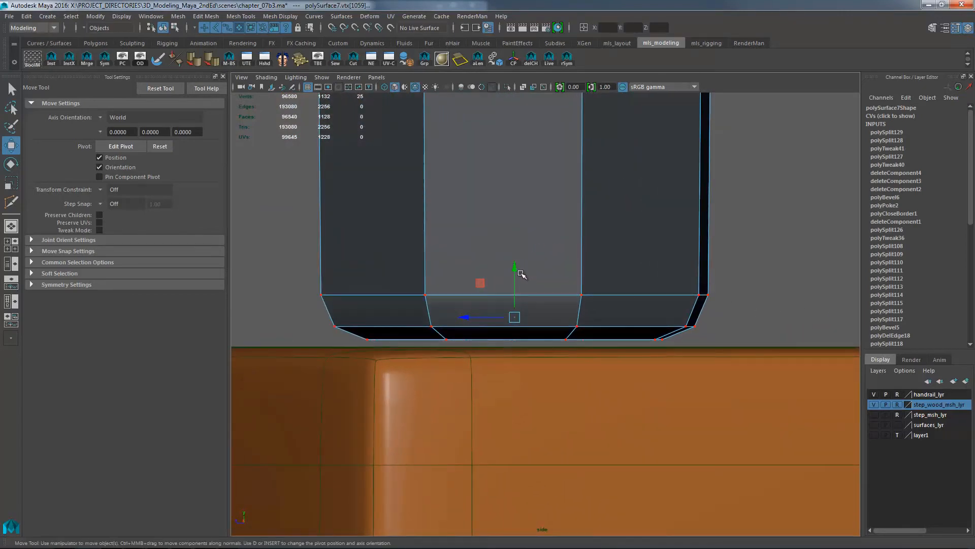
left_click_drag(516, 272, 516, 300)
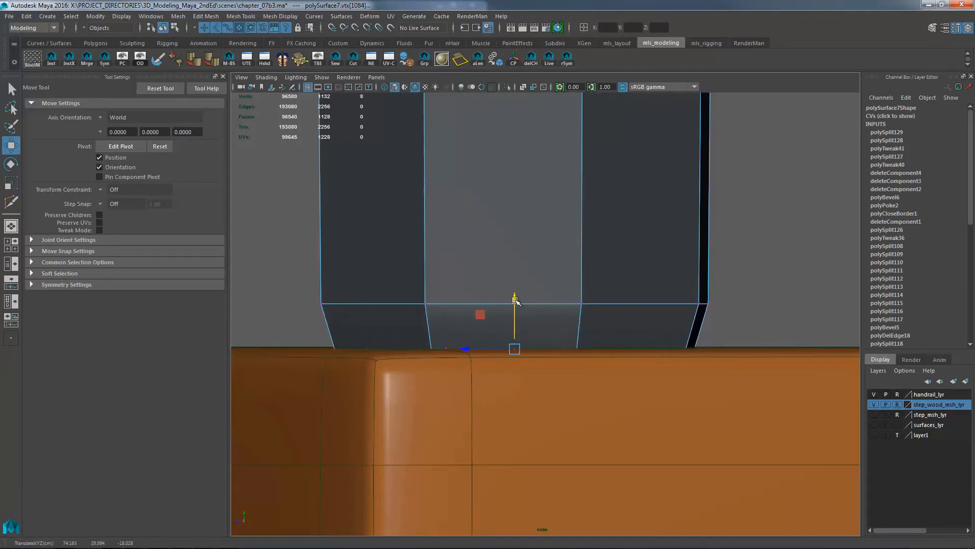
- Scale the upper section's bottom vertex ring outward until it is flush with the shaft above
key("r")
left_click_drag(556, 350, 532, 345)
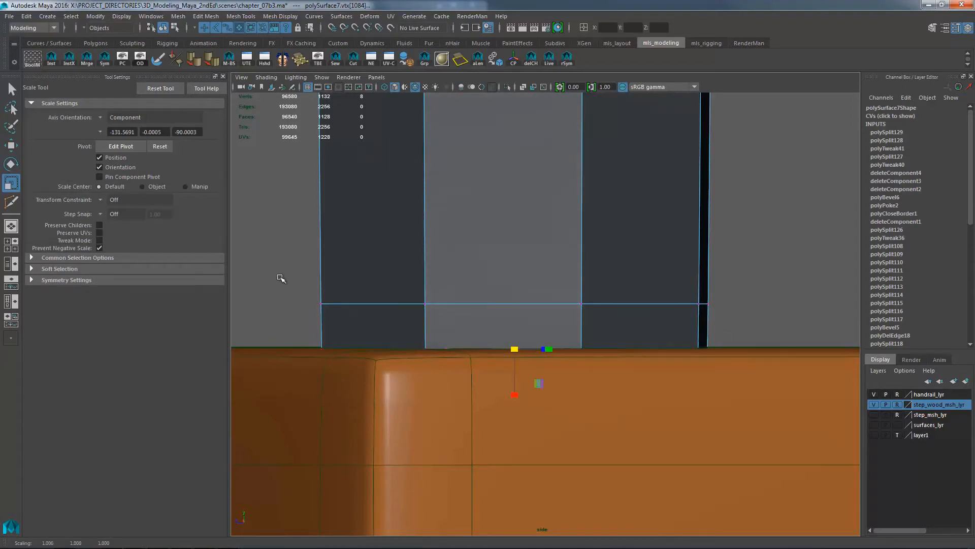
left_click_drag(279, 289, 724, 311)
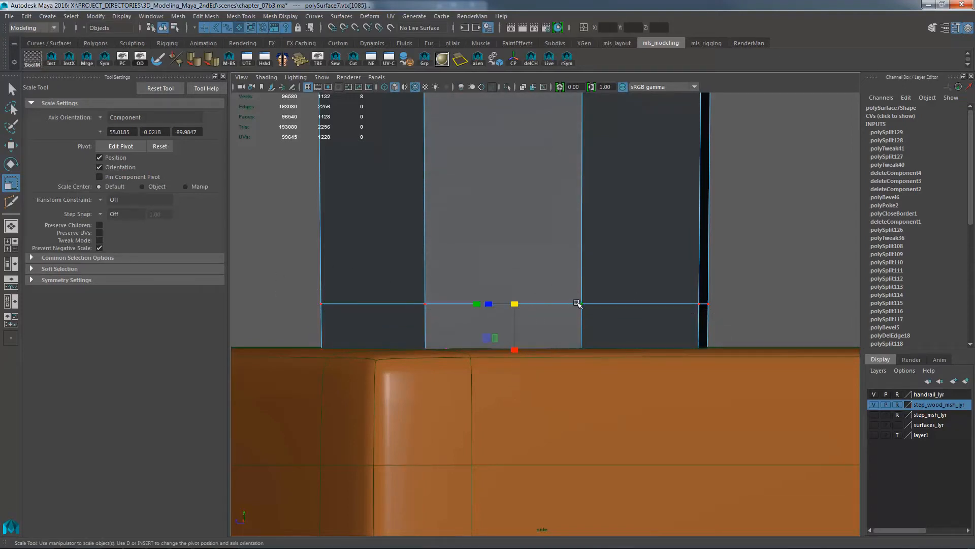
- Insert an edge loop just above the upper section's lowest visible ring and scale it inward to form a sloped foot
key("y")
left_click(581, 304)
left_click(582, 278, "ctrl")
key("w")
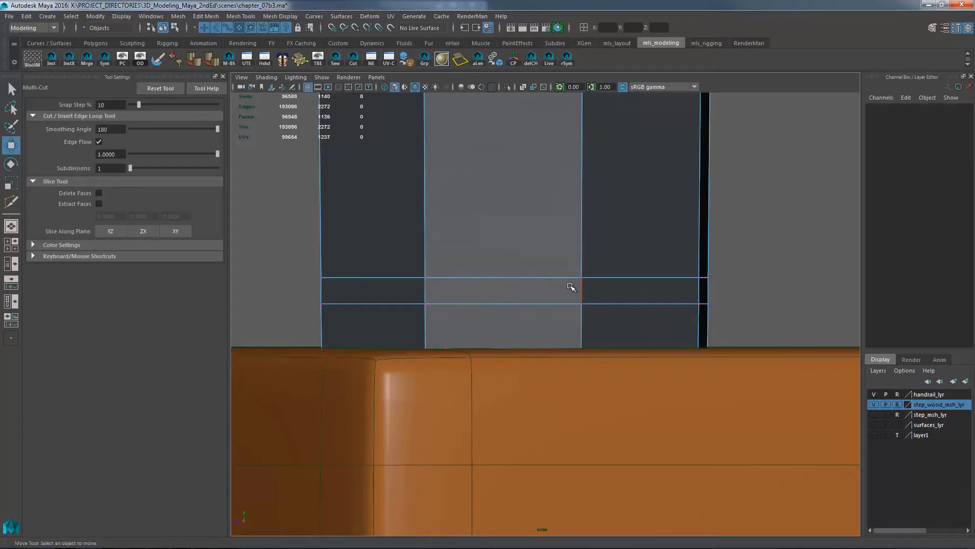
double_click(531, 277)
key("r")
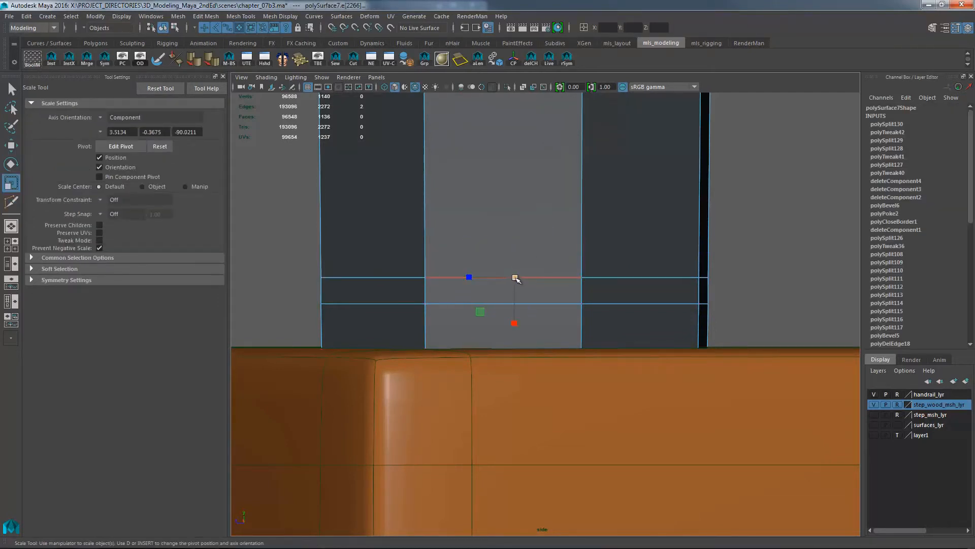
left_click_drag(546, 276, 474, 281)
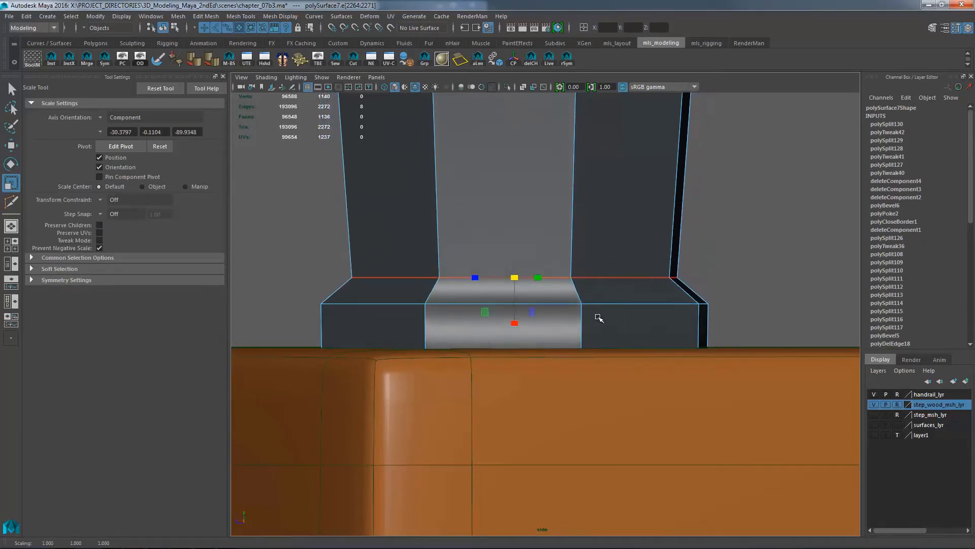
- Insert another edge loop around the middle of the sloped band on the upper section's foot
key("y")
right_click_drag(740, 248, 740, 246, "ctrl+shift")
left_click(682, 292, "ctrl")
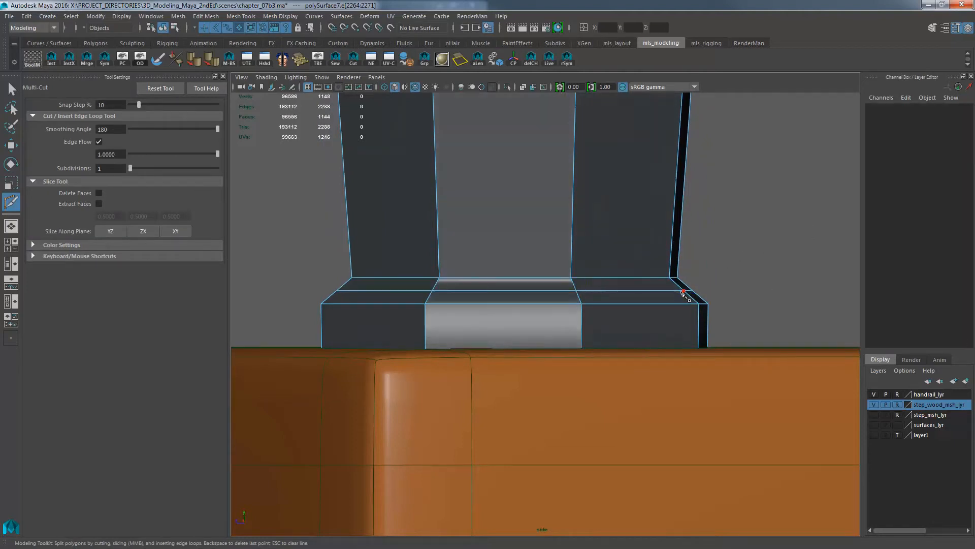
- Insert one more edge loop around the vertical lower band of the upper section's foot
left_click(702, 318, "ctrl")
key("q")
left_click(707, 289)
- Show the step_msh_lyr layer and inspect the split bannister against the full step in the perspective view
right_click_drag(796, 273, 411, 272, "alt")
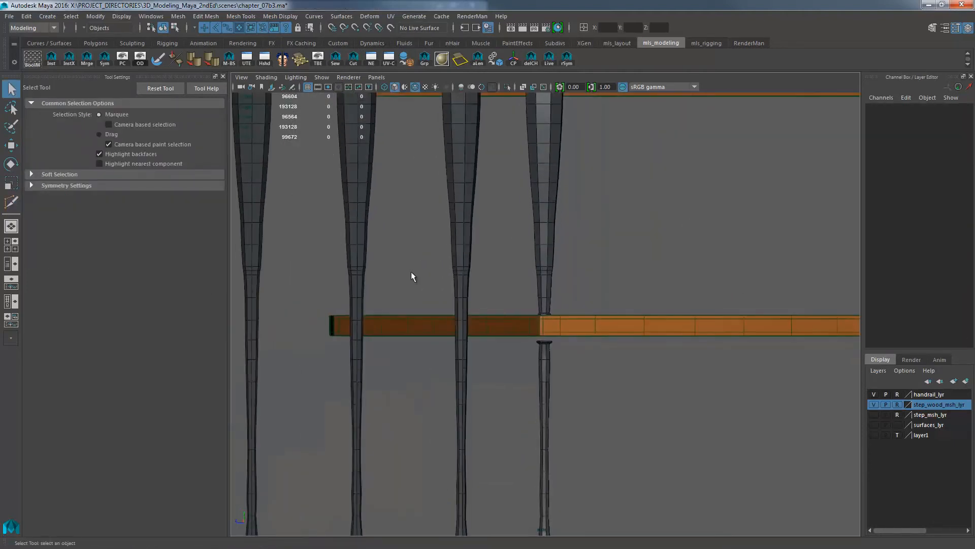
key("space")
left_click_drag(592, 298, 601, 278)
left_click_drag(604, 299, 569, 375, "alt")
right_click_drag(579, 265, 312, 313, "alt")
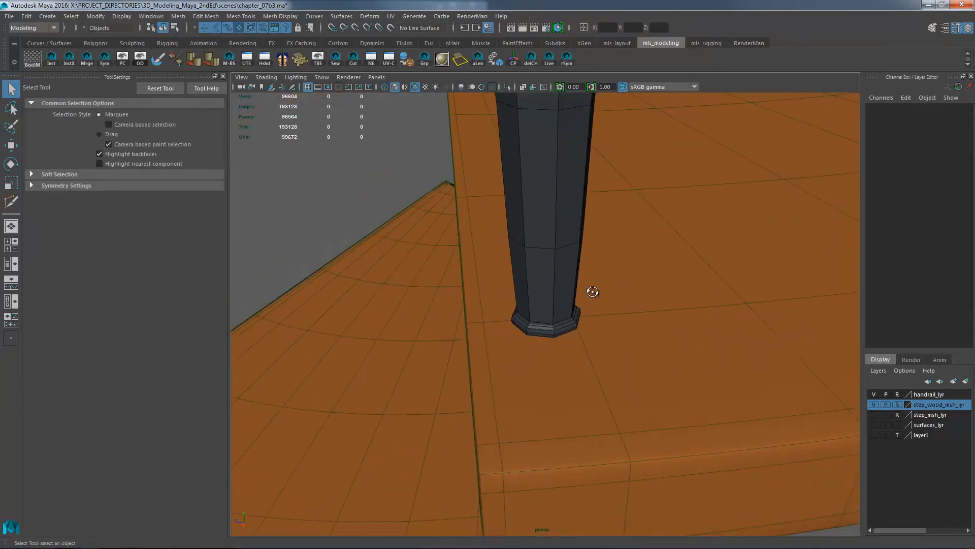
left_click_drag(593, 292, 602, 223, "alt")
right_click_drag(579, 260, 399, 269, "alt")
left_click_drag(593, 305, 738, 339, "alt")
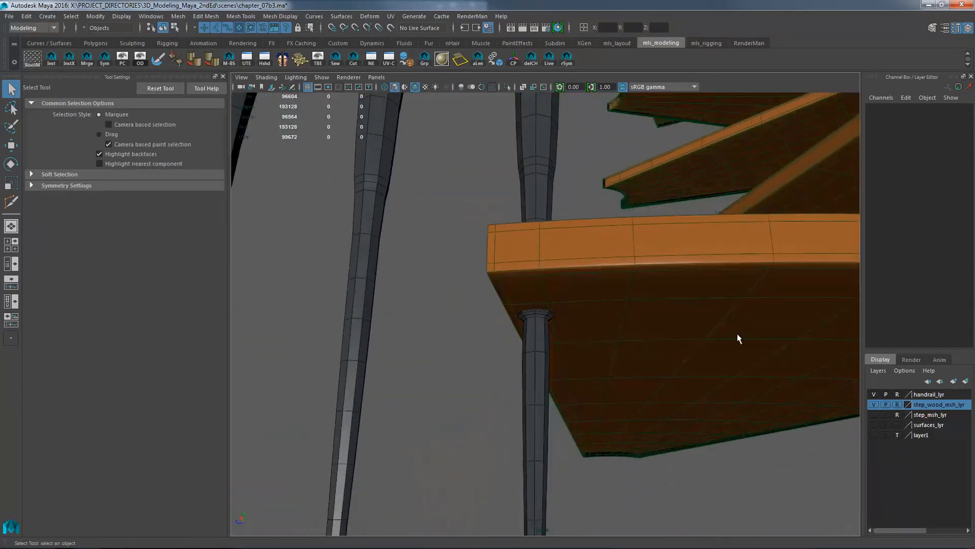
left_click(874, 414)
left_click_drag(701, 366, 677, 362, "alt")
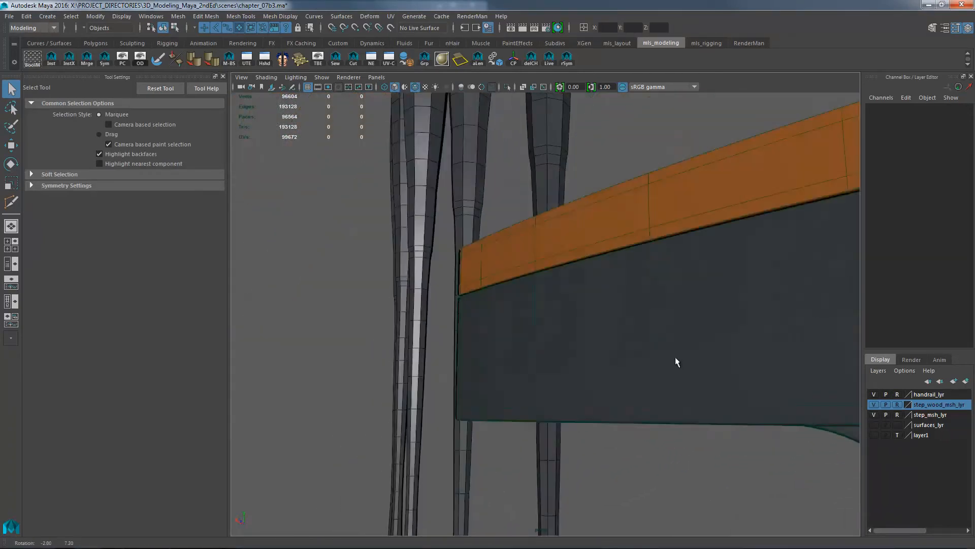
right_click_drag(676, 361, 538, 285, "alt")
left_click_drag(538, 285, 587, 283, "alt")
- Raise the two topmost edge loops of the upper section's foot together to make the foot taller
left_click_drag(511, 258, 580, 325, "ctrl+alt")
right_click_drag(574, 312, 546, 309)
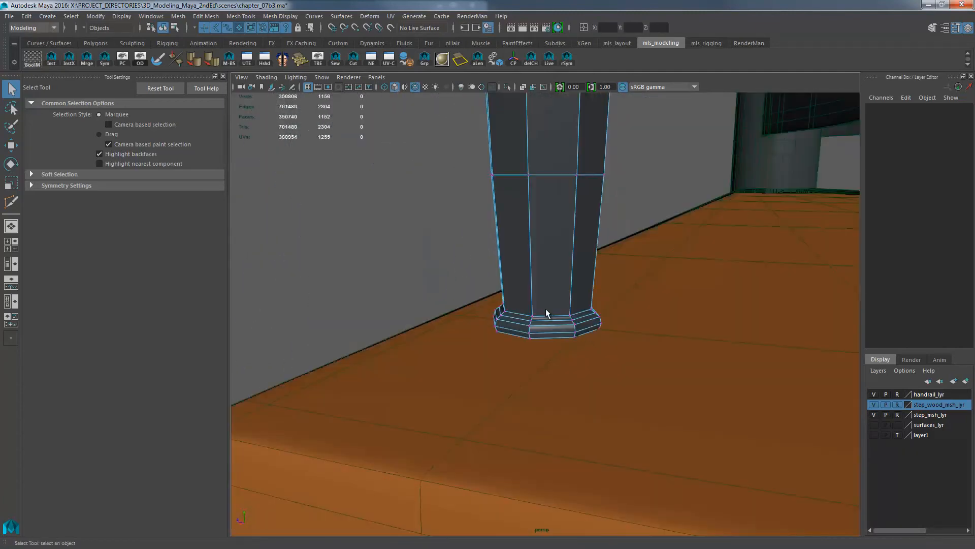
left_click_drag(546, 308, 540, 302, "alt")
mouse_move(540, 302)
right_mouse_down("alt")
mouse_move(570, 318)
mouse_move(545, 292)
right_mouse_up("alt")
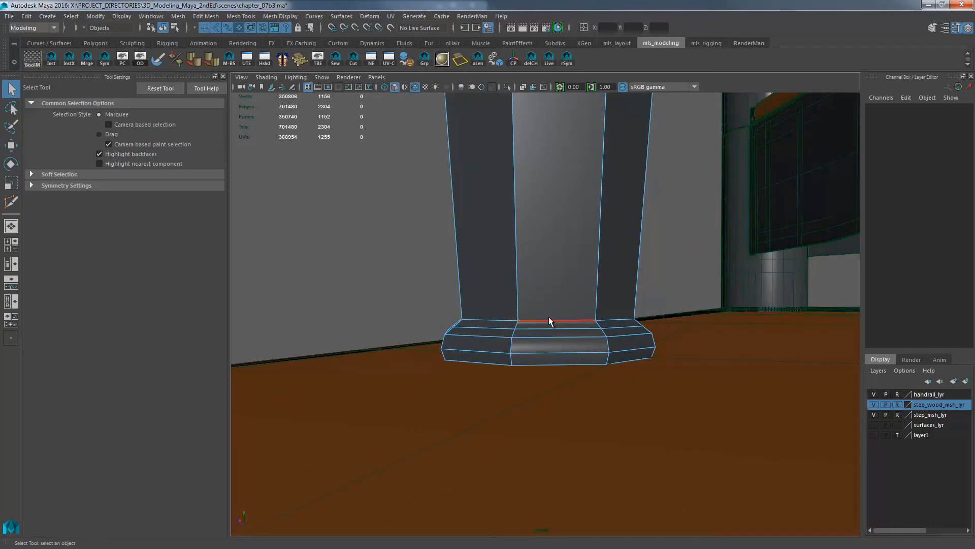
double_click(549, 320)
double_click(552, 328, "shift")
key("w")
left_click_drag(545, 277, 545, 244)
key("q")
left_click(701, 265)
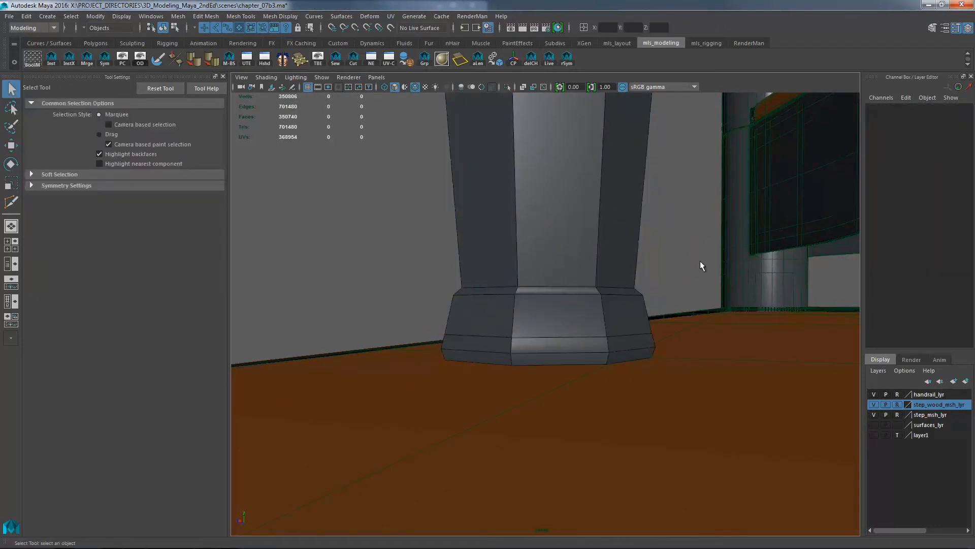
- Inspect the bannisters from several sides and turn off the wireframe overlay on the shaded view
right_click_drag(701, 265, 169, 311, "alt")
right_click_drag(508, 277, 338, 281, "alt")
left_click_drag(532, 339, 553, 348, "alt")
right_click_drag(554, 348, 526, 358, "alt")
middle_click_drag(526, 359, 533, 314, "alt")
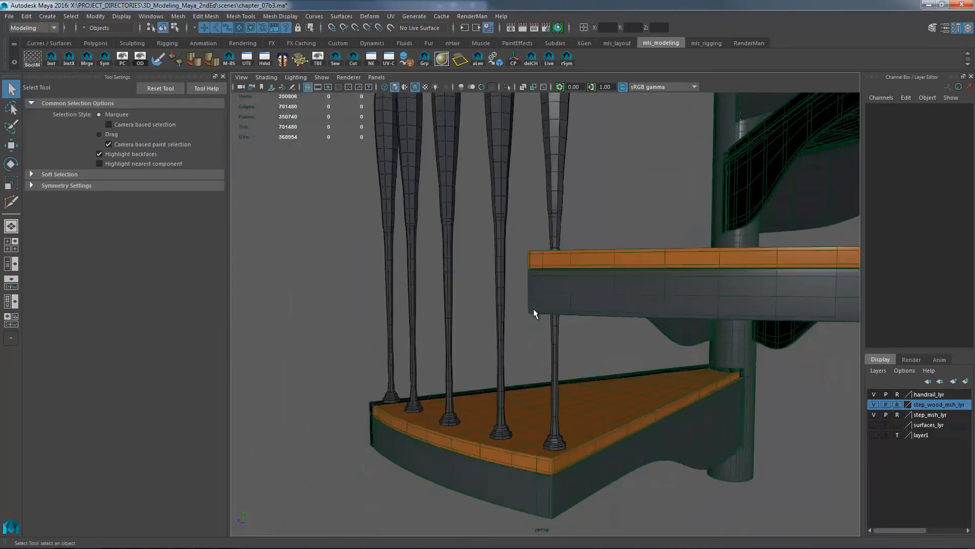
left_click_drag(534, 313, 624, 320, "alt")
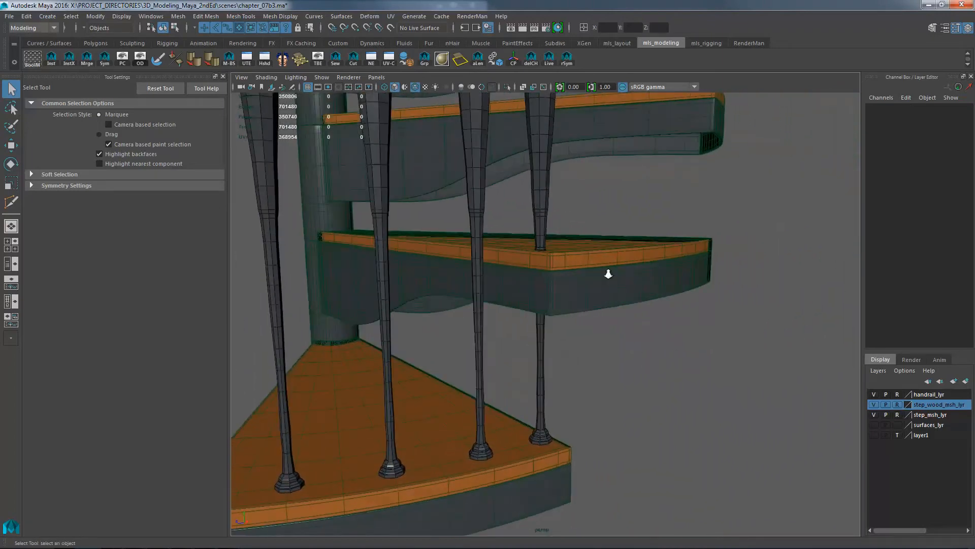
left_click_drag(608, 274, 561, 307, "alt")
left_click_drag(402, 111, 417, 91, "alt")
left_click(415, 86)
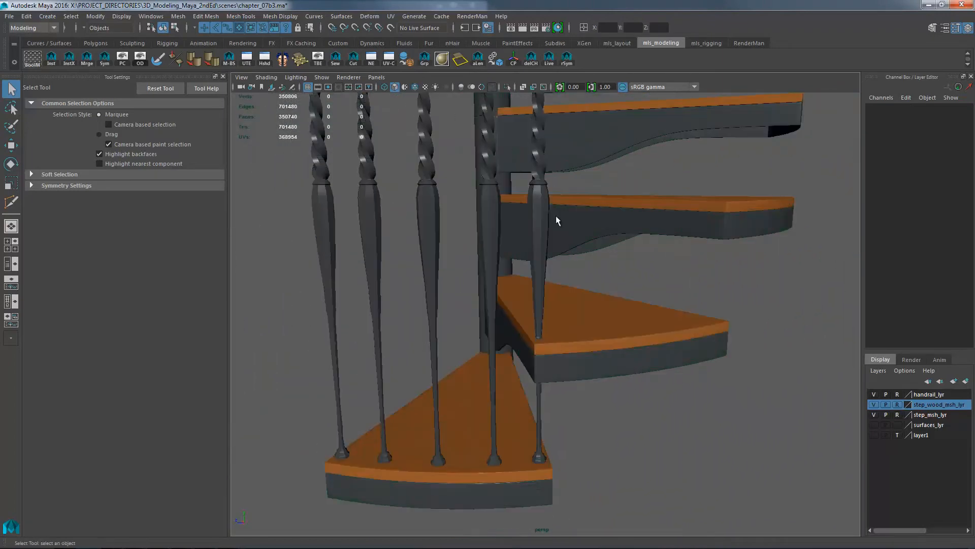
- Select all five bannisters and display them with smooth mesh preview
mouse_move(616, 303)
left_mouse_down("alt")
mouse_move(548, 338)
mouse_move(564, 335)
left_mouse_up("alt")
left_click_drag(576, 206, 405, 208)
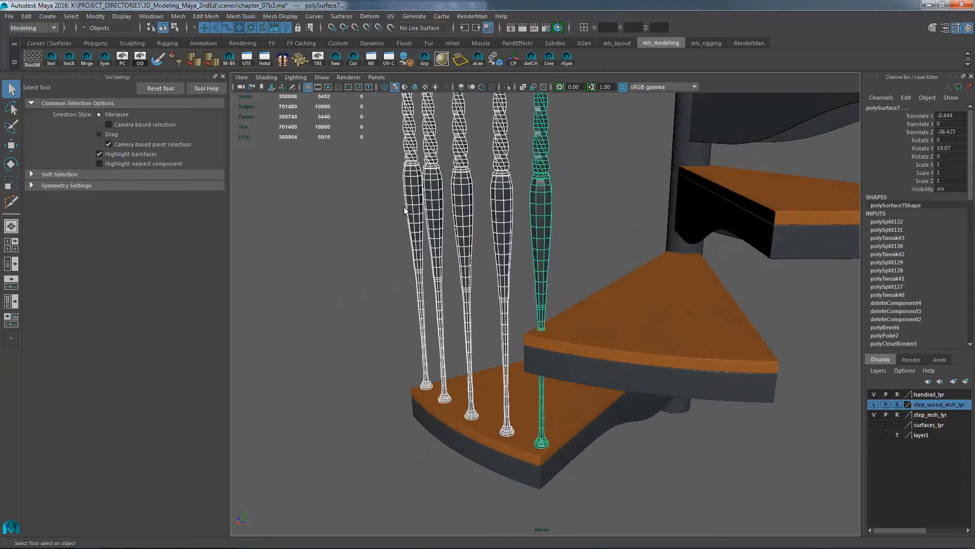
left_click(386, 311)
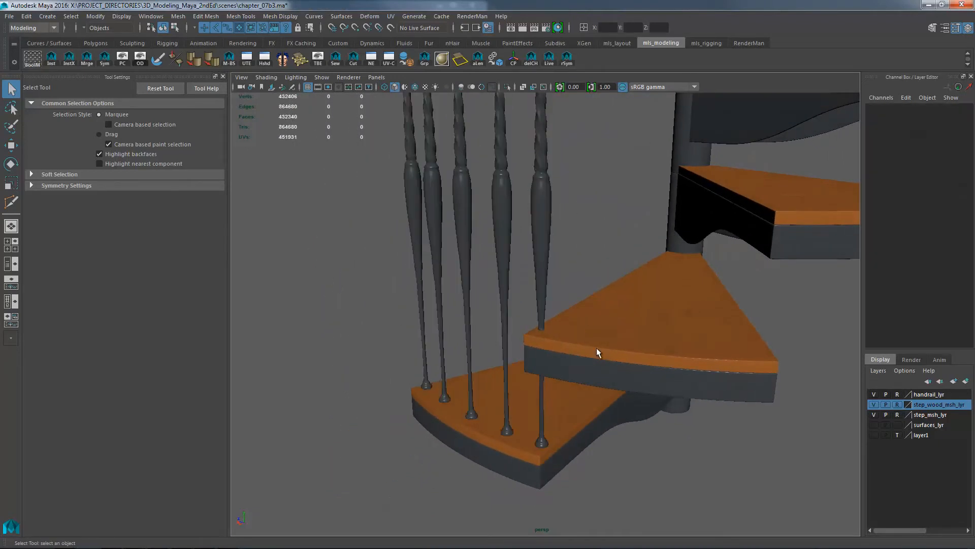
- Turn off reference mode on the step_wood_msh_lyr and step_msh_lyr layers so the steps are selectable
left_click(900, 404)
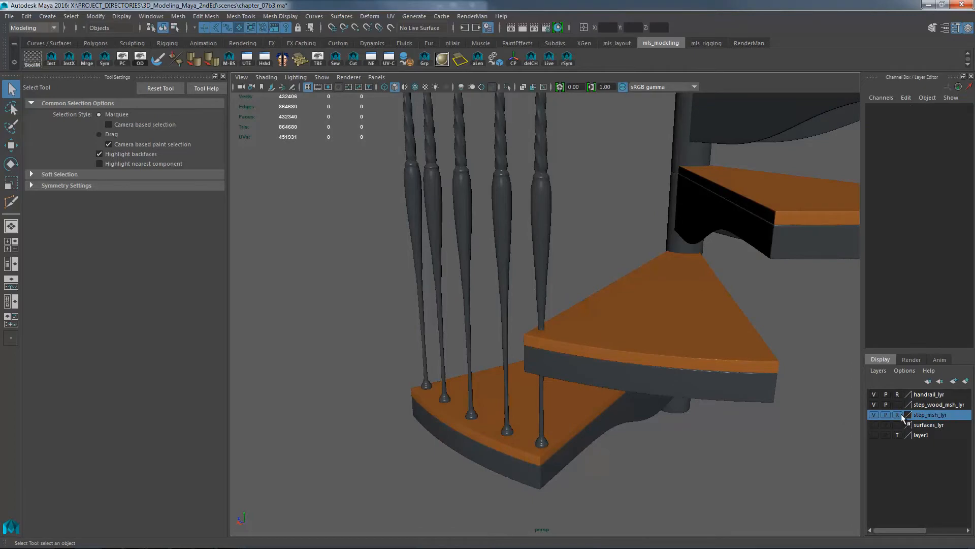
left_click(903, 416)
left_click(654, 403)
left_click(681, 396)
left_click_drag(655, 394, 536, 270, "alt")
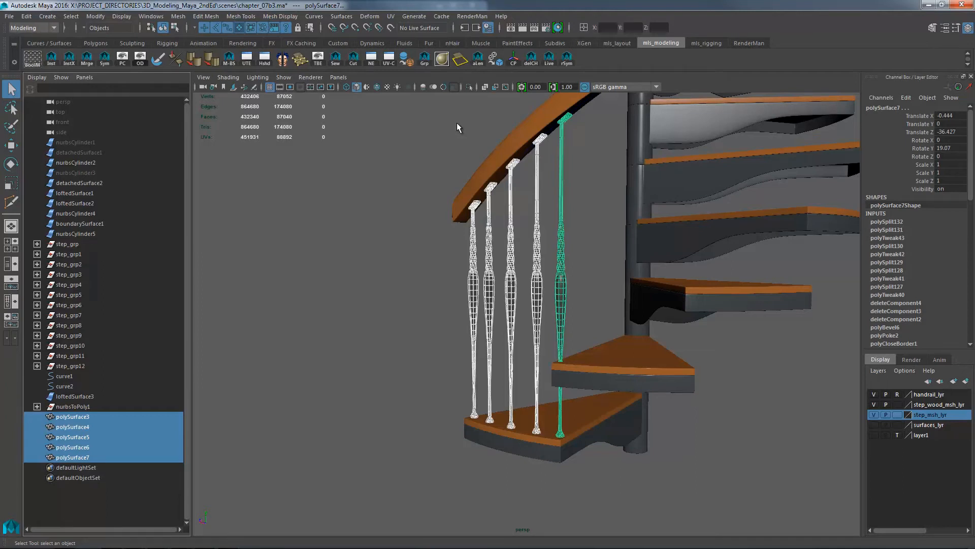
- Delete the construction history of the five selected bannisters and rename them in sequence starting with bannister_0
left_click(530, 59)
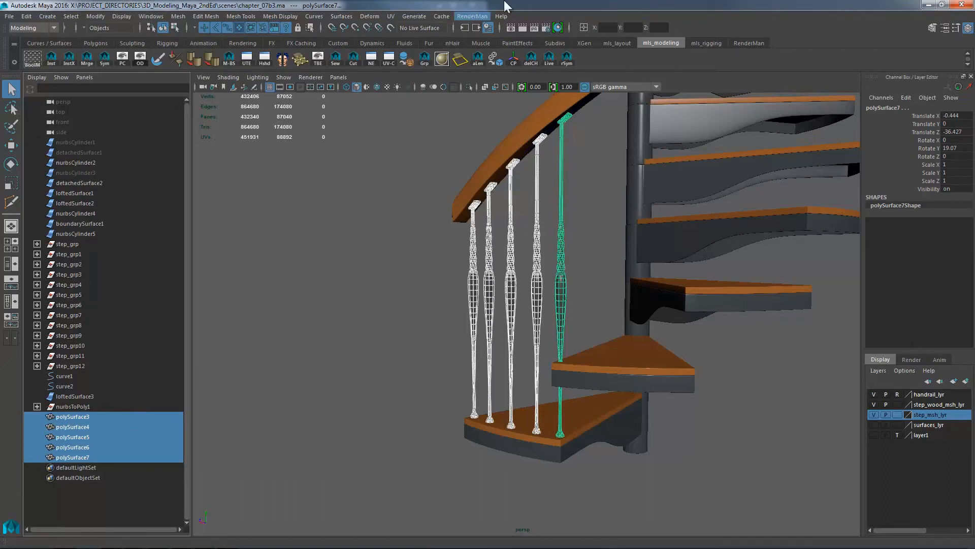
left_click(583, 27)
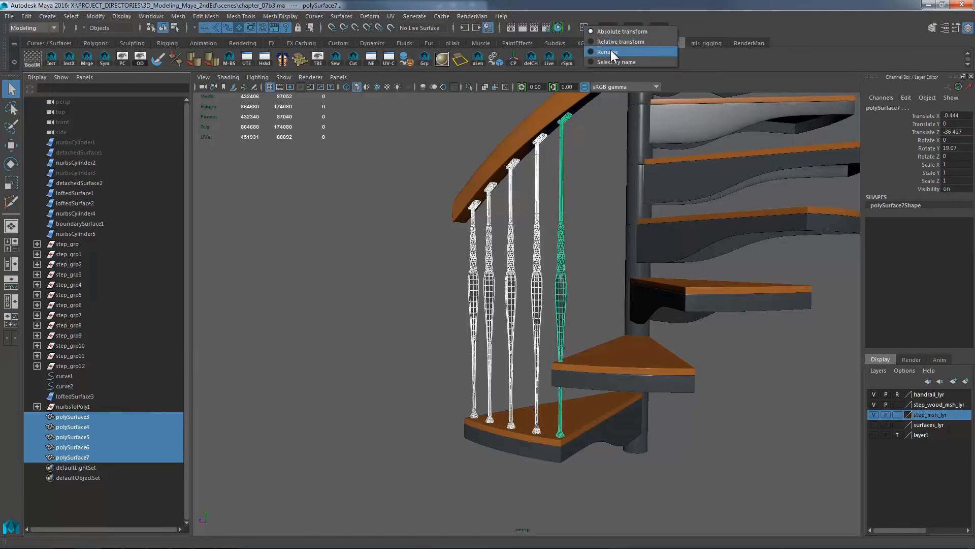
left_click(609, 51)
left_click(584, 27)
left_click(609, 52)
left_click(598, 29)
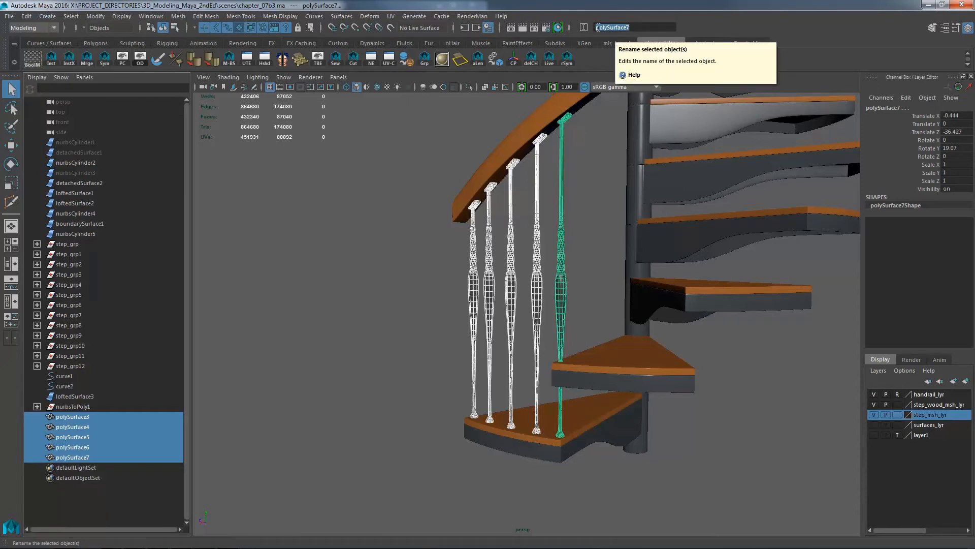
type("bannister_0")
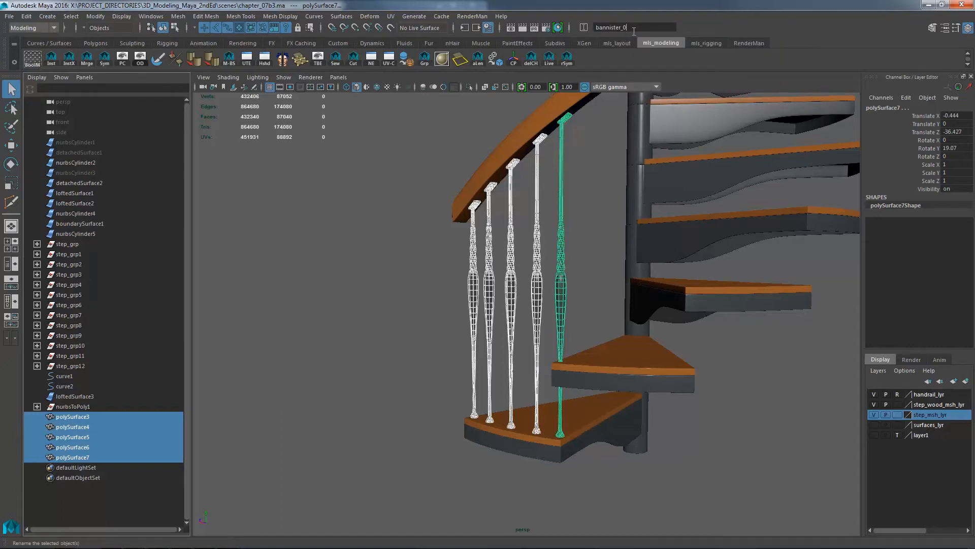
key("Return")
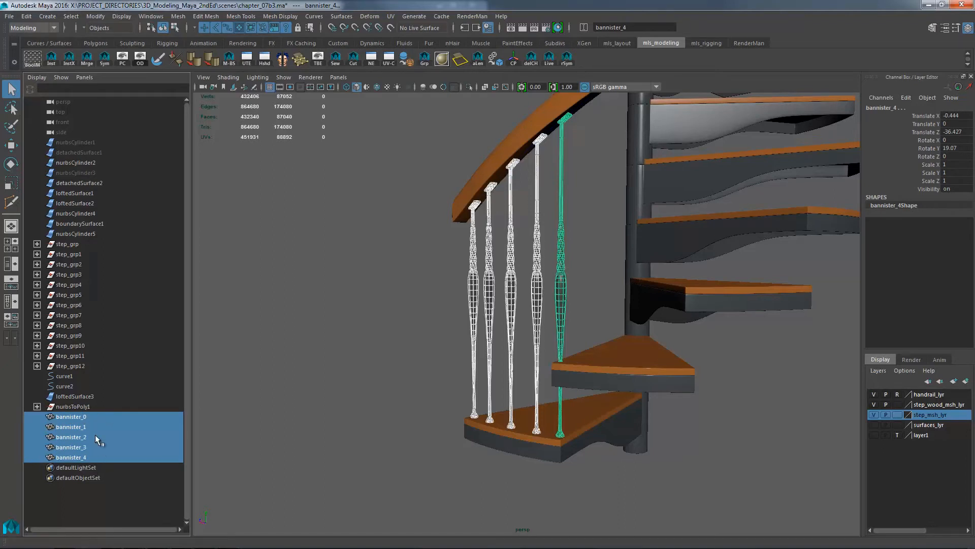
- Unparent the handrail mesh polySurface1 from nurbsToPoly1 and rename it handrail_msh
left_click(95, 417)
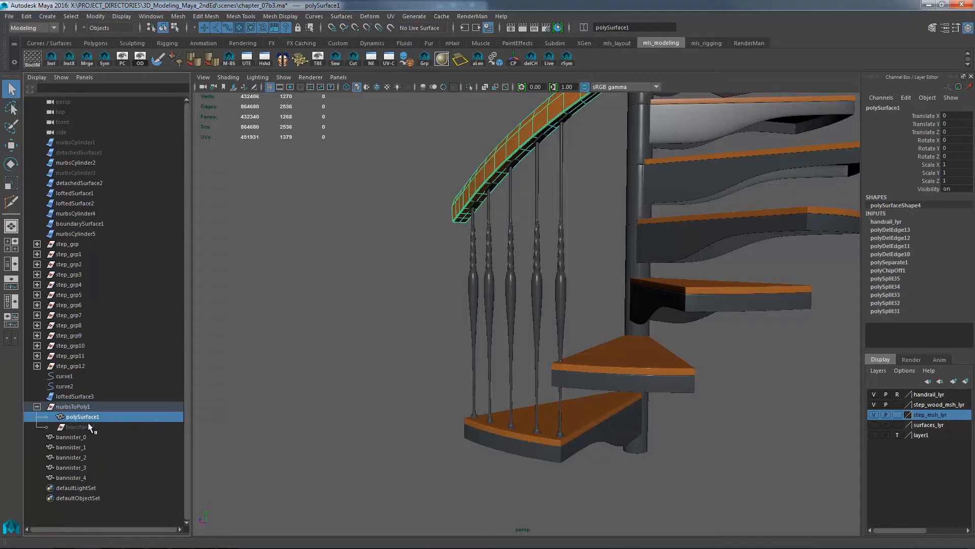
key("shift+p")
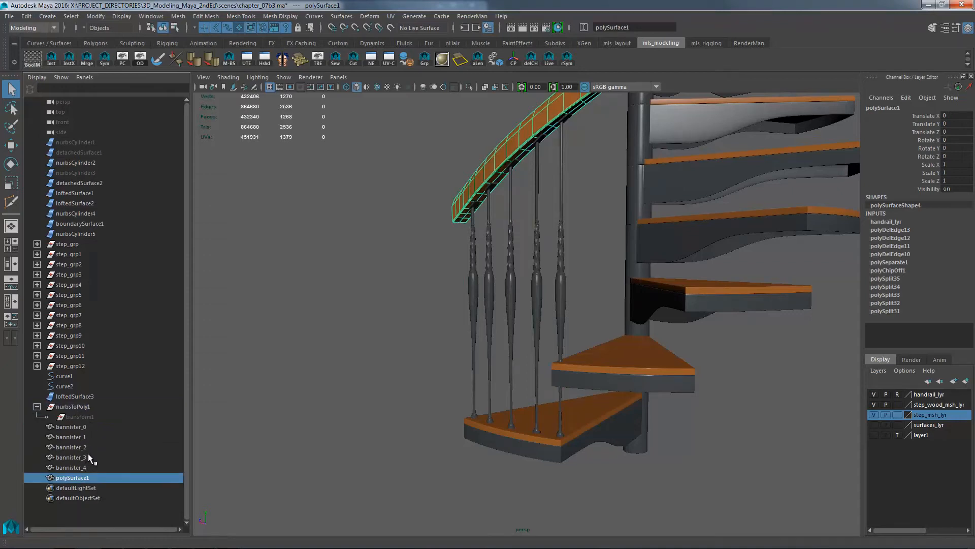
key("F2")
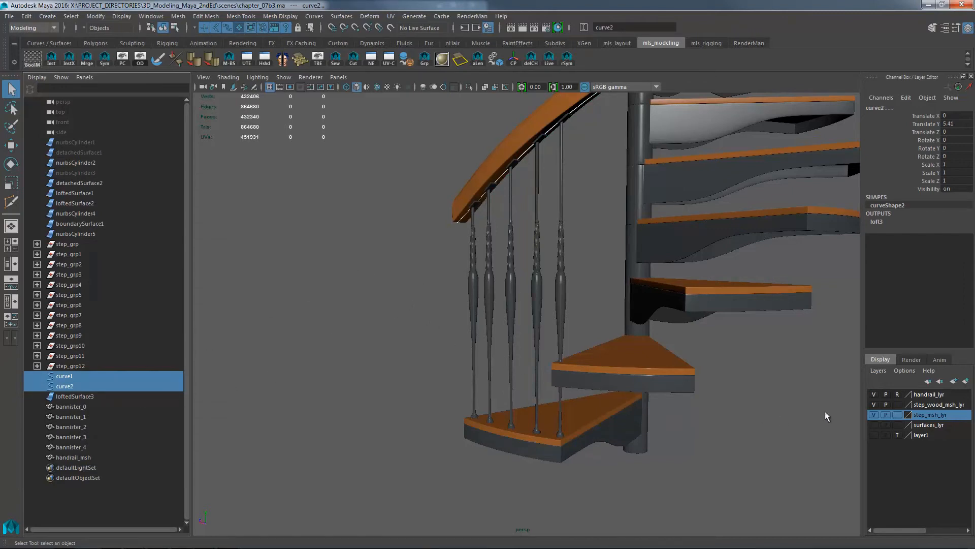
- Put curve1 and curve2 in a new display layer curves_lyr at the end of the layer list, hidden and set to reference
left_click(954, 381)
left_click(931, 395)
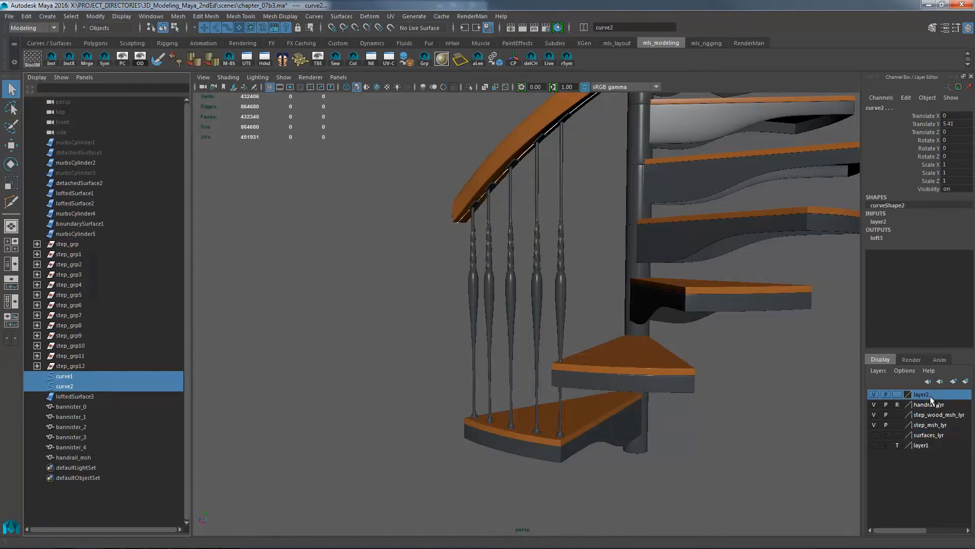
left_click(940, 381)
left_click(940, 381)
left_click(940, 381)
left_click(940, 381)
left_click(939, 381)
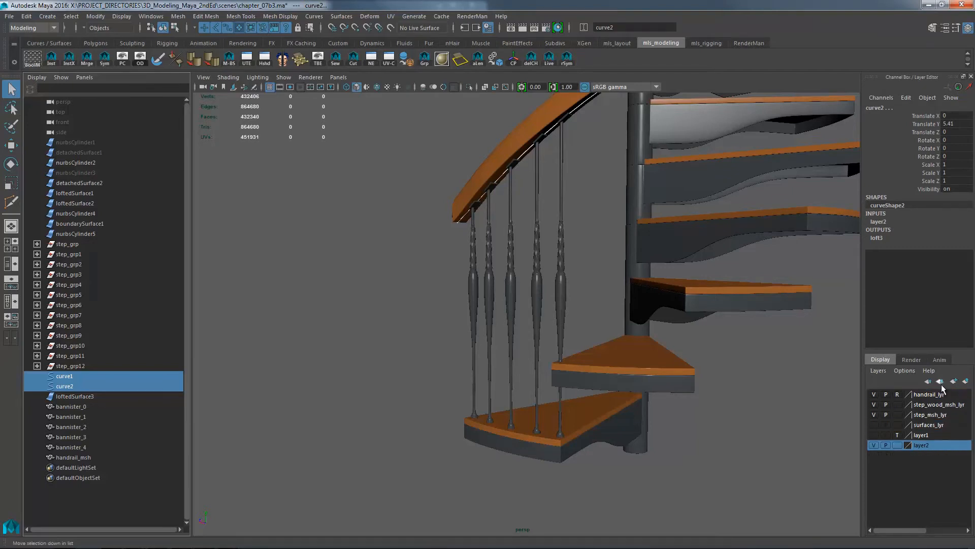
left_click(874, 445)
left_click(898, 445)
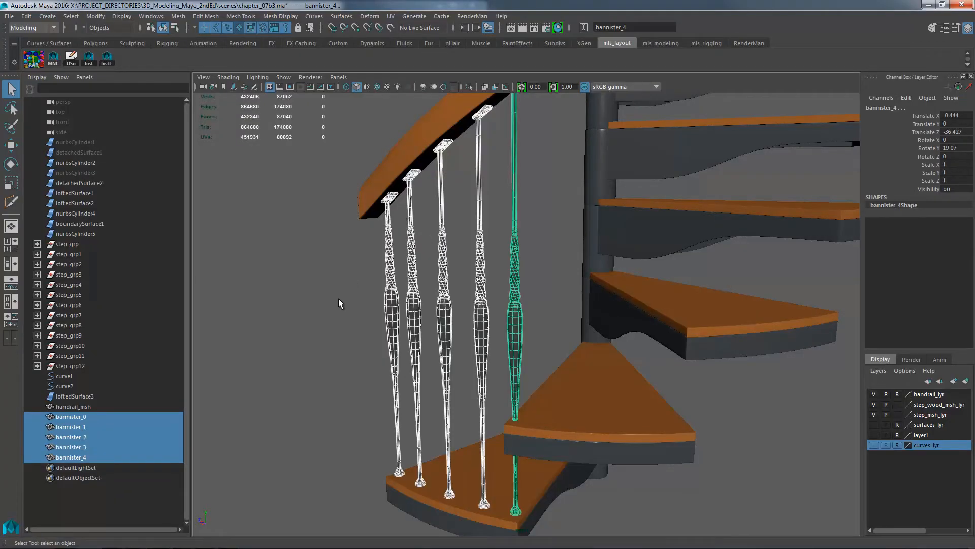
- Group the five bannisters as bannister_grp and unparent bannister_0 from the group
key("ctrl+g")
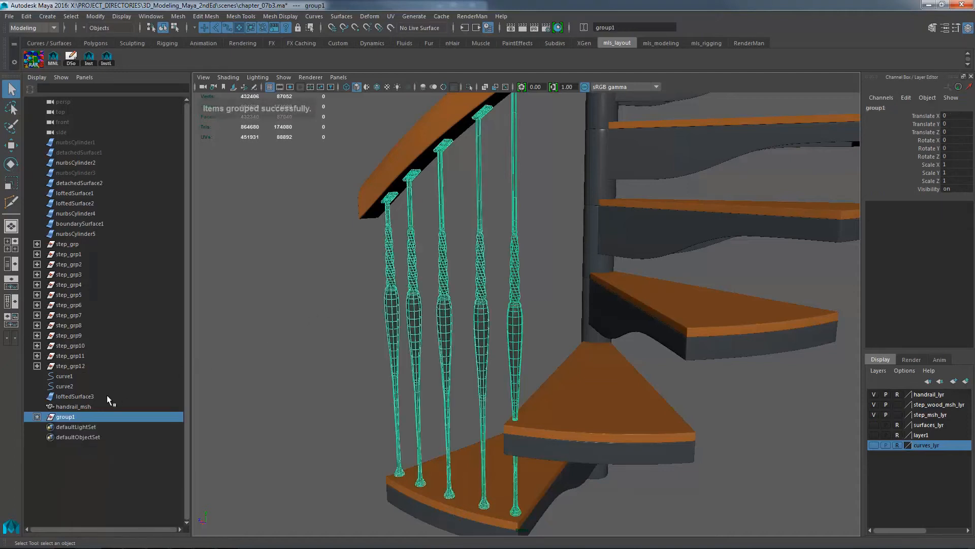
double_click(90, 416)
type("bannister_grp")
key("Return")
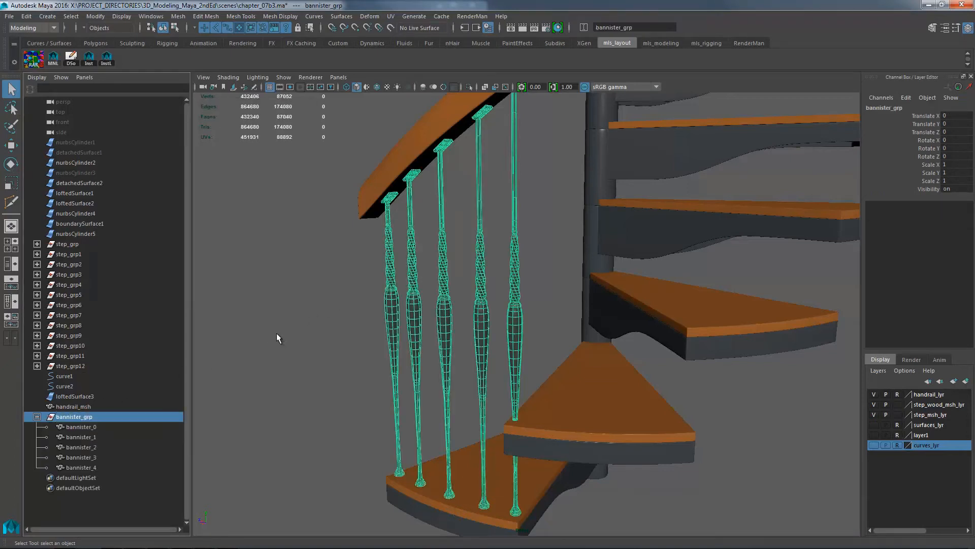
left_click(105, 426)
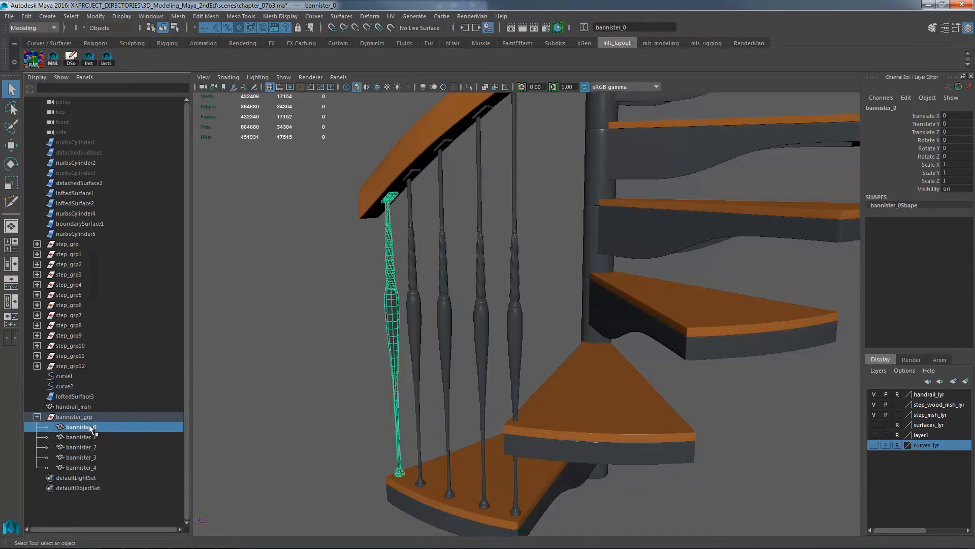
key("shift+p")
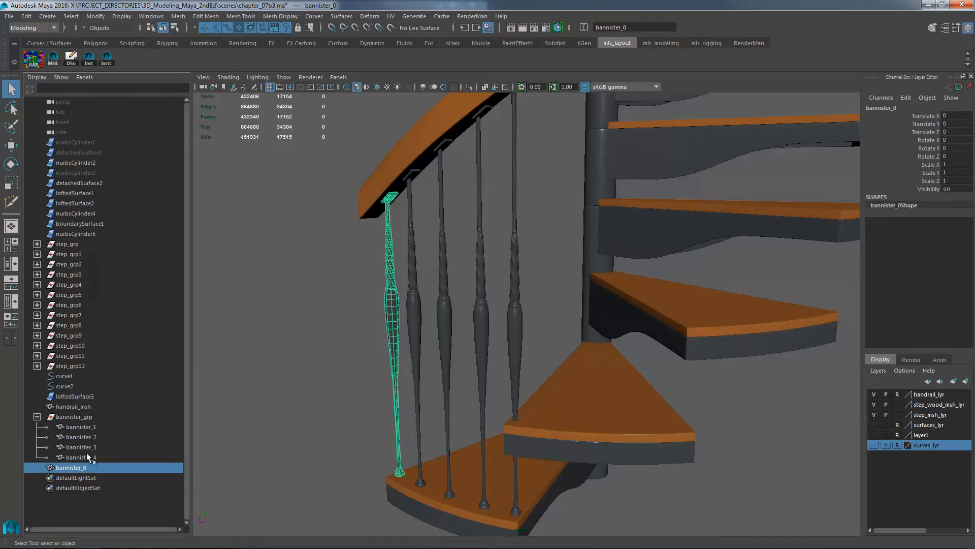
- Duplicate Special bannister_grp into 12 copies with instanced leaf nodes, each translated 23 and rotated 27.69 in Y
left_click(74, 416)
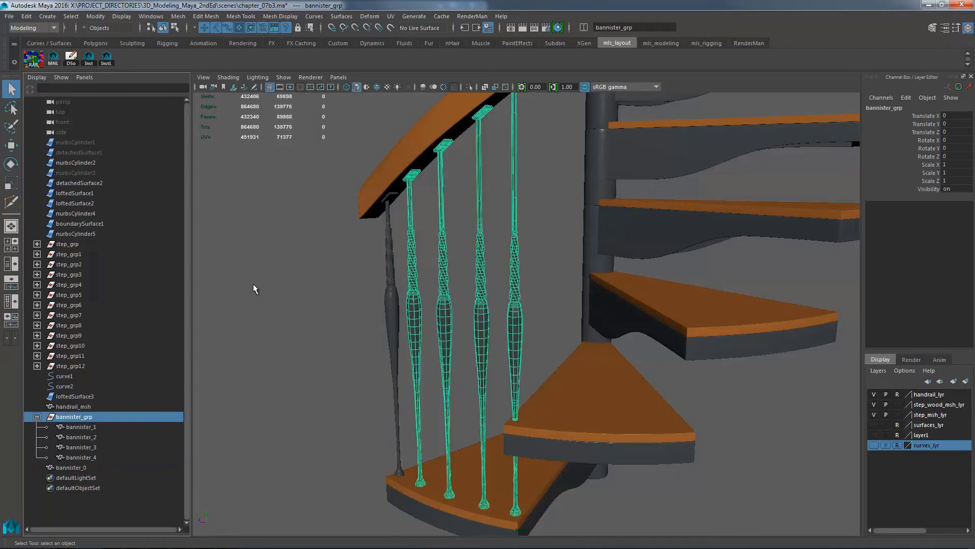
left_click(72, 60)
left_click_drag(400, 100, 316, 112)
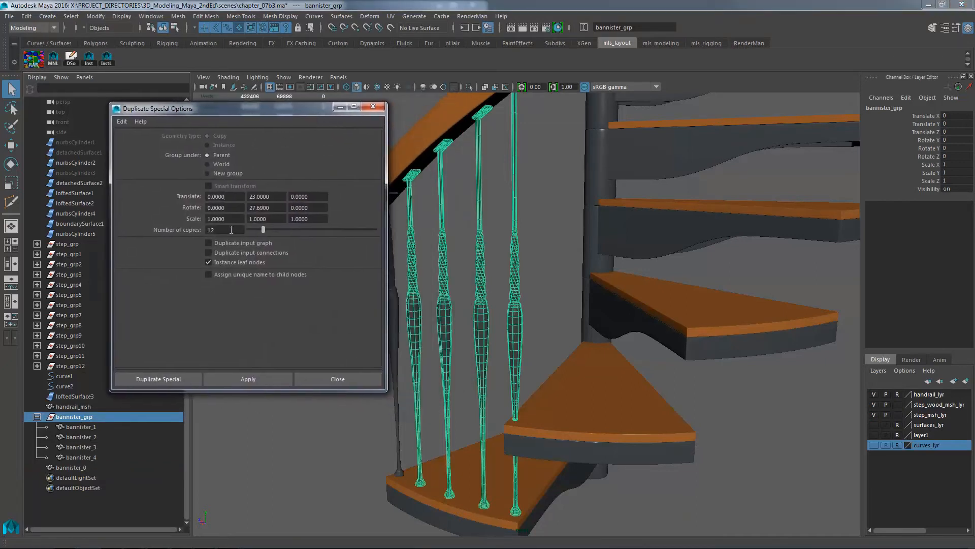
left_click(224, 262)
left_click(232, 263)
left_click(275, 378)
left_click(337, 377)
- Examine the duplicated bannisters along the whole spiral, up to where the handrail ends at the top step
left_click_drag(573, 285, 344, 357, "alt")
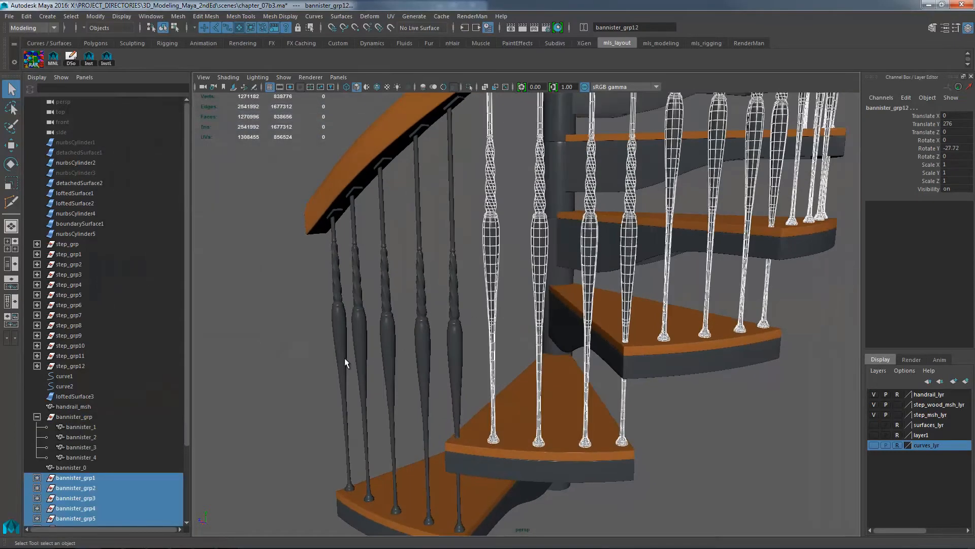
left_click(344, 358)
middle_click_drag(589, 278, 601, 294, "alt")
left_click_drag(601, 294, 528, 285, "alt")
middle_click_drag(529, 286, 541, 347, "alt")
left_click_drag(541, 347, 367, 239, "alt")
middle_click_drag(368, 239, 462, 272, "alt")
left_click_drag(462, 272, 447, 259, "alt")
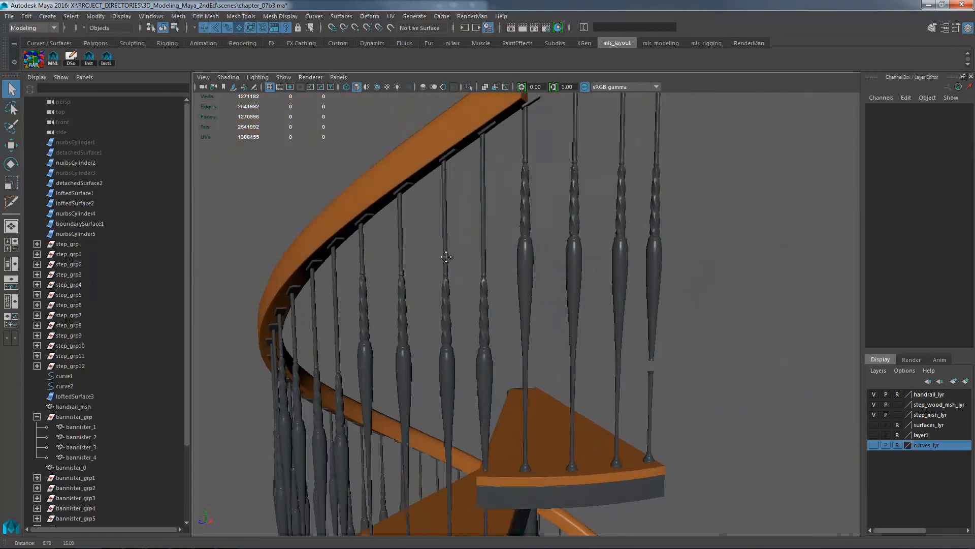
middle_click_drag(446, 259, 412, 282, "alt")
left_click_drag(411, 282, 483, 262, "alt")
middle_click_drag(491, 244, 496, 277, "alt")
left_click_drag(496, 277, 493, 241, "alt")
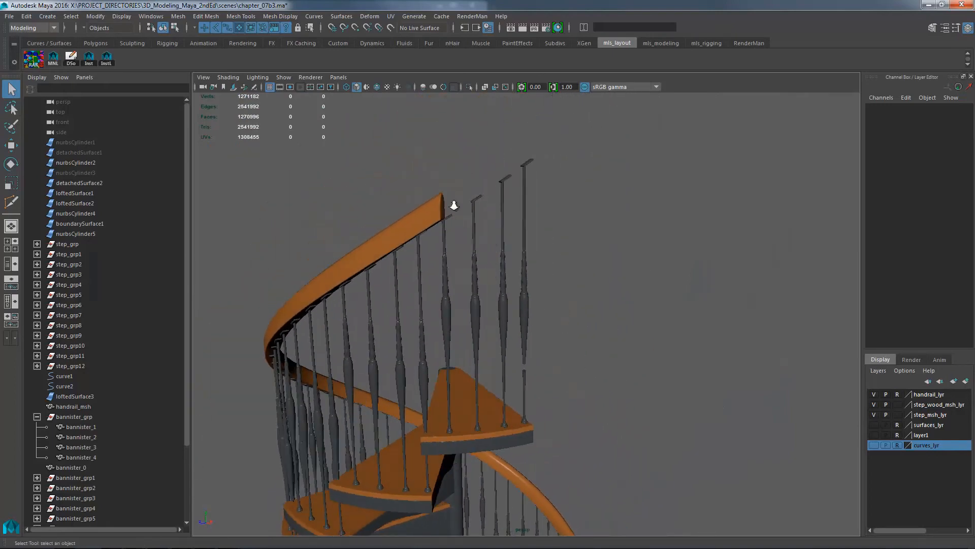
right_click_drag(450, 201, 454, 177, "alt")
left_click_drag(453, 177, 445, 223, "alt")
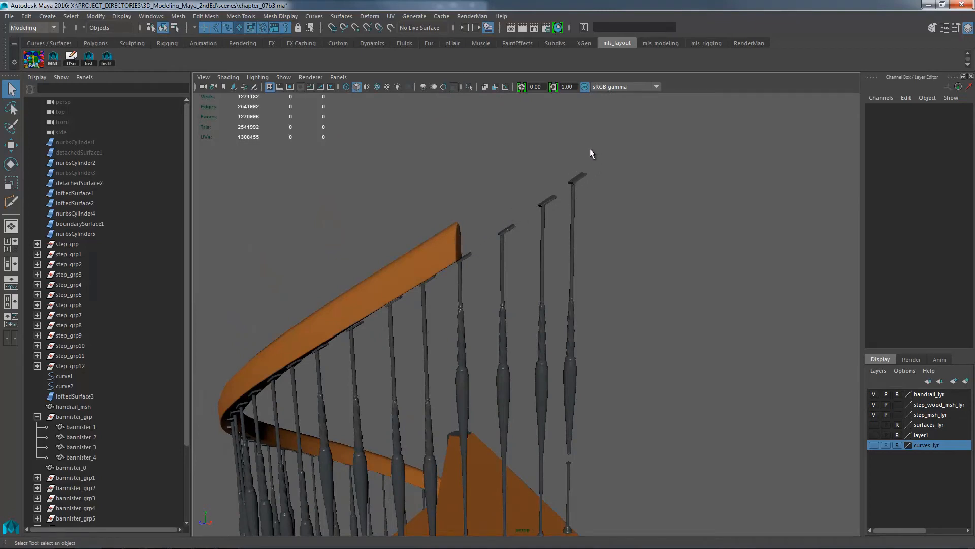
- Examine the duplicated bannisters around the staircase down to the bottom step, and select all objects to inspect their wireframes
left_click_drag(612, 234, 552, 250, "alt")
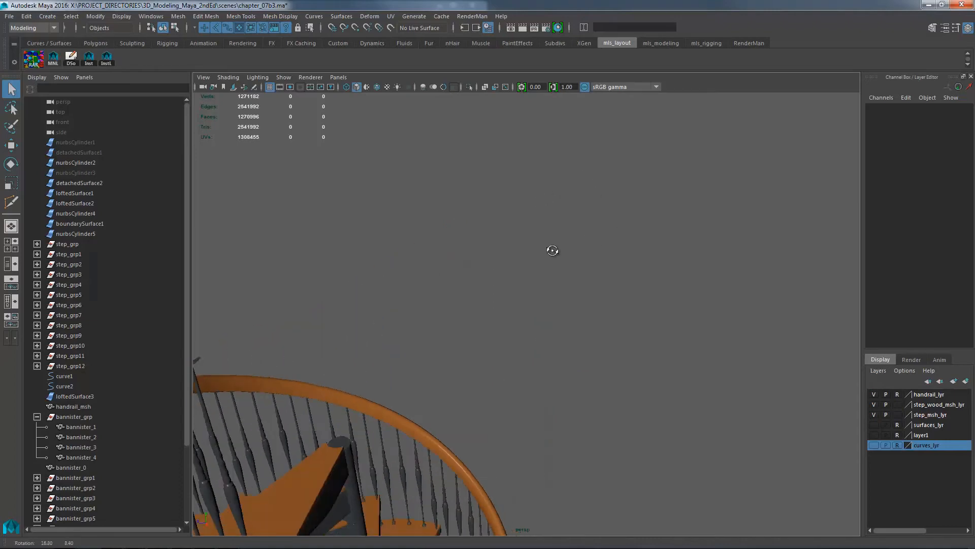
right_click_drag(552, 250, 430, 213, "alt")
middle_click_drag(431, 212, 559, 247, "alt")
right_click_drag(559, 248, 450, 195, "alt")
middle_click_drag(449, 195, 437, 135, "alt")
left_click_drag(436, 254, 514, 300, "alt")
middle_click_drag(513, 300, 649, 229, "alt")
left_click_drag(649, 229, 687, 257, "alt")
middle_click_drag(688, 257, 639, 261, "alt")
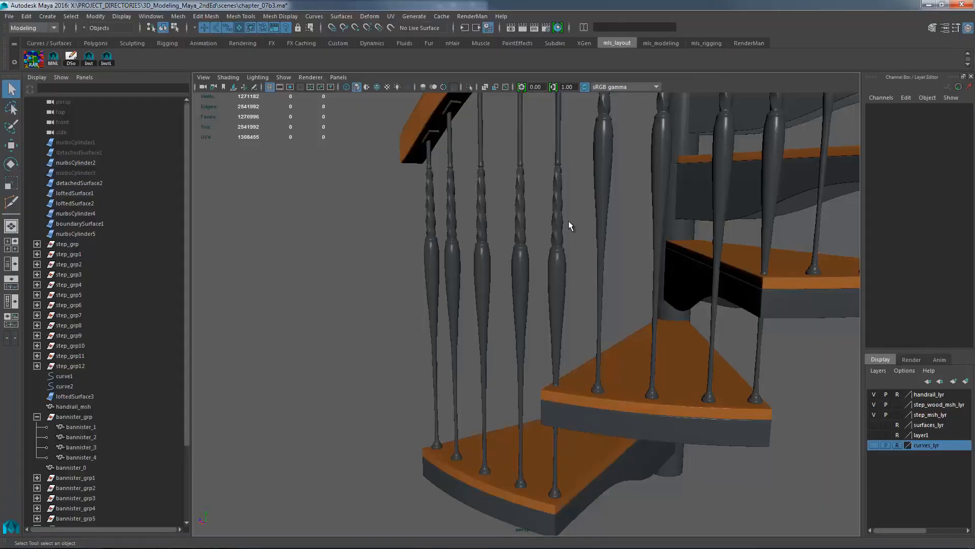
left_click_drag(568, 182, 469, 200, "alt")
right_click_drag(469, 200, 470, 265, "alt")
middle_click_drag(470, 264, 489, 322, "alt")
key("ctrl+shift+a")
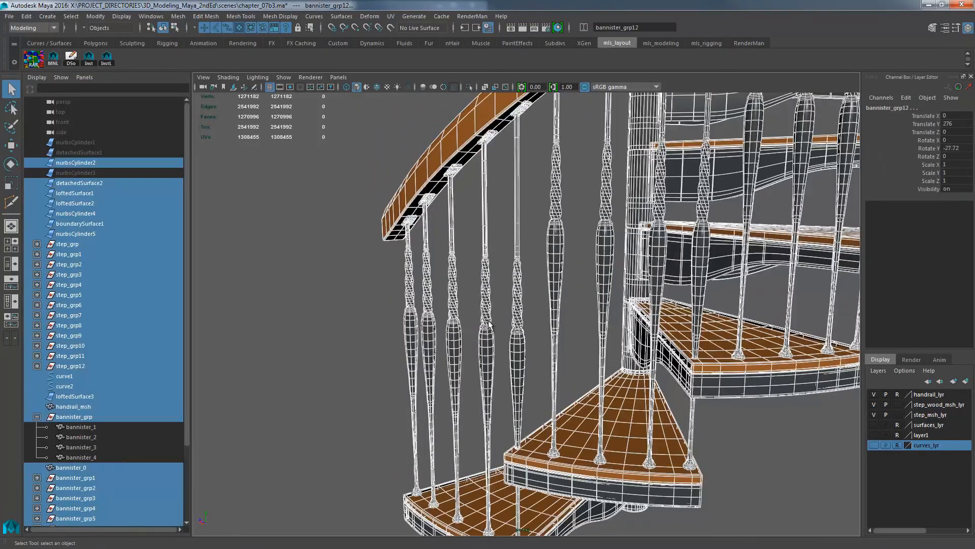
left_click_drag(489, 324, 493, 253, "alt")
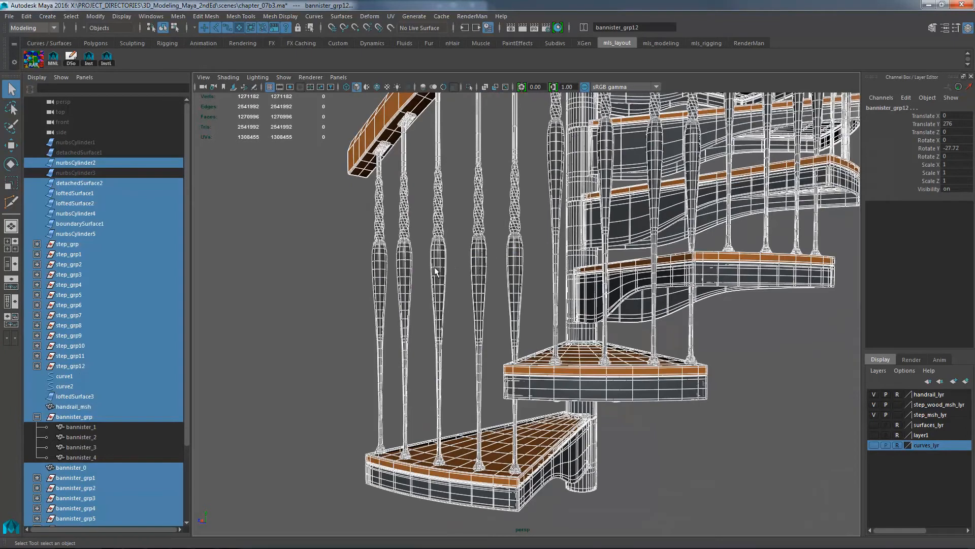
- Try raising the middle-section vertices of bannister_3 on the bottom step to test its instanced copies, and undo the edit
left_click(457, 268)
right_click_drag(479, 247, 434, 247)
left_click_drag(476, 247, 435, 202, "alt")
left_click_drag(420, 169, 468, 414)
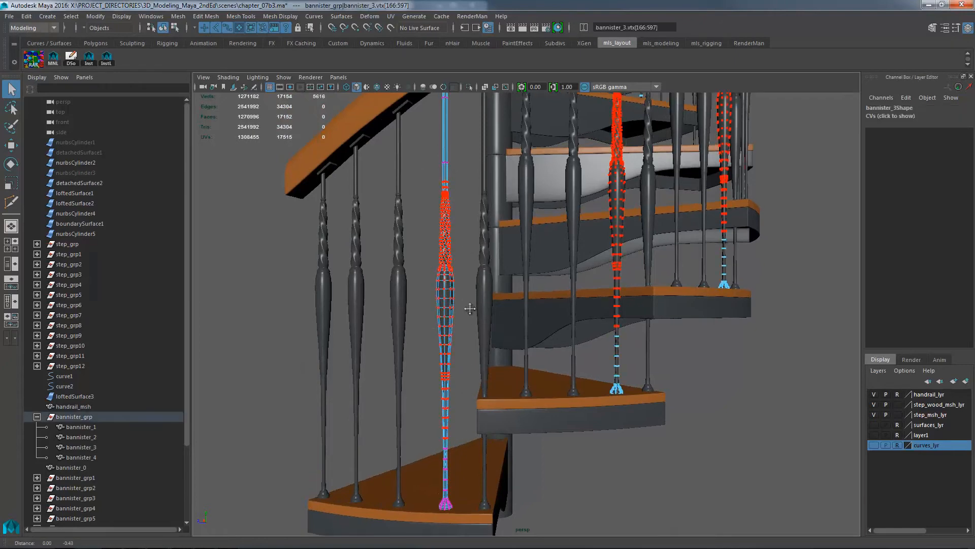
left_click_drag(470, 309, 454, 310, "alt")
key("w")
left_click_drag(428, 211, 455, 258, "shift")
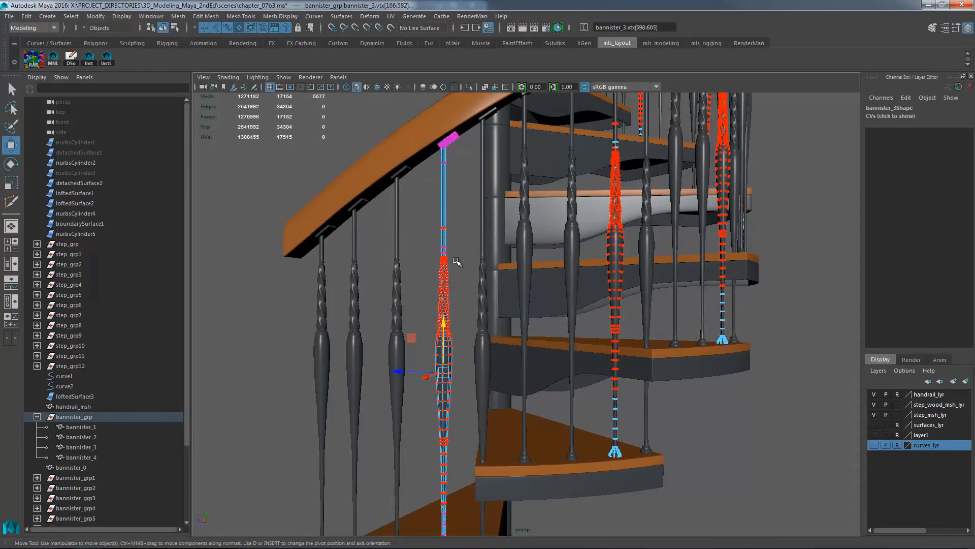
left_click_drag(443, 329, 427, 288)
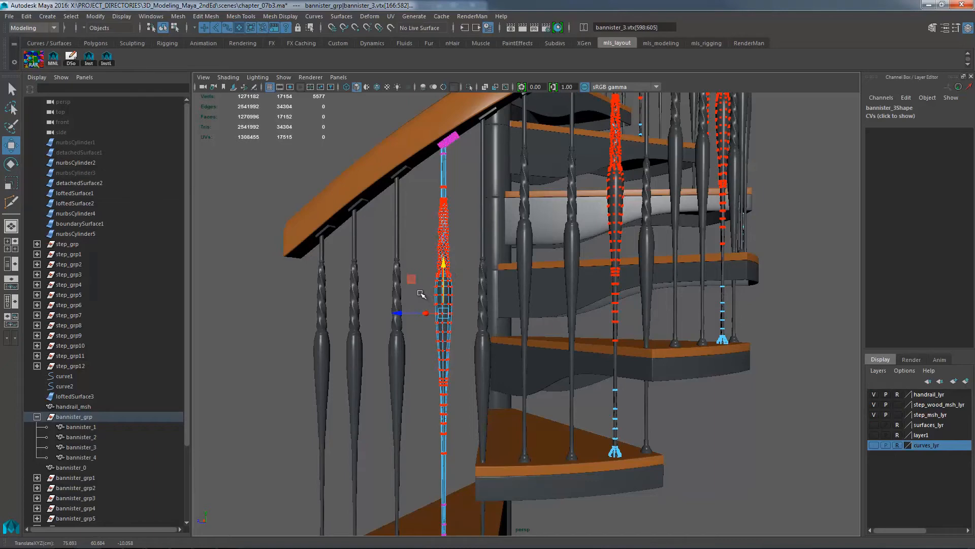
left_click_drag(635, 206, 491, 244, "alt")
left_click(509, 210)
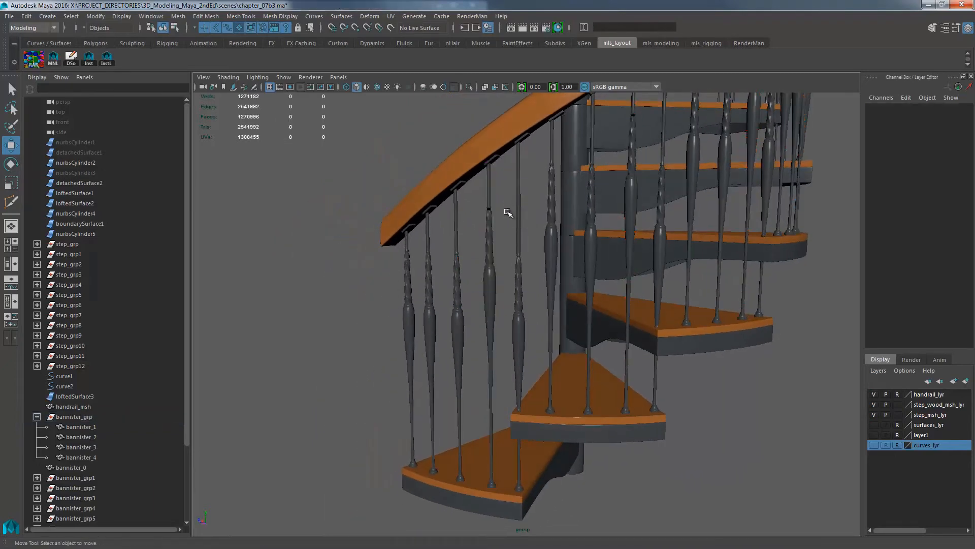
key("ctrl+z")
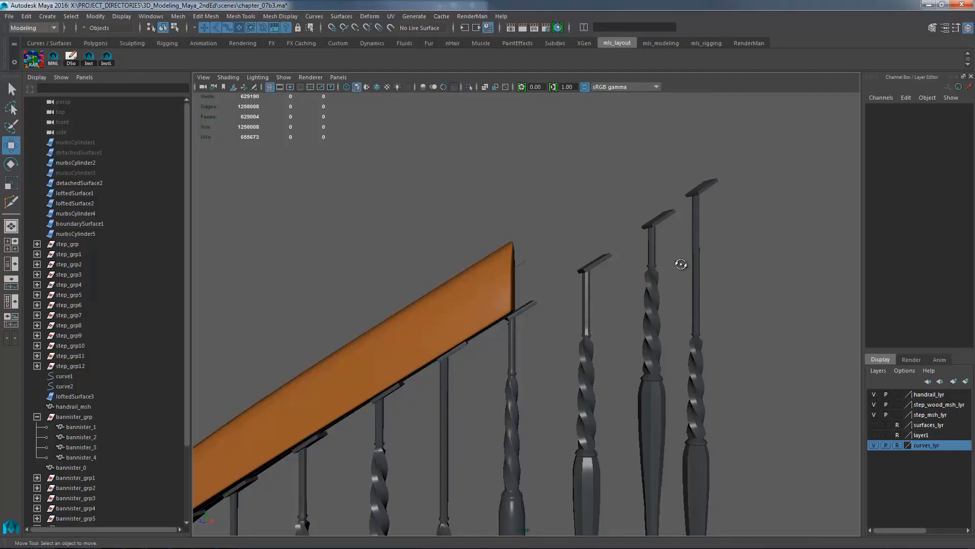
- Switch the curves_lyr layer from reference to normal display, viewing the upper end of the handrail
left_click_drag(681, 265, 591, 262, "alt")
left_click(899, 445)
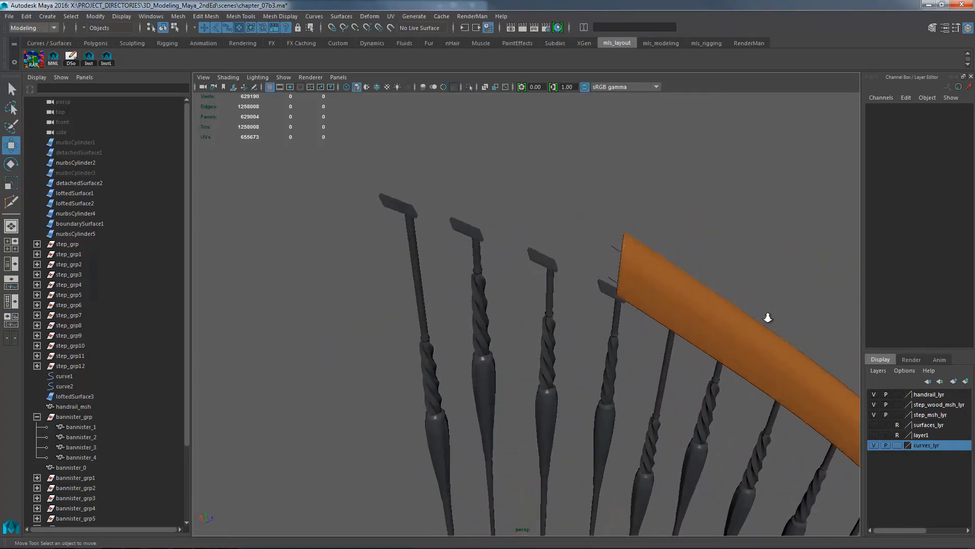
right_click_drag(768, 317, 507, 339, "alt")
middle_click_drag(495, 278, 478, 215, "alt")
right_click_drag(588, 264, 479, 243, "alt")
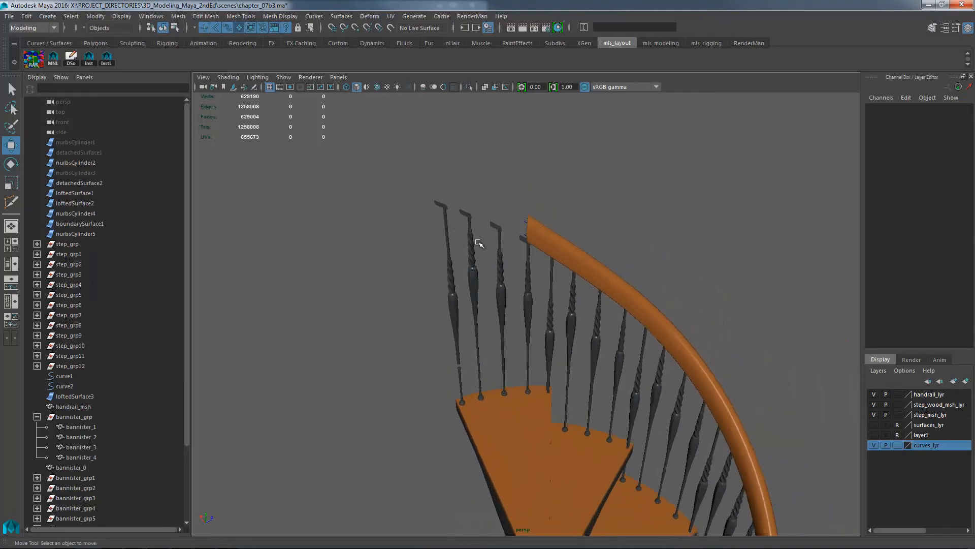
- Examine the top step's bannisters that extend past the handrail's end, including the lower shaft of the last one
left_click_drag(478, 243, 531, 440, "alt")
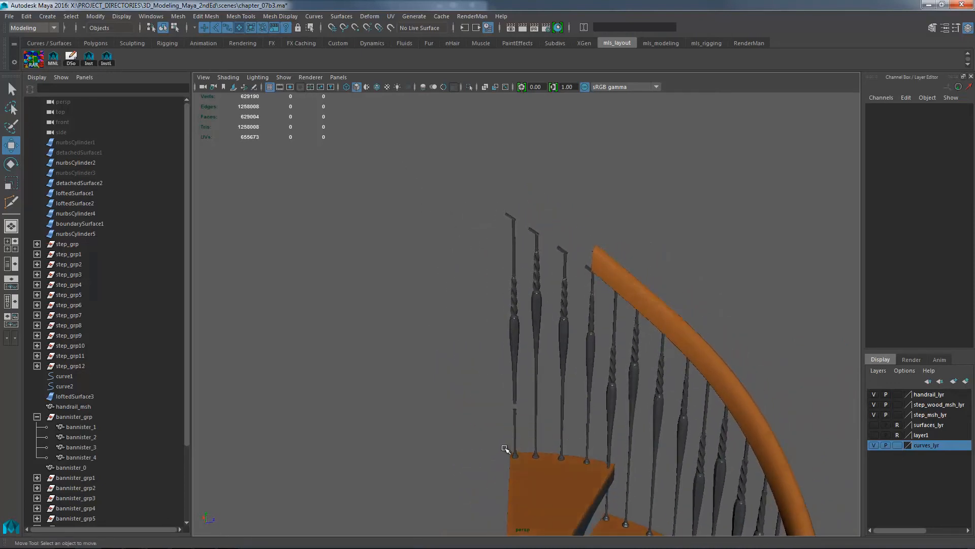
right_click_drag(473, 409, 504, 294, "alt")
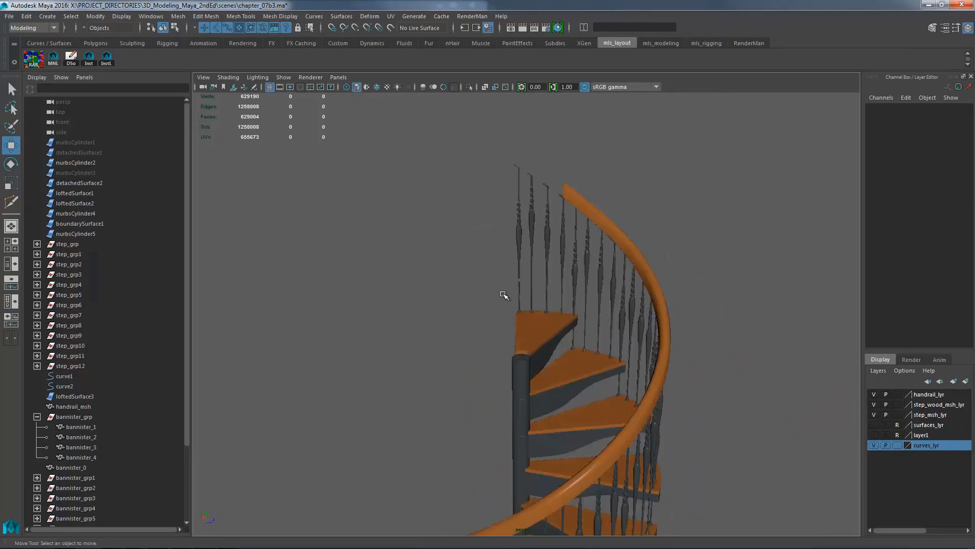
left_click_drag(518, 291, 567, 322, "alt")
right_click_drag(506, 258, 573, 315, "alt")
left_click_drag(573, 315, 557, 297, "alt")
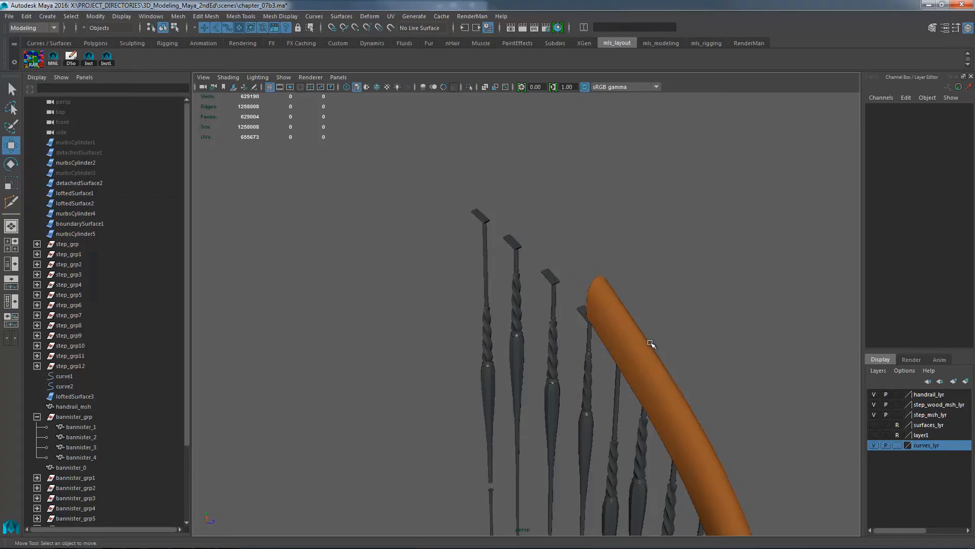
left_click_drag(651, 344, 596, 333, "alt")
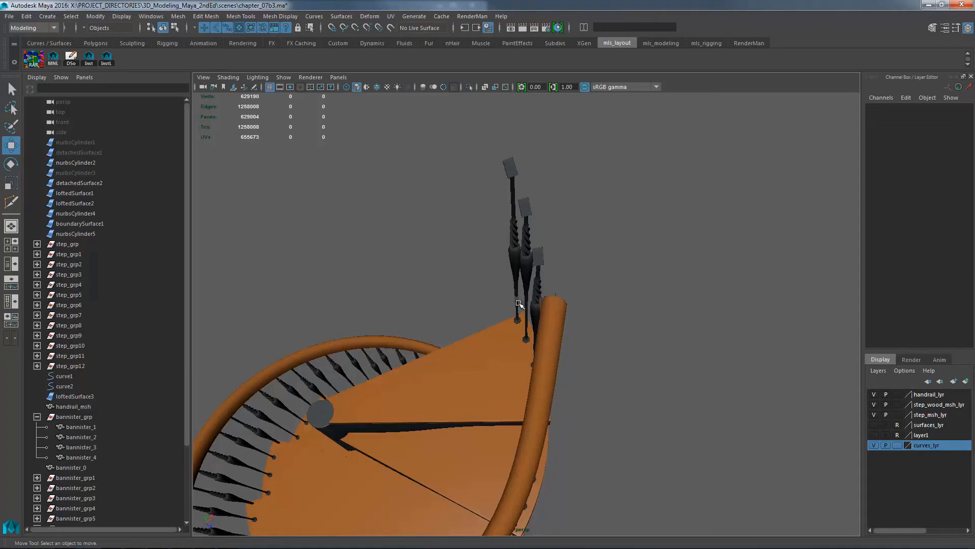
left_click_drag(519, 304, 562, 278, "alt")
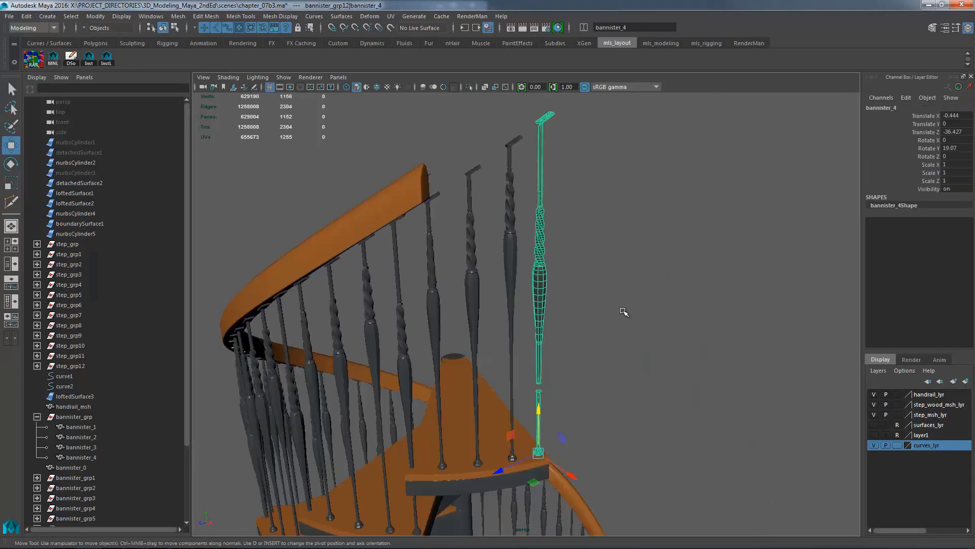
left_click_drag(587, 351, 564, 350, "alt")
right_click_drag(564, 351, 600, 333, "alt")
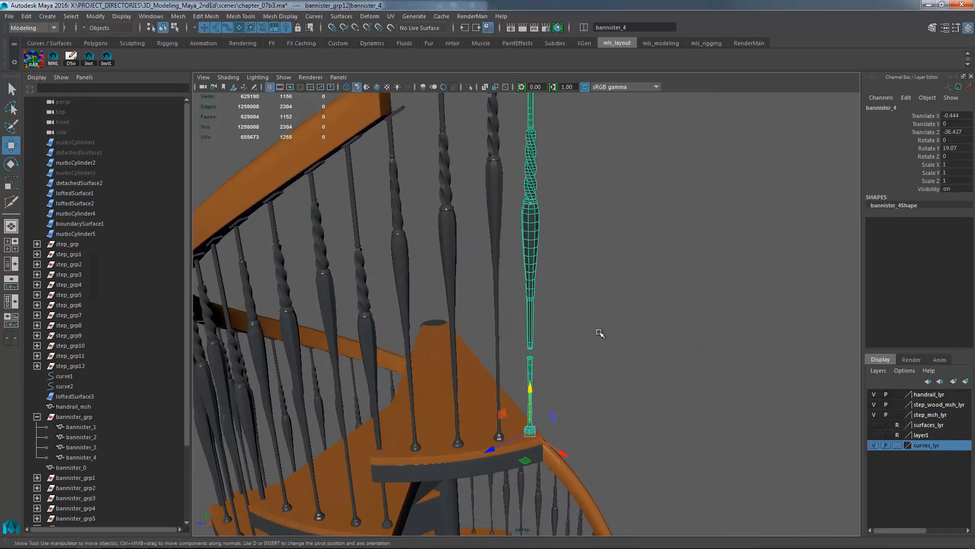
left_click(545, 351)
left_click_drag(546, 351, 511, 358, "alt")
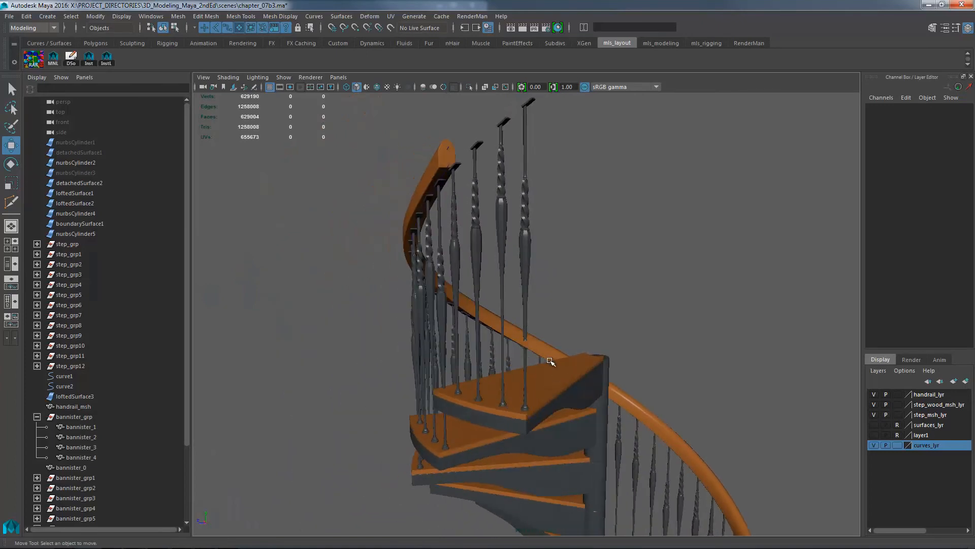
left_click_drag(580, 352, 600, 297, "alt")
middle_click_drag(543, 284, 549, 279, "alt")
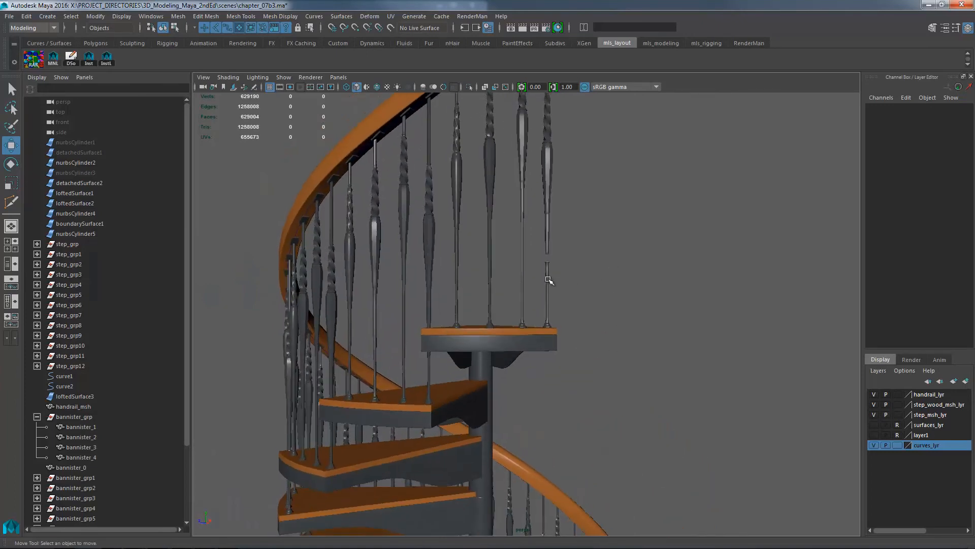
right_click_drag(549, 279, 671, 247, "alt")
middle_click_drag(602, 335, 627, 303, "alt")
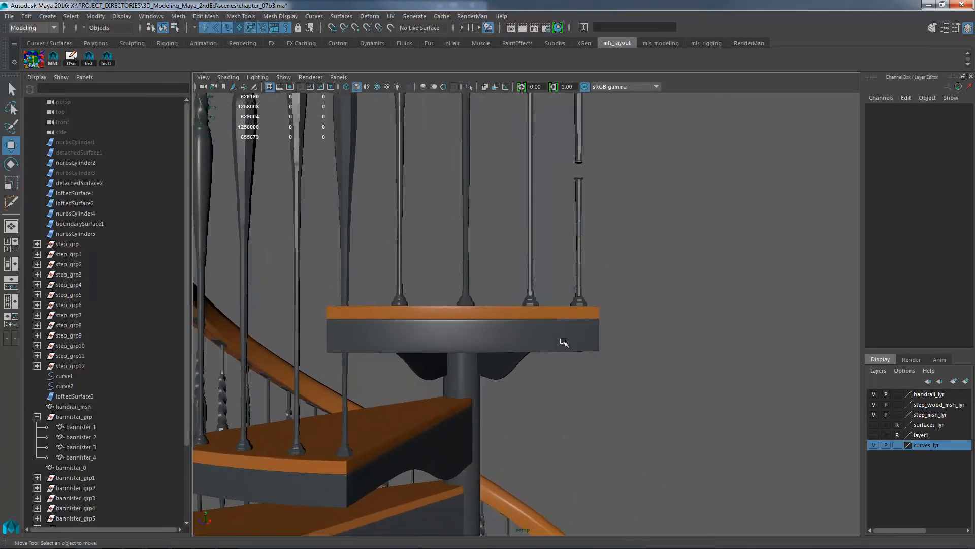
- Compare the last bannister on the top step with bannister_0 on the bottom step
left_click(574, 284)
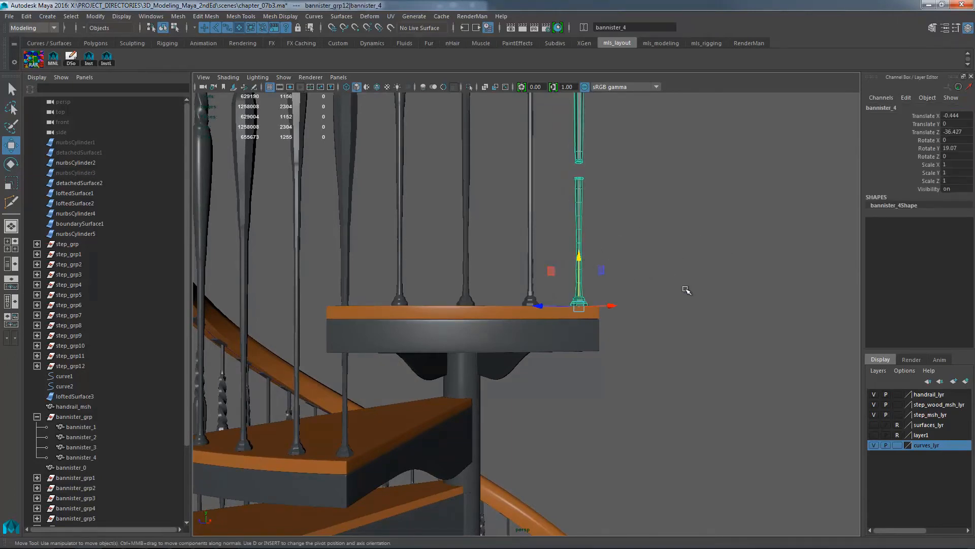
right_click_drag(738, 349, 478, 332, "alt")
middle_click_drag(609, 457, 573, 251, "alt")
left_click_drag(574, 251, 509, 320, "alt")
left_click(517, 319)
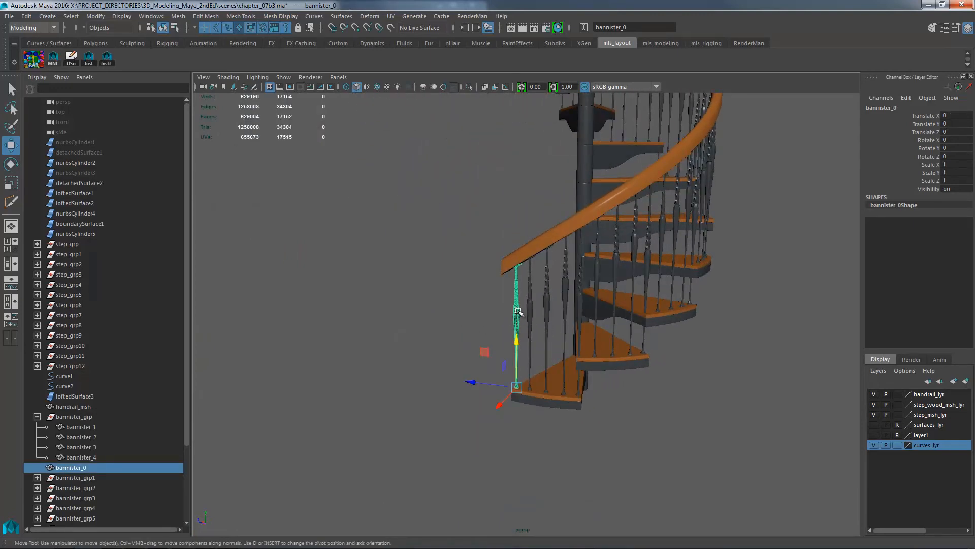
left_click_drag(509, 294, 459, 355, "alt")
left_click_drag(529, 414, 550, 223, "alt")
- Try deleting bannister_4 of bannister_grp12 from the top step, and undo the deletion
left_click(560, 257)
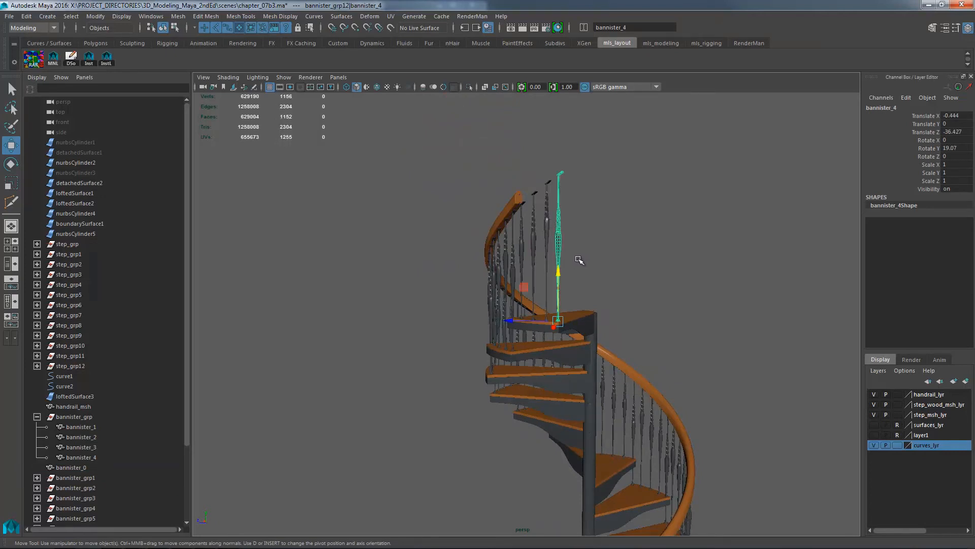
key("Delete")
left_click_drag(645, 385, 545, 298, "alt")
key("ctrl+z")
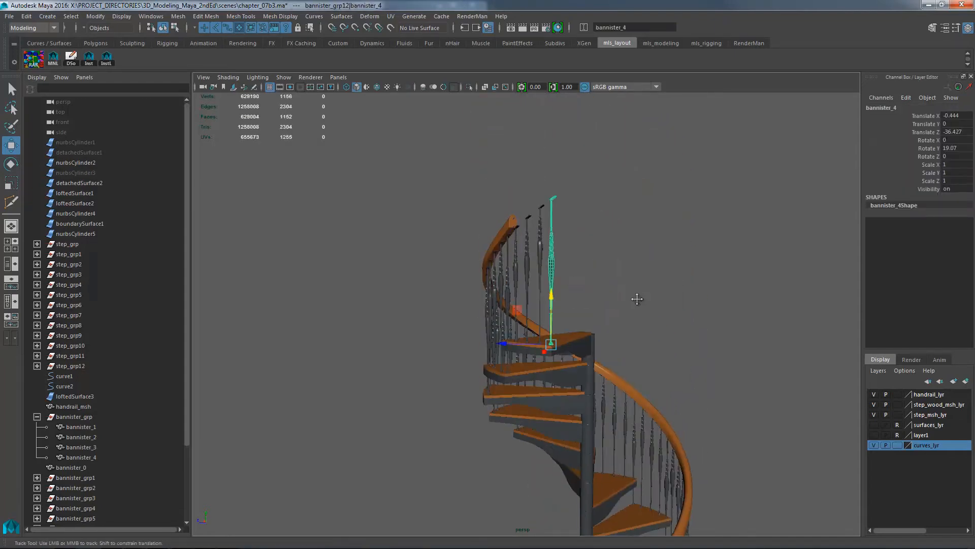
- Duplicate bannister_0 from the bottom step and raise the copy 276 in Y to the top step
left_click_drag(633, 298, 507, 344, "alt")
left_click(519, 354)
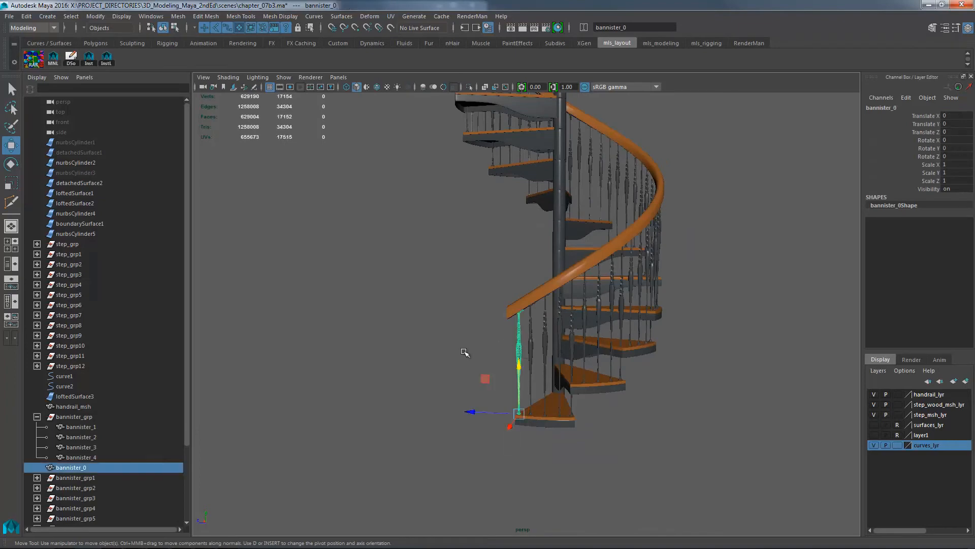
key("ctrl+d")
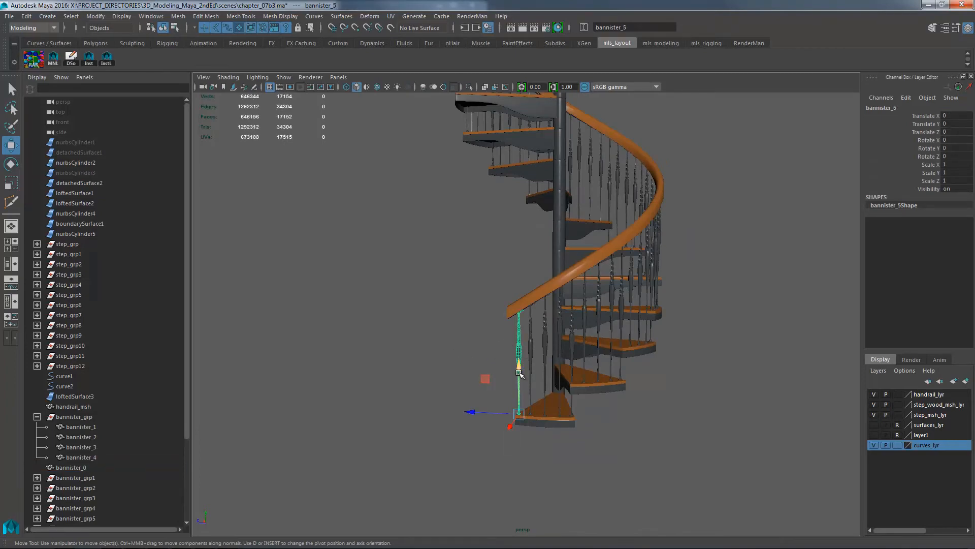
left_click_drag(519, 372, 519, 127)
middle_click_drag(520, 188, 527, 443, "alt")
left_click_drag(527, 388, 529, 180)
- Raise the top-plate vertices of bannister_5 to the height of the existing last bannister's plate
right_click_drag(624, 196, 757, 203, "alt")
middle_click_drag(712, 203, 619, 333, "alt")
left_click_drag(619, 334, 632, 346, "alt")
right_click_drag(640, 330, 748, 296, "alt")
middle_click_drag(480, 379, 566, 290, "alt")
right_click_drag(544, 305, 611, 285, "alt")
left_click_drag(612, 285, 604, 332, "alt")
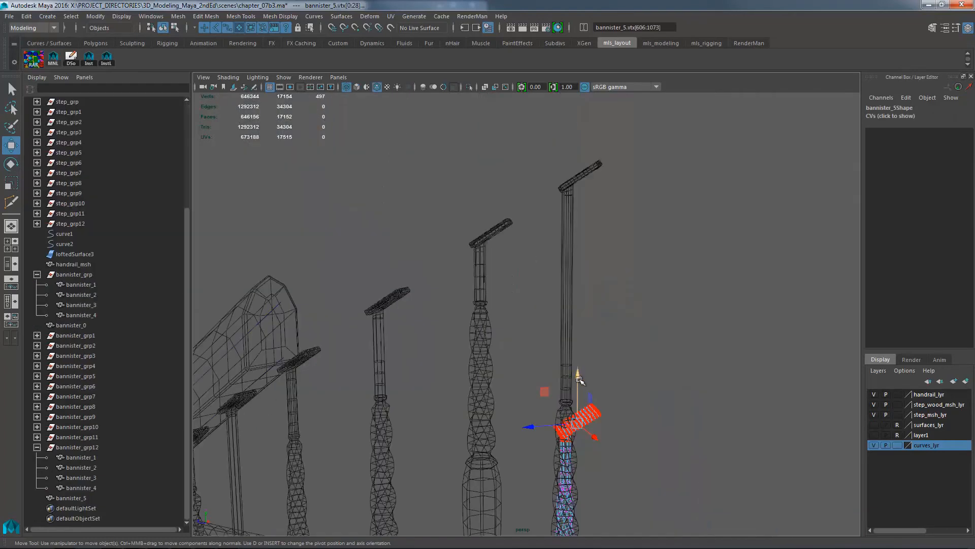
left_click_drag(579, 368, 584, 140)
key("f")
left_click_drag(690, 271, 532, 151, "alt")
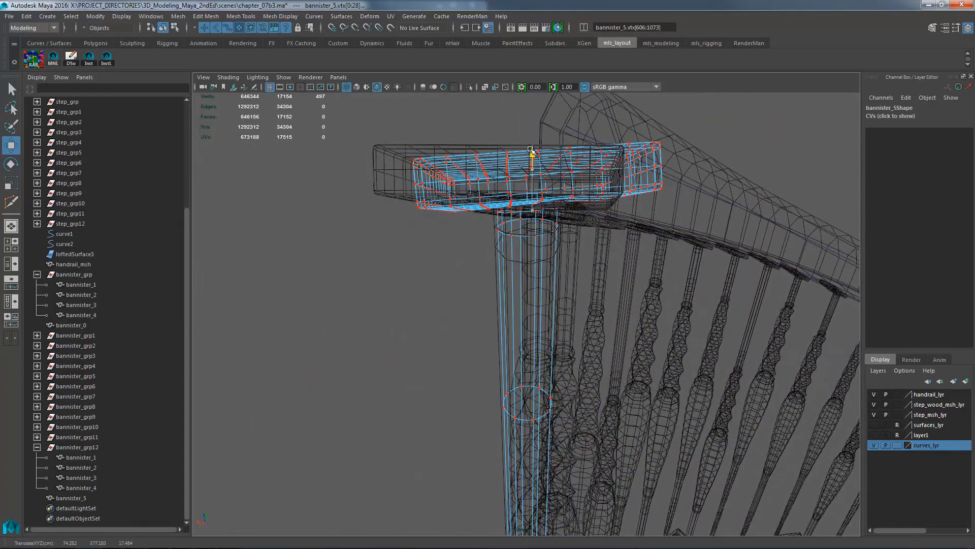
- Rotate bannister_5 in Y to align its top plate with the existing last bannister's plate
left_click_drag(489, 251, 522, 228, "alt")
right_click_drag(655, 148, 681, 159)
left_click(928, 148)
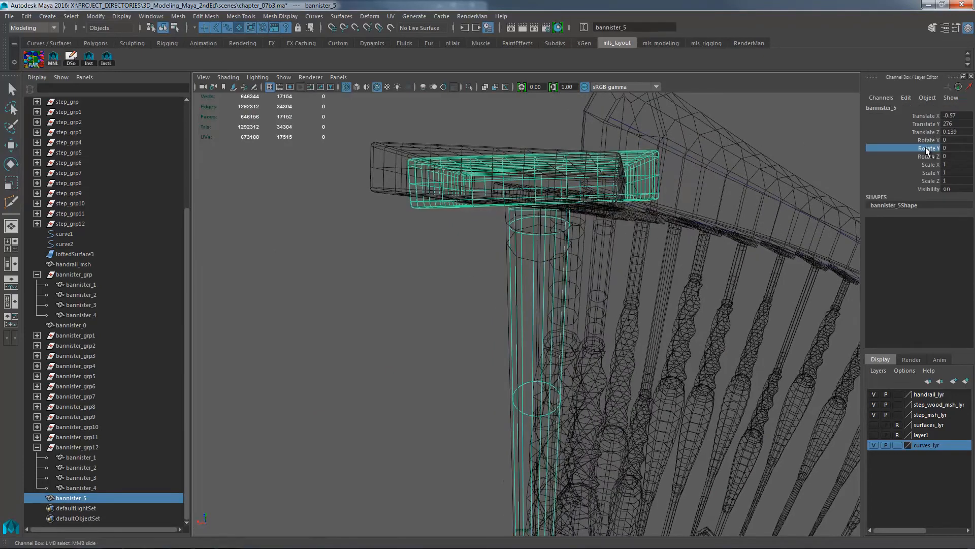
middle_click_drag(760, 123, 723, 120)
left_click_drag(723, 119, 644, 173, "alt")
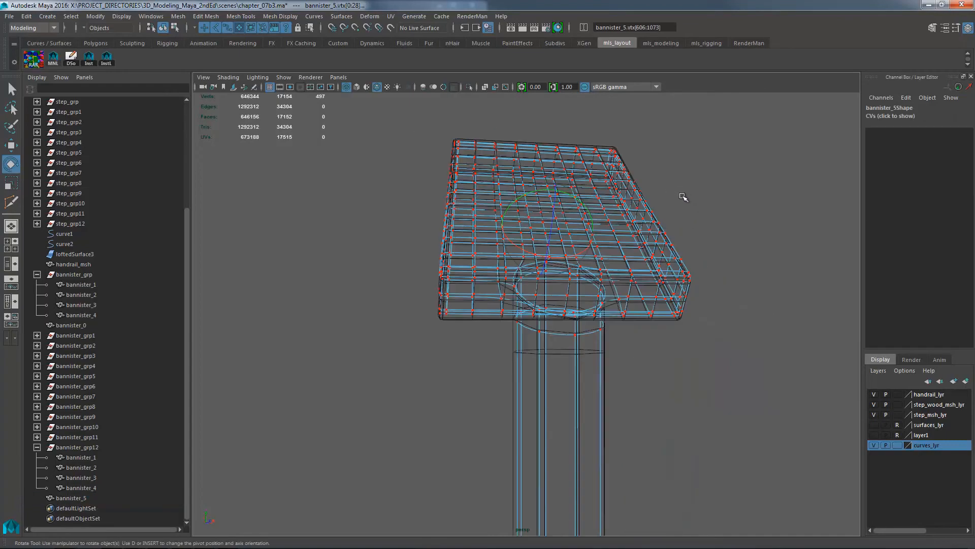
- Undo the last vertex changes on bannister_5 and tilt its top-plate vertices to match the existing plate's slope
left_click_drag(683, 197, 701, 243, "alt")
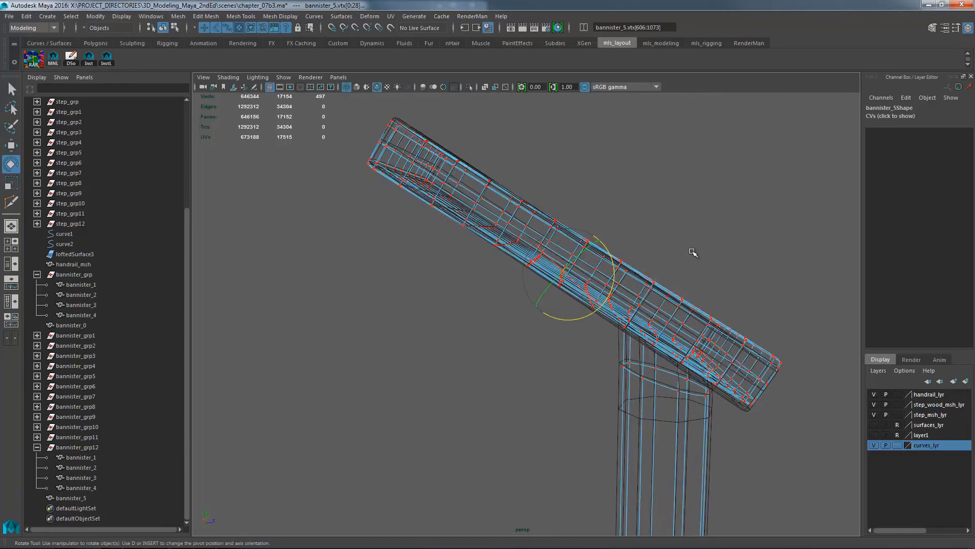
key("ctrl+z")
key("ctrl+z")
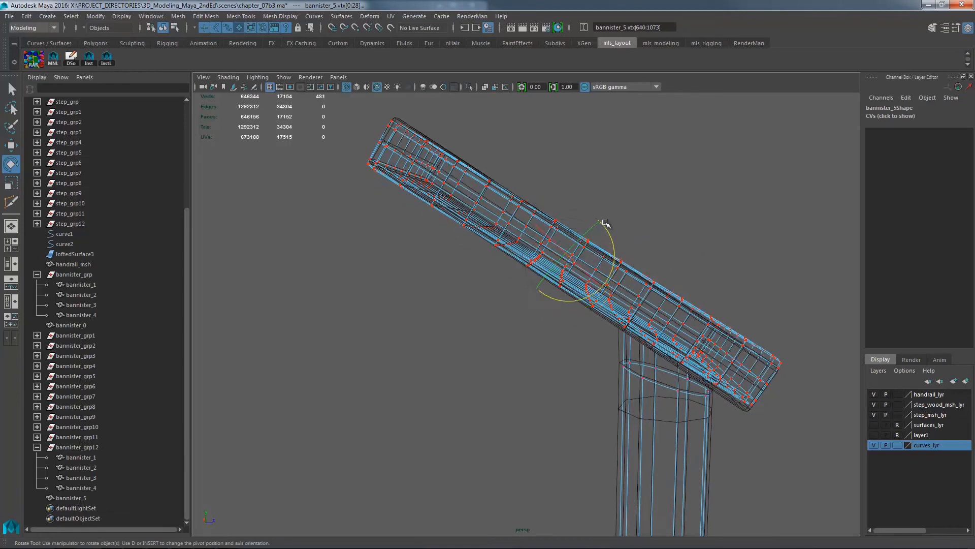
left_click_drag(612, 242, 611, 245)
left_click(735, 258)
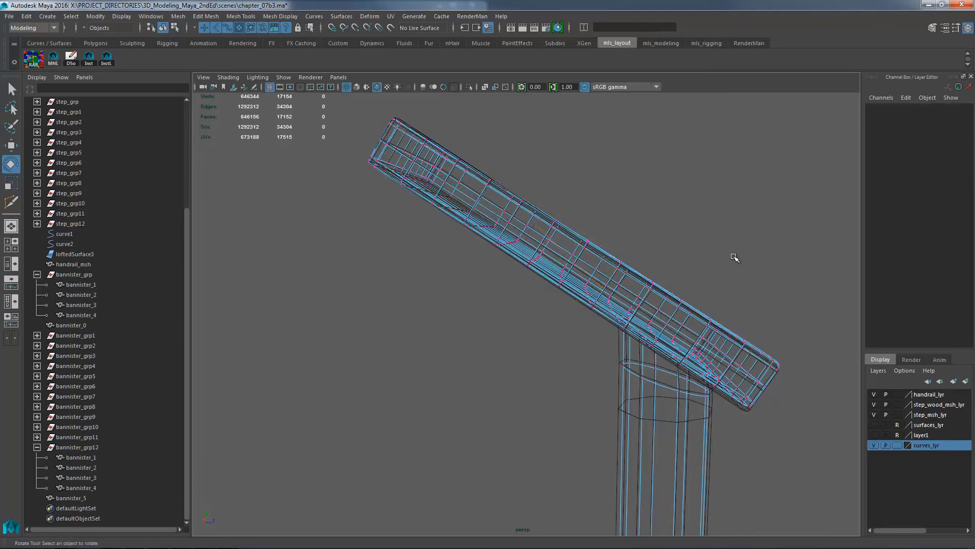
- Delete the original last bannister, bannister_4, from bannister_grp12 and display the scene shaded
right_click_drag(735, 258, 652, 268, "alt")
left_click_drag(656, 298, 699, 300, "alt")
right_click_drag(694, 271, 503, 264, "alt")
middle_click_drag(544, 274, 510, 243, "alt")
left_click_drag(575, 248, 524, 231, "alt")
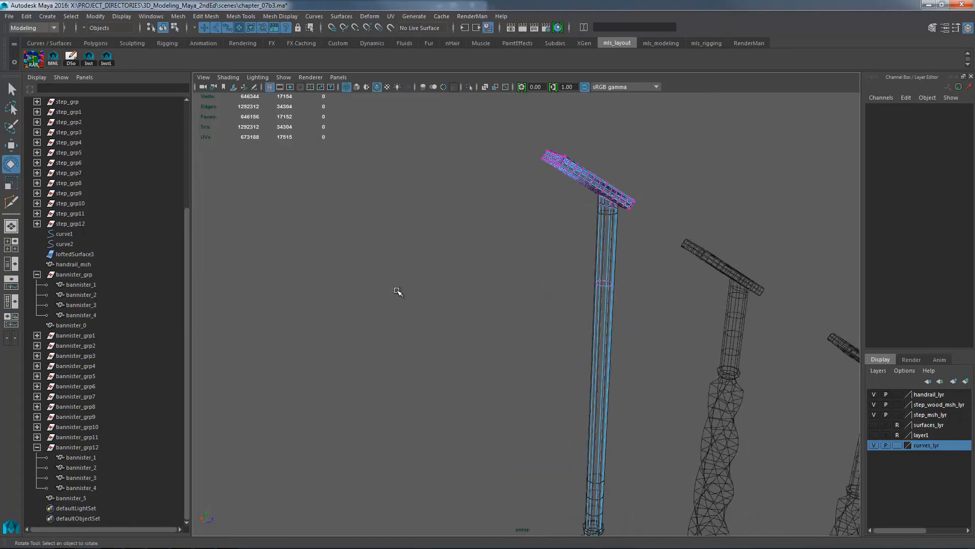
left_click(80, 490)
left_click_drag(407, 382, 557, 268, "alt")
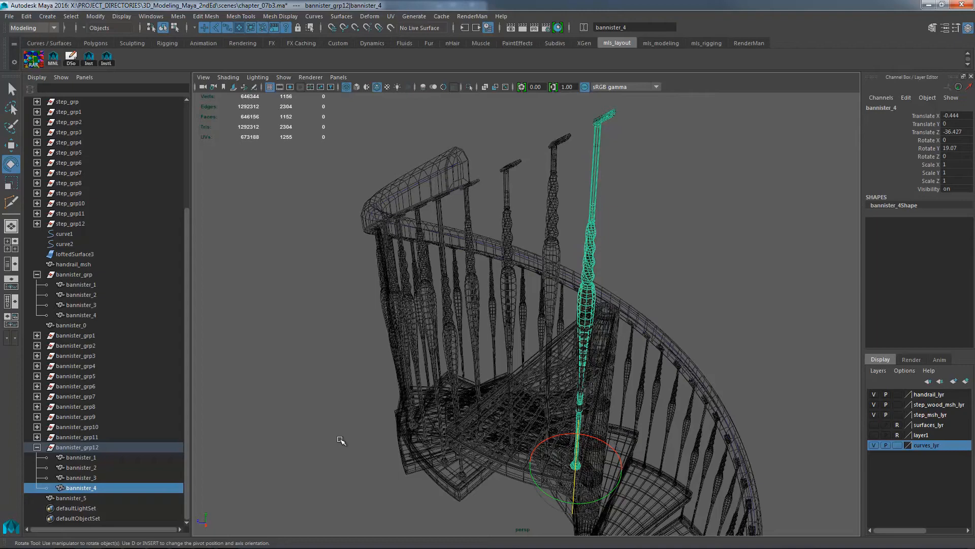
left_click(71, 58)
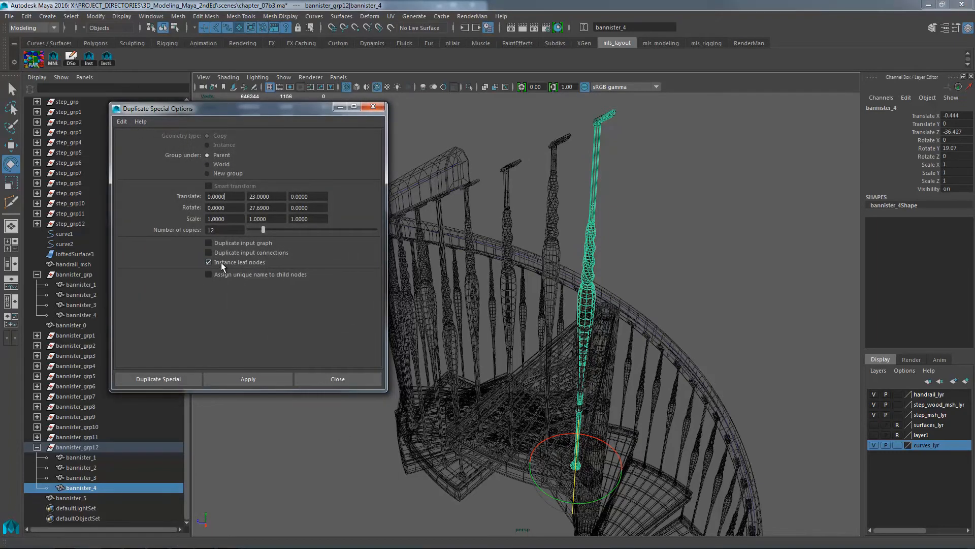
left_click(338, 380)
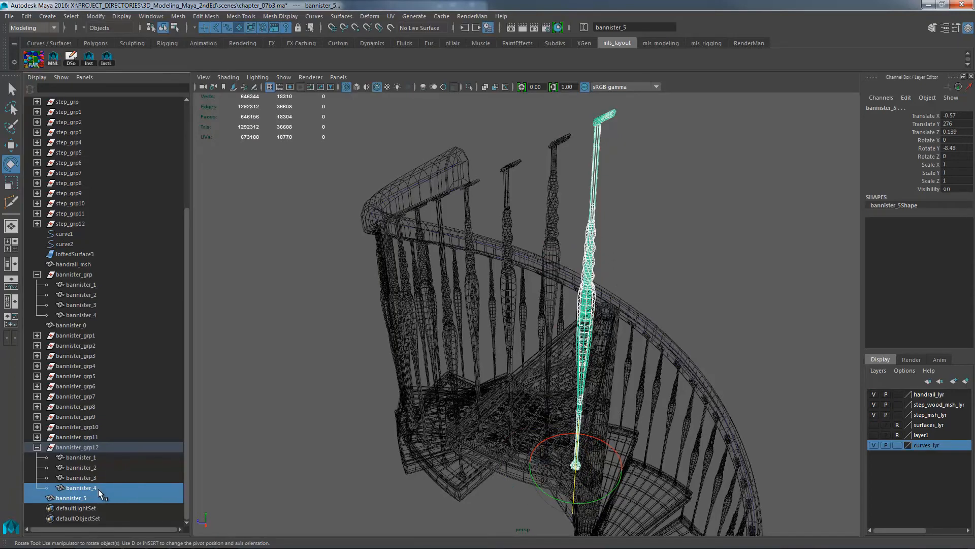
key("Delete")
mouse_move(688, 236)
left_mouse_down("alt")
mouse_move(716, 213)
mouse_move(687, 186)
mouse_move(584, 238)
left_mouse_up("alt")
key("5")
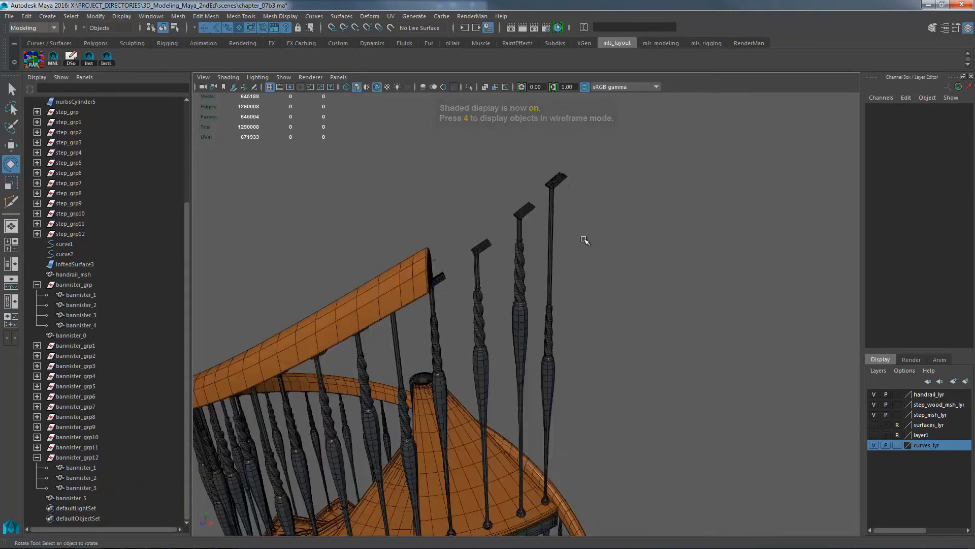
- Examine the gap between the handrail's upper end and the top plates of the last bannisters
middle_click_drag(584, 237, 608, 269, "alt")
right_click_drag(608, 268, 685, 258, "alt")
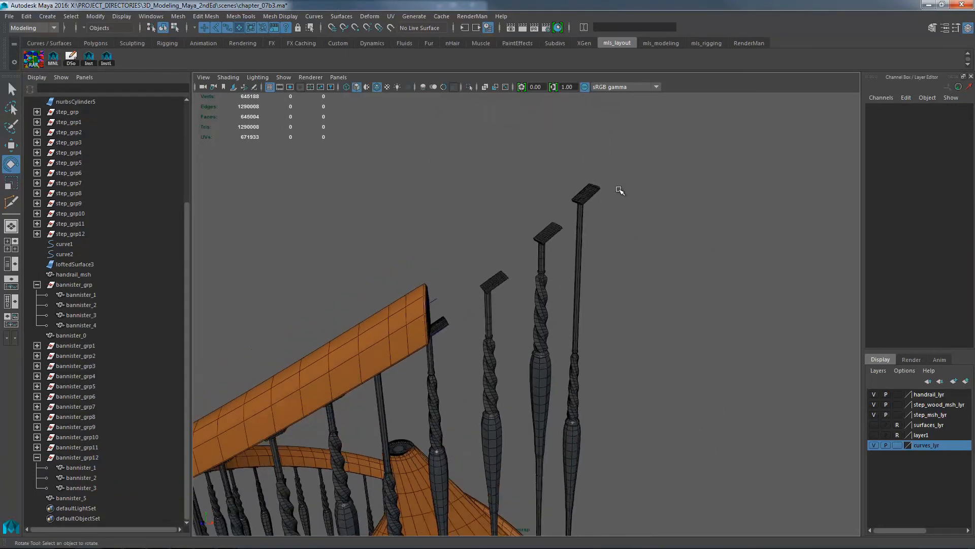
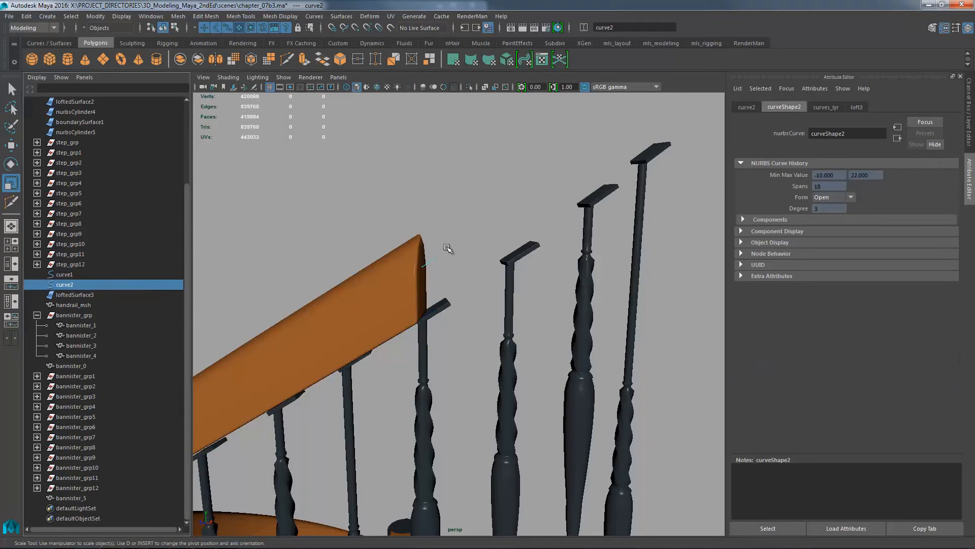
left_click_drag(464, 253, 465, 230, "alt")
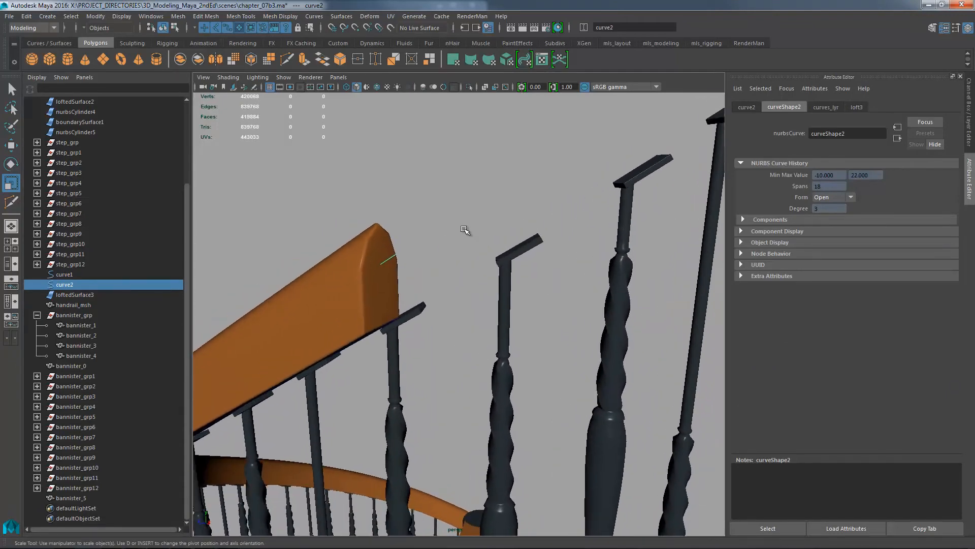
left_click_drag(553, 225, 404, 308, "alt")
left_click_drag(672, 196, 553, 257, "alt")
left_click_drag(480, 200, 461, 213, "alt")
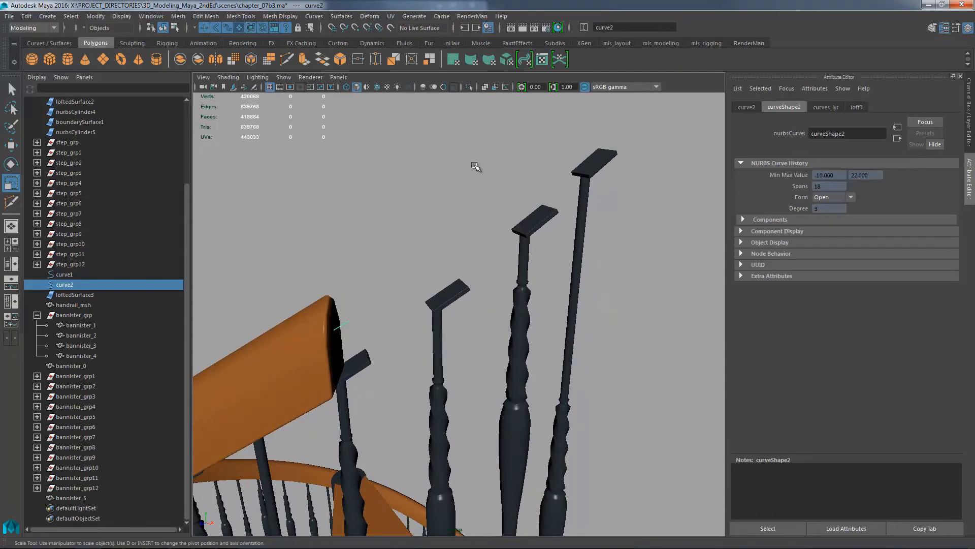
left_click_drag(478, 216, 422, 240, "alt")
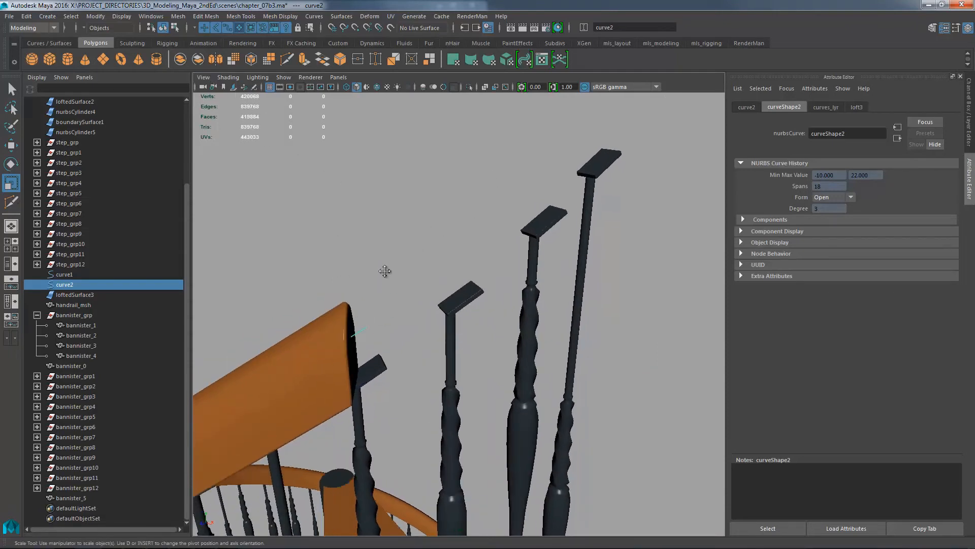
left_click_drag(386, 273, 447, 201, "alt")
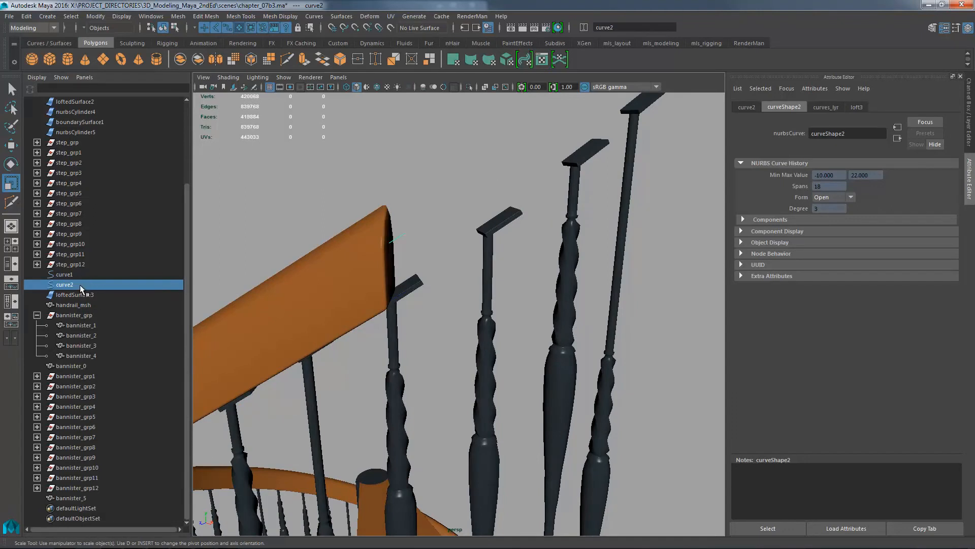
- Duplicate curve2 and select the copy, curve3
left_click(28, 16)
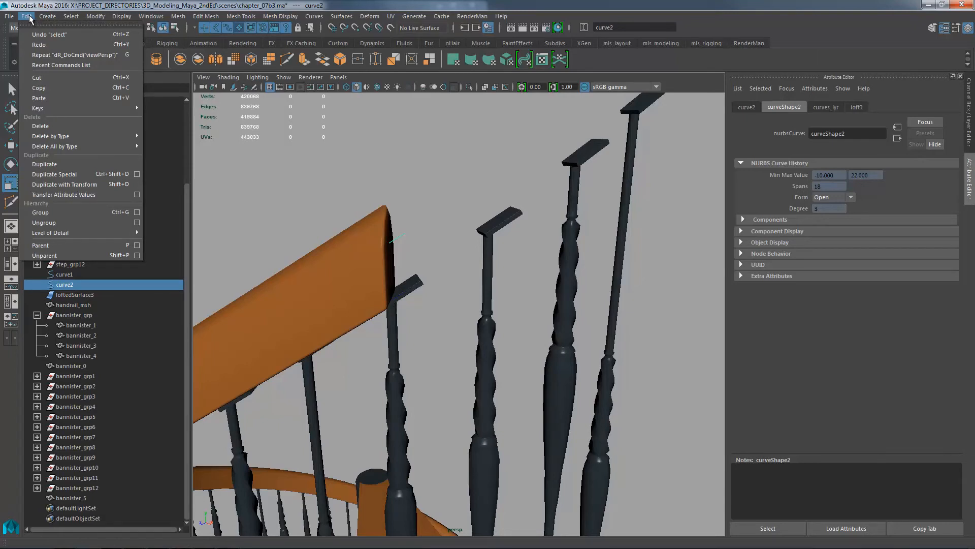
left_click(58, 165)
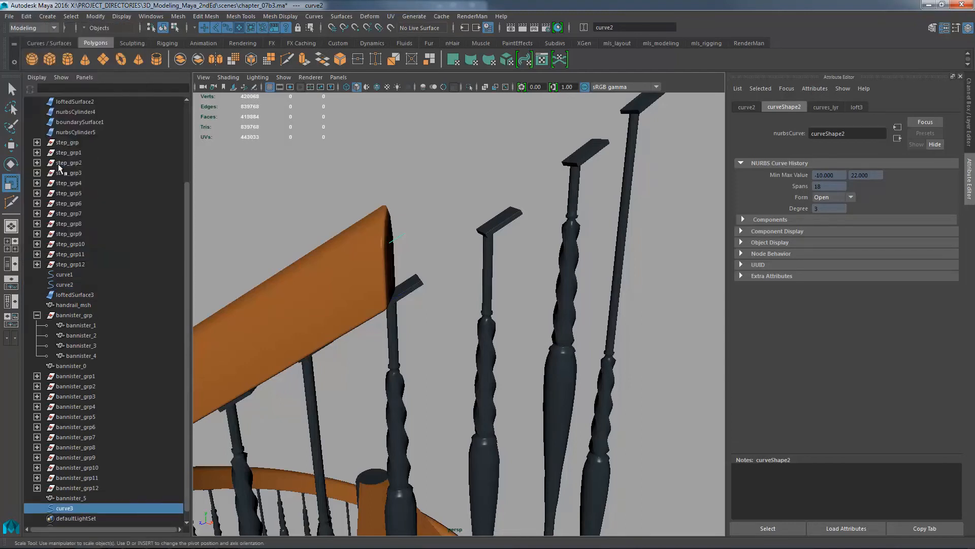
scroll(175, 390, "down", 1)
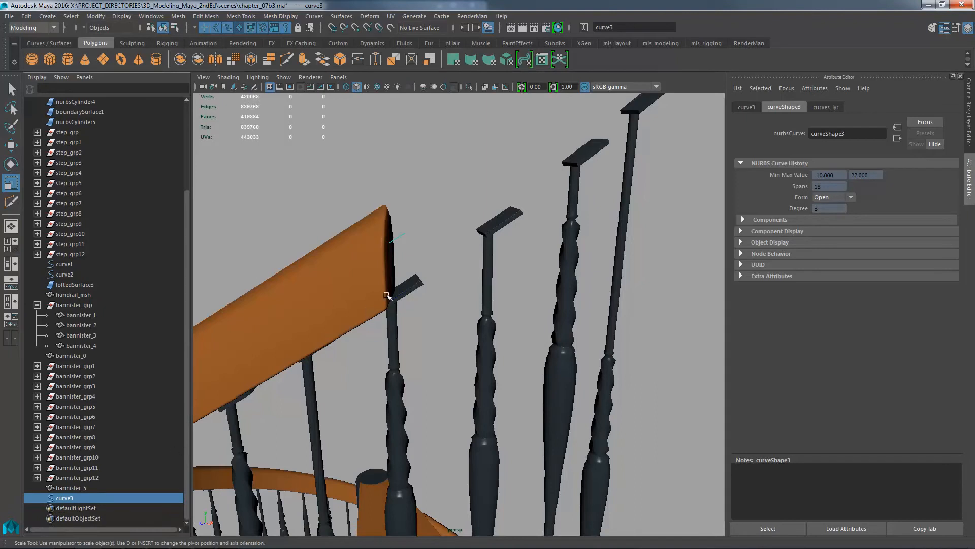
left_click(404, 235)
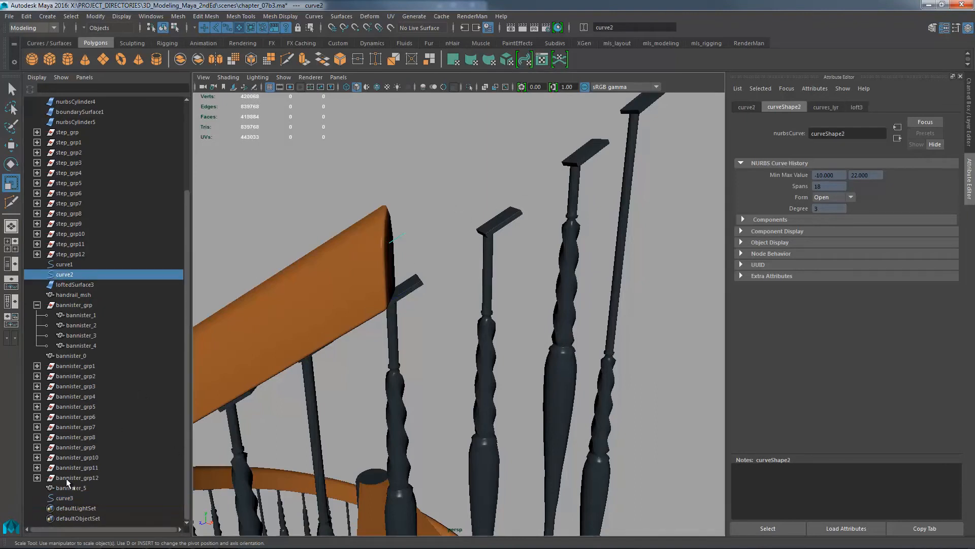
left_click(71, 498)
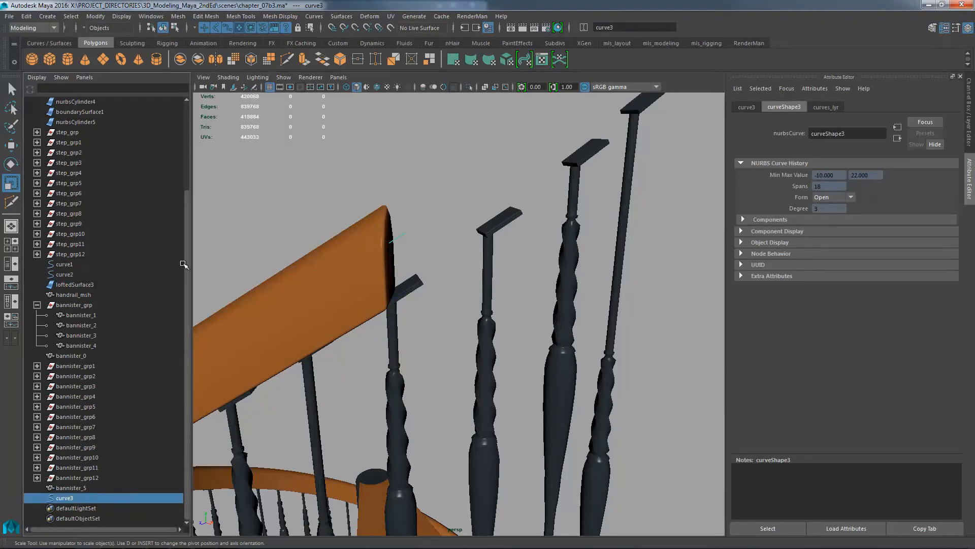
- Hide the curves_lyr layer and remove curve3 from it
left_click(944, 27)
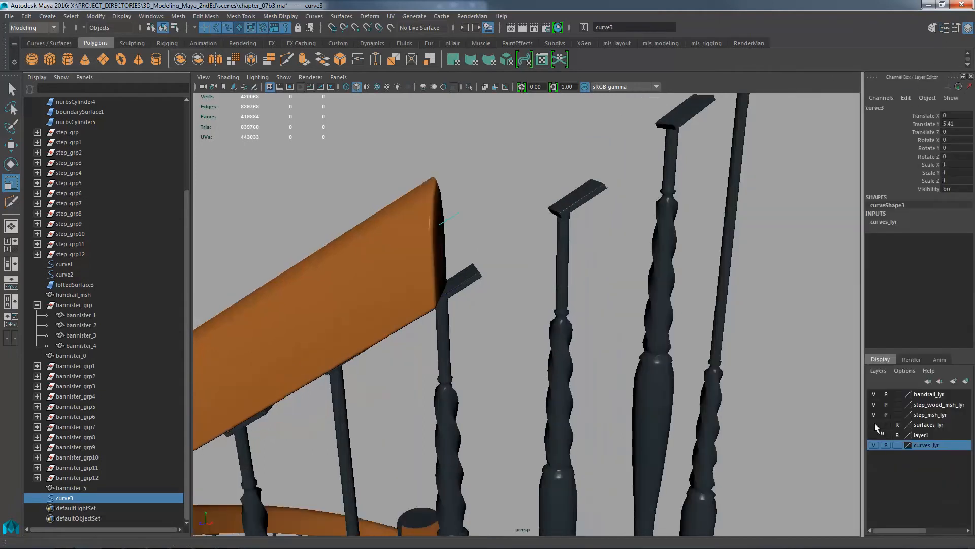
left_click(874, 445)
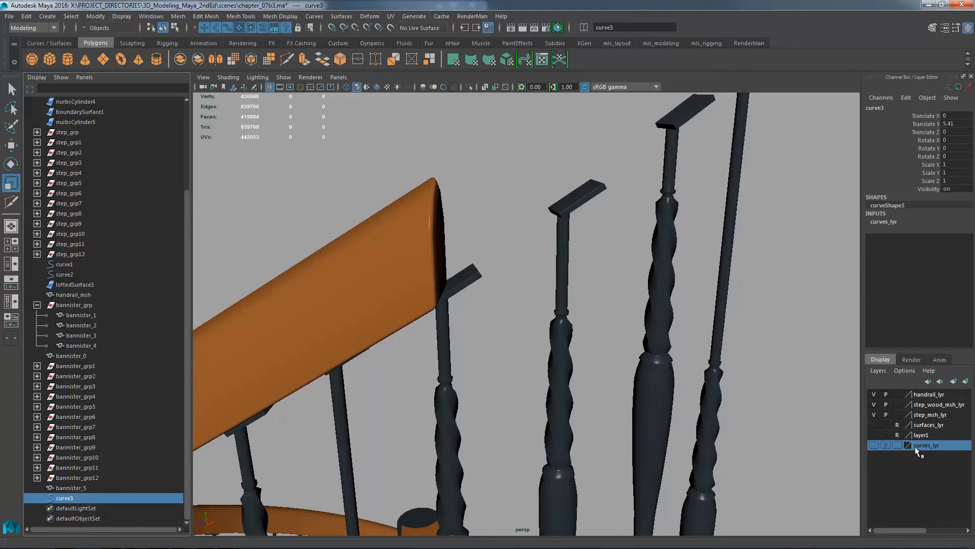
double_click(928, 445)
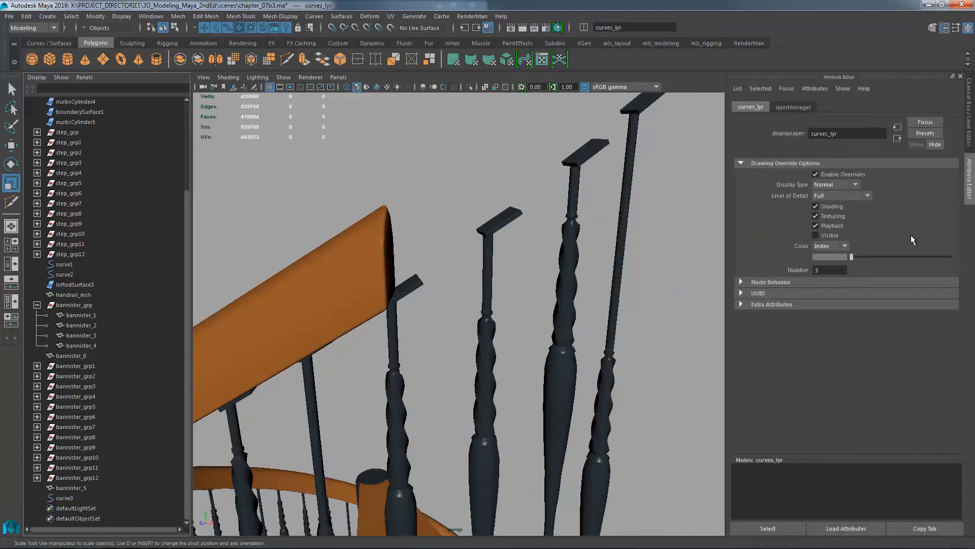
left_click(944, 28)
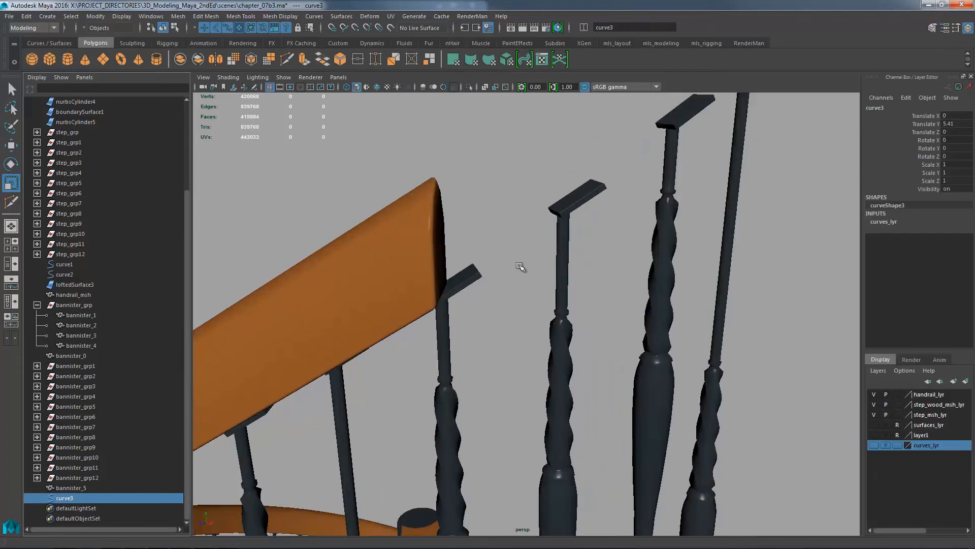
right_click(933, 450)
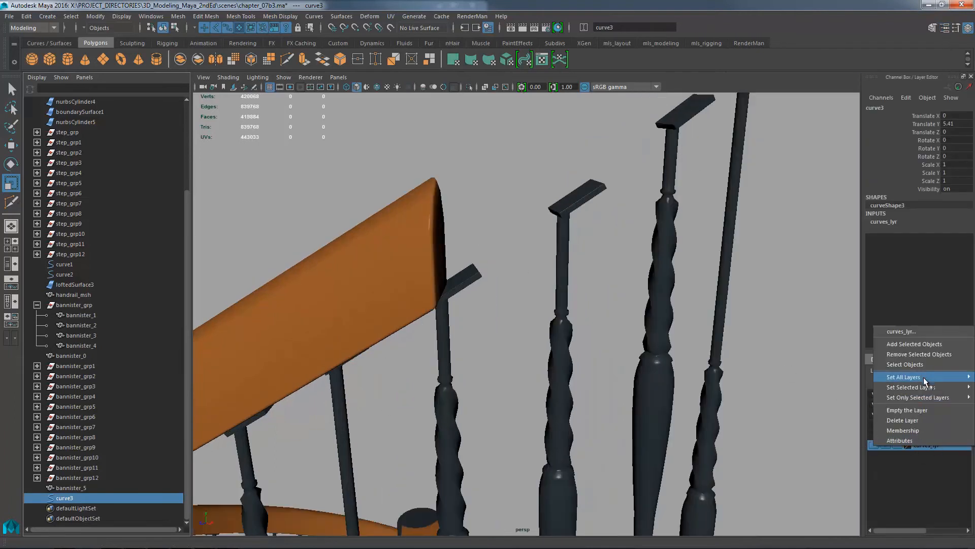
left_click(914, 358)
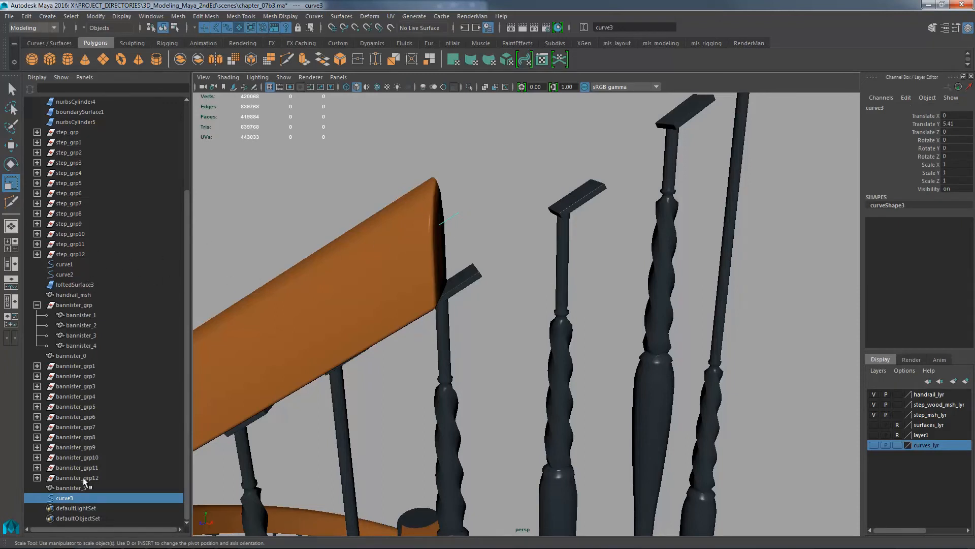
- Extend curve3 linearly from its end by a distance of 20, joined to the original
middle_click_drag(539, 153, 515, 200, "alt")
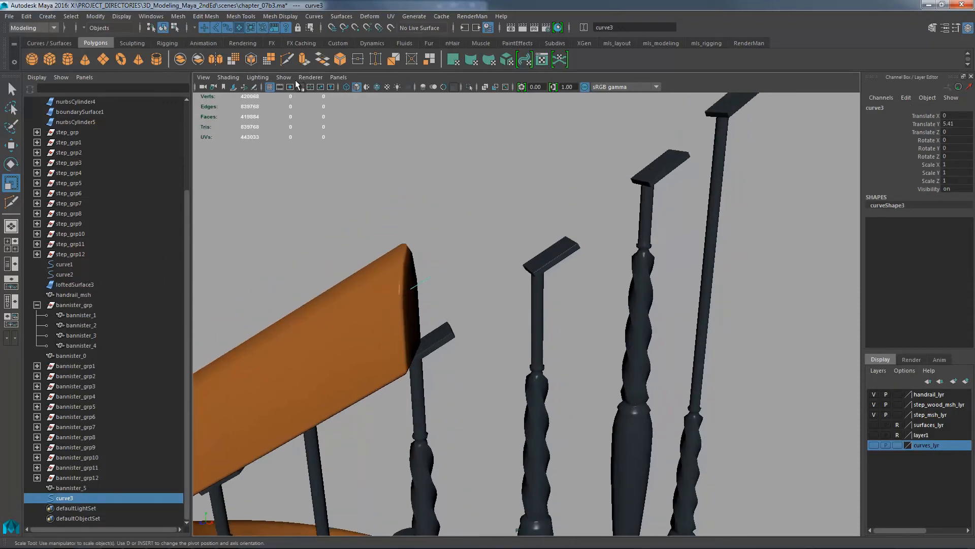
left_click(315, 16)
mouse_move(368, 242)
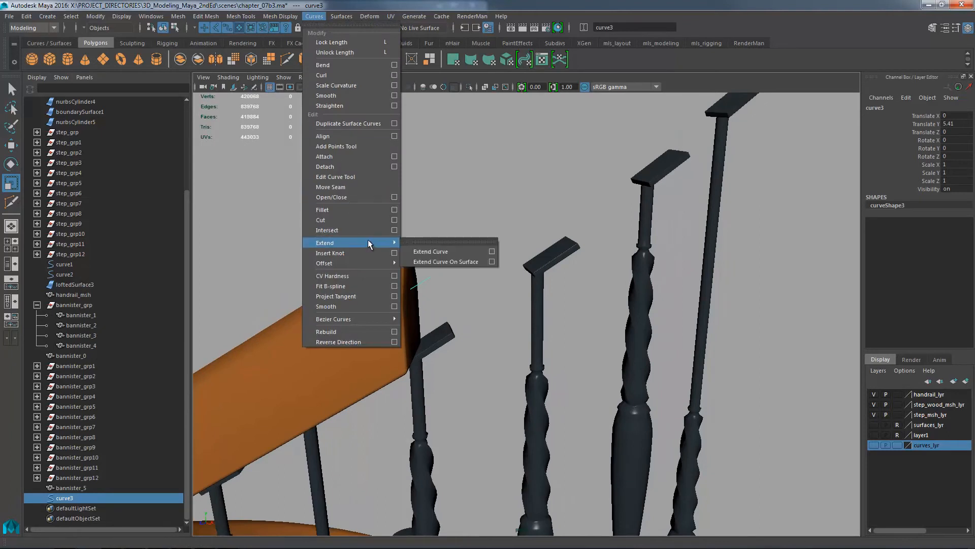
left_click(492, 252)
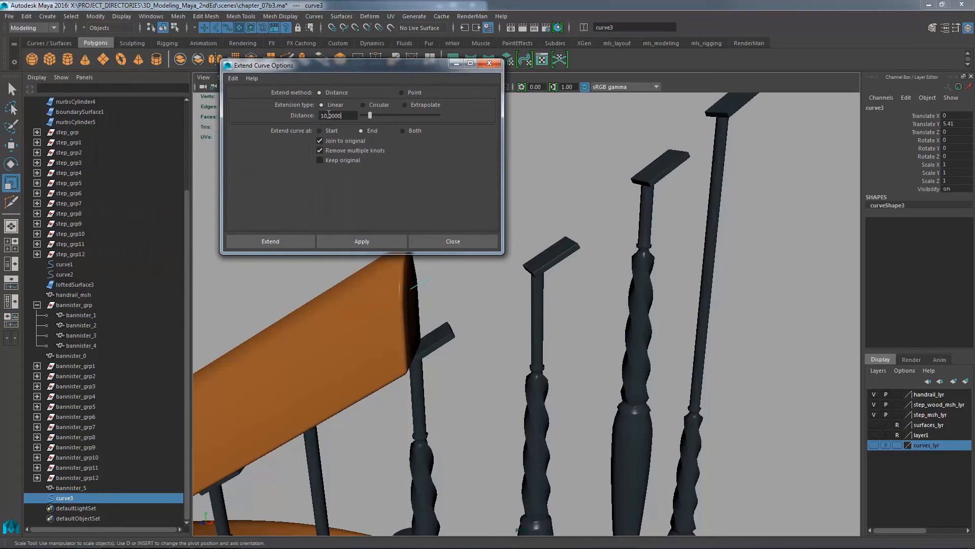
middle_click_drag(619, 164, 656, 191, "alt")
right_click_drag(655, 192, 618, 187, "alt")
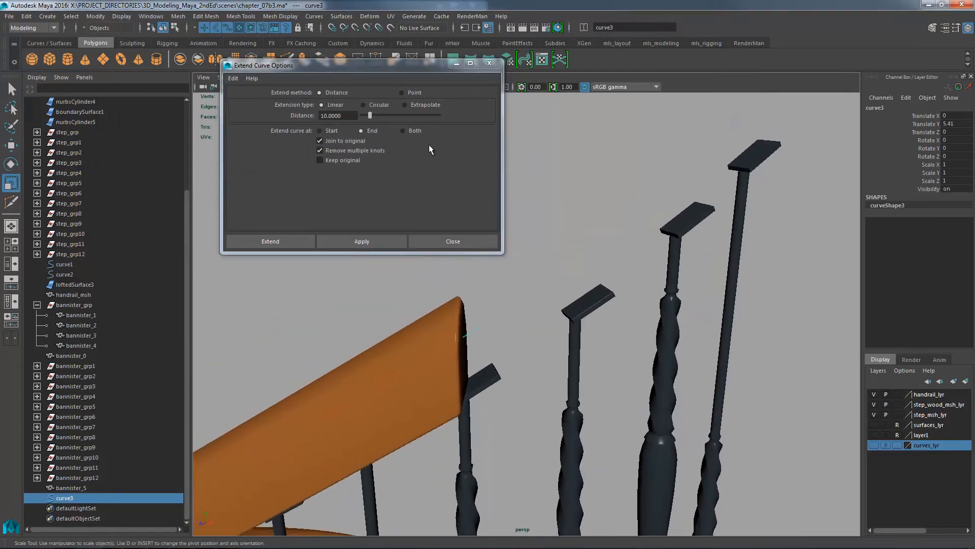
left_click_drag(348, 116, 301, 112)
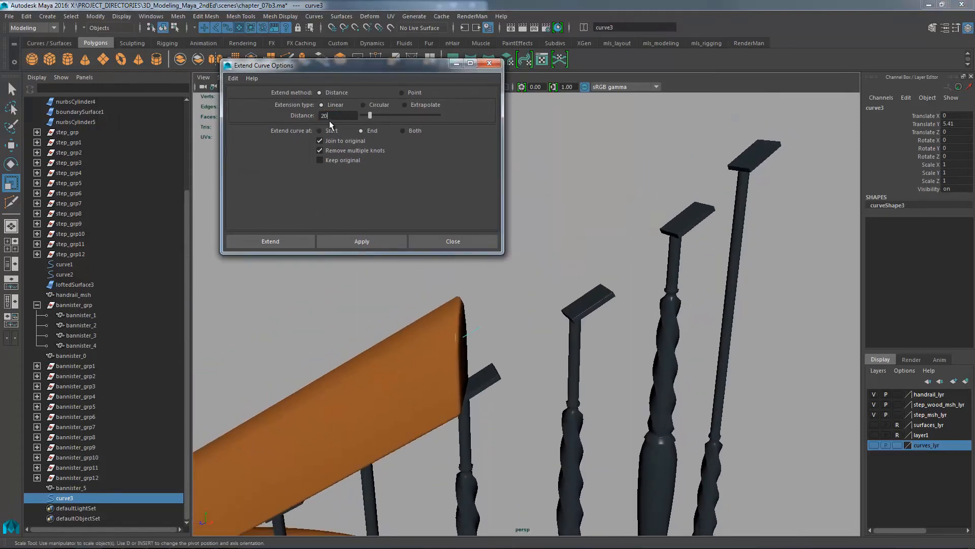
left_click(381, 238)
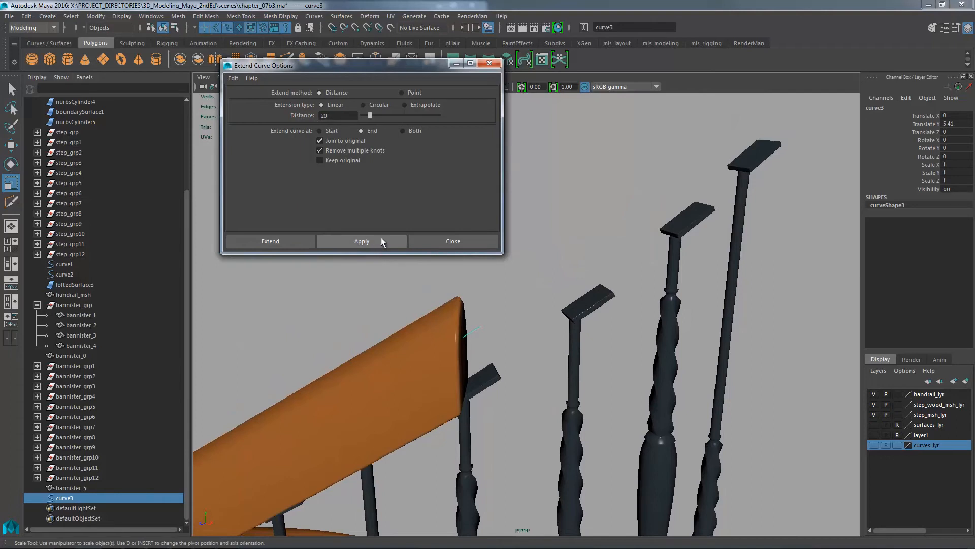
left_click(470, 242)
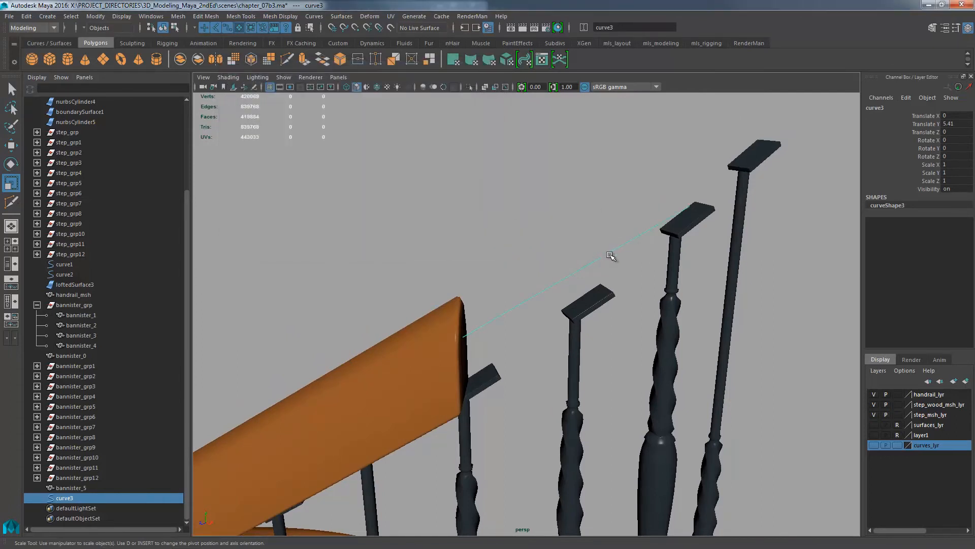
- Detach curve3 at a curve point by the handrail's upper end and select the detached extension piece
right_click_drag(610, 254, 557, 255)
middle_click_drag(581, 239, 528, 228, "alt")
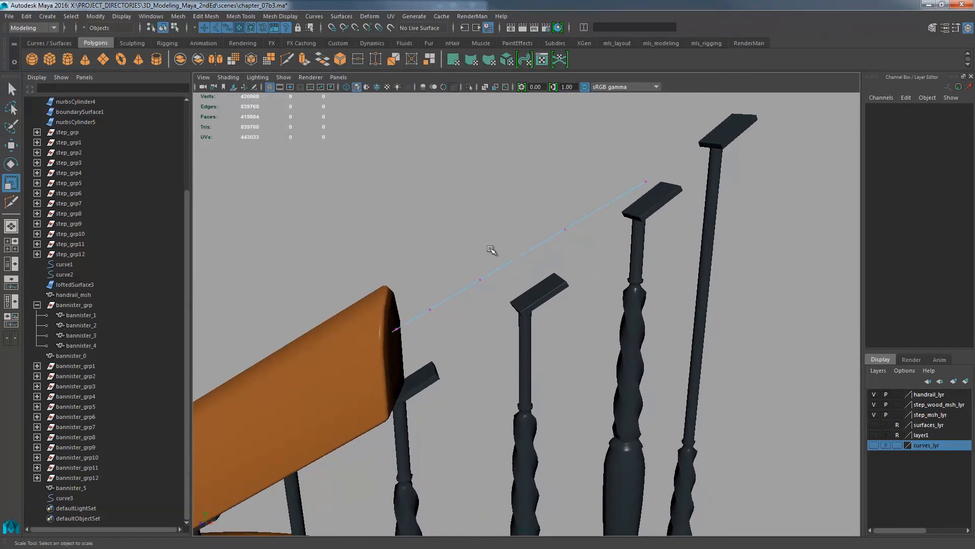
middle_click_drag(460, 278, 469, 273, "alt")
left_click_drag(455, 292, 495, 255, "alt")
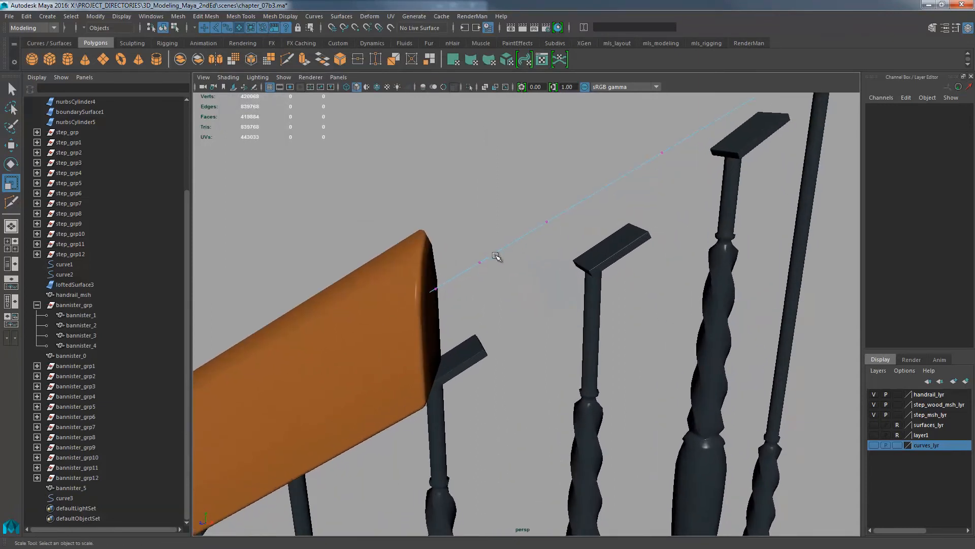
right_click_drag(494, 256, 490, 231)
left_click(432, 293)
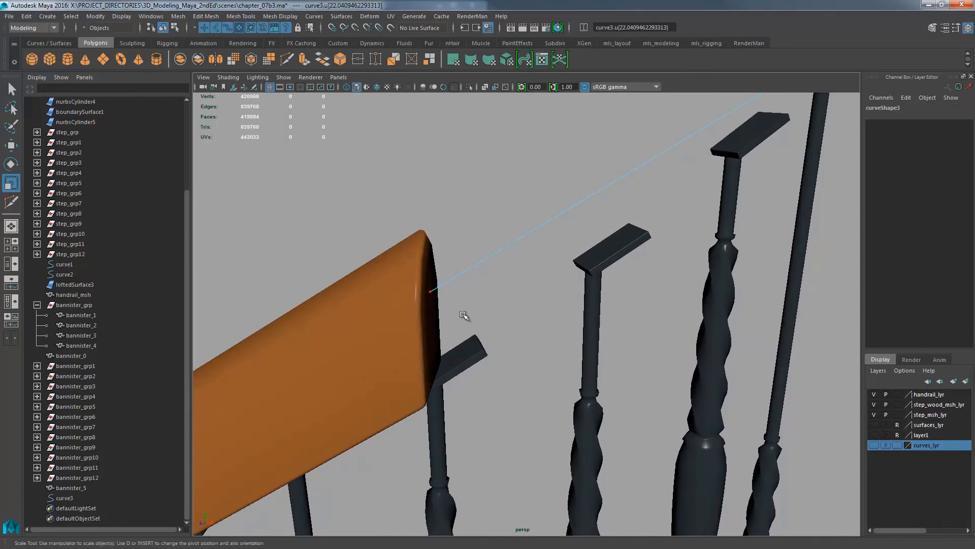
left_click(312, 16)
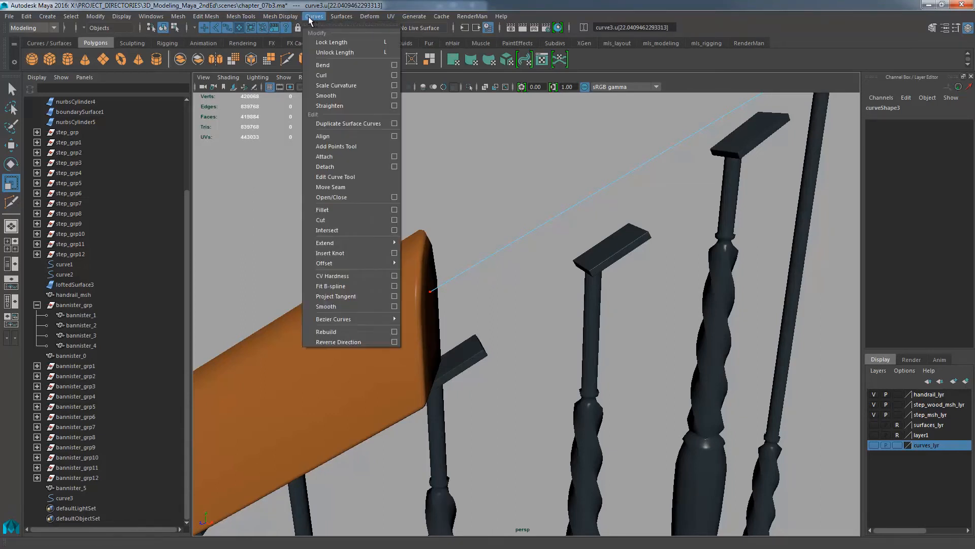
left_click(355, 167)
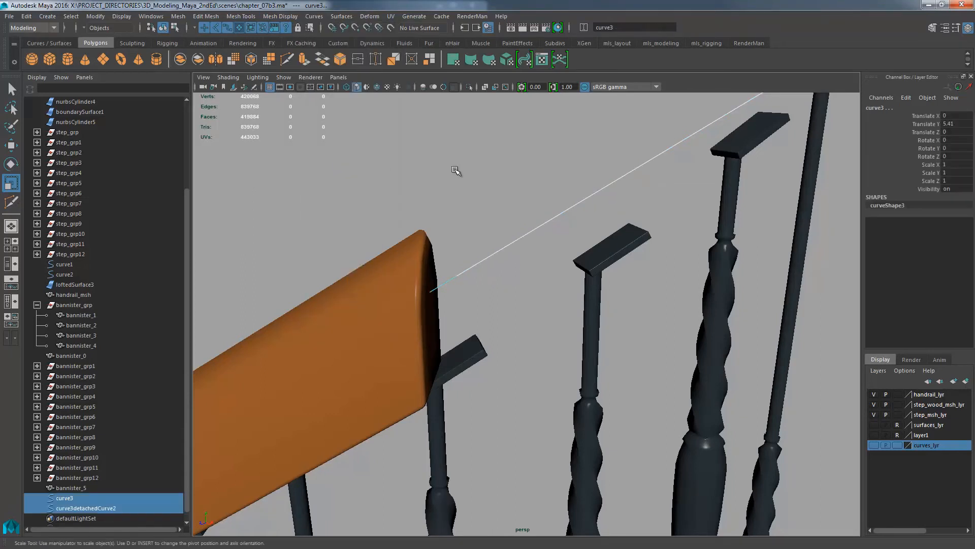
left_click(564, 212)
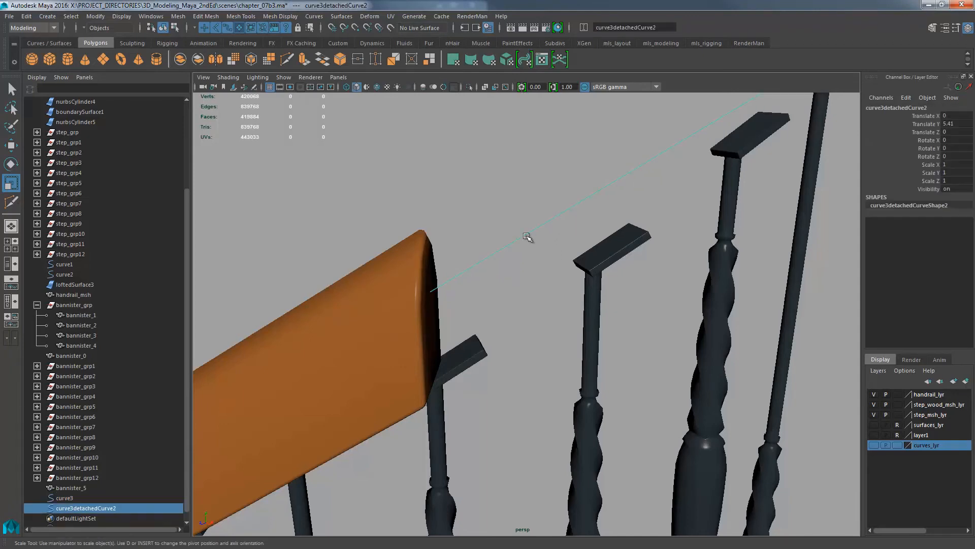
- Examine the detached curve's control vertices in wireframe and compare the curve's path with the top-step bannisters
middle_click_drag(559, 195, 559, 212, "alt")
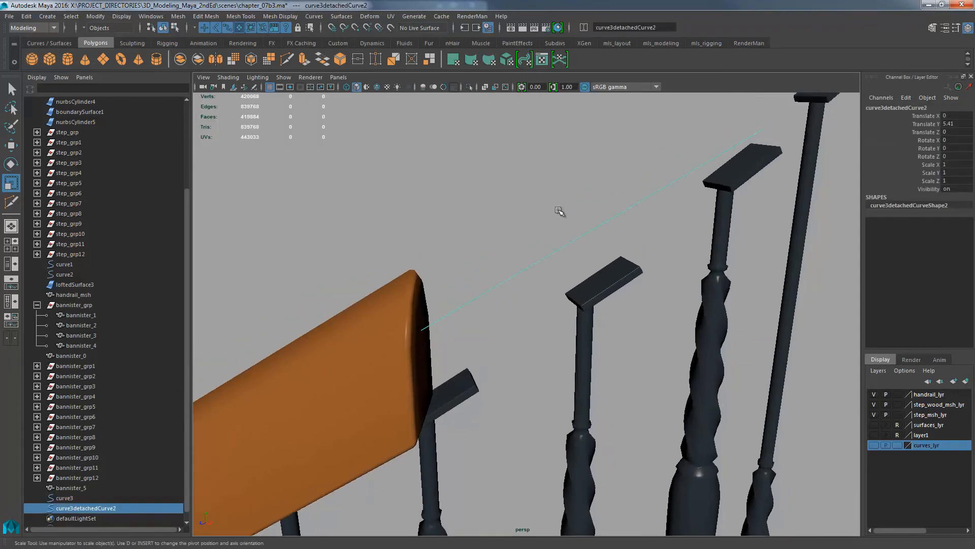
key("4")
middle_click_drag(650, 147, 618, 211, "alt")
right_click_drag(617, 211, 532, 253, "alt")
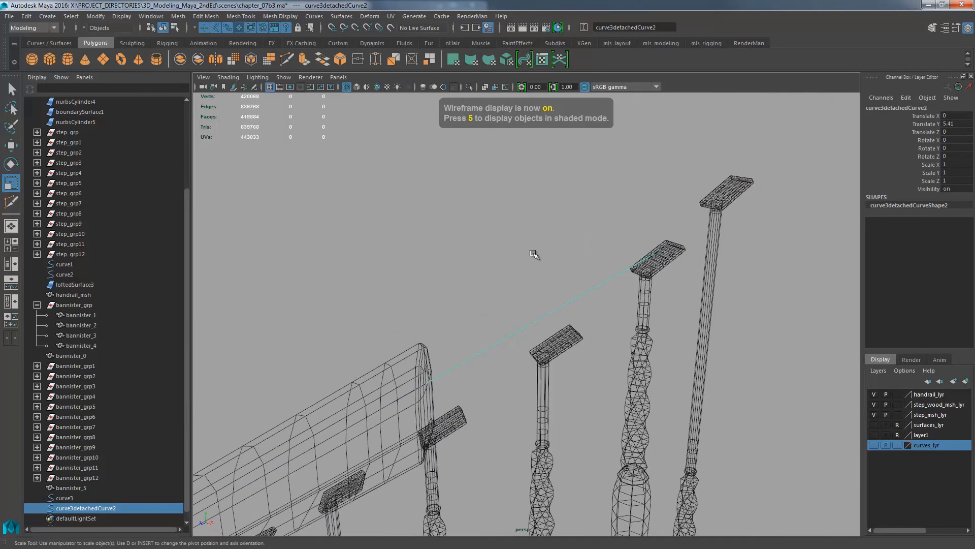
right_click_drag(541, 318, 482, 277)
left_click_drag(508, 278, 553, 261, "alt")
left_click_drag(729, 189, 540, 381)
key("f")
left_click_drag(624, 324, 626, 327, "alt")
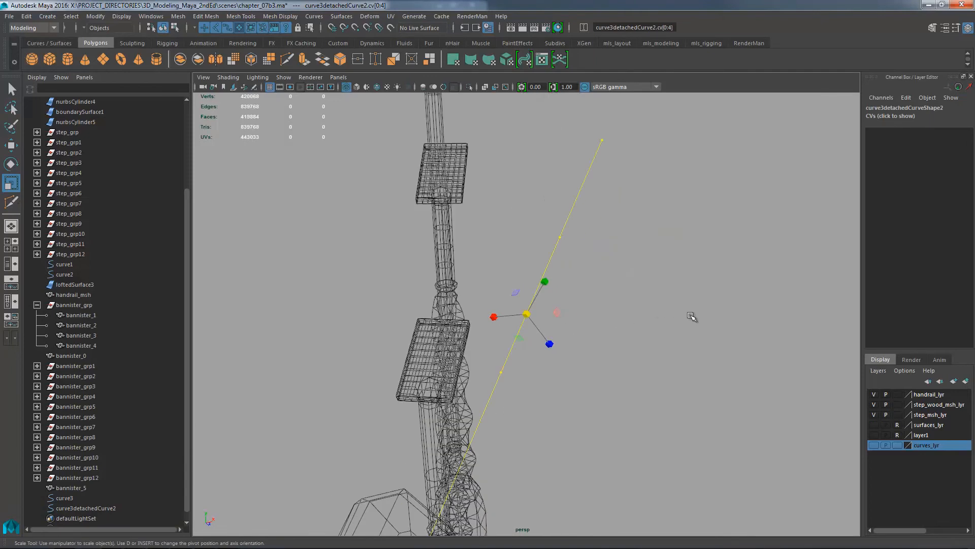
left_click_drag(692, 317, 556, 387, "alt")
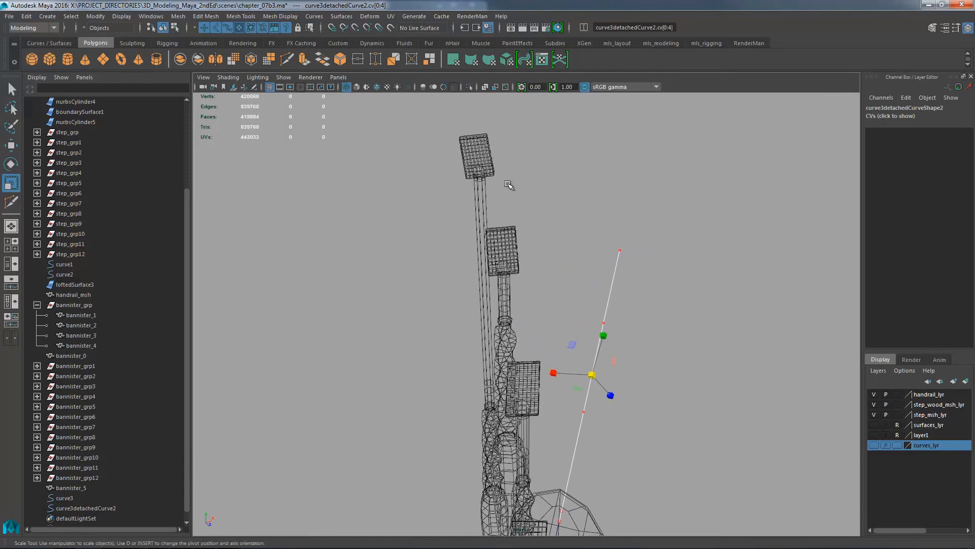
left_click_drag(647, 327, 658, 298, "alt")
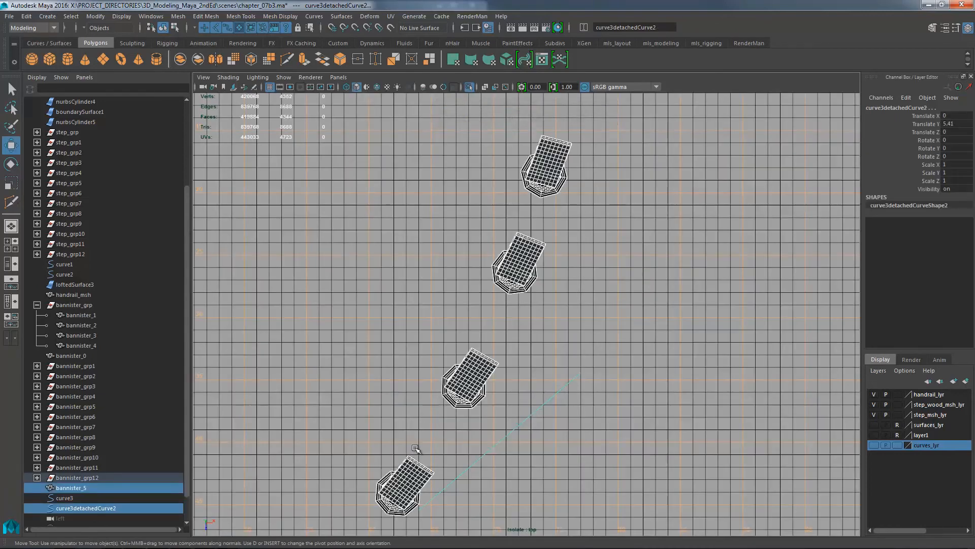
- Try to move the detached curve's far end CV onto the uppermost bannister's cap in the top view
middle_click_drag(561, 375, 563, 357, "alt")
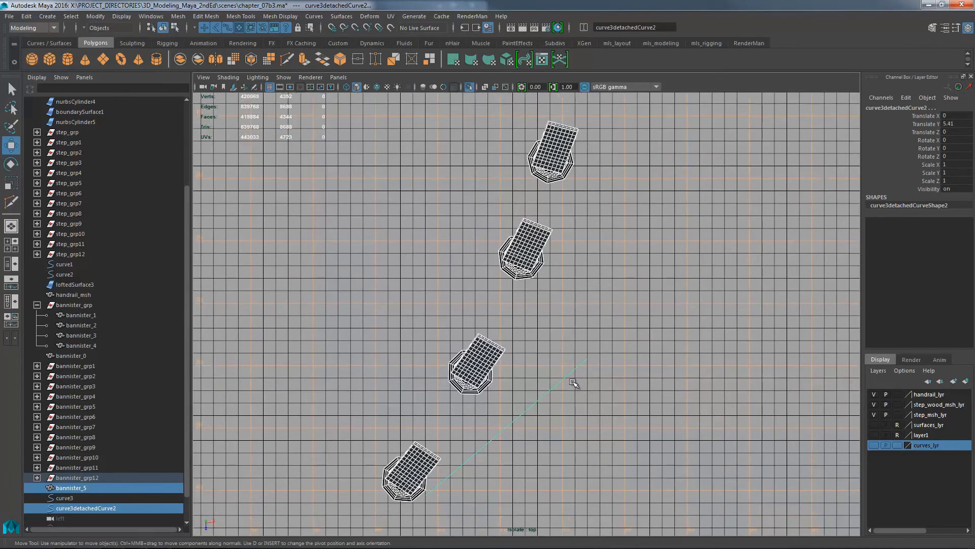
left_click(579, 363)
mouse_move(579, 364)
right_mouse_down()
mouse_move(538, 278)
mouse_move(559, 283)
right_mouse_up()
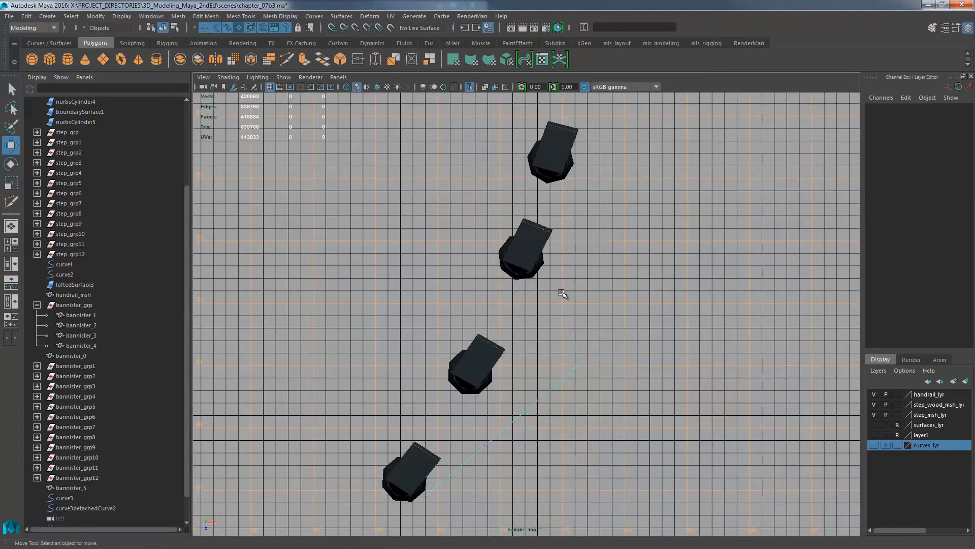
left_click(588, 359)
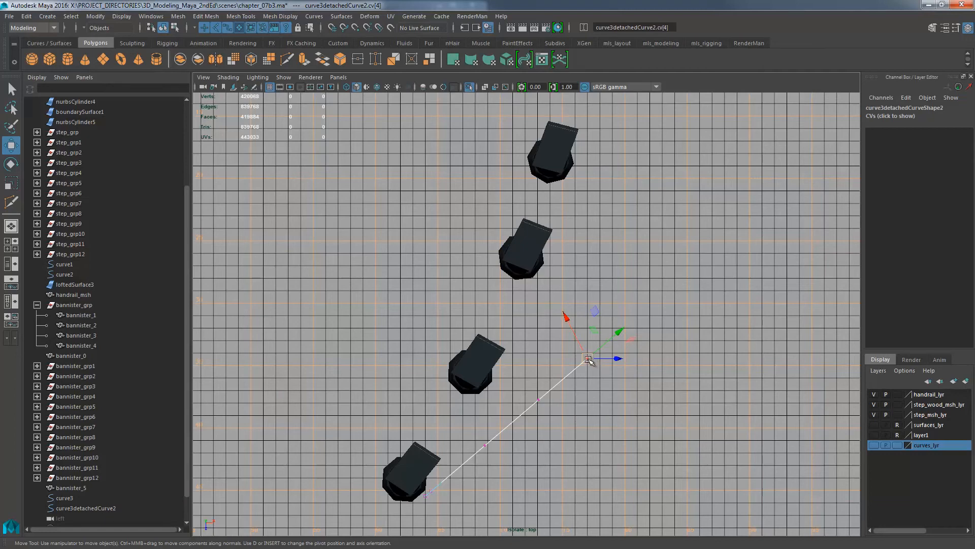
left_click_drag(592, 355, 570, 125)
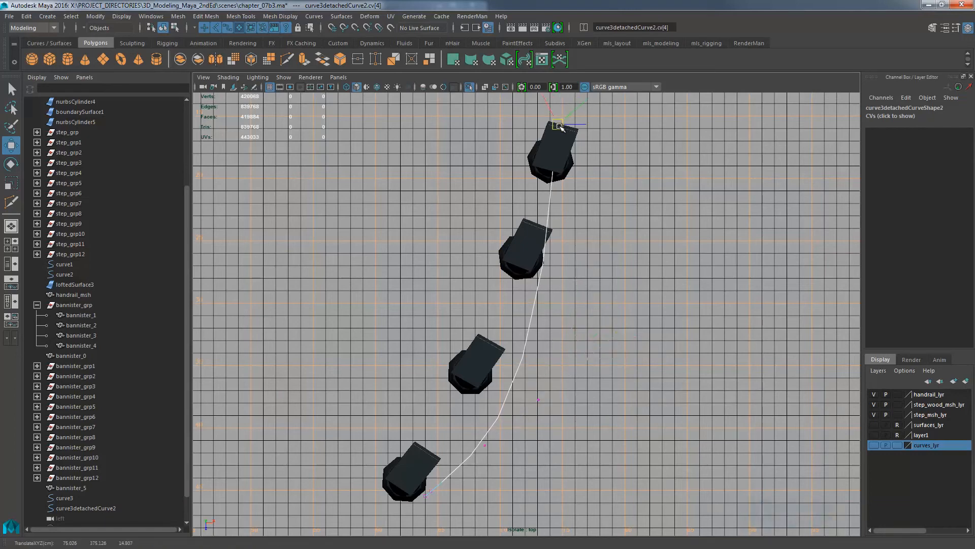
key("ctrl+z")
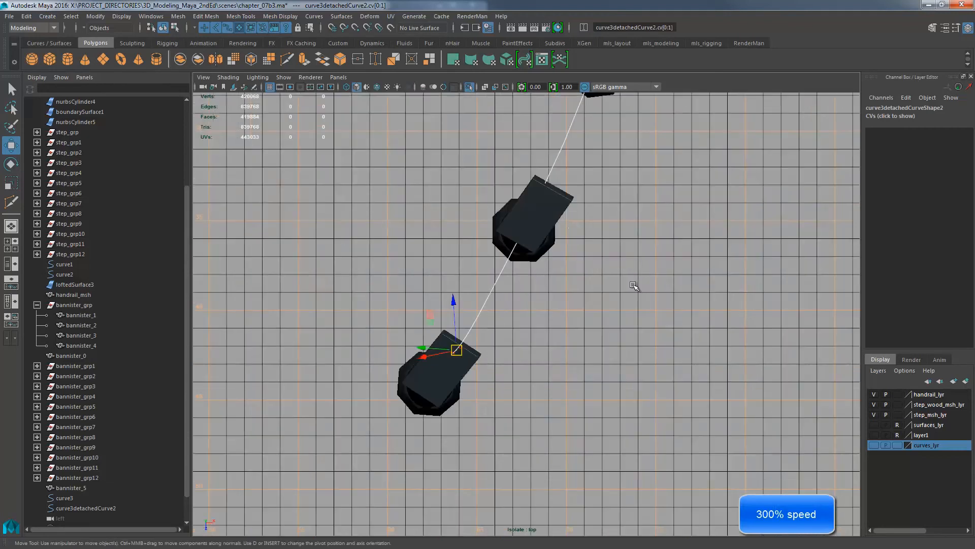
- In the perspective view, select the curve's end CV at the uppermost bannister and show wireframe on the shaded models
key("space")
left_click_drag(659, 335, 615, 270, "alt")
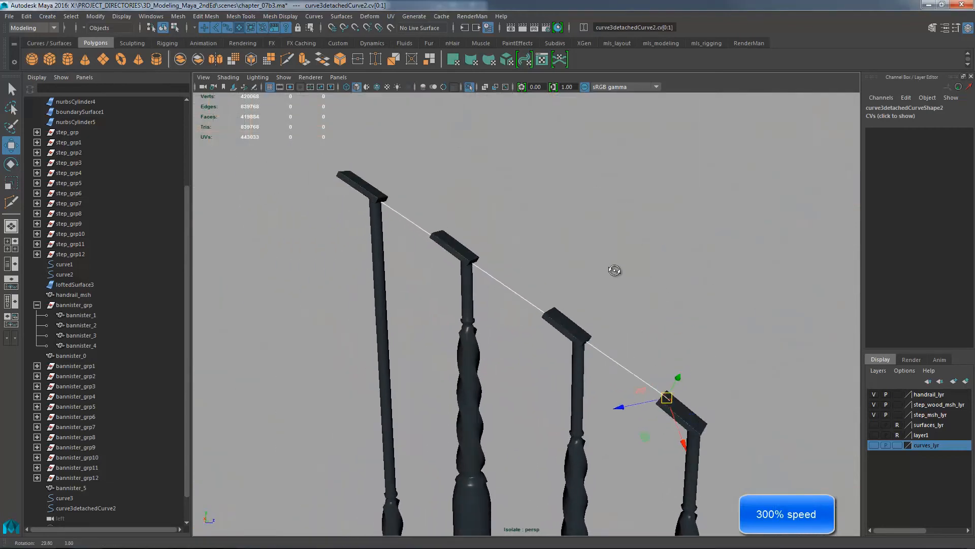
right_click_drag(569, 254, 615, 271, "alt")
middle_click_drag(517, 208, 587, 285, "alt")
right_click_drag(508, 264, 569, 285, "alt")
left_click_drag(451, 253, 486, 287)
left_click(377, 87)
left_click_drag(511, 198, 541, 239, "alt")
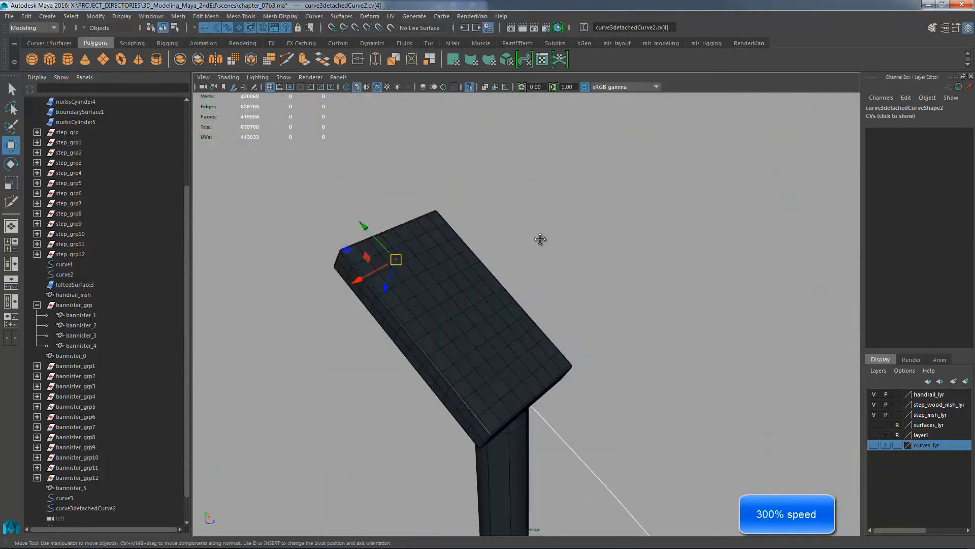
- Move the curve's end CV to the middle of the upper edge of the uppermost bannister's cap and clear the selection
middle_click_drag(540, 240, 585, 269, "alt")
left_click_drag(441, 290, 433, 261)
left_click_drag(514, 295, 503, 344, "alt")
left_click(516, 275)
left_click(492, 364)
left_click(595, 348)
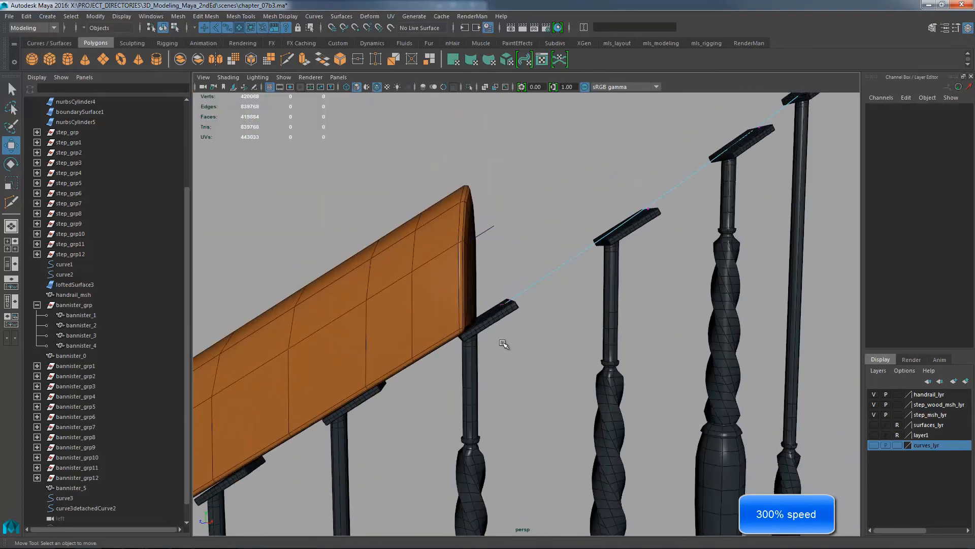
- Select the top-step bannisters, the detached curve and the handrail mesh, and isolate them in the view
key("q")
left_click(440, 336)
left_click(551, 287, "shift")
left_click(644, 254, "shift")
left_click(706, 224, "shift")
left_click(602, 197, "shift")
left_click(417, 207, "shift")
key("ctrl+1")
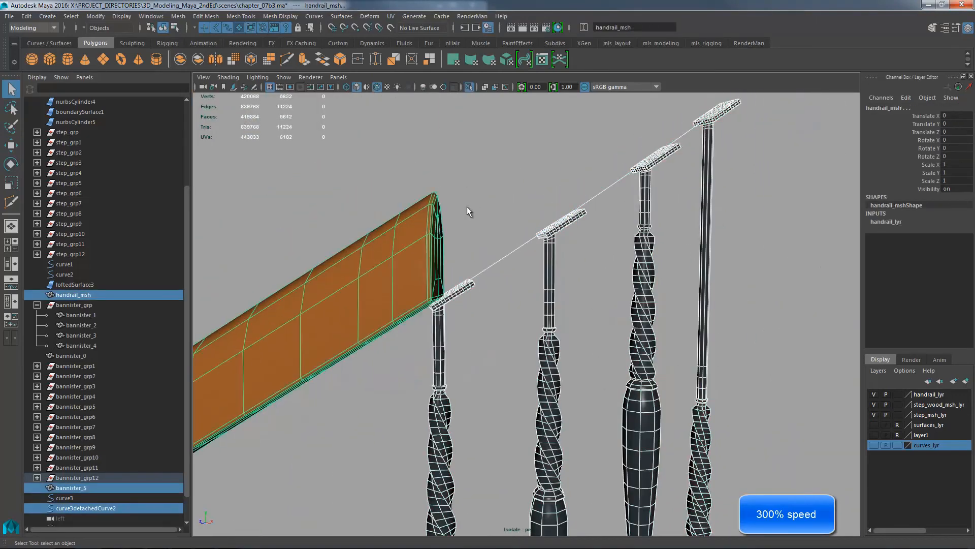
- Select the vertices at the handrail's upper end in the top view and grow the selection
left_click(467, 207)
left_click_drag(468, 209, 511, 315, "alt")
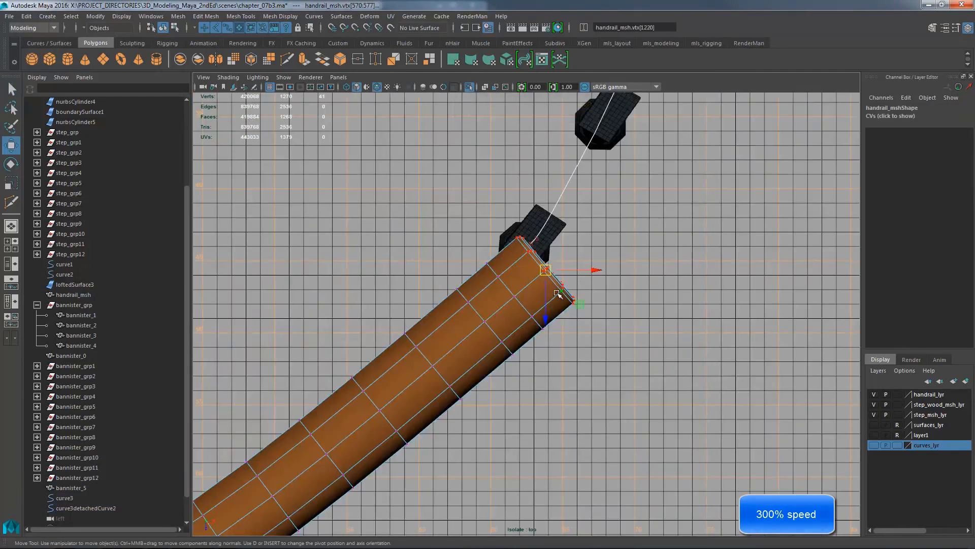
key("shift+period")
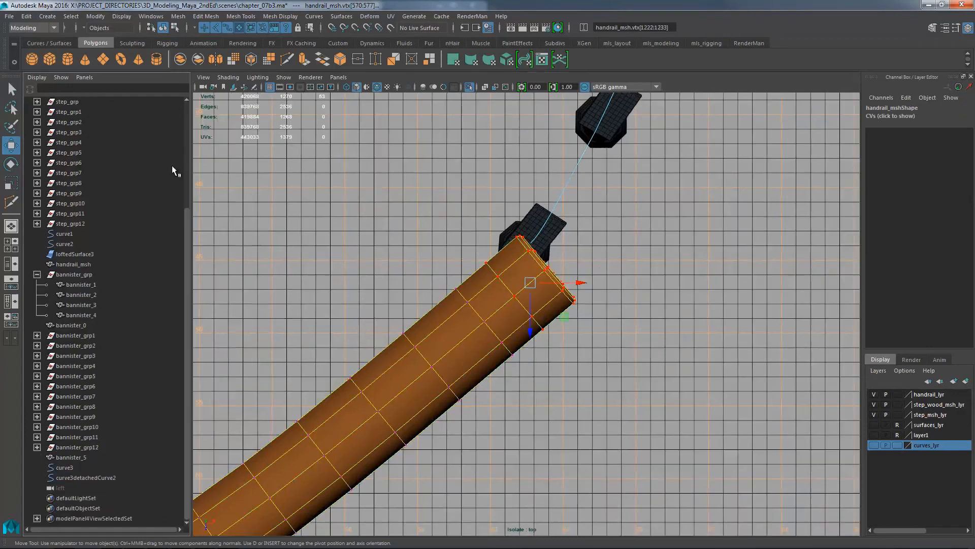
- Reset the Move tool's soft selection to a falloff radius of 5.00, using the Surface falloff mode
double_click(19, 142)
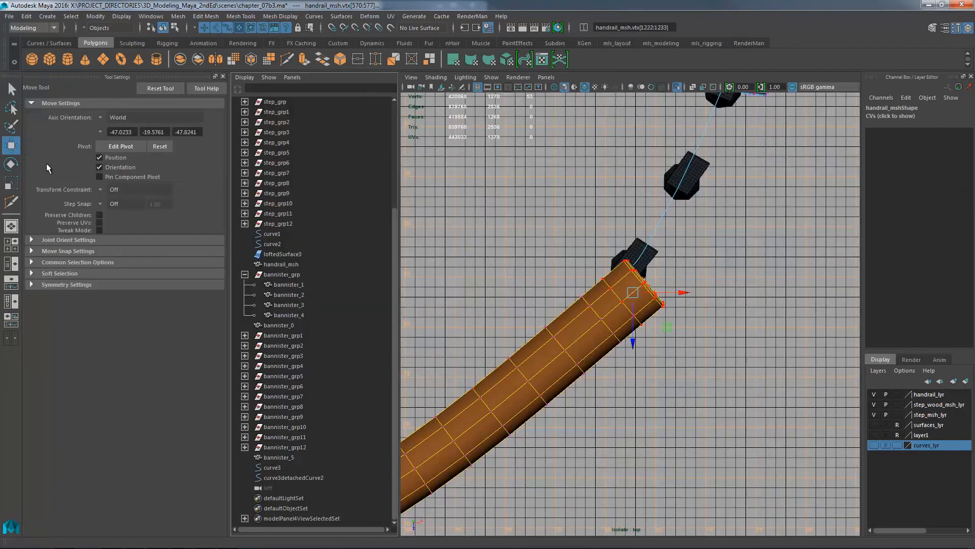
left_click(102, 273)
left_click(160, 273)
left_click(161, 272)
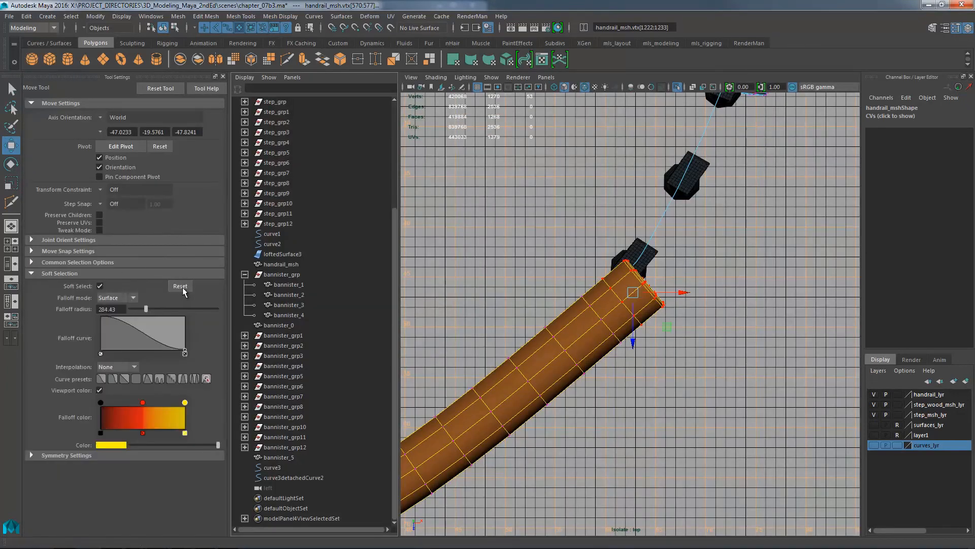
left_click(126, 298)
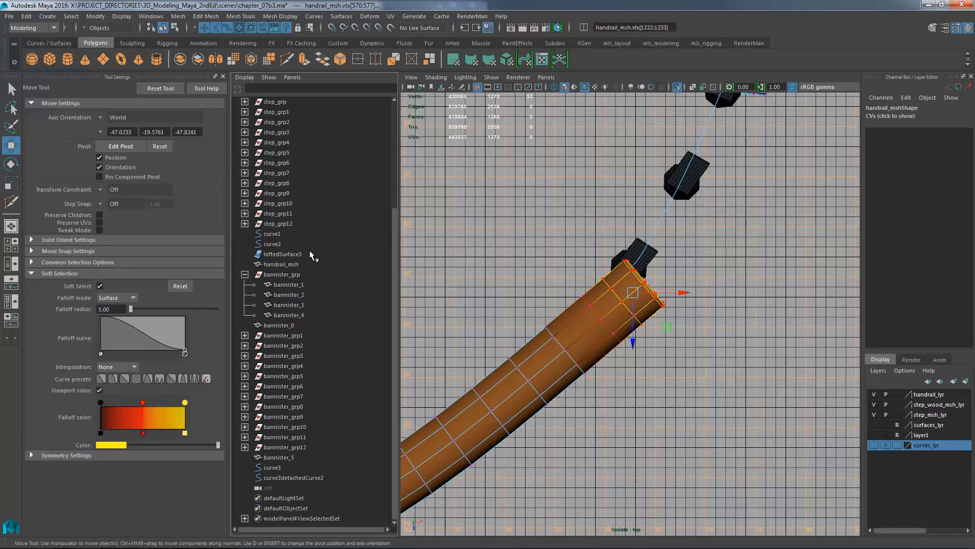
left_click(223, 77)
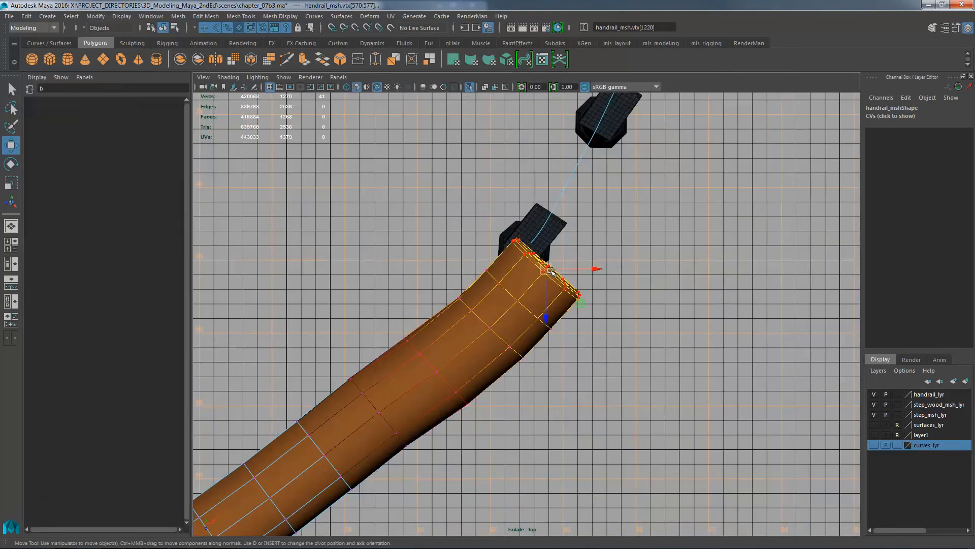
- Move the handrail's upper end over the adjoining bannister's cap with soft selection, and return to object selection
left_click_drag(545, 268, 527, 246)
middle_click_drag(472, 320, 540, 301, "alt")
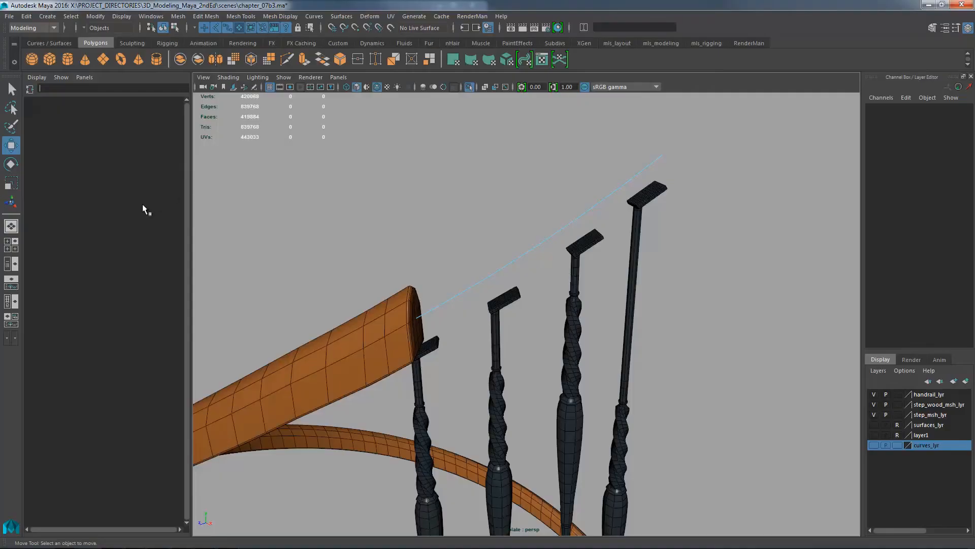
left_click_drag(578, 294, 577, 250, "alt")
right_click_drag(570, 247, 579, 219)
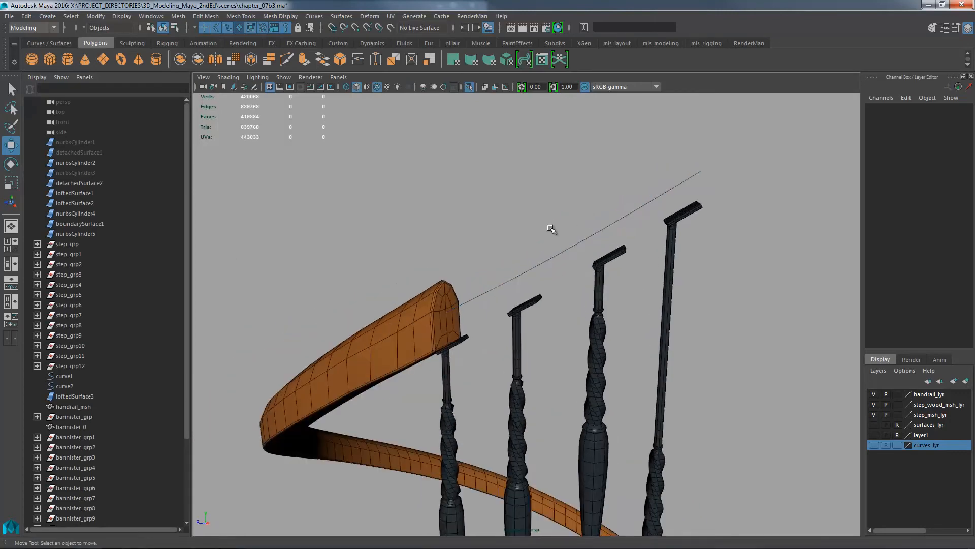
left_click_drag(551, 228, 516, 279, "alt")
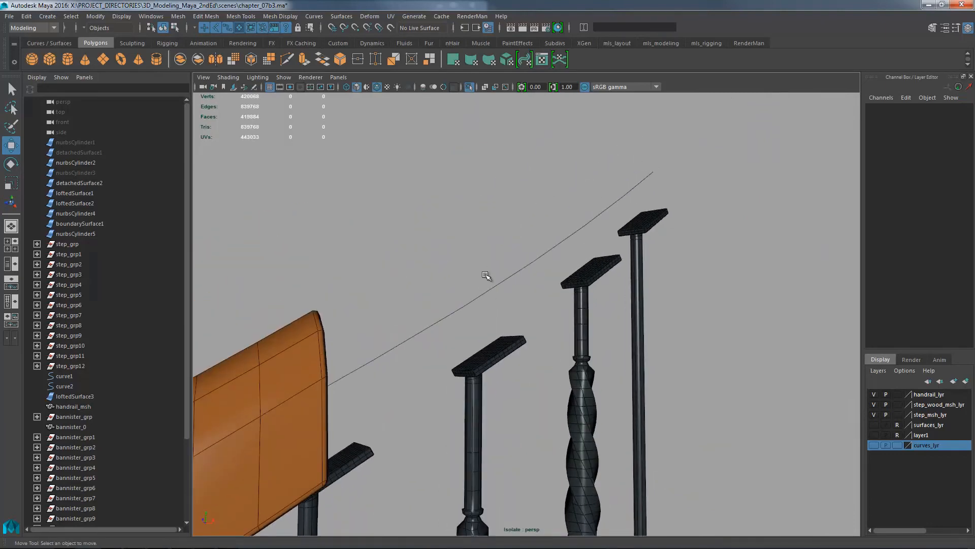
- Examine the faces and edges of the bevelled end cap at the handrail's upper end
left_click_drag(613, 192, 568, 274, "alt")
left_click(465, 296)
right_click_drag(569, 275, 597, 266, "alt")
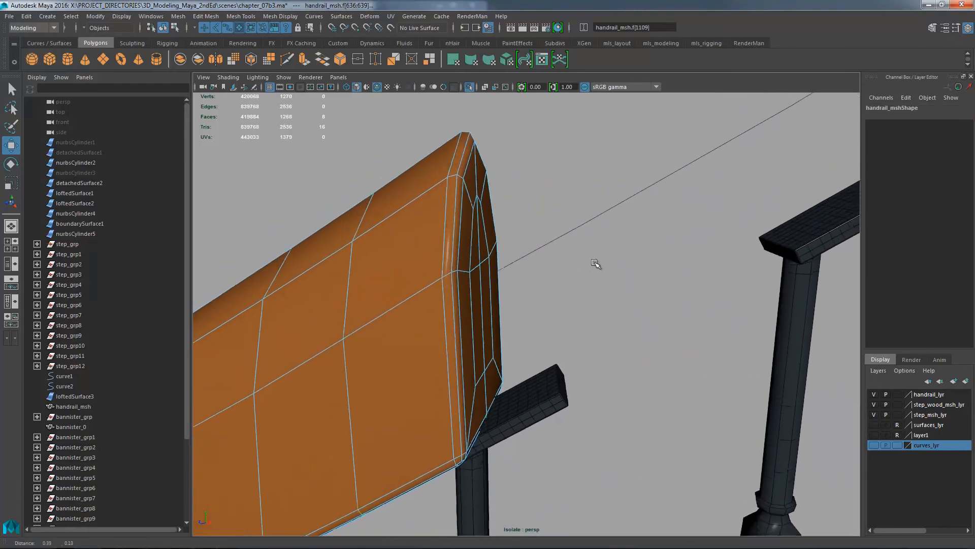
left_click_drag(596, 265, 548, 267, "alt")
left_click(468, 323)
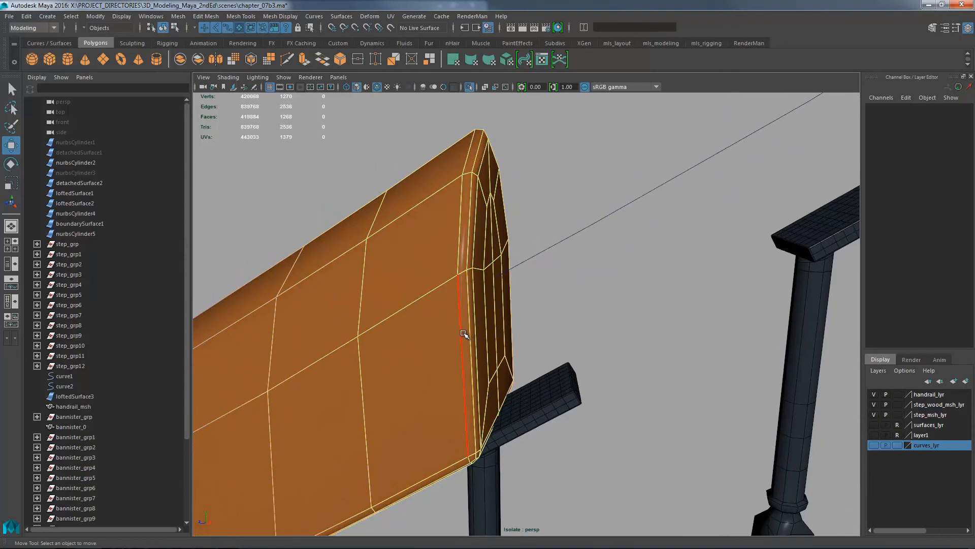
left_click_drag(463, 333, 428, 319, "alt")
left_click_drag(593, 289, 616, 288, "alt")
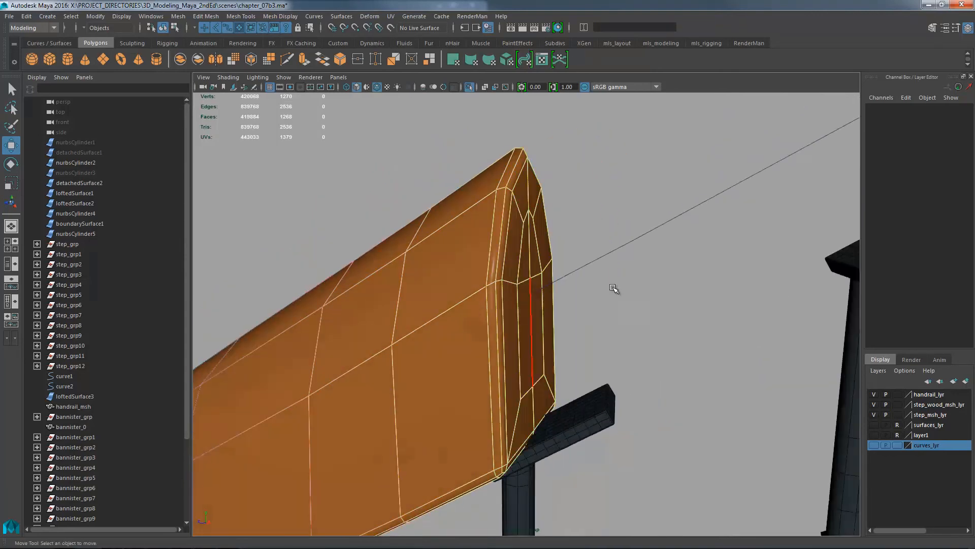
right_click_drag(616, 288, 561, 240, "alt")
middle_click_drag(561, 240, 572, 220, "alt")
- Select the central faces of the handrail's upper end cap, grow the selection over the bevelled border and delete the faces
left_click(543, 298)
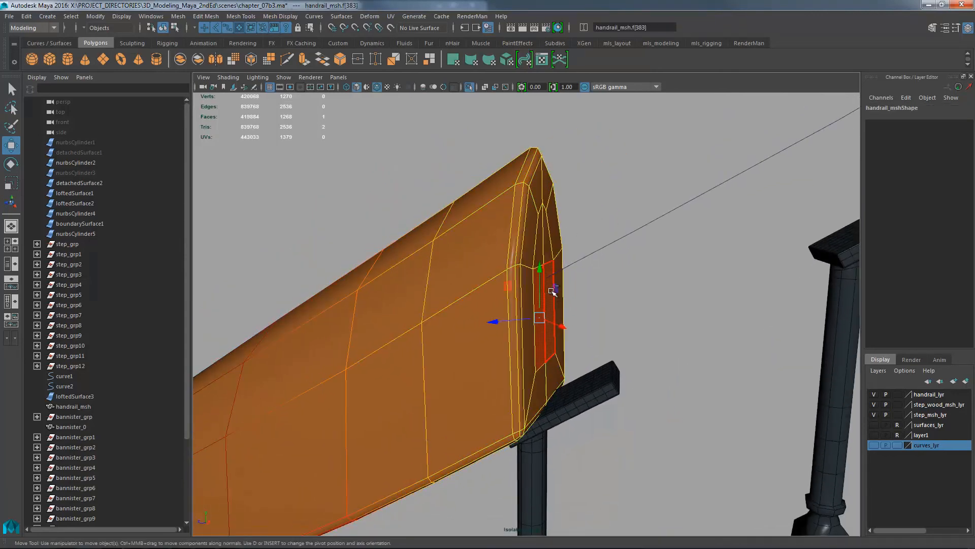
left_click(551, 279, "shift")
key("b")
left_click(553, 252, "shift")
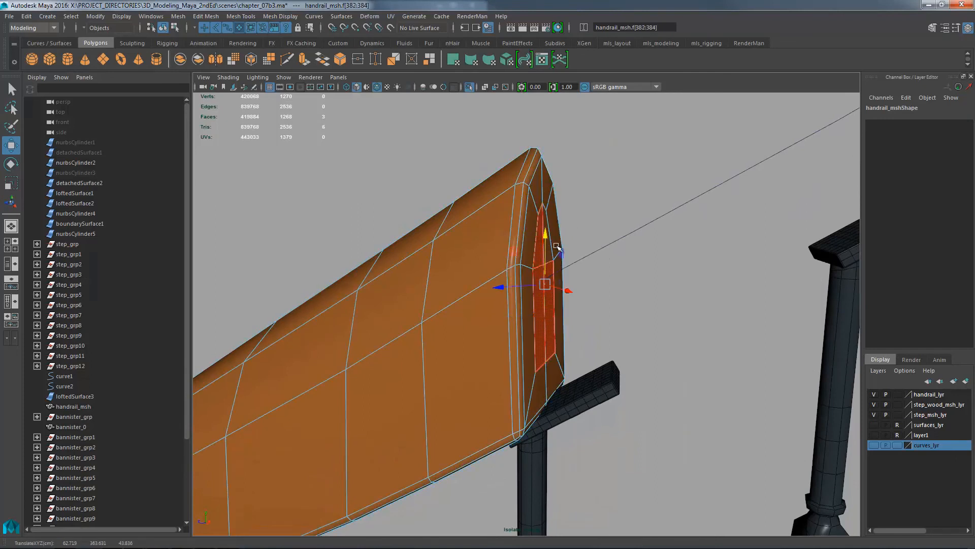
key("q")
left_click(552, 248, "shift")
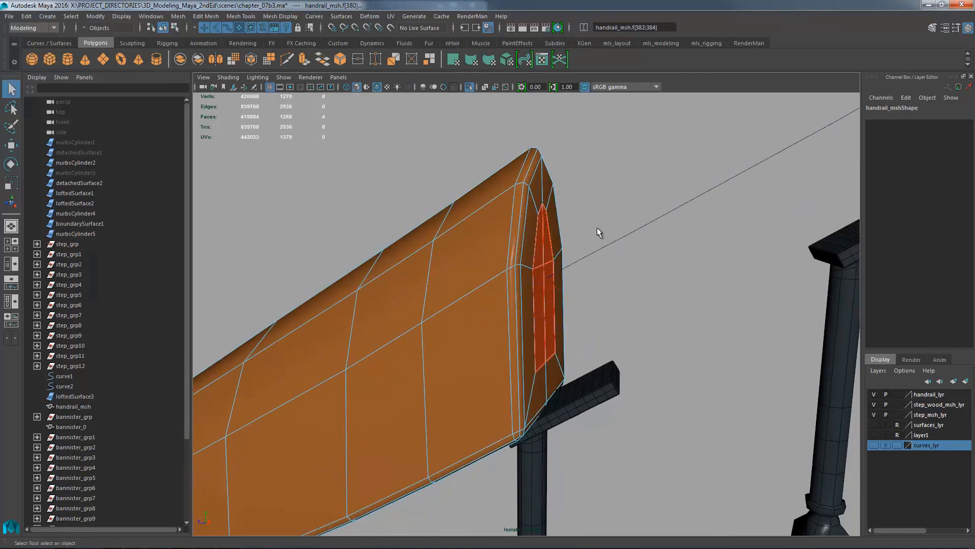
key("shift+period")
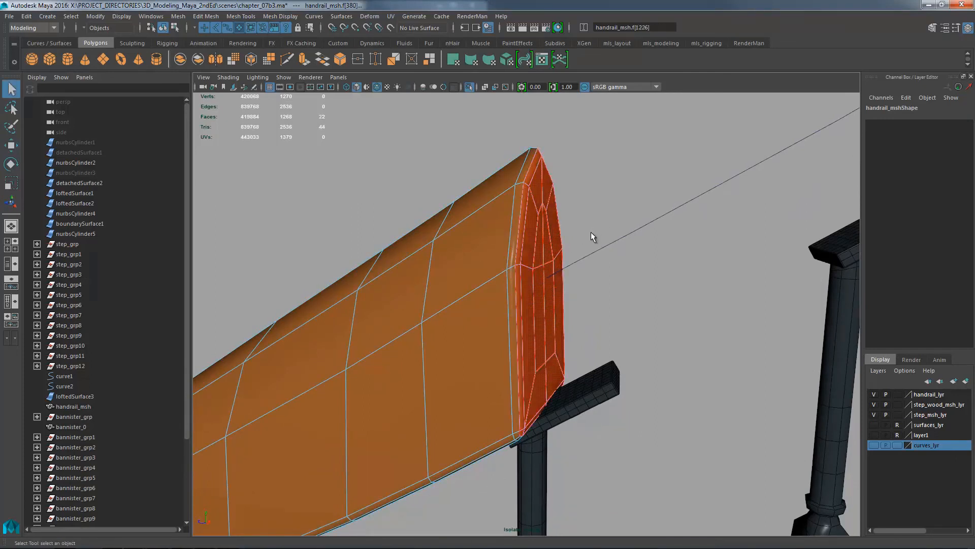
key("Delete")
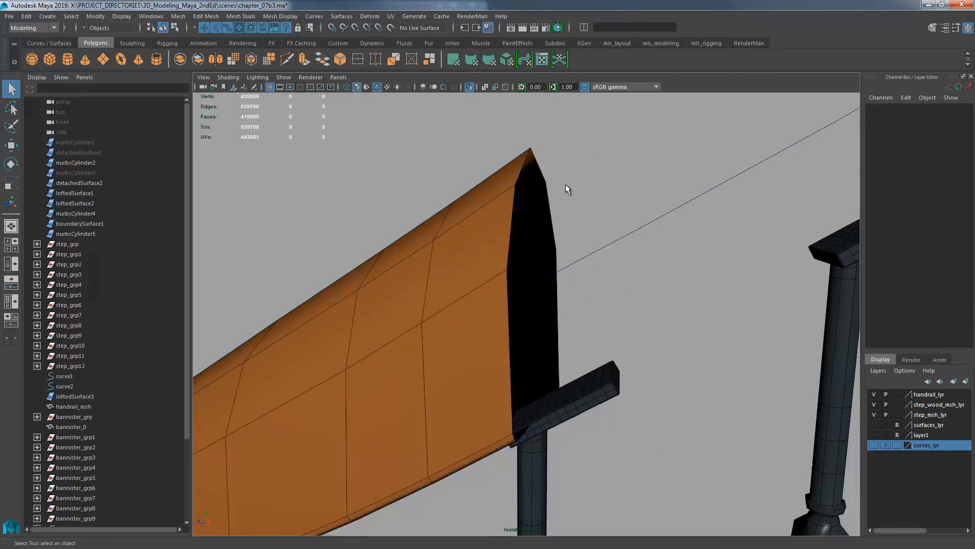
- Close the open upper end of the handrail mesh with Fill Hole
left_click(544, 192)
left_click(242, 16)
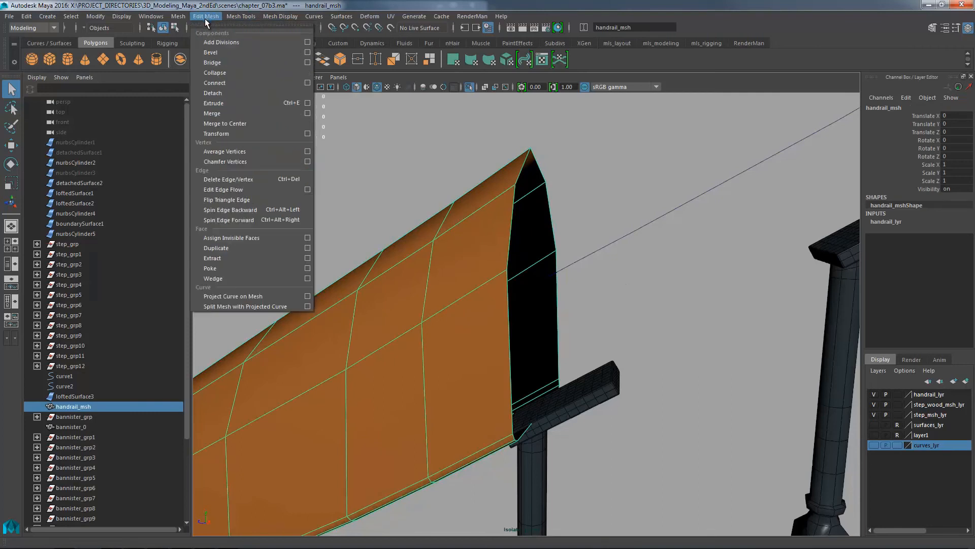
mouse_move(178, 16)
left_click(198, 93)
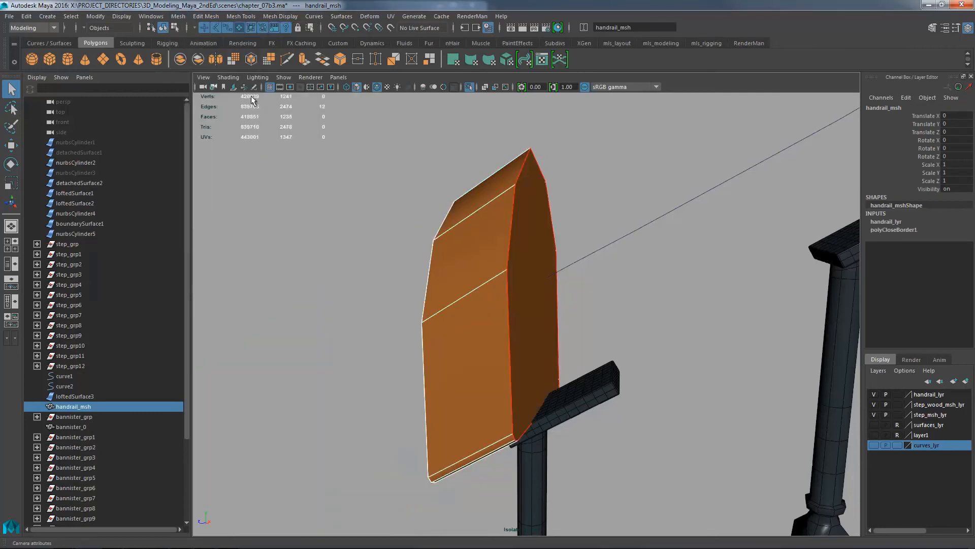
left_click(605, 191)
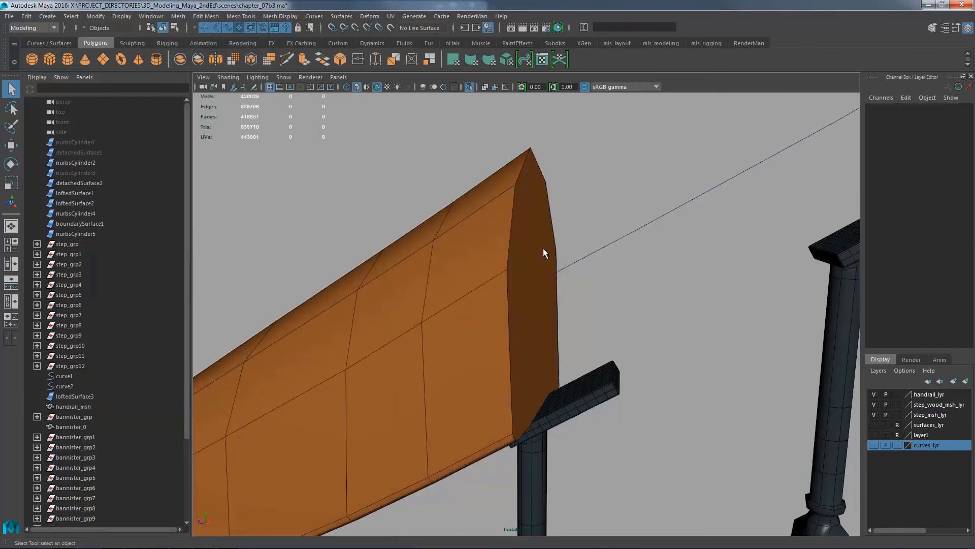
- Select the face closing the handrail mesh's upper end together with the extension curve running above the bannisters
left_click(542, 249)
left_click_drag(625, 213, 689, 210, "alt")
right_click_drag(688, 210, 582, 214, "alt")
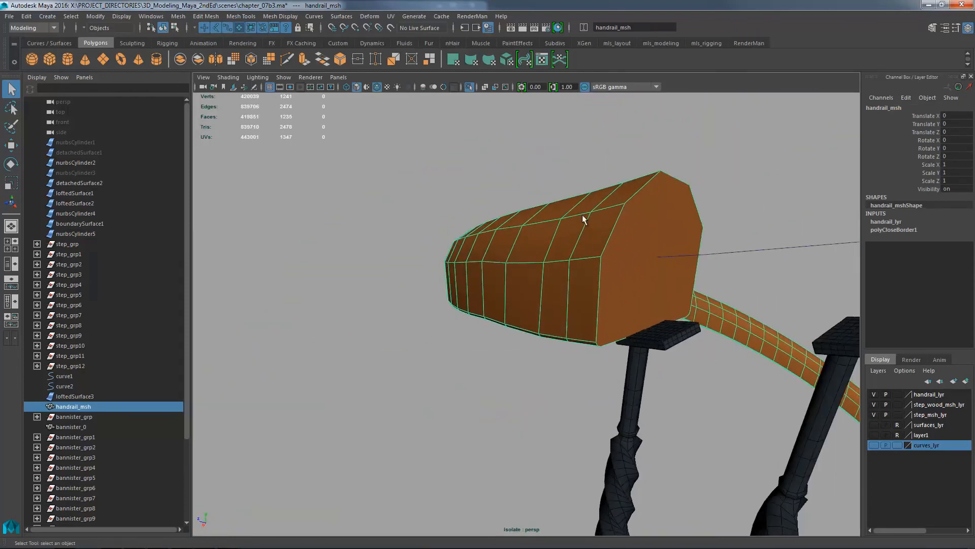
key("F11")
left_click(673, 235)
left_click_drag(704, 199, 813, 185, "alt")
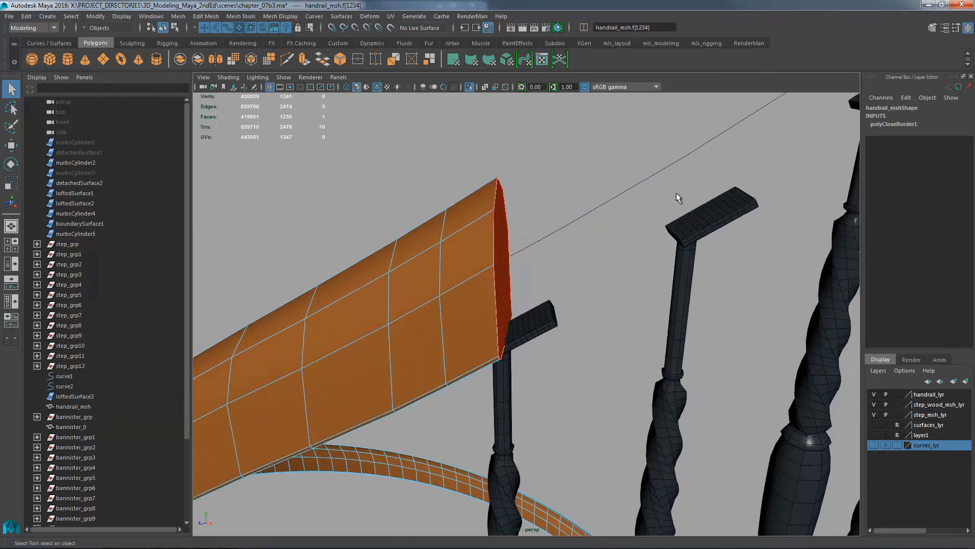
left_click(652, 147, "shift")
middle_click_drag(620, 147, 599, 209, "alt")
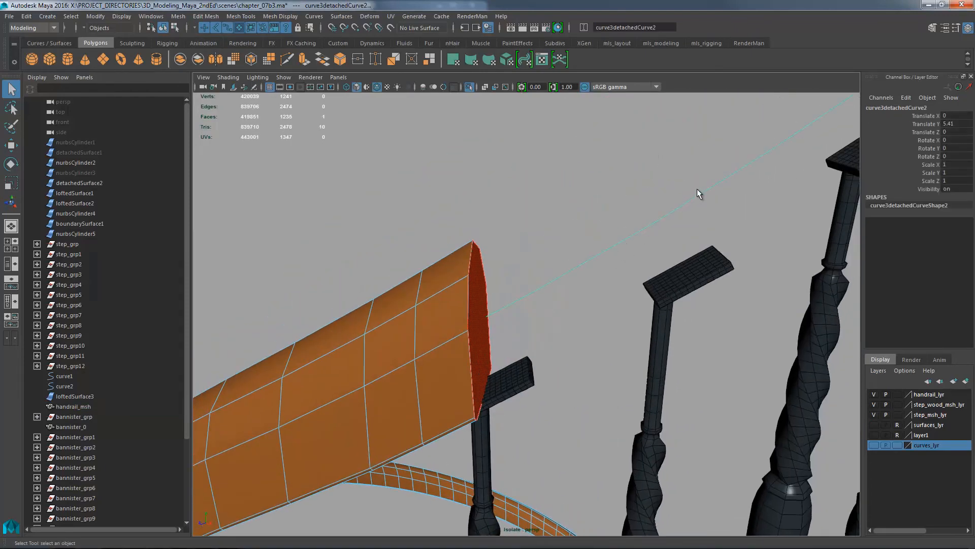
left_click_drag(627, 213, 598, 176, "alt")
left_click(501, 229)
left_click_drag(500, 227, 472, 247, "alt")
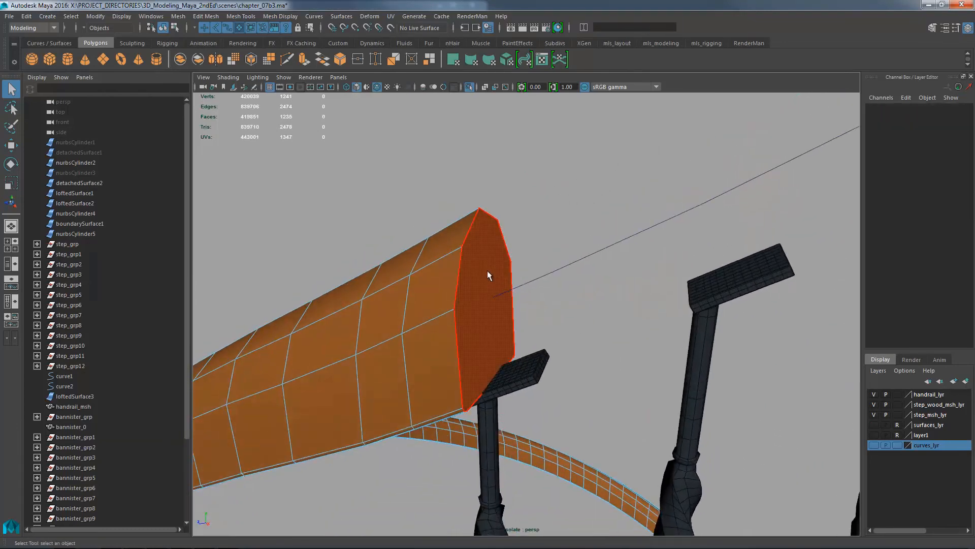
left_click(487, 279)
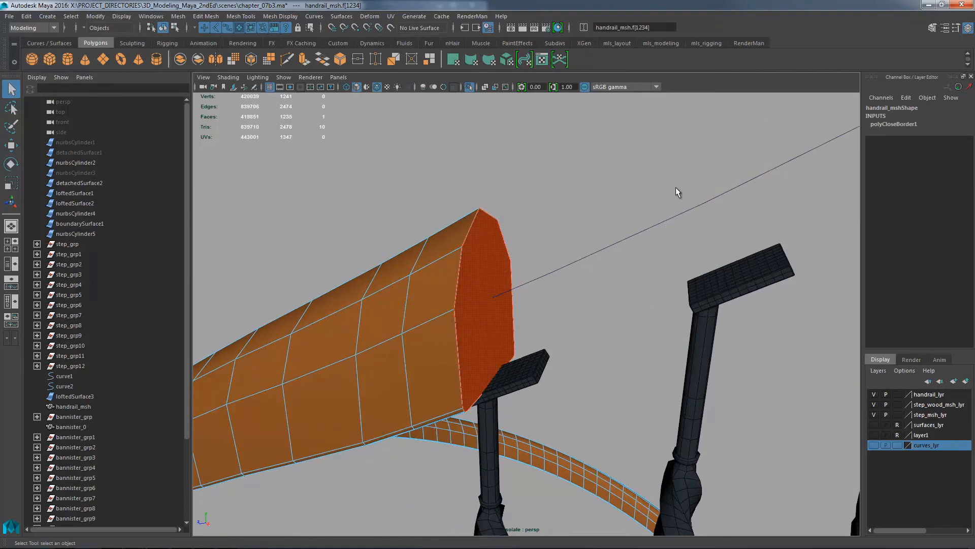
left_click_drag(630, 259, 580, 254, "shift")
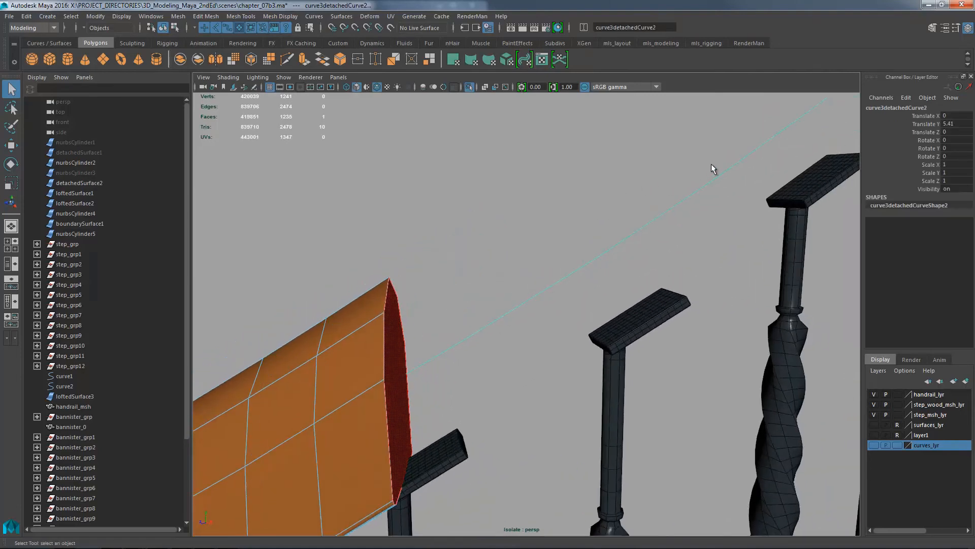
left_click_drag(674, 191, 640, 164, "alt")
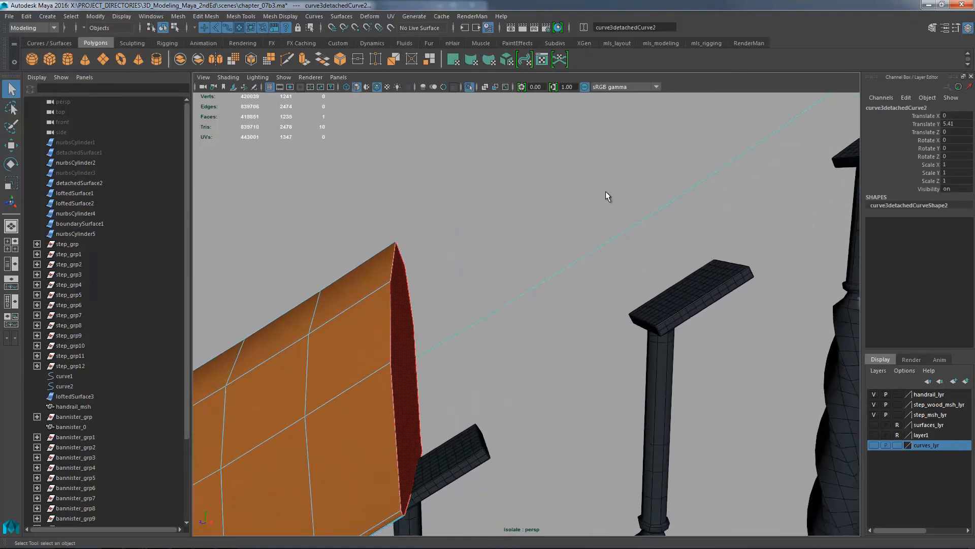
left_click(604, 255)
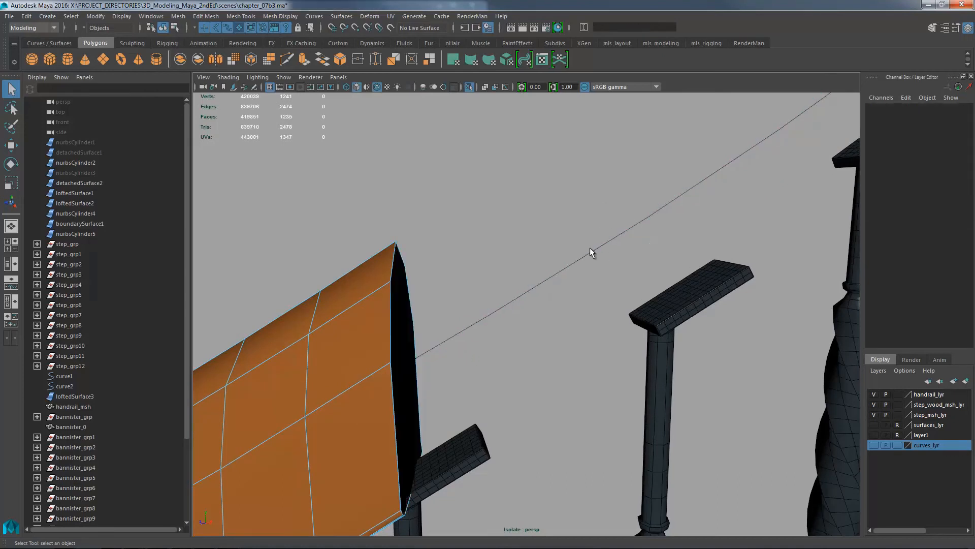
right_click_drag(577, 261, 598, 247)
right_click_drag(607, 246, 606, 246)
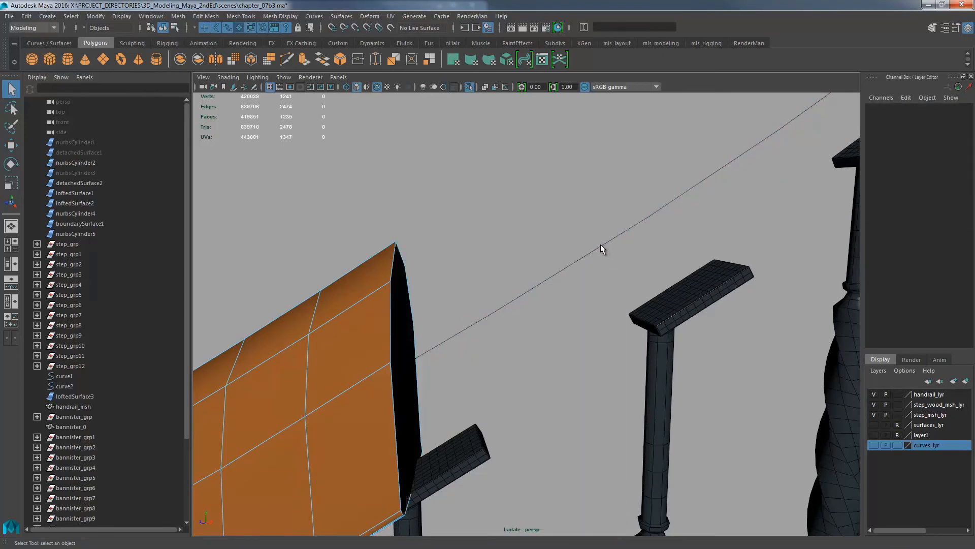
- Extrude the handrail's upper end face along the extension curve, selecting both the face and the curve
left_click(399, 317)
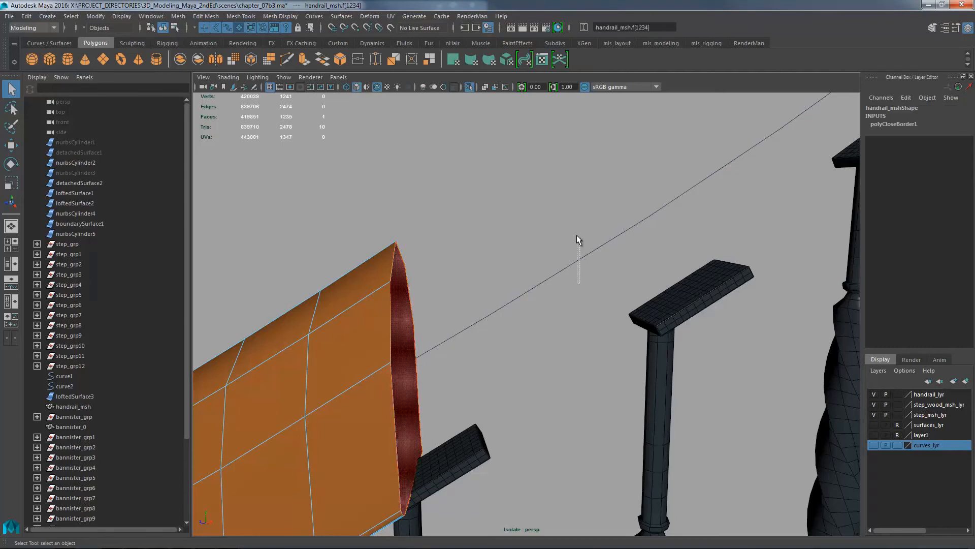
left_click(587, 256)
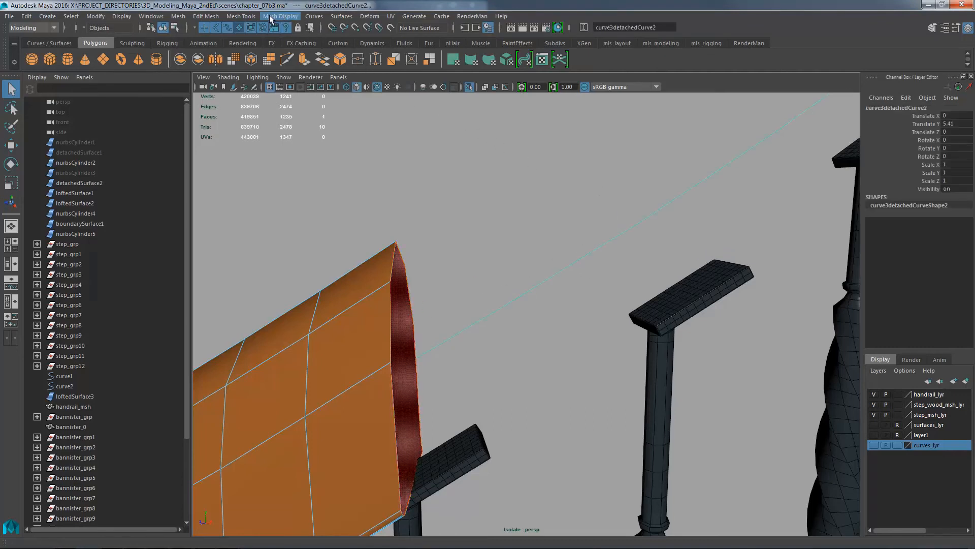
left_click(243, 17)
mouse_move(207, 22)
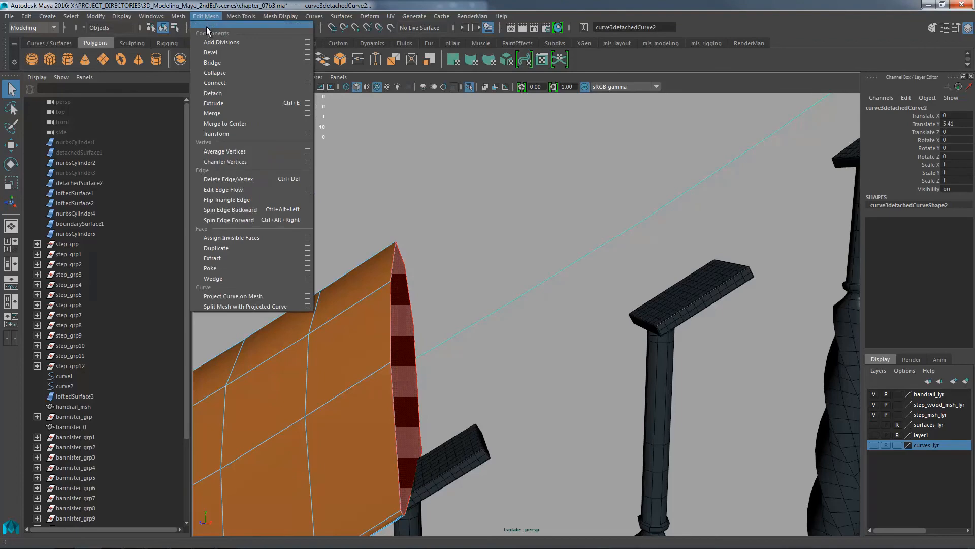
left_click(267, 103)
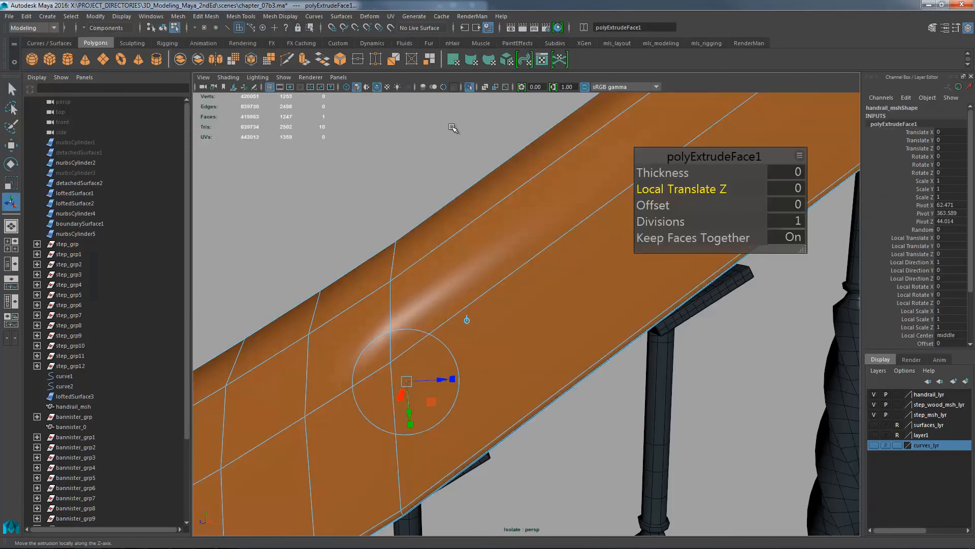
scroll(566, 249, "down", 10)
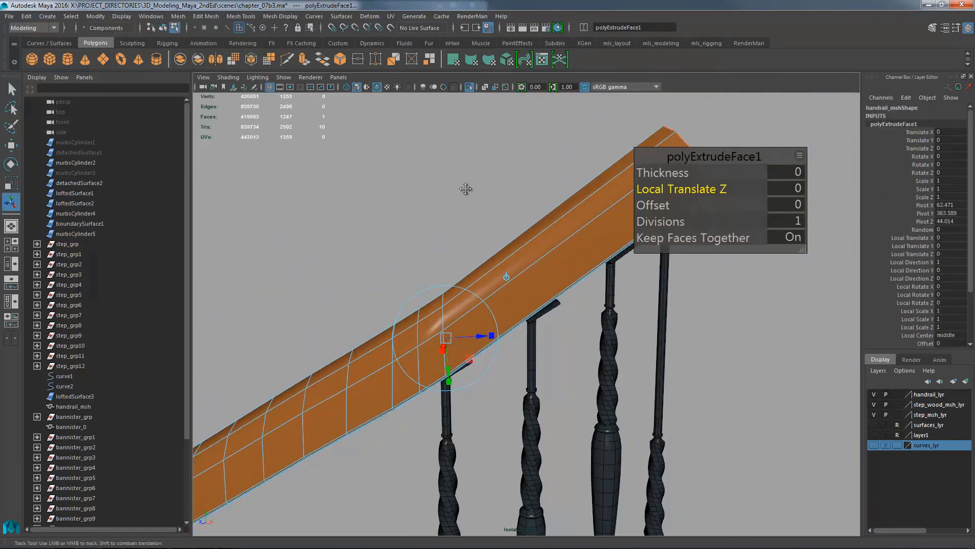
- Raise the extrusion's divisions to more than 7 to segment the new handrail section along the curve, and return to the Select tool
left_click_drag(502, 209, 650, 209, "alt")
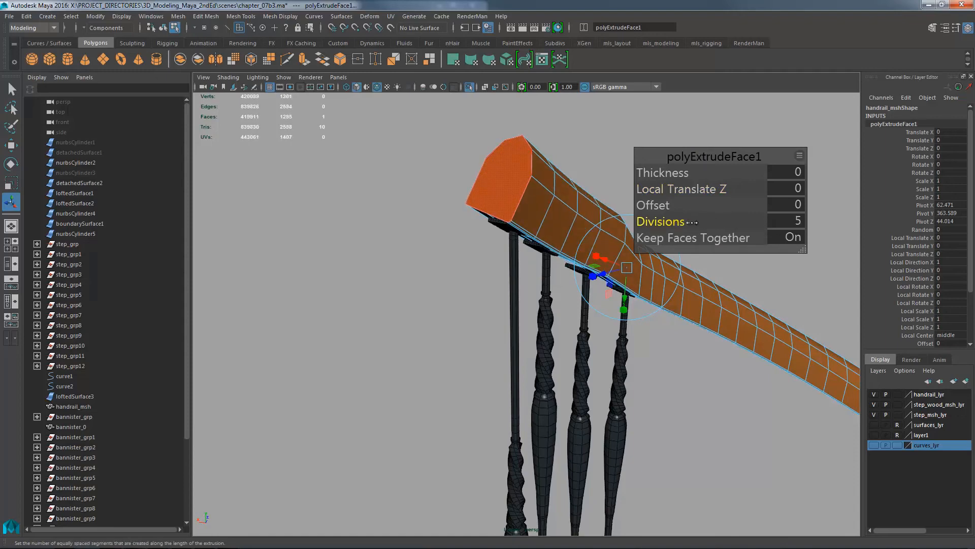
left_click_drag(533, 244, 645, 239, "alt")
right_click_drag(559, 203, 630, 139, "alt")
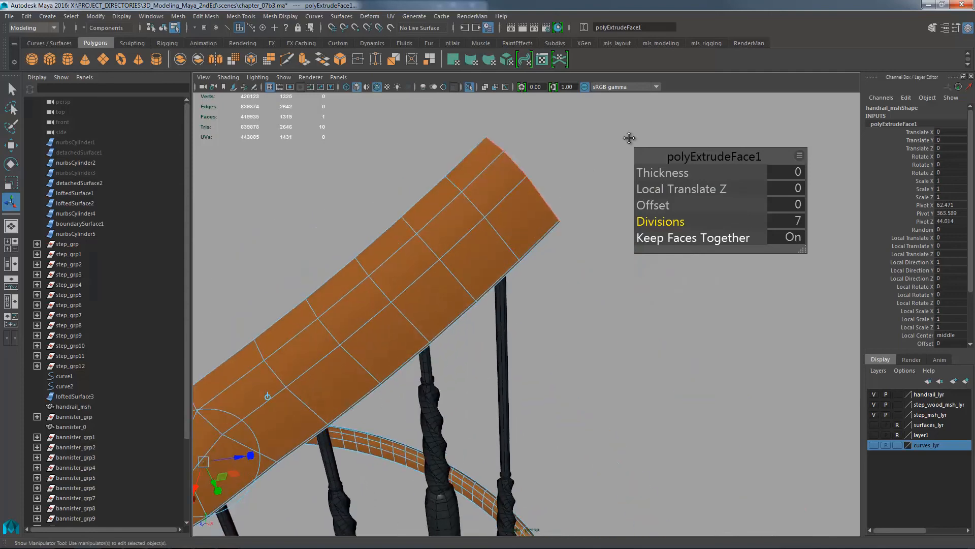
middle_click_drag(630, 139, 619, 205, "alt")
left_click_drag(618, 204, 563, 235, "alt")
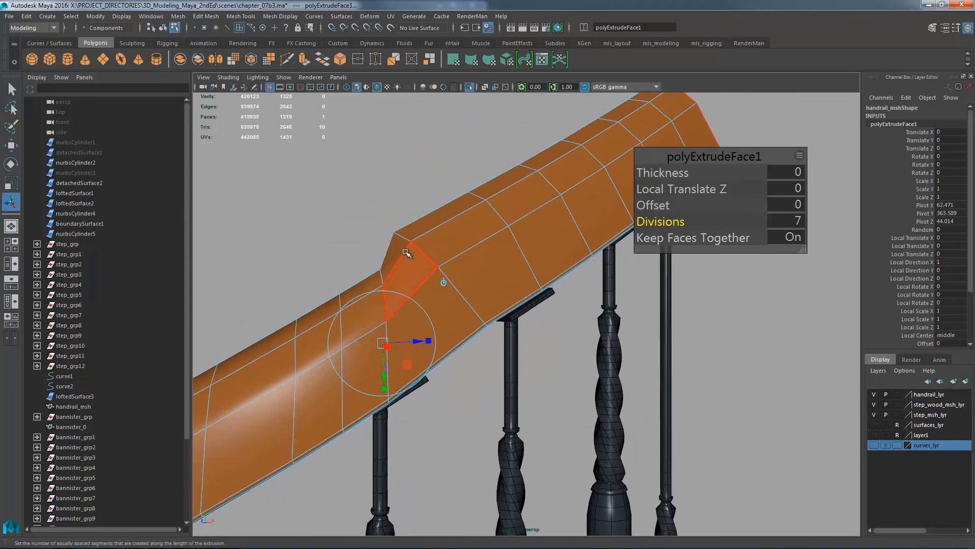
left_click_drag(449, 242, 598, 291, "alt")
key("q")
- Delete the edge loop at the bulge where the extruded section joins the original handrail
left_click_drag(646, 252, 566, 290, "alt")
right_click_drag(566, 290, 560, 359, "alt")
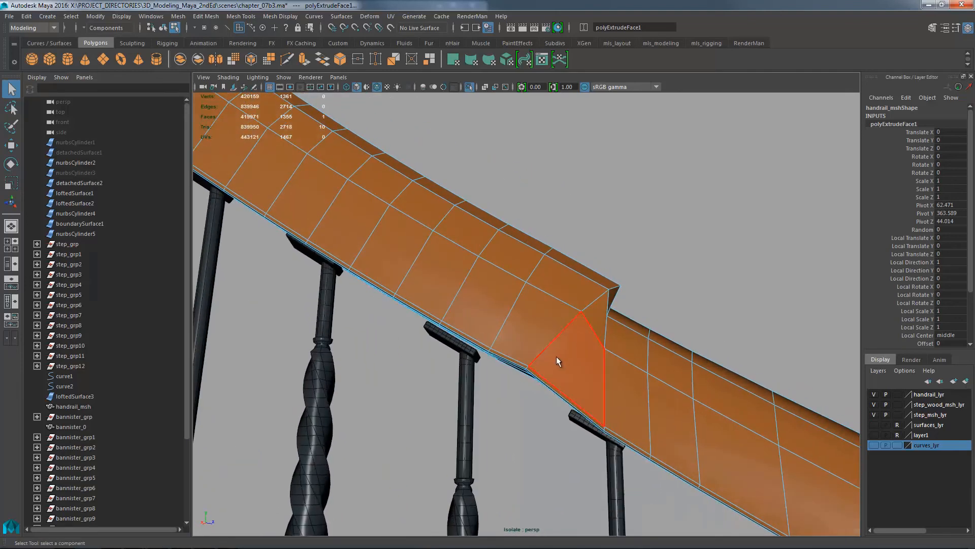
key("w")
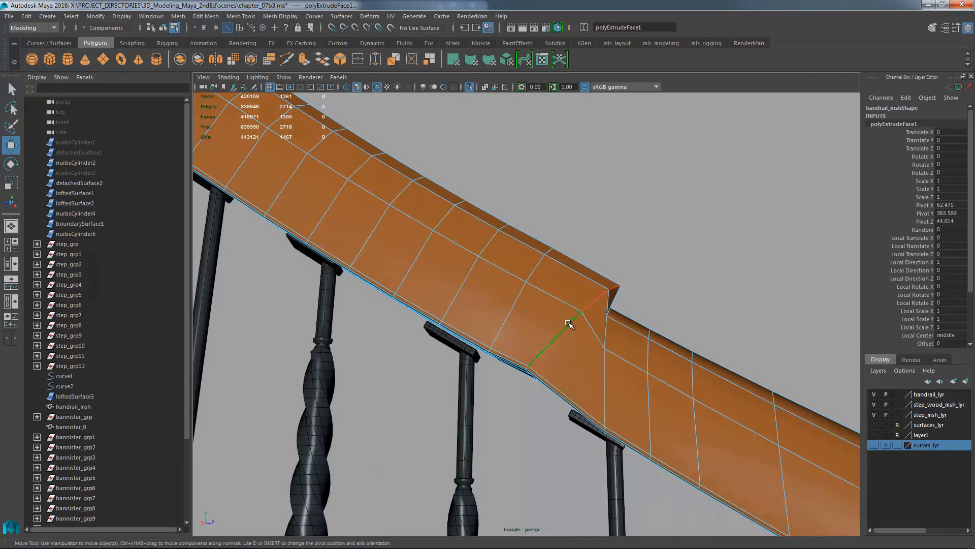
key("Delete")
left_click_drag(577, 320, 635, 336, "alt")
- Show the control vertices of the extension curve in wireframe and move the one near the second bannister to reshape the extruded handrail
right_click_drag(613, 320, 543, 288)
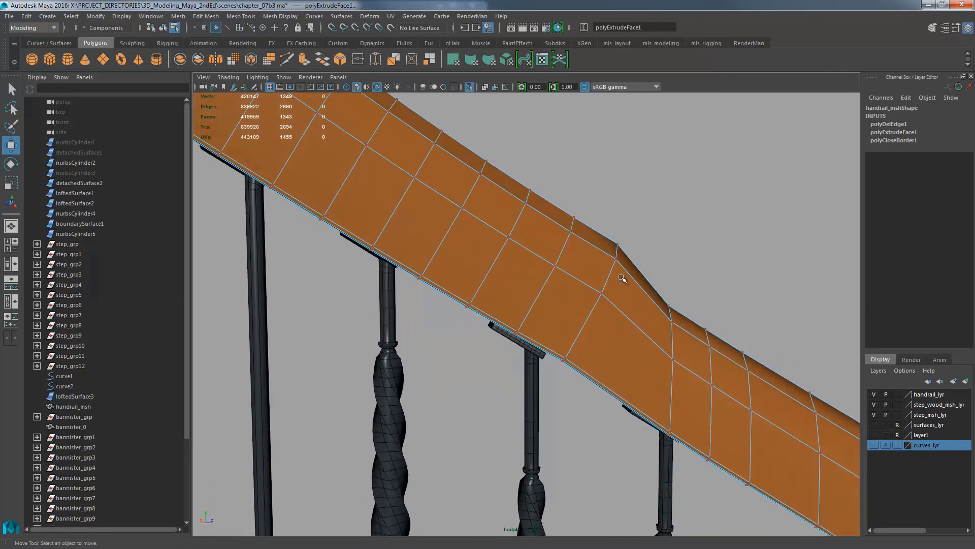
key("4")
key("F8")
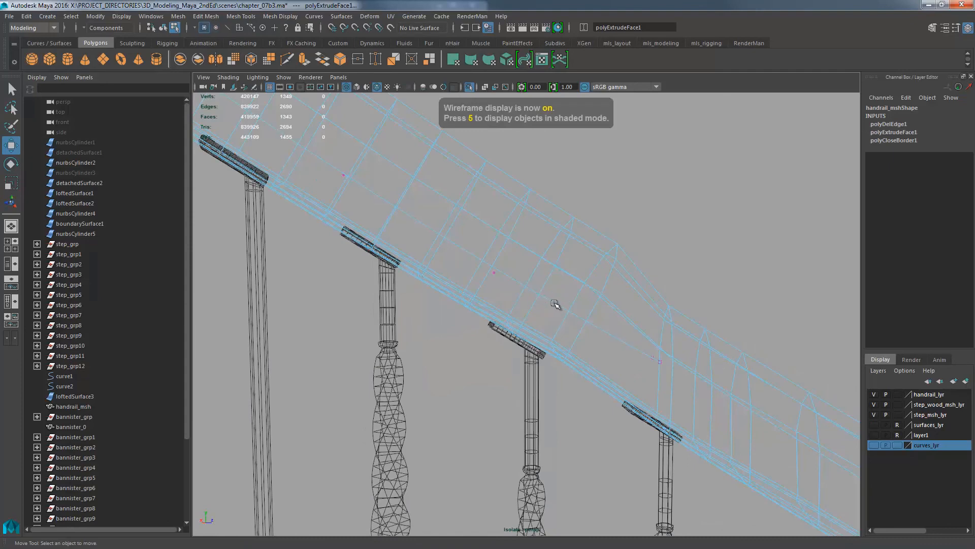
left_click_drag(501, 279, 510, 289, "alt")
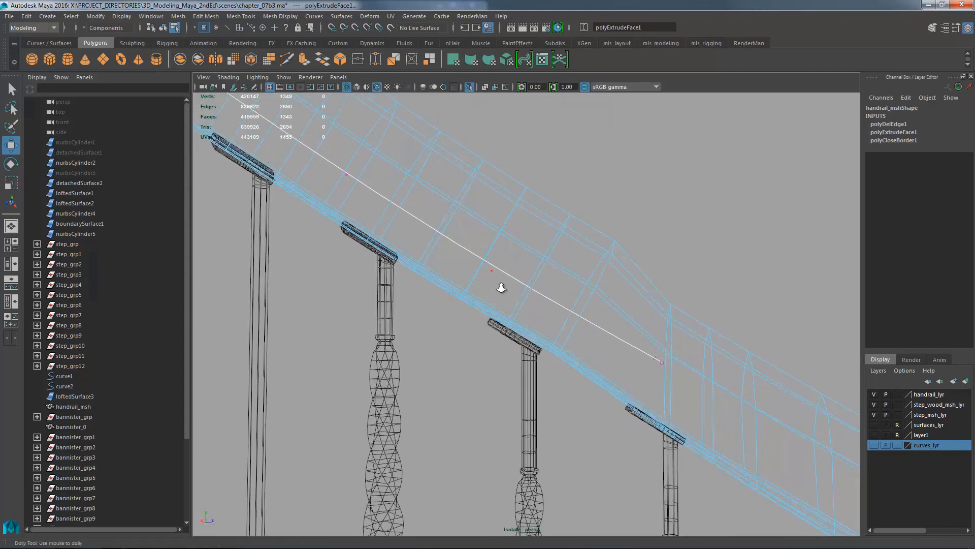
right_click_drag(500, 284, 616, 264, "alt")
middle_click_drag(617, 265, 641, 257, "alt")
left_click_drag(496, 233, 544, 208, "alt")
right_click_drag(544, 209, 472, 224, "alt")
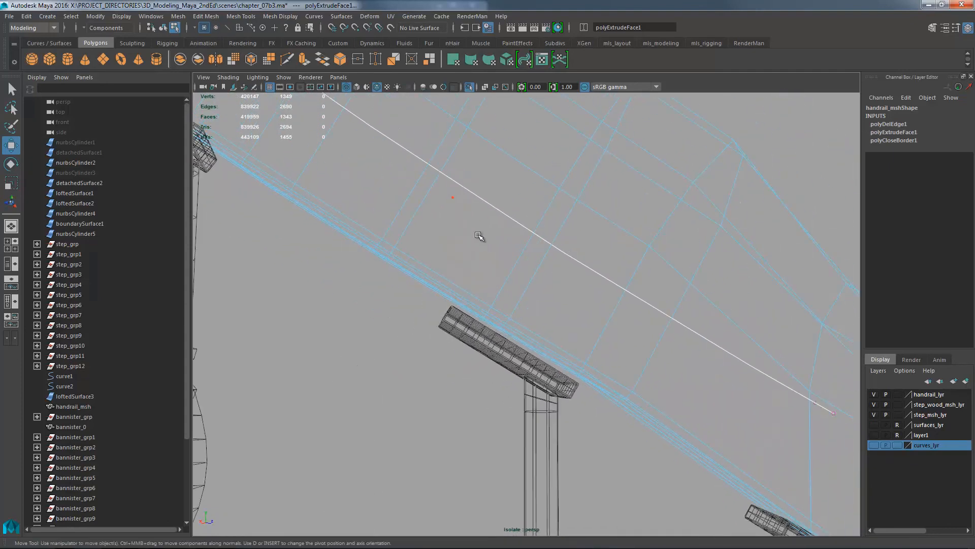
left_click_drag(462, 225, 460, 226, "alt")
left_click_drag(465, 325, 651, 307, "alt")
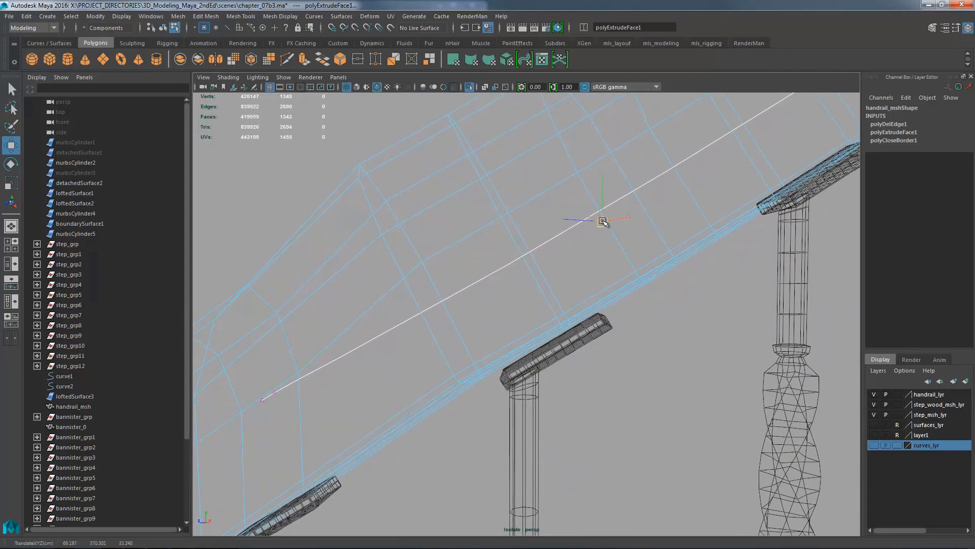
mouse_move(603, 222)
left_mouse_down()
mouse_move(611, 235)
mouse_move(580, 290)
mouse_move(499, 302)
mouse_move(588, 322)
mouse_move(562, 320)
mouse_move(691, 318)
mouse_move(616, 276)
mouse_move(583, 281)
left_mouse_up()
- Reposition the control vertex next to the curve's lower end and check the extruded handrail in shaded display
key("5")
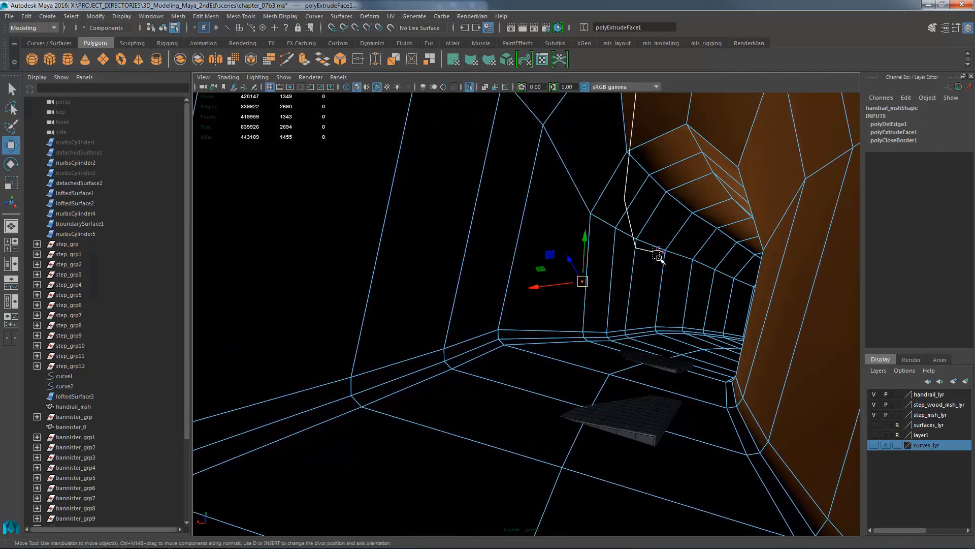
left_click_drag(660, 259, 587, 300)
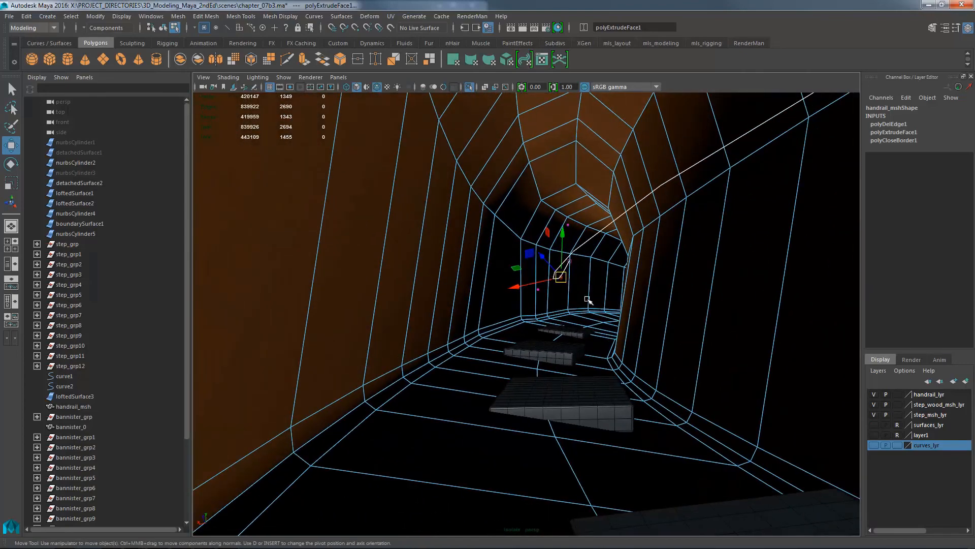
right_click_drag(646, 296, 477, 278, "alt")
left_click_drag(477, 278, 586, 307, "alt")
left_click_drag(557, 272, 540, 299, "alt")
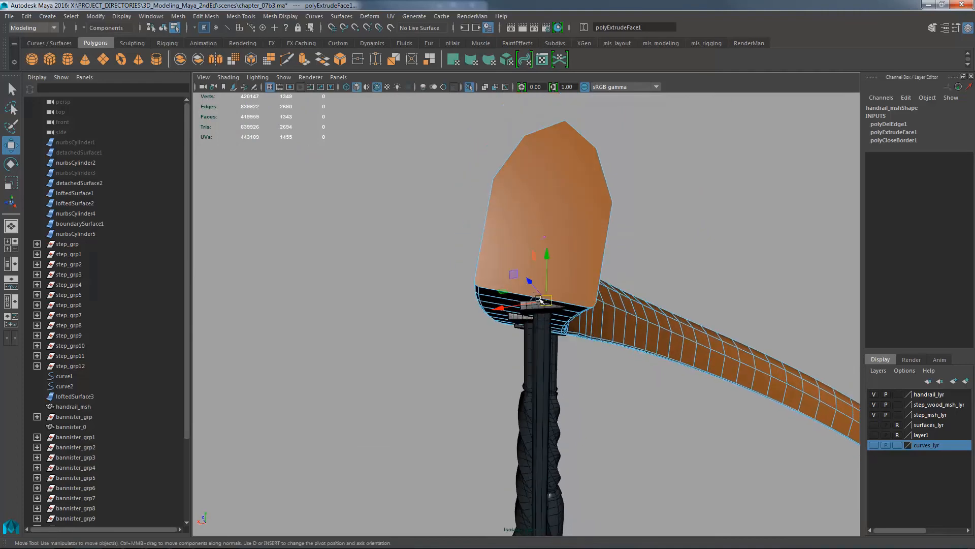
right_click_drag(540, 289, 523, 272, "alt")
- Fine-tune the control vertex beside the curve's lower end in wireframe to smooth the handrail's transition into the extruded section
key("4")
left_click_drag(522, 272, 540, 297, "alt")
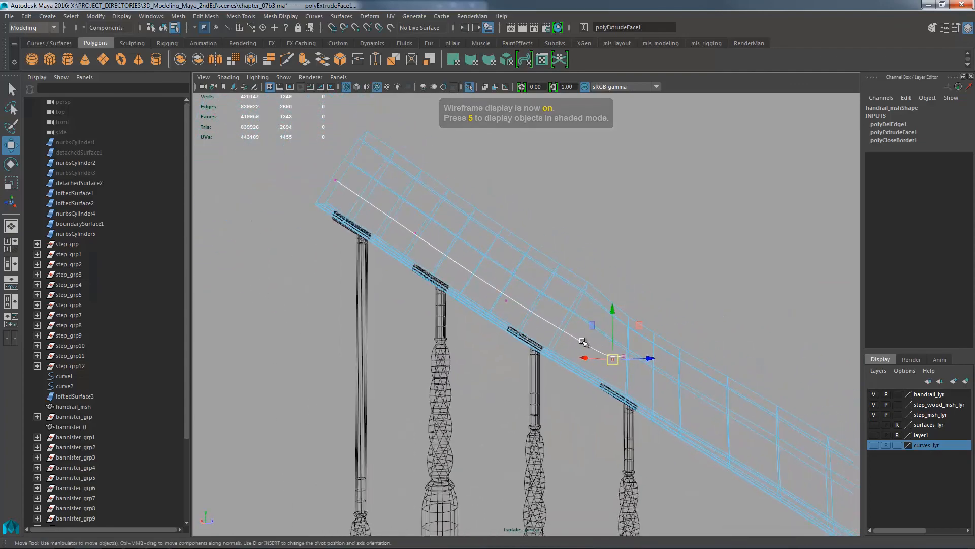
left_click_drag(588, 348, 621, 386, "alt")
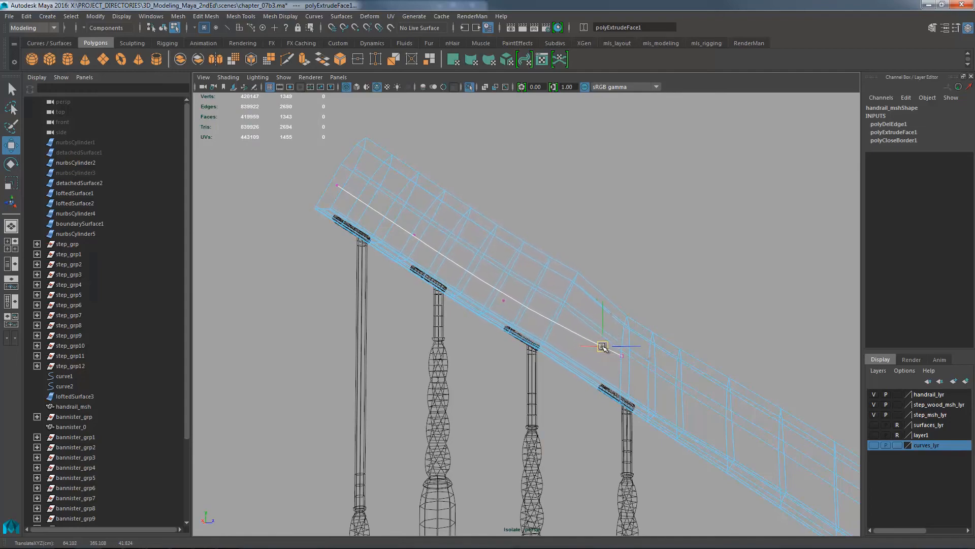
left_click_drag(599, 356, 491, 298, "alt")
left_click_drag(498, 284, 518, 300)
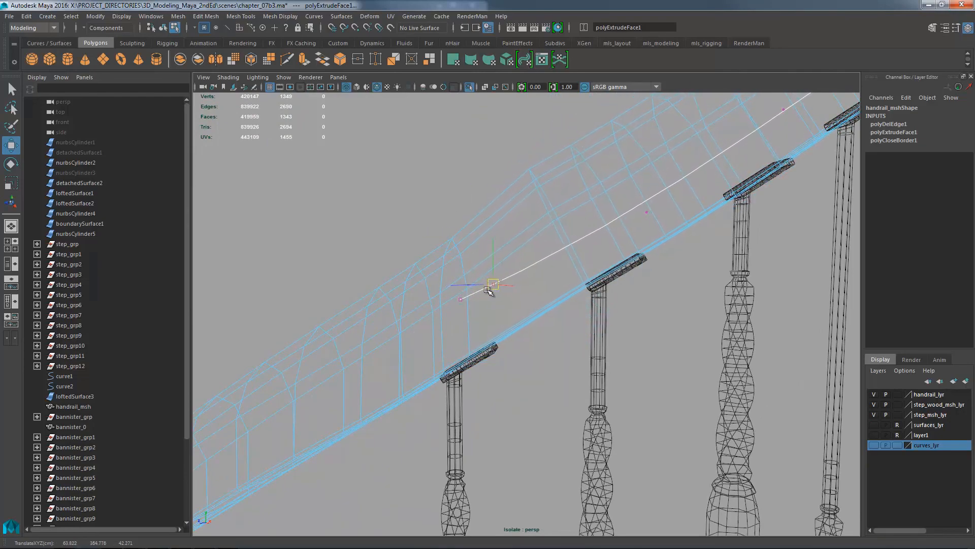
left_click_drag(500, 287, 518, 255, "alt")
- Return to object mode in shaded display and select the end cap face at the upper tip of the handrail
key("F8")
left_click_drag(474, 207, 580, 290, "alt")
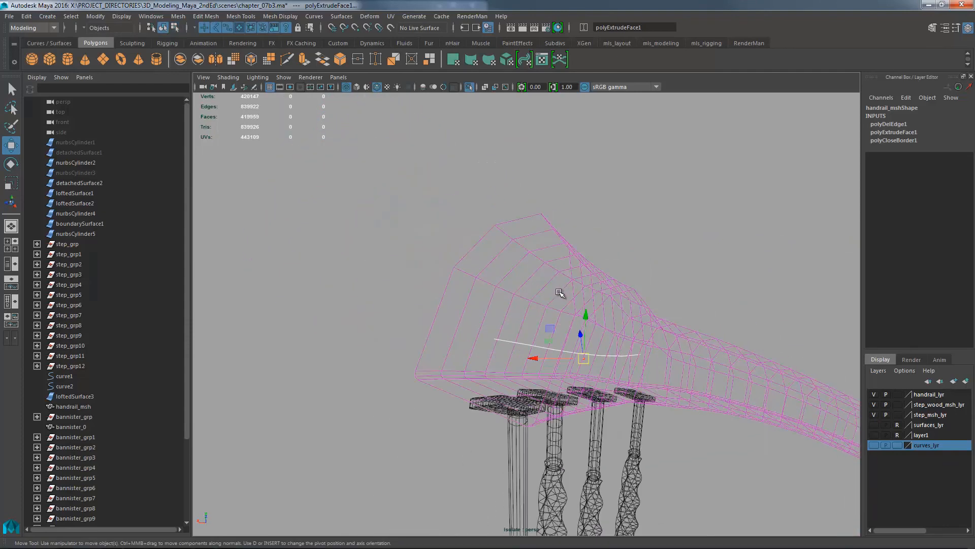
key("5")
key("F11")
mouse_move(525, 309)
left_mouse_down("alt")
mouse_move(574, 318)
mouse_move(740, 272)
mouse_move(562, 309)
mouse_move(568, 321)
left_mouse_up("alt")
left_click(577, 319)
- Enable soft selection for the end cap with Surface falloff and a radius of about 28.53, and open the Move tool's settings
key("b")
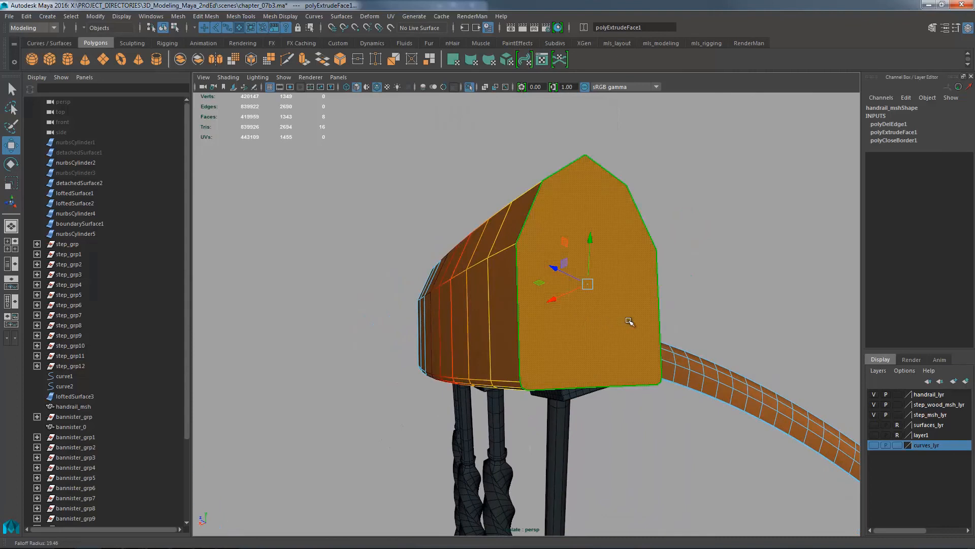
left_click_drag(629, 321, 549, 320, "alt")
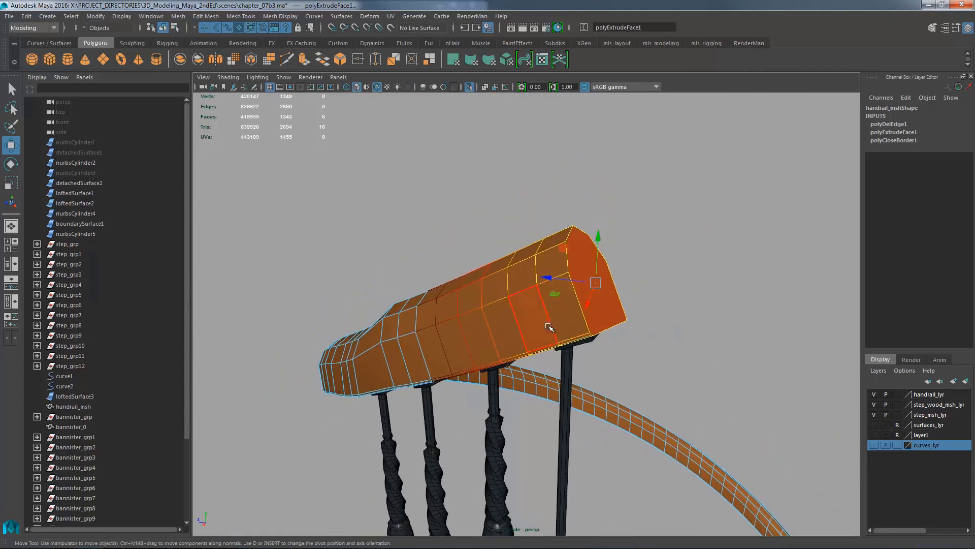
middle_click_drag(549, 326, 584, 318)
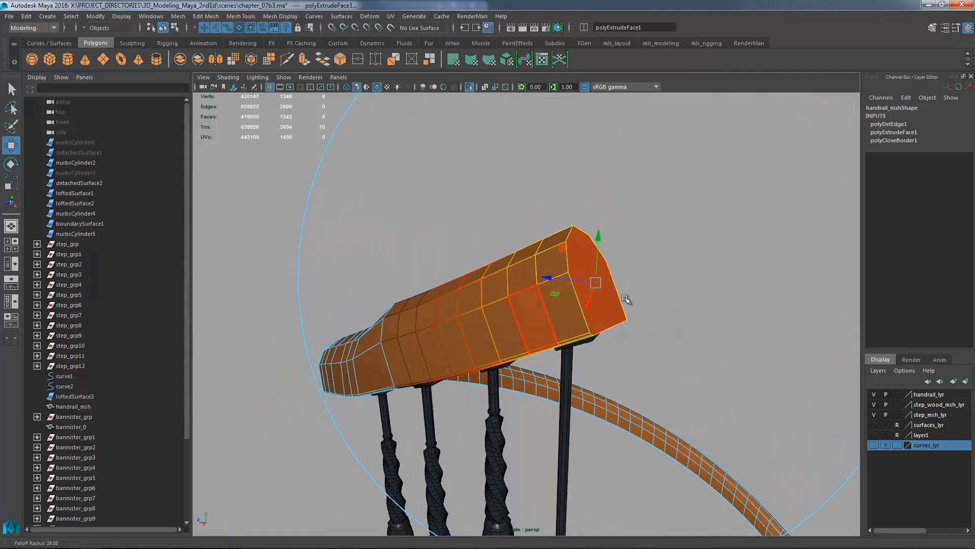
left_click_drag(637, 289, 589, 297, "alt")
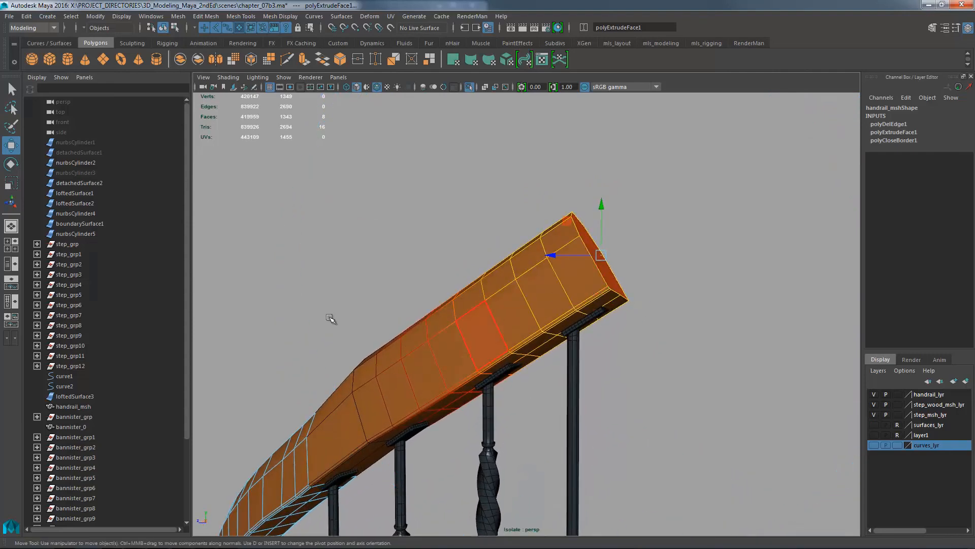
double_click(11, 145)
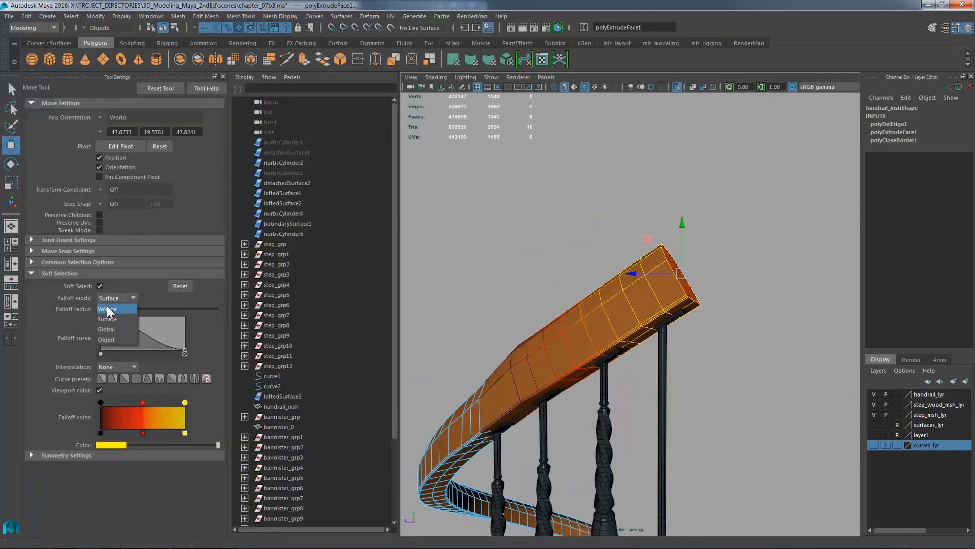
- Rotate the soft-selected end cap so its bottom edge sits level on the last bannister, and clear the selection
left_click_drag(694, 356, 737, 278, "alt")
key("e")
left_click_drag(612, 249, 634, 265)
right_click_drag(634, 266, 680, 266, "alt")
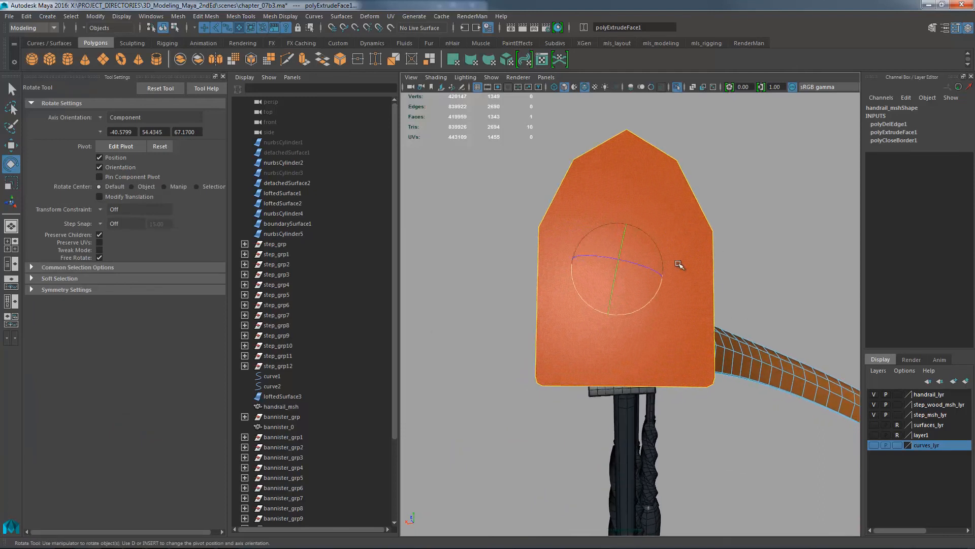
left_click_drag(679, 266, 734, 267, "alt")
key("w")
key("alt+d")
- Use Quad Draw to delete the three edge loops nearest the handrail's upper end
right_click_drag(803, 264, 503, 276, "alt")
left_click_drag(502, 276, 655, 310, "alt")
right_click_drag(655, 309, 854, 306, "alt")
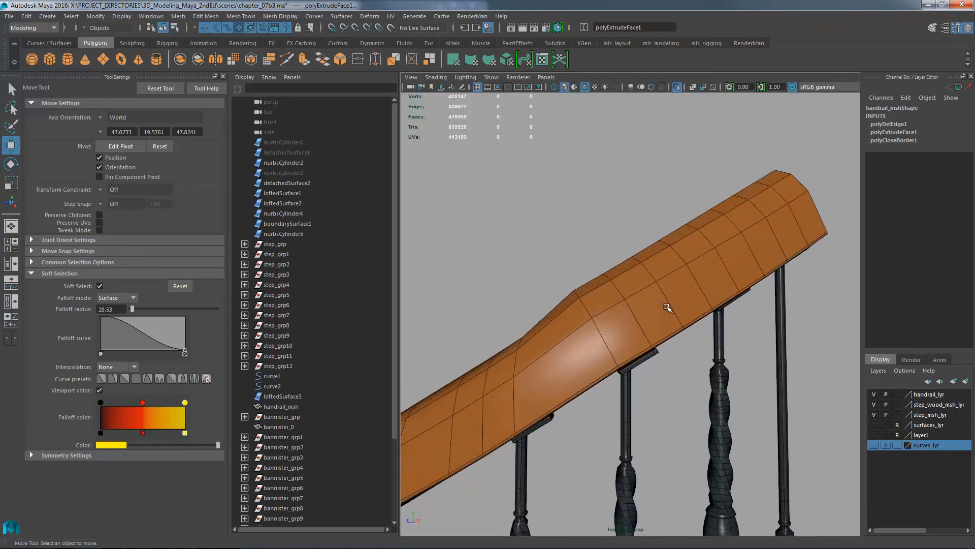
left_click_drag(612, 331, 619, 303, "alt")
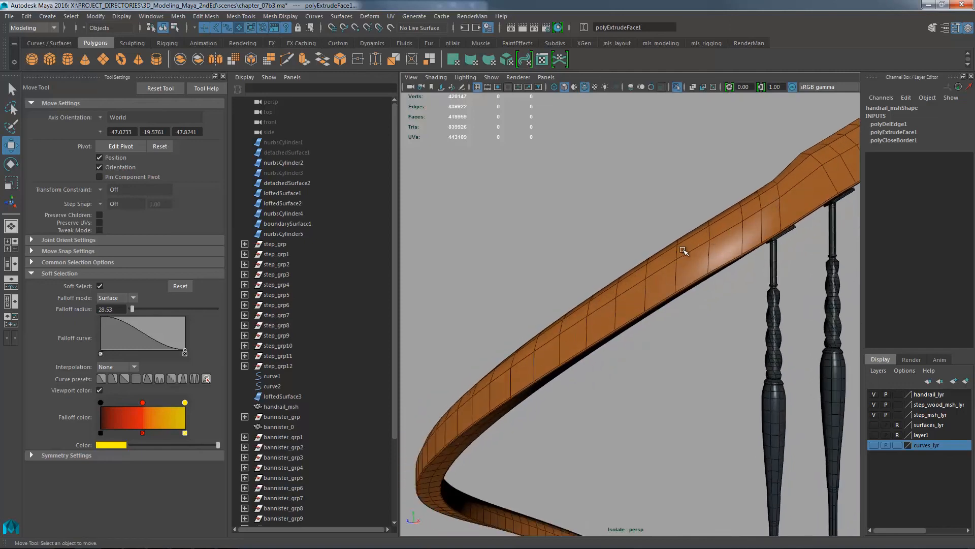
left_click_drag(684, 250, 764, 228, "alt")
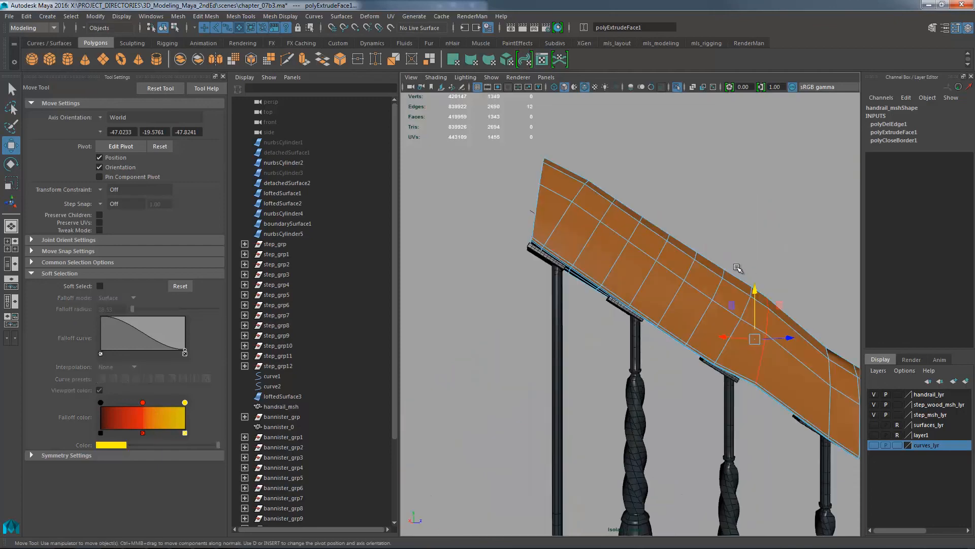
left_click_drag(742, 277, 690, 267, "alt")
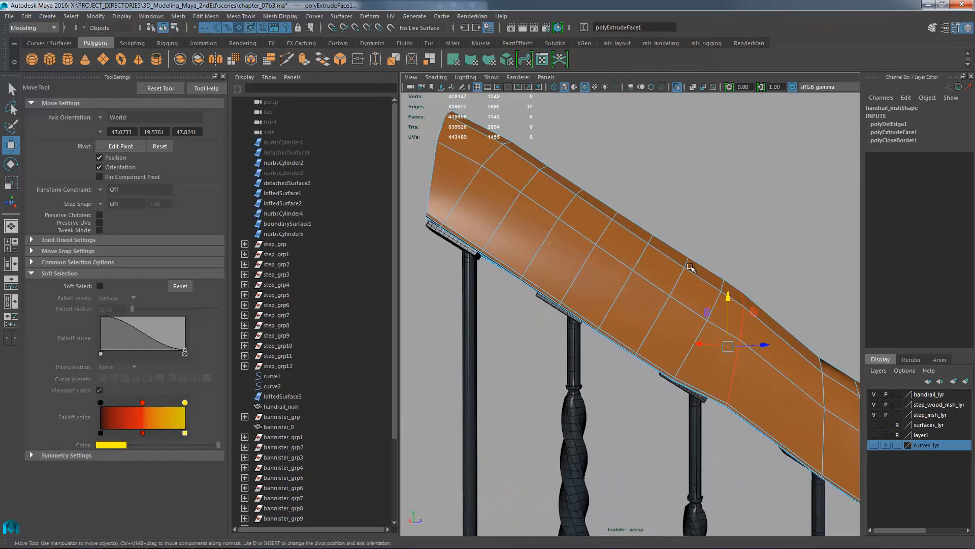
right_click_drag(640, 291, 574, 234)
right_click_drag(511, 242, 501, 187)
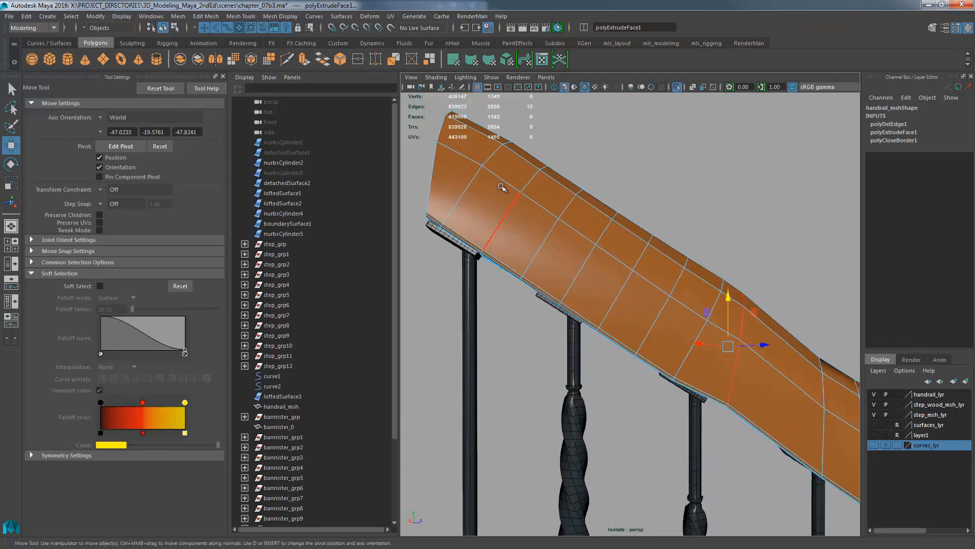
key("ctrl+shift+q")
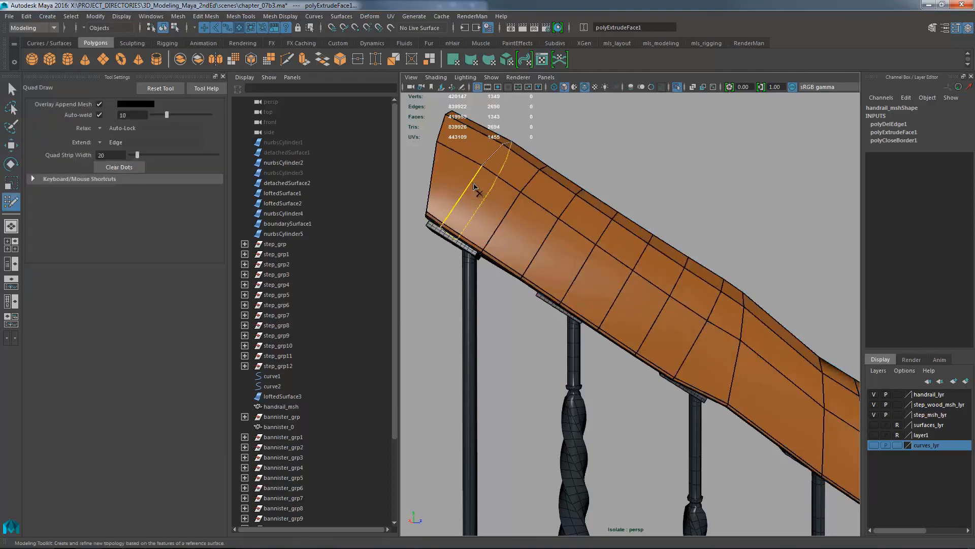
left_click(474, 186, "ctrl+shift")
left_click(548, 247, "ctrl+shift")
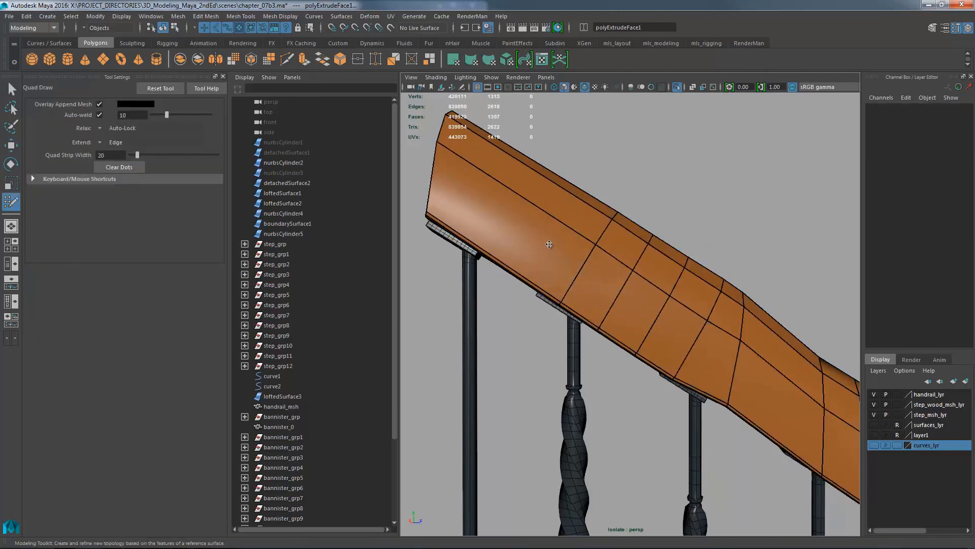
- Delete three more surplus edge loops along the extruded section, leaving single loops above the second- and third-to-last bannisters
left_click_drag(651, 258, 629, 272, "alt")
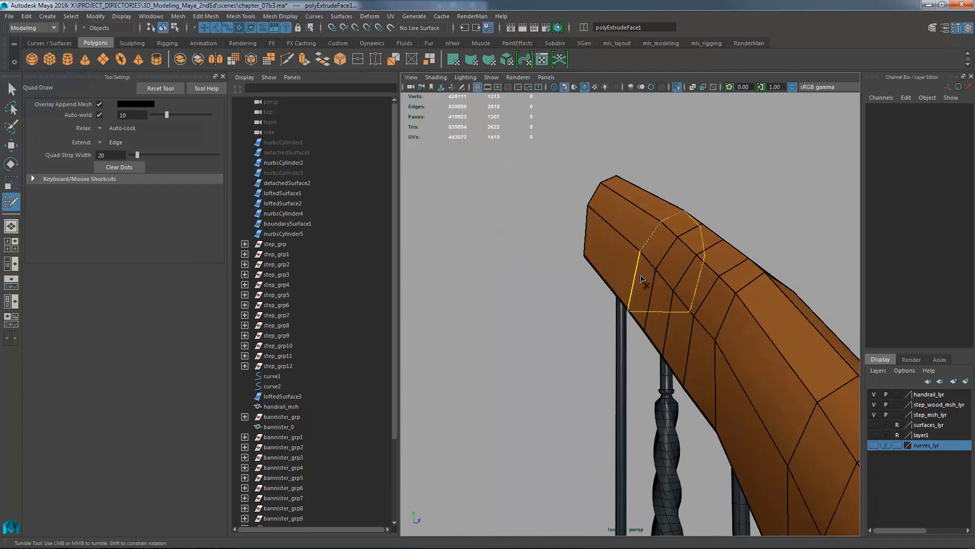
left_click_drag(684, 291, 700, 306, "alt")
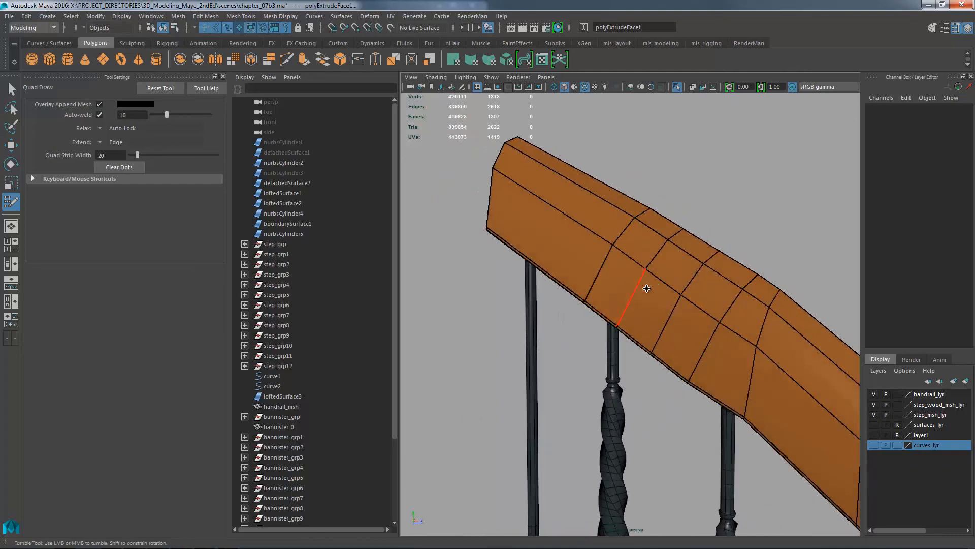
left_click_drag(647, 288, 627, 297, "alt")
key("ctrl+1")
left_click(627, 294, "ctrl+shift")
middle_click_drag(627, 294, 585, 230, "alt")
left_click(640, 277, "ctrl+shift")
left_click(661, 289, "ctrl+shift")
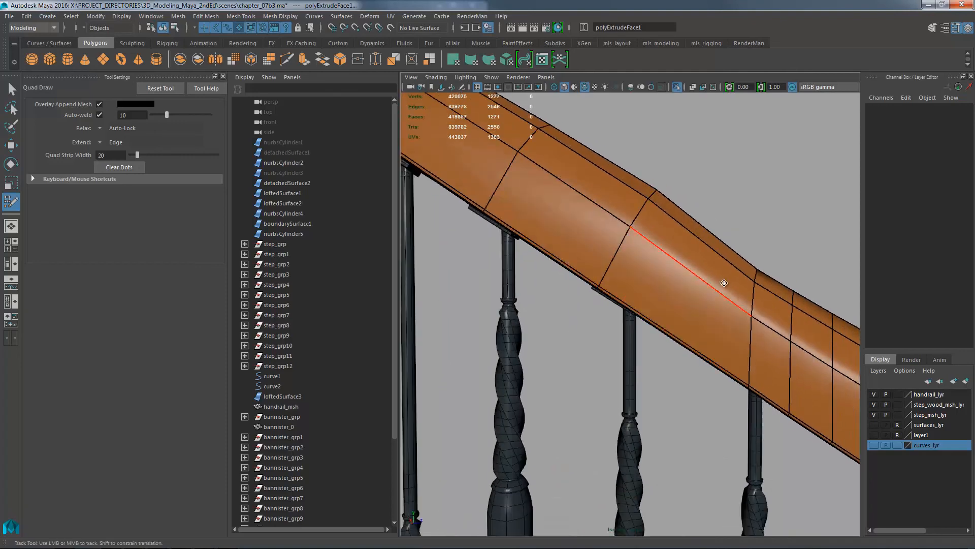
- Select the edge loop at the bulge and rotate it to a more upright angle
right_click_drag(723, 283, 671, 274, "alt")
middle_click_drag(671, 274, 698, 290, "alt")
left_click_drag(698, 290, 496, 284, "alt")
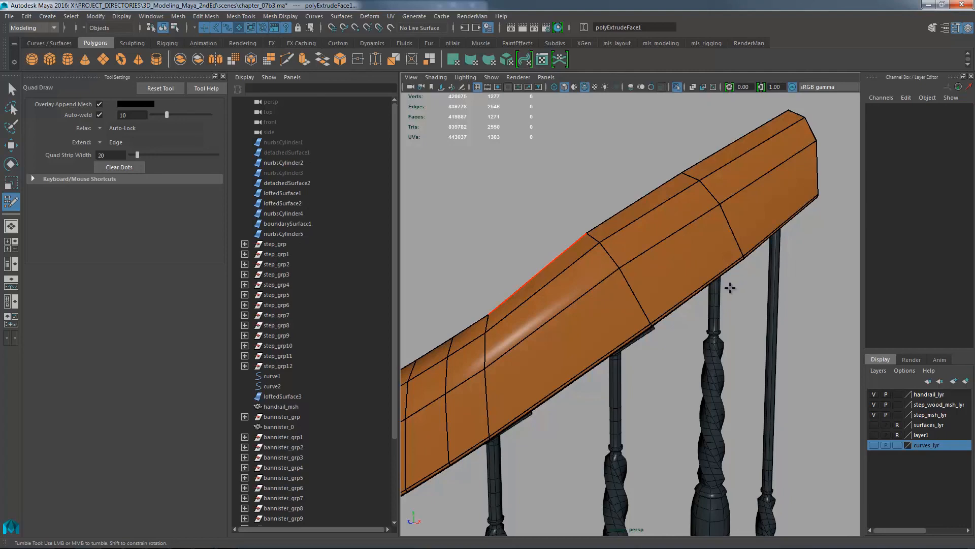
right_click_drag(651, 251, 620, 189, "alt")
mouse_move(620, 189)
left_mouse_down("alt")
mouse_move(664, 198)
mouse_move(597, 267)
left_mouse_up("alt")
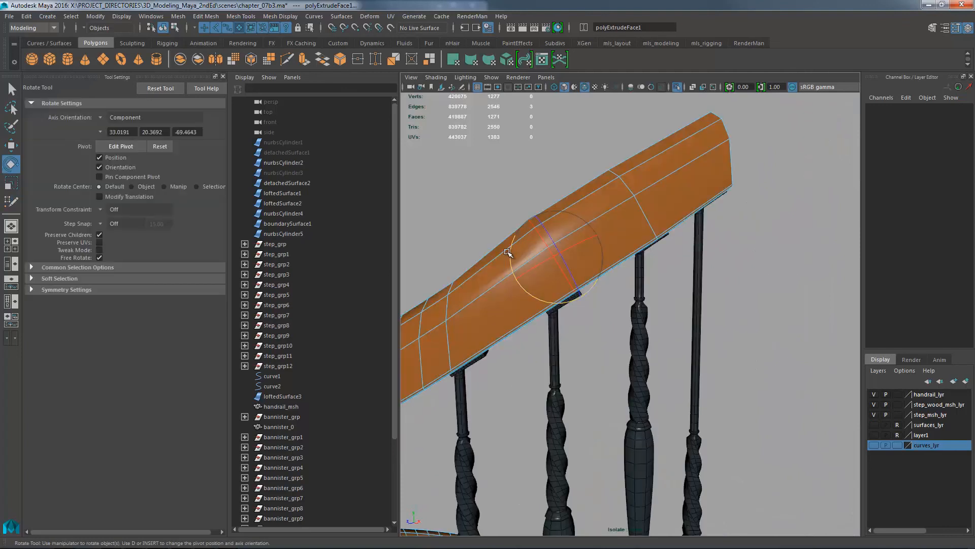
left_click_drag(514, 251, 553, 215)
- Fine-tune the bulge loop's rotation and lower it onto the third-to-last bannister's top plate
key("w")
left_click_drag(556, 214, 612, 187, "alt")
right_click_drag(612, 187, 679, 192, "alt")
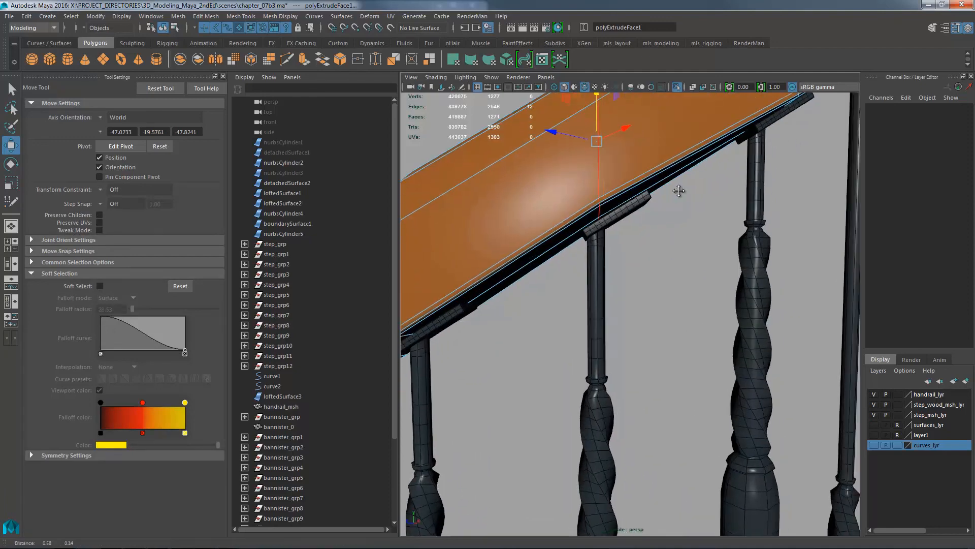
middle_click_drag(679, 191, 677, 220, "alt")
middle_click_drag(596, 209, 700, 204, "alt")
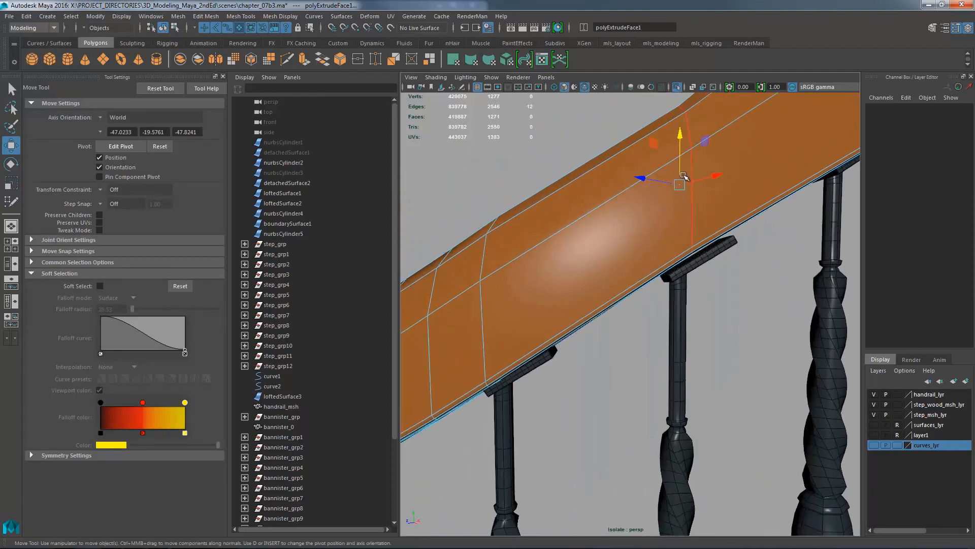
key("e")
left_click_drag(640, 169, 636, 178)
key("w")
left_click_drag(682, 148, 648, 214)
- Select the edge loop above the second-to-last bannister and lower it onto the bannister's top plate
double_click(654, 212)
key("e")
key("w")
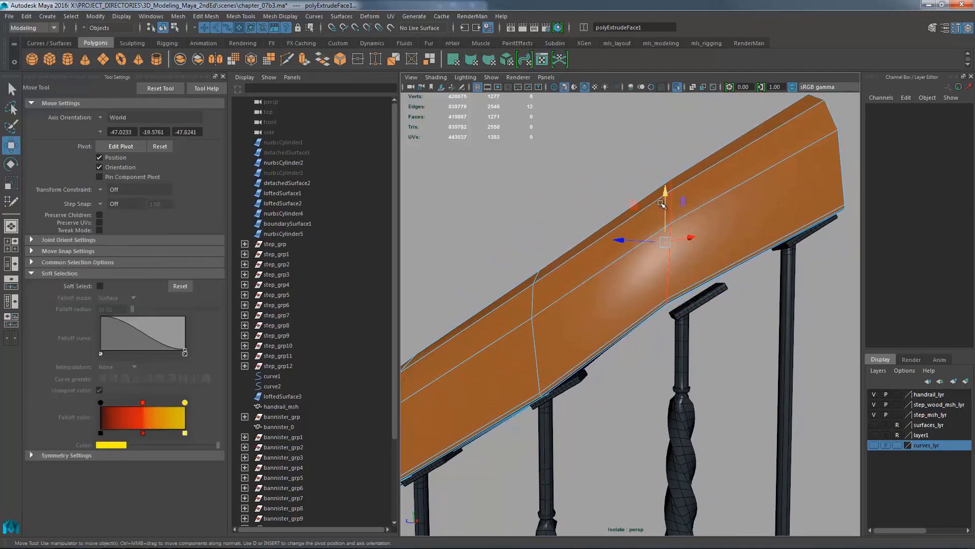
left_click_drag(667, 224, 696, 300)
- Align the edge loop above the second-to-last bannister in the side view, fine-tune it in perspective, and deselect it
key("space")
left_click(739, 300)
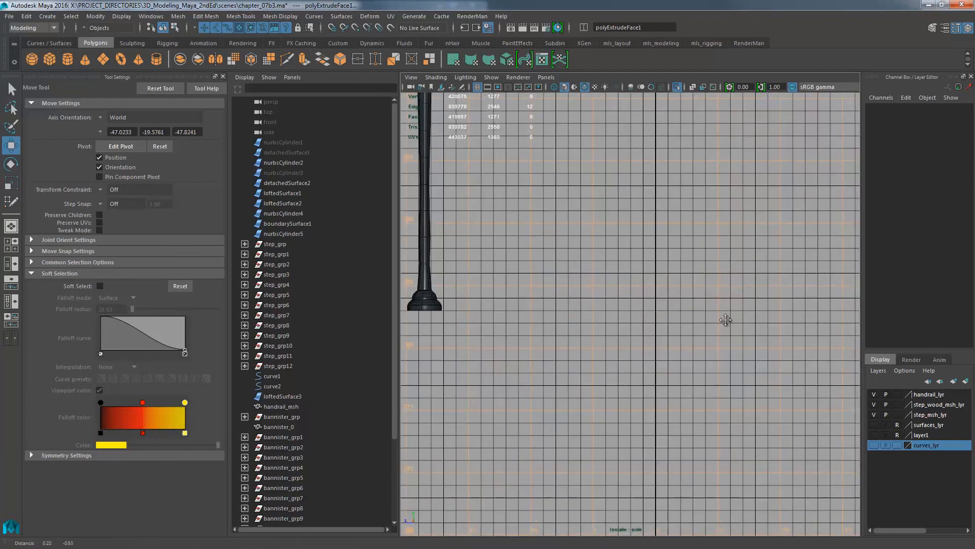
key("f")
right_click_drag(746, 266, 478, 247, "alt")
middle_click_drag(479, 248, 517, 209, "alt")
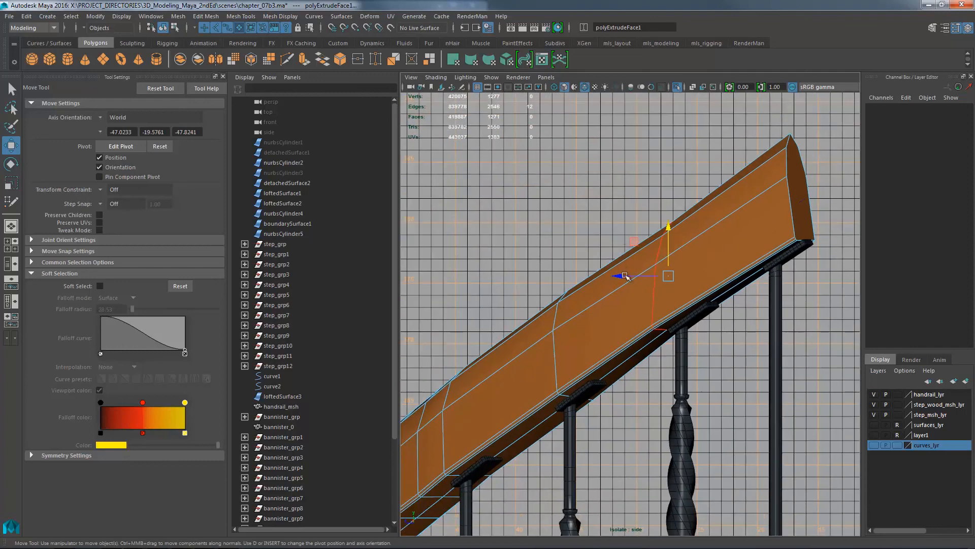
left_click_drag(670, 277, 687, 263, "alt")
left_click_drag(627, 278, 624, 275)
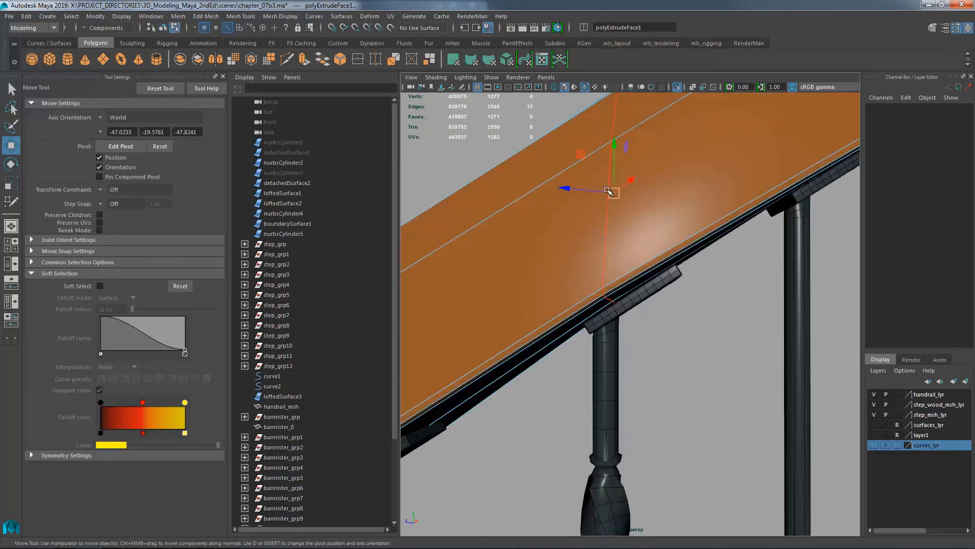
left_click_drag(611, 192, 737, 200)
right_click_drag(736, 200, 662, 182, "alt")
left_click(664, 165)
- Examine the reshaped handrail from below, at its upper end and along the whole spiral, for smoothness and bannister contact
left_click_drag(683, 228, 653, 218, "alt")
right_click_drag(653, 219, 630, 207, "alt")
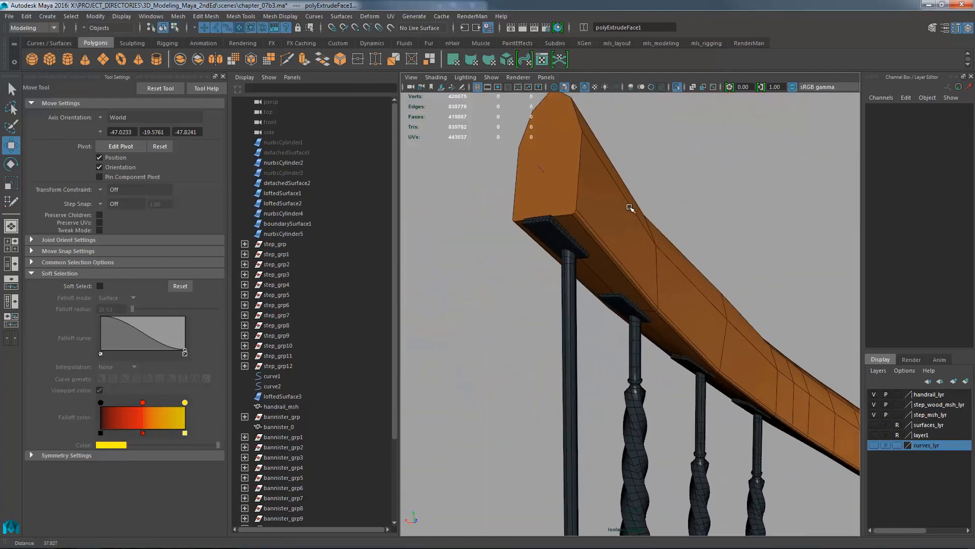
left_click_drag(629, 208, 652, 217, "alt")
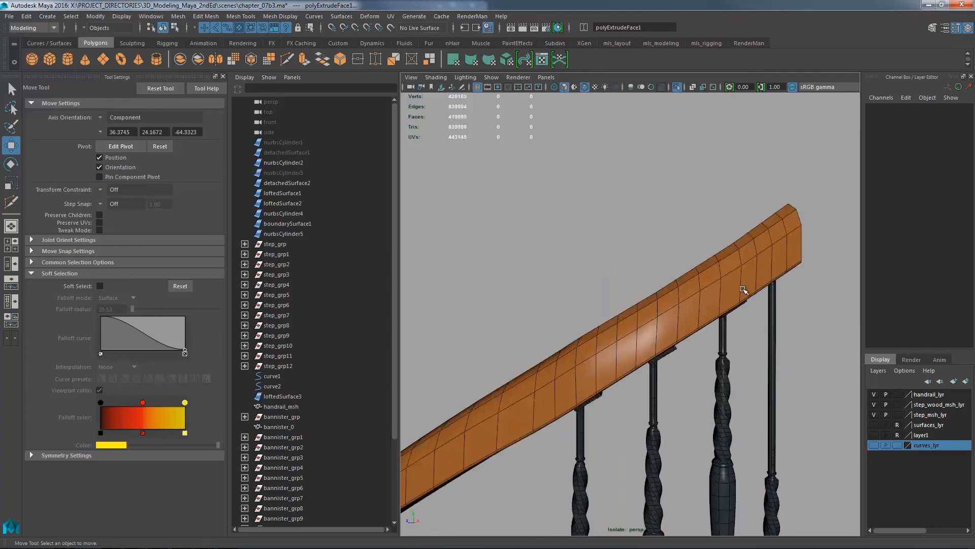
left_click_drag(743, 289, 693, 363, "alt")
left_click_drag(714, 417, 679, 367, "alt")
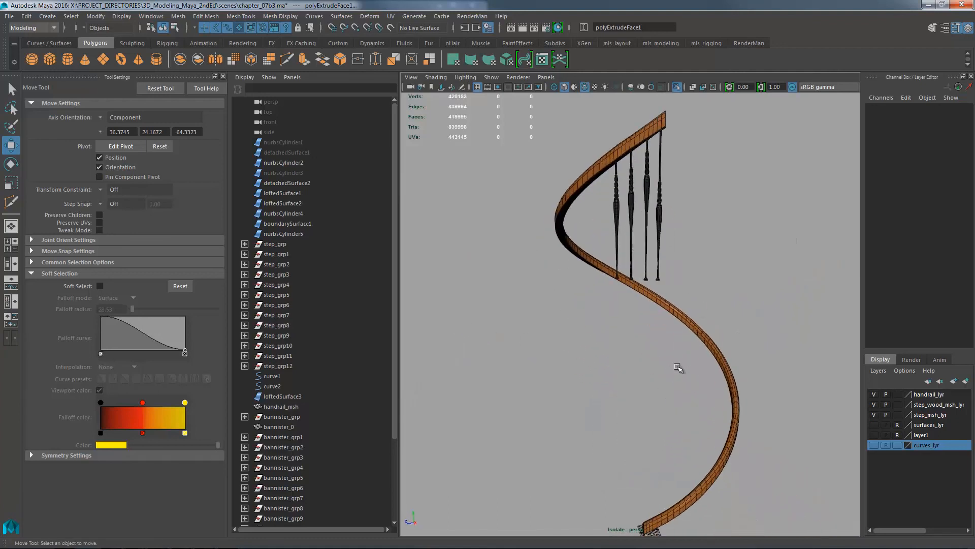
middle_click_drag(623, 241, 617, 352, "alt")
right_click_drag(560, 351, 723, 334, "alt")
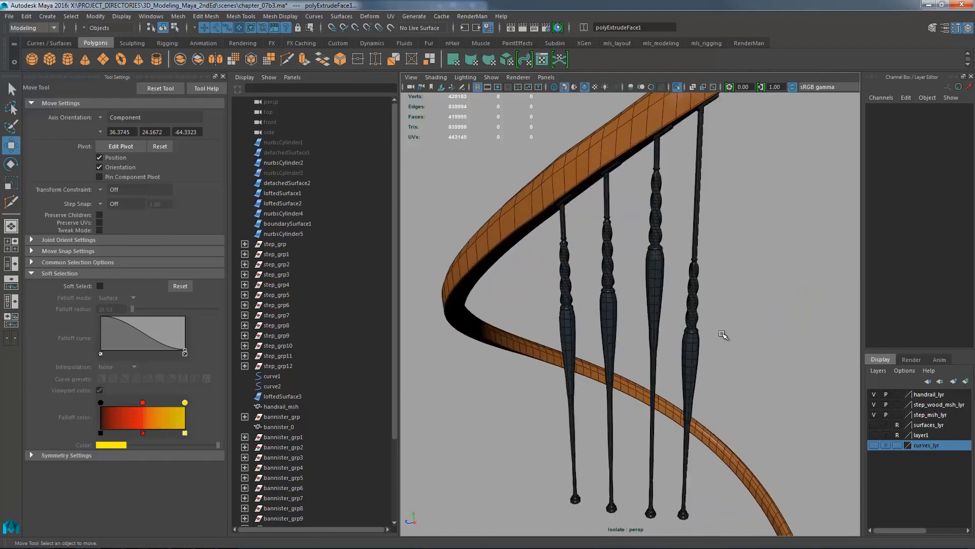
middle_click_drag(642, 333, 624, 353, "alt")
mouse_move(641, 283)
left_mouse_down("alt")
mouse_move(612, 330)
mouse_move(646, 318)
mouse_move(686, 276)
mouse_move(703, 308)
mouse_move(724, 249)
mouse_move(716, 220)
mouse_move(626, 272)
left_mouse_up("alt")
- Extrude the handrail's upper end cap face with an offset of 0.24 to form an inset border
left_click(645, 273)
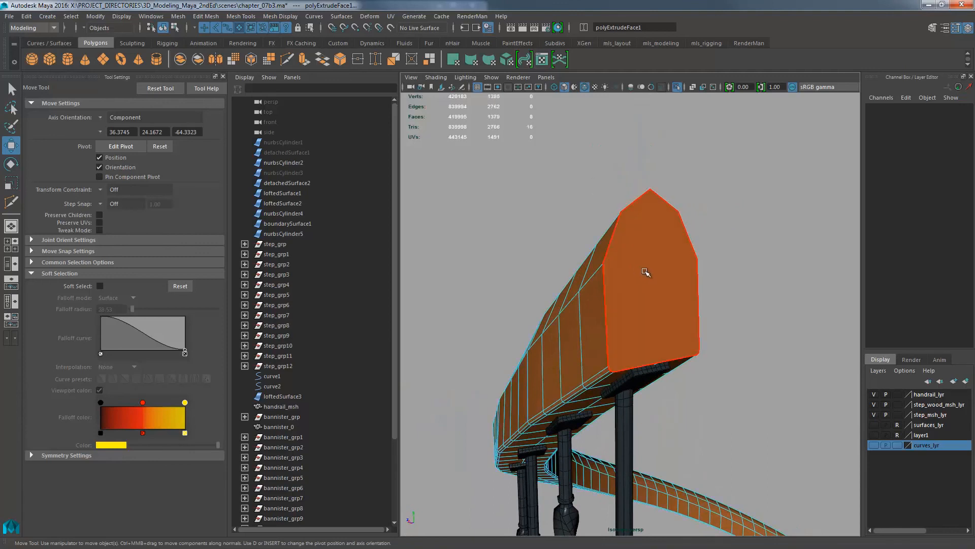
key("ctrl+e")
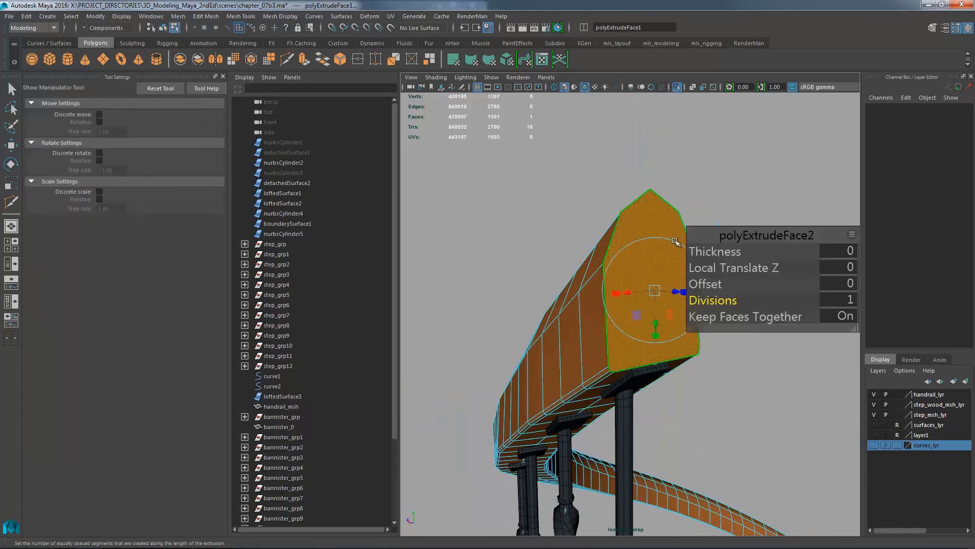
mouse_move(735, 286)
left_mouse_down()
mouse_move(762, 279)
mouse_move(743, 284)
left_mouse_up()
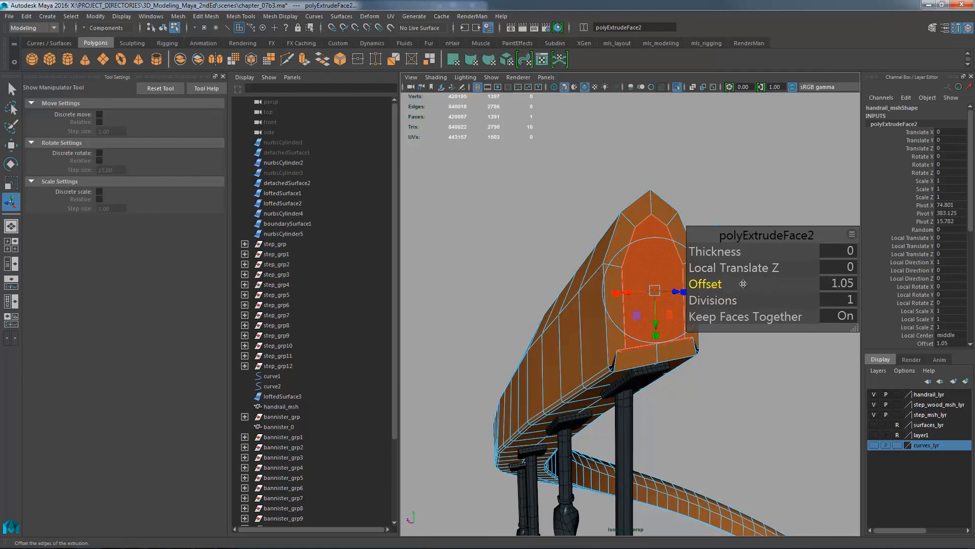
key("ctrl+shift+x")
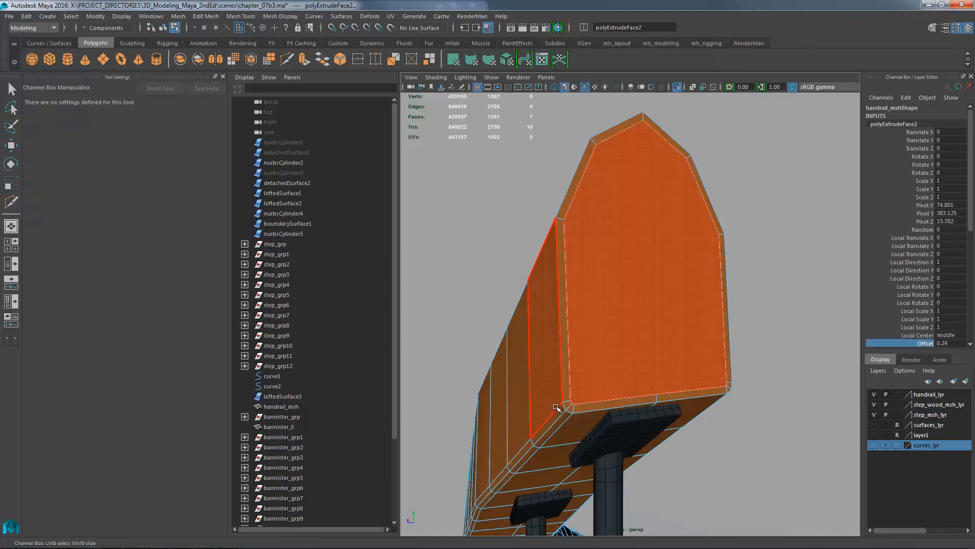
- Cut a Multi-Cut edge down the inset end cap from its top point to the middle of its bottom edge
left_click_drag(651, 322, 615, 273, "alt")
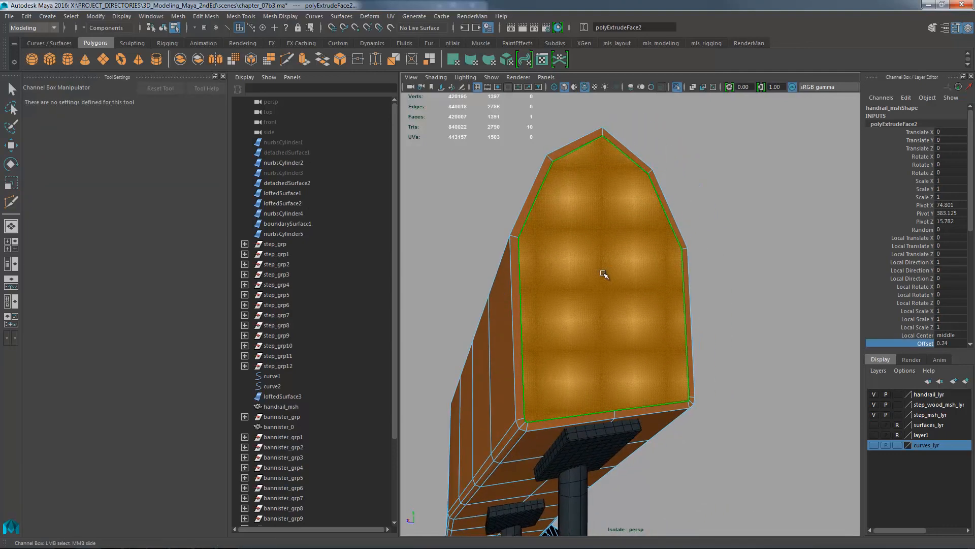
key("y")
left_click(603, 136)
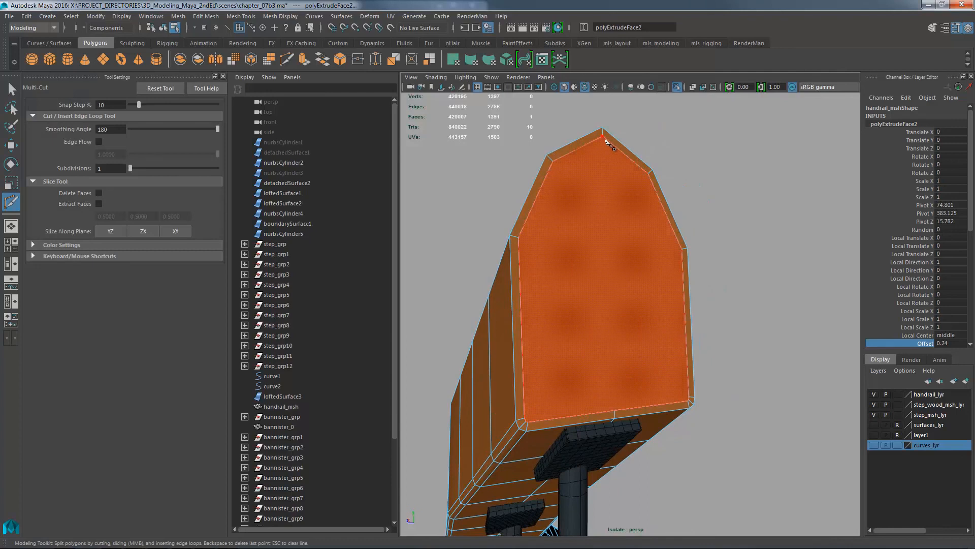
left_click(604, 138)
left_click(619, 409)
key("Return")
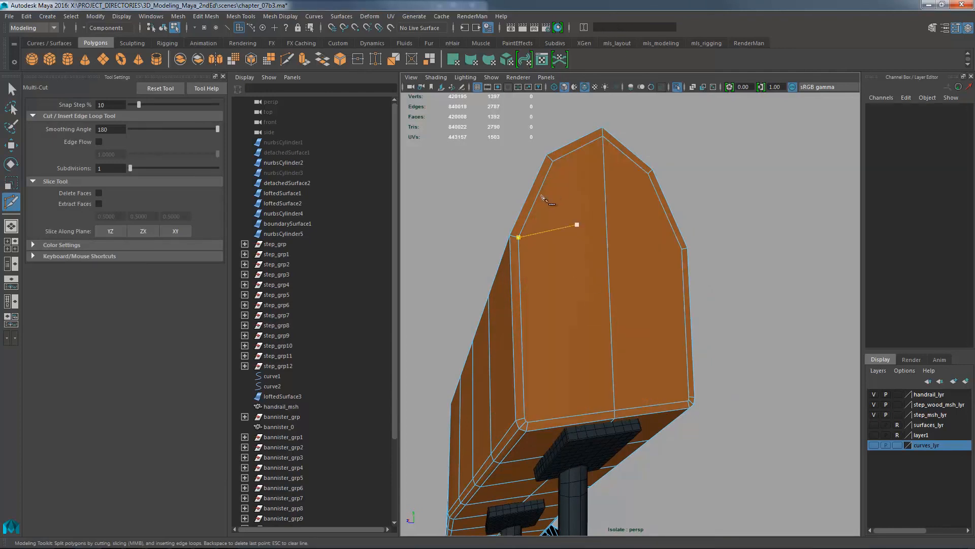